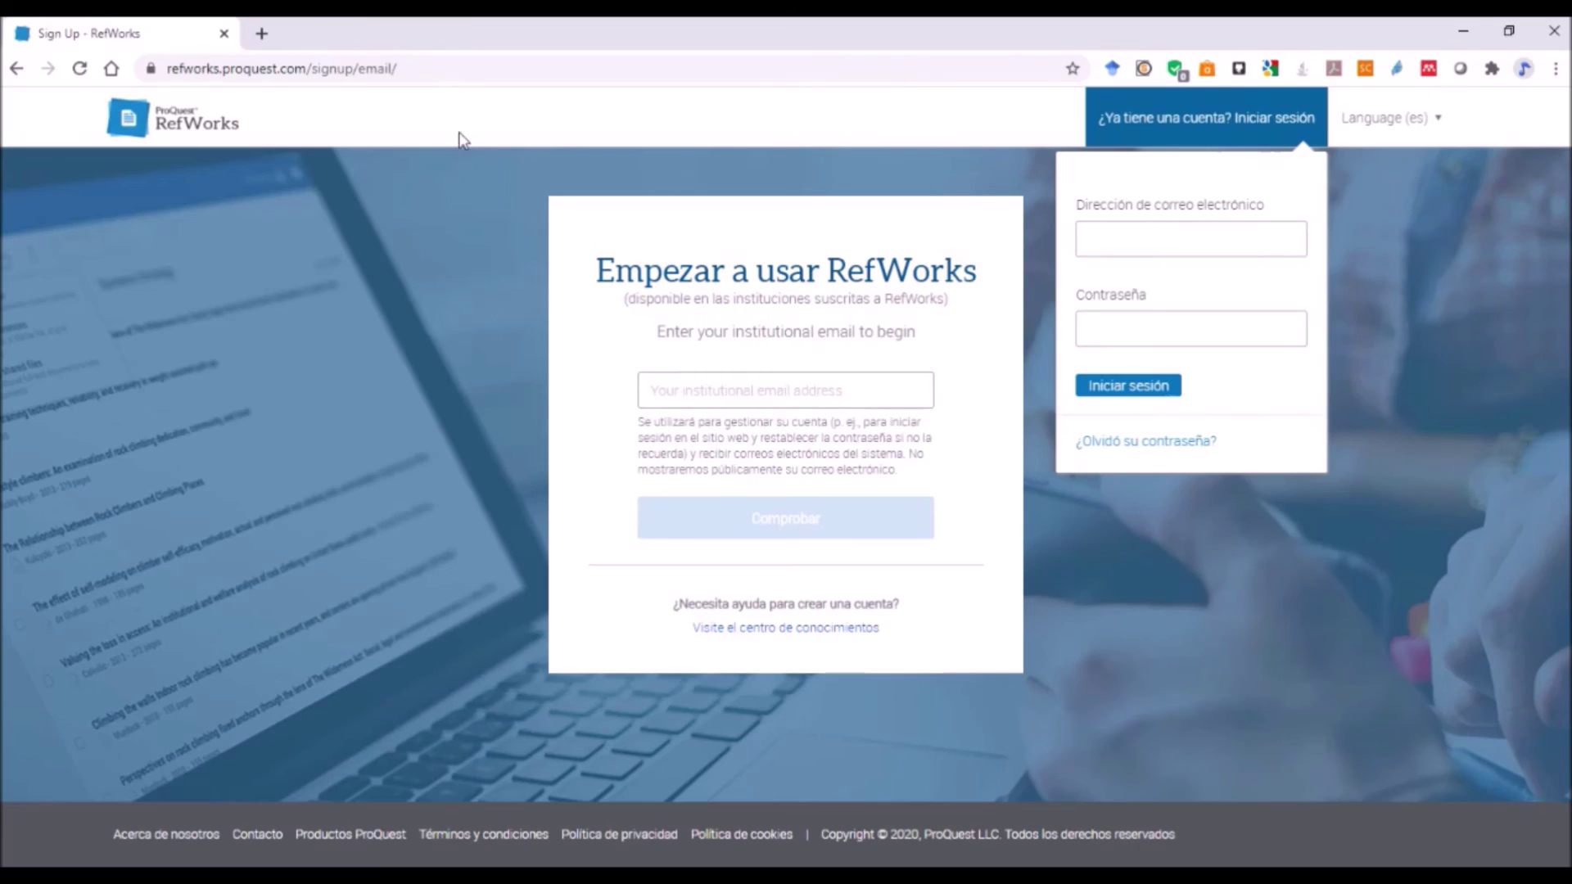
click(326, 70)
click(323, 72)
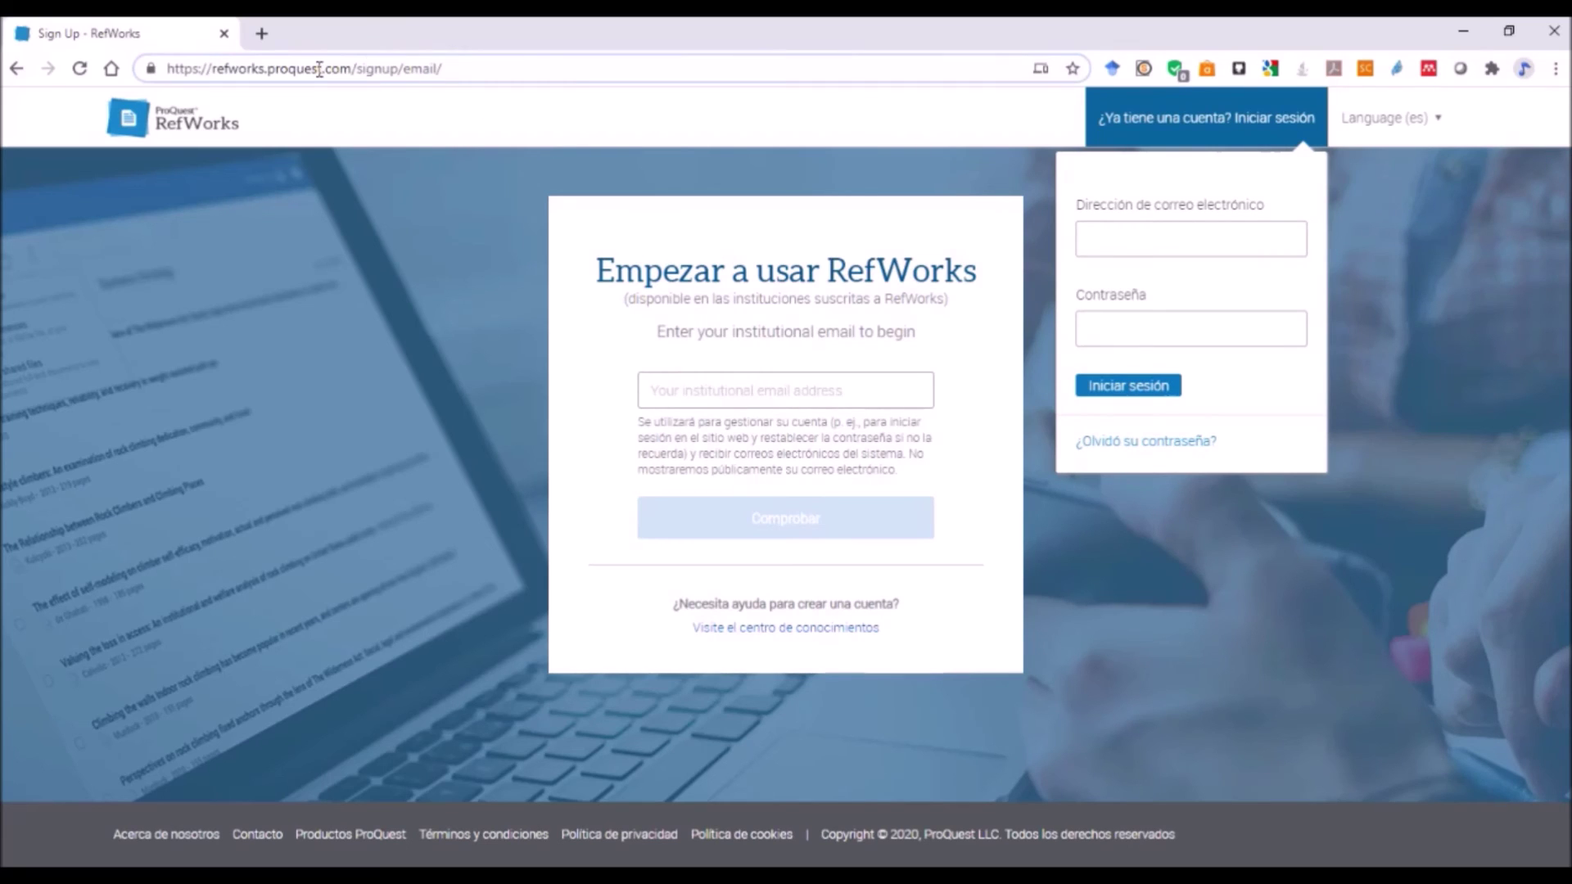
shift+click(551, 77)
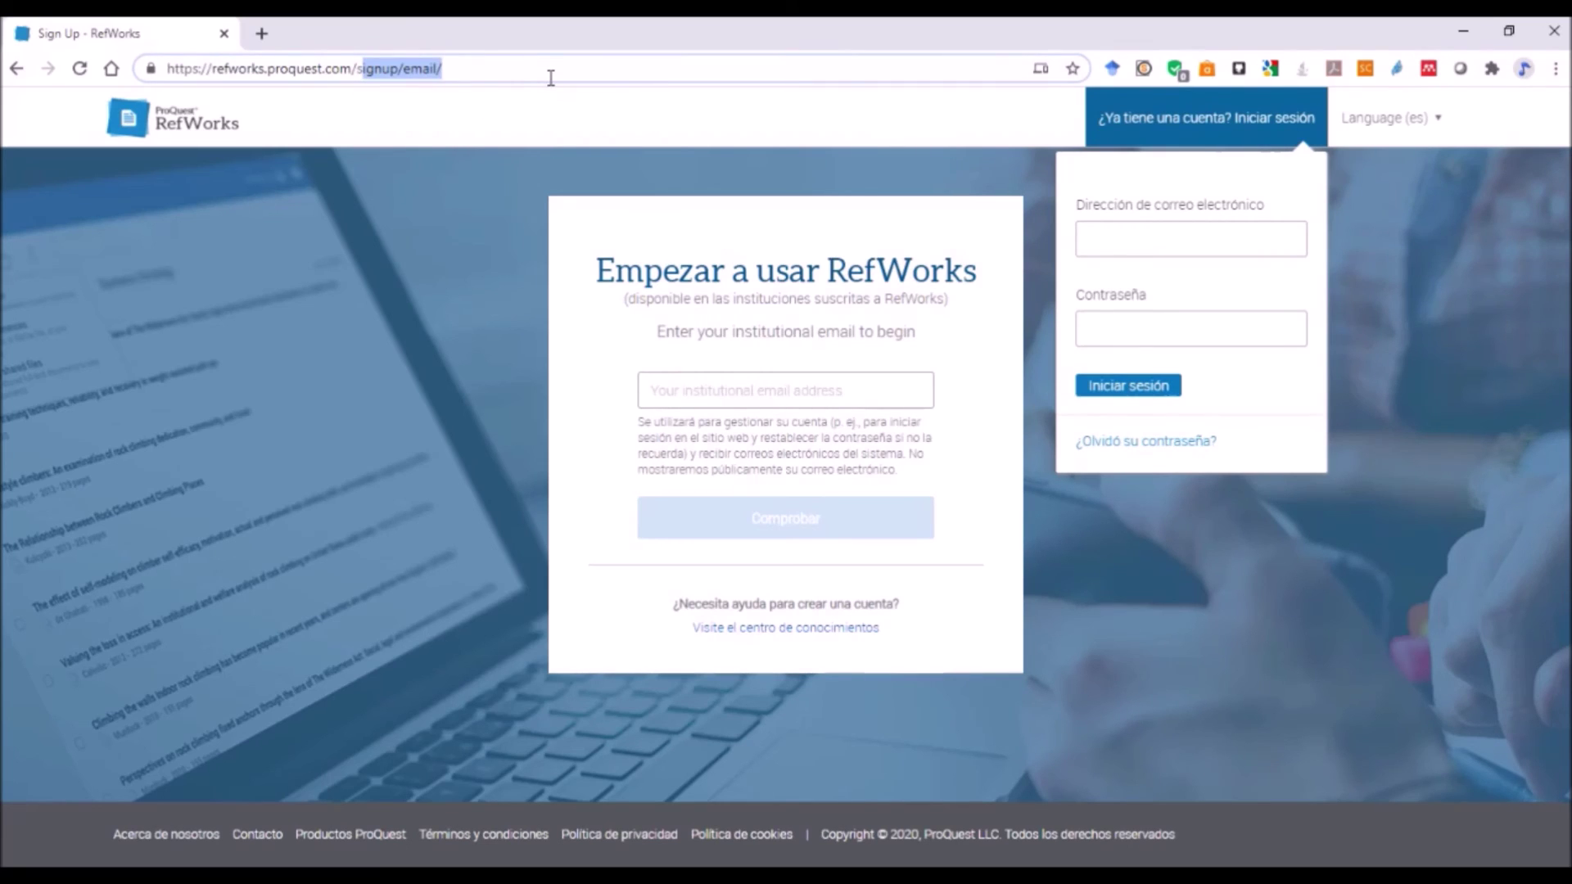
key(BackSpace)
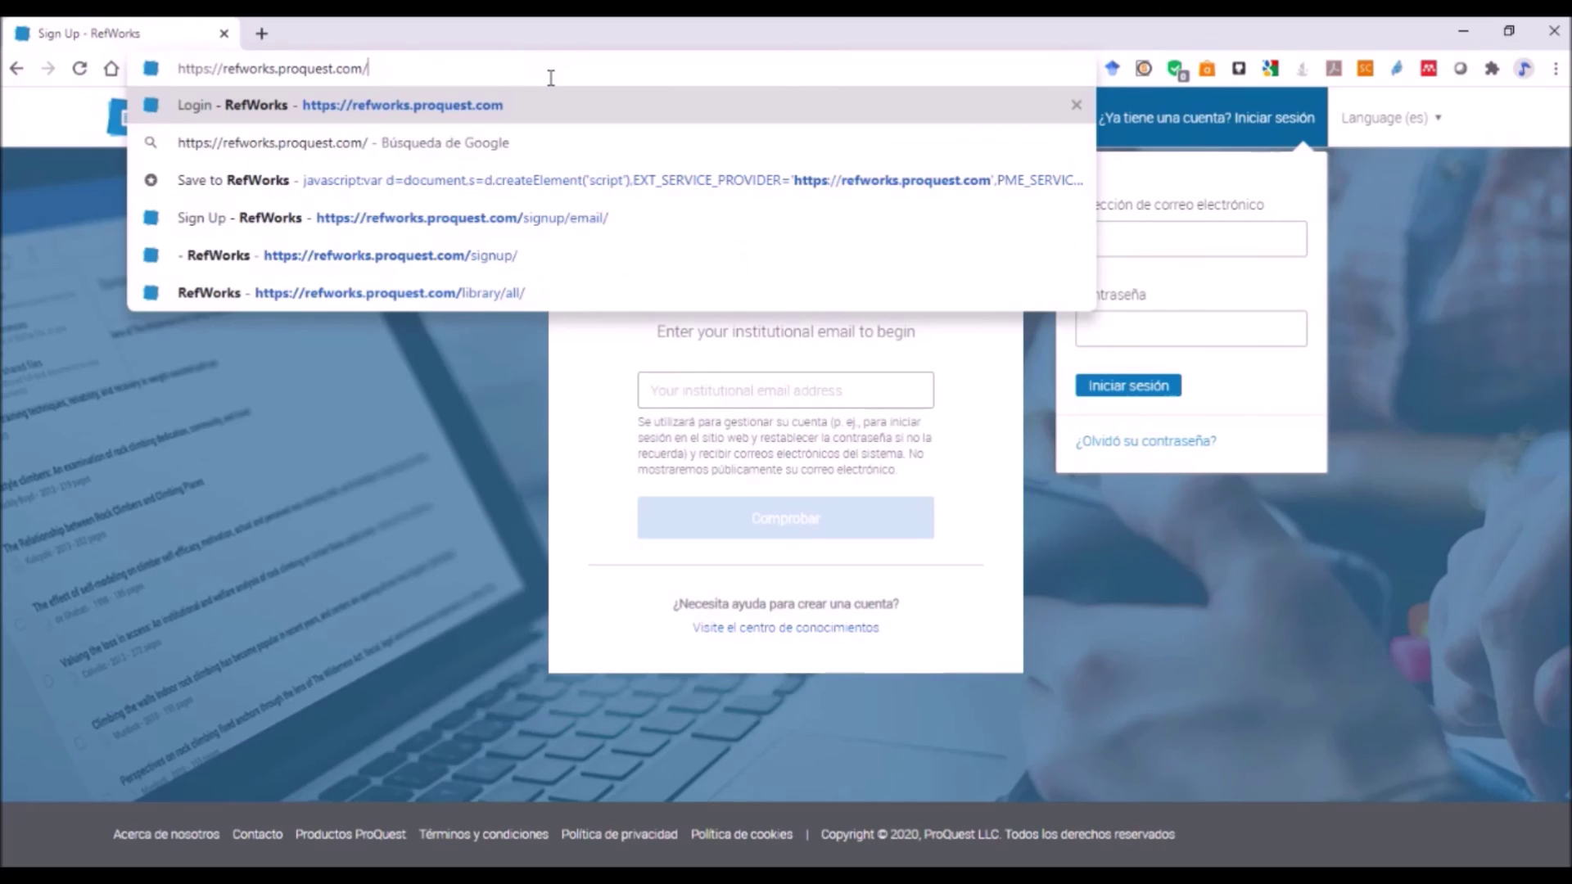
key(Return)
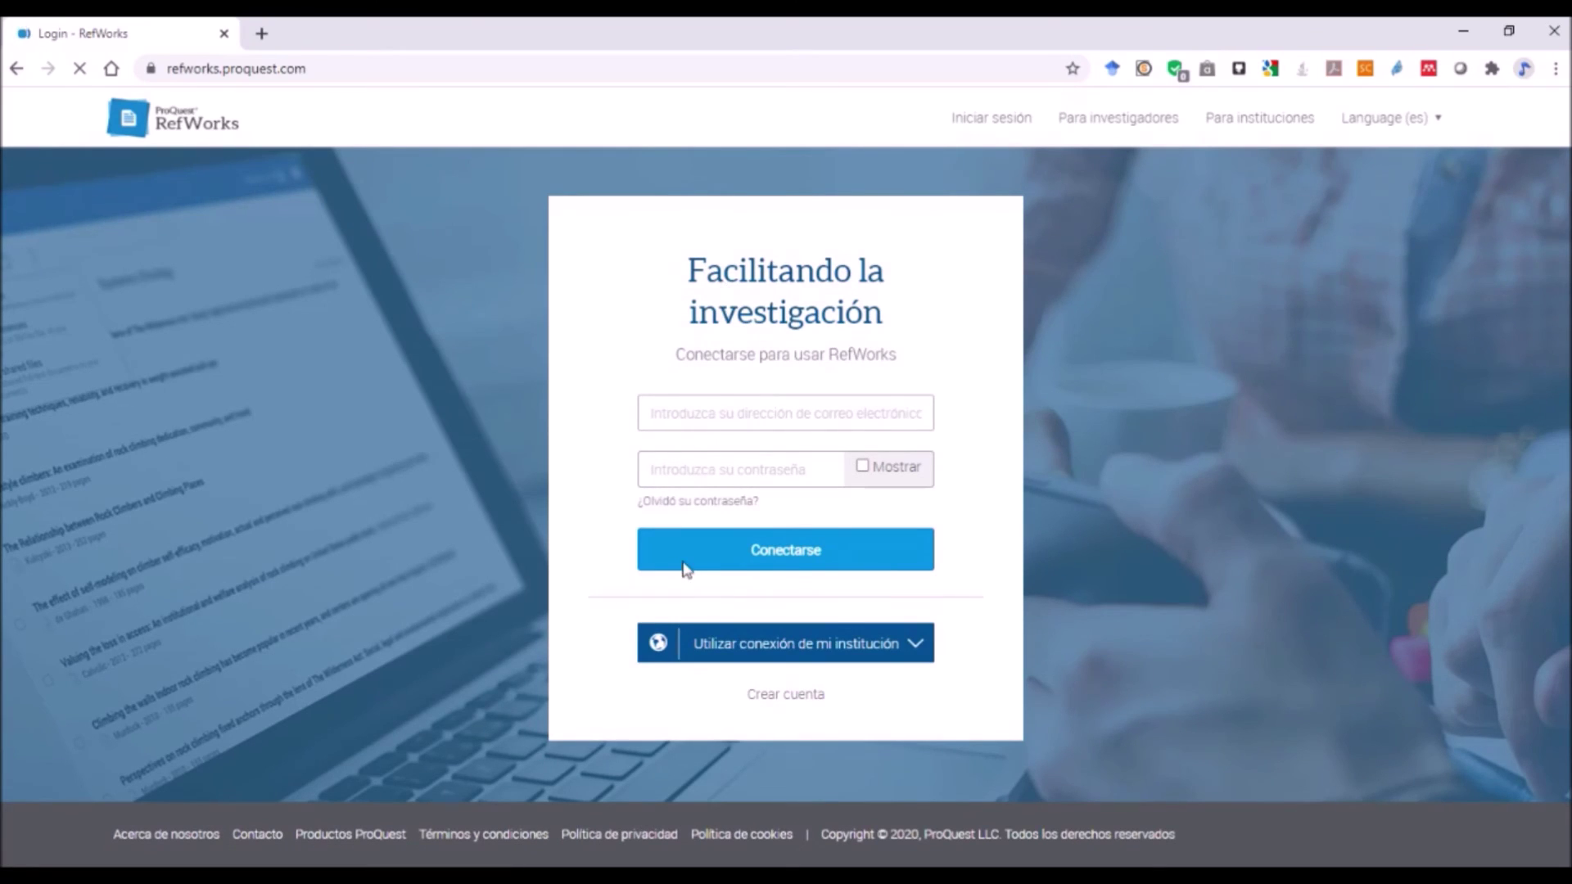
- Log in with the saved institutional e-mail address and the account password
click(668, 412)
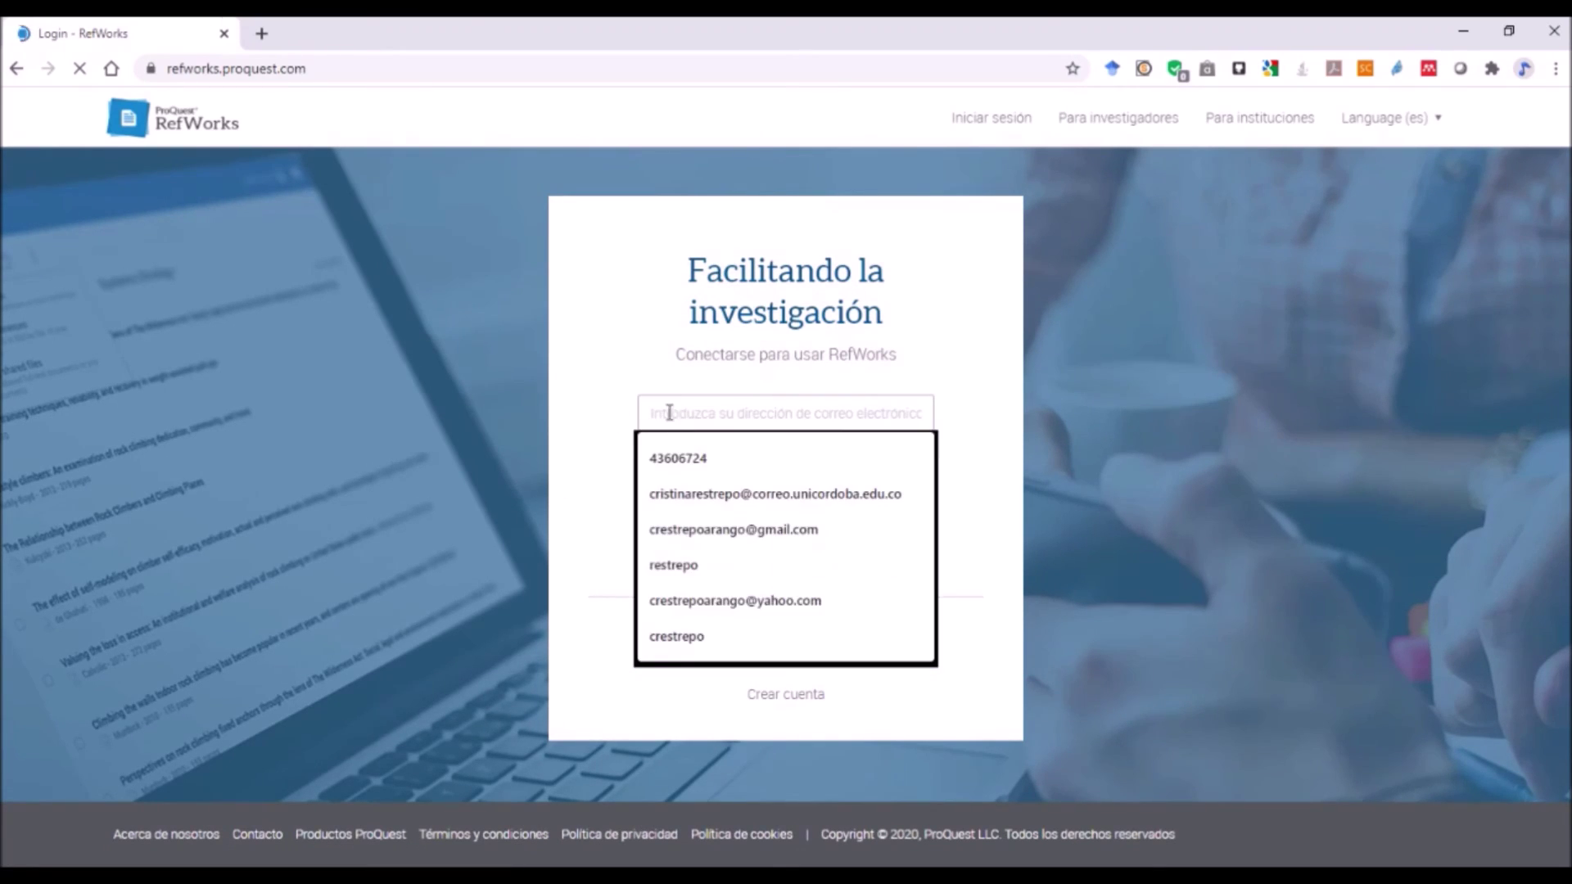
click(720, 496)
click(730, 468)
text(******)
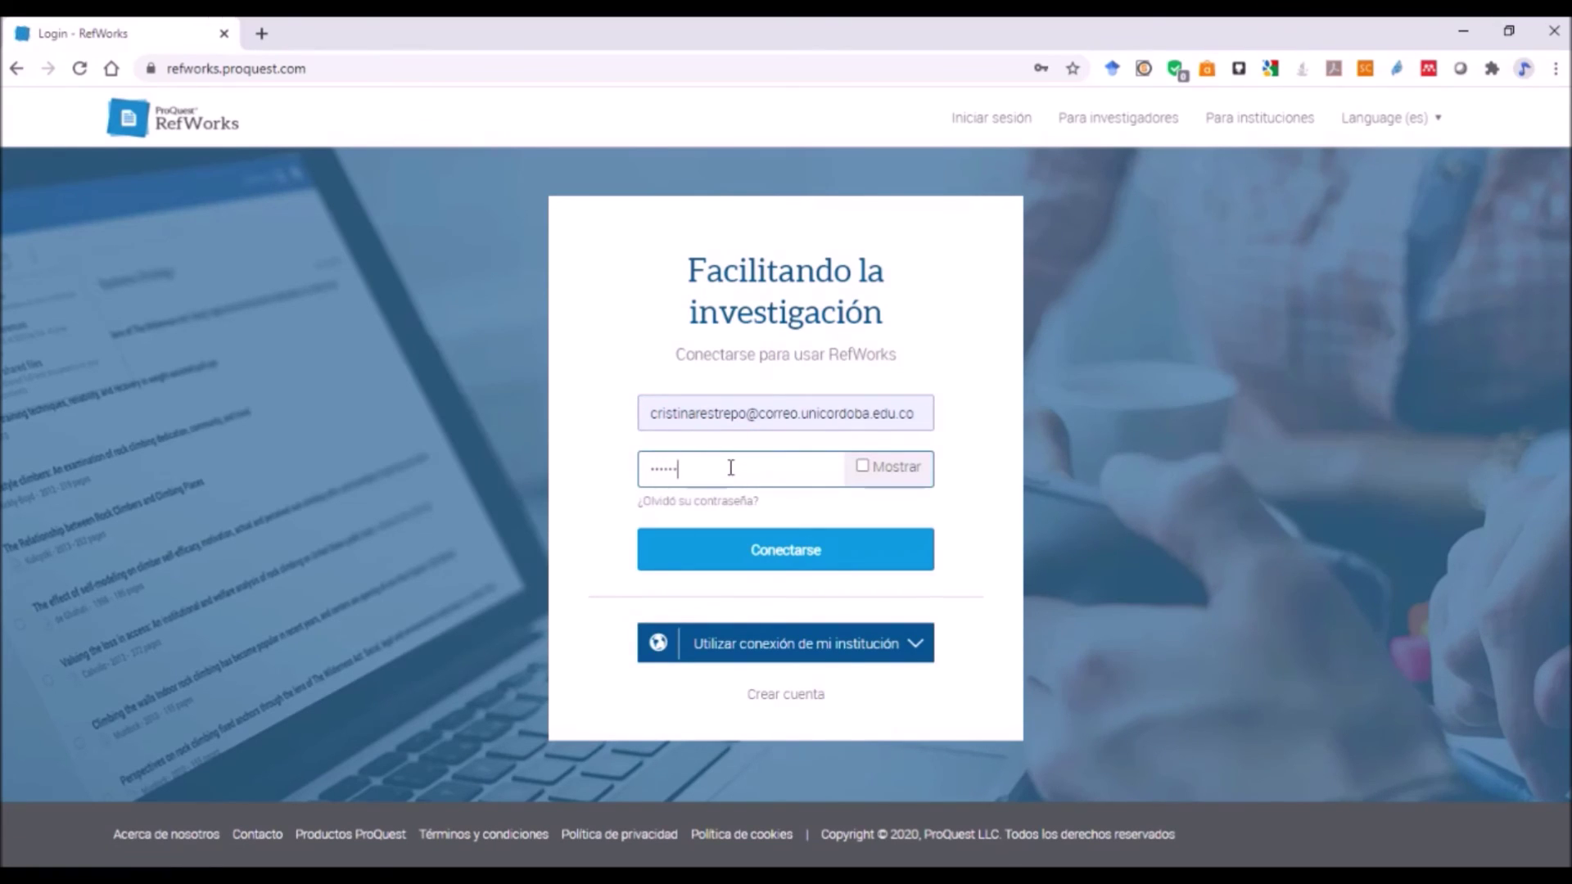
text(**)
click(795, 557)
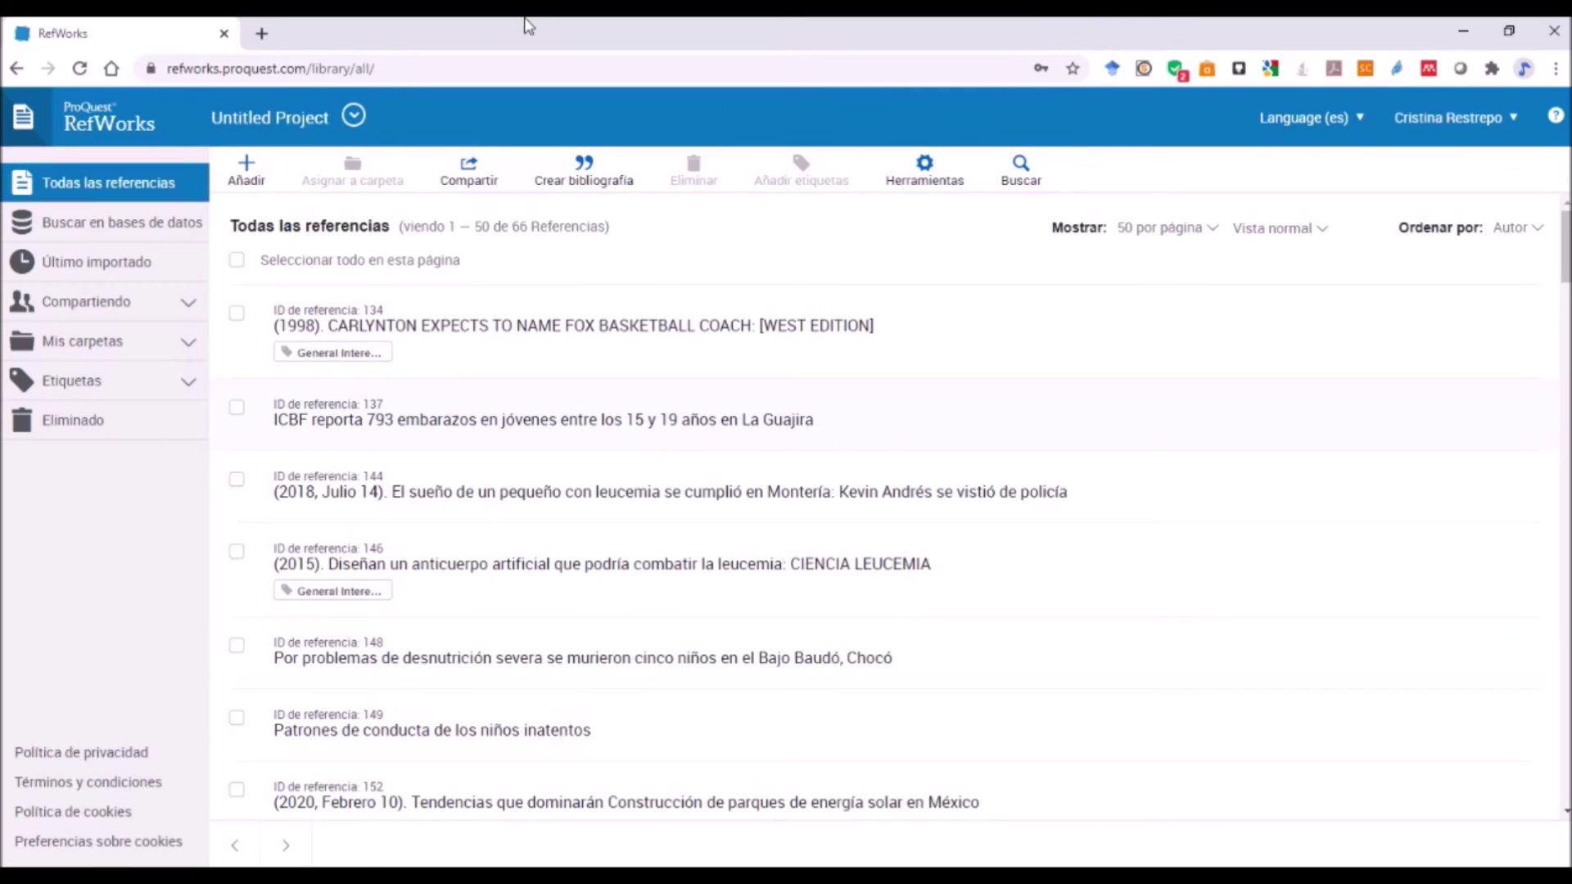
click(247, 179)
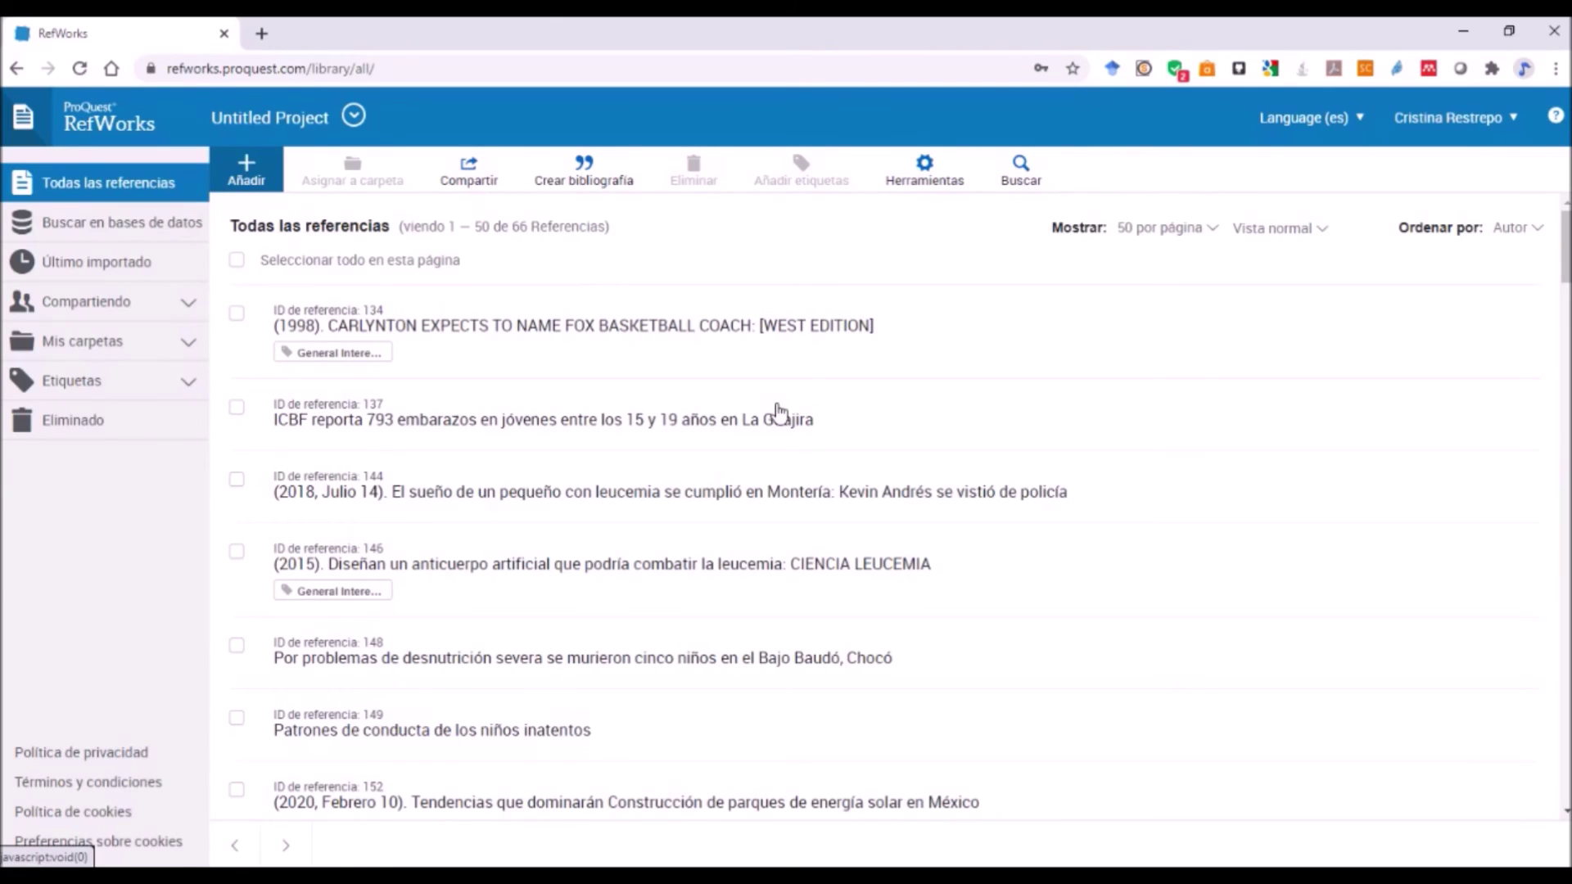
click(247, 173)
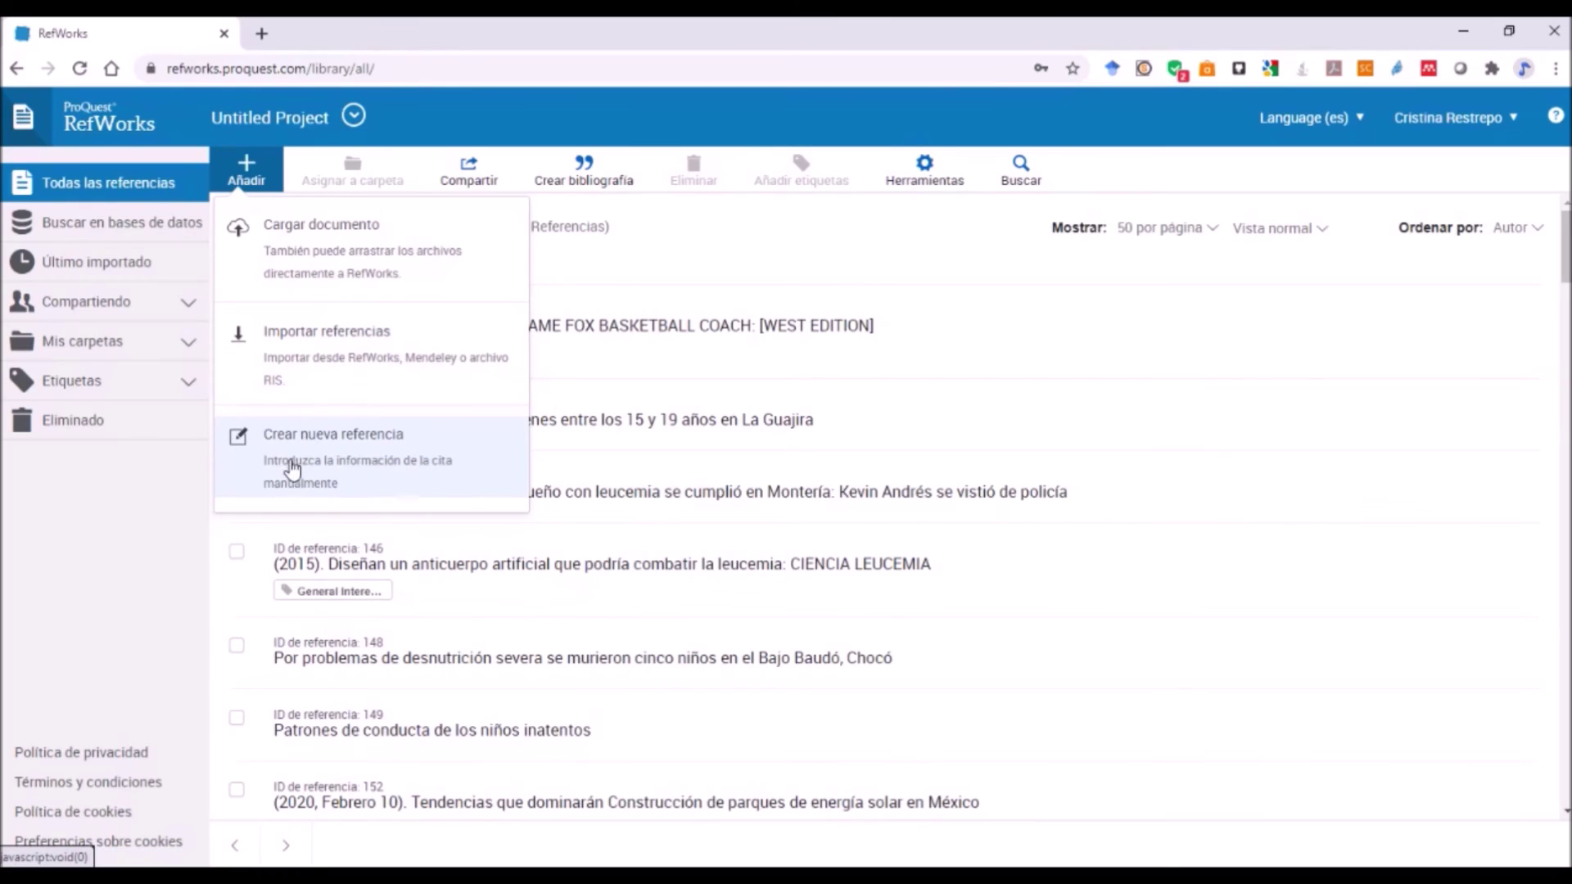
click(306, 229)
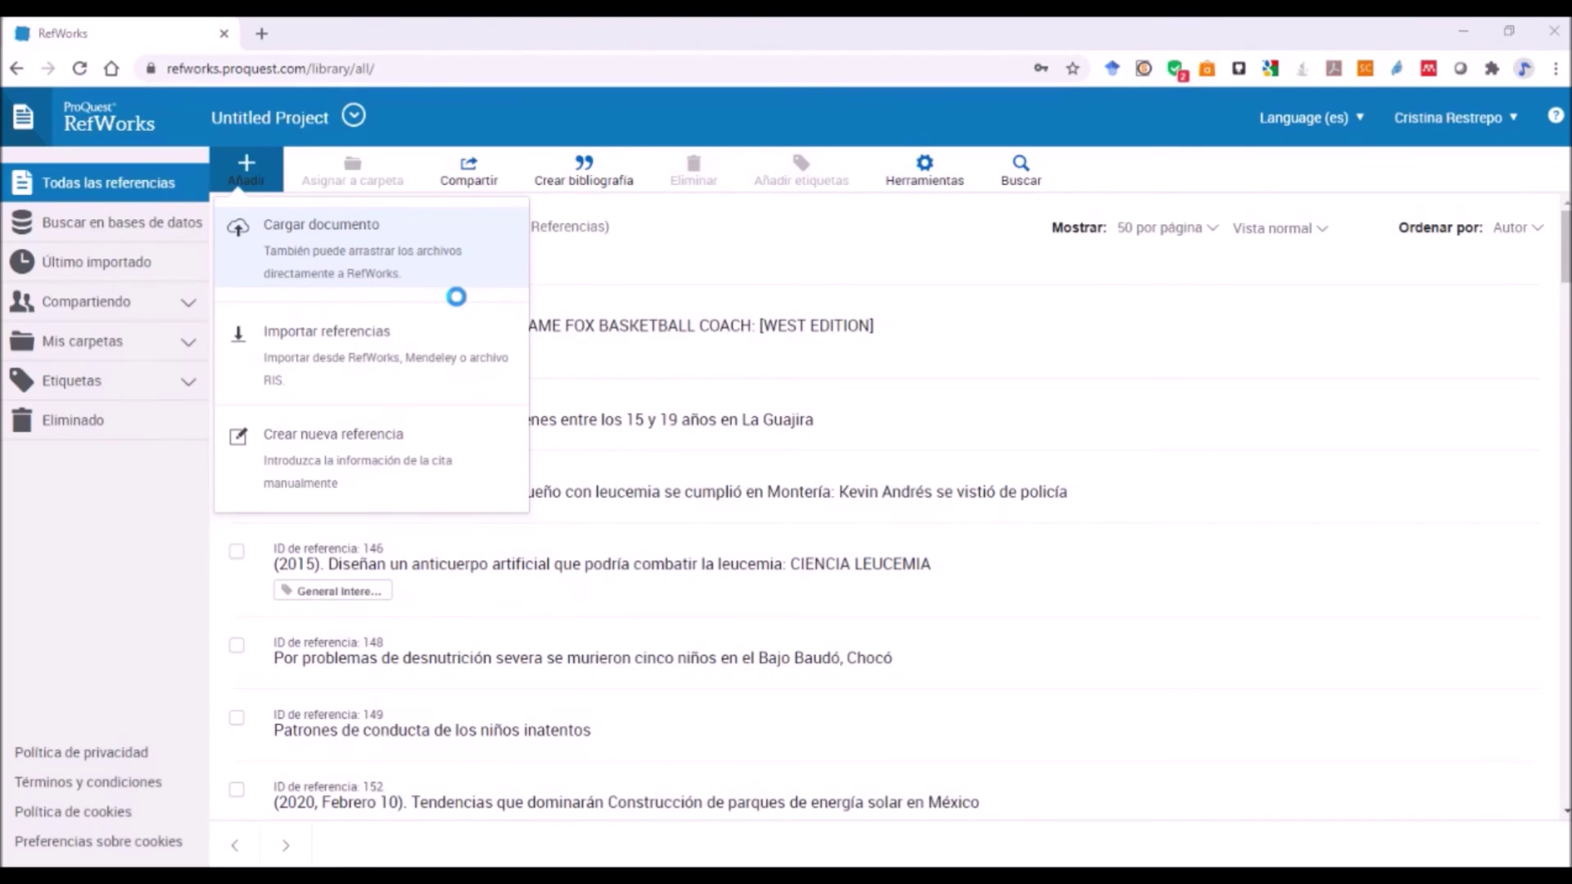
click(503, 396)
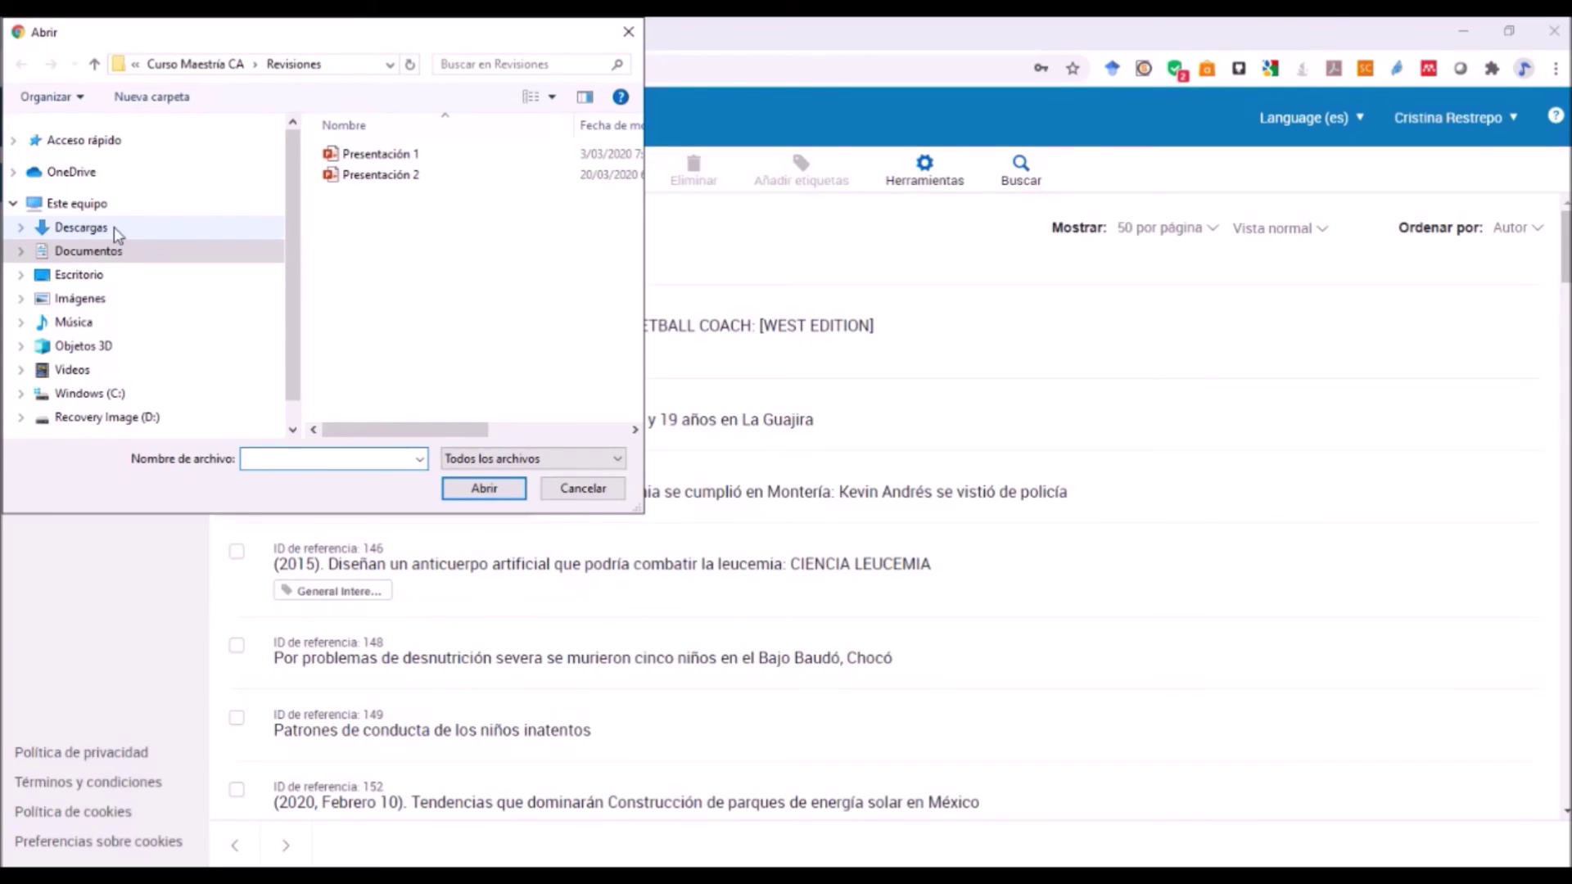
click(114, 227)
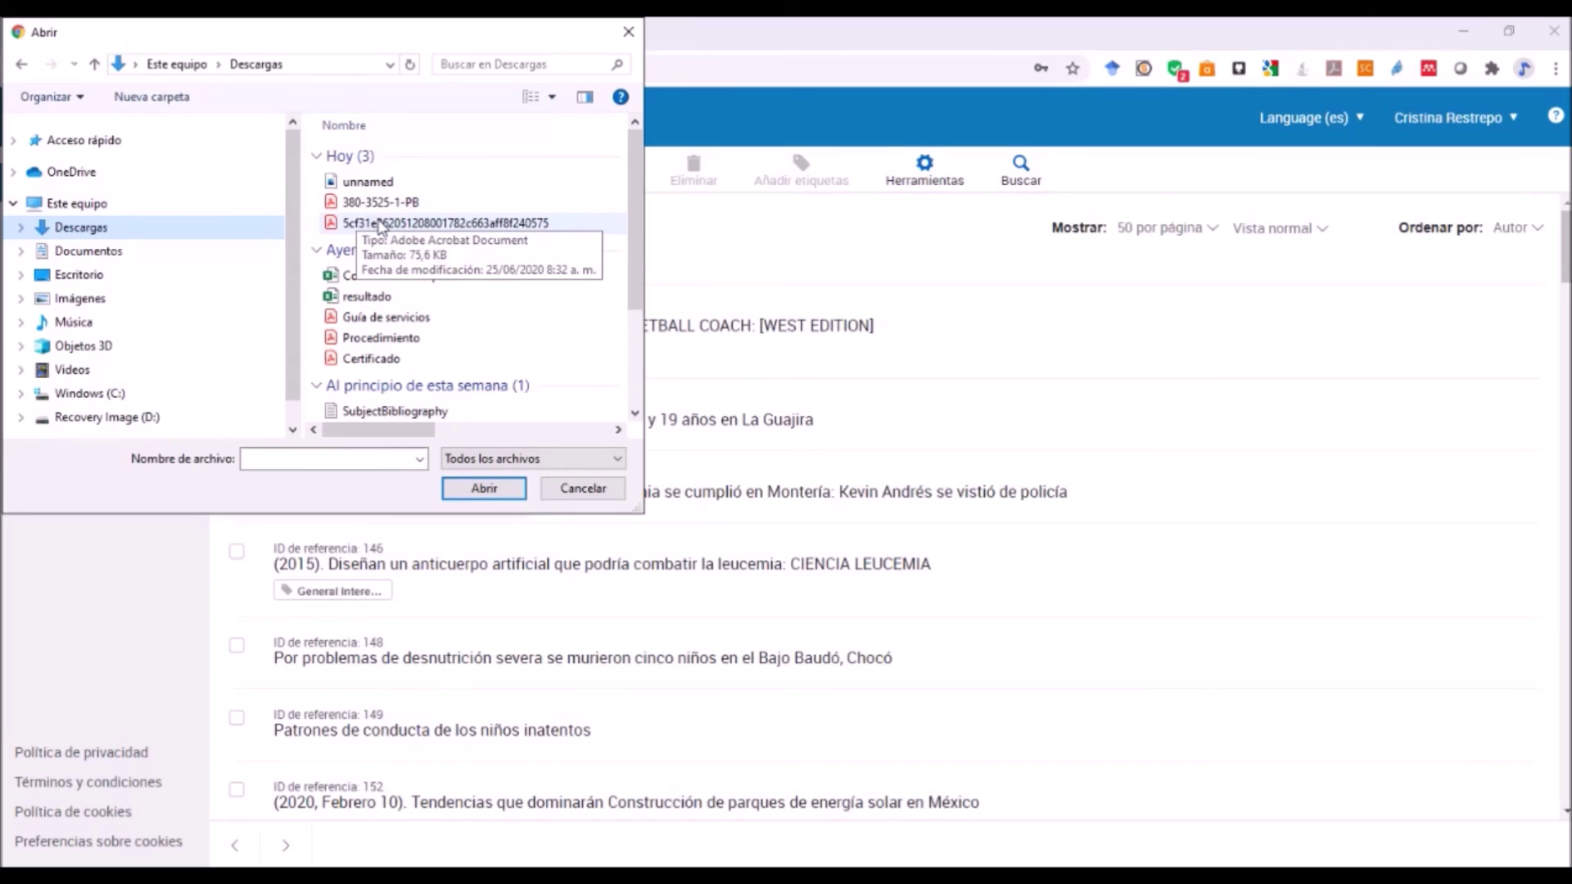
click(381, 223)
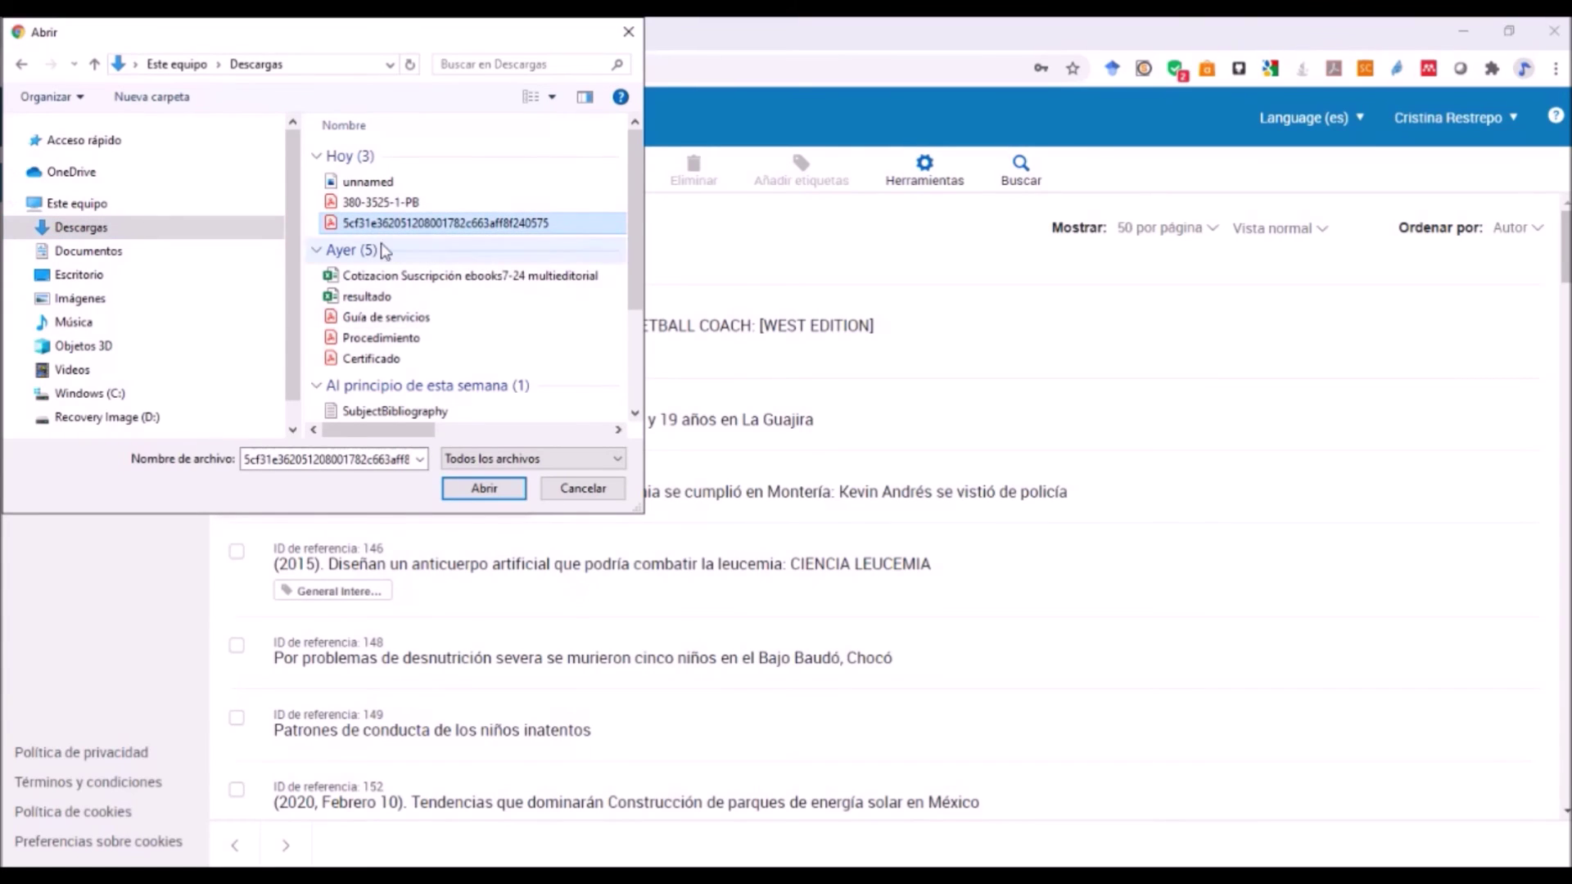
click(467, 489)
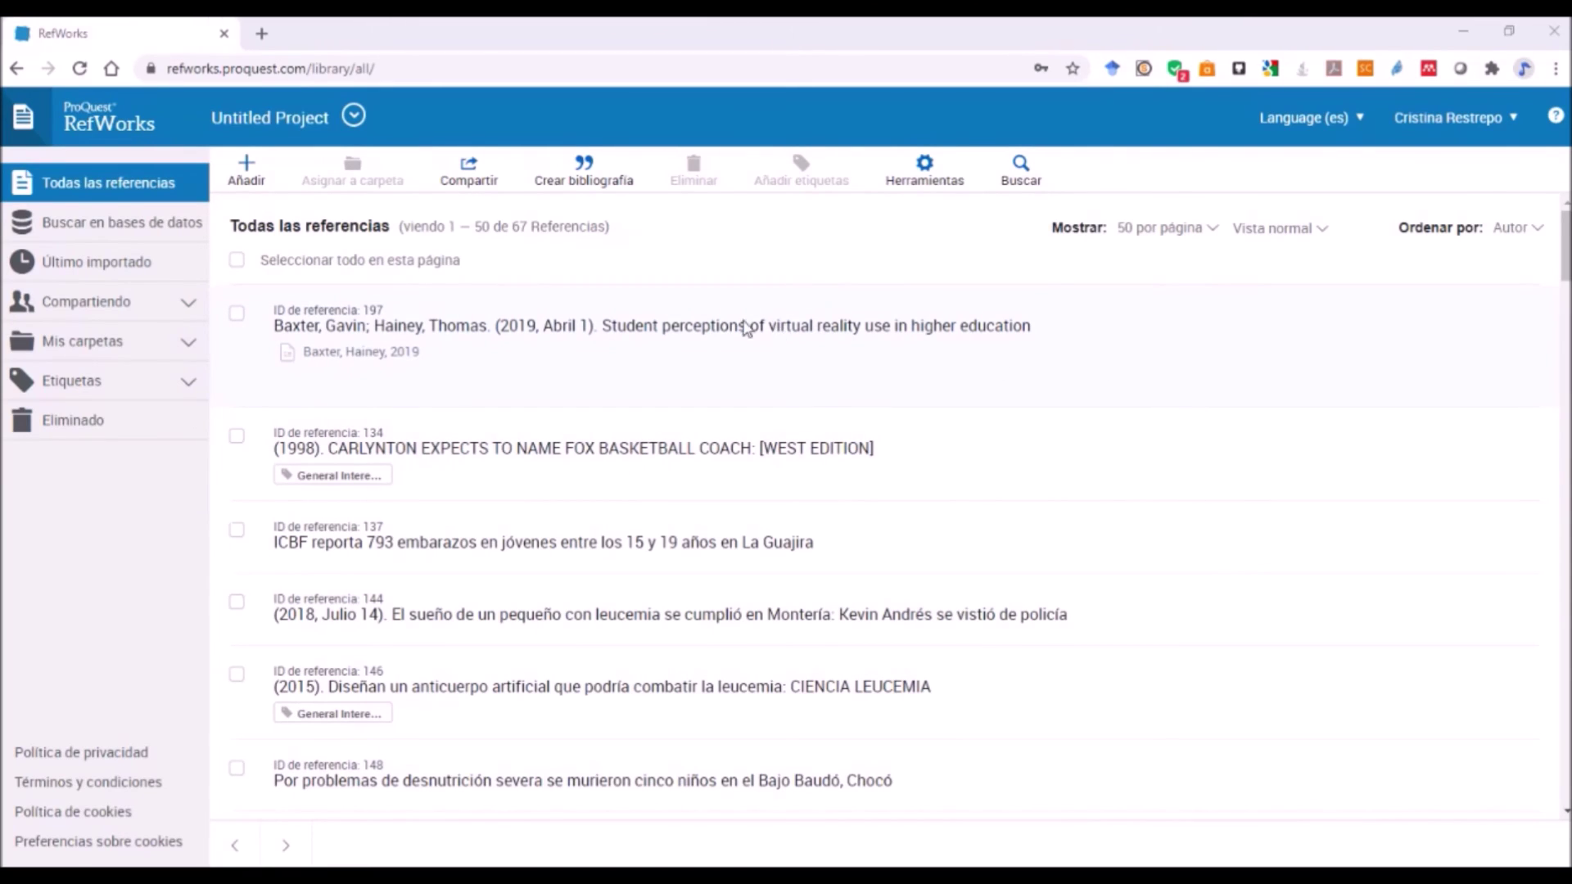
- Open the details of the reference "Student perceptions of virtual reality use in higher education" and review all its bibliographic fields
click(364, 334)
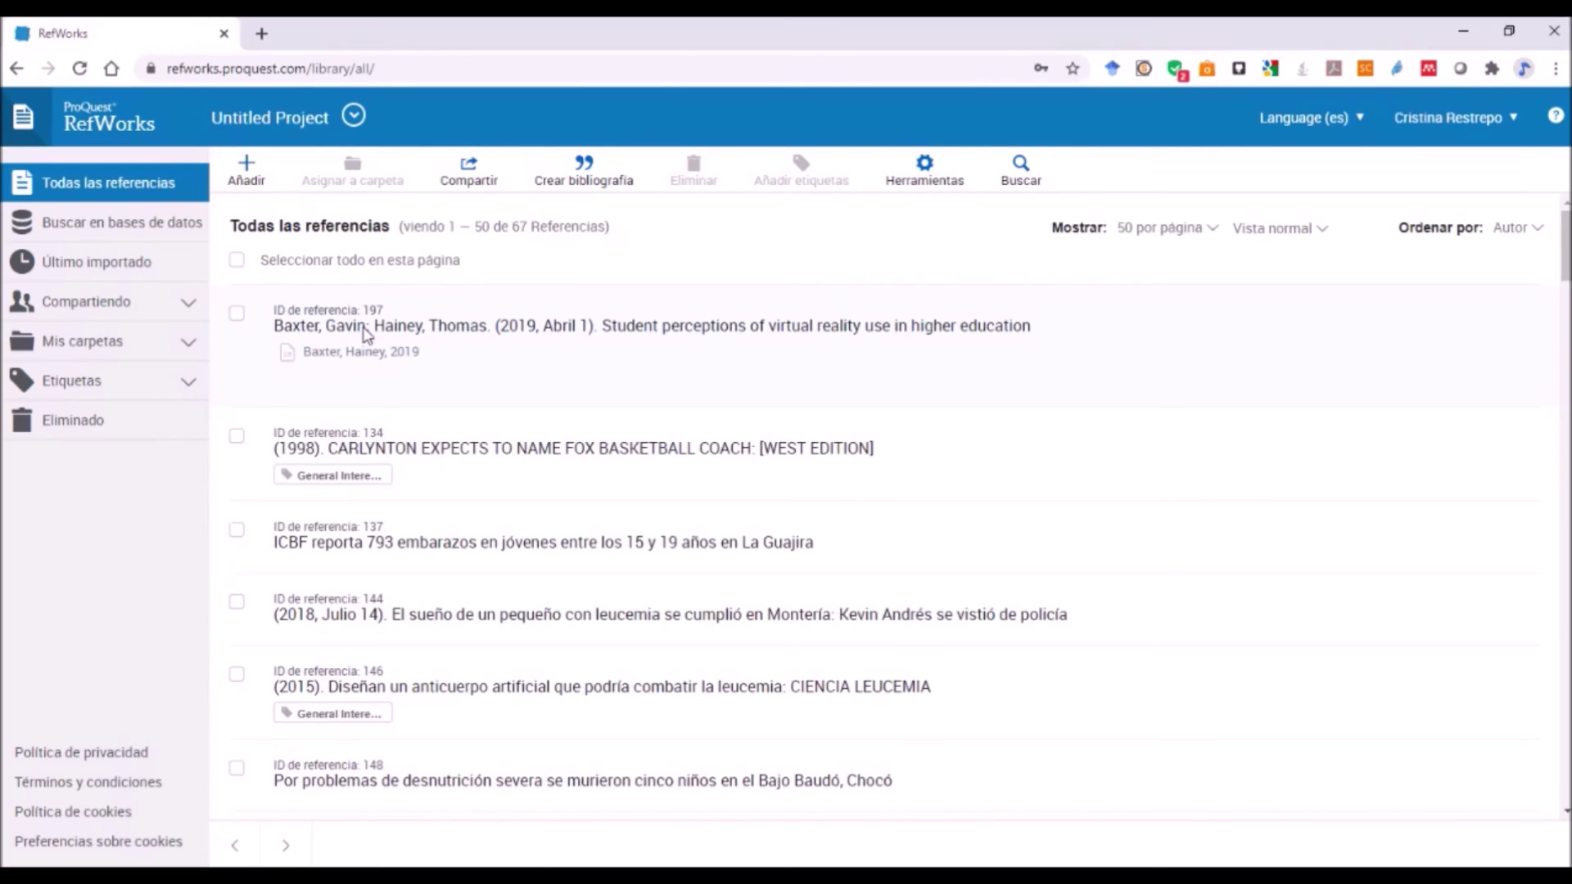
click(364, 333)
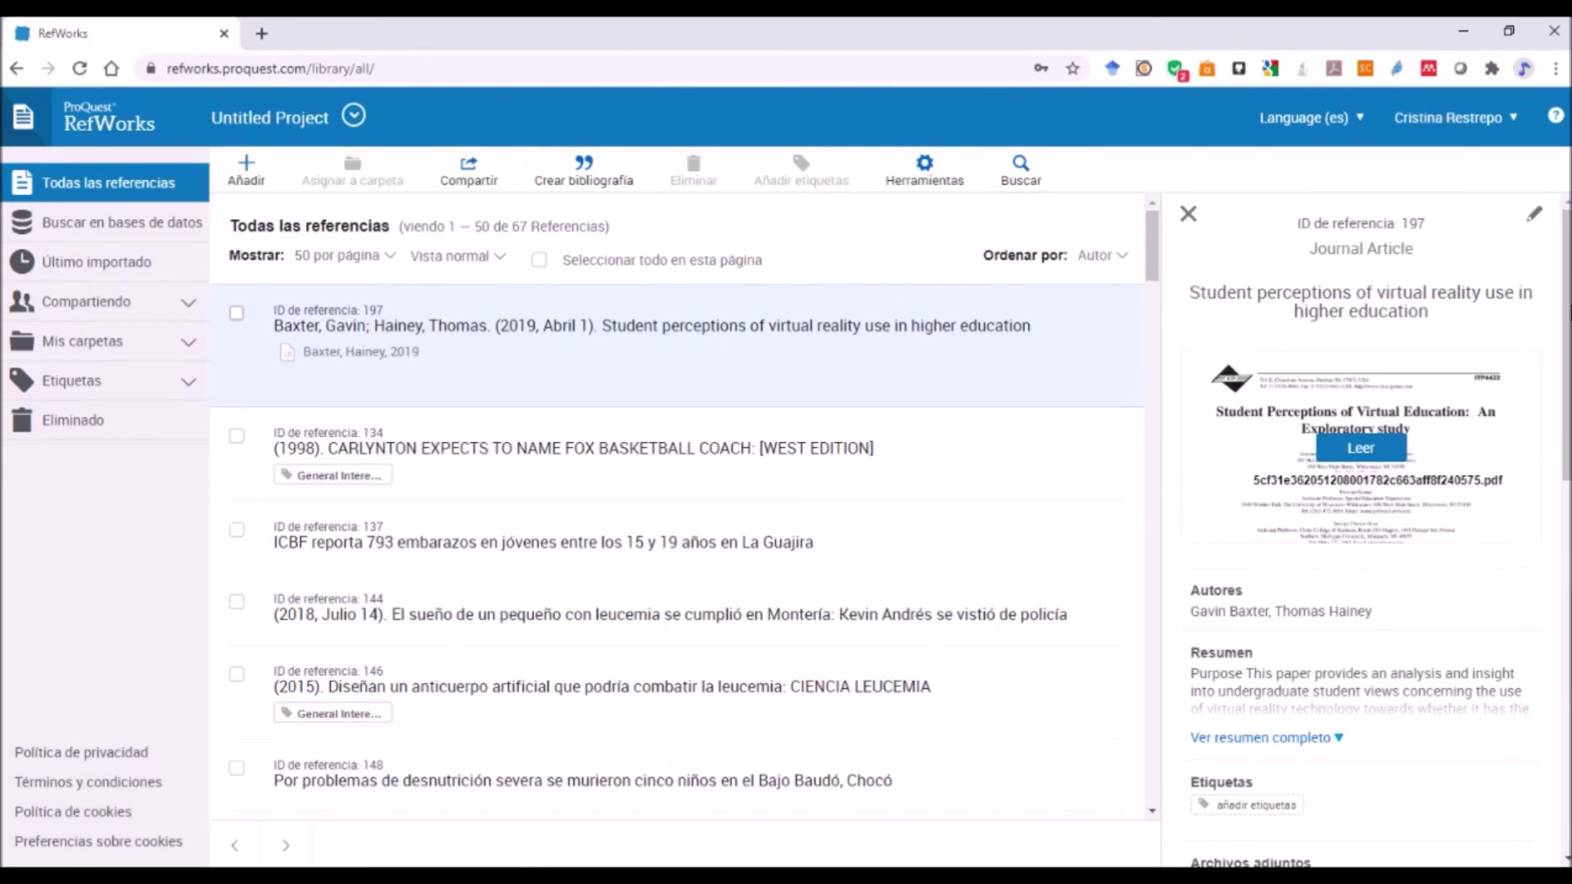
scroll(1555, 344, down, 3)
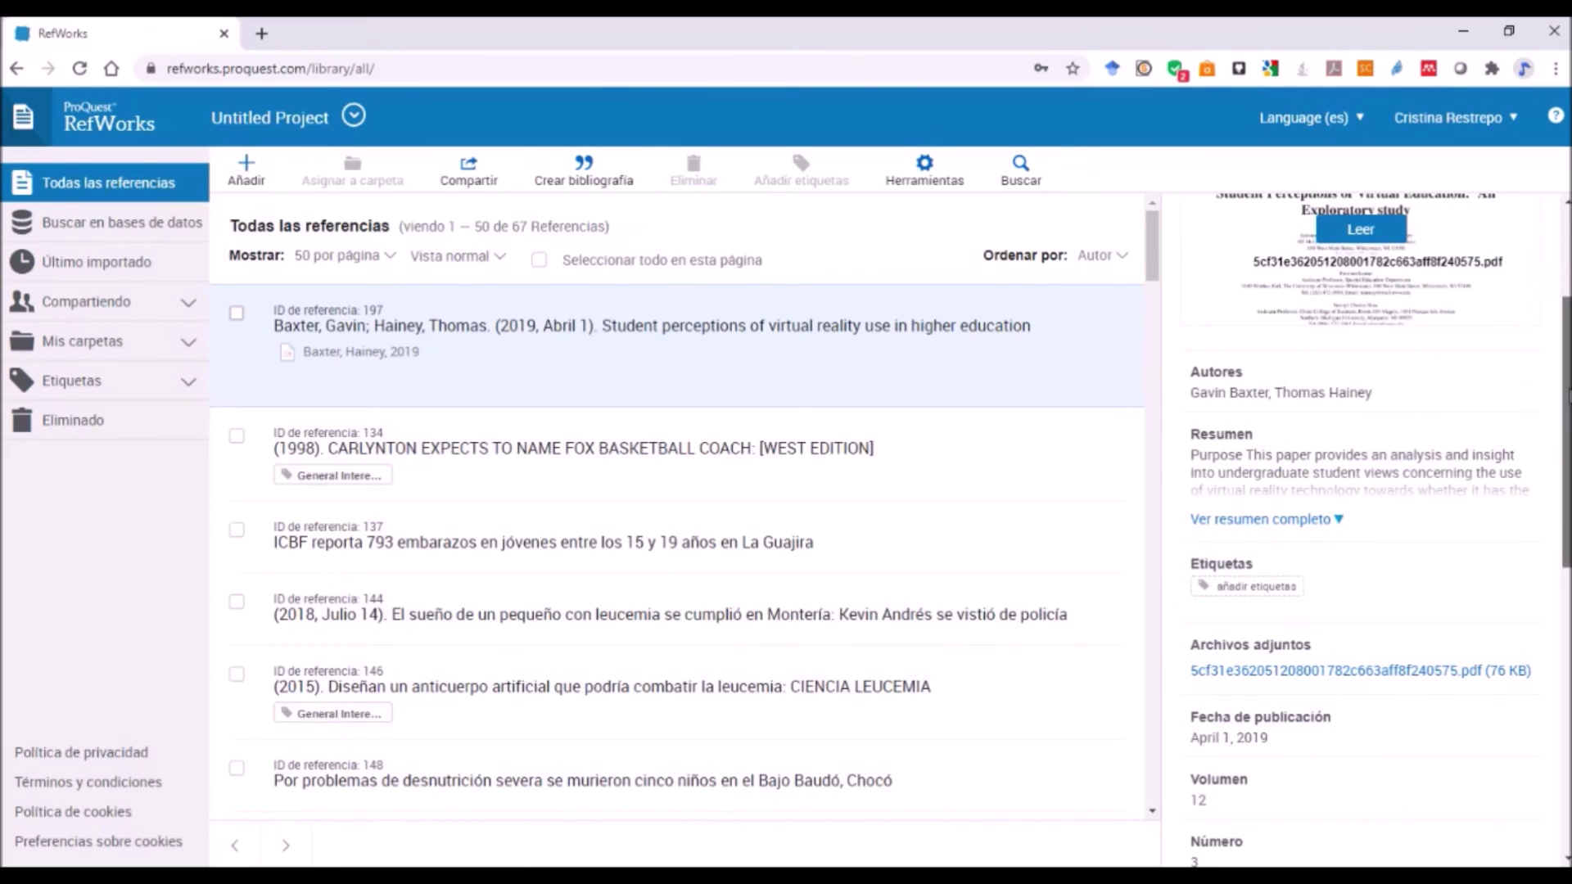
scroll(1567, 389, down, 2)
scroll(1500, 483, down, 2)
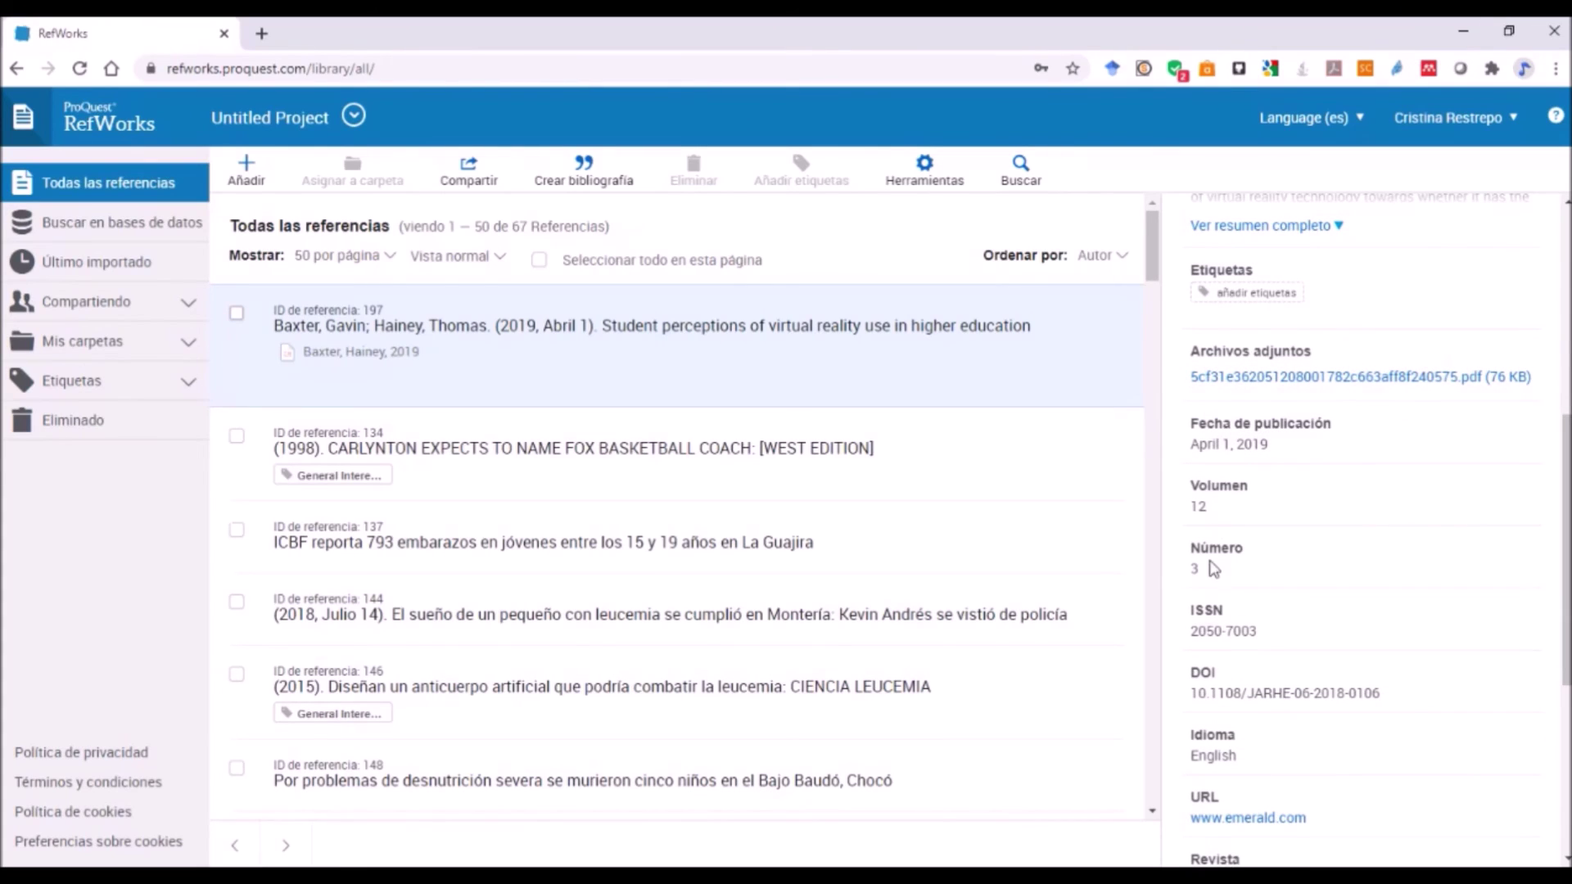
drag(1563, 528, 1563, 689)
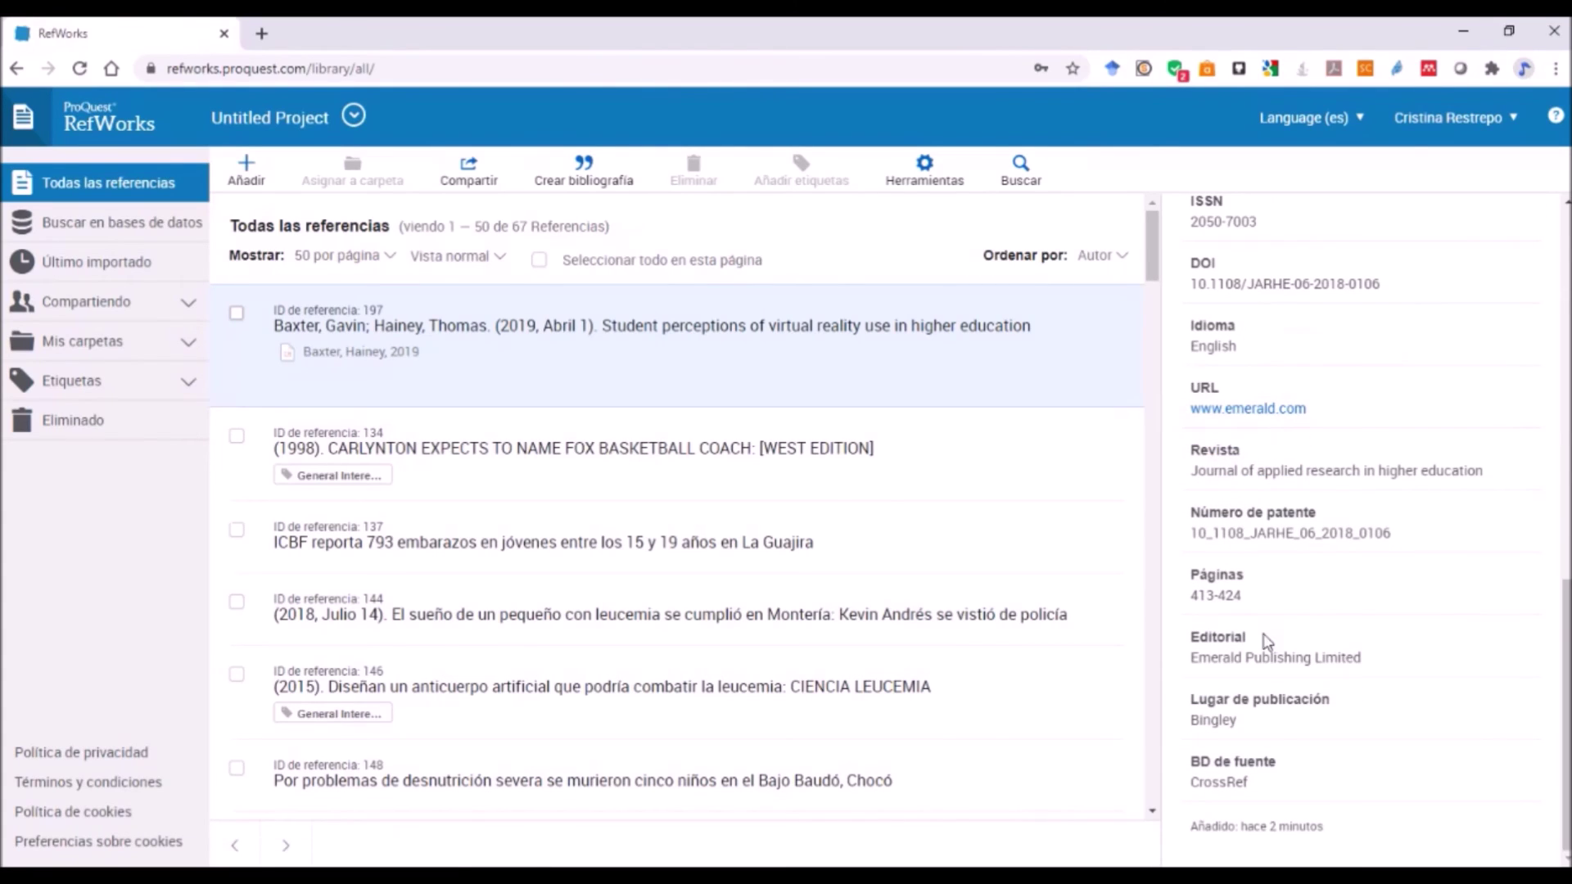
drag(1567, 676, 1539, 319)
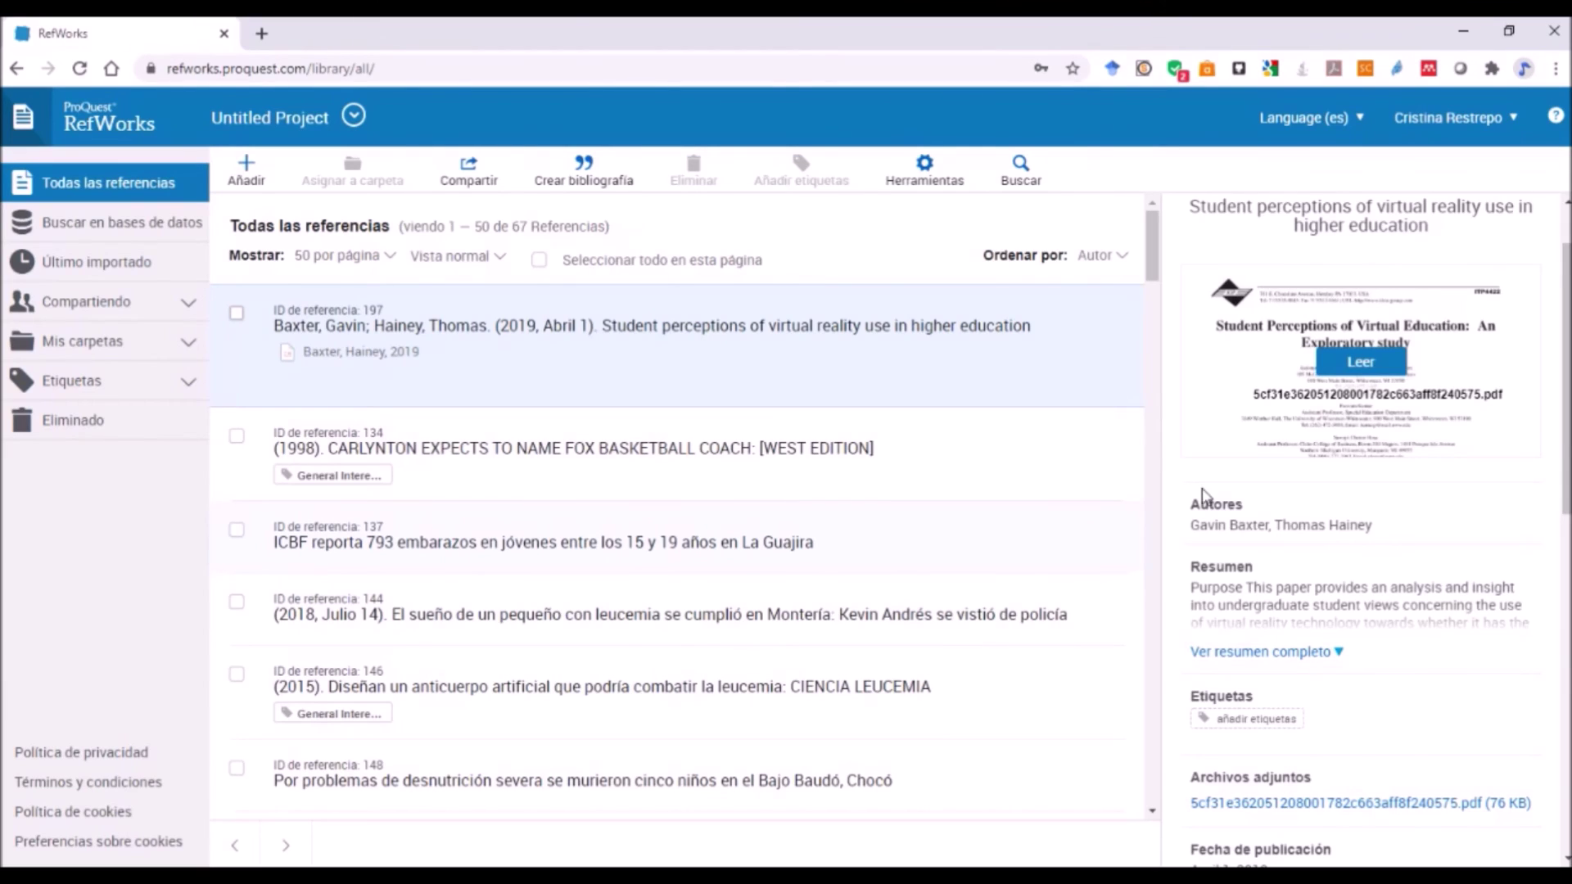
scroll(1352, 531, down, 1)
scroll(1375, 512, up, 2)
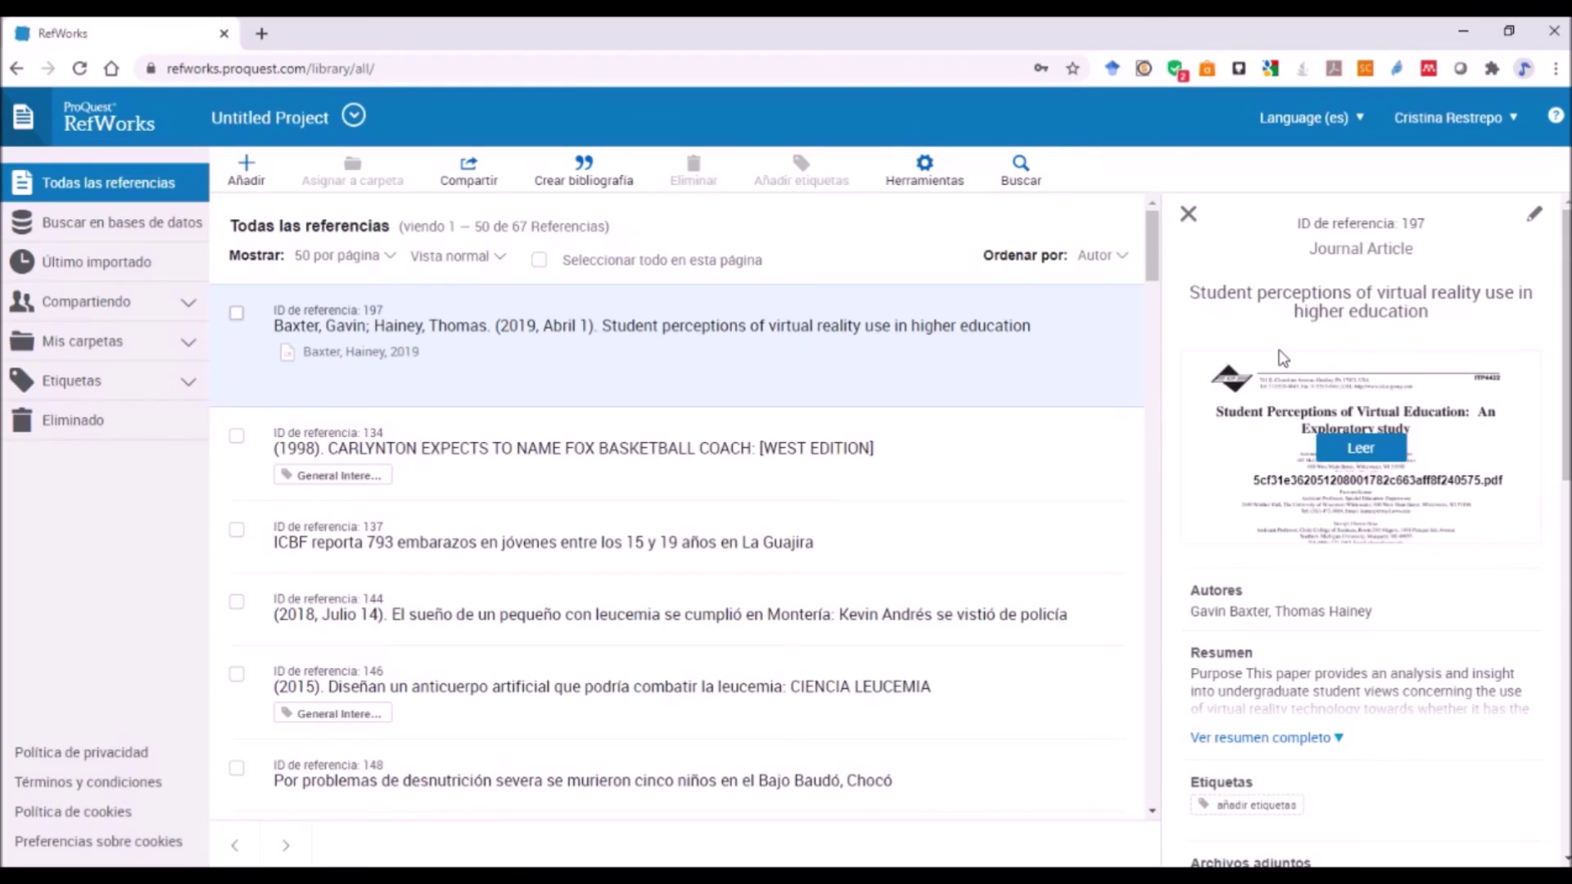
- Open the reference's attached PDF for reading, enlarge it and locate the Introduction section
click(1362, 450)
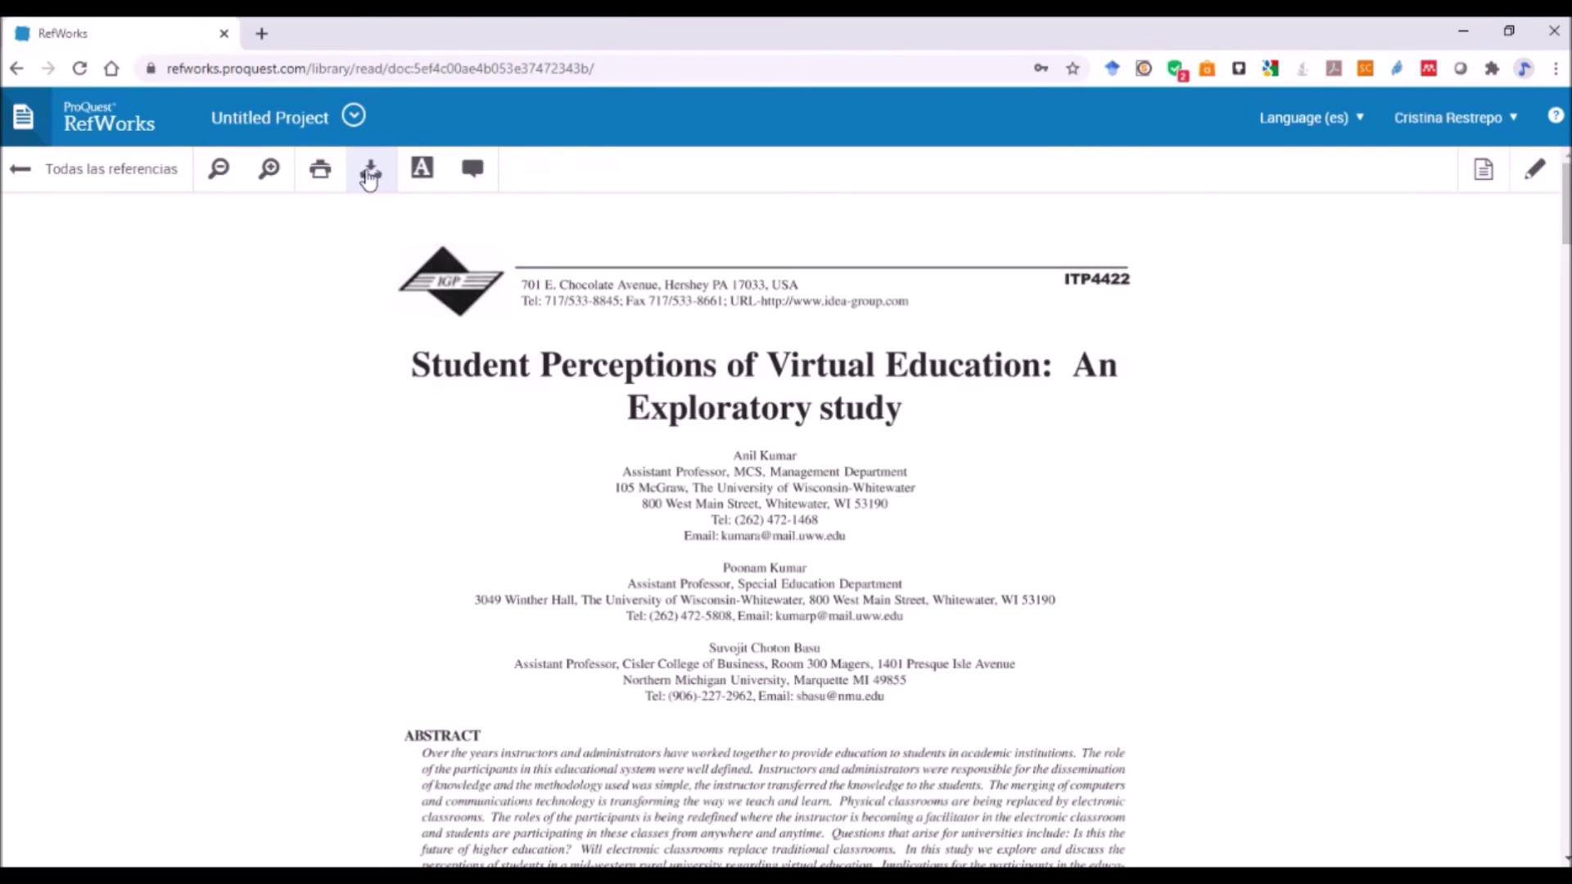
click(270, 172)
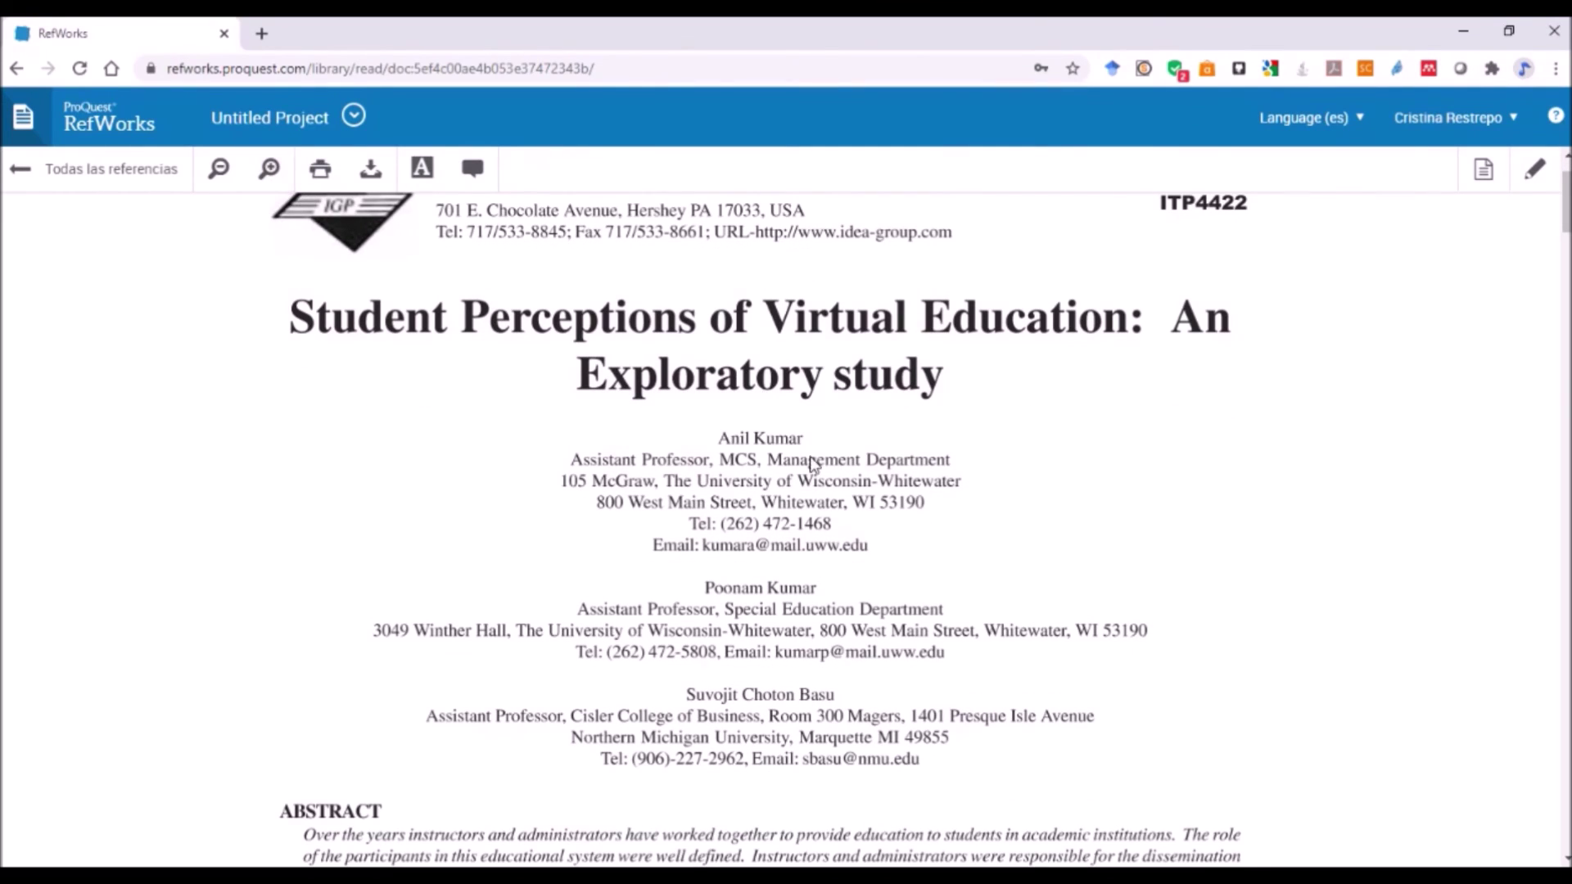
scroll(815, 500, down, 5)
scroll(819, 507, up, 6)
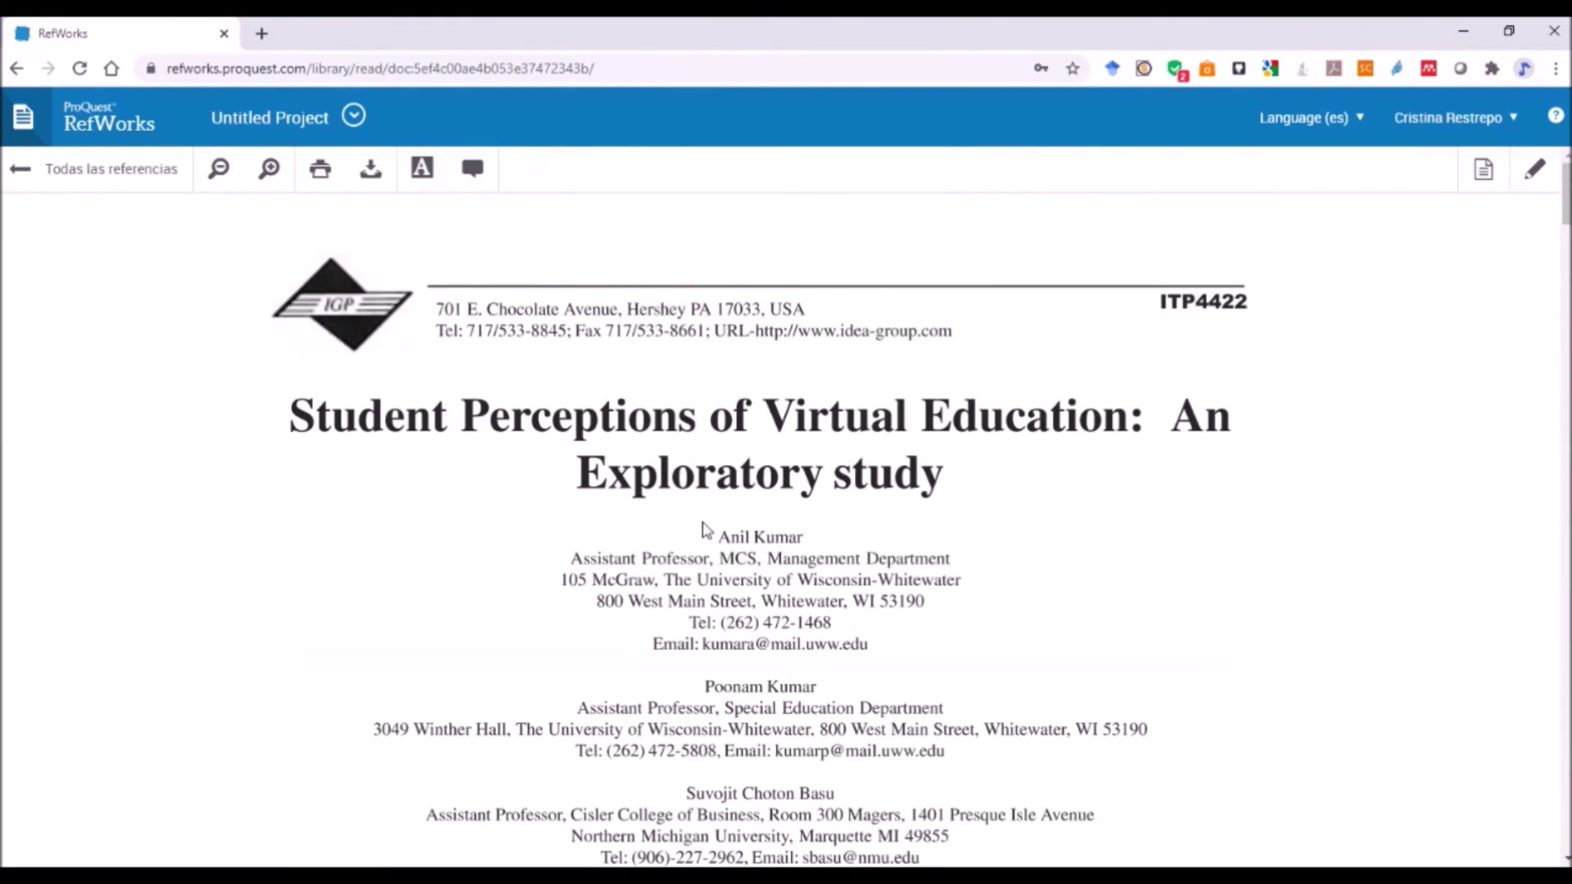
scroll(706, 528, down, 10)
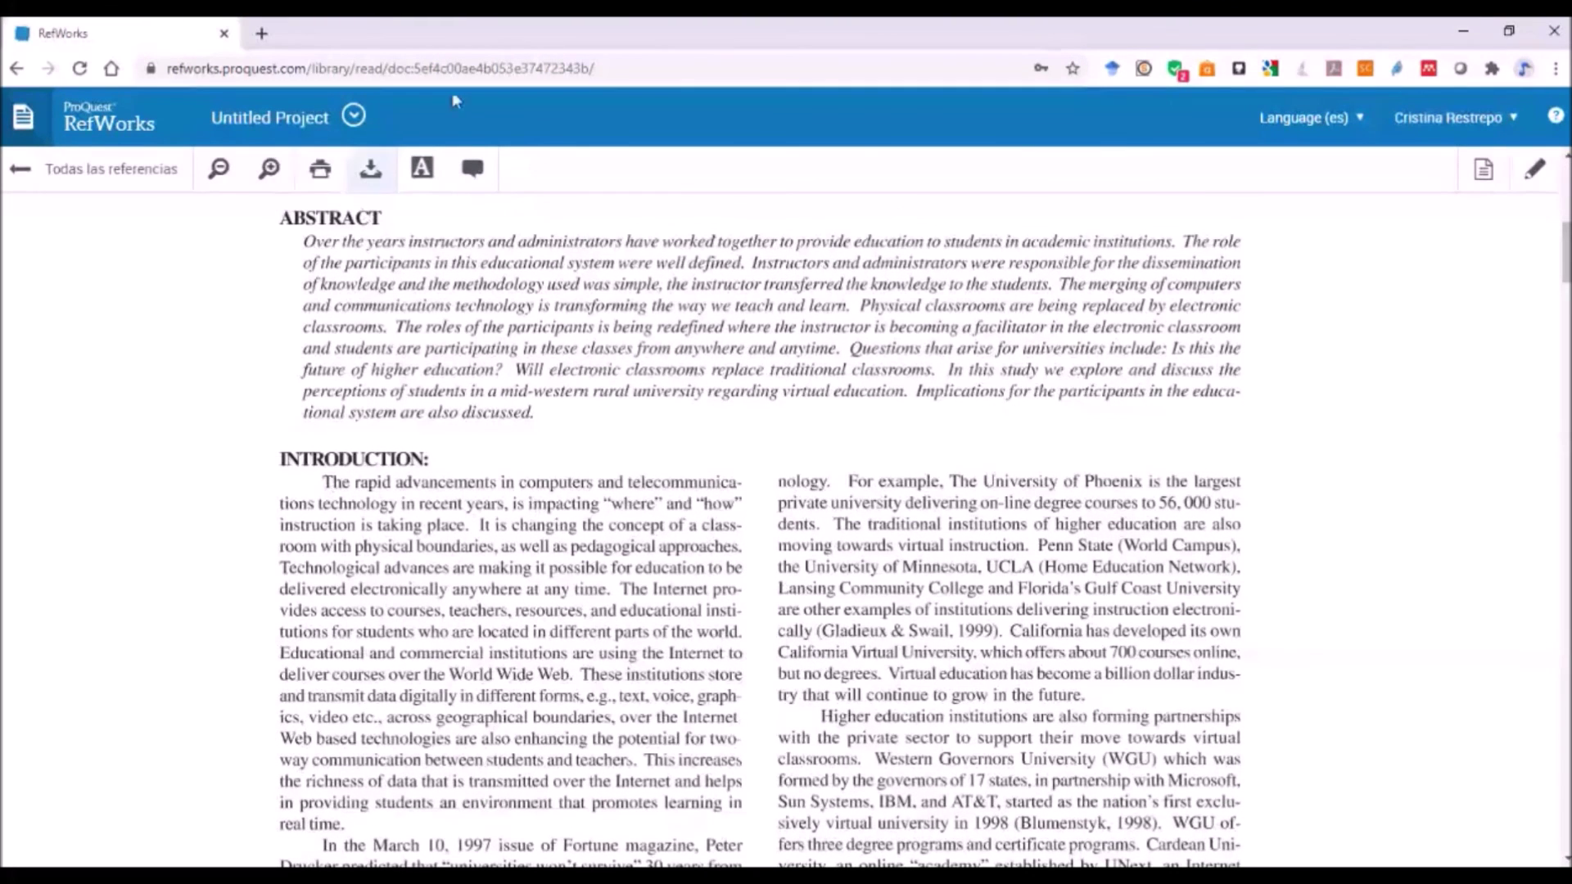
- Annotate the first paragraph of the Introduction with the comment "super interesante, esta idea me sirve para el primer capitulo"
click(472, 176)
drag(319, 487, 342, 833)
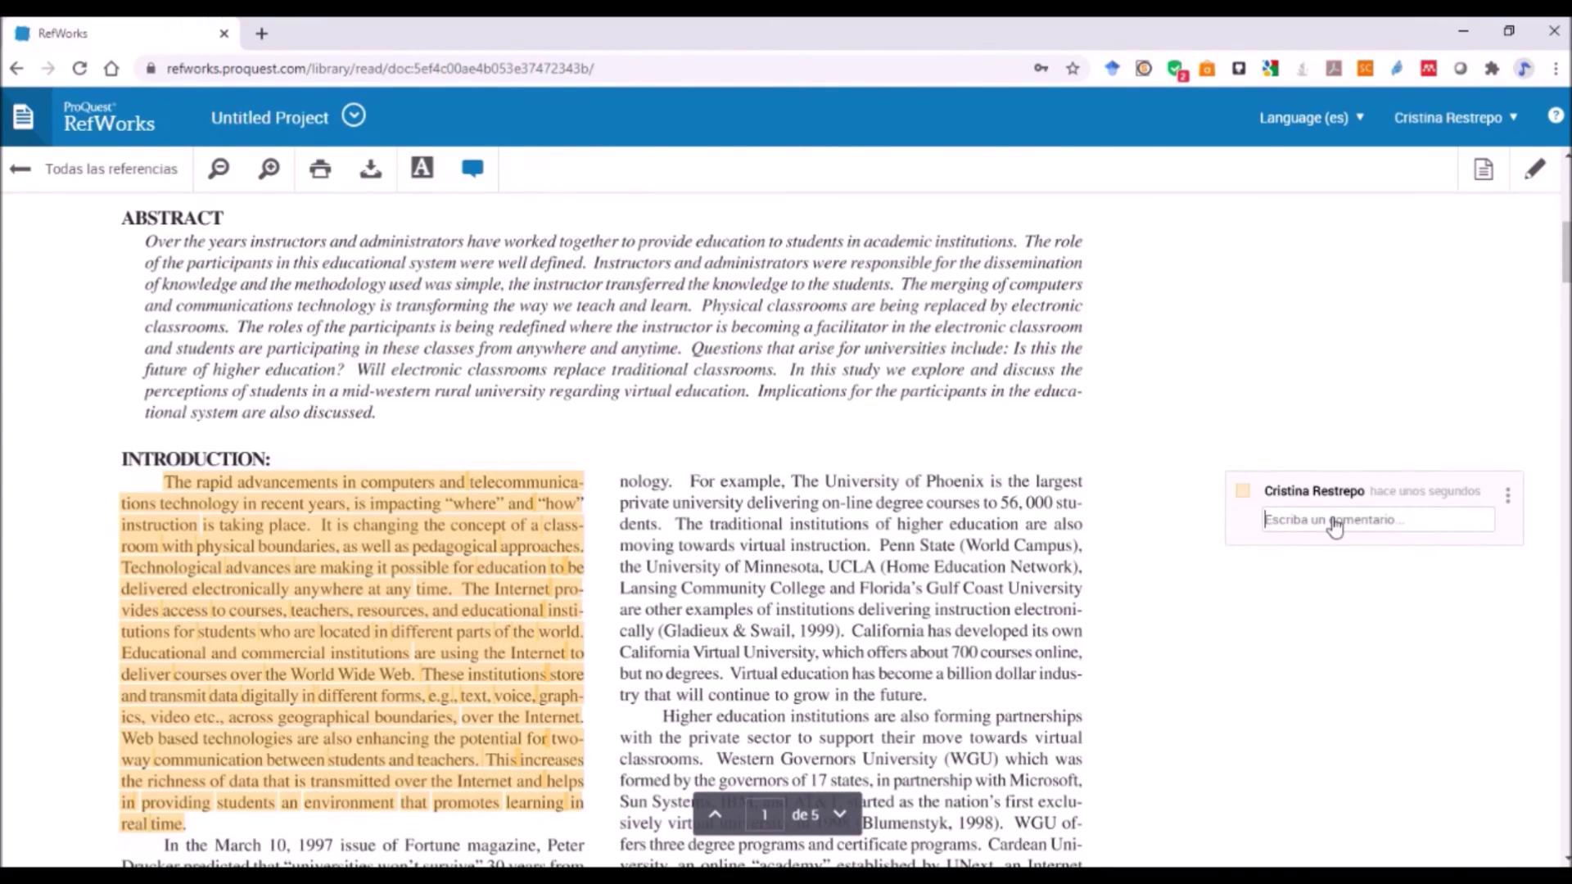
text(super interesante, esta idea me sirve para el primer capitulo)
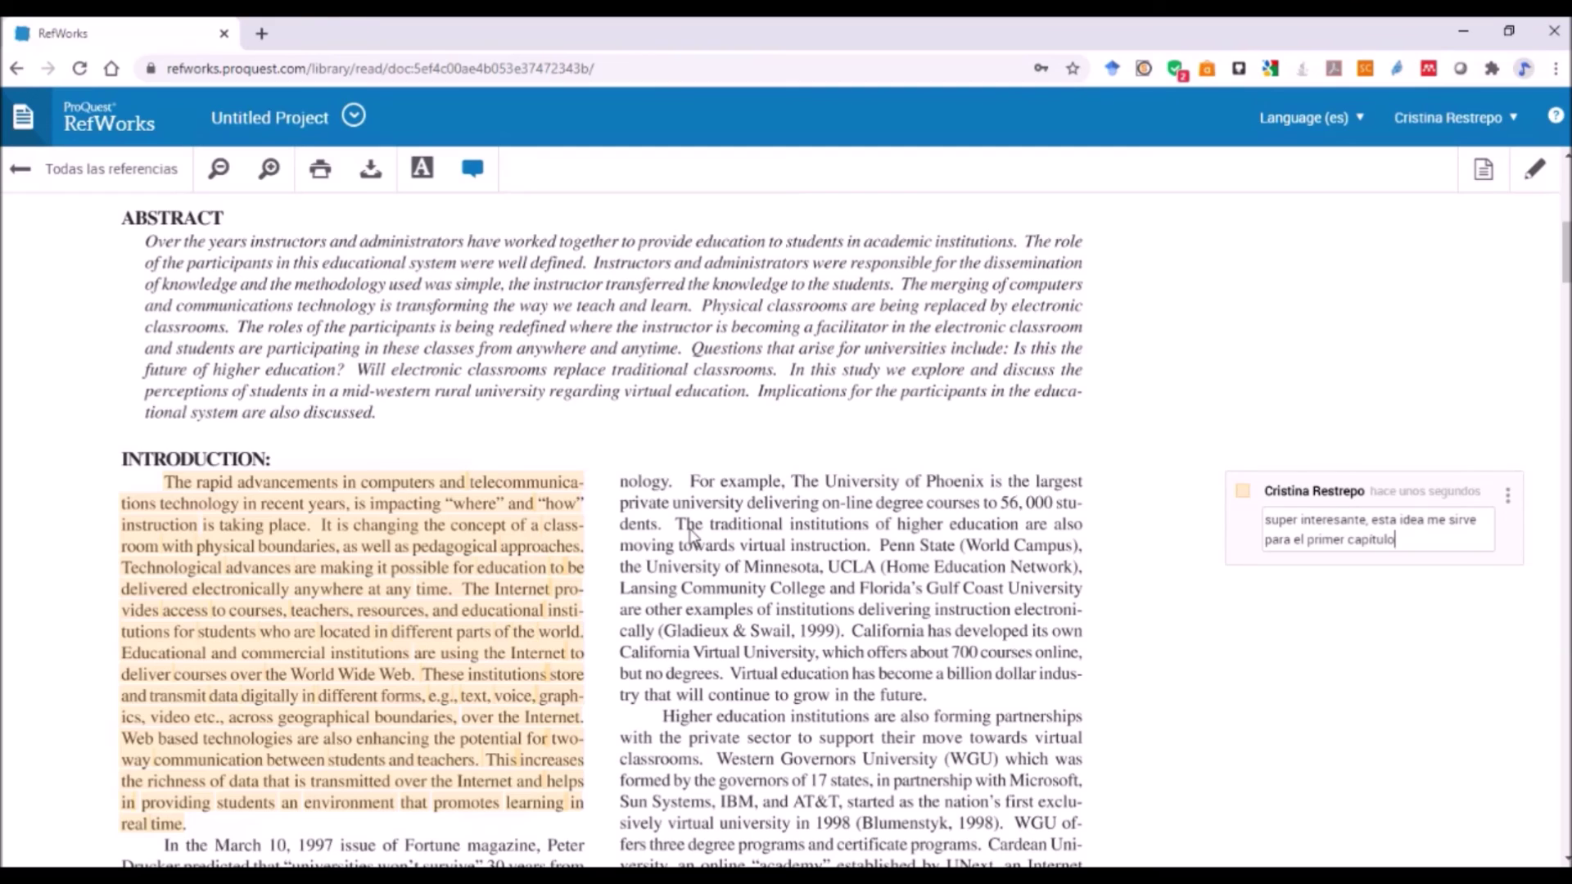
- Look over the first page of the annotated article and return to the list of all references
scroll(823, 588, down, 3)
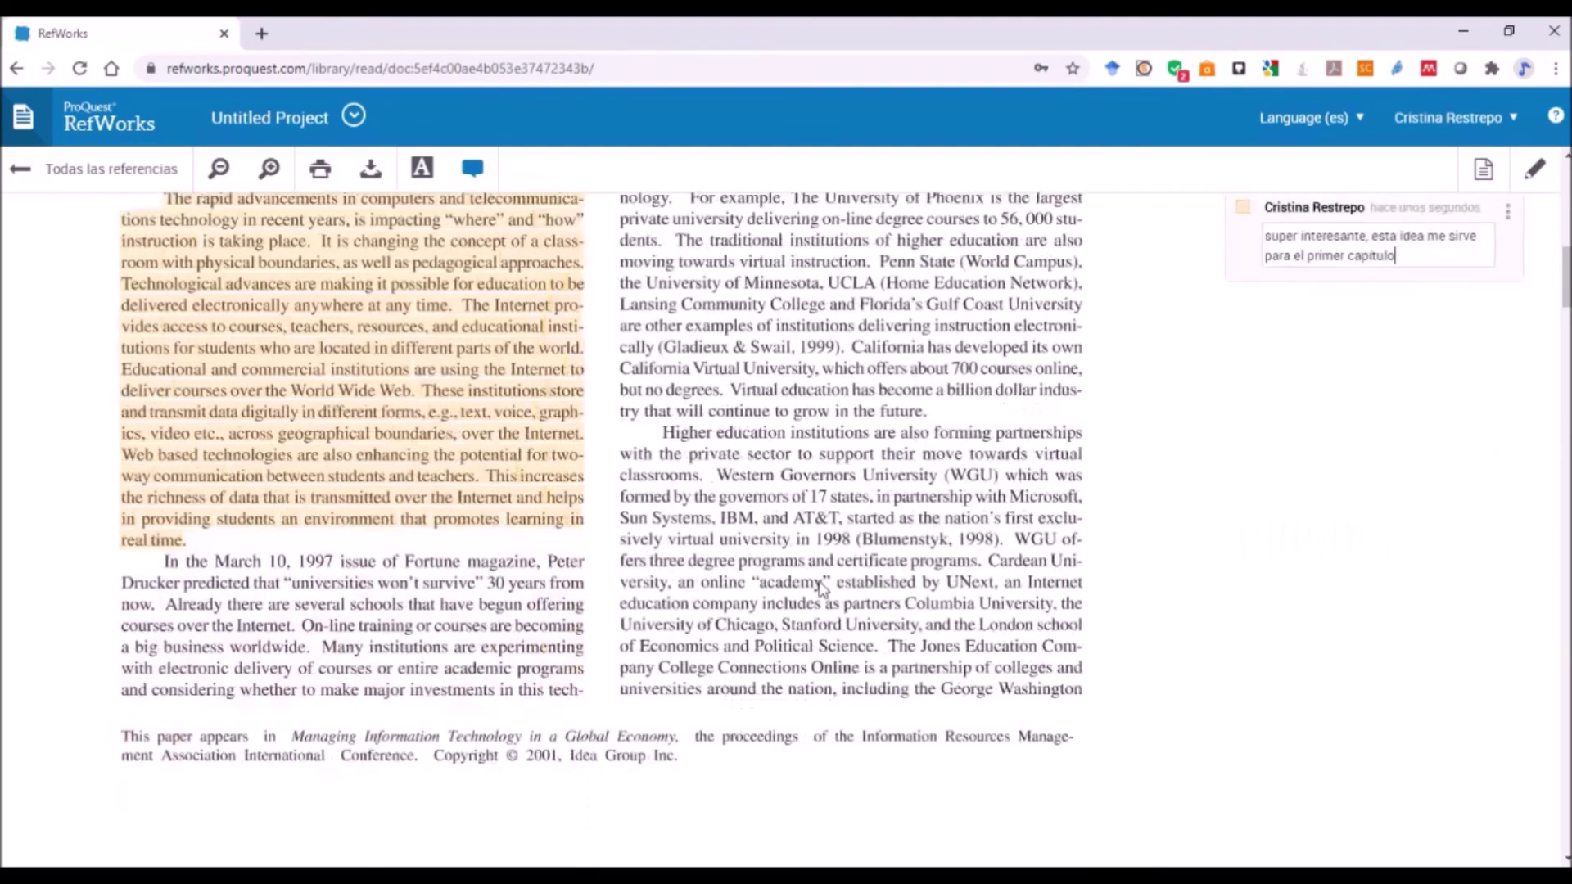
scroll(847, 606, up, 6)
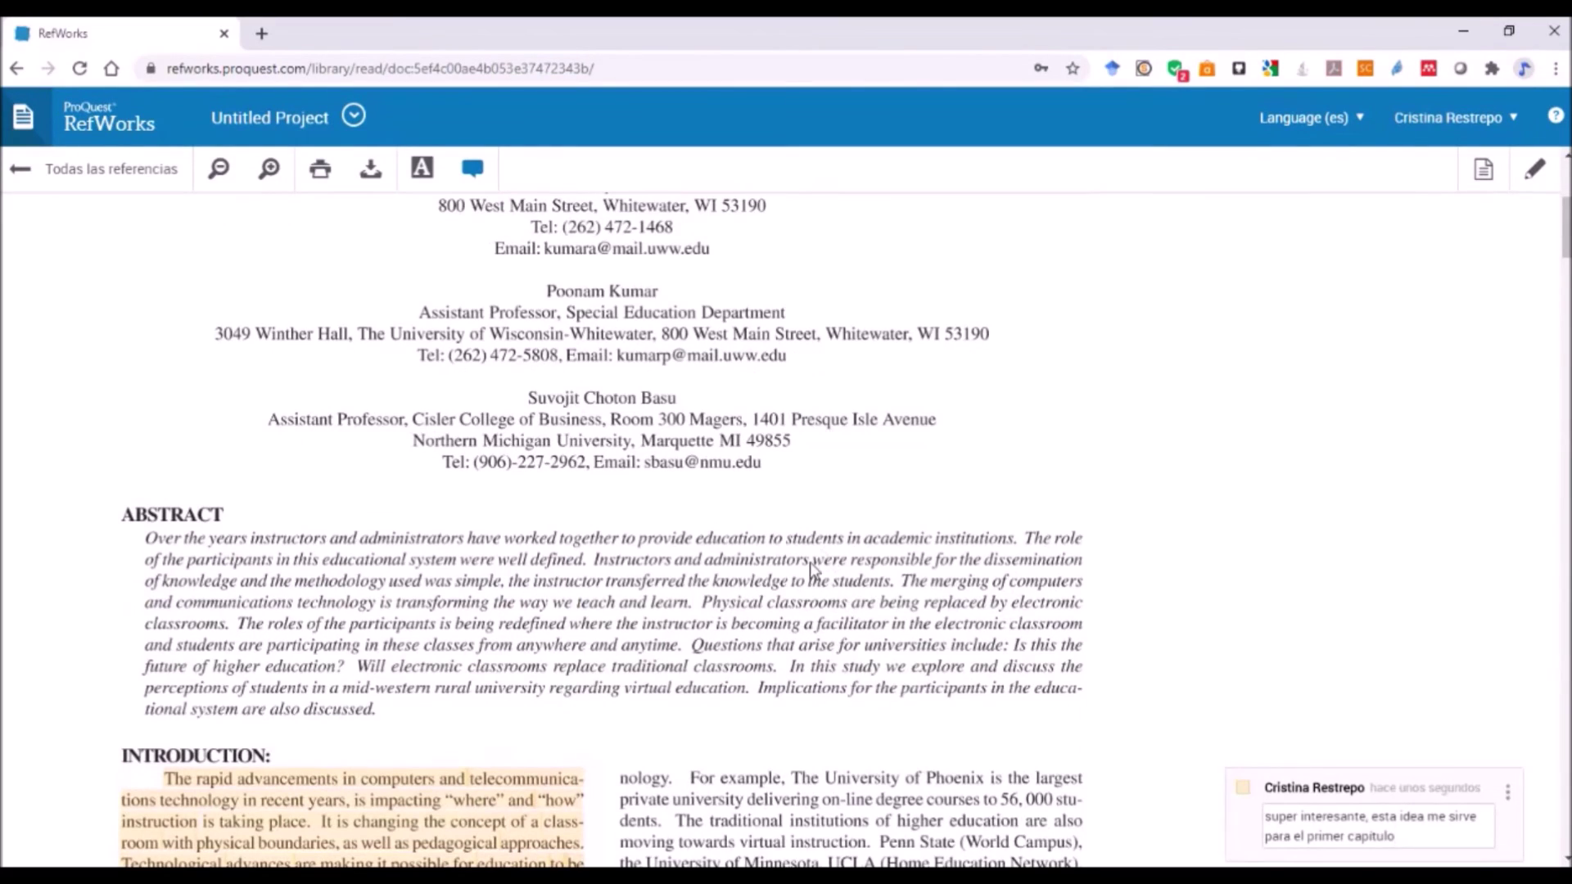
scroll(810, 568, up, 4)
scroll(813, 570, down, 3)
scroll(812, 570, down, 2)
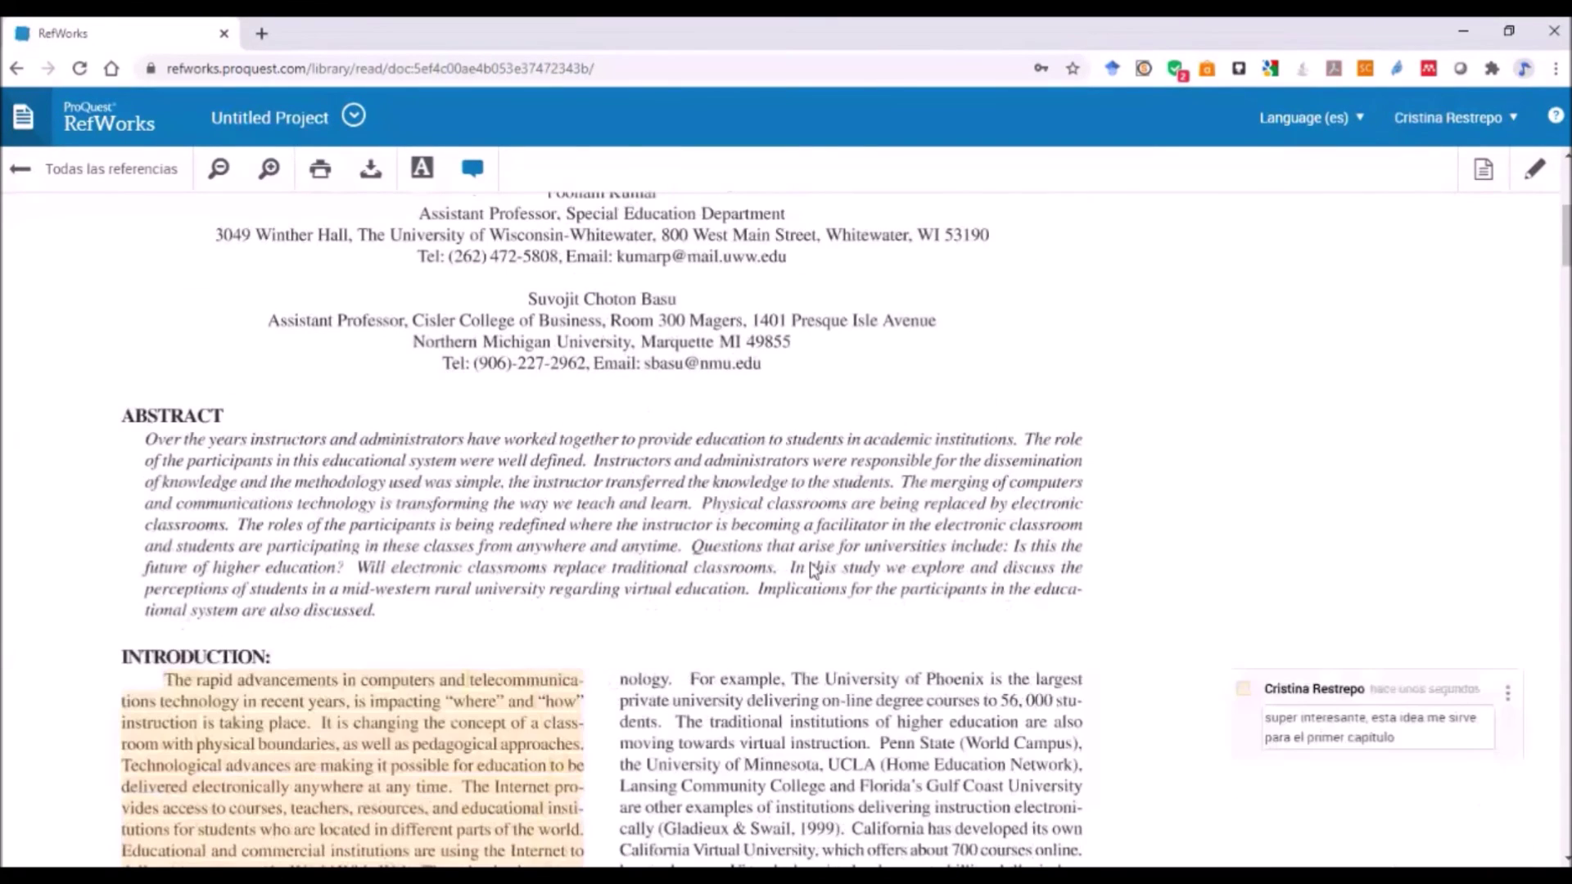
scroll(811, 569, down, 3)
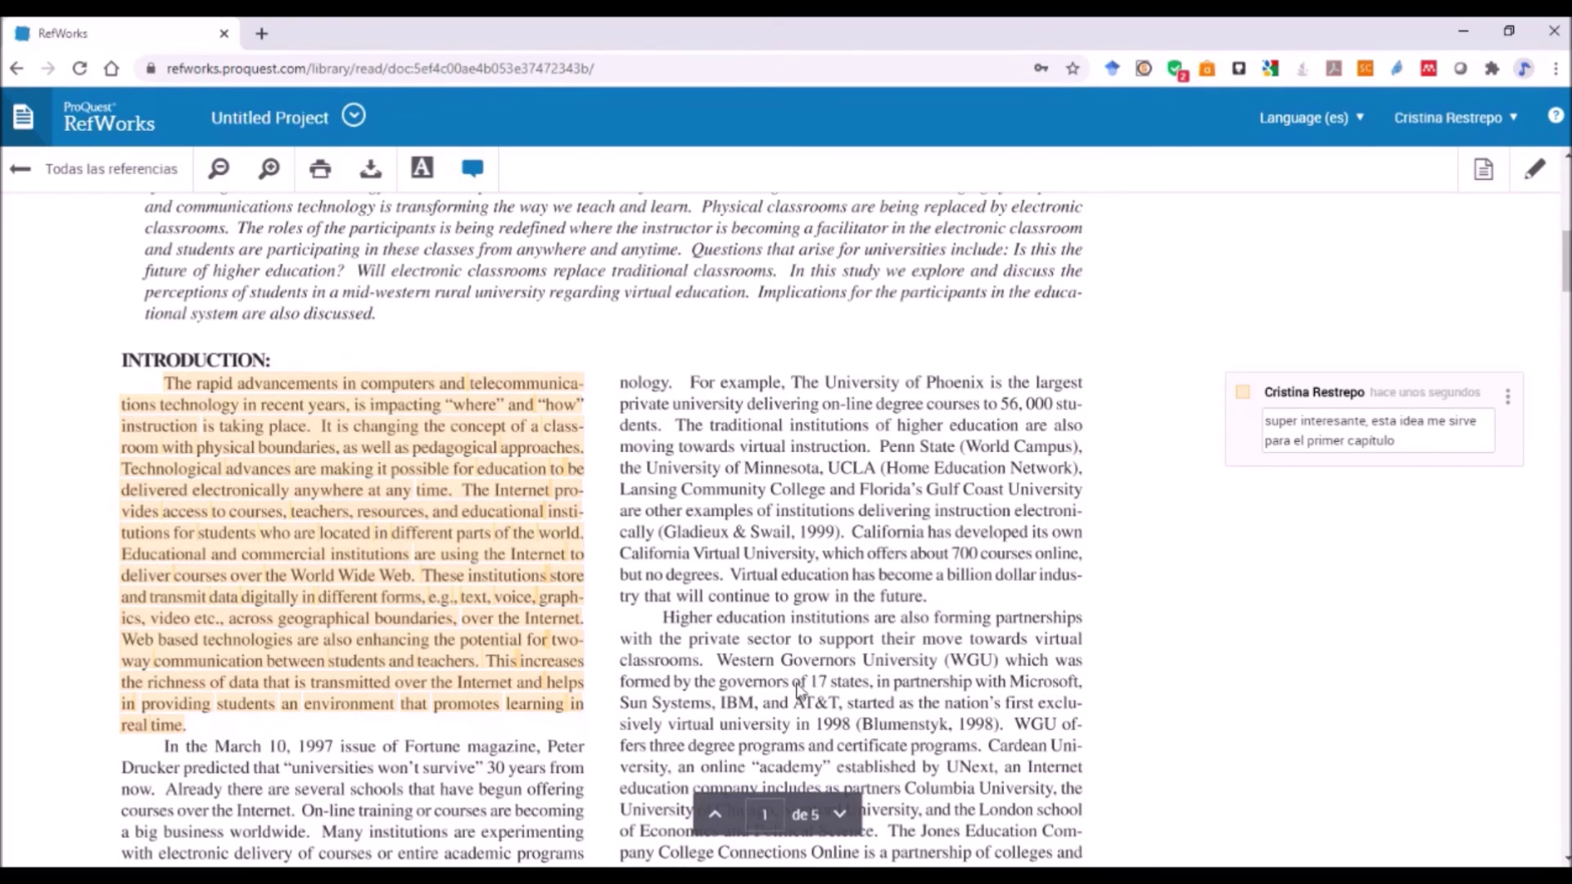
scroll(332, 274, down, 4)
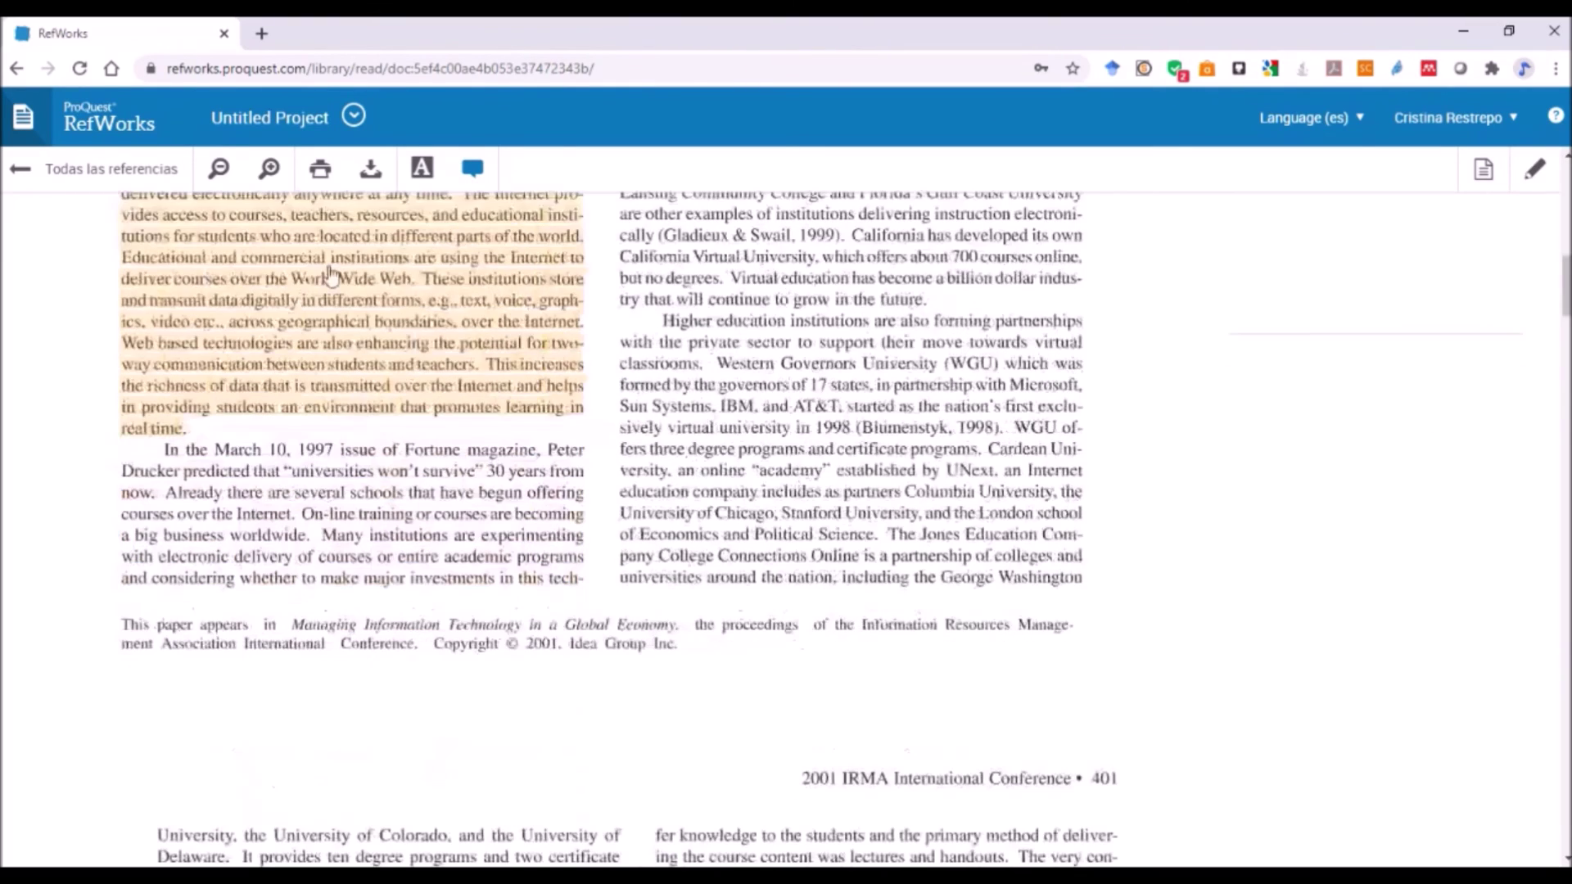
scroll(1336, 446, up, 4)
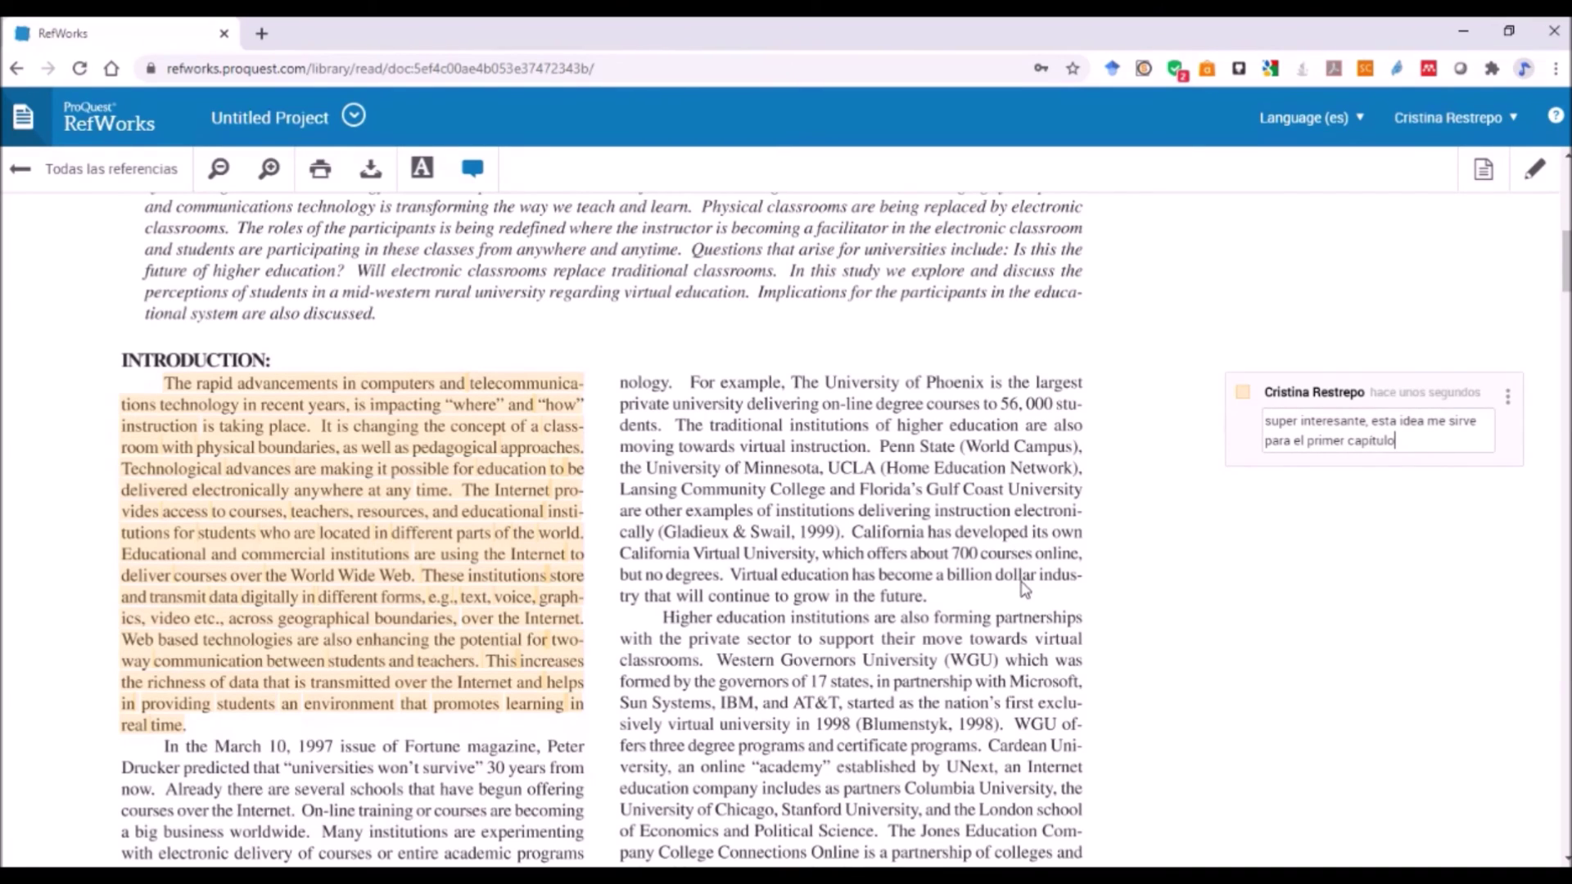
scroll(914, 606, up, 10)
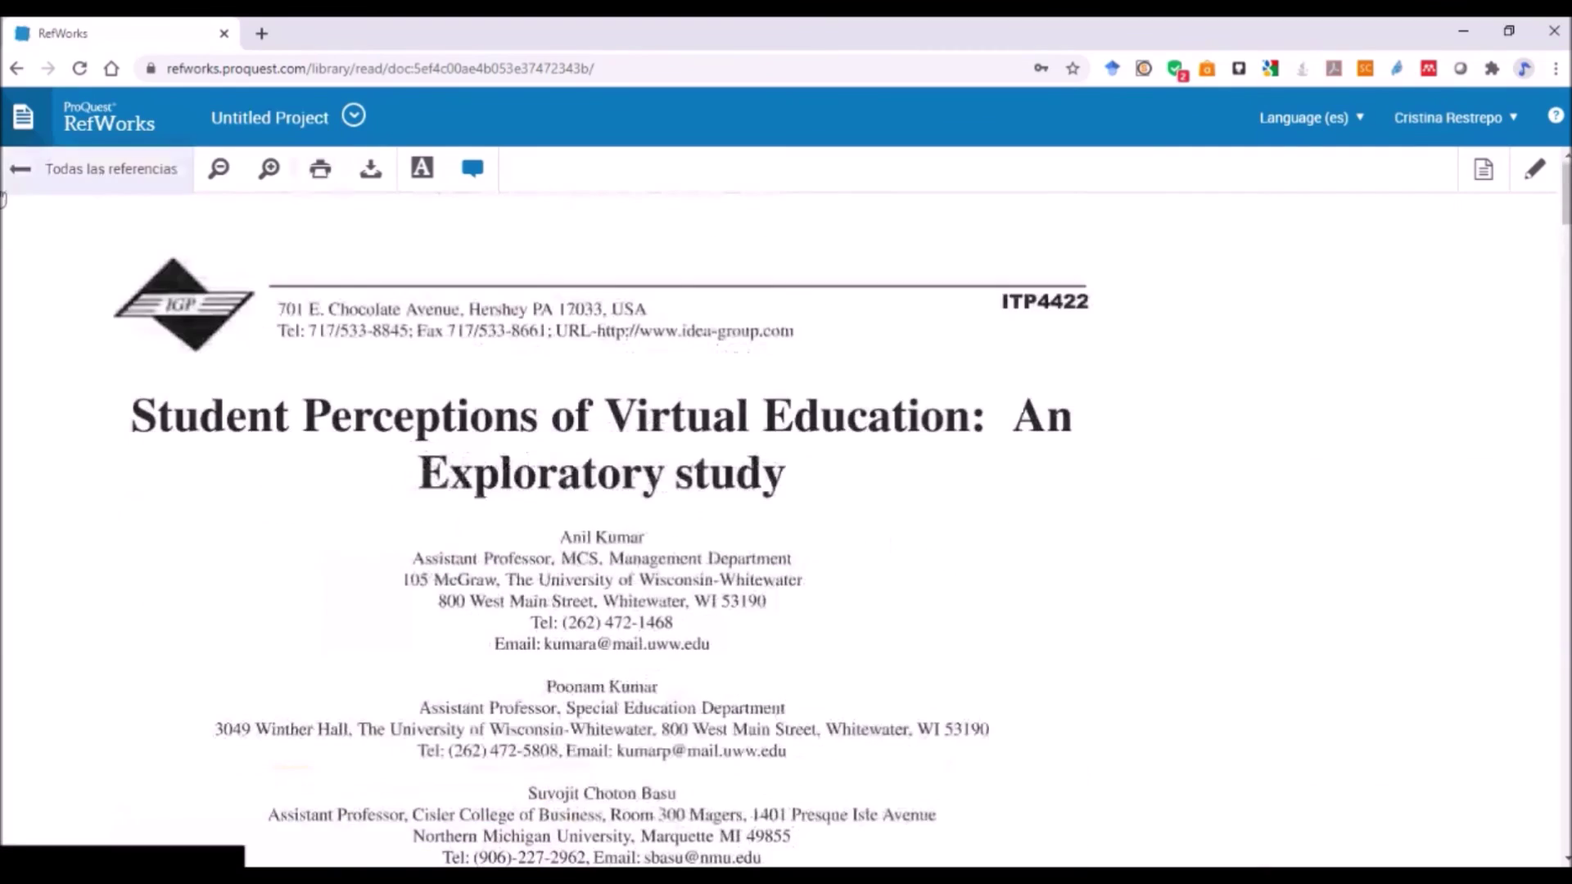
click(87, 169)
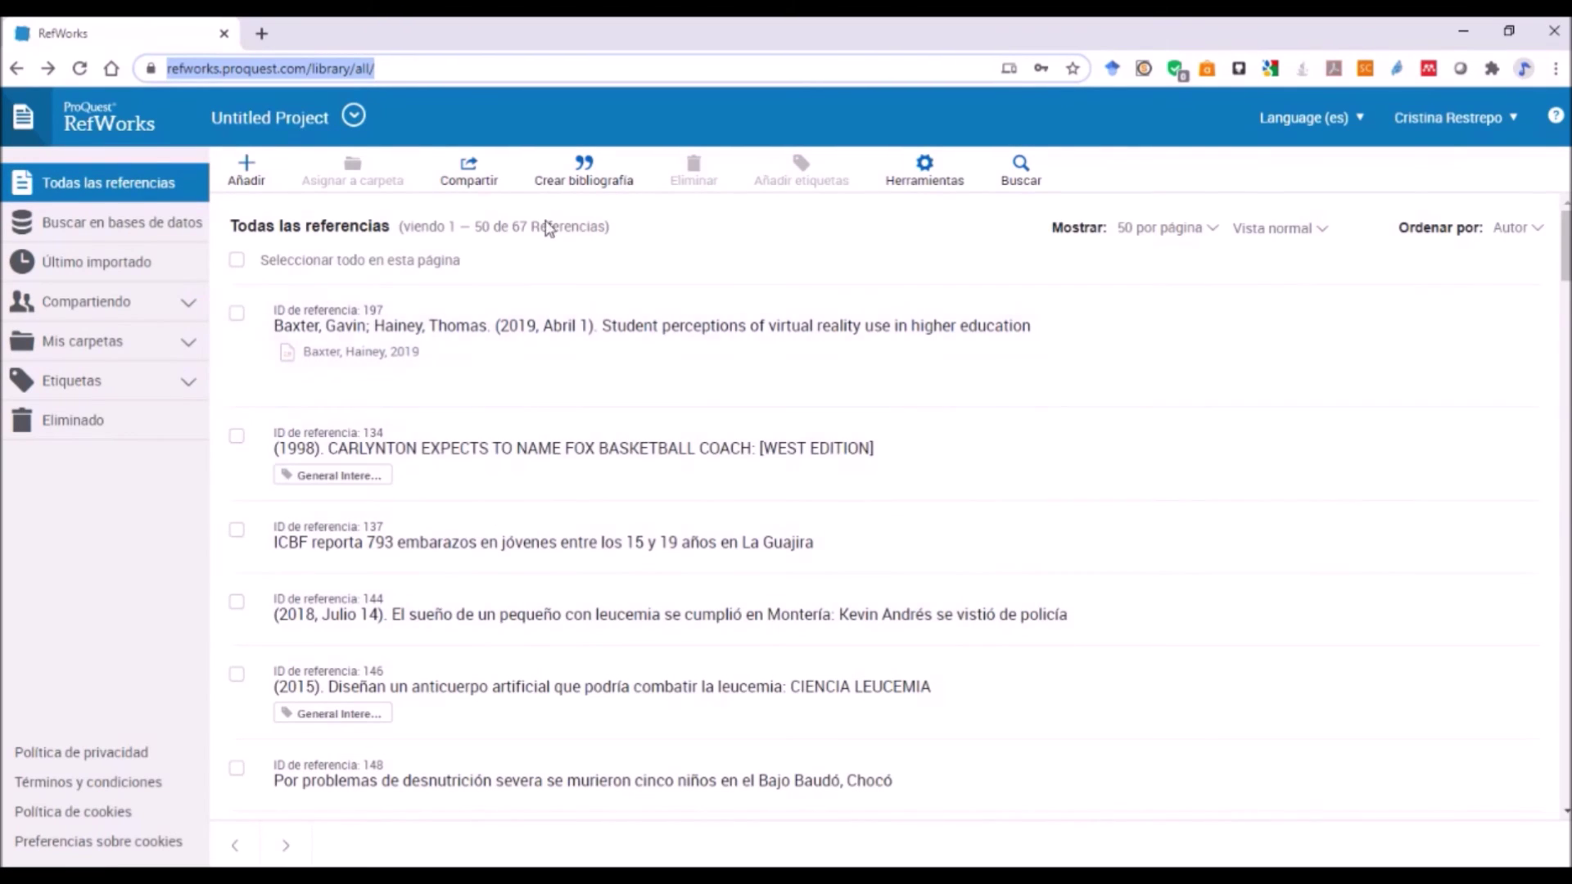
- View the most recently imported references and expand the lists of shared and personal folders
click(83, 262)
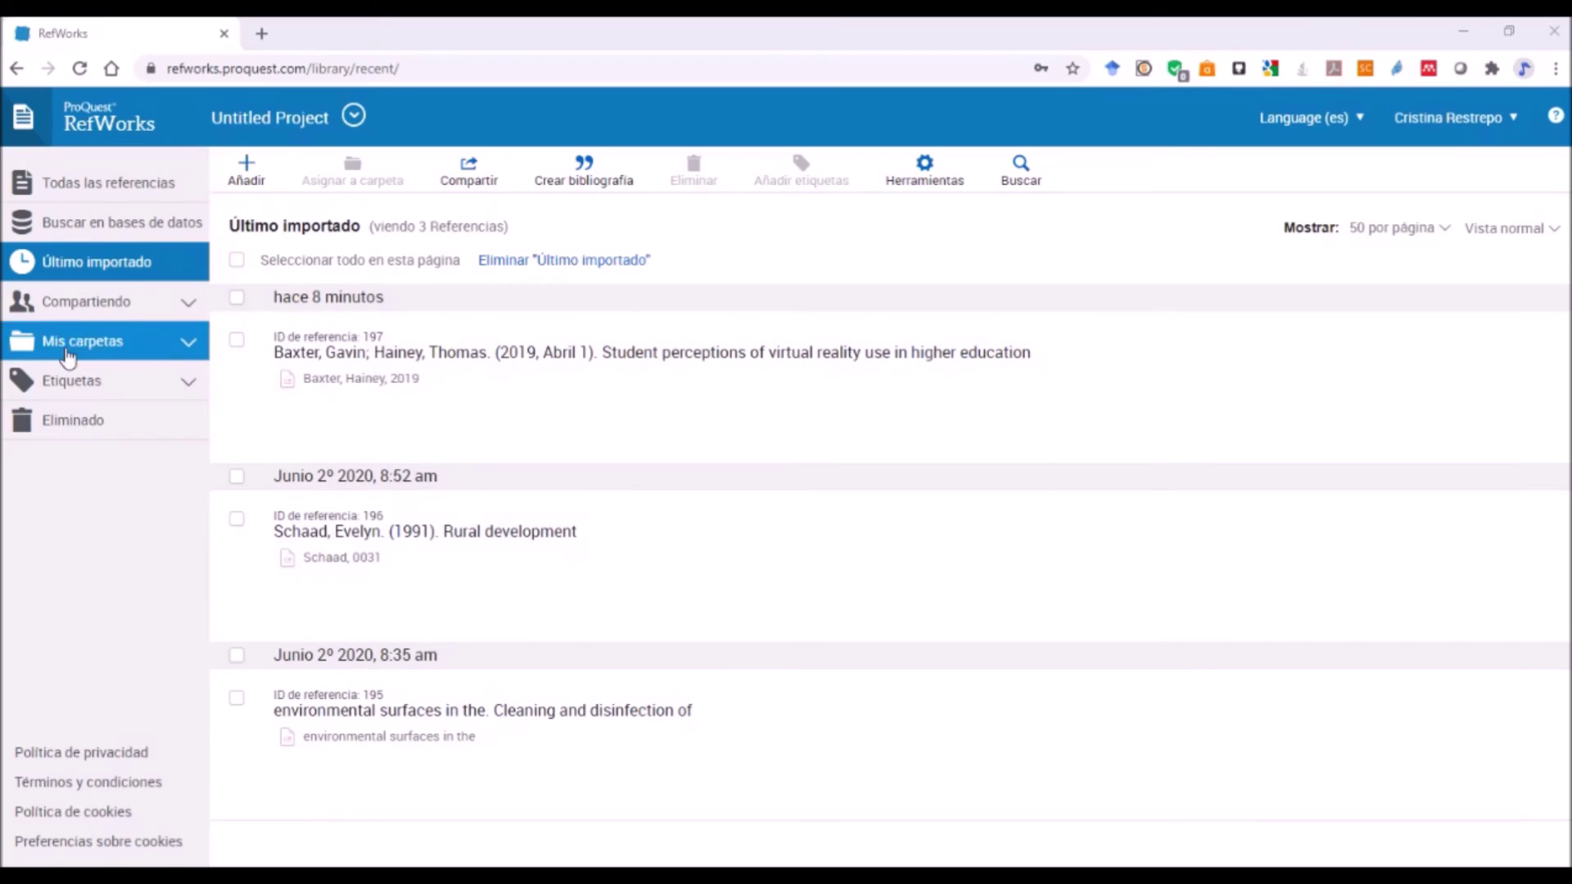
click(186, 307)
click(187, 308)
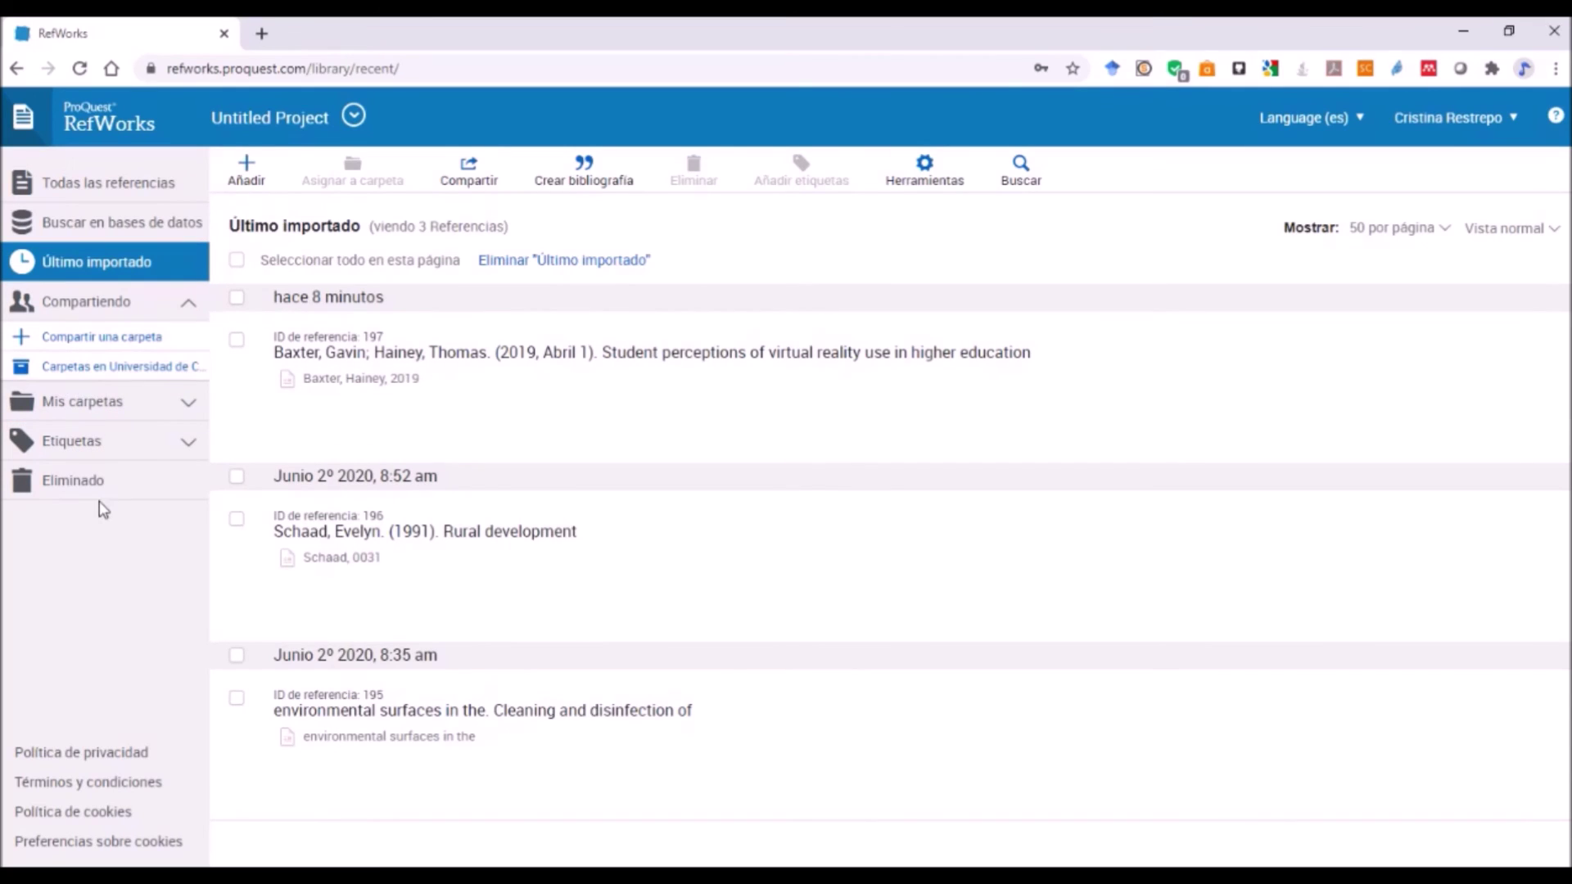
click(188, 404)
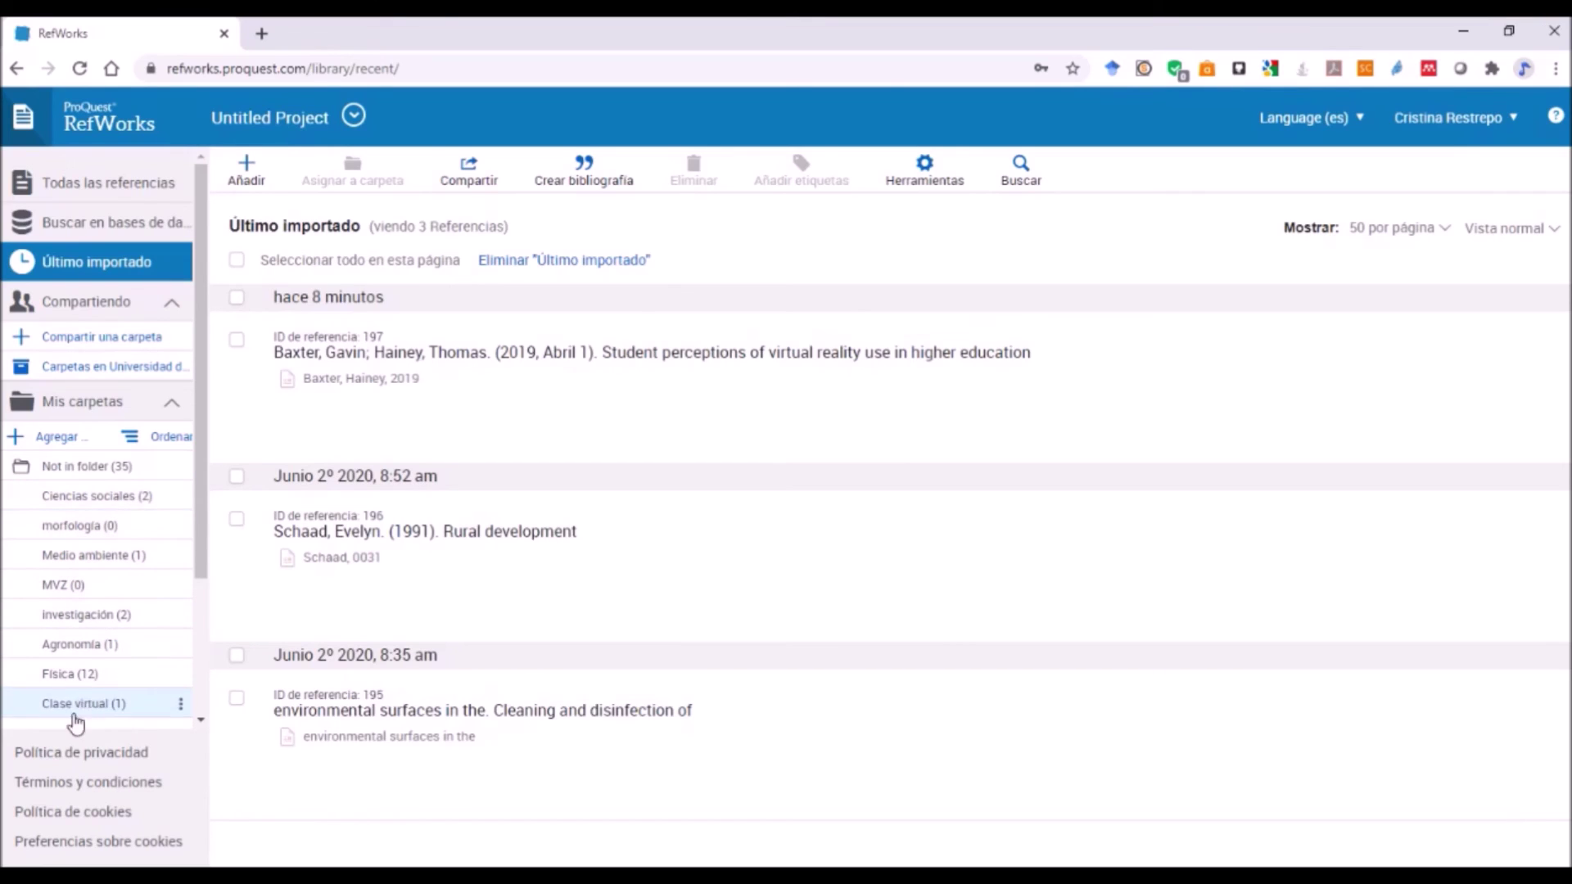
- Create a new personal folder named "25 de junio" and locate it in the folder list
click(38, 439)
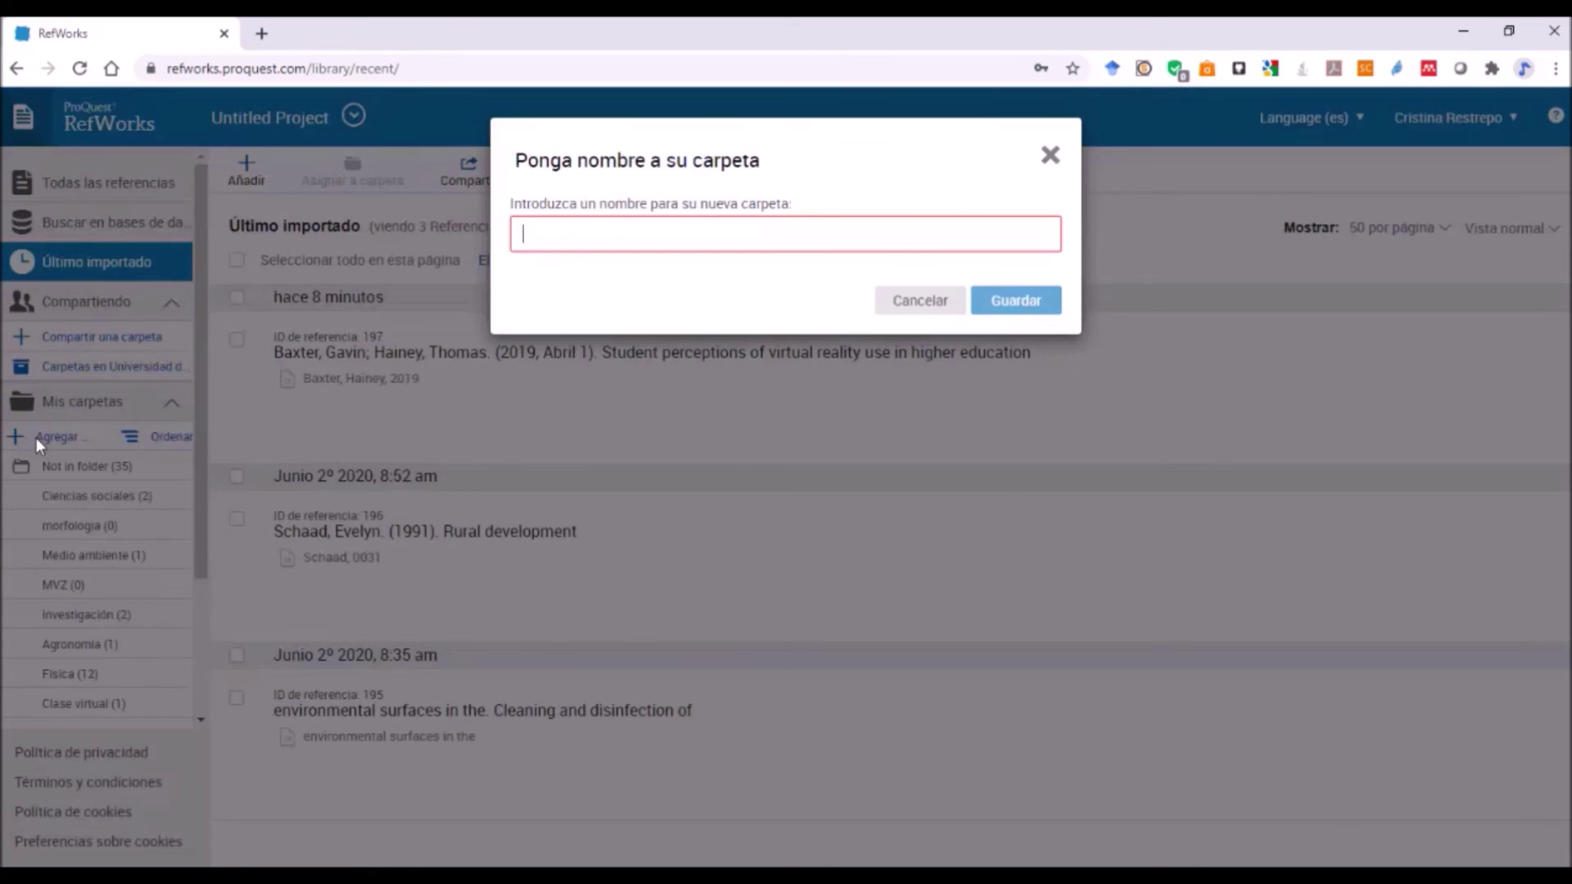
text(25)
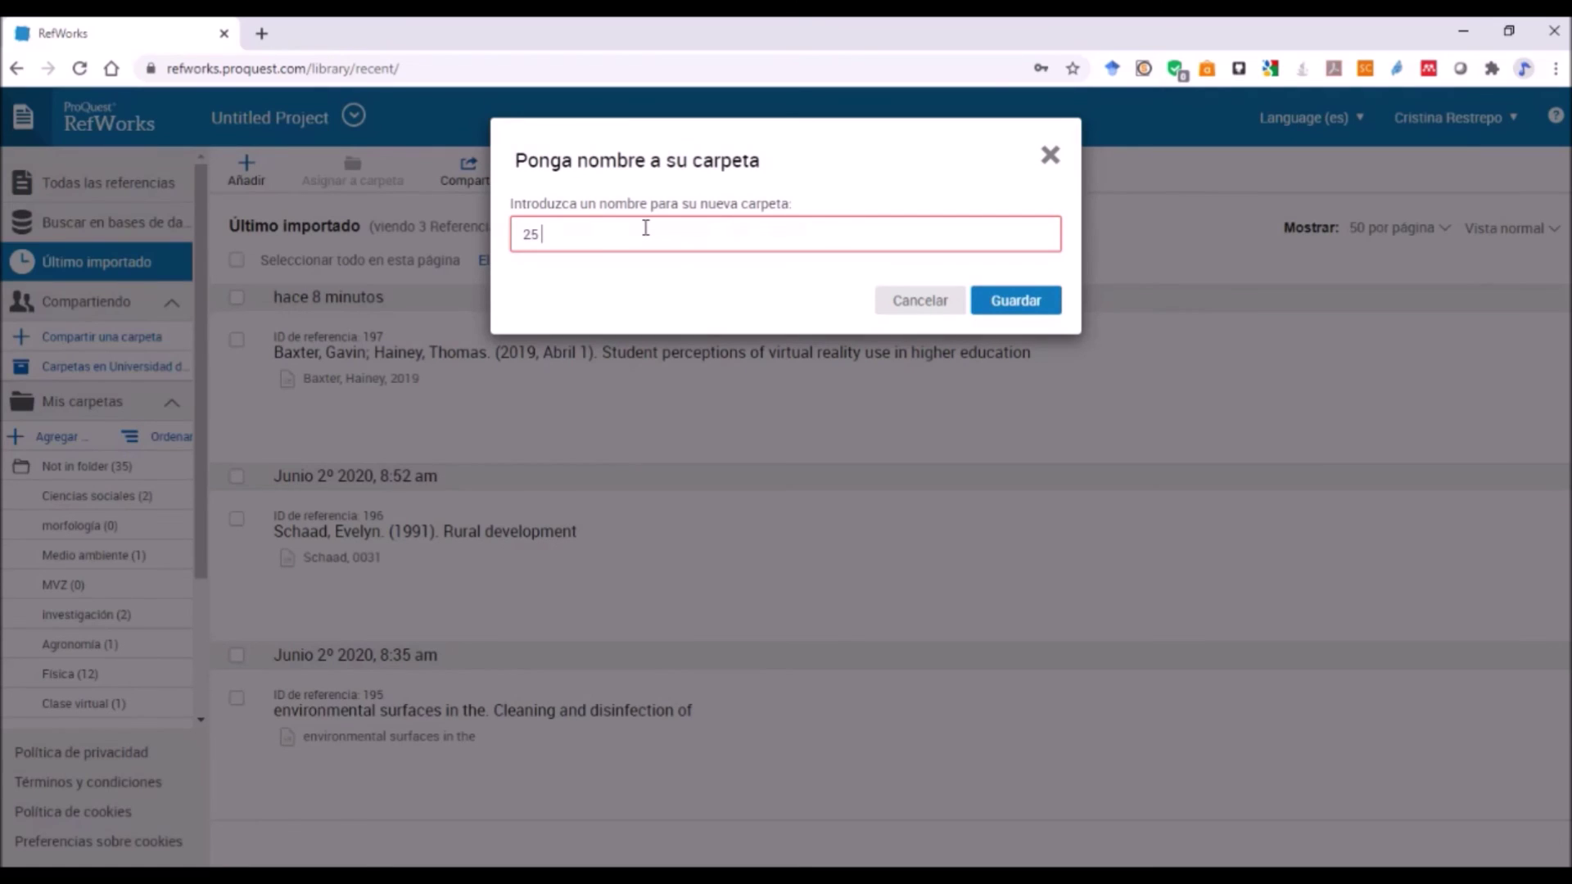
text( de)
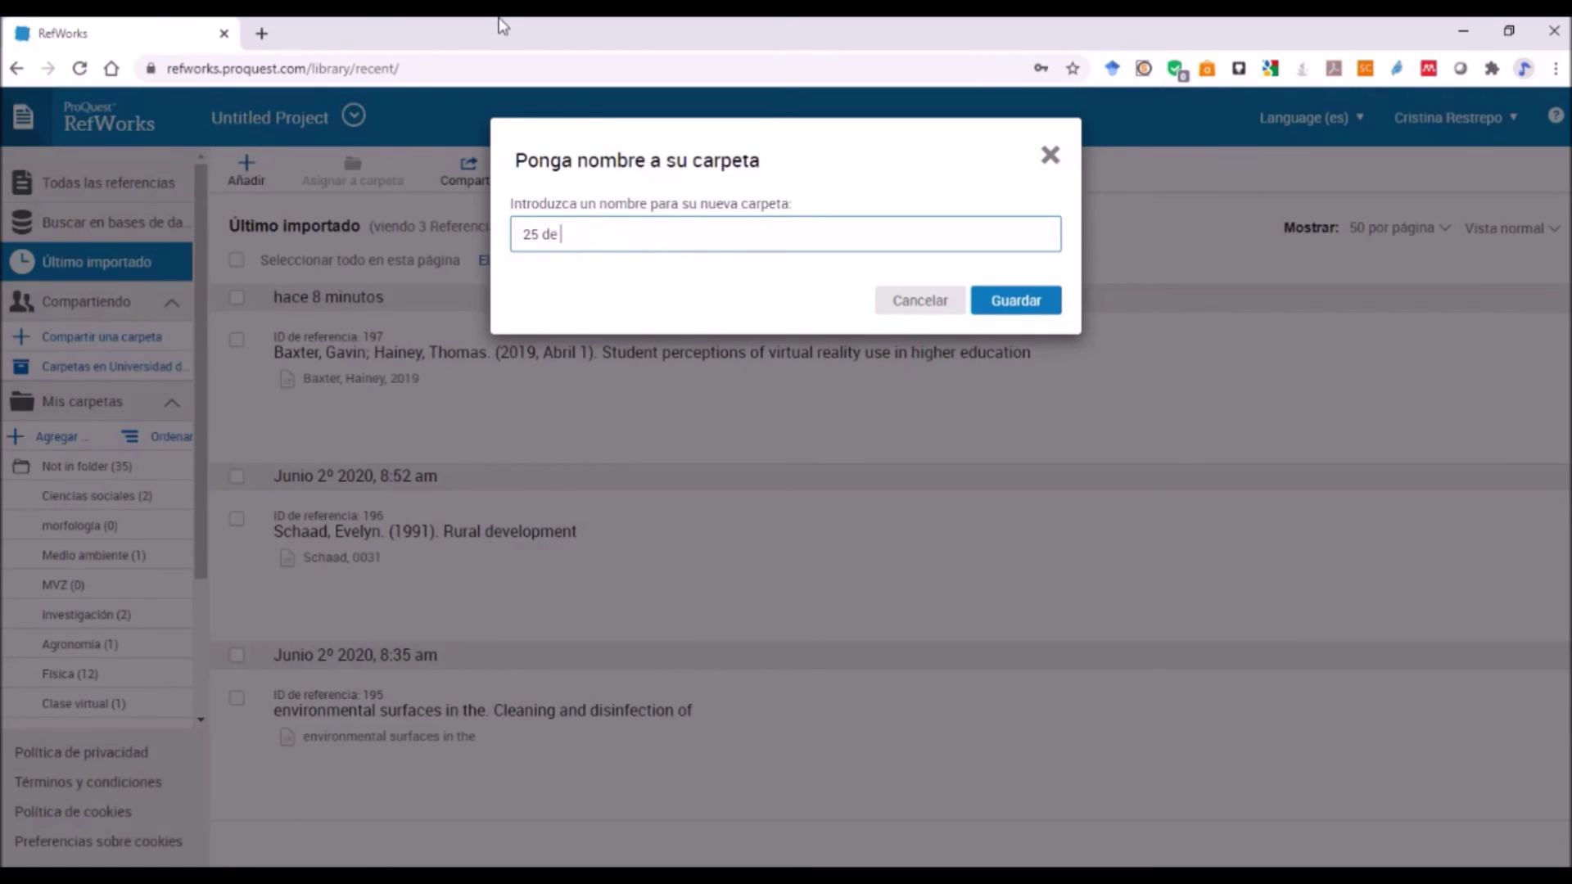
text( junio)
click(1015, 301)
click(1033, 312)
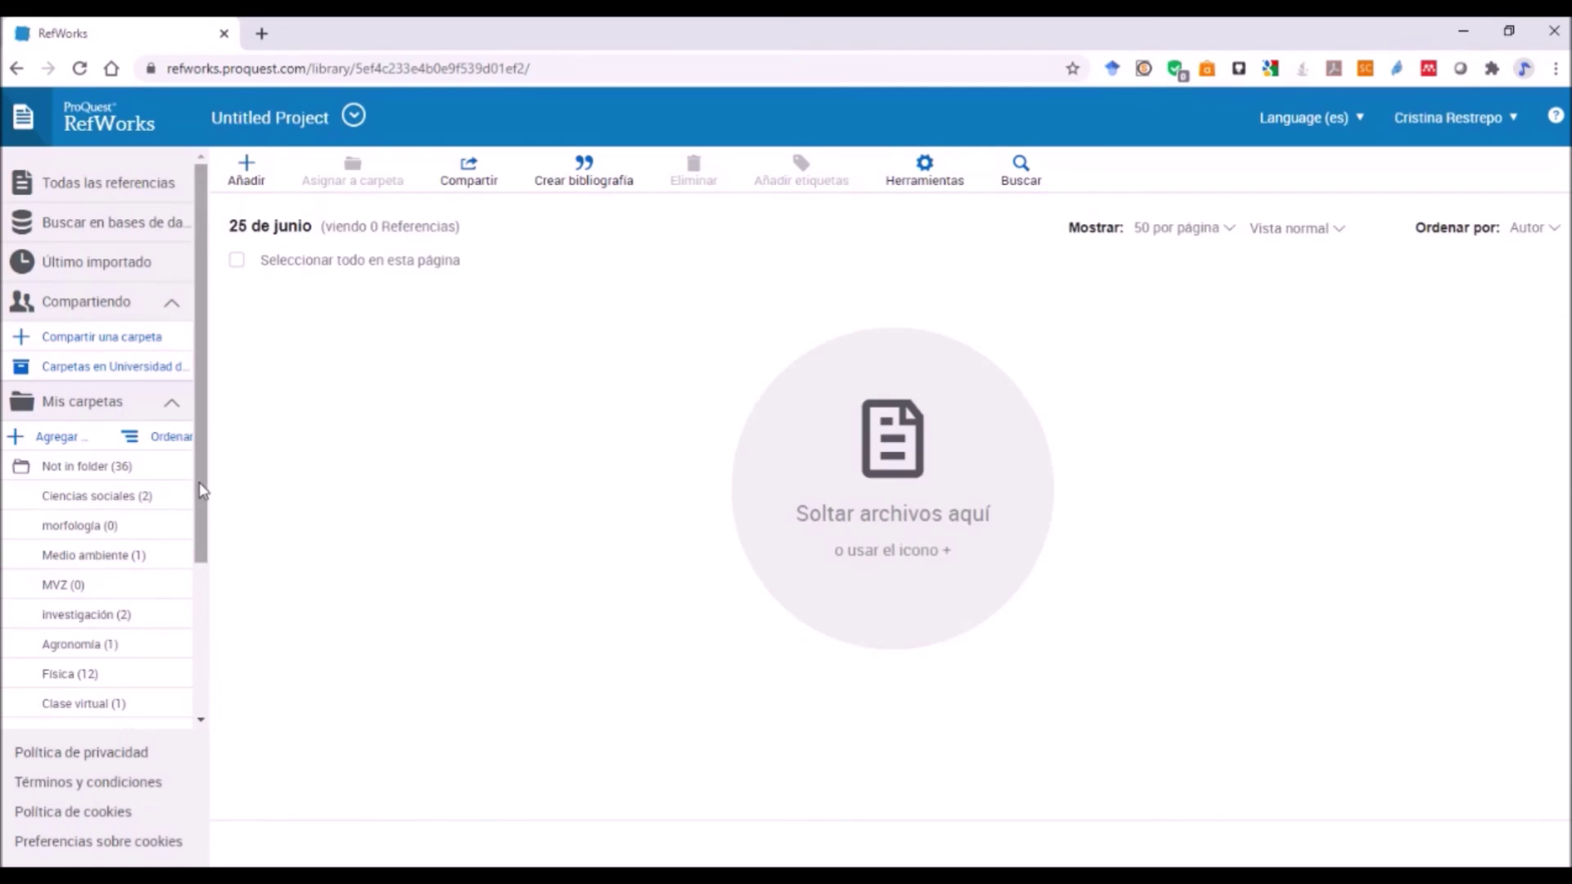
drag(204, 491, 54, 641)
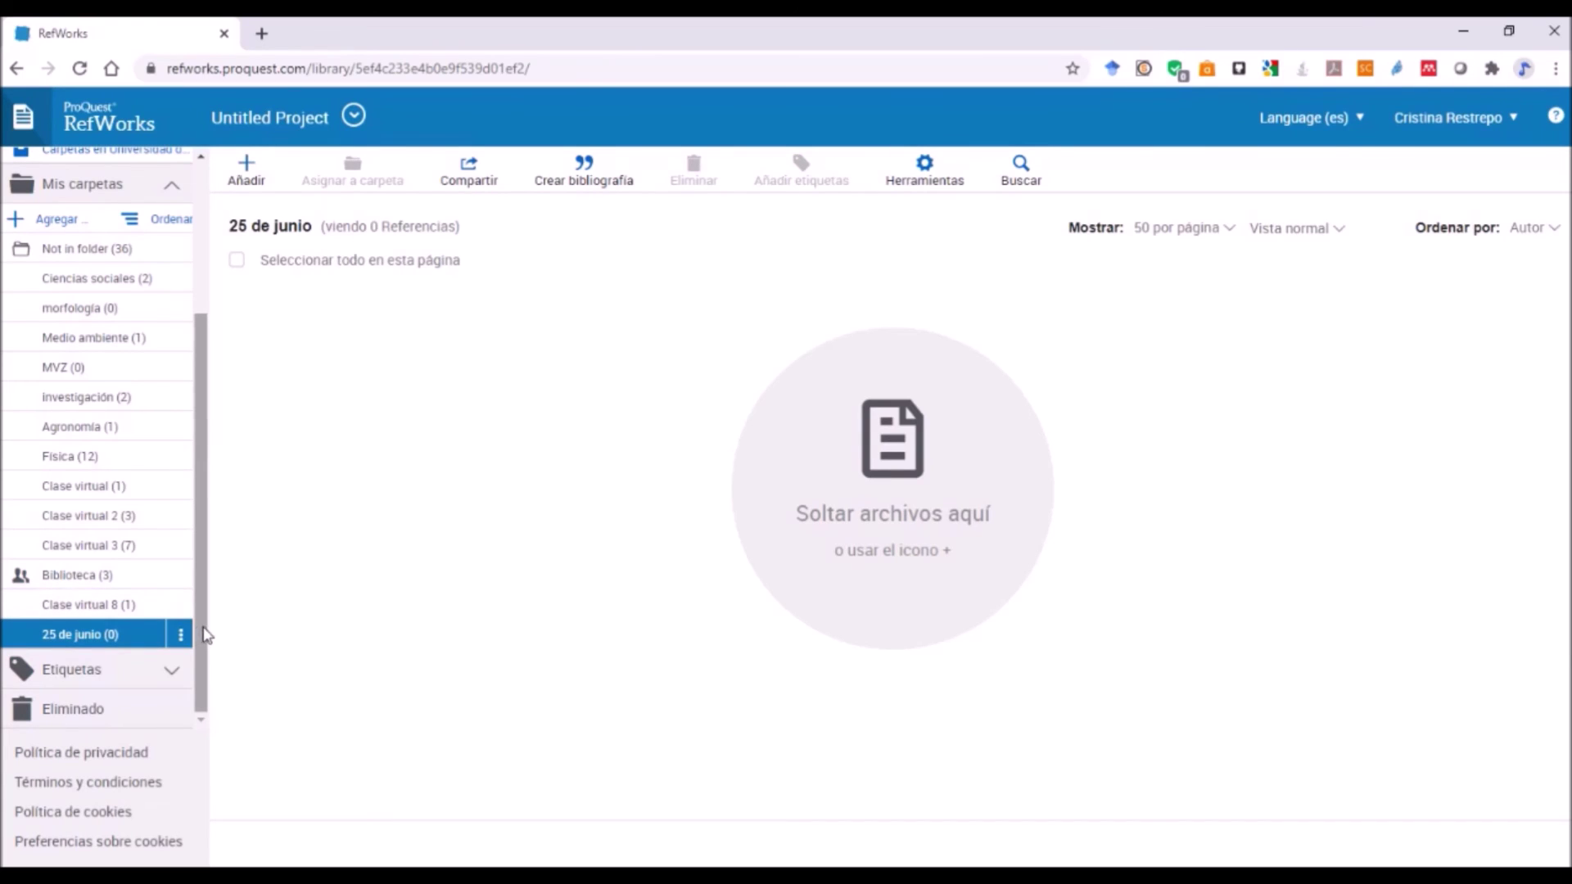
- From the list of all references, assign "CARLYNTON EXPECTS TO NAME FOX BASKETBALL COACH" to the folder "25 de junio"
scroll(197, 631, up, 3)
click(98, 195)
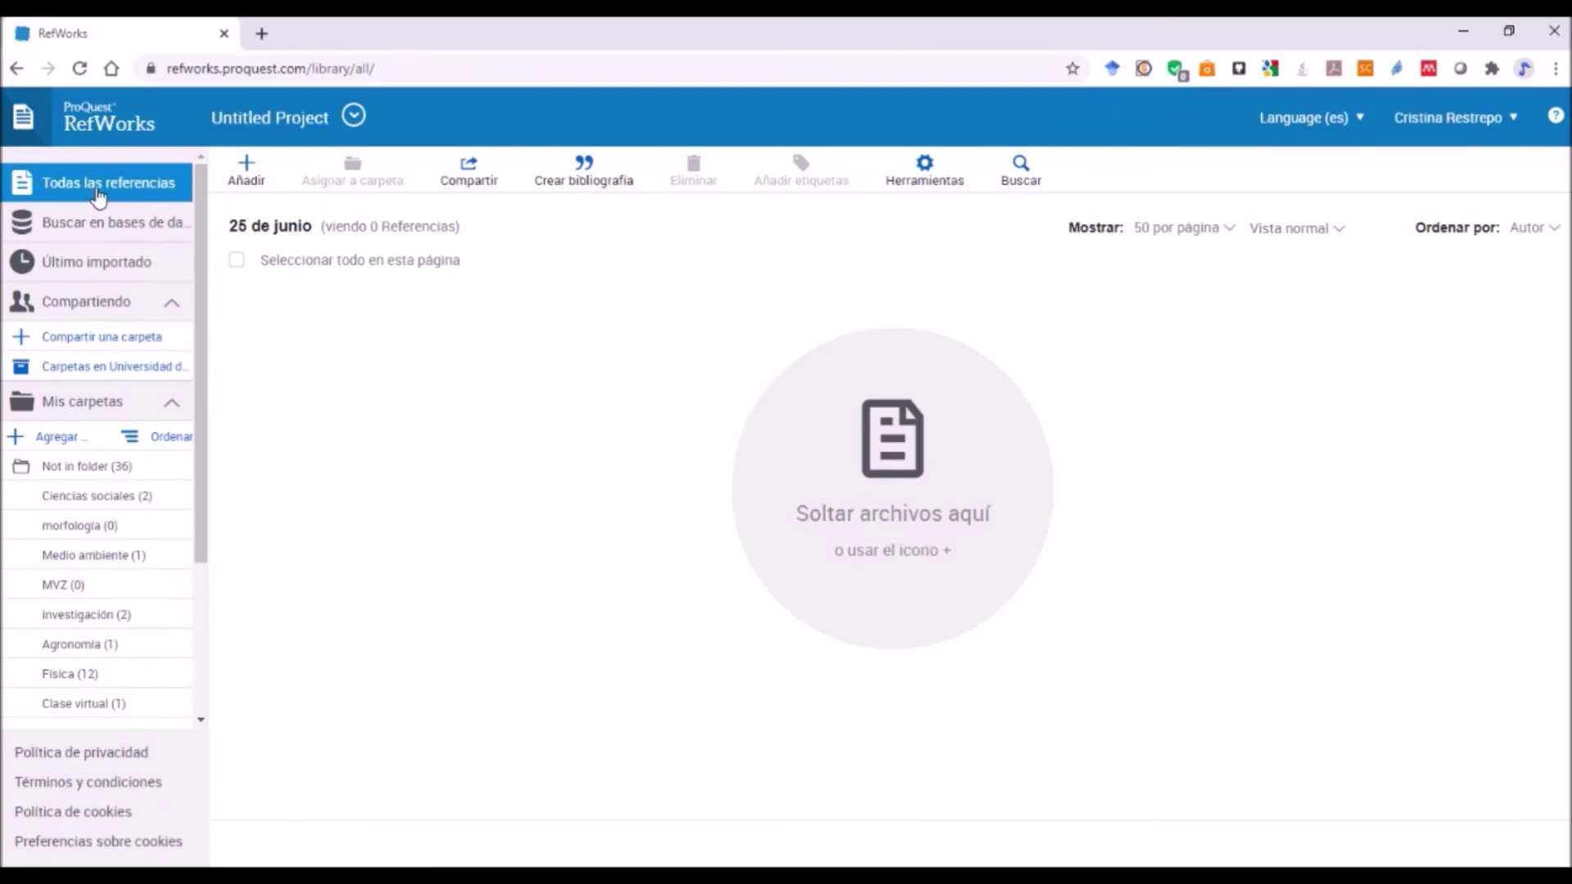
click(99, 197)
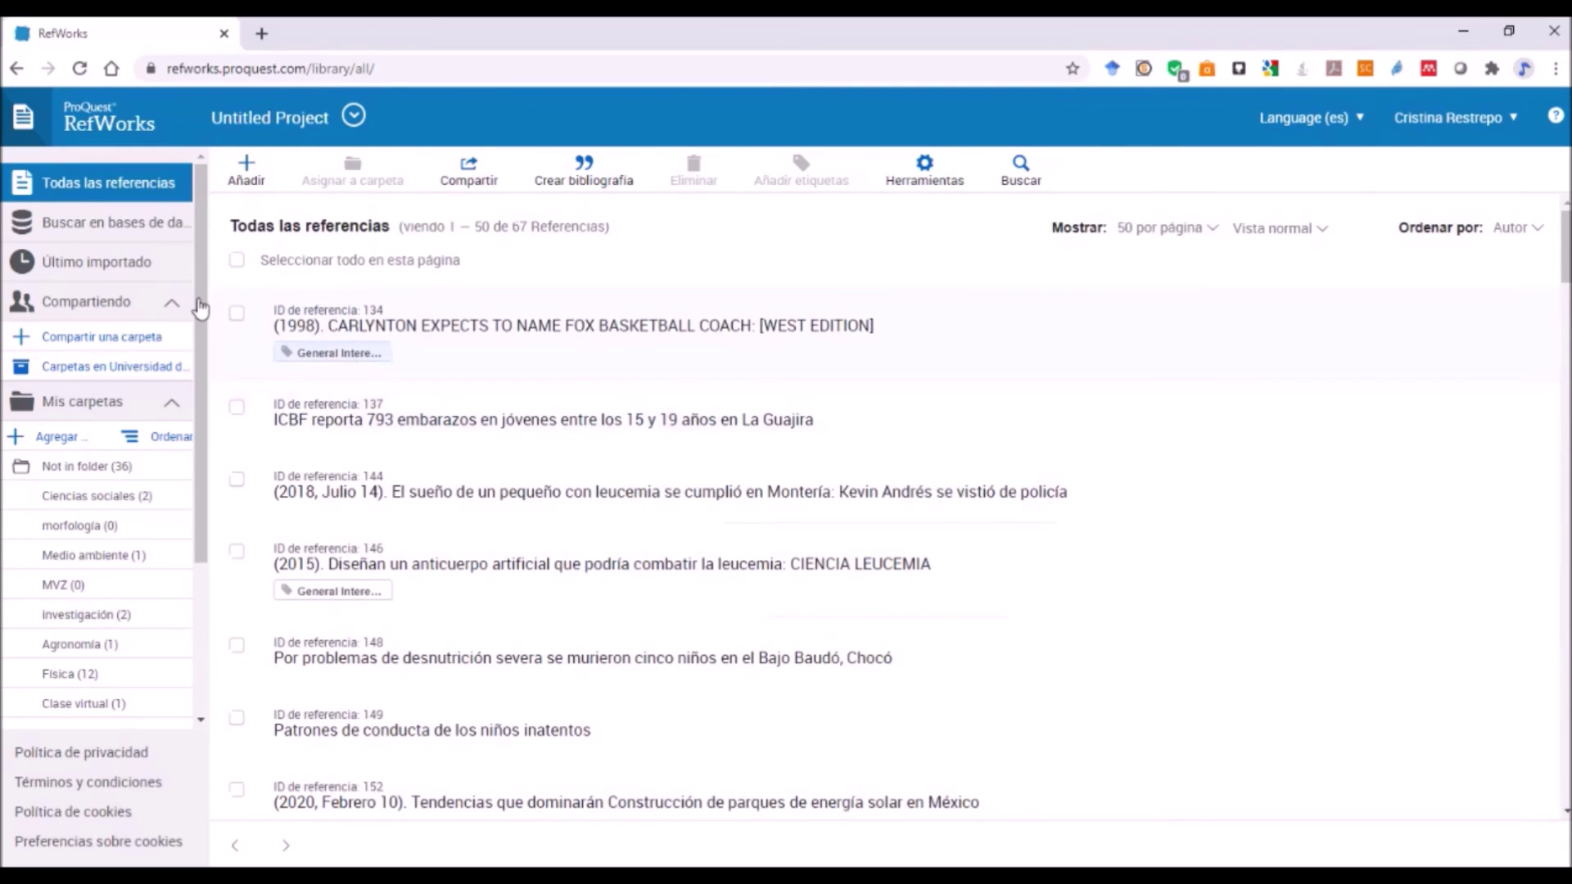
click(236, 315)
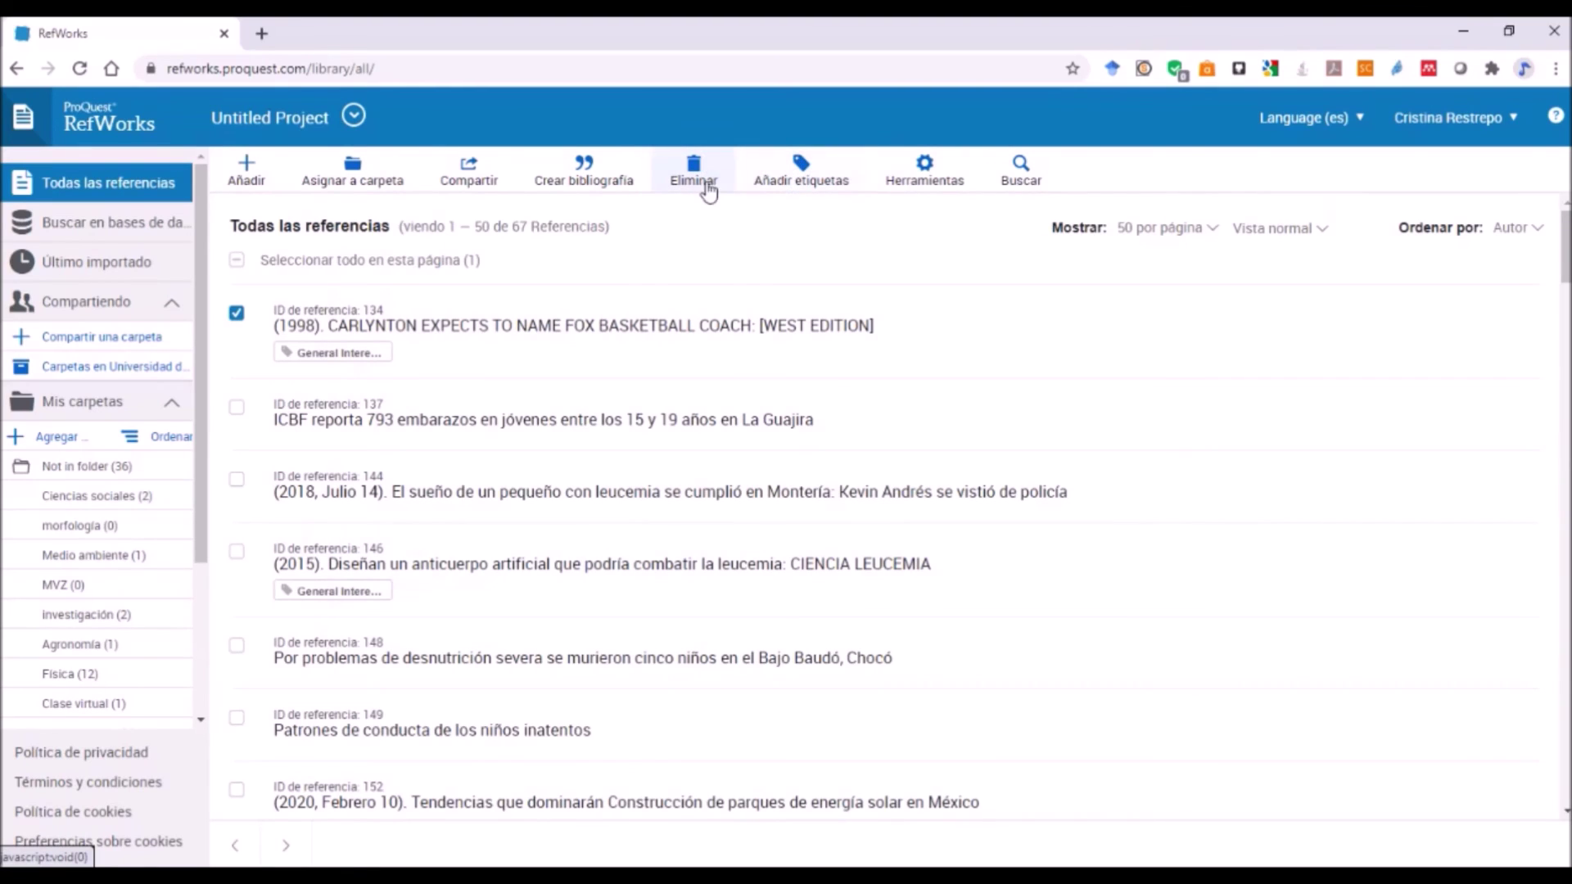
click(347, 179)
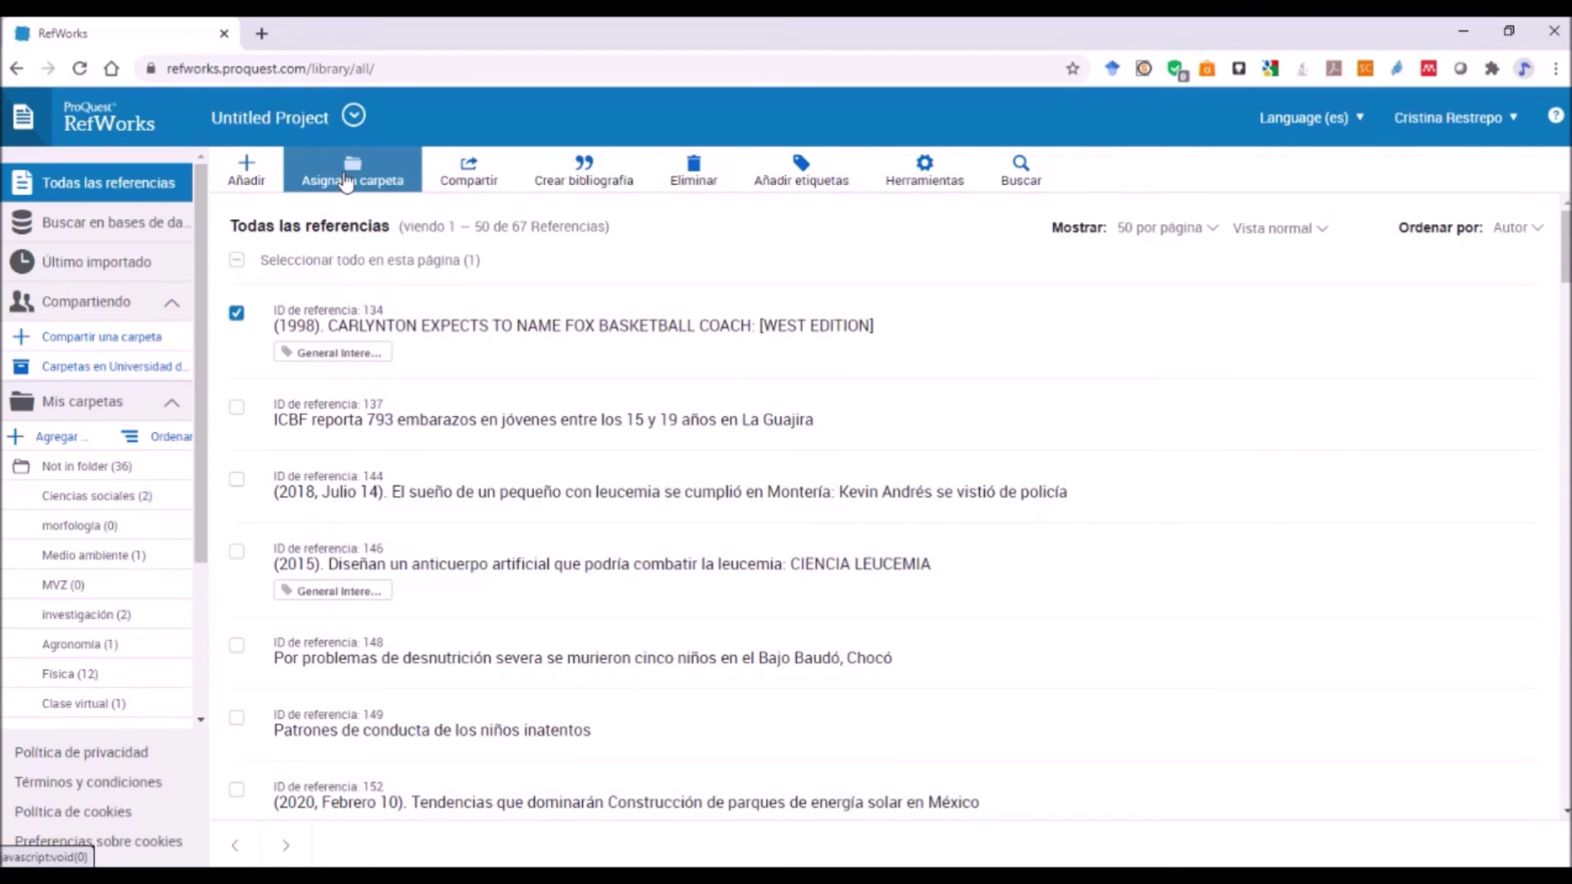
click(347, 179)
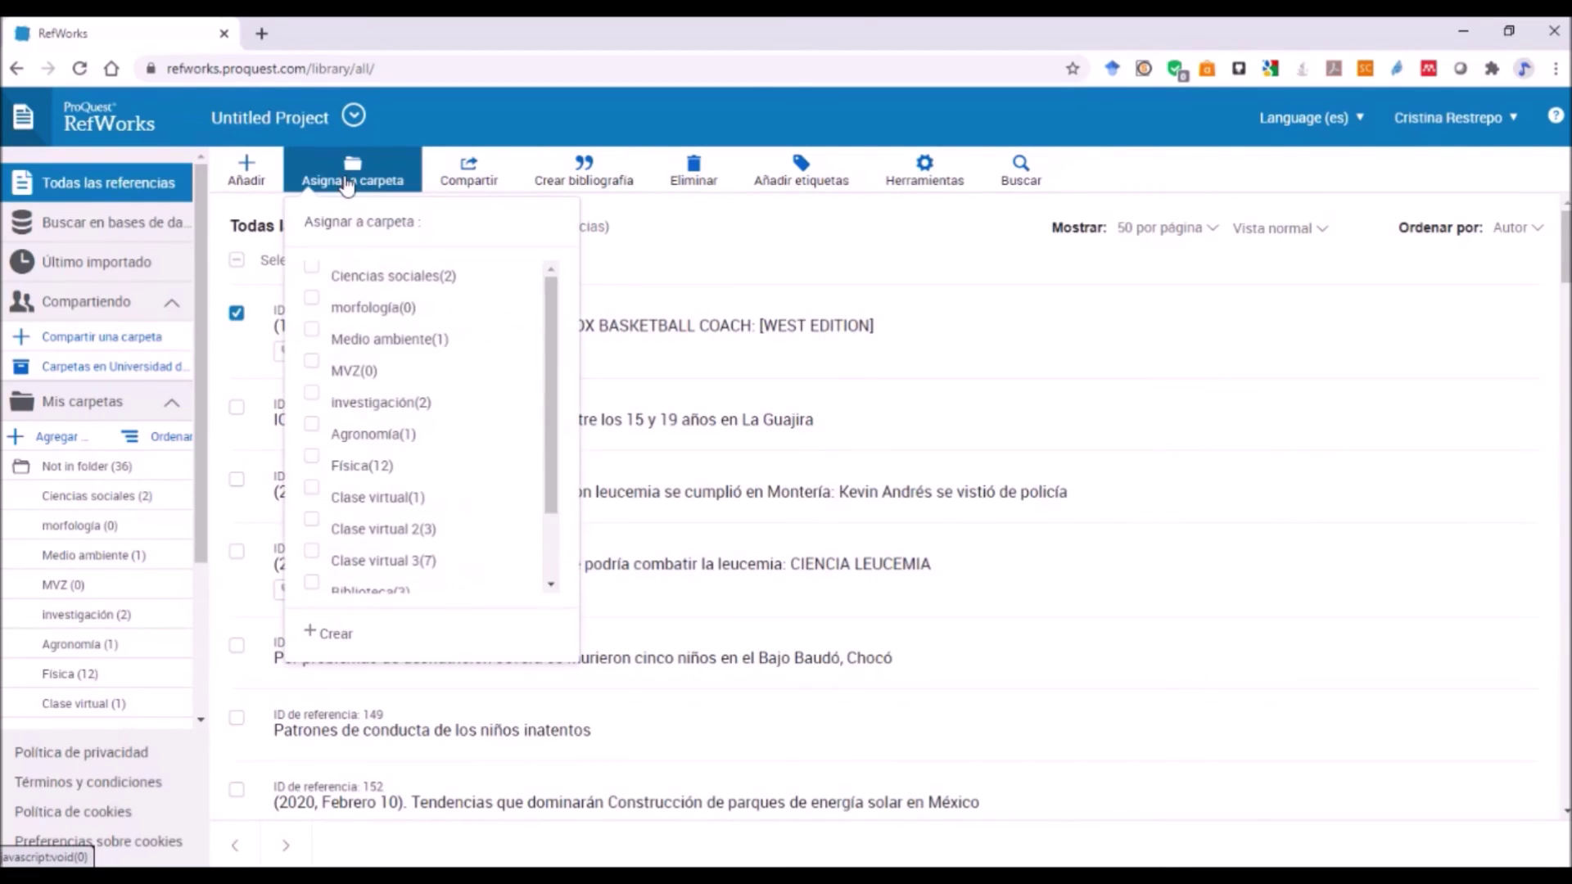
drag(553, 360, 554, 460)
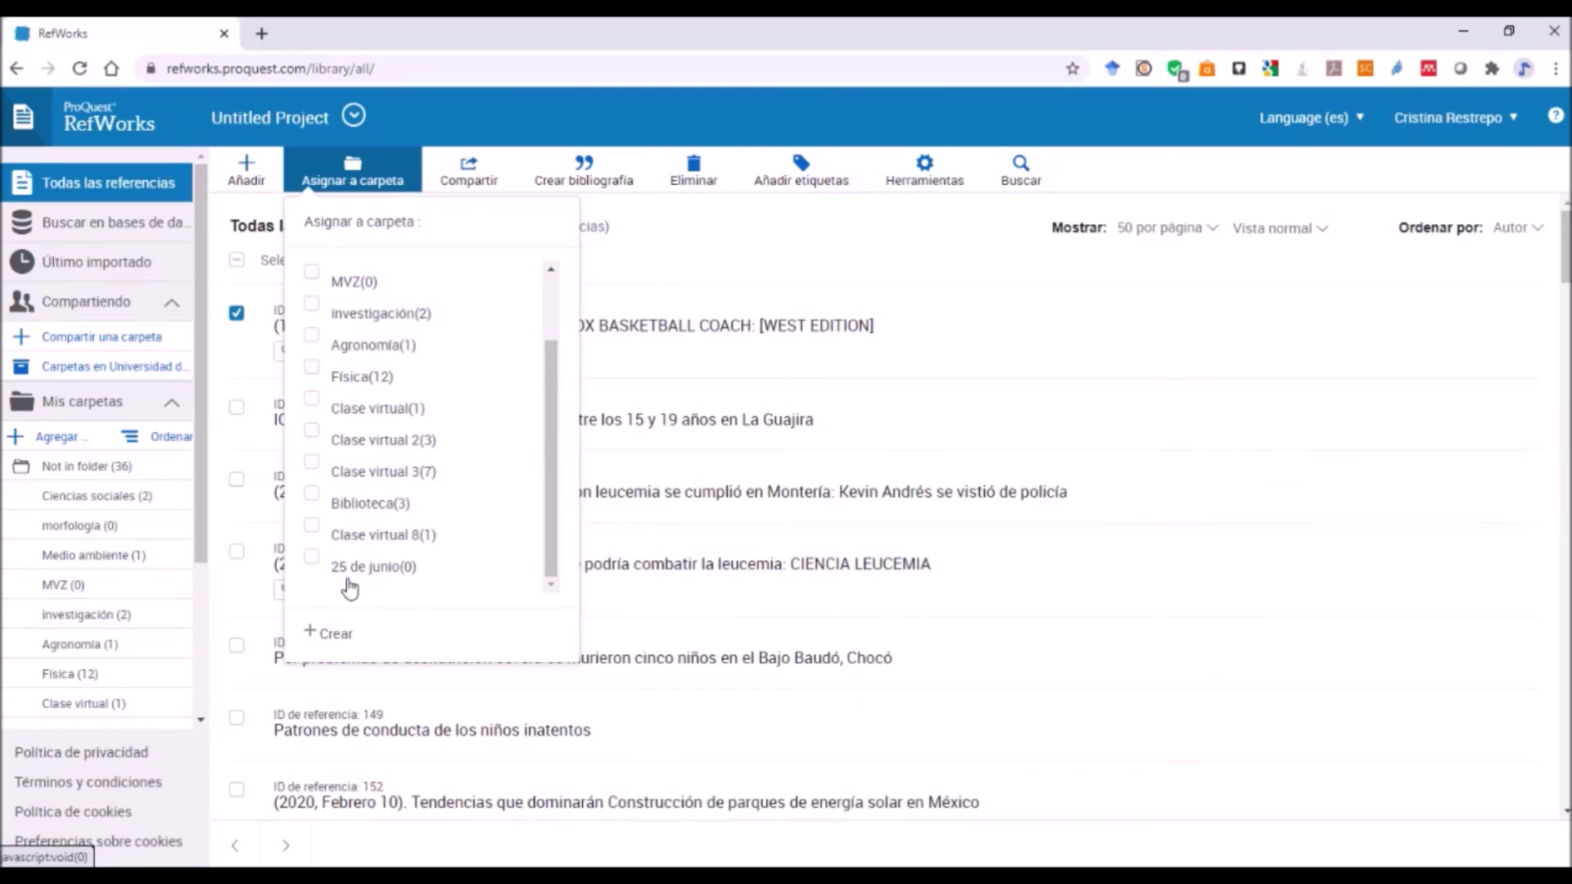
click(312, 559)
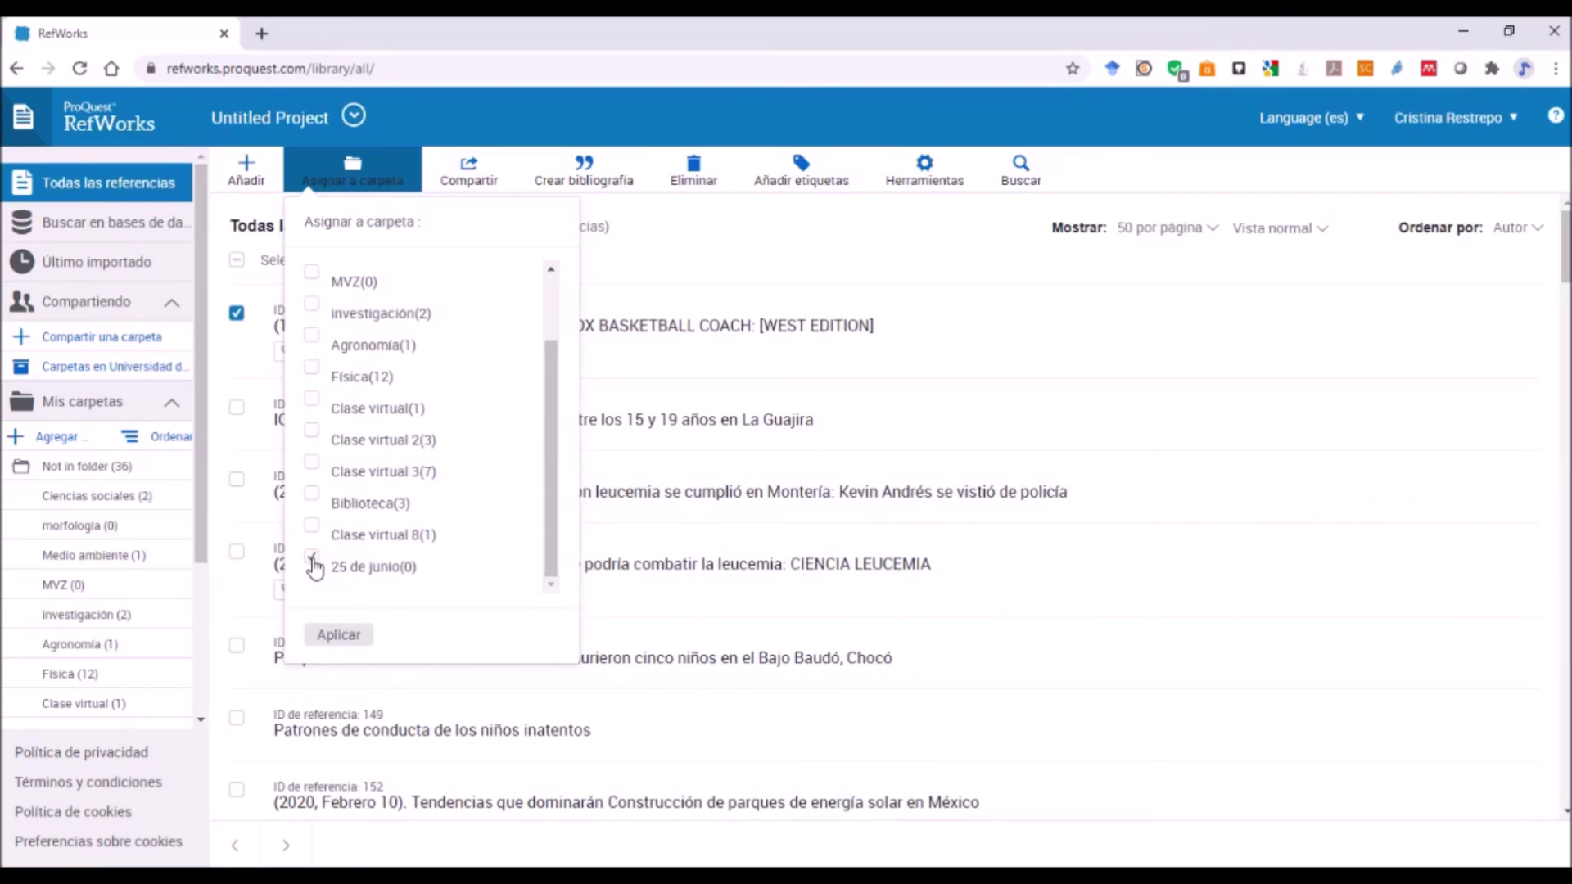
click(338, 635)
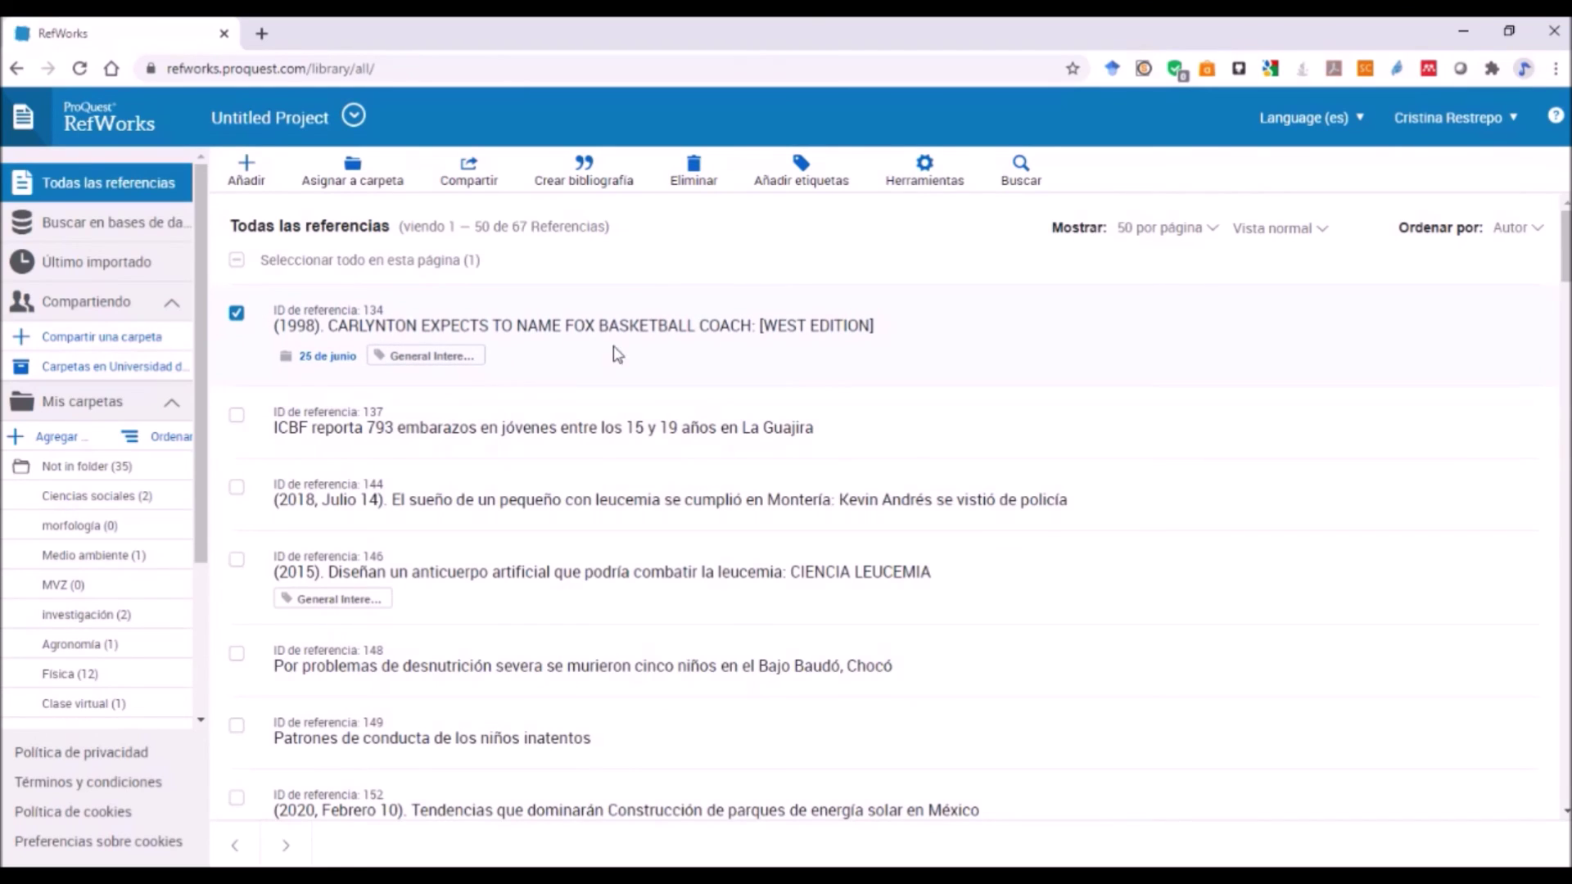
- Sort the list of all references by date added (Fecha añadida)
click(1538, 239)
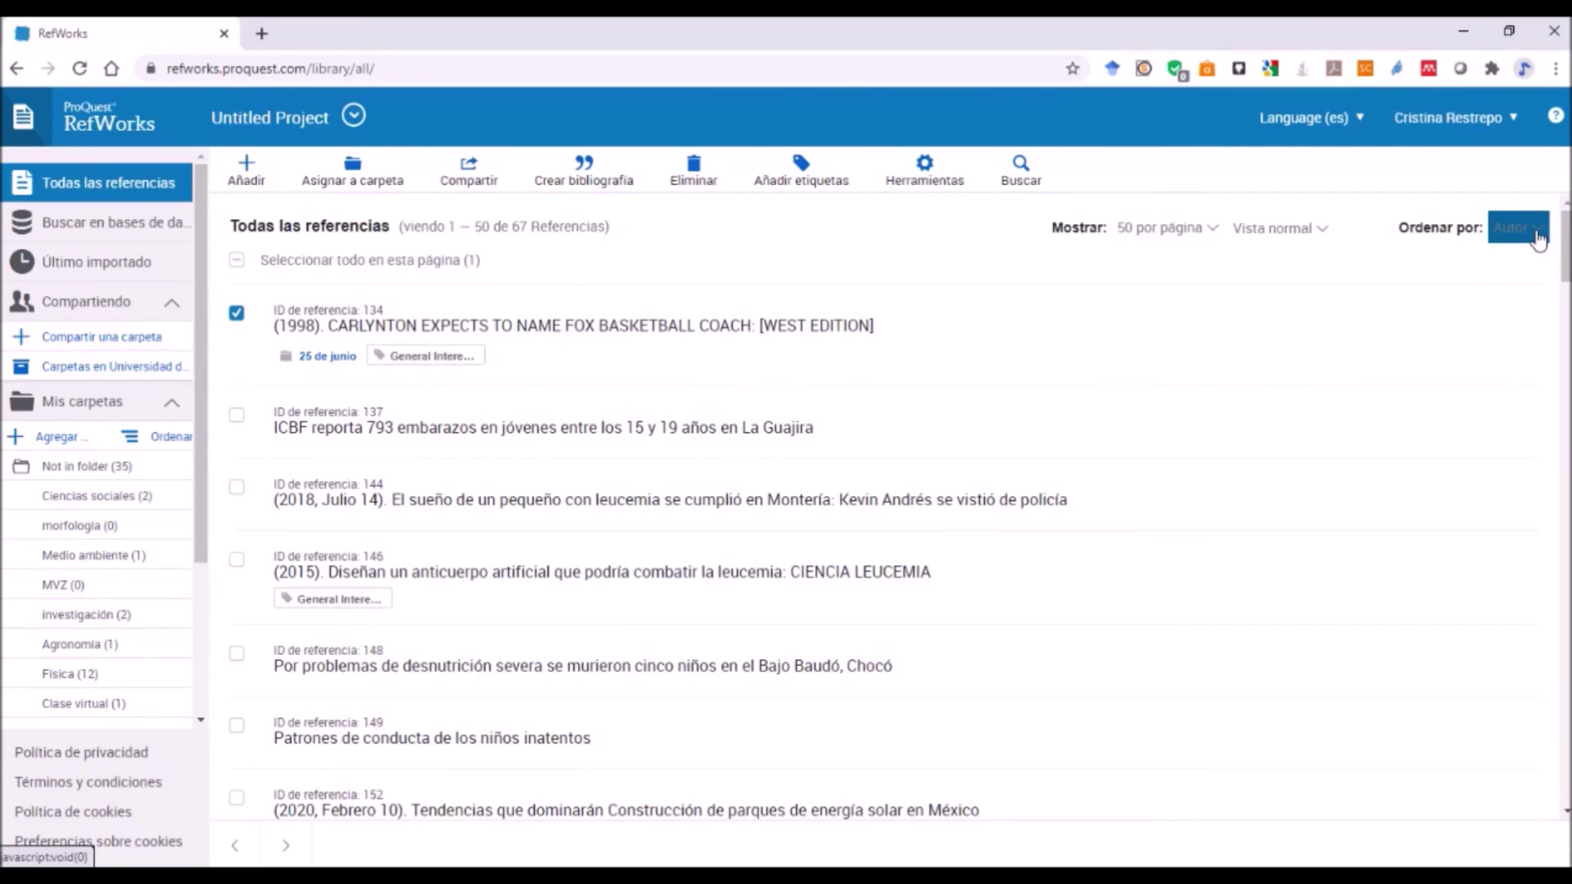
click(1538, 239)
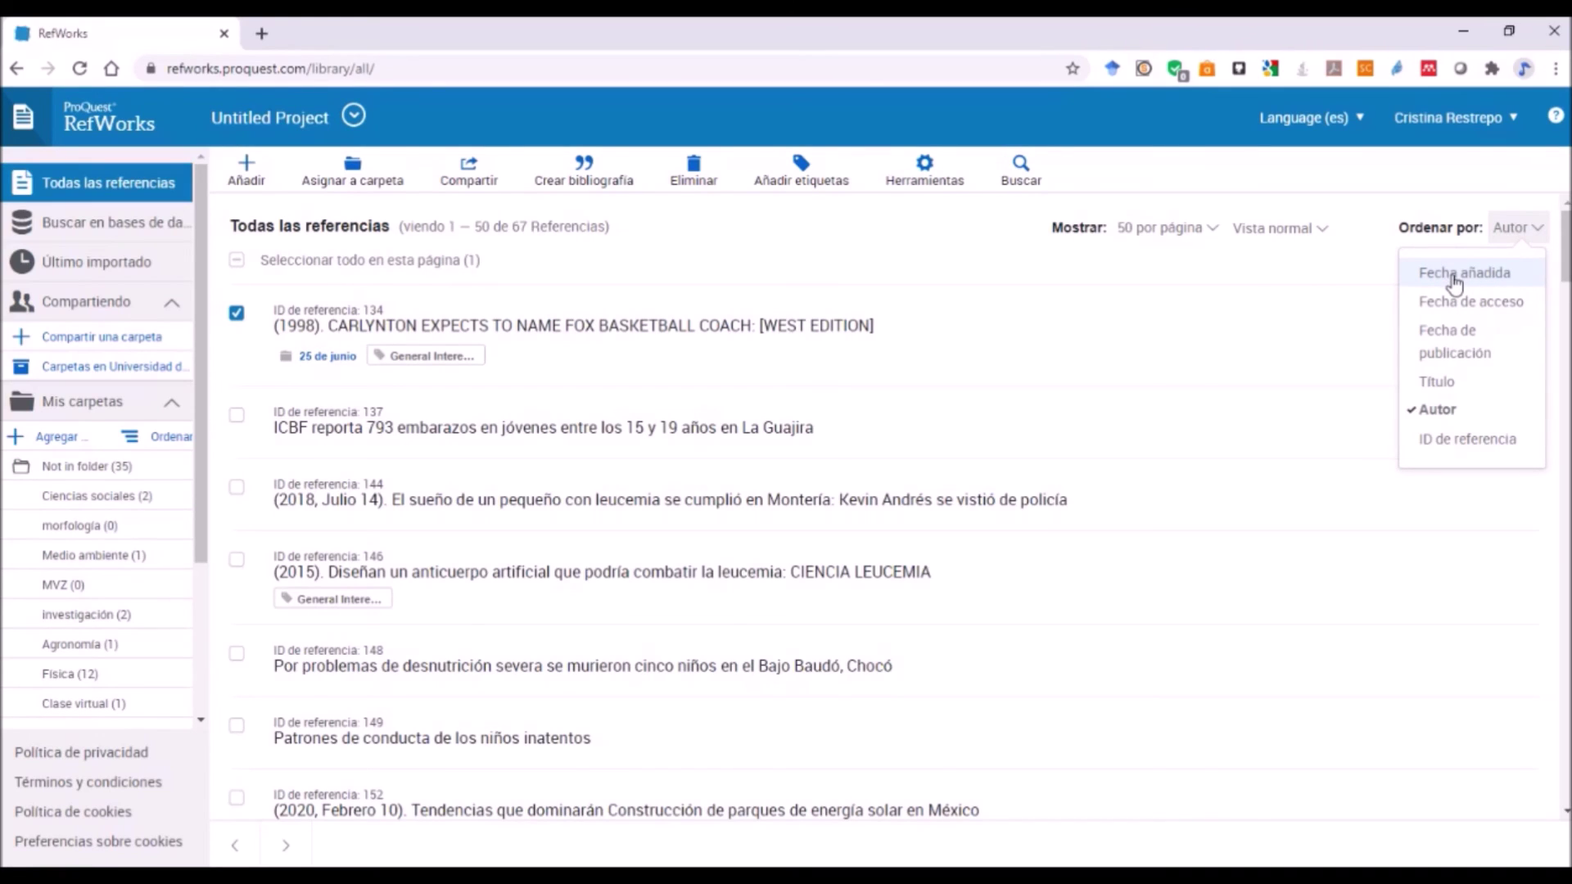
click(96, 272)
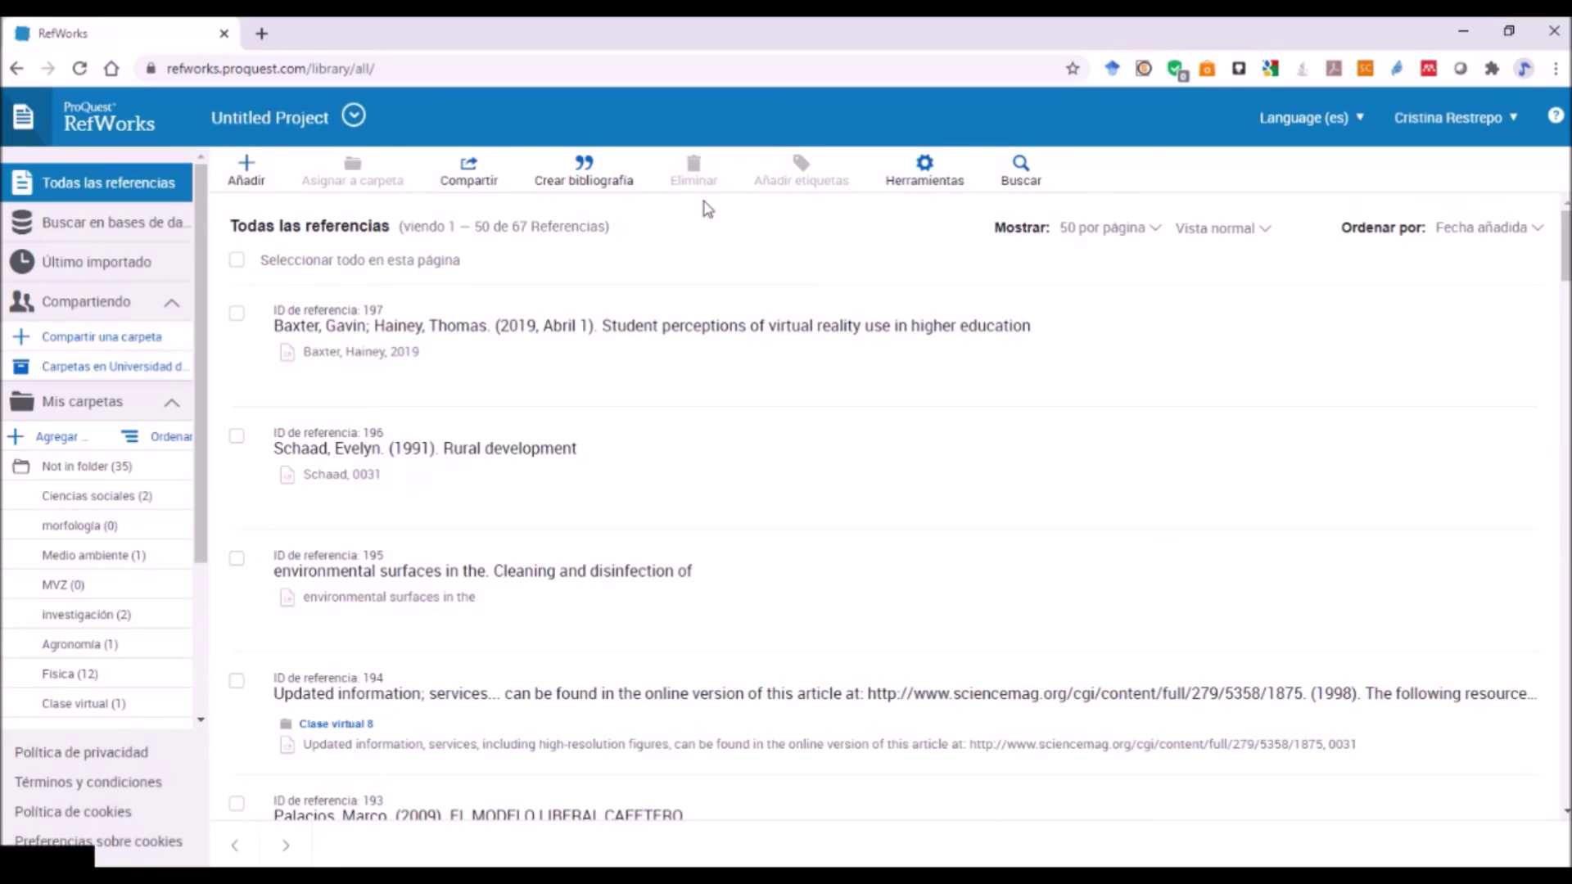
- Assign the reference "Student perceptions of virtual reality use in higher education" to the folder "25 de junio"
click(236, 313)
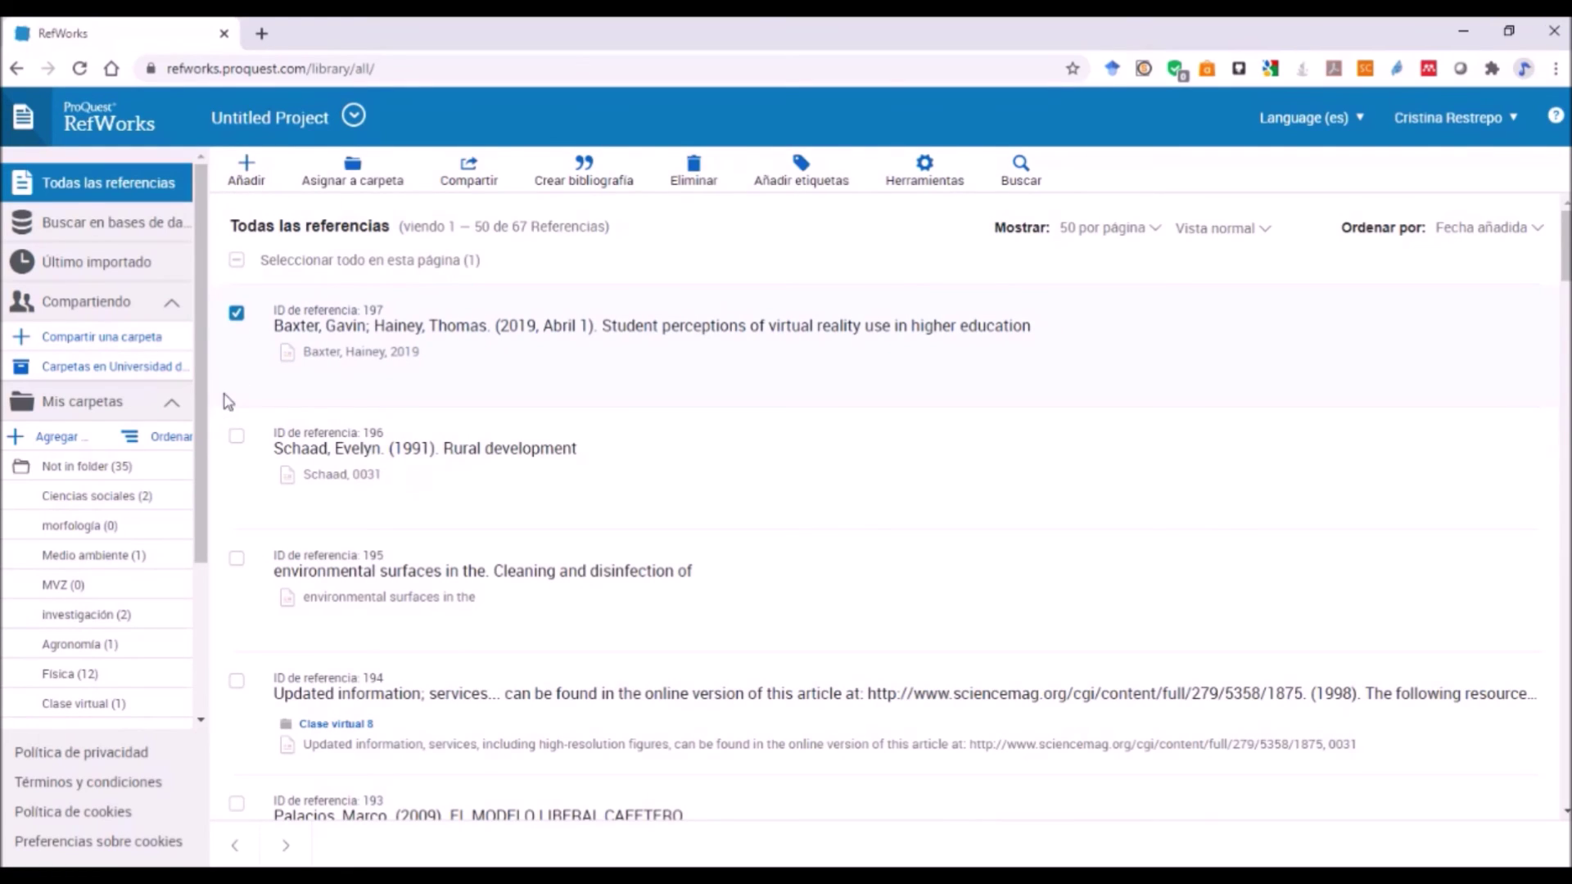
click(357, 179)
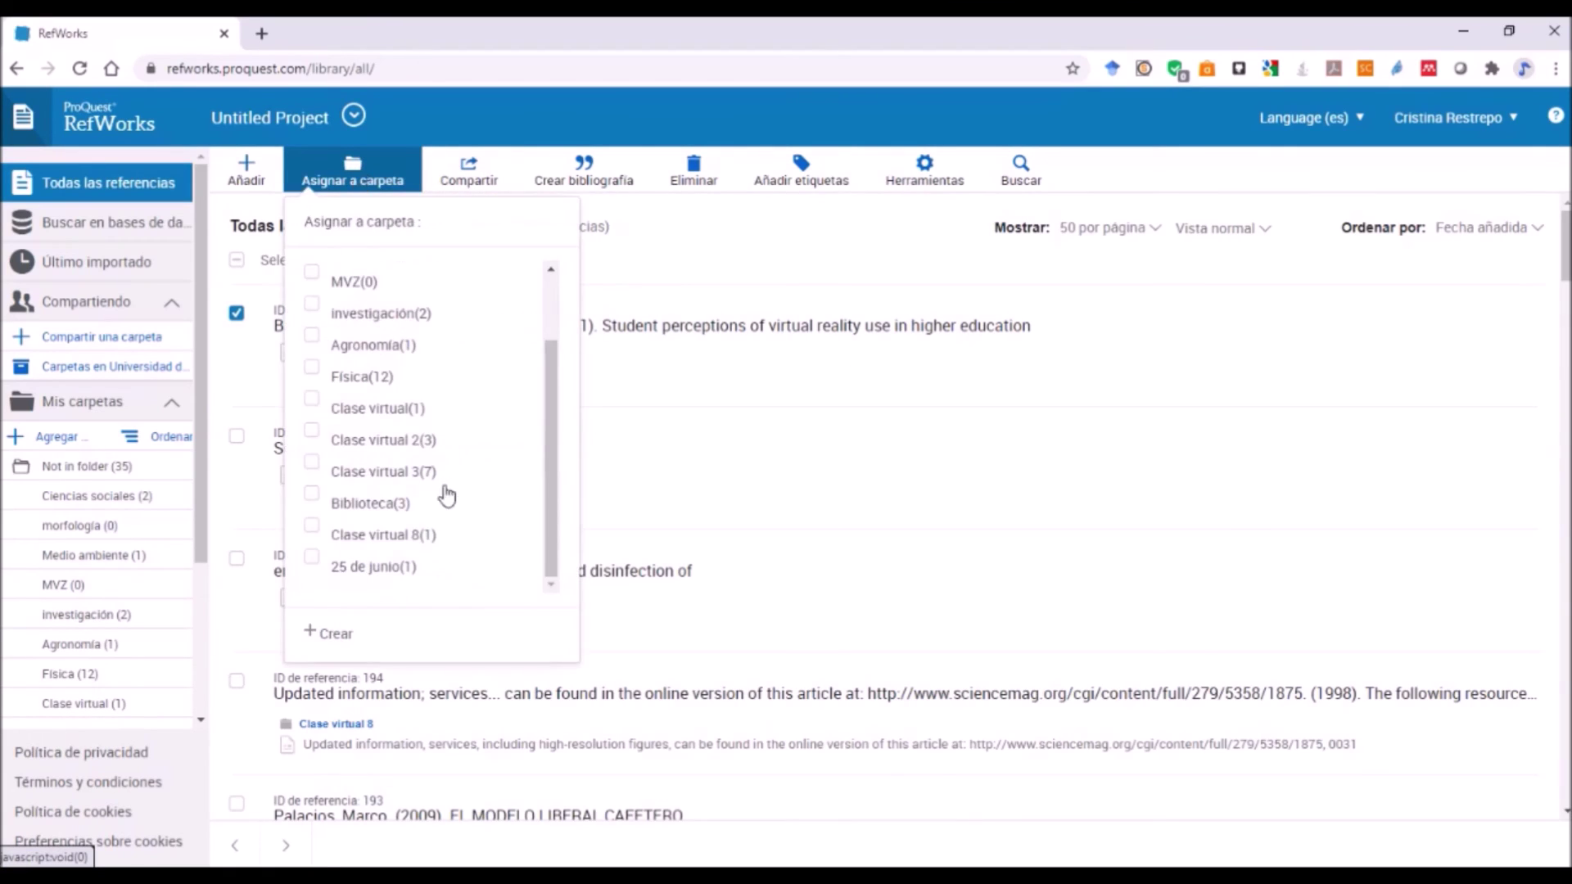
click(310, 560)
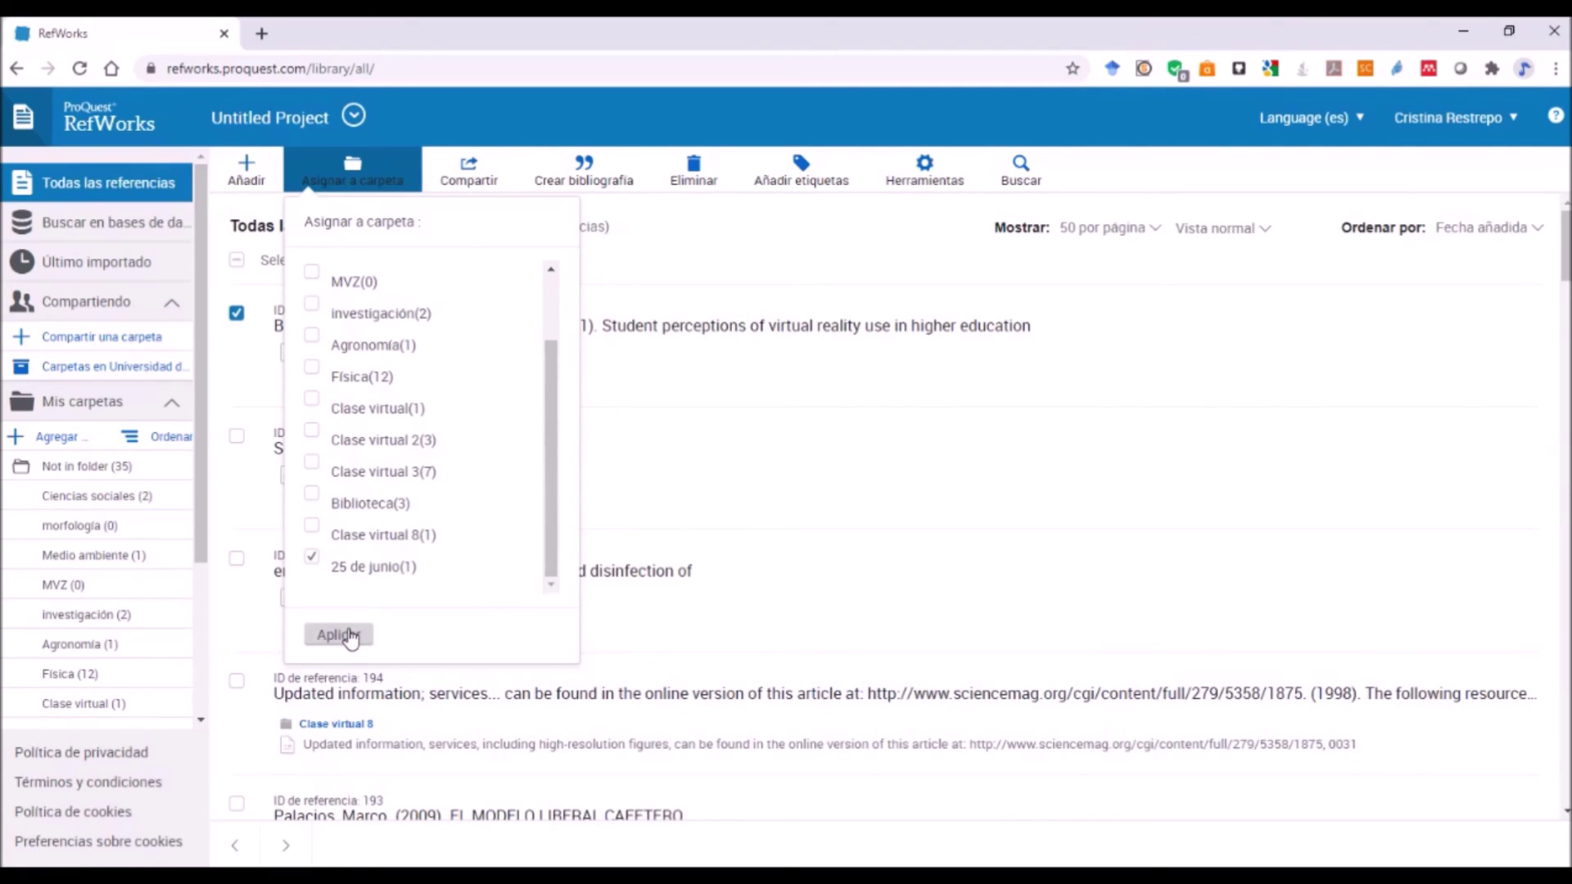
click(348, 636)
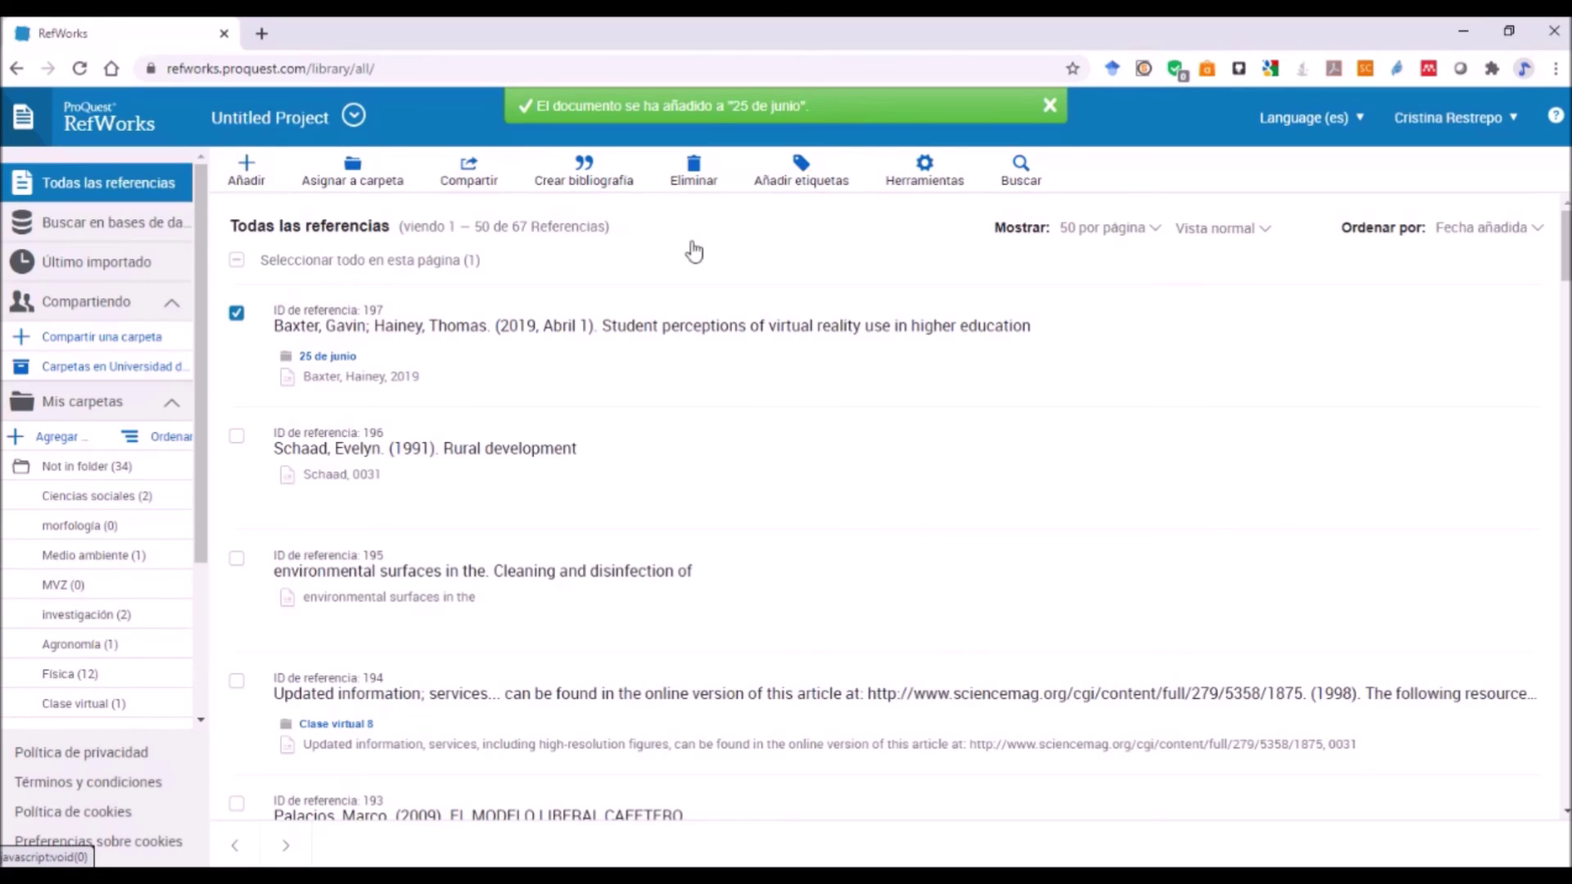
- Try to add a new tag "Educación virtual" to the selected virtual reality reference
click(807, 174)
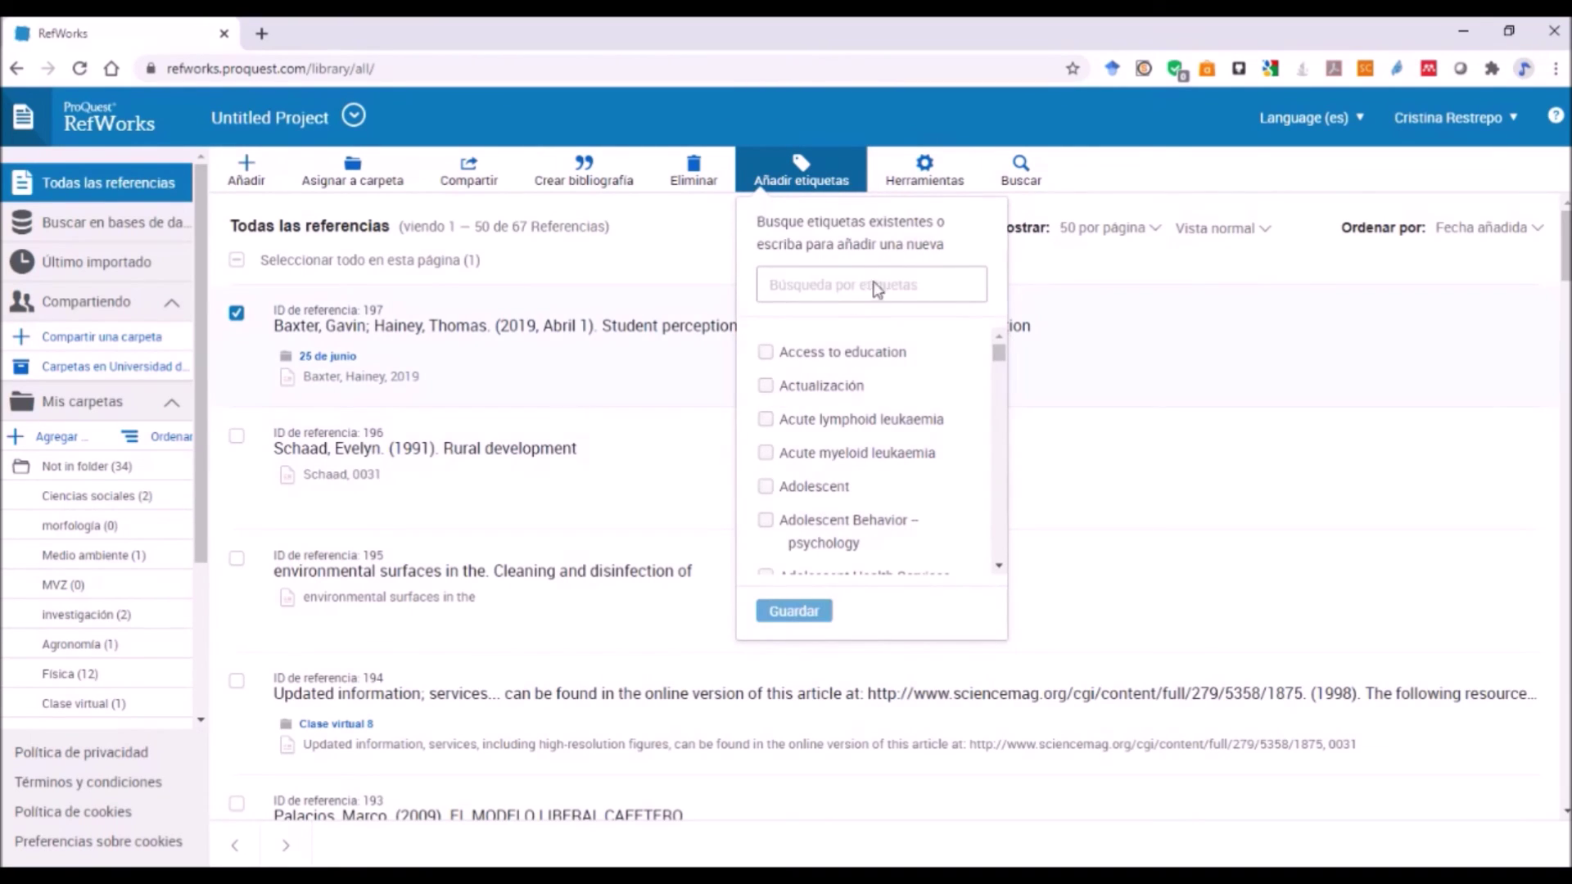
click(809, 275)
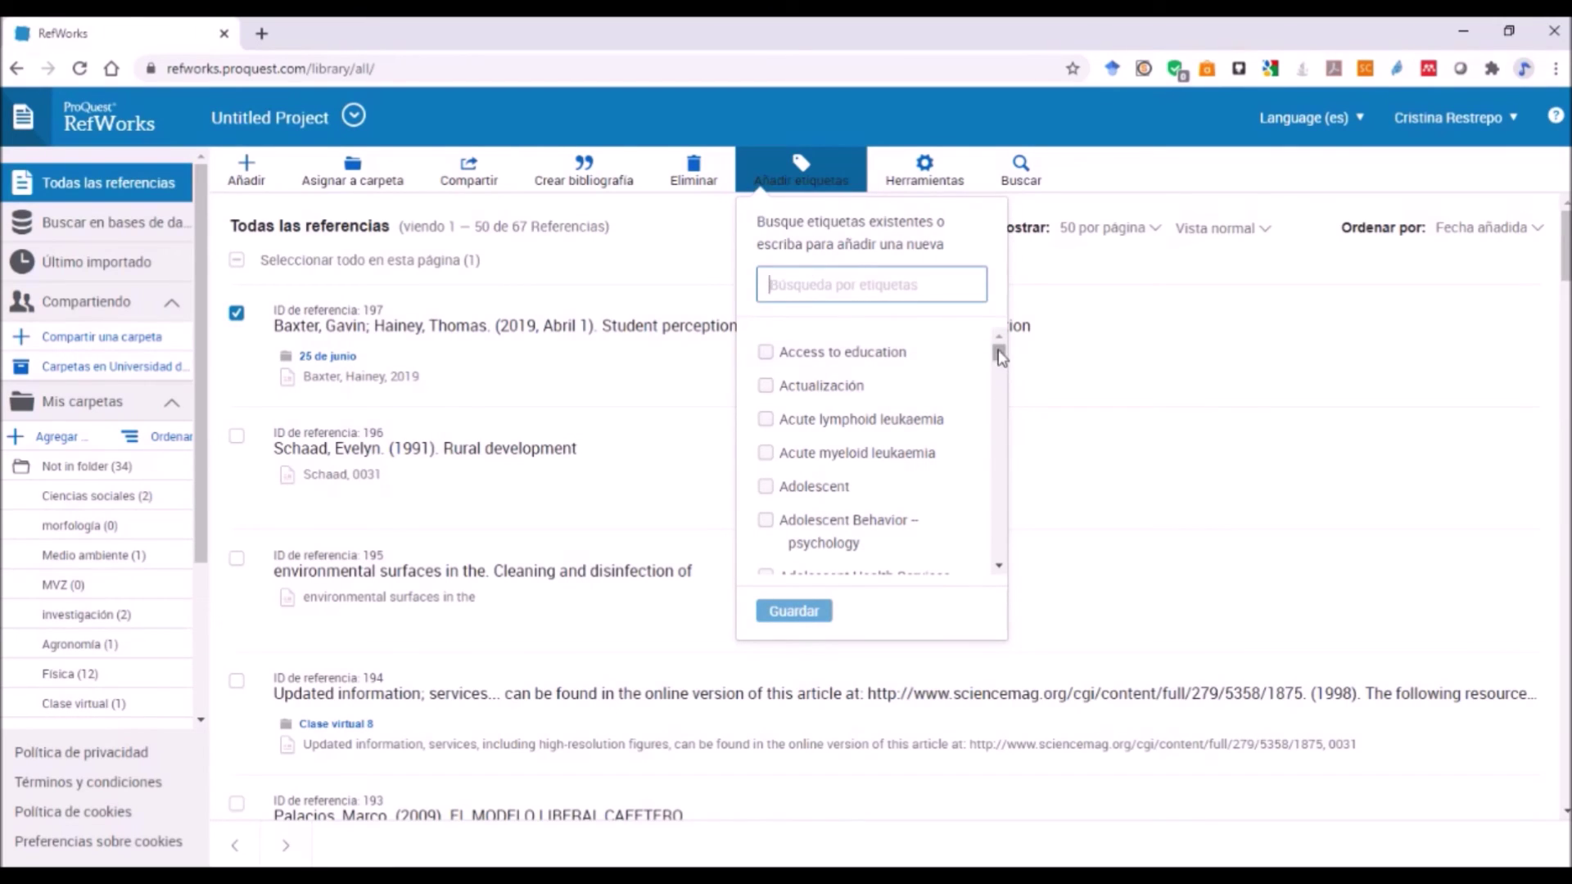
mouse_move(998, 355)
mouse_down()
mouse_move(1019, 536)
mouse_move(1005, 602)
mouse_move(991, 345)
mouse_up()
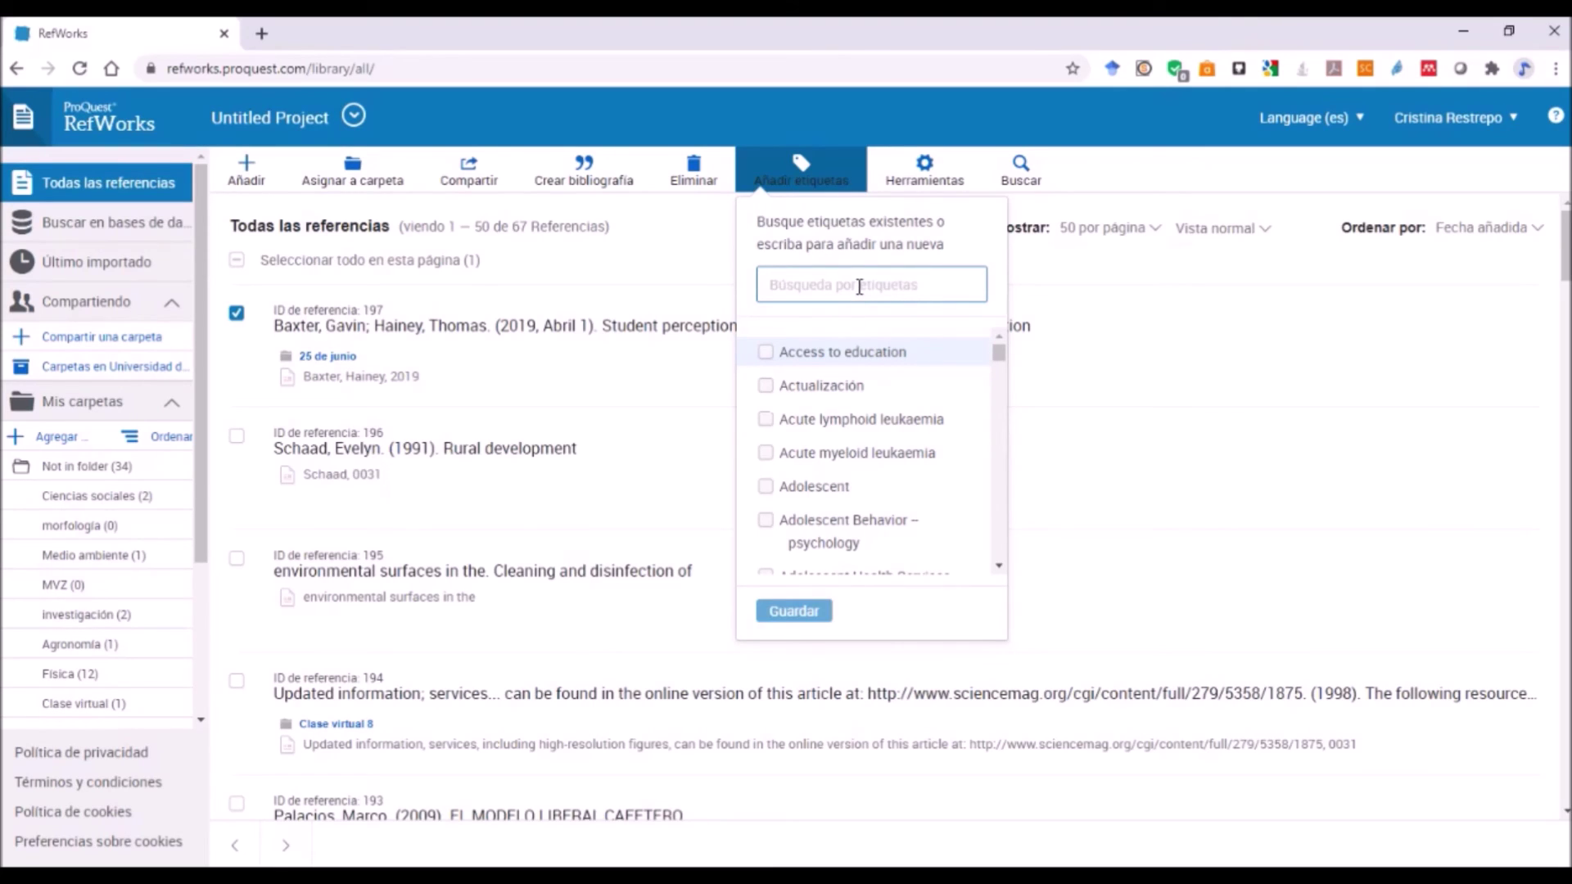
text(Educación virtua)
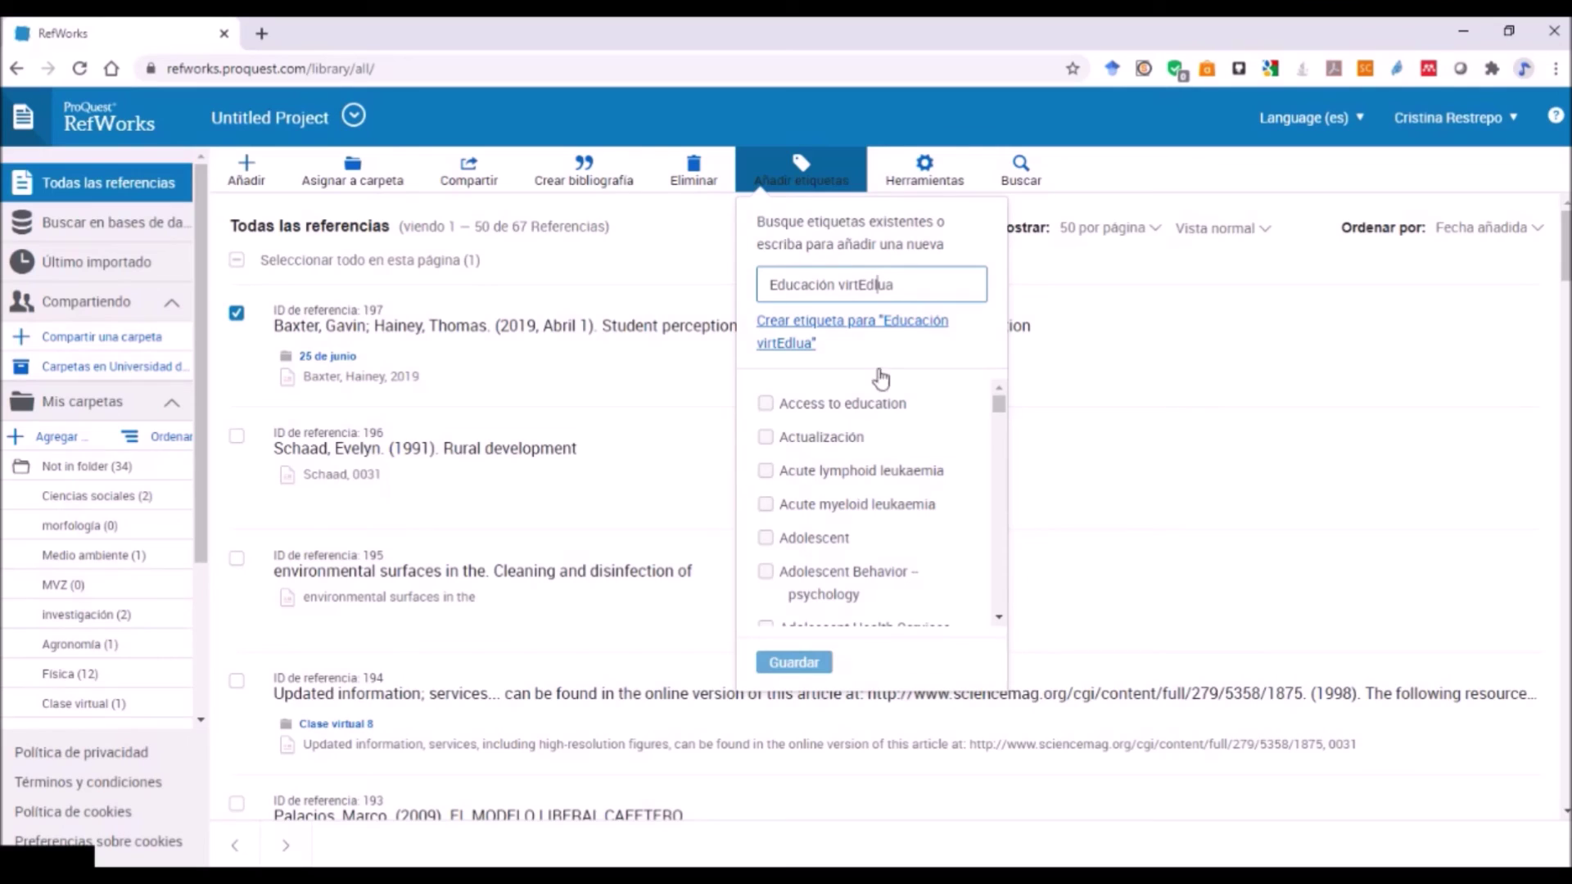
key(Left)
key(Left)
text(Edl)
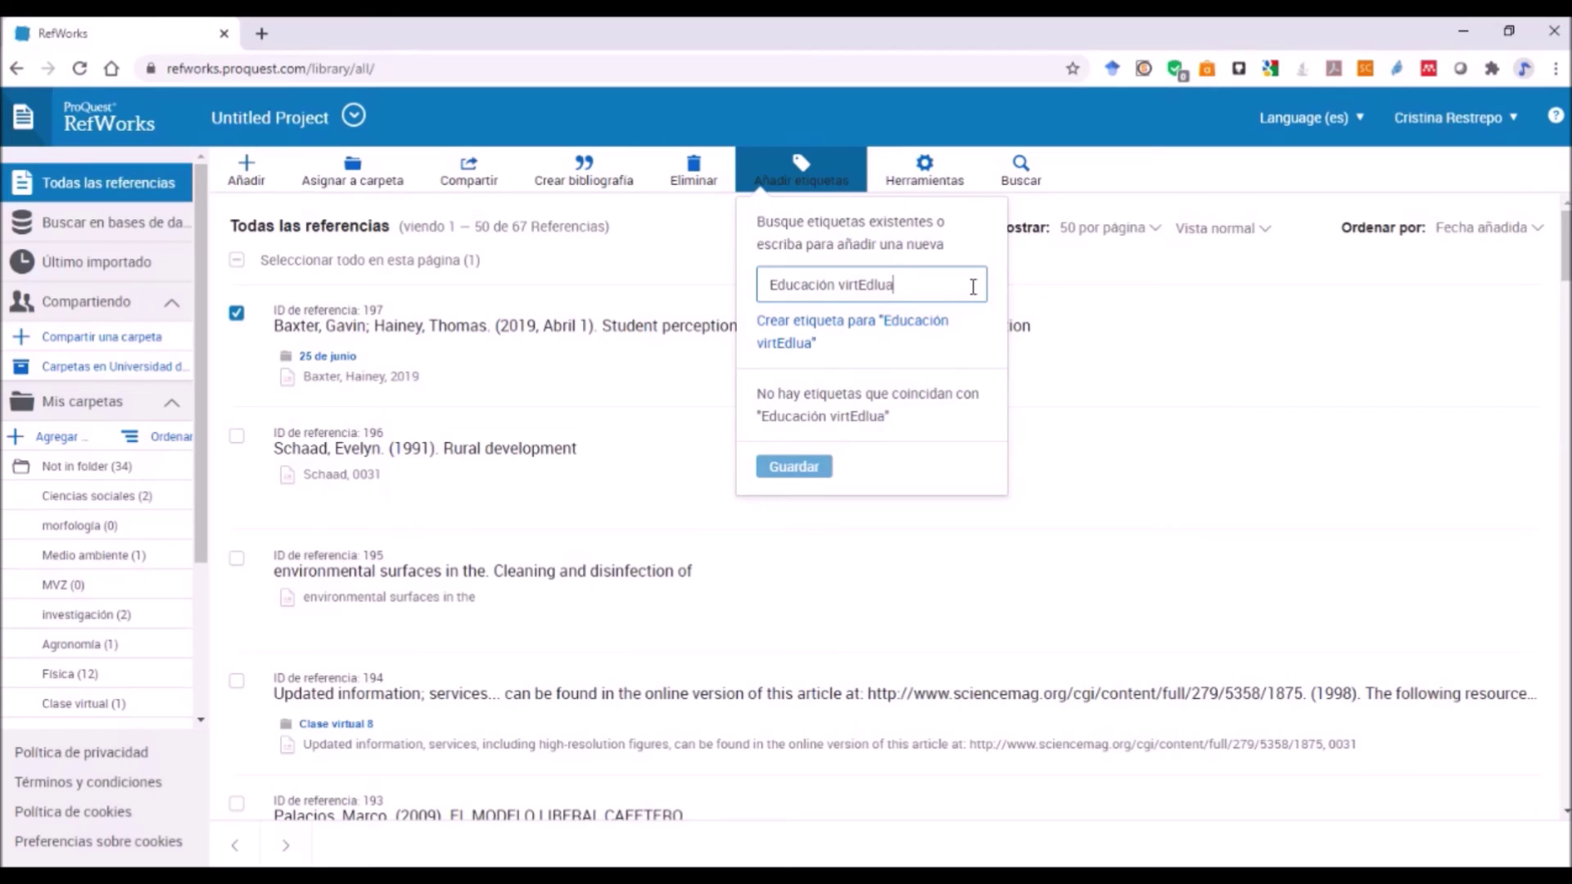
key(BackSpace)
key(BackSpace)
key(BackSpace)
key(BackSpace)
key(BackSpace)
text(ua)
click(794, 470)
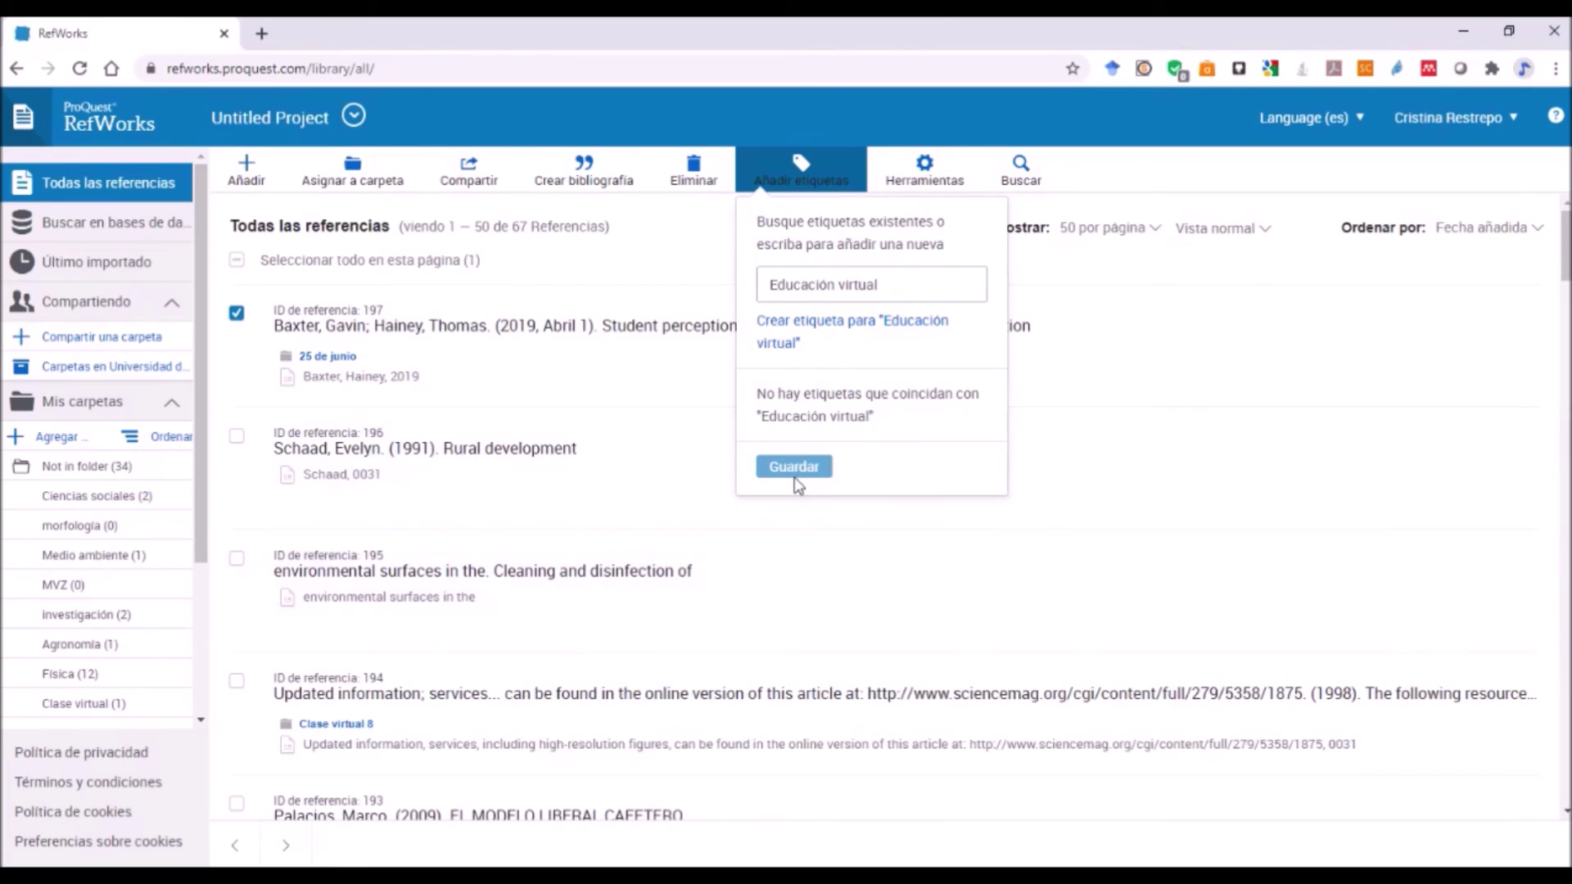
click(894, 614)
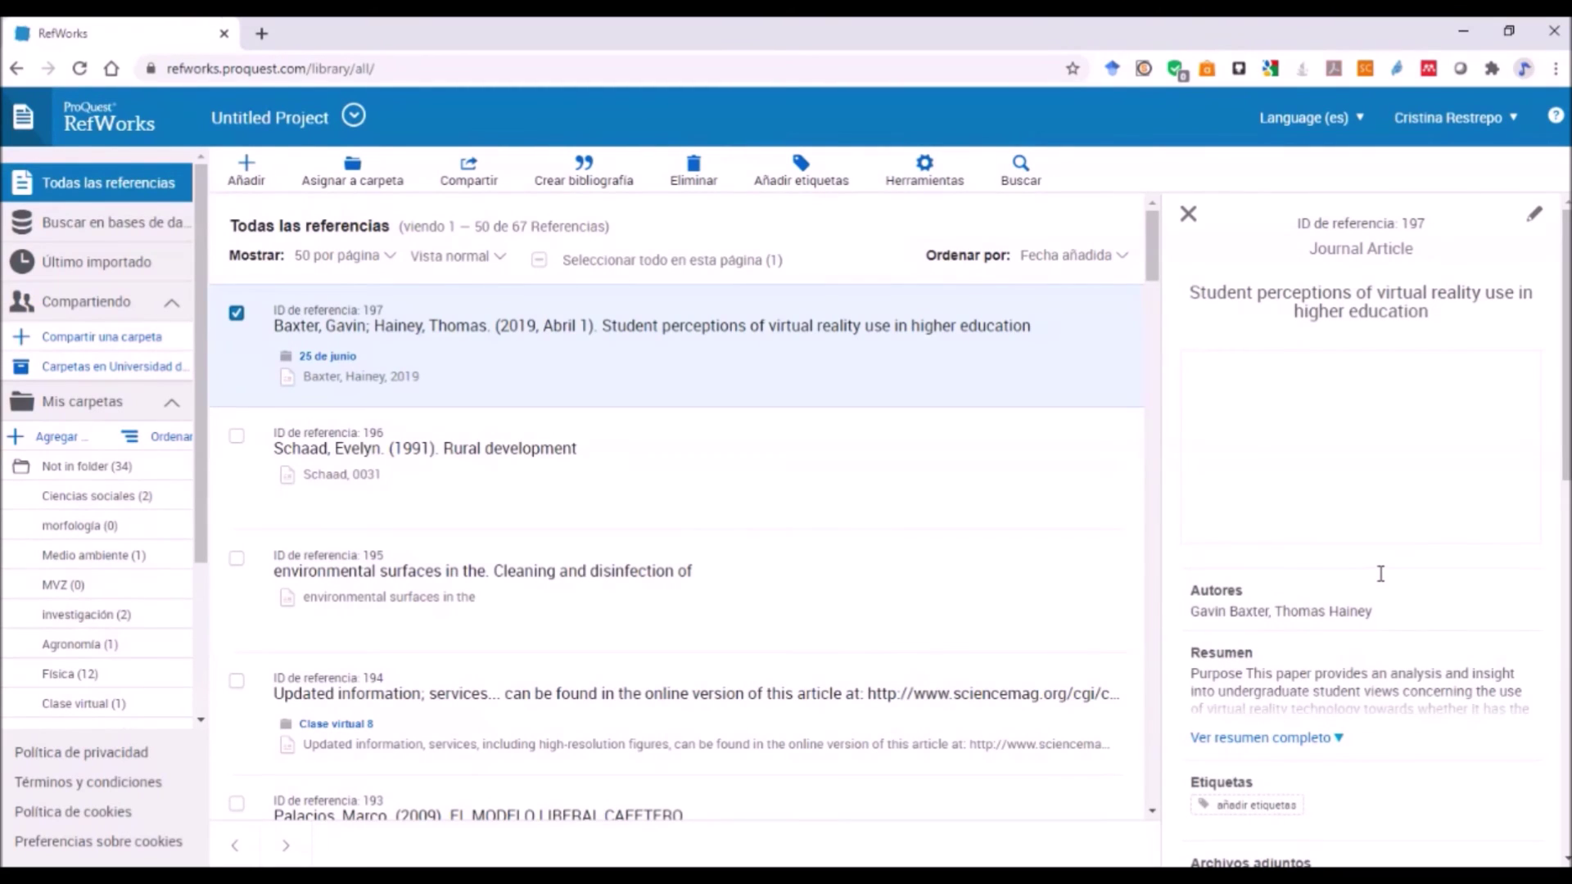
- Open the tags of the reference "Student perceptions of virtual reality use in higher education" for editing and look through the existing tags
scroll(1380, 573, down, 6)
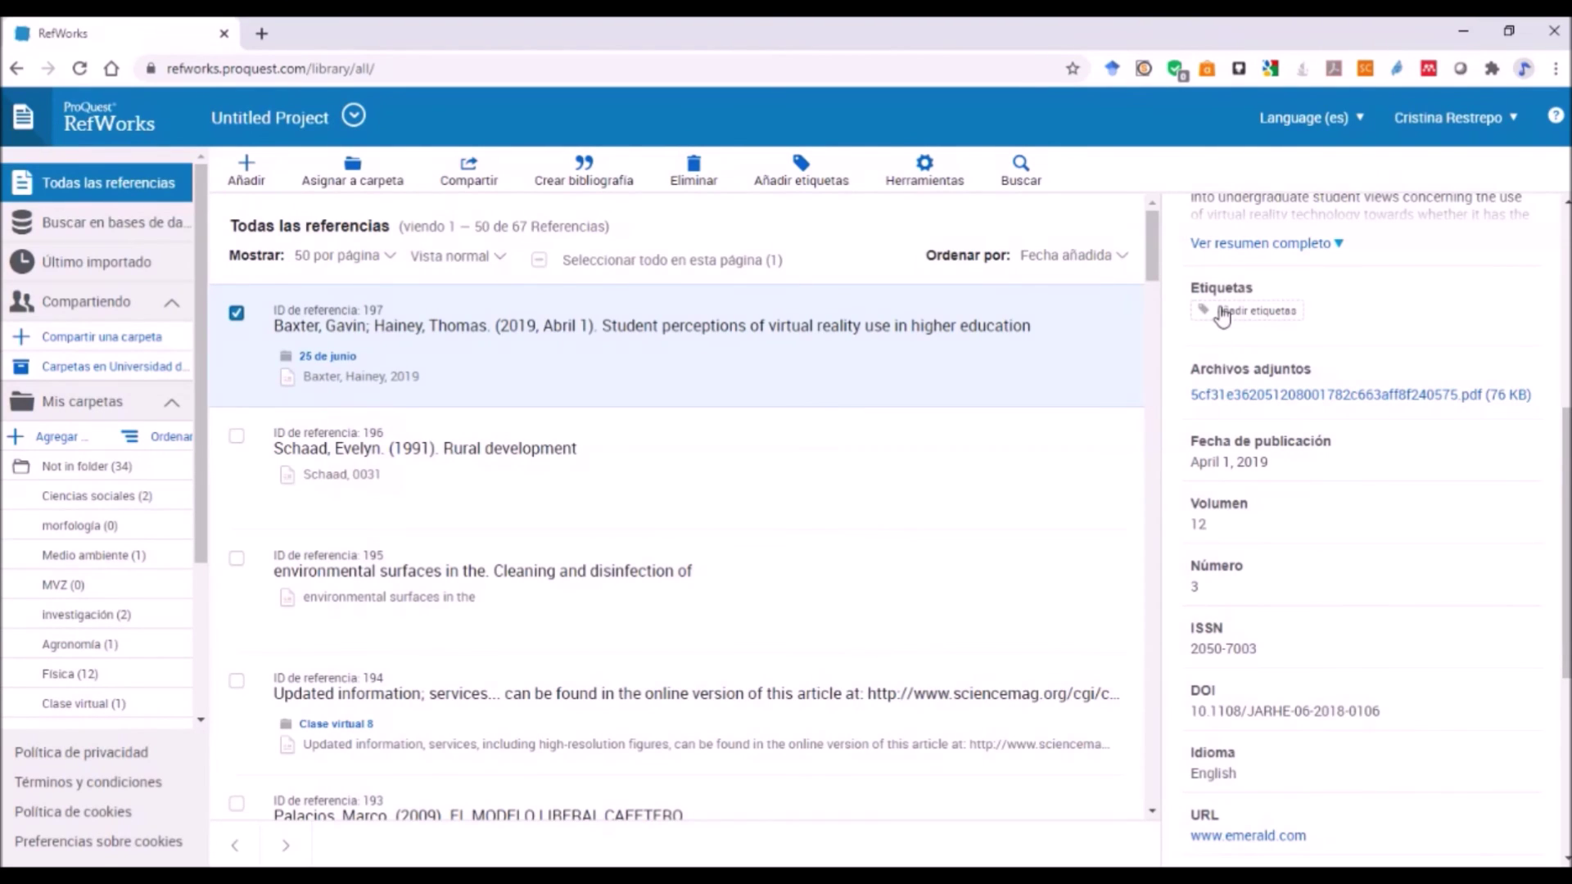
click(1222, 312)
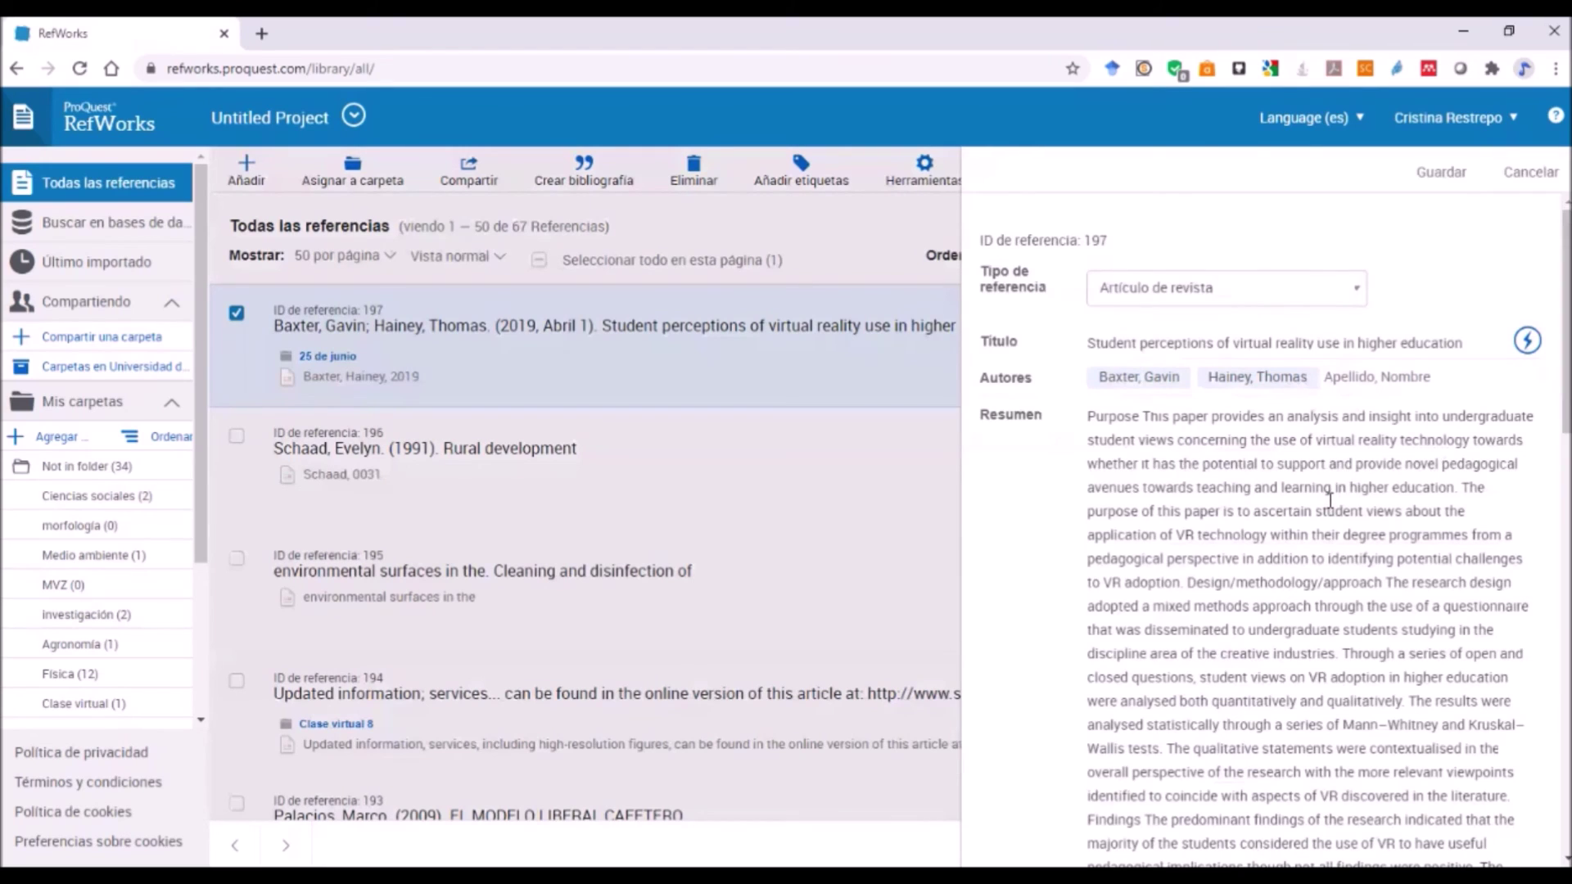
scroll(1329, 500, down, 10)
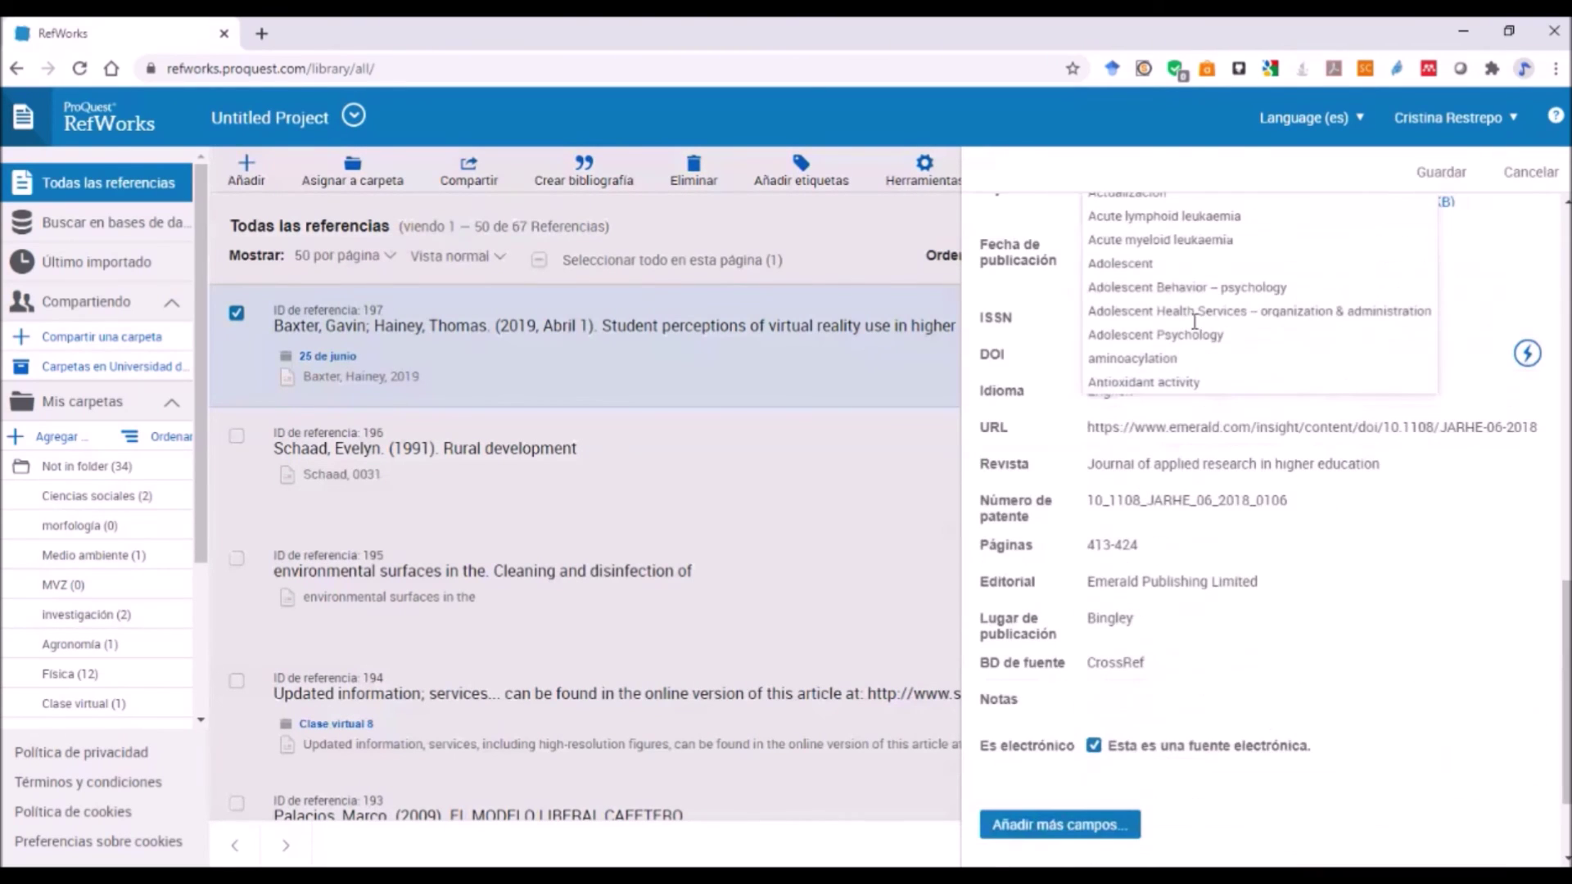
scroll(1331, 334, up, 1)
scroll(1204, 344, up, 2)
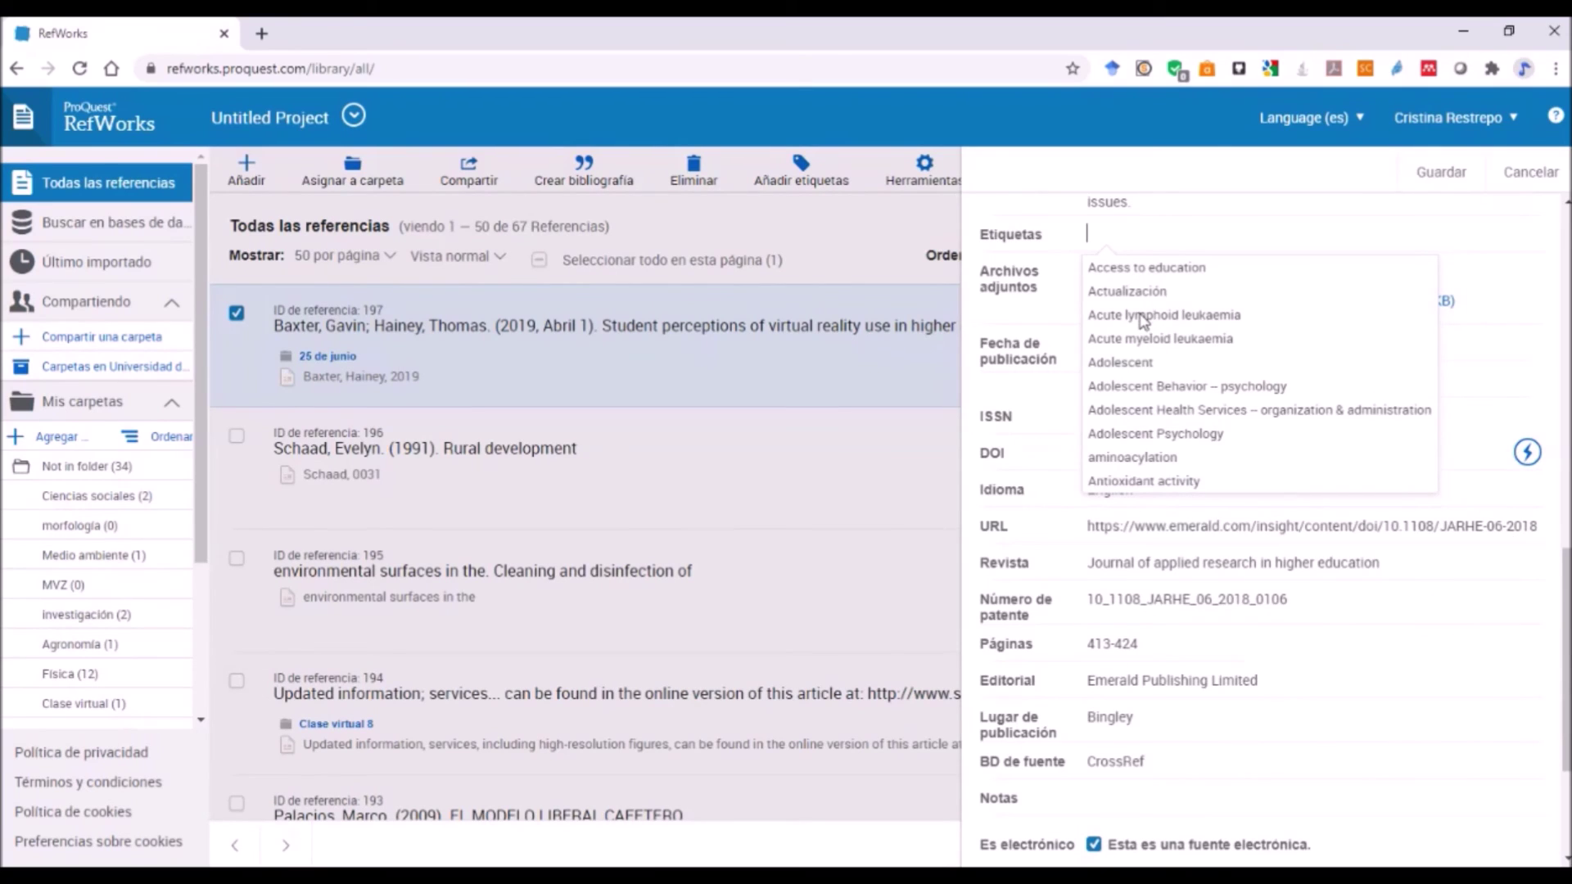
scroll(1146, 322, down, 2)
scroll(1145, 322, up, 2)
text(ed)
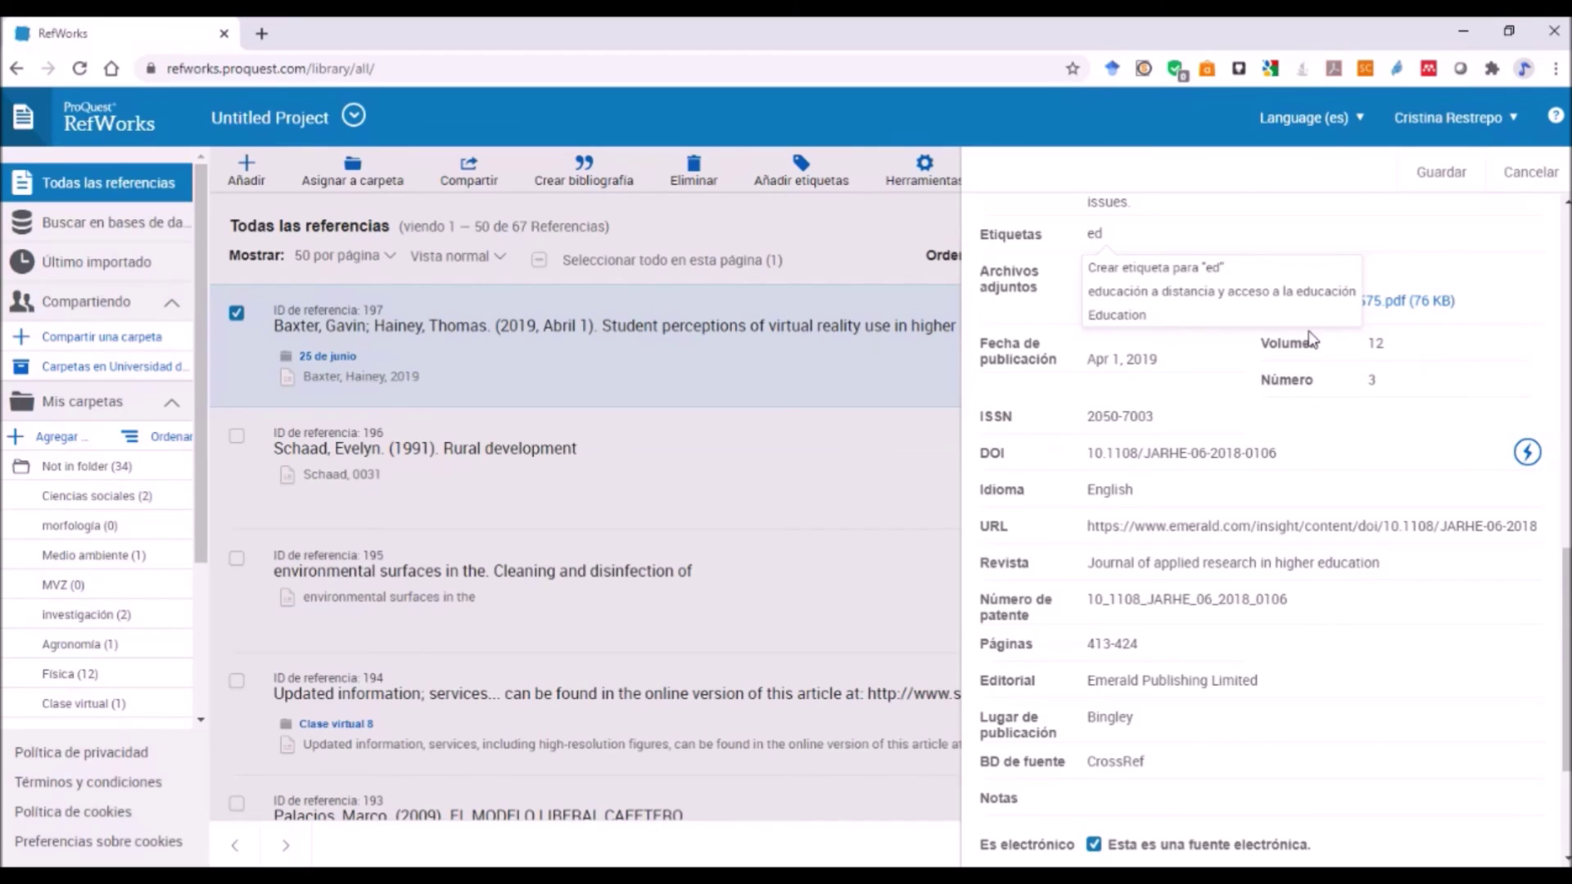
text(ucac)
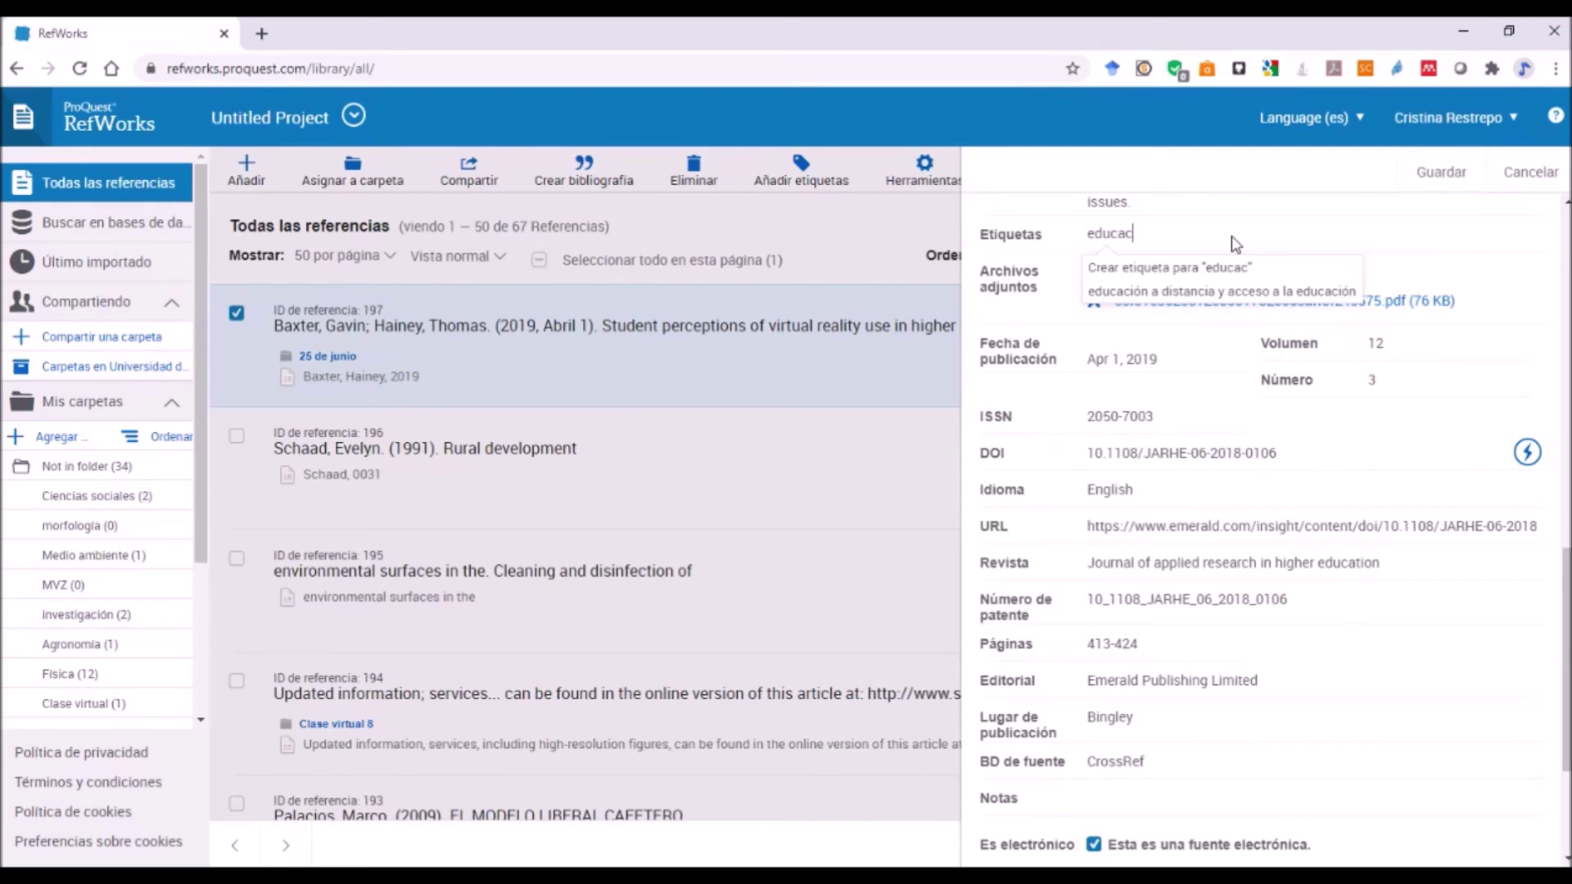
text(ión virtual)
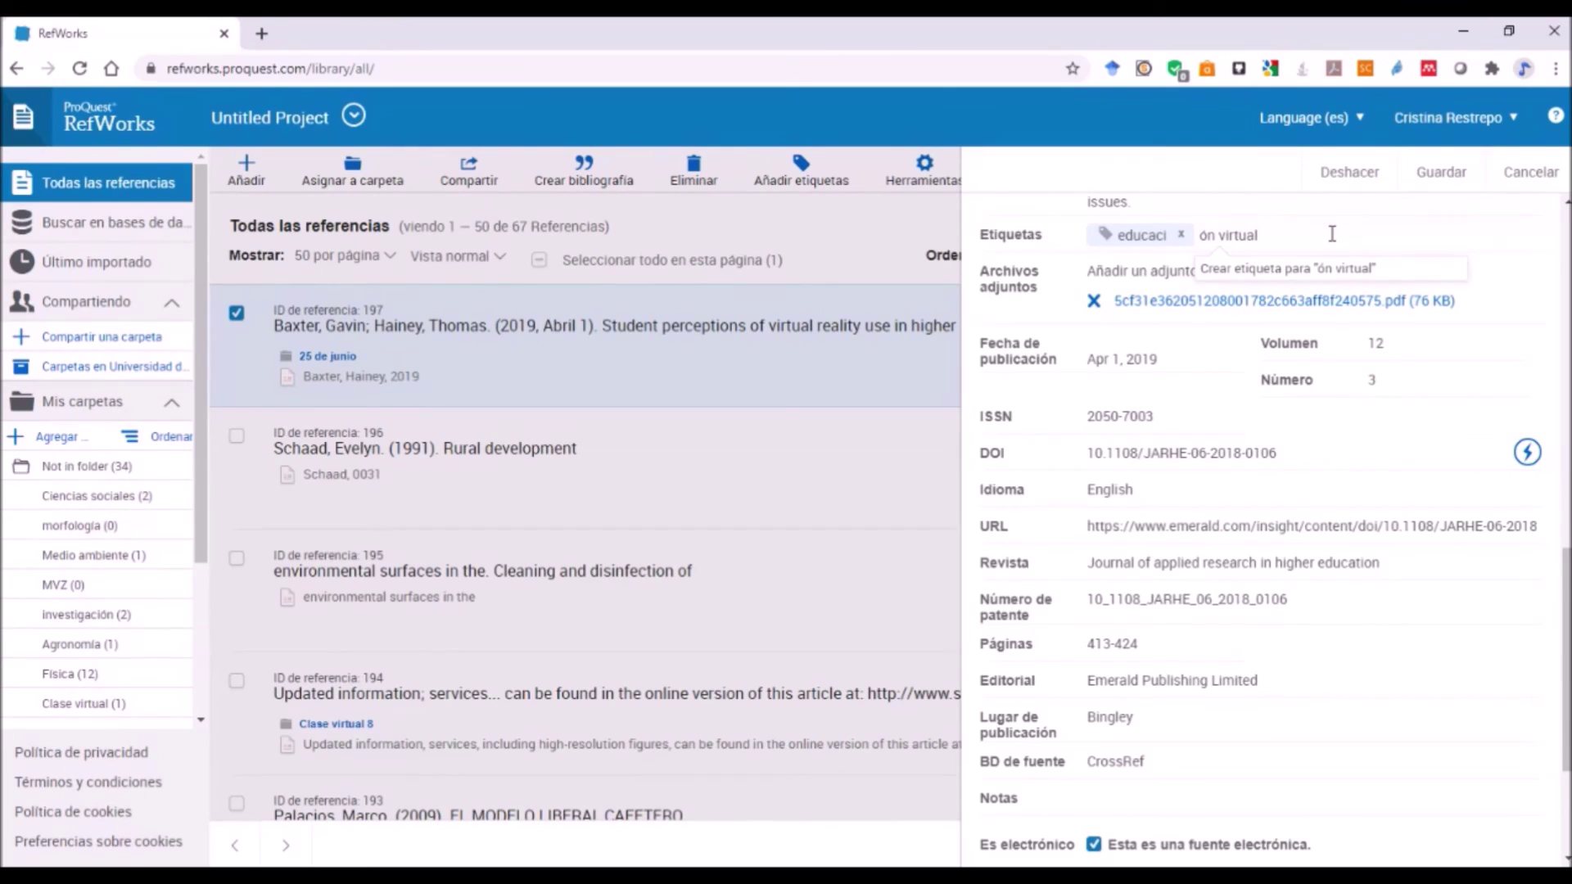
key(ctrl+BackSpace)
key(BackSpace)
key(BackSpace)
key(BackSpace)
key(BackSpace)
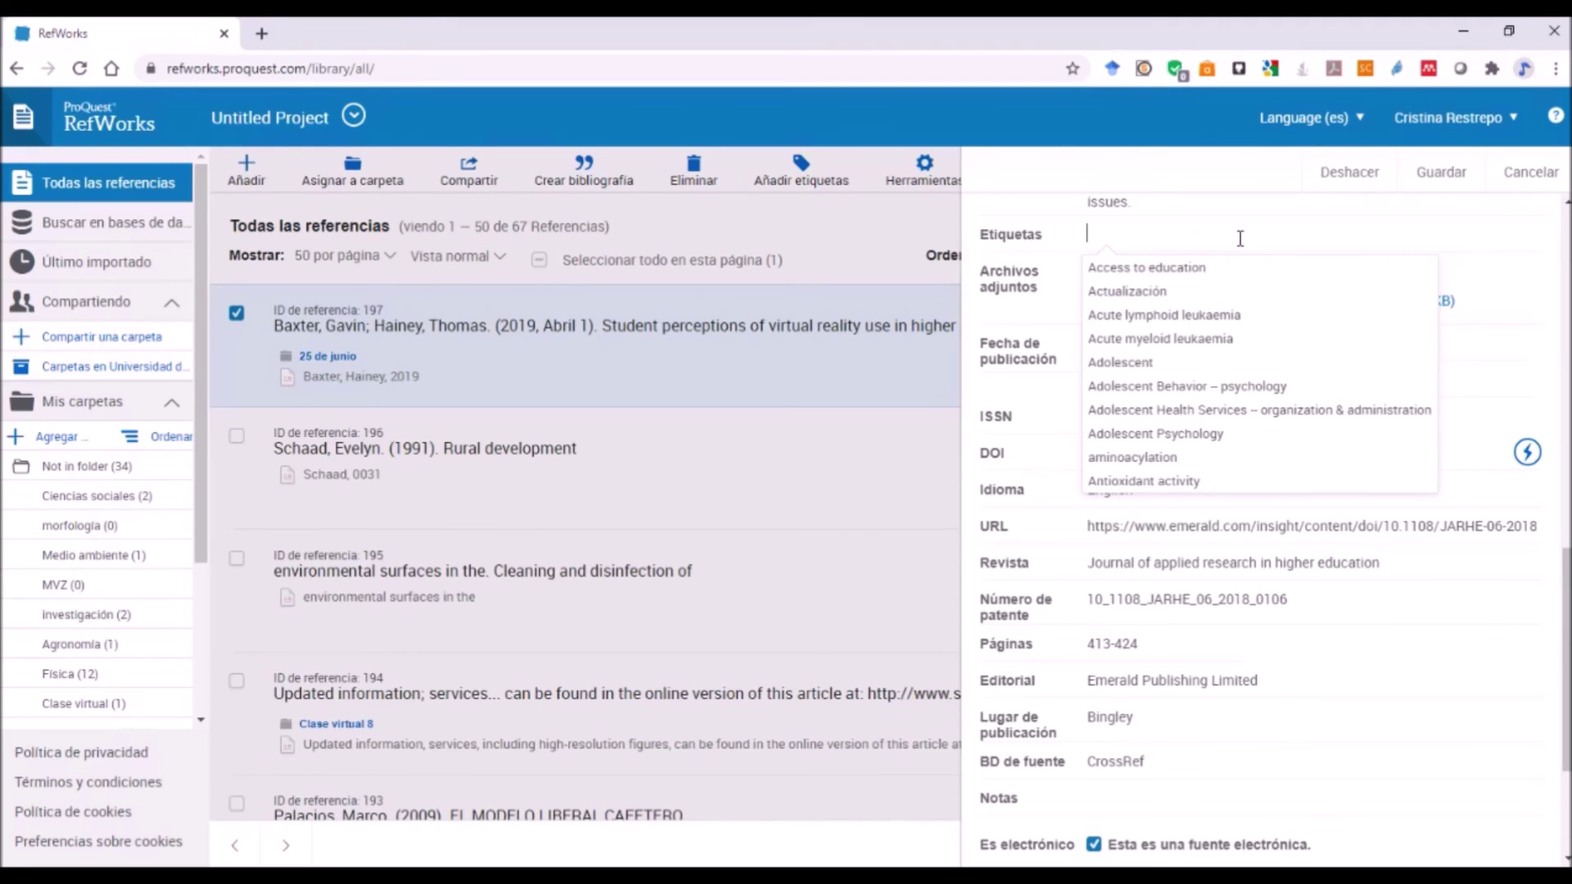
- Create the tag "educacion virtual" for the virtual reality reference, save it and close the reference details
text(educacion)
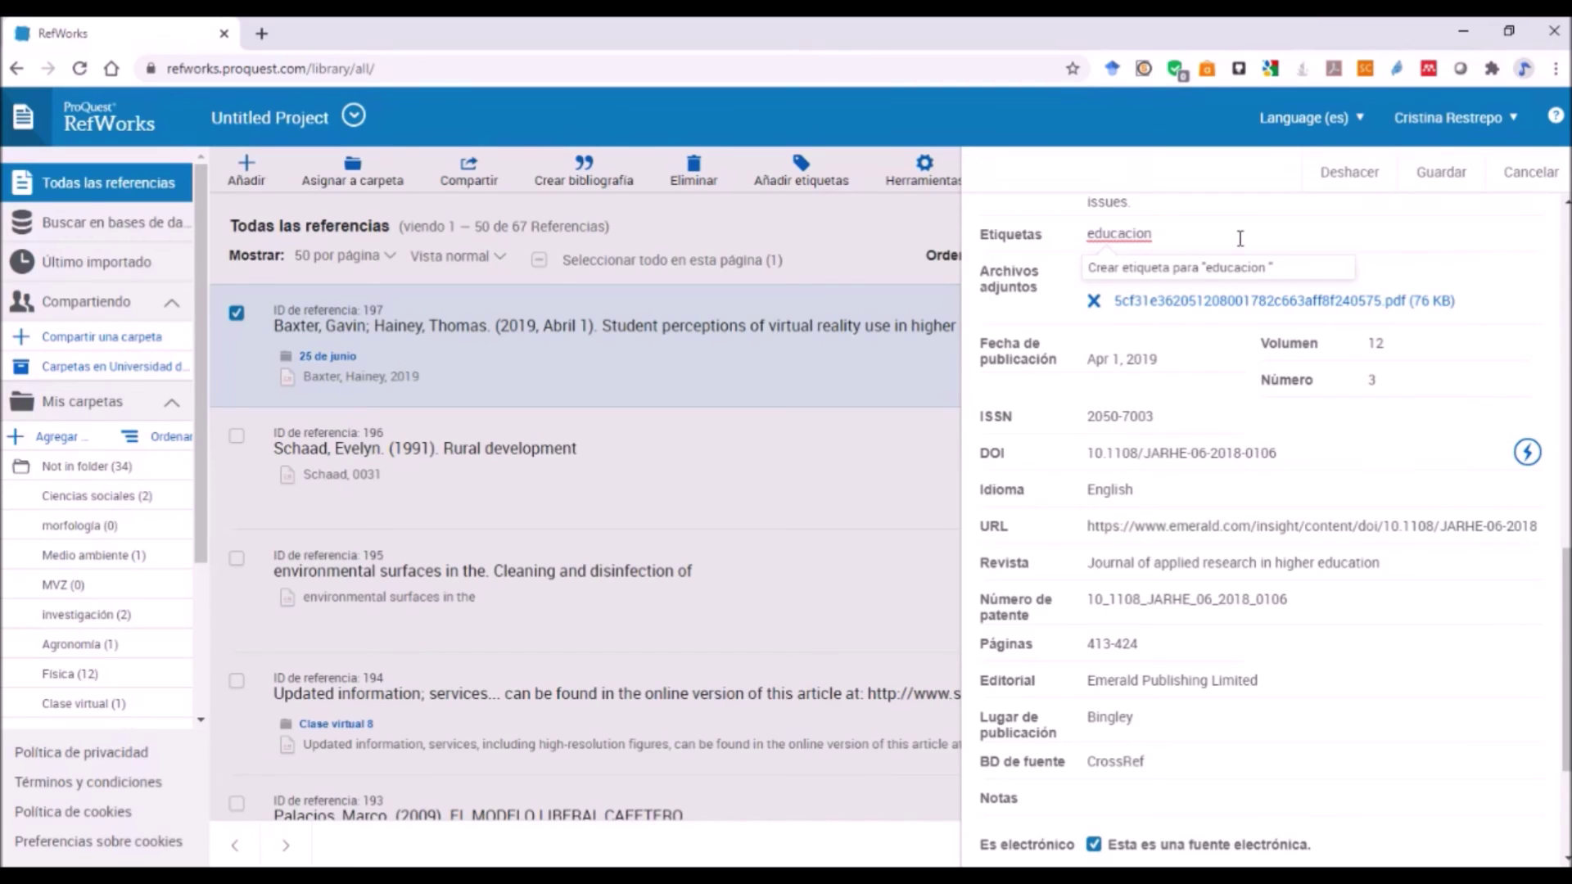
text(virtual)
click(1209, 275)
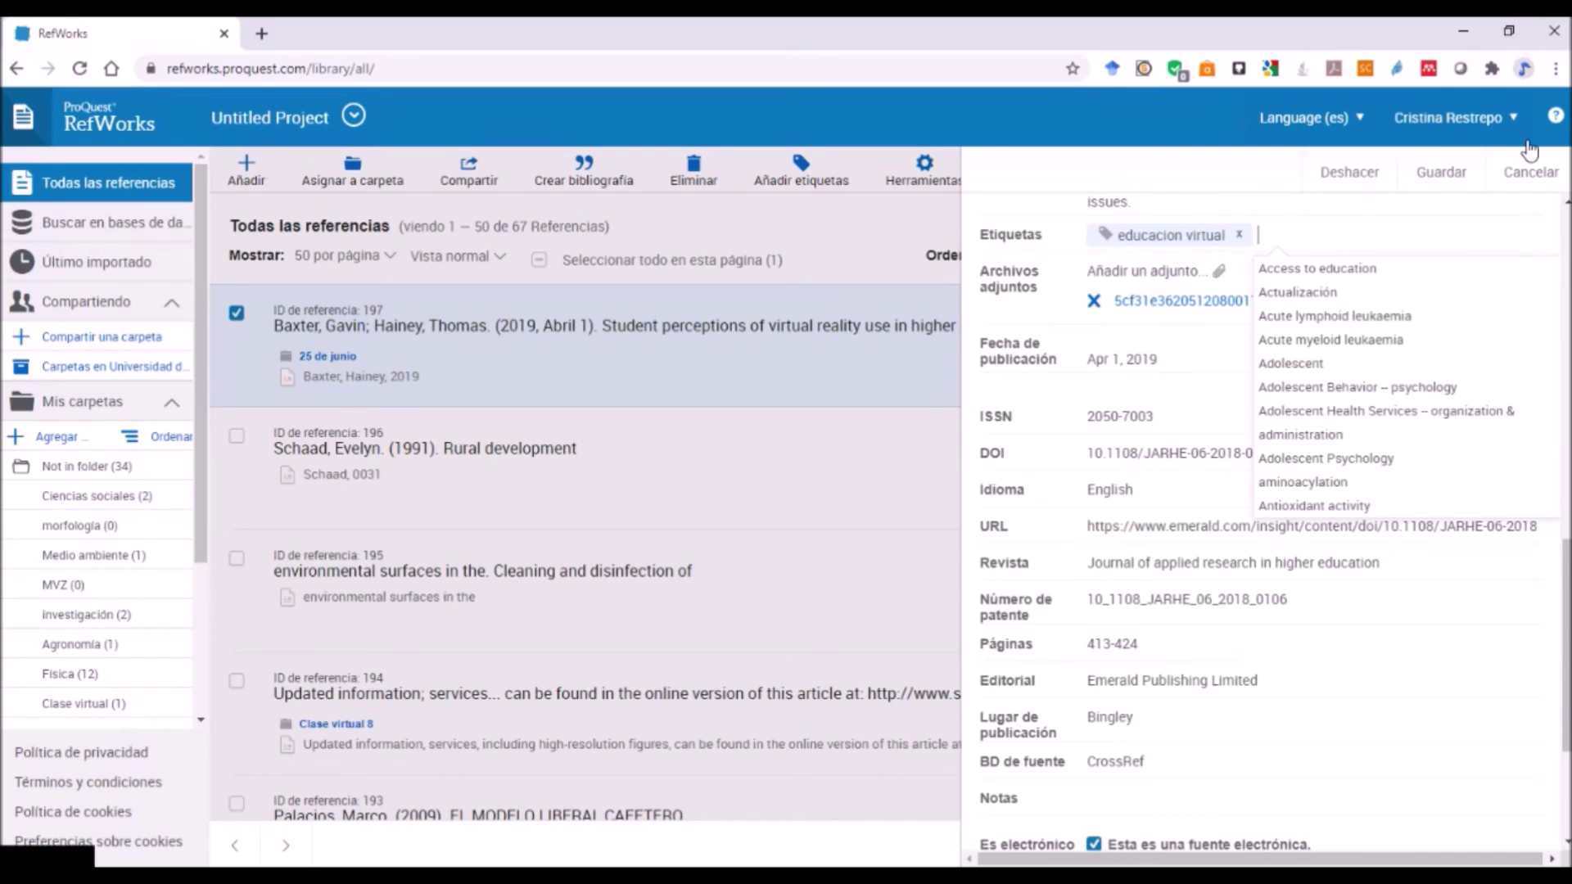
click(1429, 180)
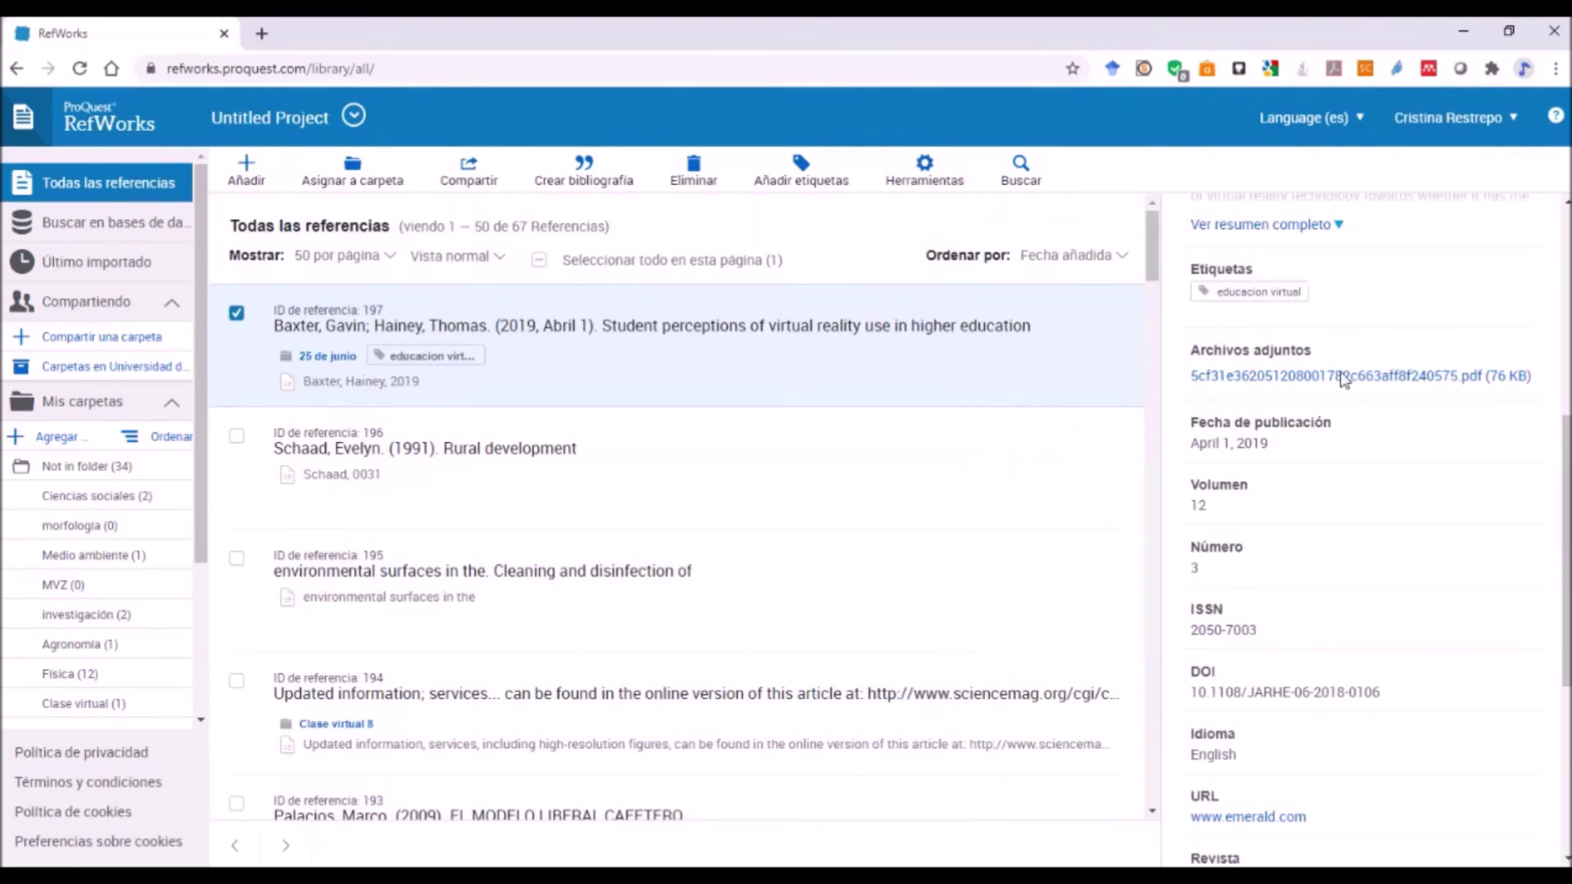
drag(1567, 449, 1561, 241)
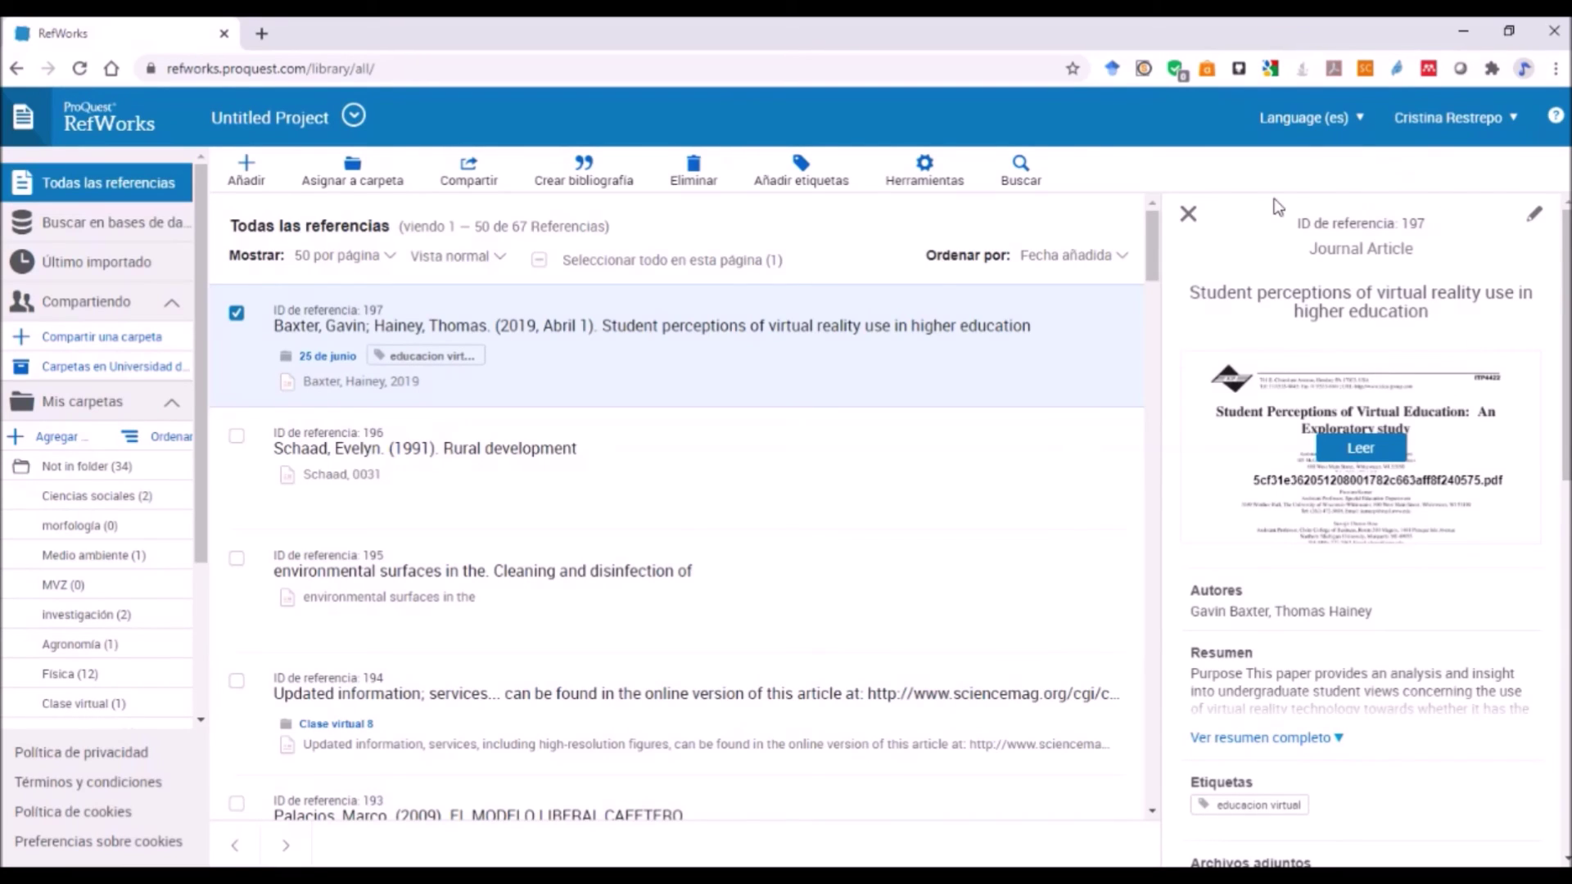
click(1187, 216)
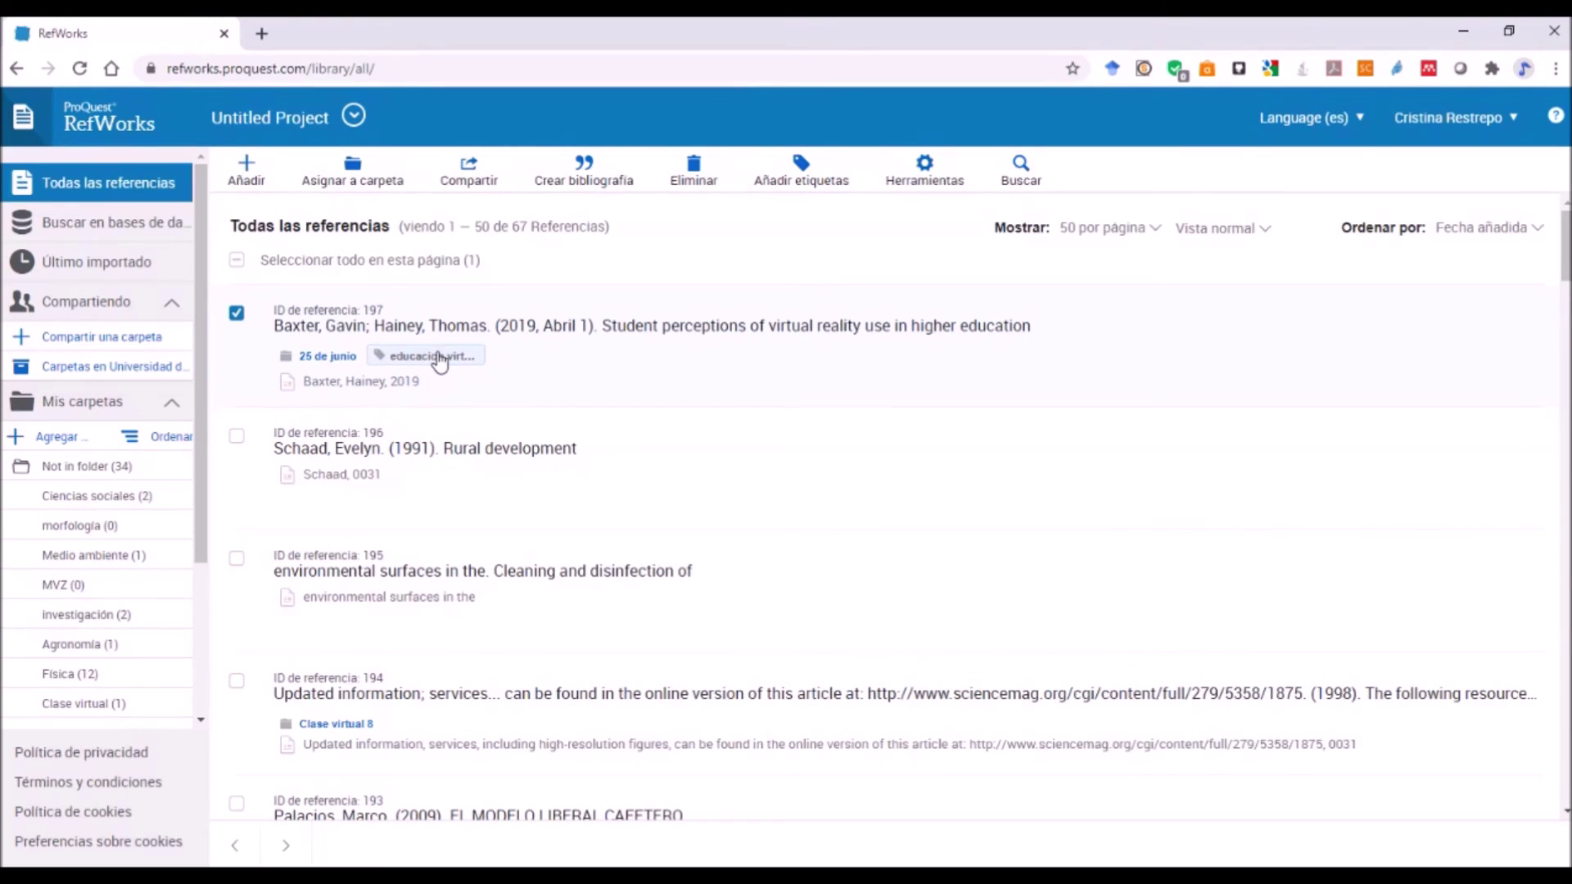
- Within the folder "25 de junio", delete the reference "CARLYNTON EXPECTS TO NAME FOX BASKETBALL COACH" to the trash (Eliminar)
click(320, 363)
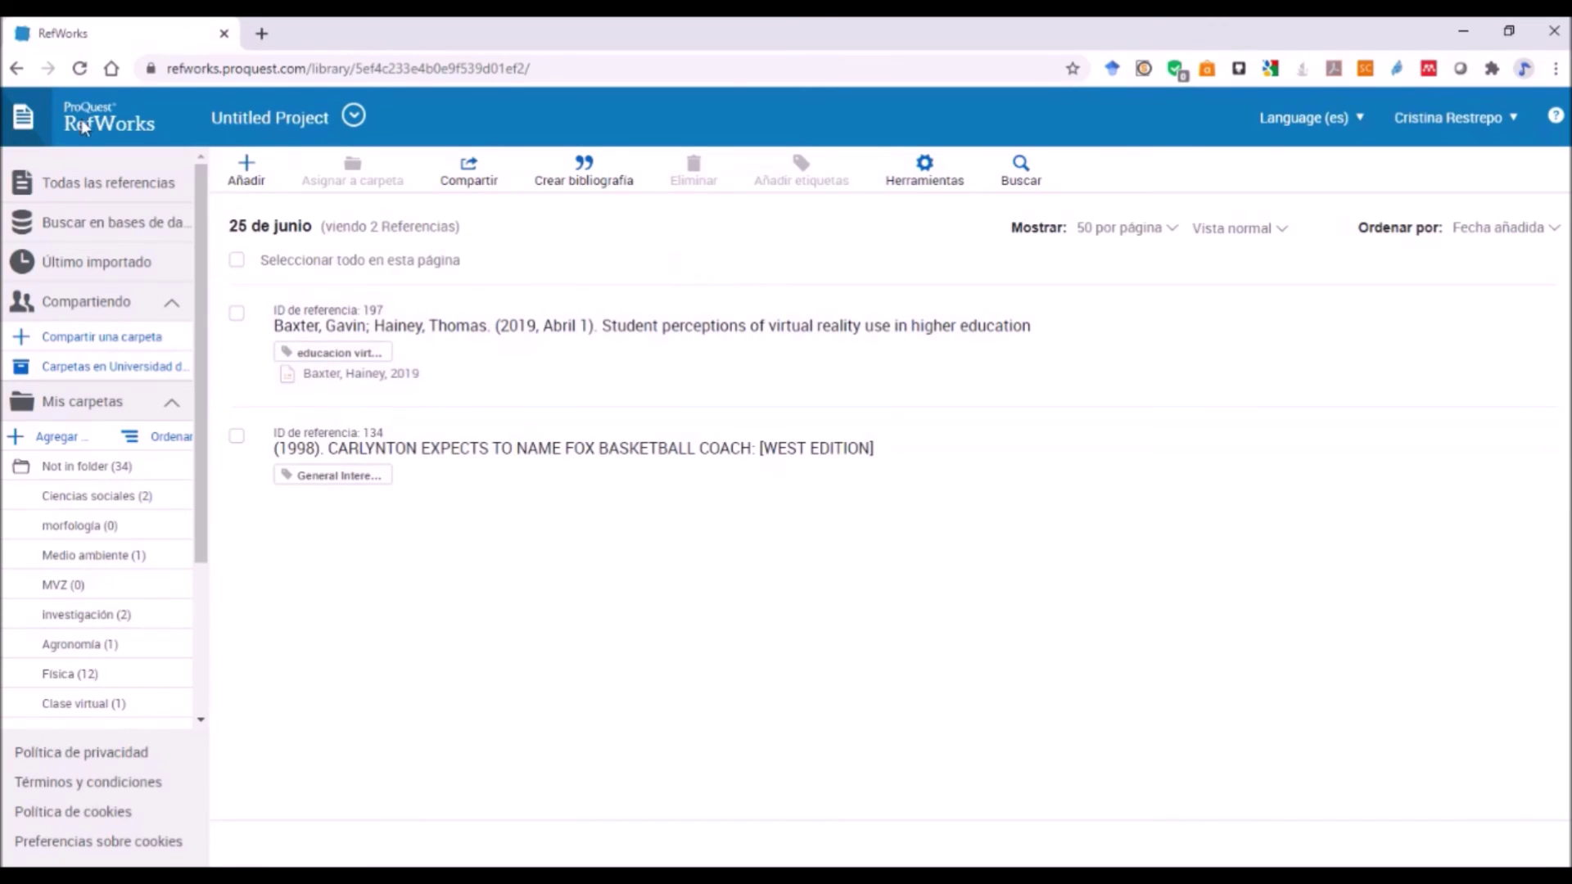
click(87, 178)
click(237, 436)
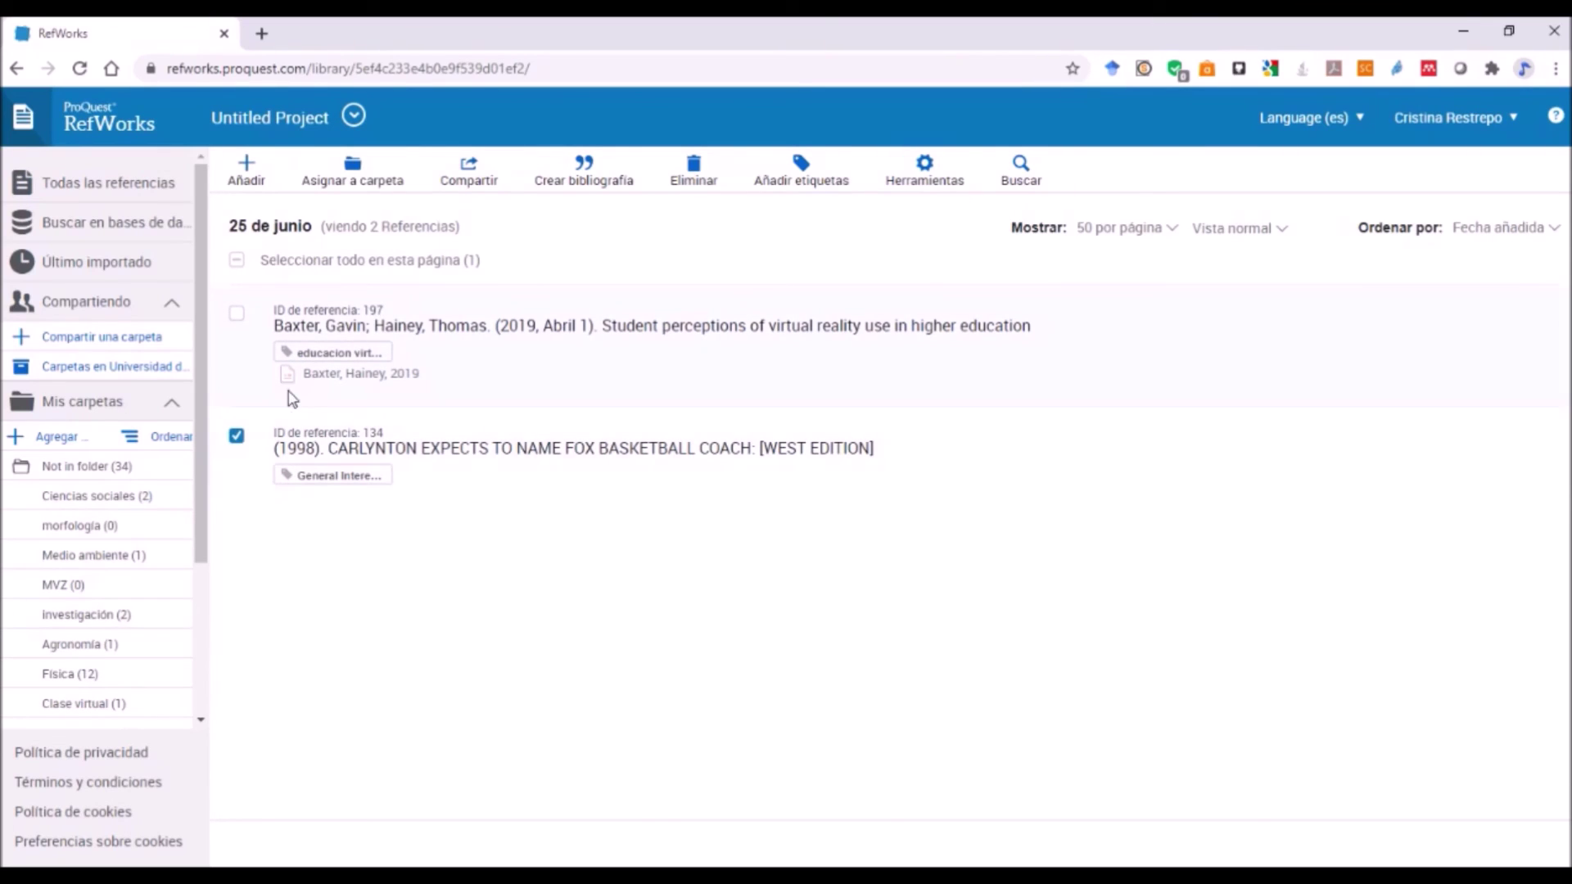
click(692, 176)
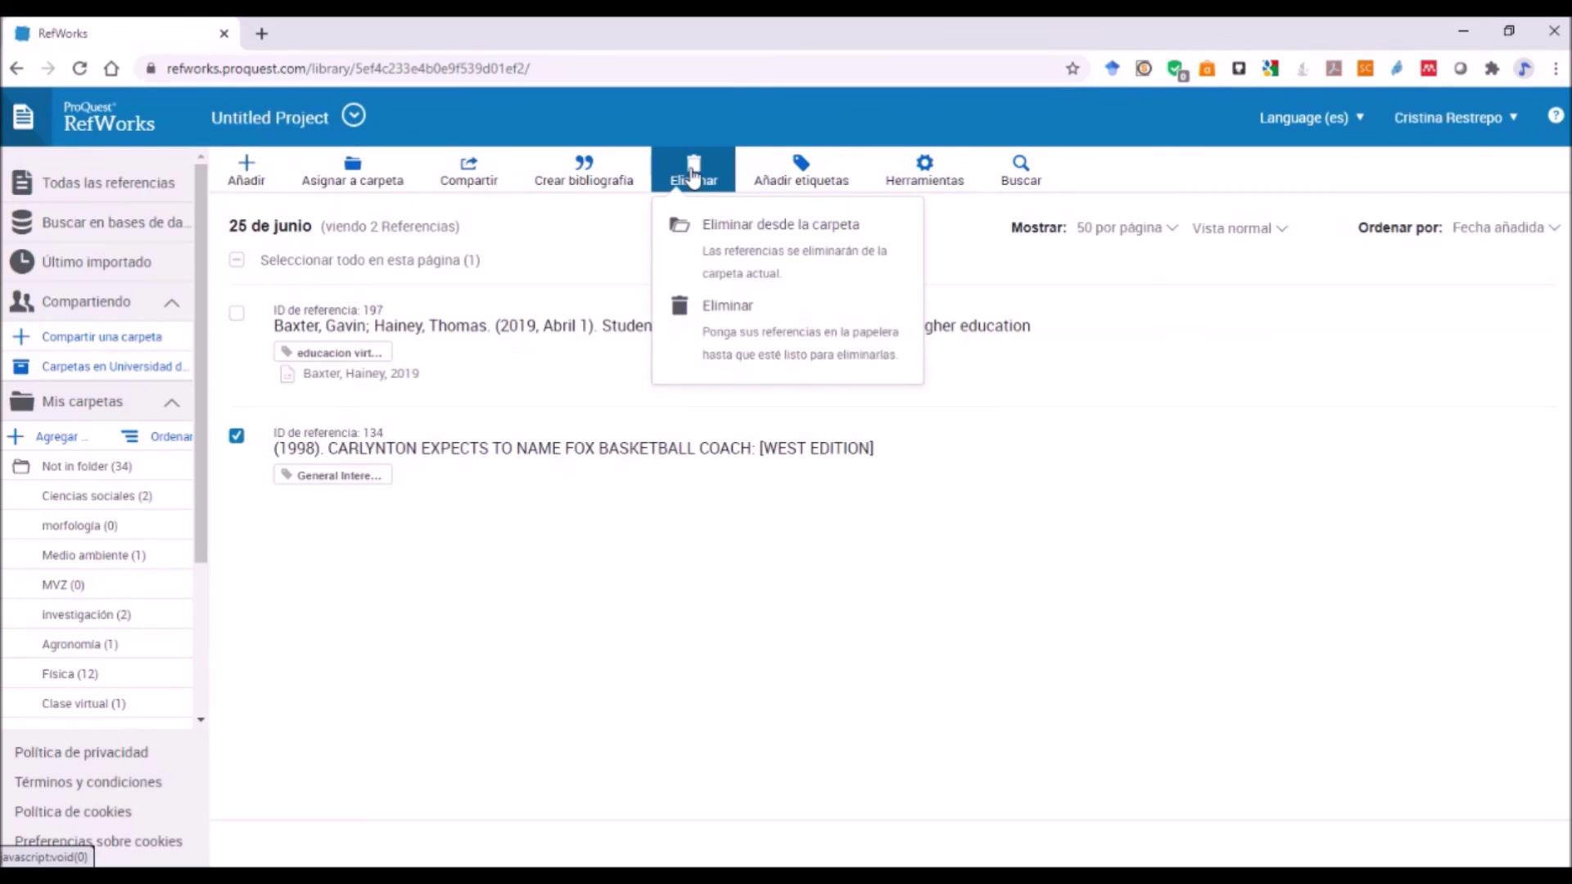
click(749, 316)
click(745, 305)
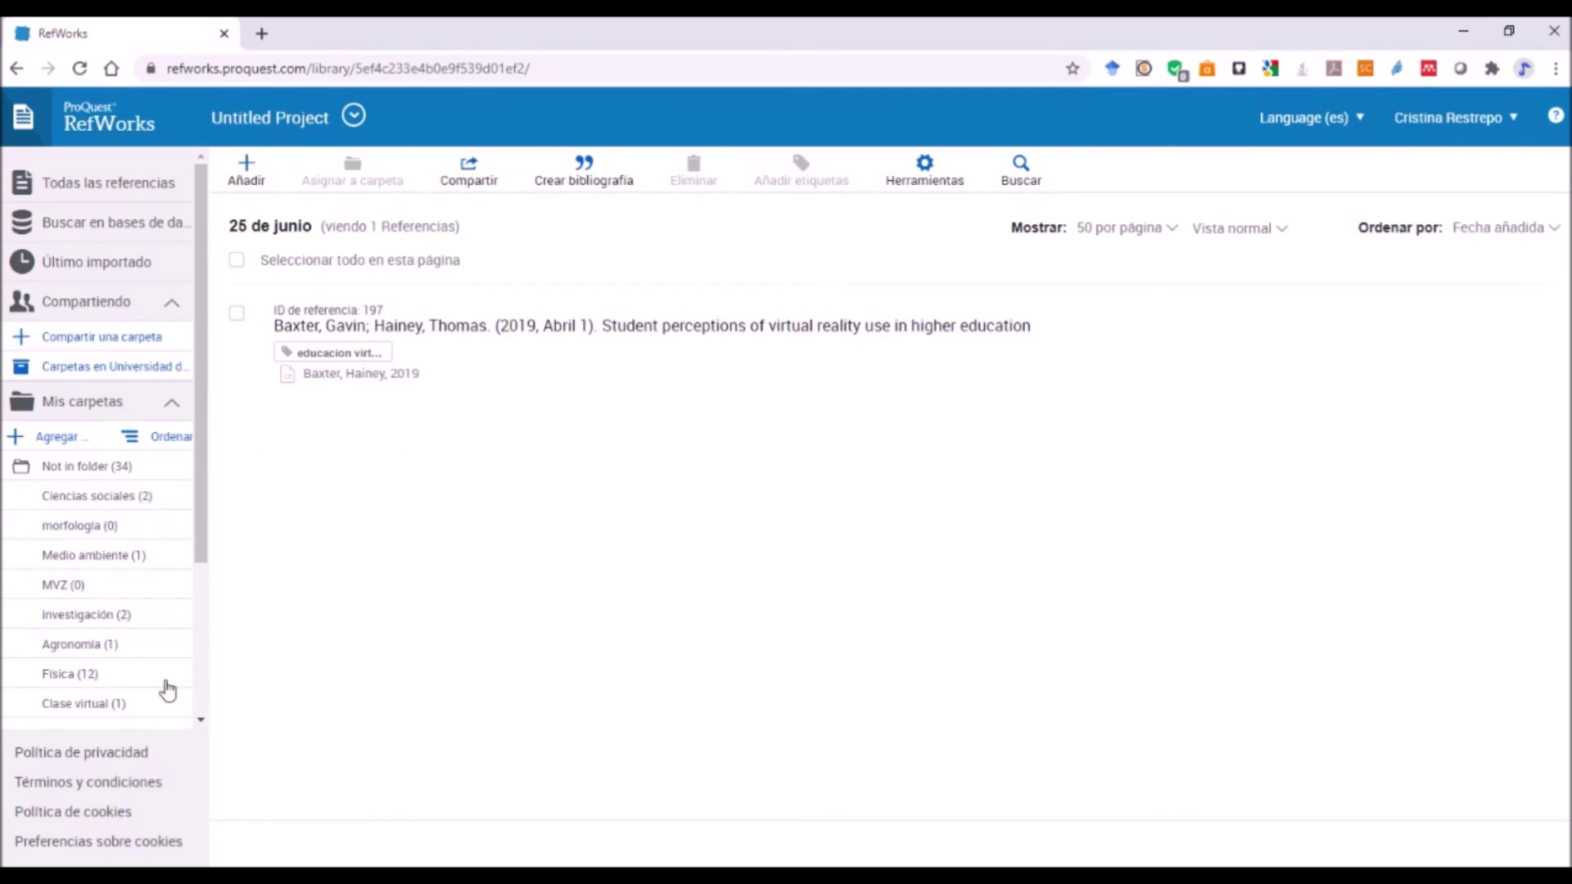
- Examine the sharing settings of the folder "25 de junio", including the public URL and e-mail invitation options, and close them
scroll(193, 573, down, 3)
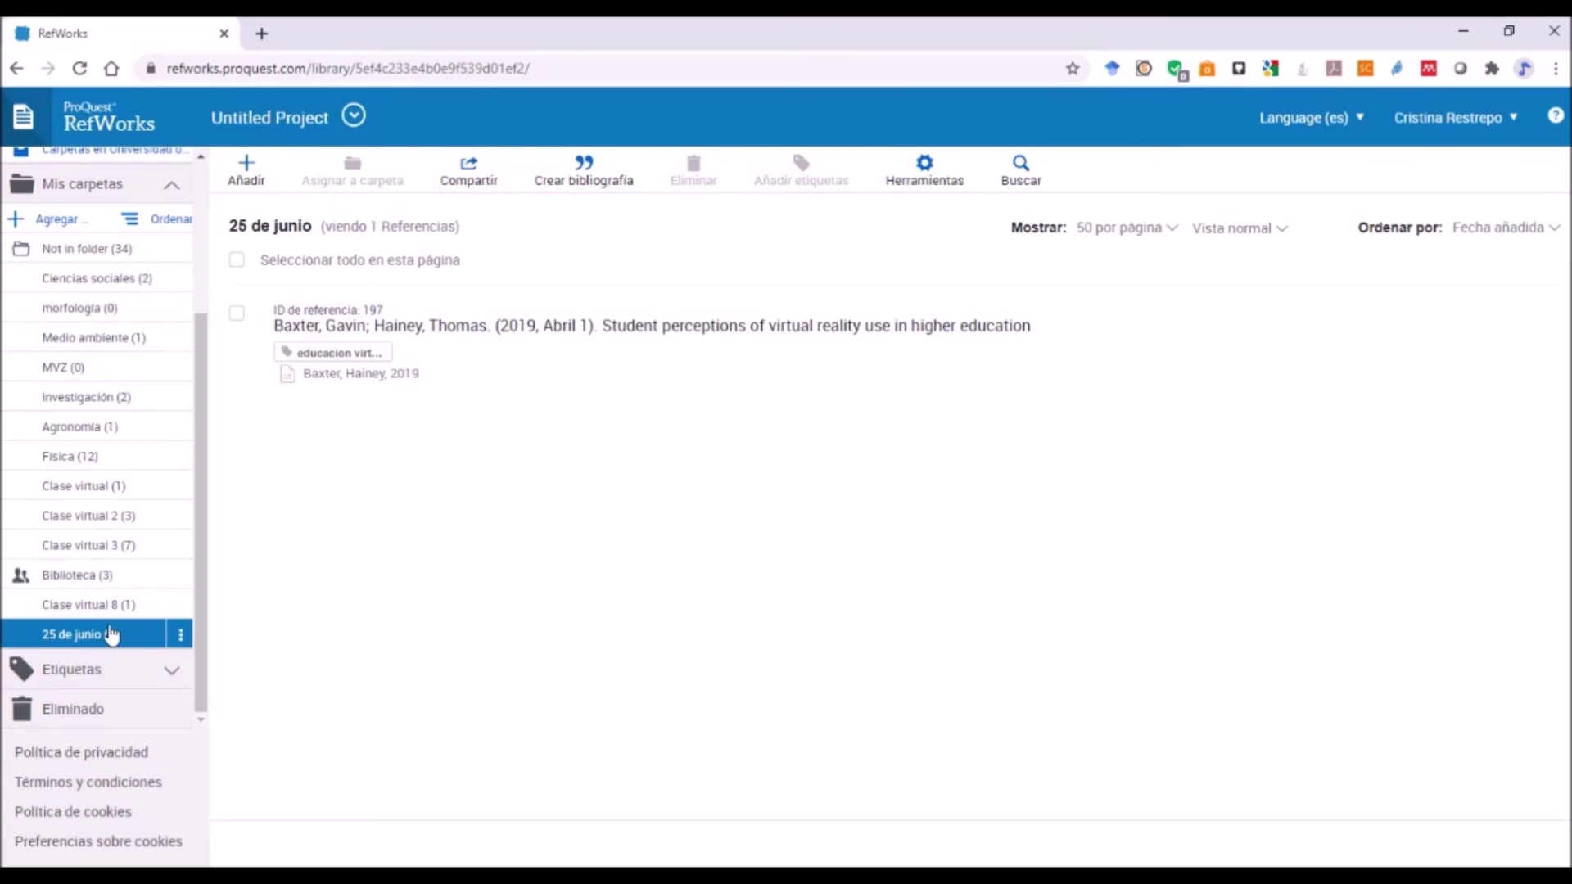
click(181, 636)
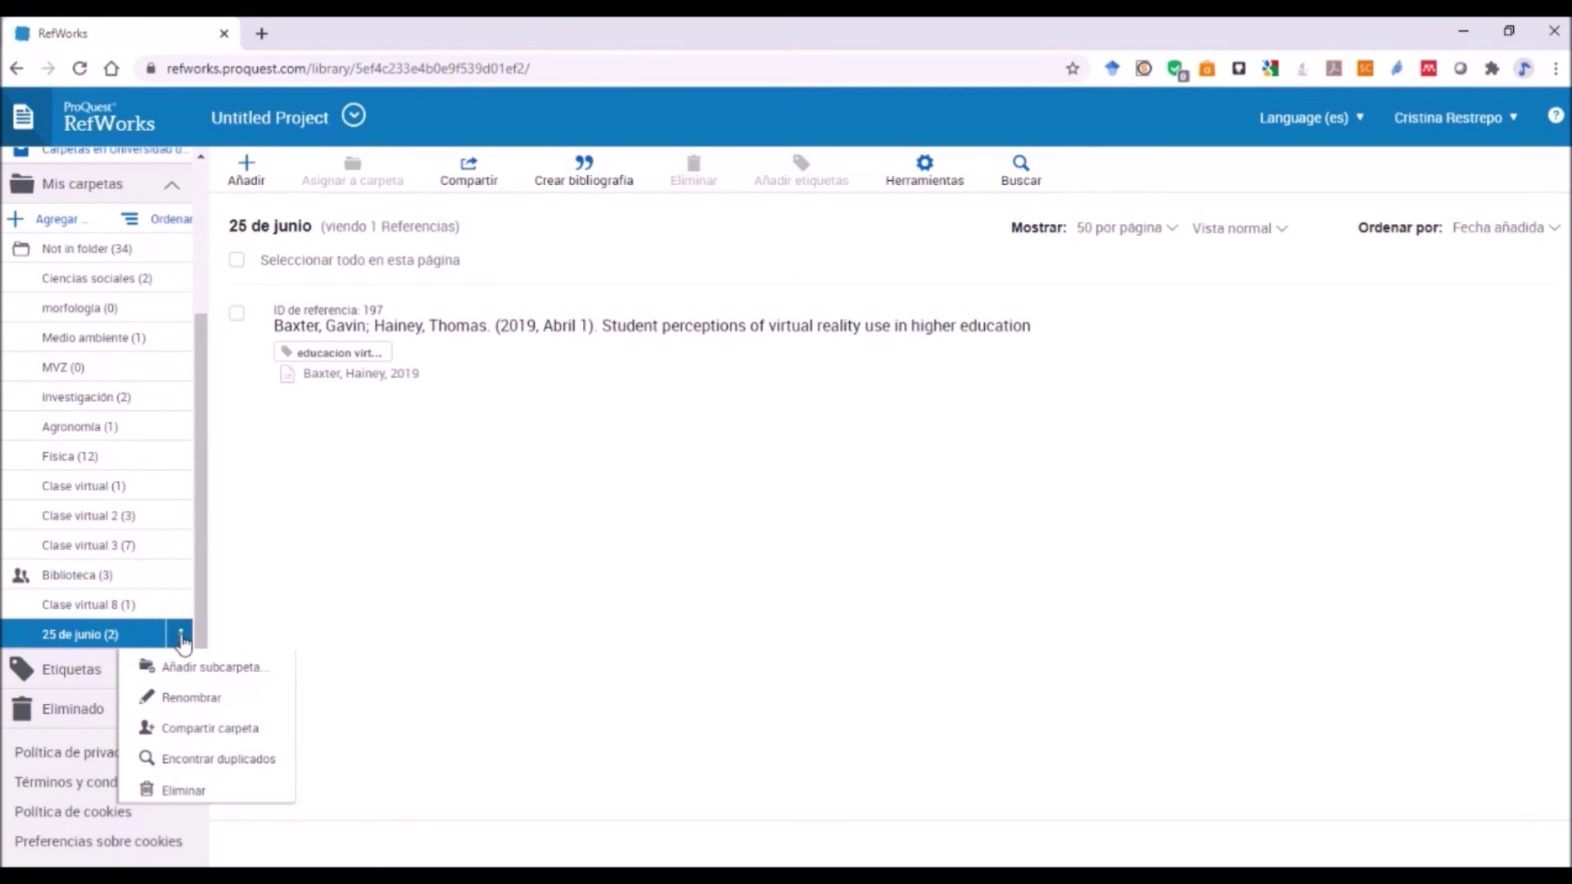
click(198, 734)
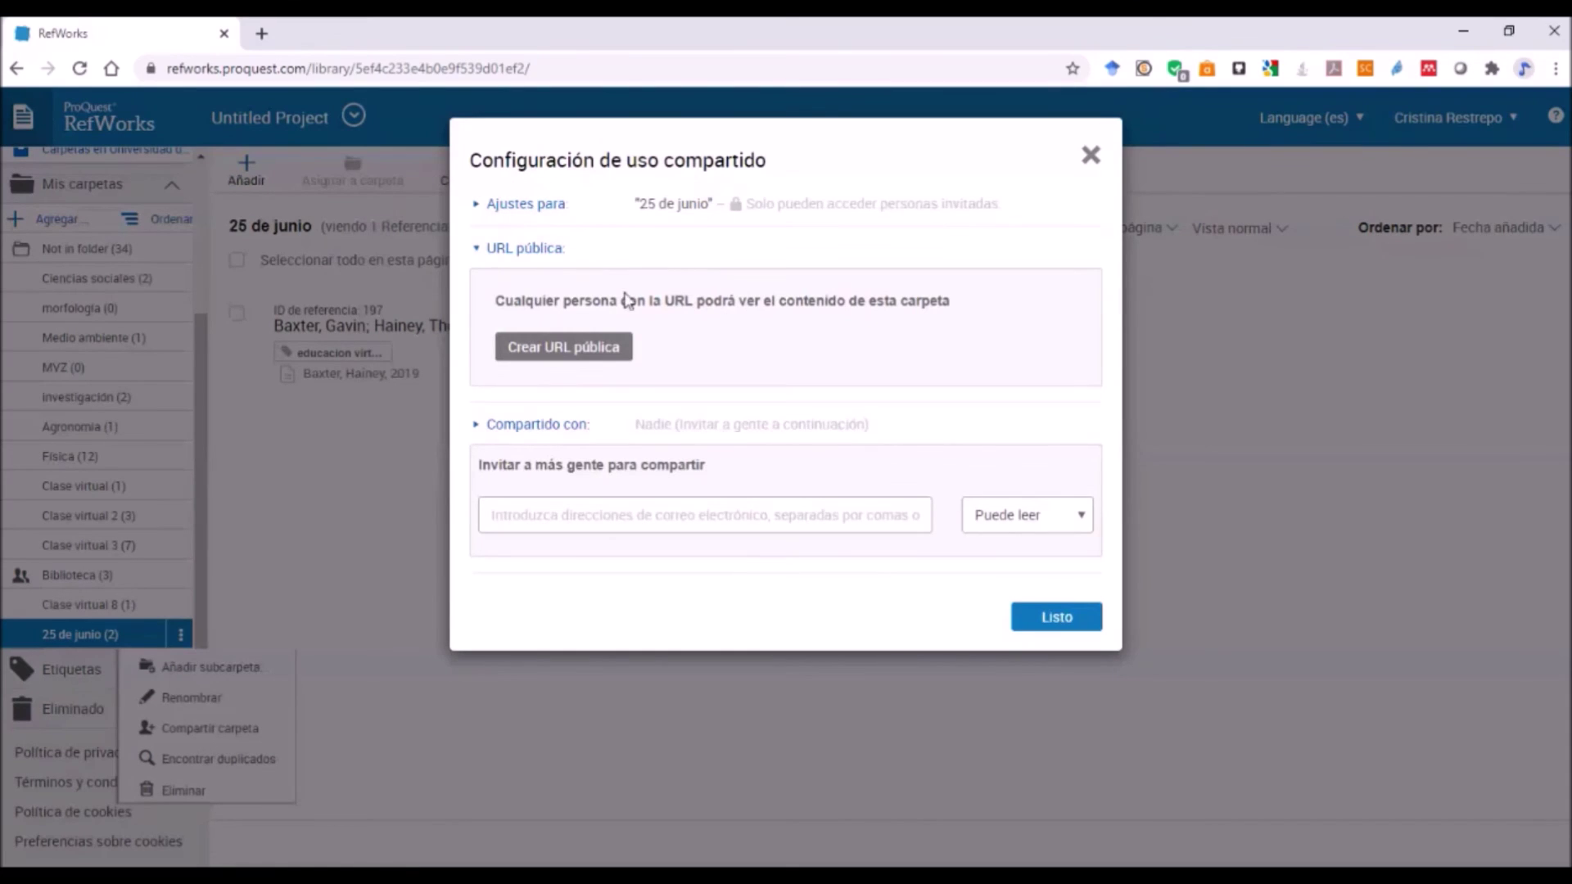
click(580, 360)
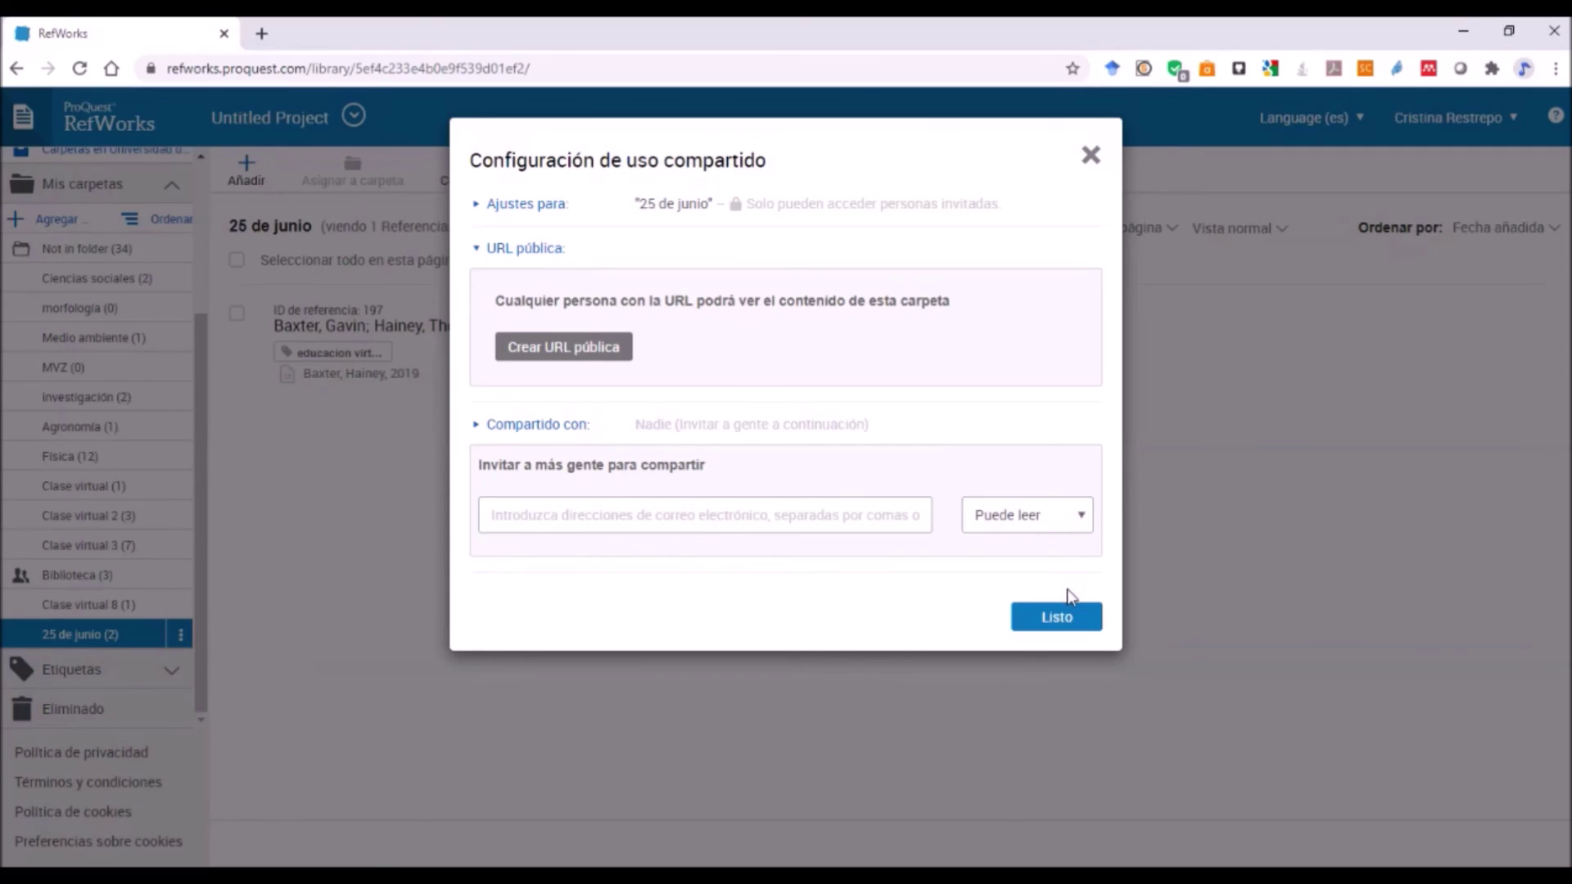
click(719, 514)
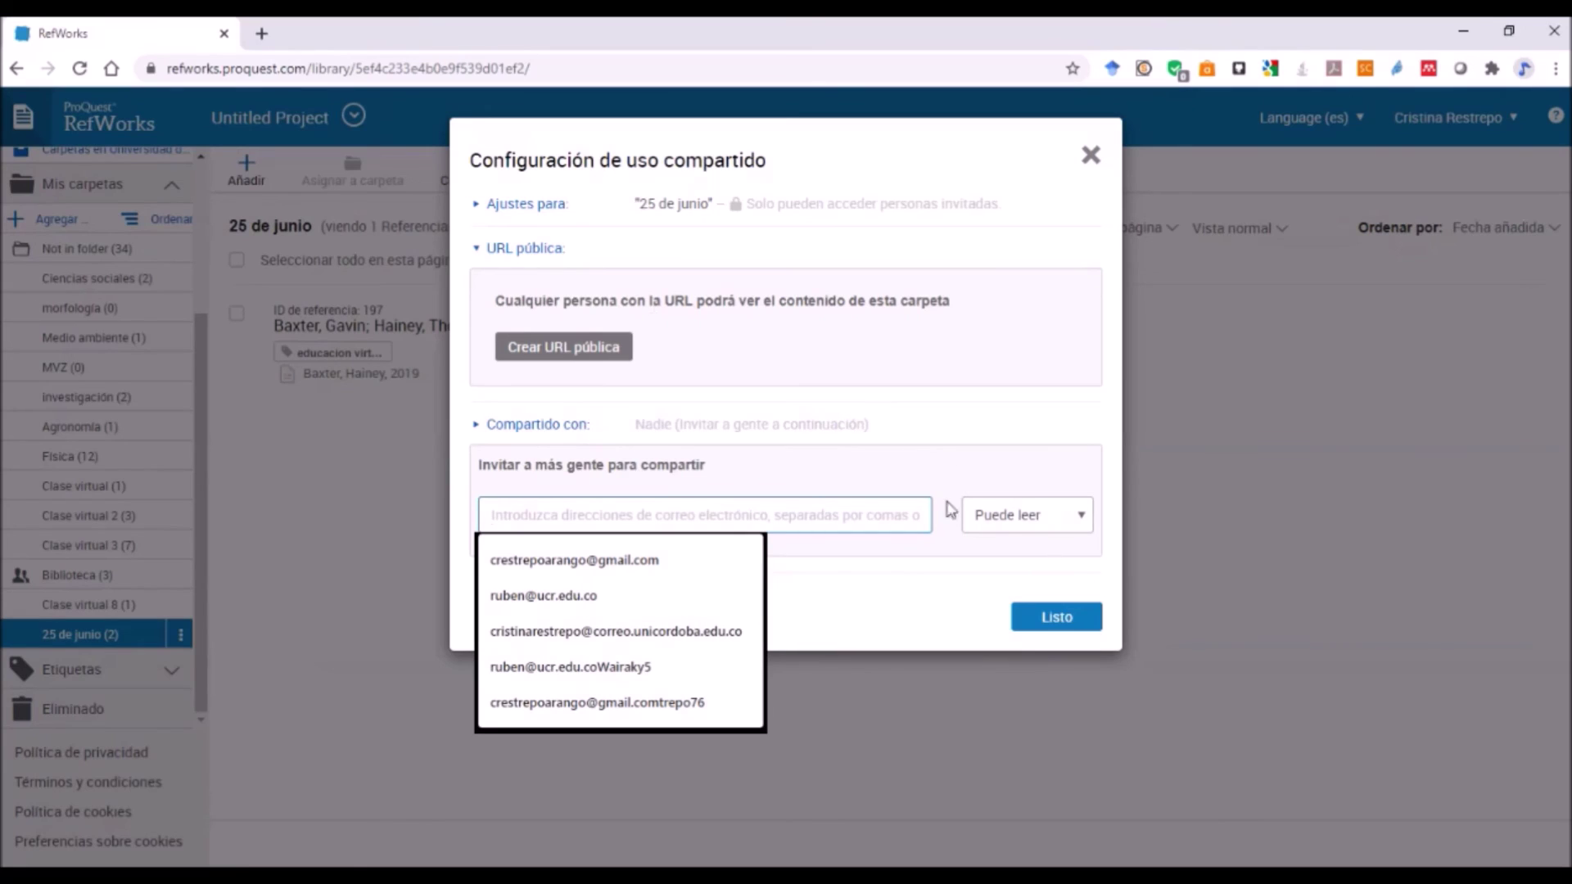
click(1089, 158)
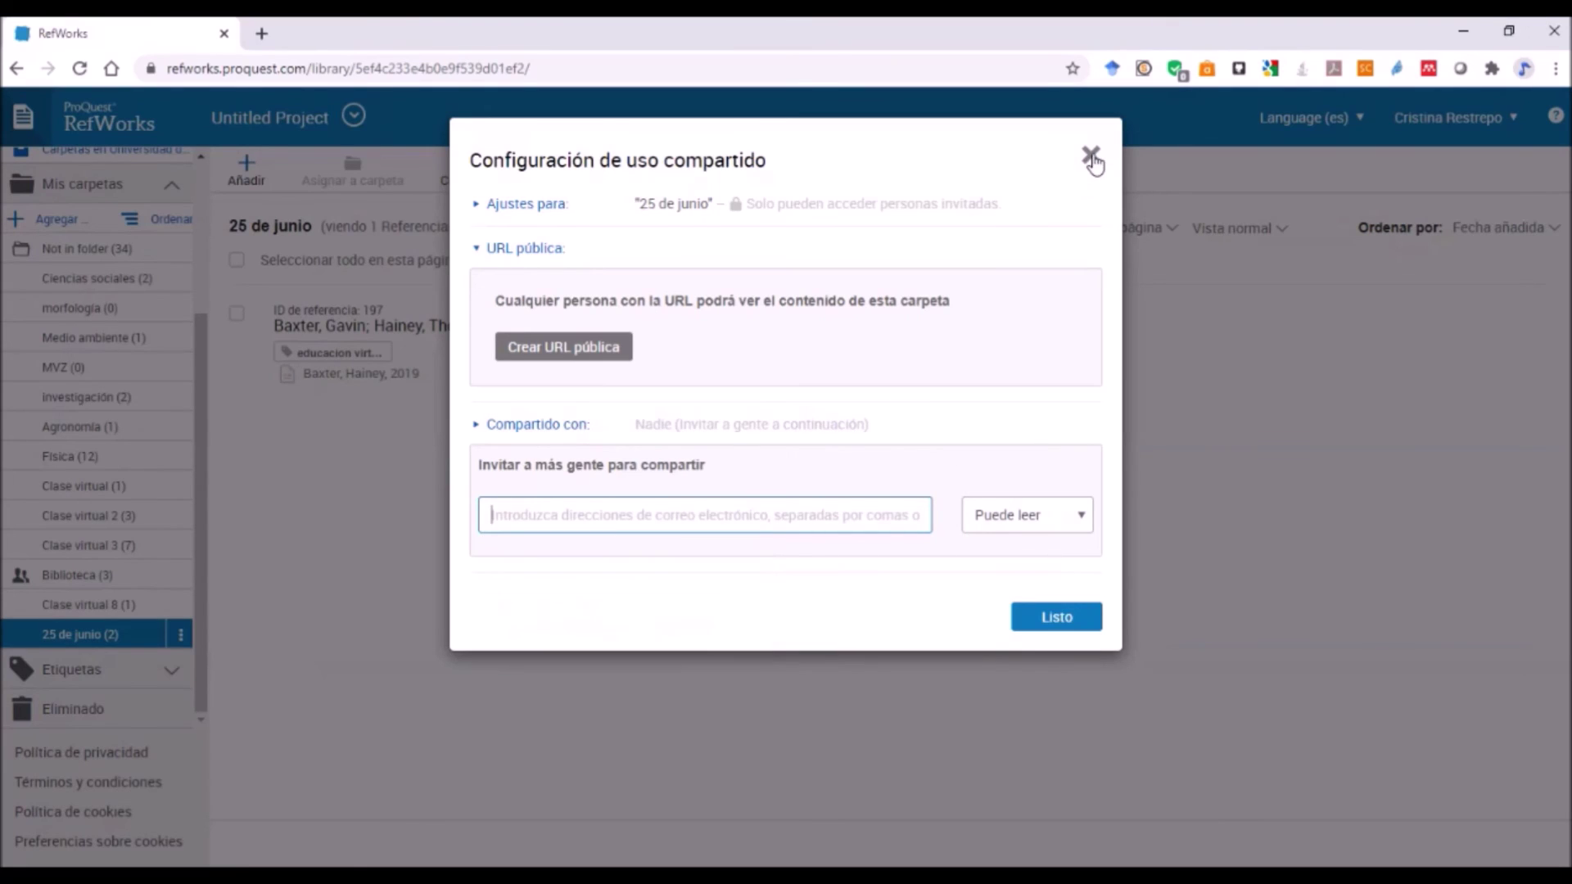
click(1088, 160)
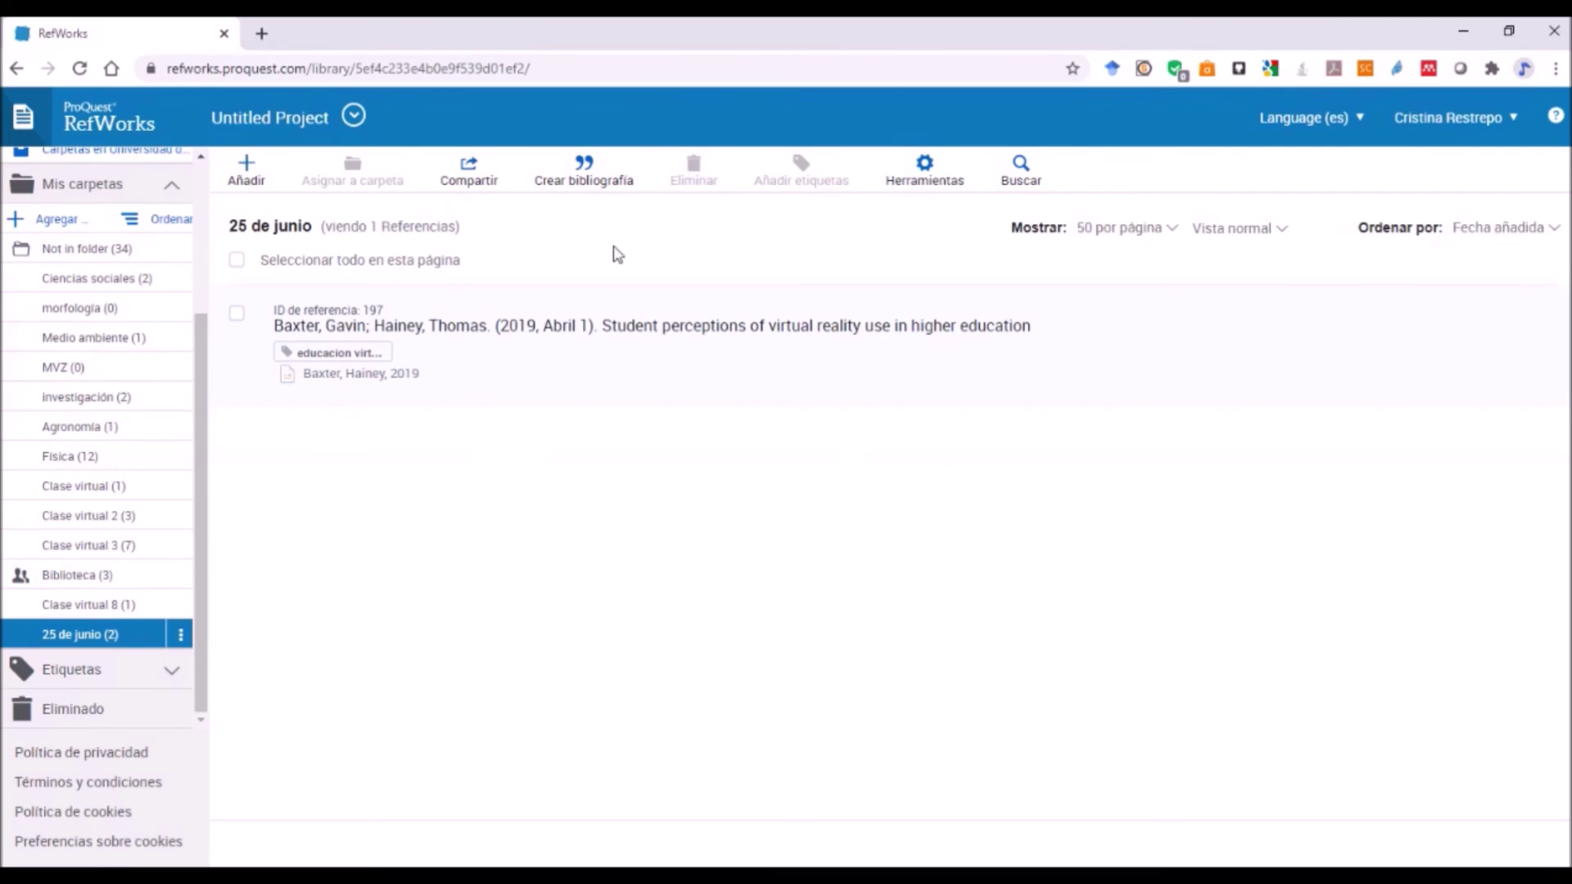
- Start a new manually entered reference in the folder "25 de junio" and set its reference type to Libro
click(246, 173)
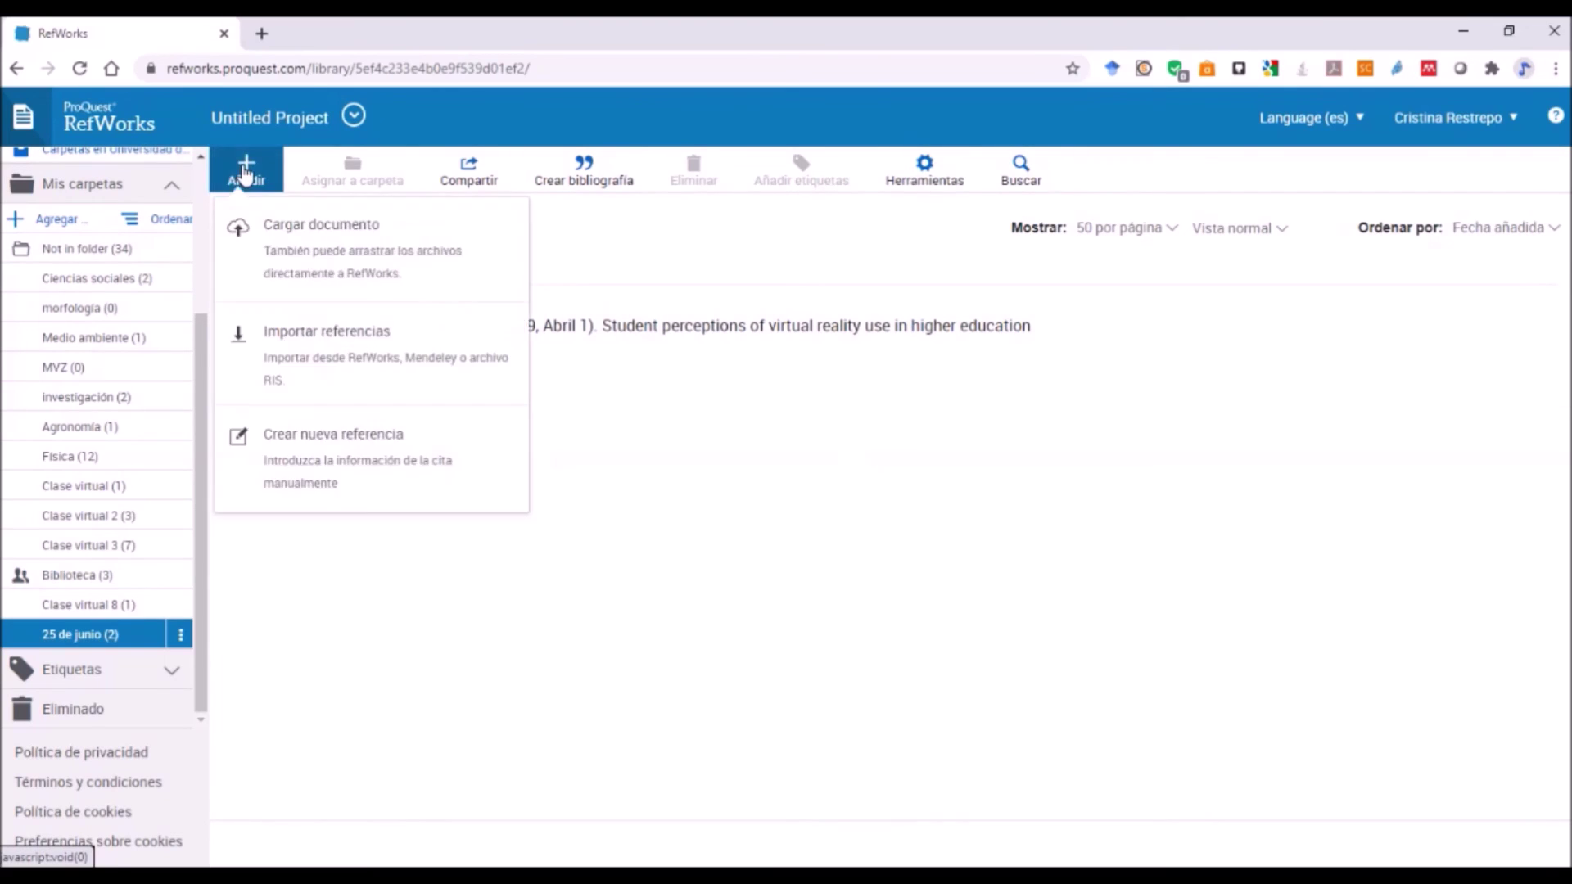
click(319, 459)
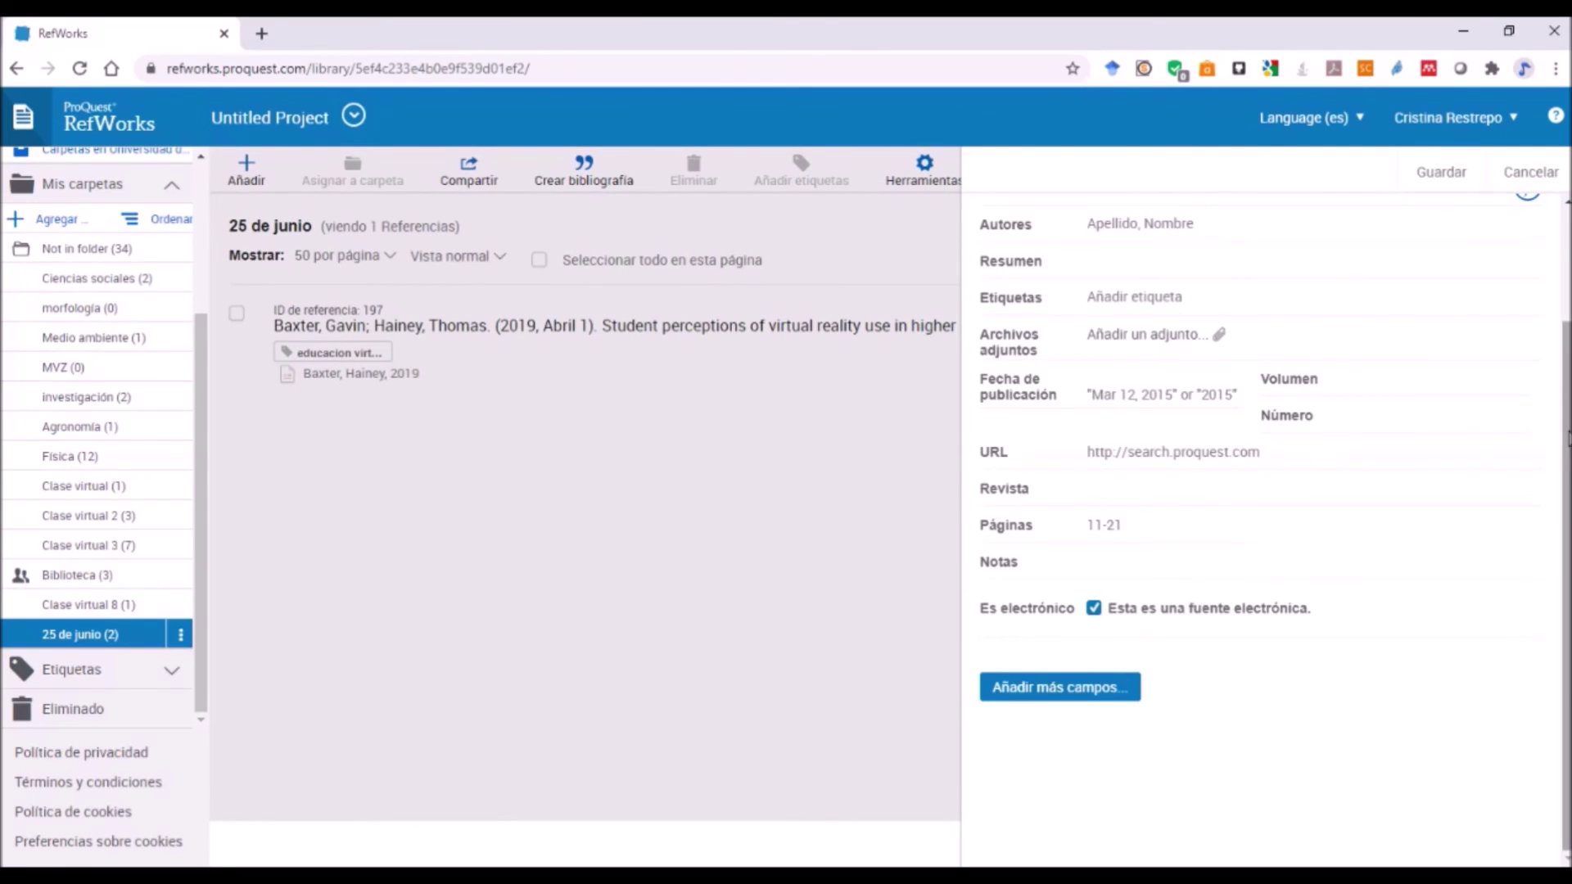
scroll(1274, 417, up, 3)
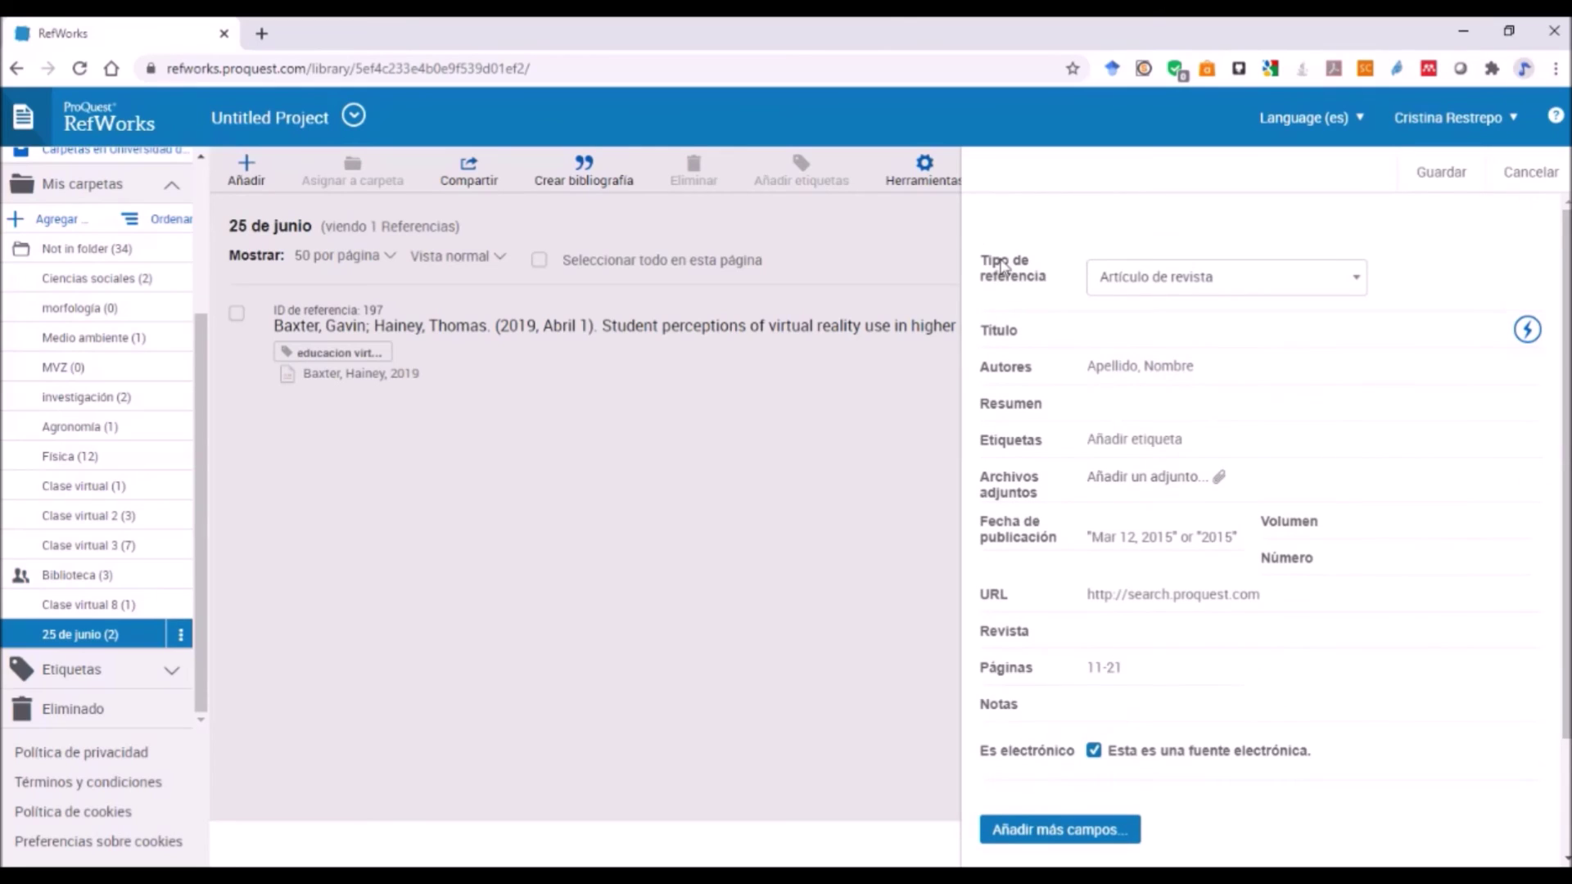
click(1199, 278)
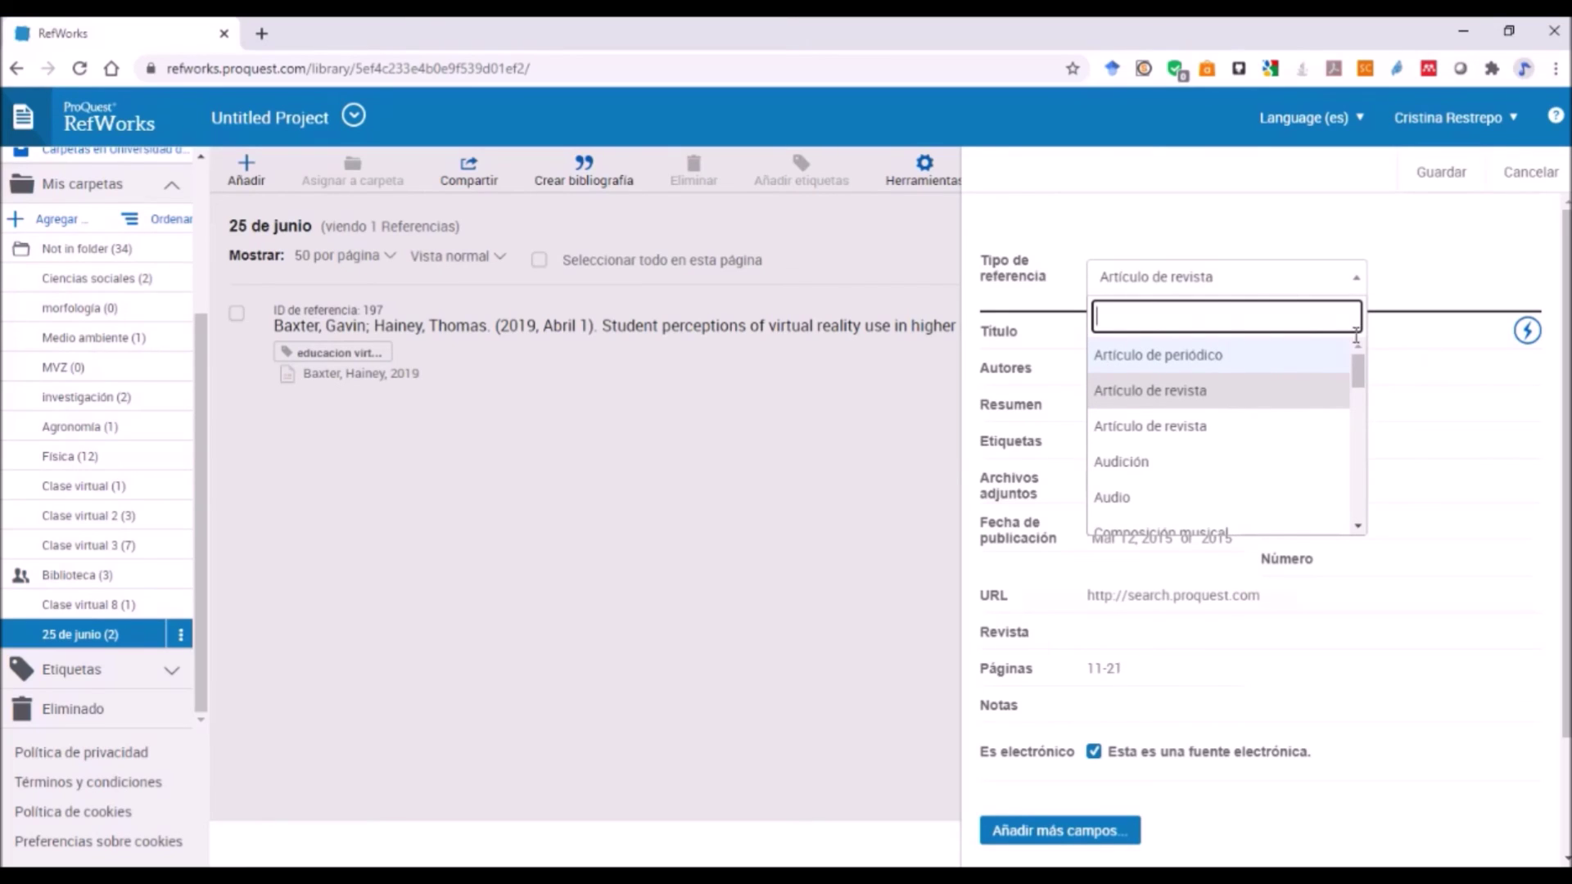
click(1152, 347)
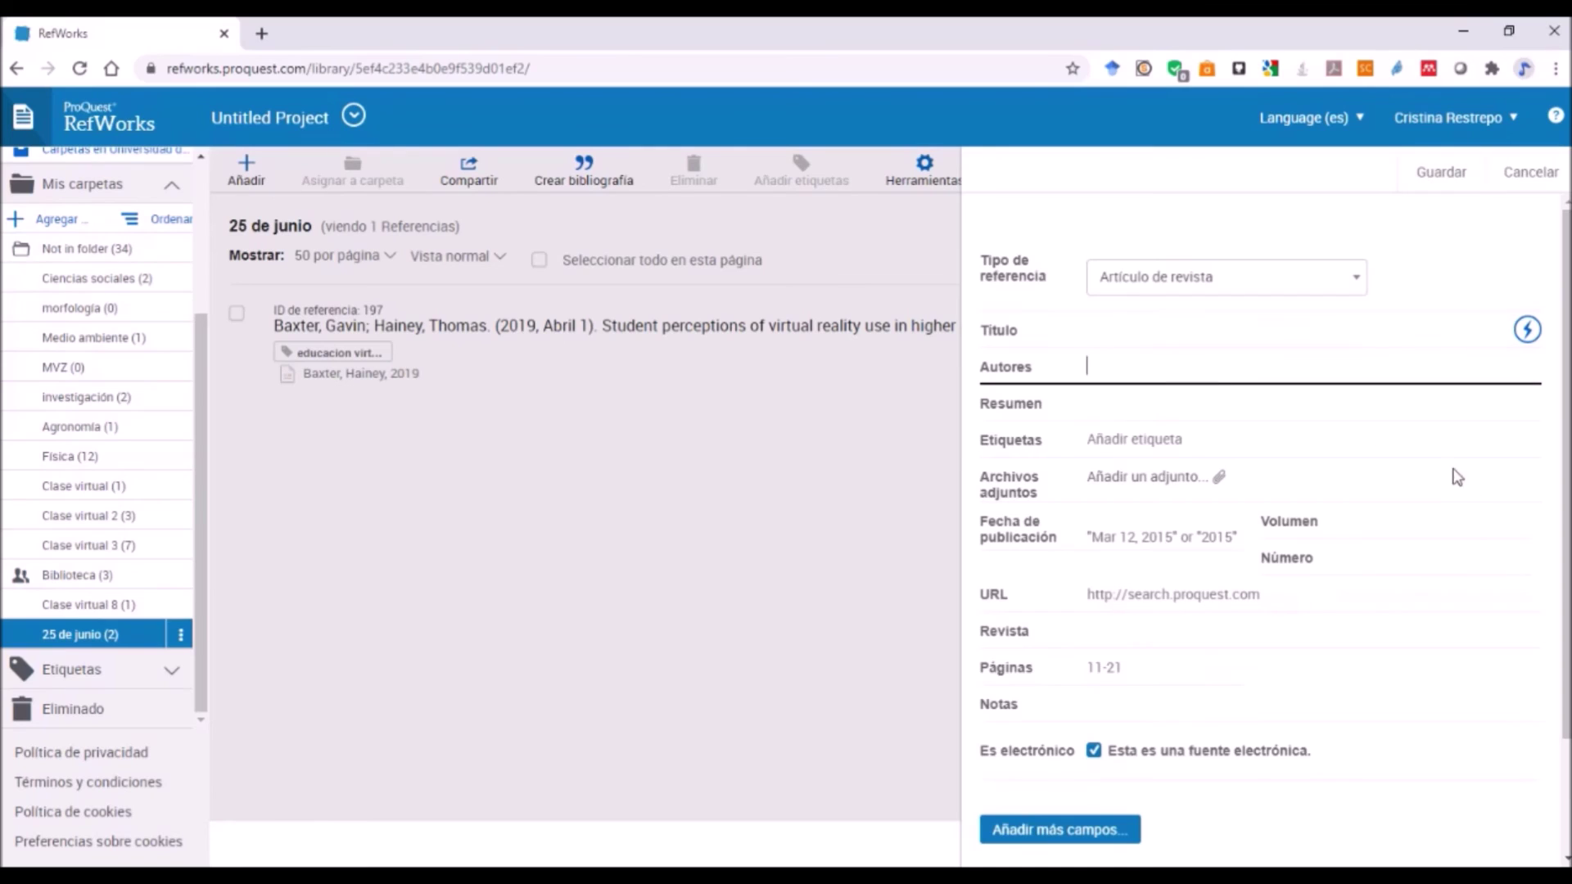
scroll(1322, 434, down, 2)
scroll(1324, 438, up, 2)
click(1251, 291)
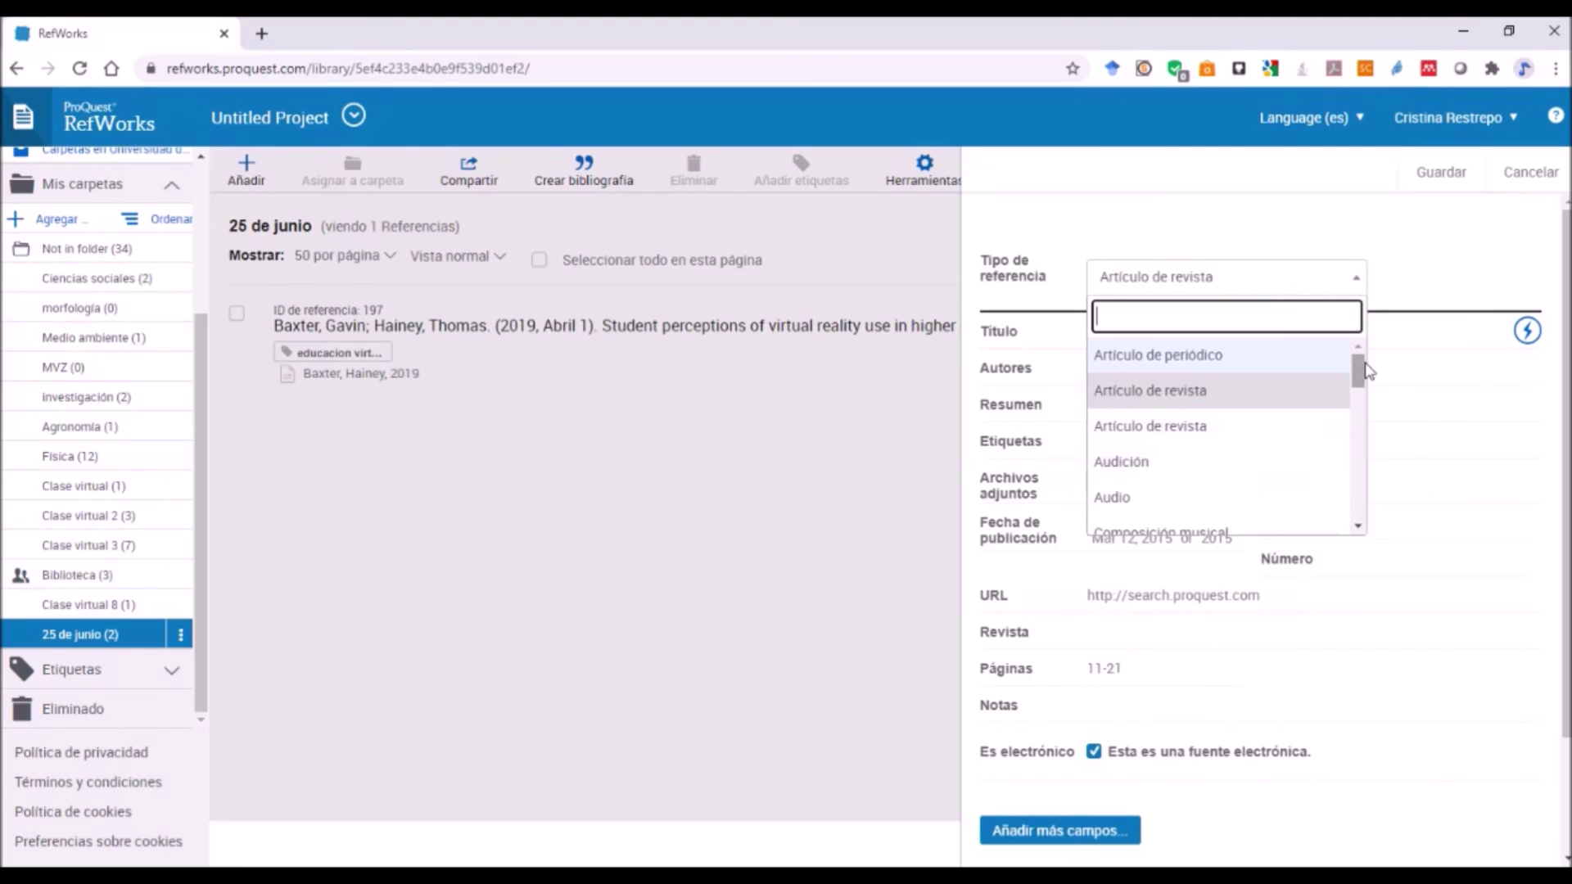
drag(1363, 373, 1355, 429)
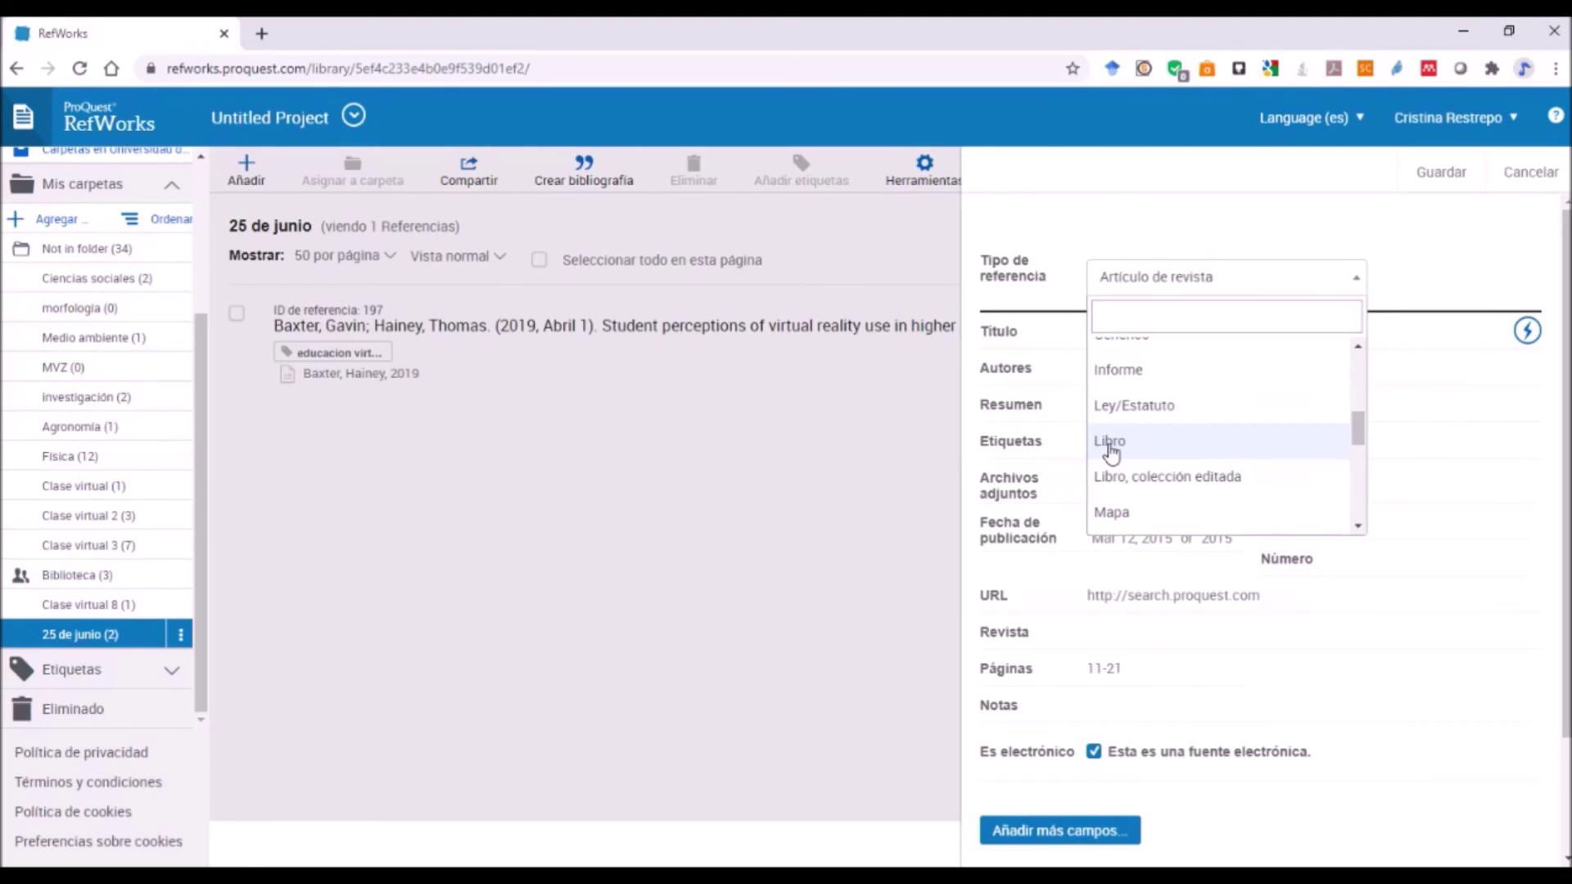
click(1110, 442)
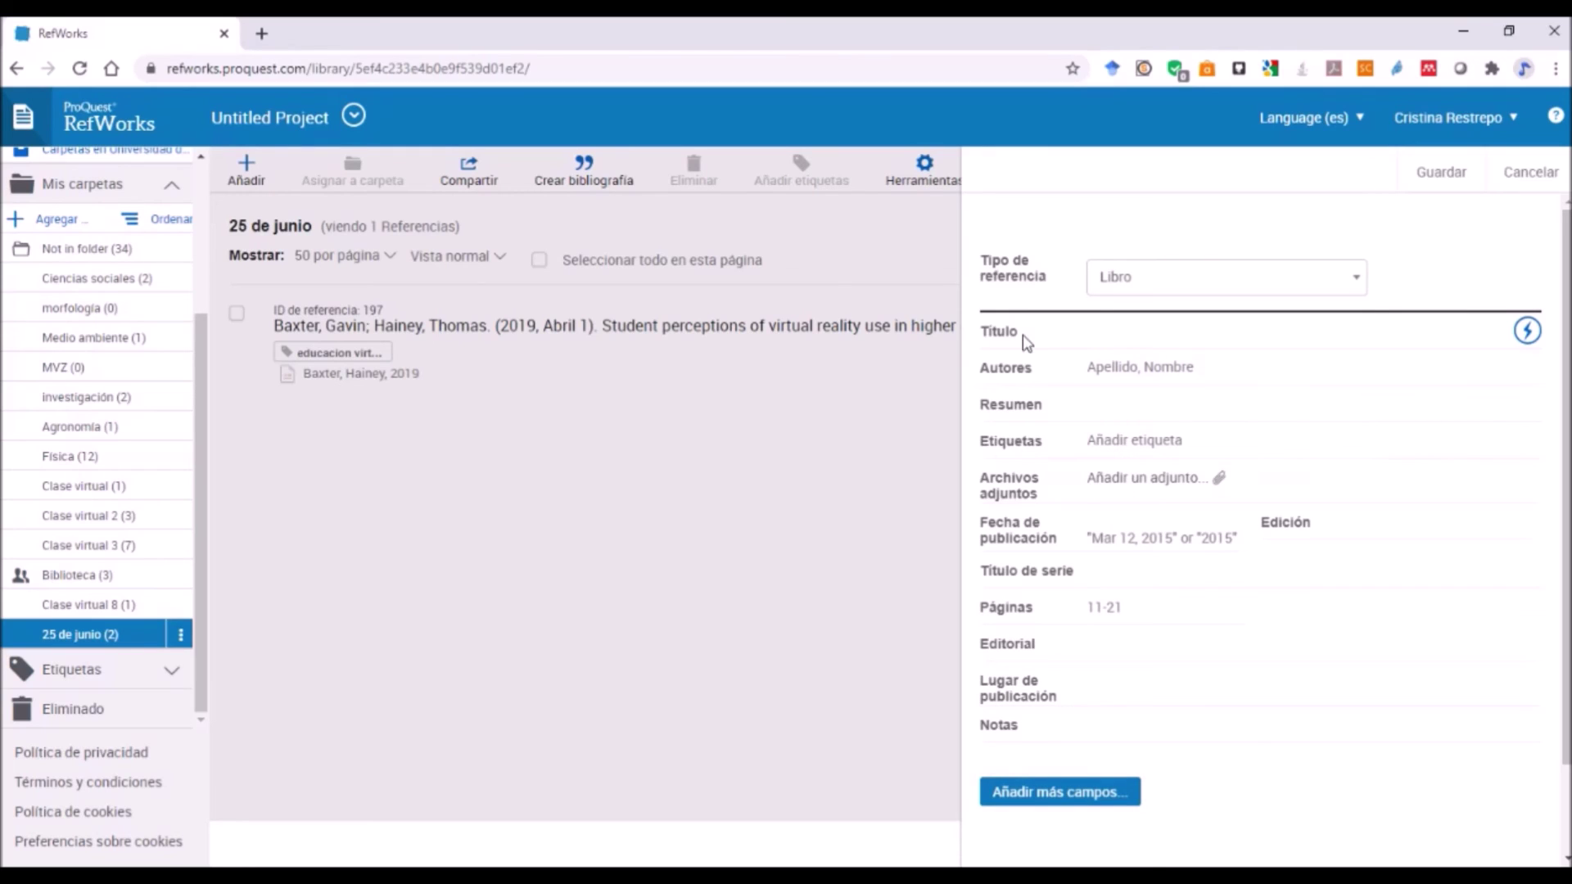
- Title the new book reference "Cien años de soledad" and start its Autores entry
click(1116, 334)
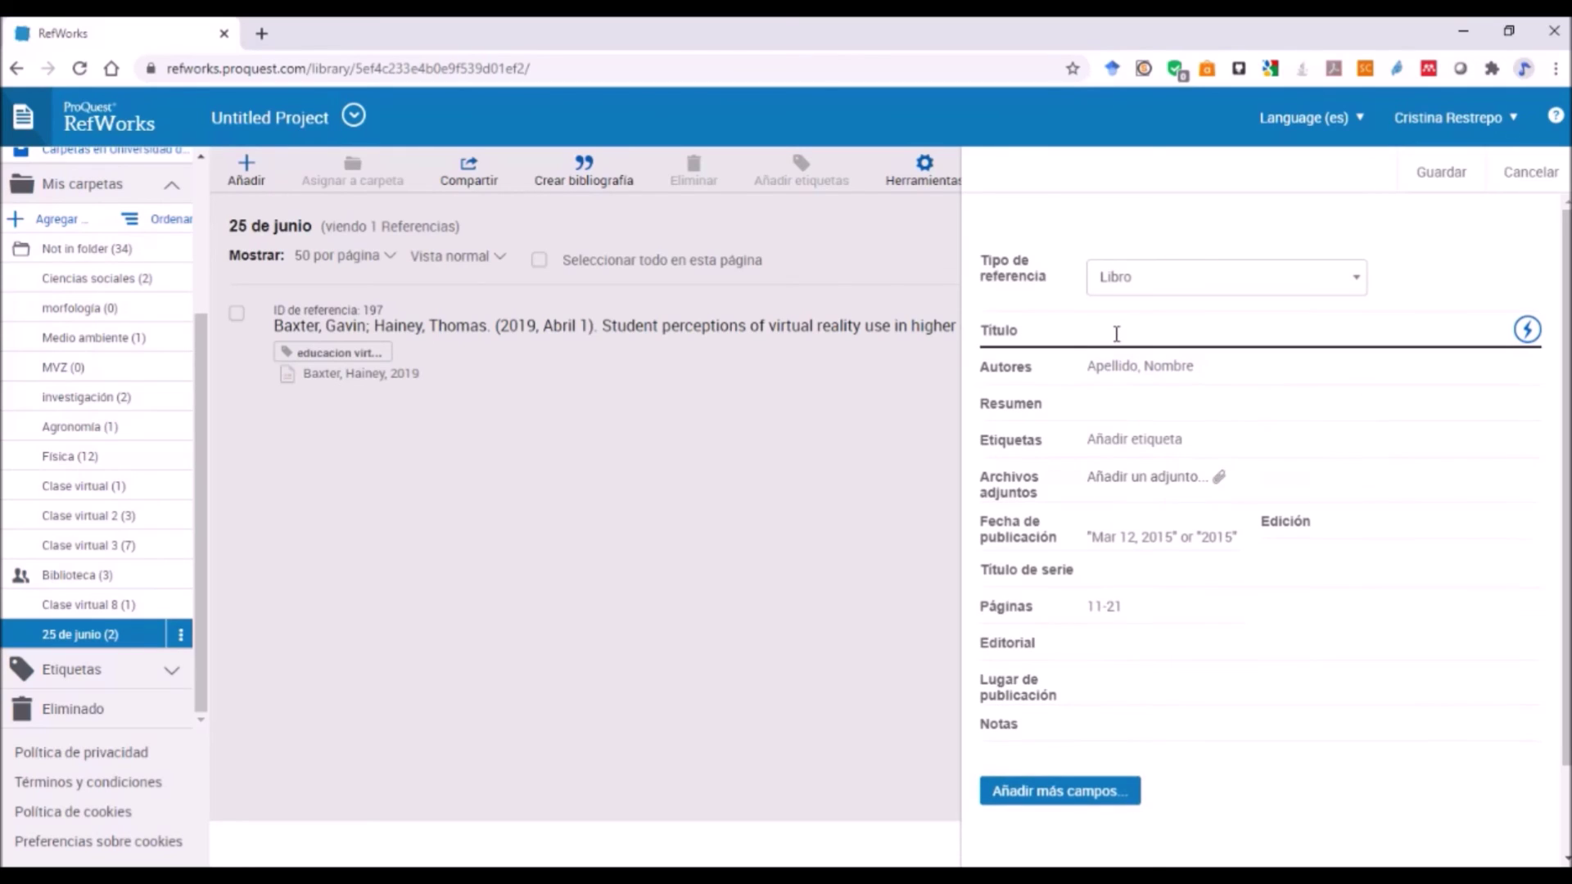
text(Cien años de soledad)
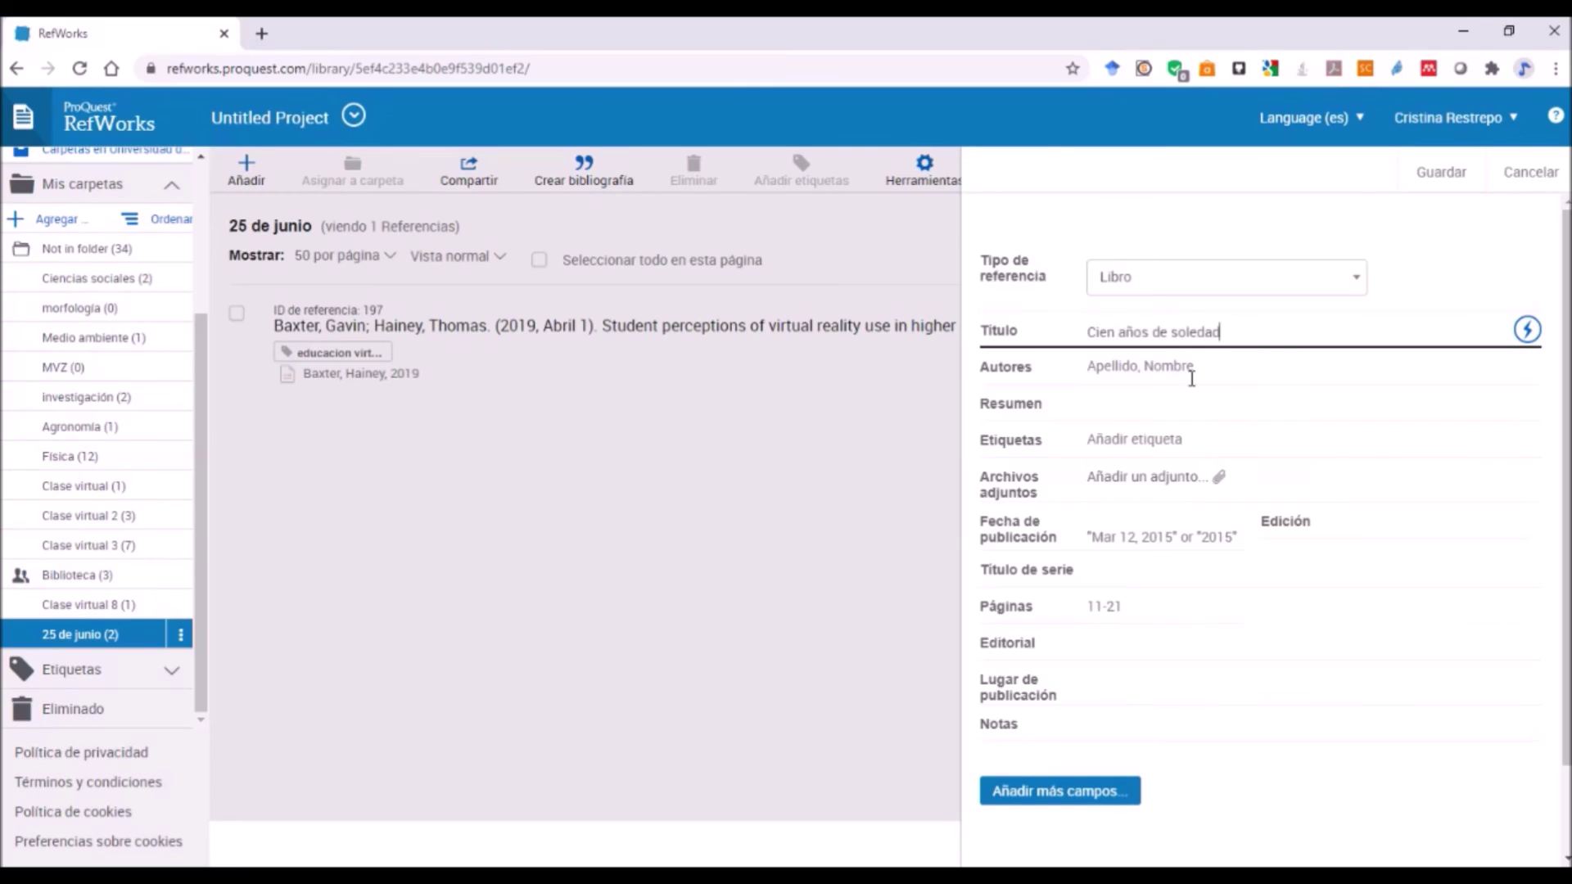
click(1148, 366)
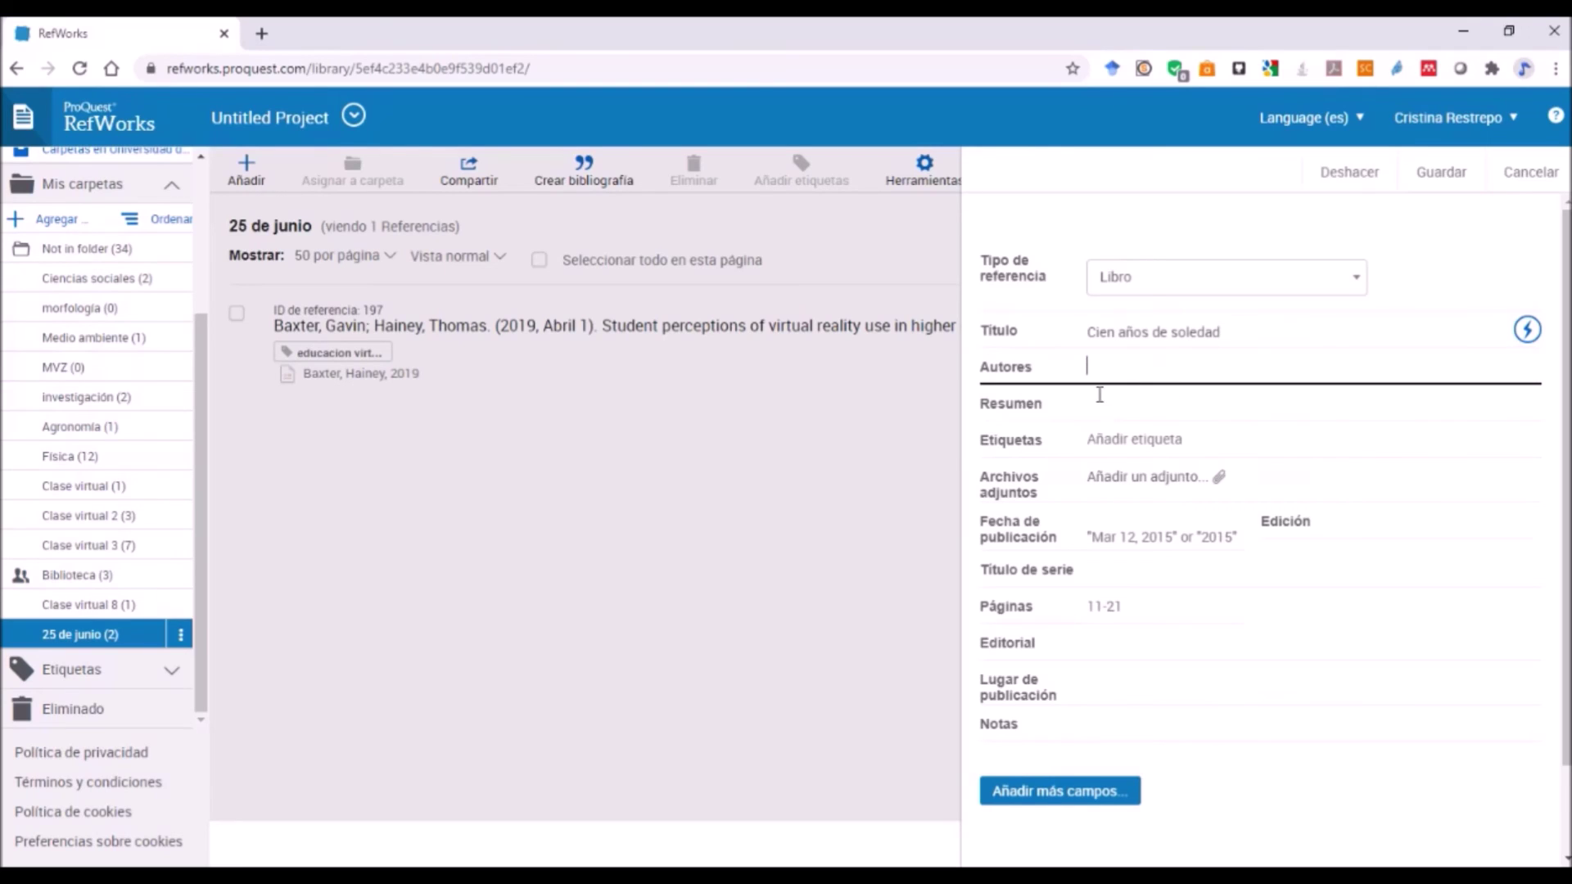
click(1048, 385)
text(García Márquez)
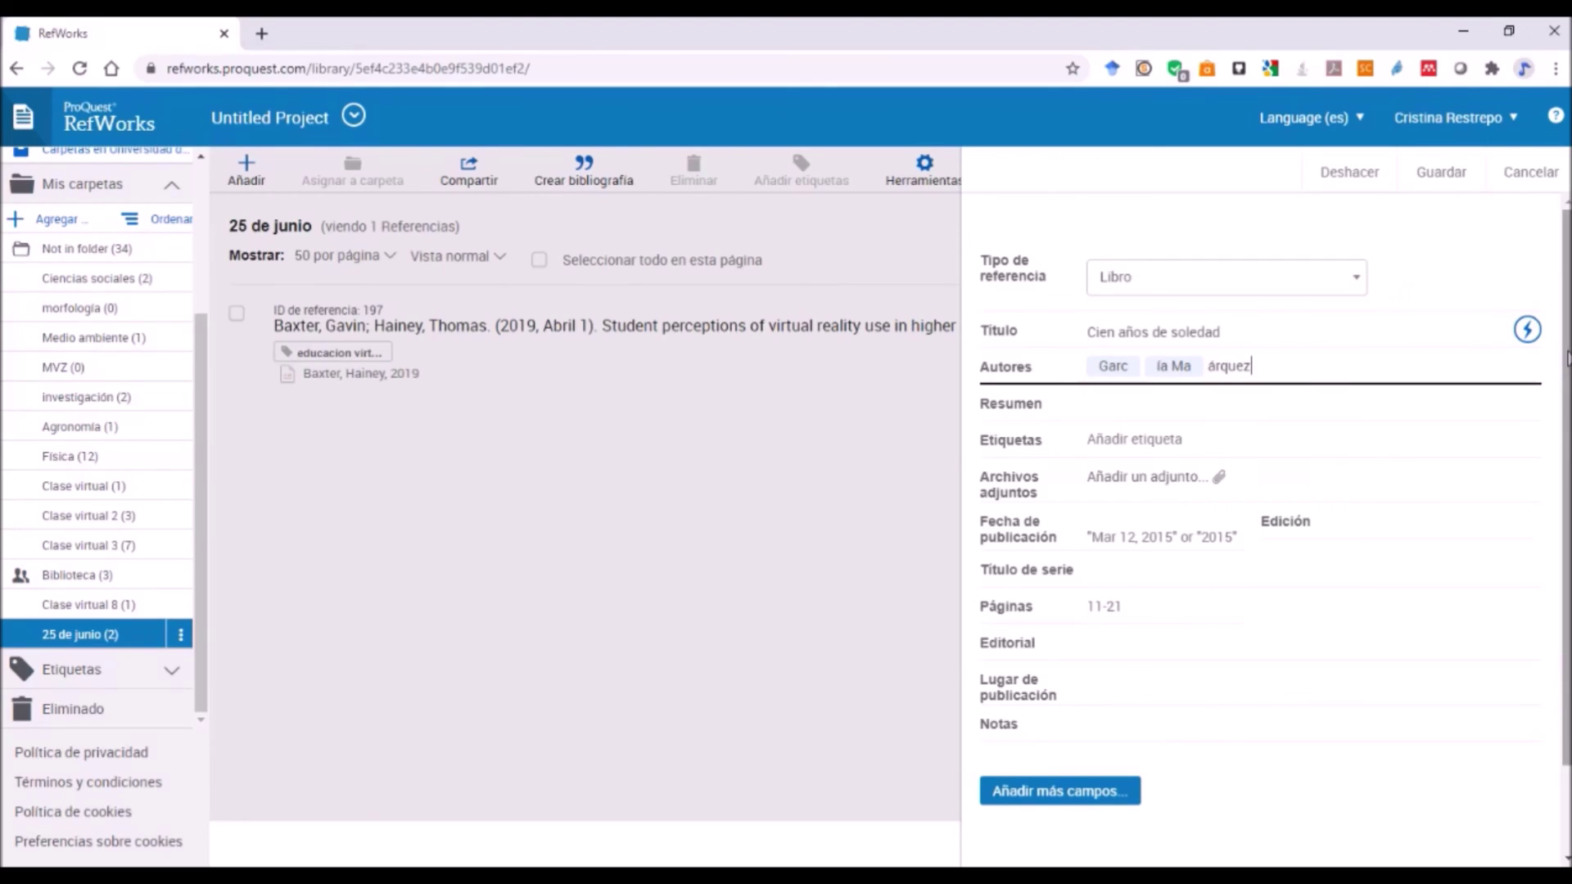
key(BackSpace)
key(BackSpace)
key(BackSpace)
key(BackSpace)
key(BackSpace)
key(BackSpace)
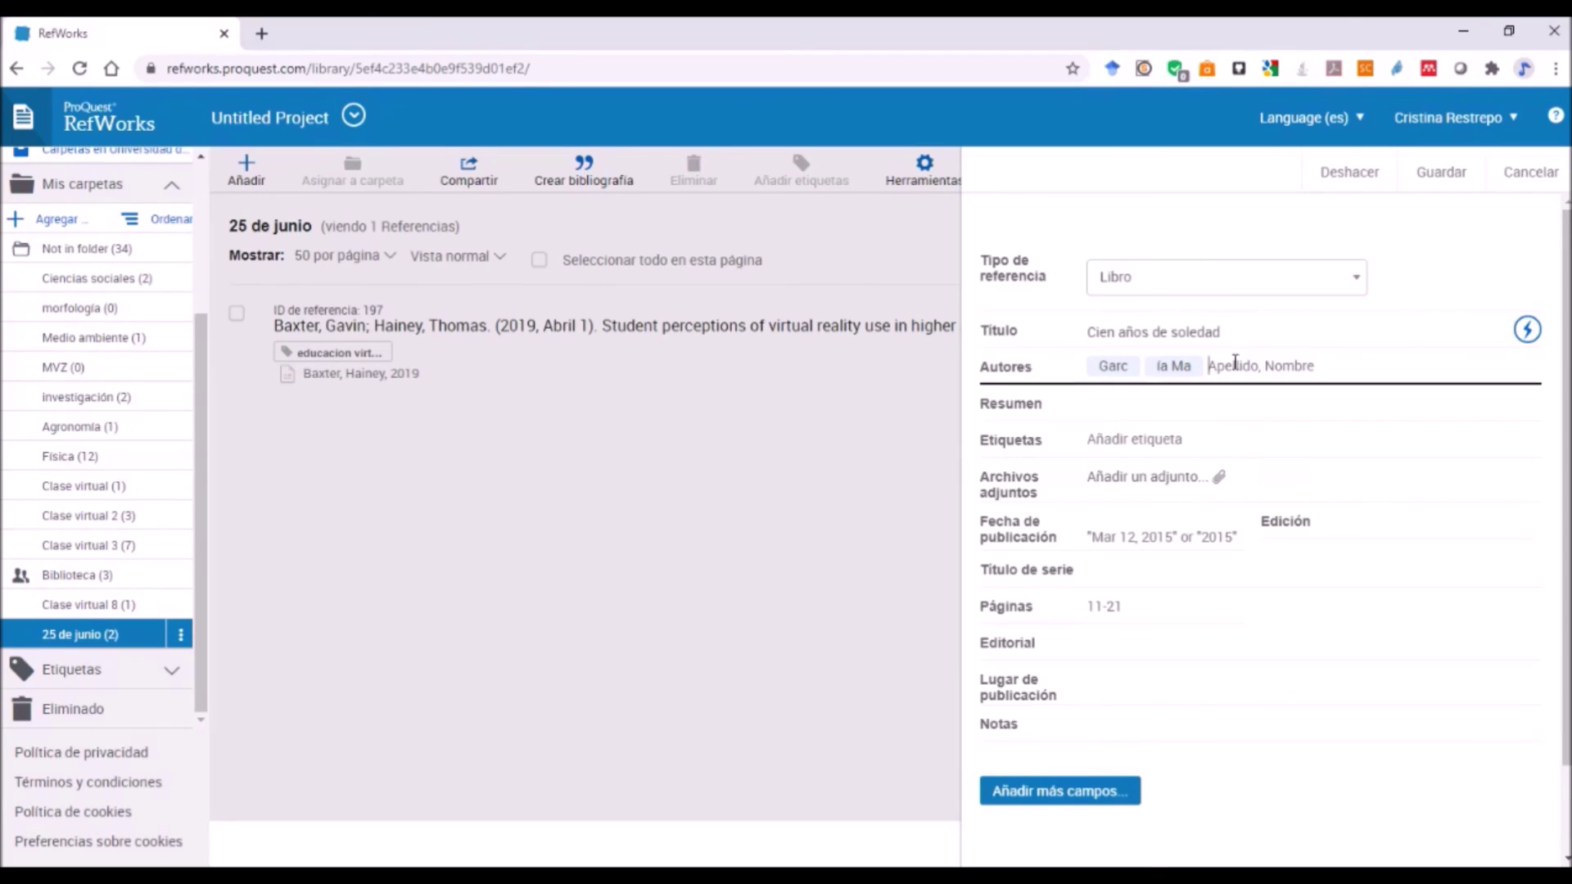
key(BackSpace)
key(BackSpace)
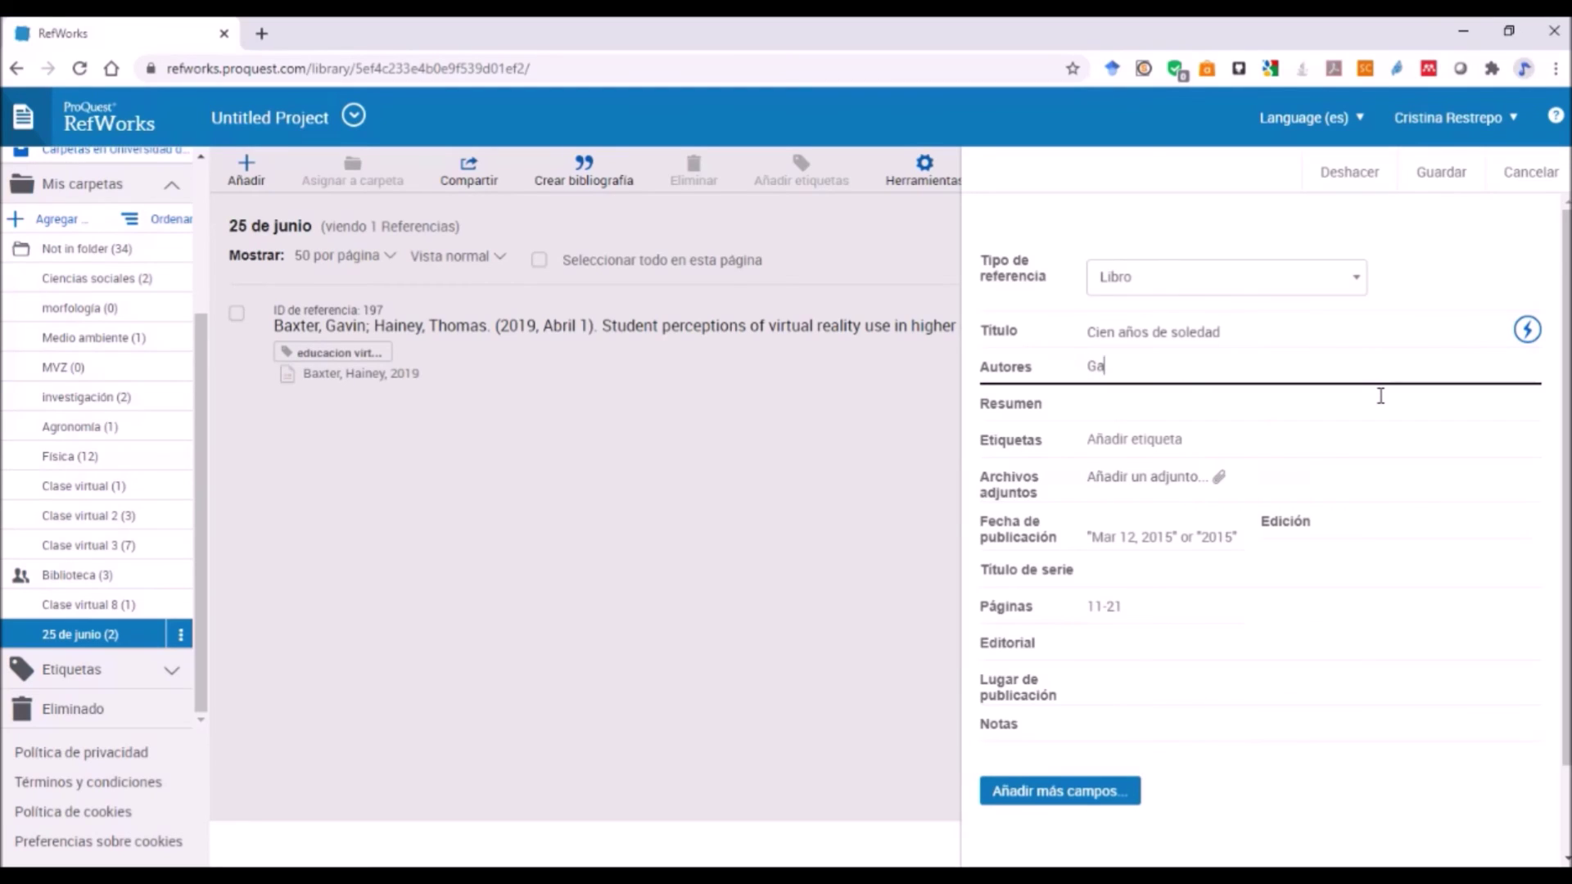
text(ía)
key(BackSpace)
key(BackSpace)
key(BackSpace)
- Enter "Garcia Marquez, Gabriel" as the author of the book reference
text(G)
text(arcia Marqu)
text(a)
key(BackSpace)
text(ez, Gab)
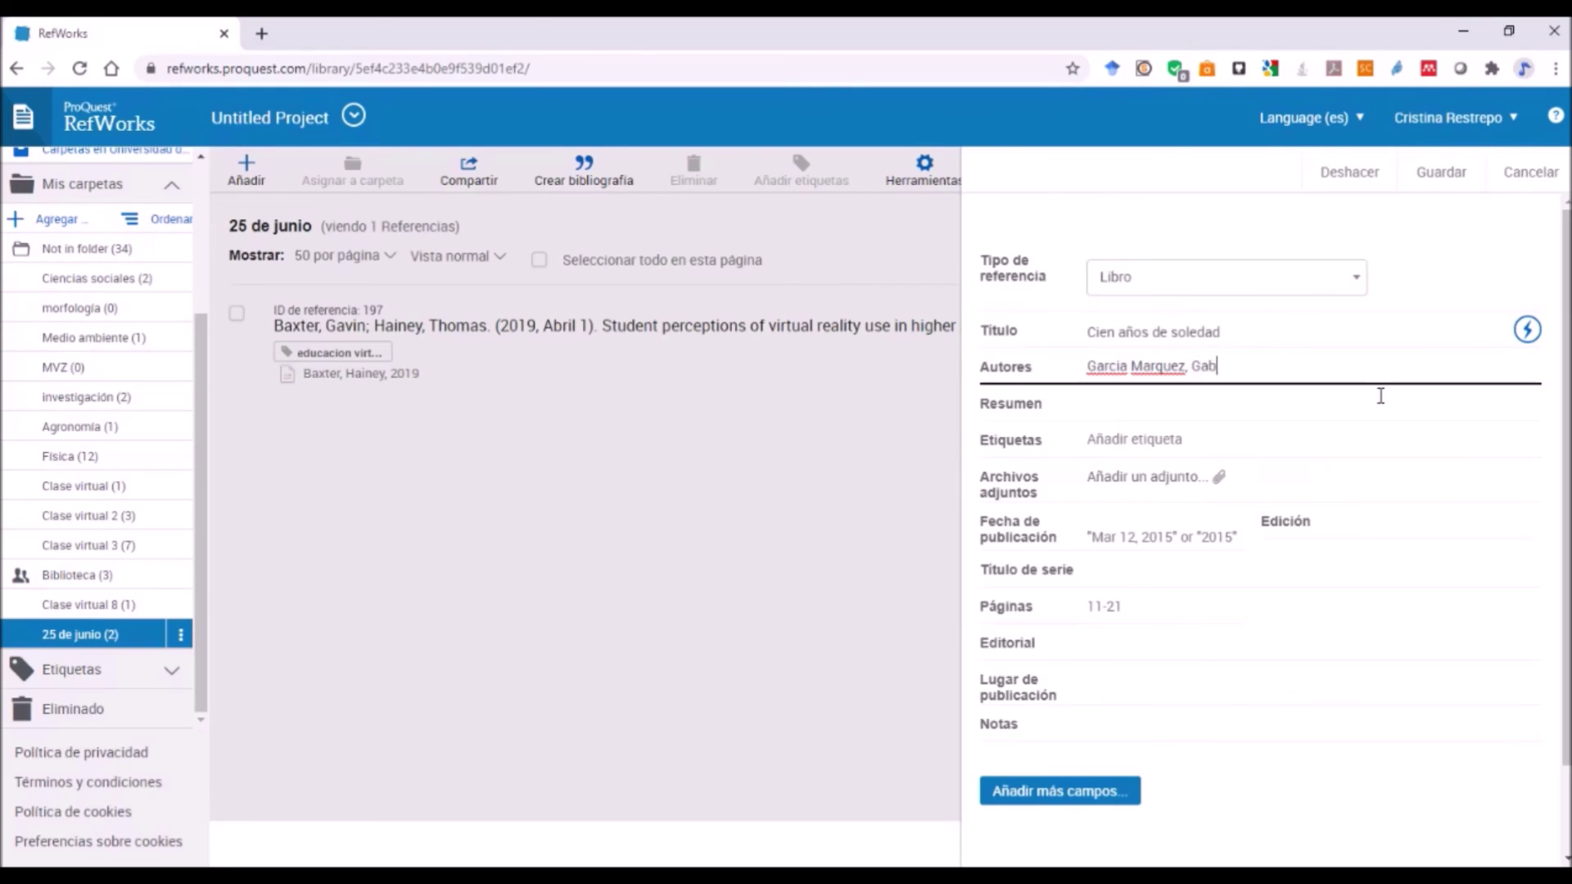
text(riel)
right_click(1101, 365)
click(1166, 344)
click(1159, 364)
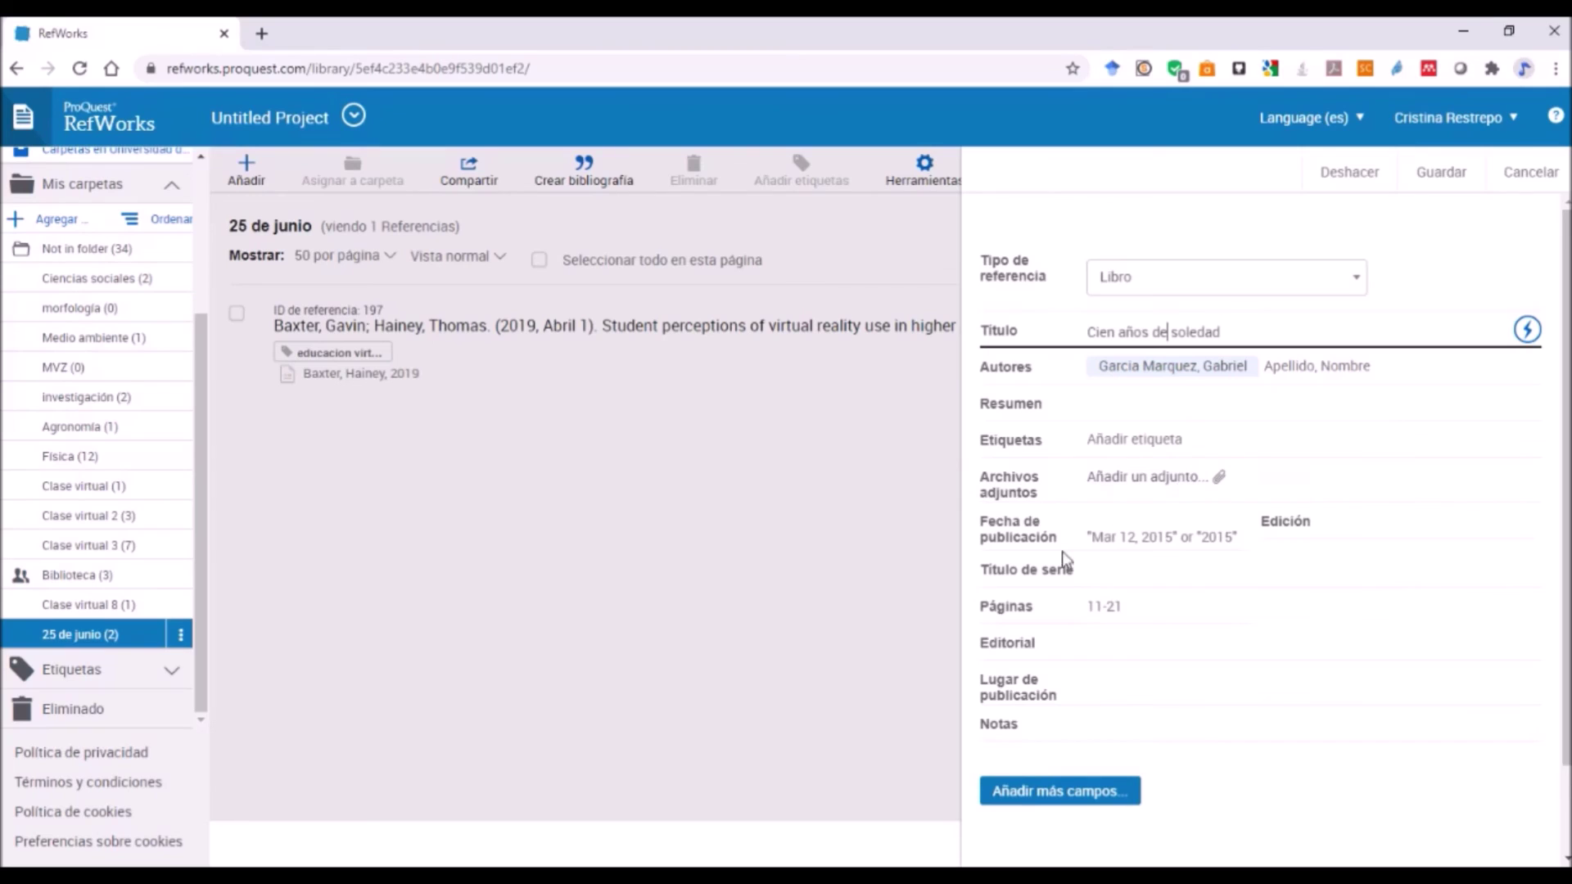
- Set the book's publication date to 1995 and its pages to 250
click(1101, 541)
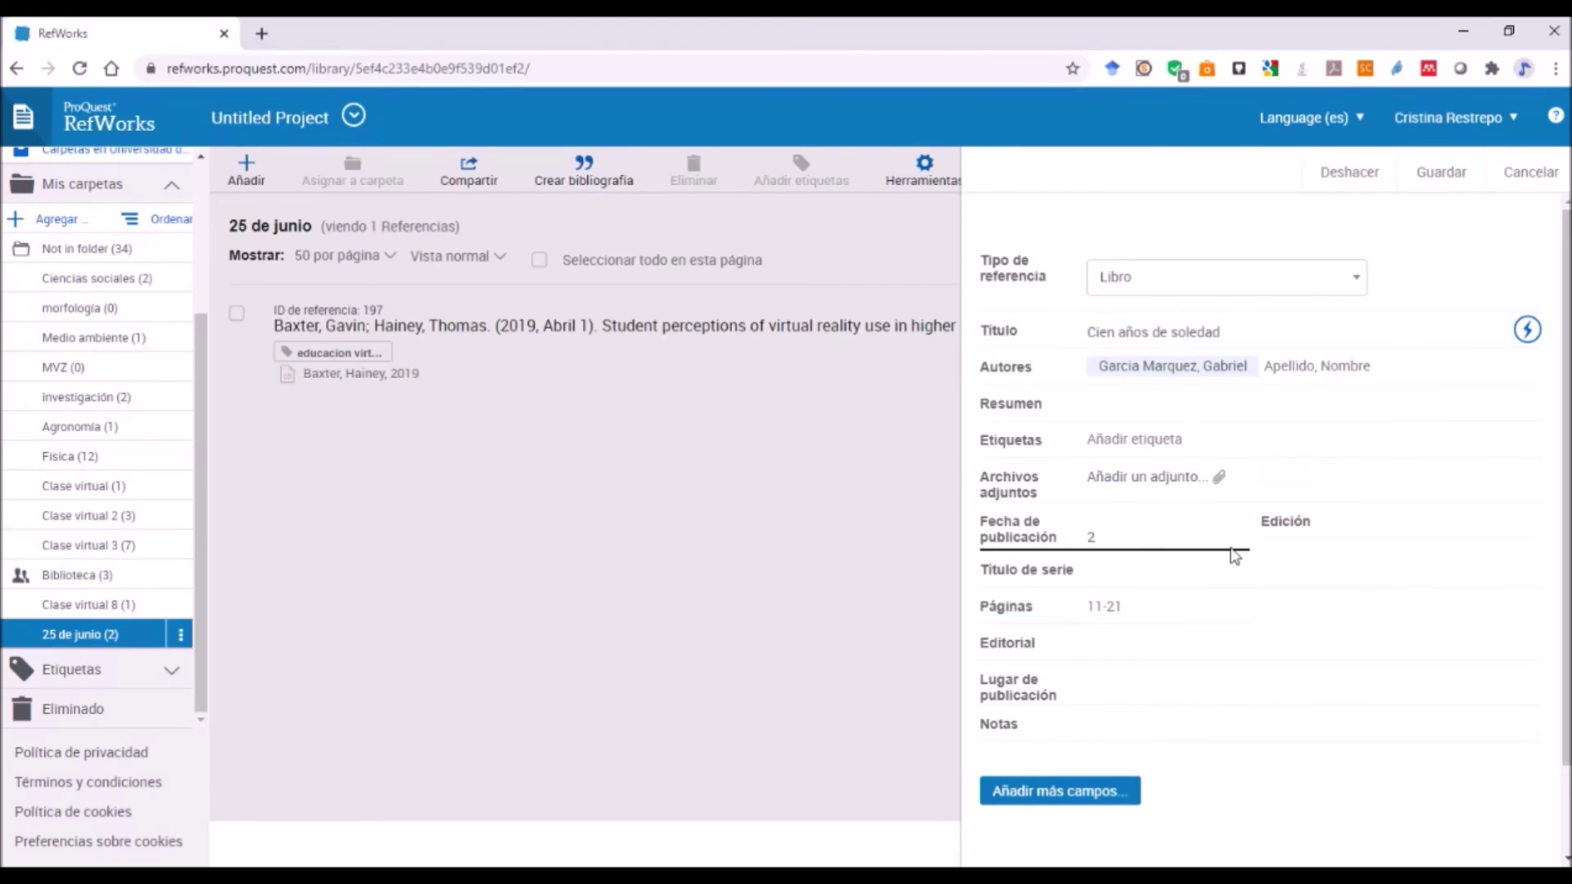
text(1995)
click(1129, 605)
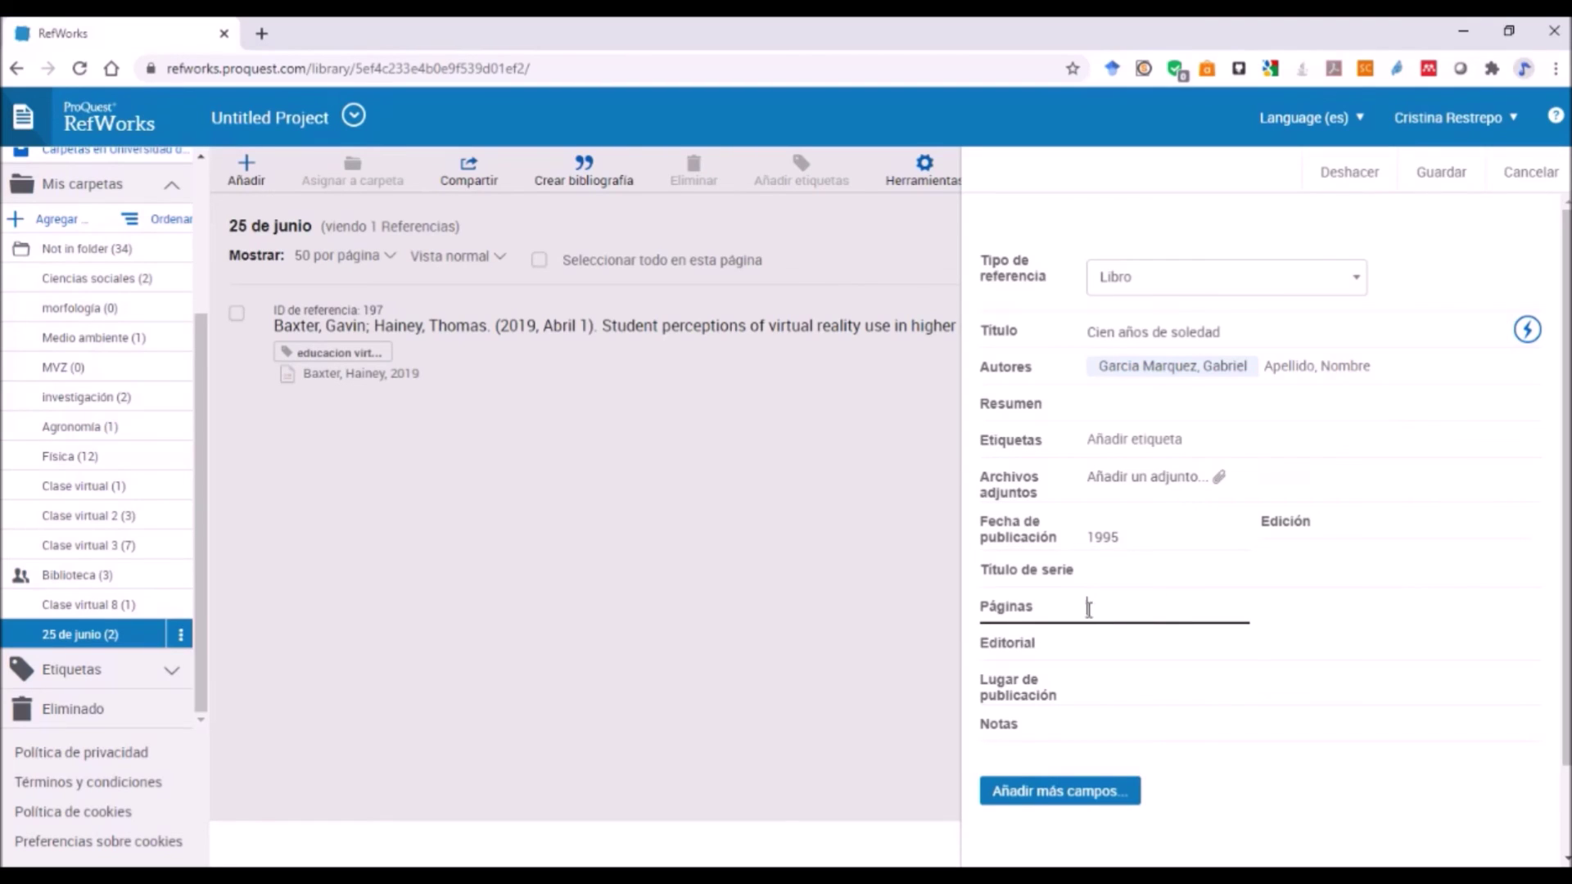
text(250)
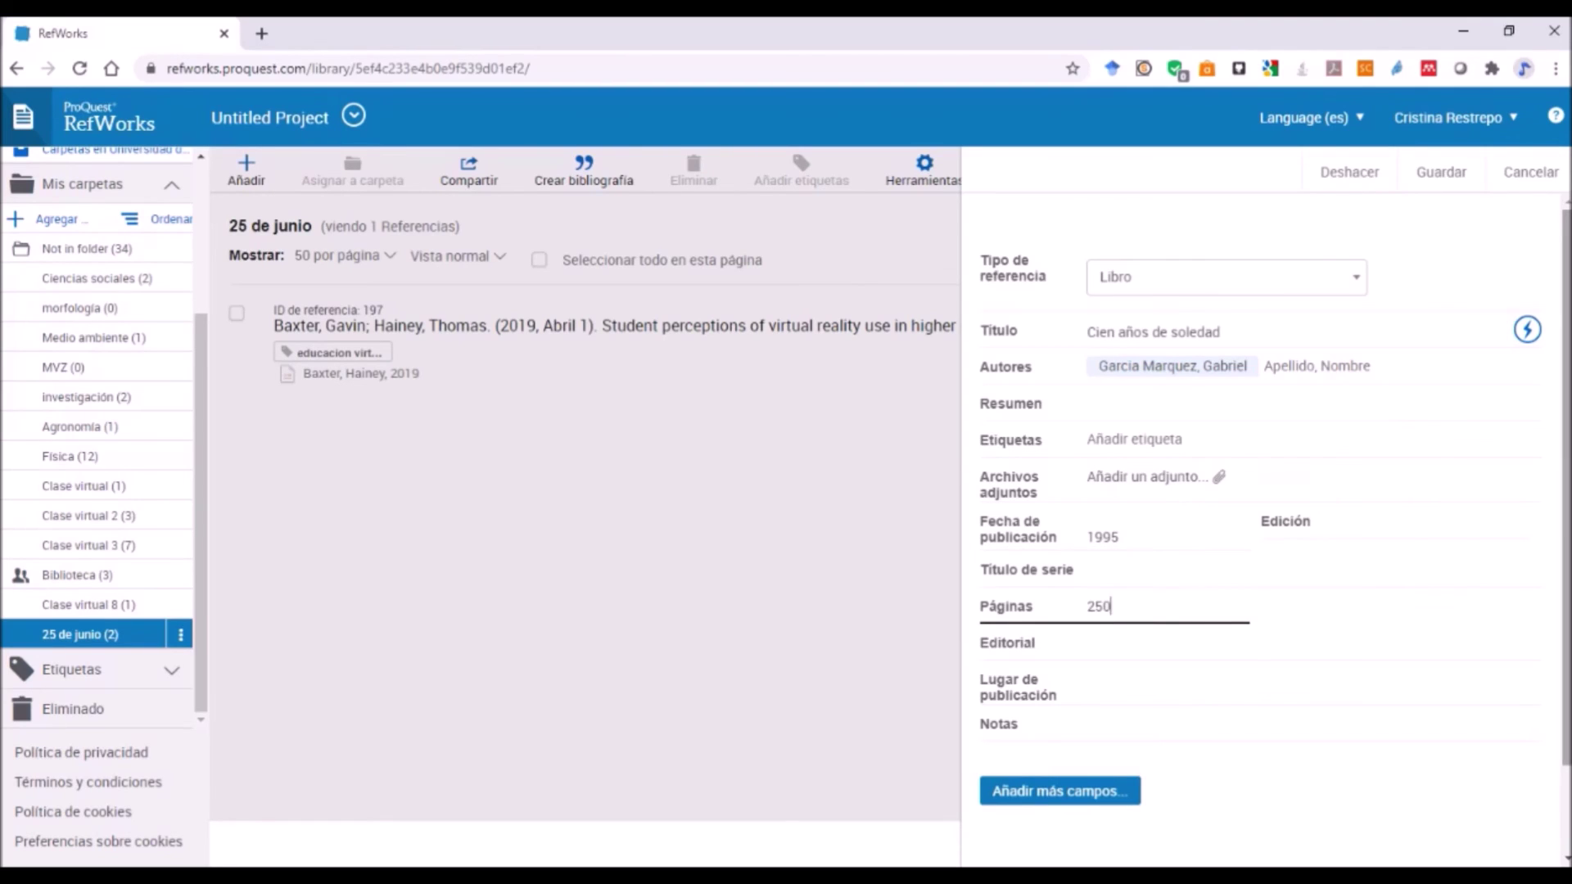
- Set the book's publisher (Editorial) to "Oveja Negra" and its place of publication to "Bogotá"
click(1111, 640)
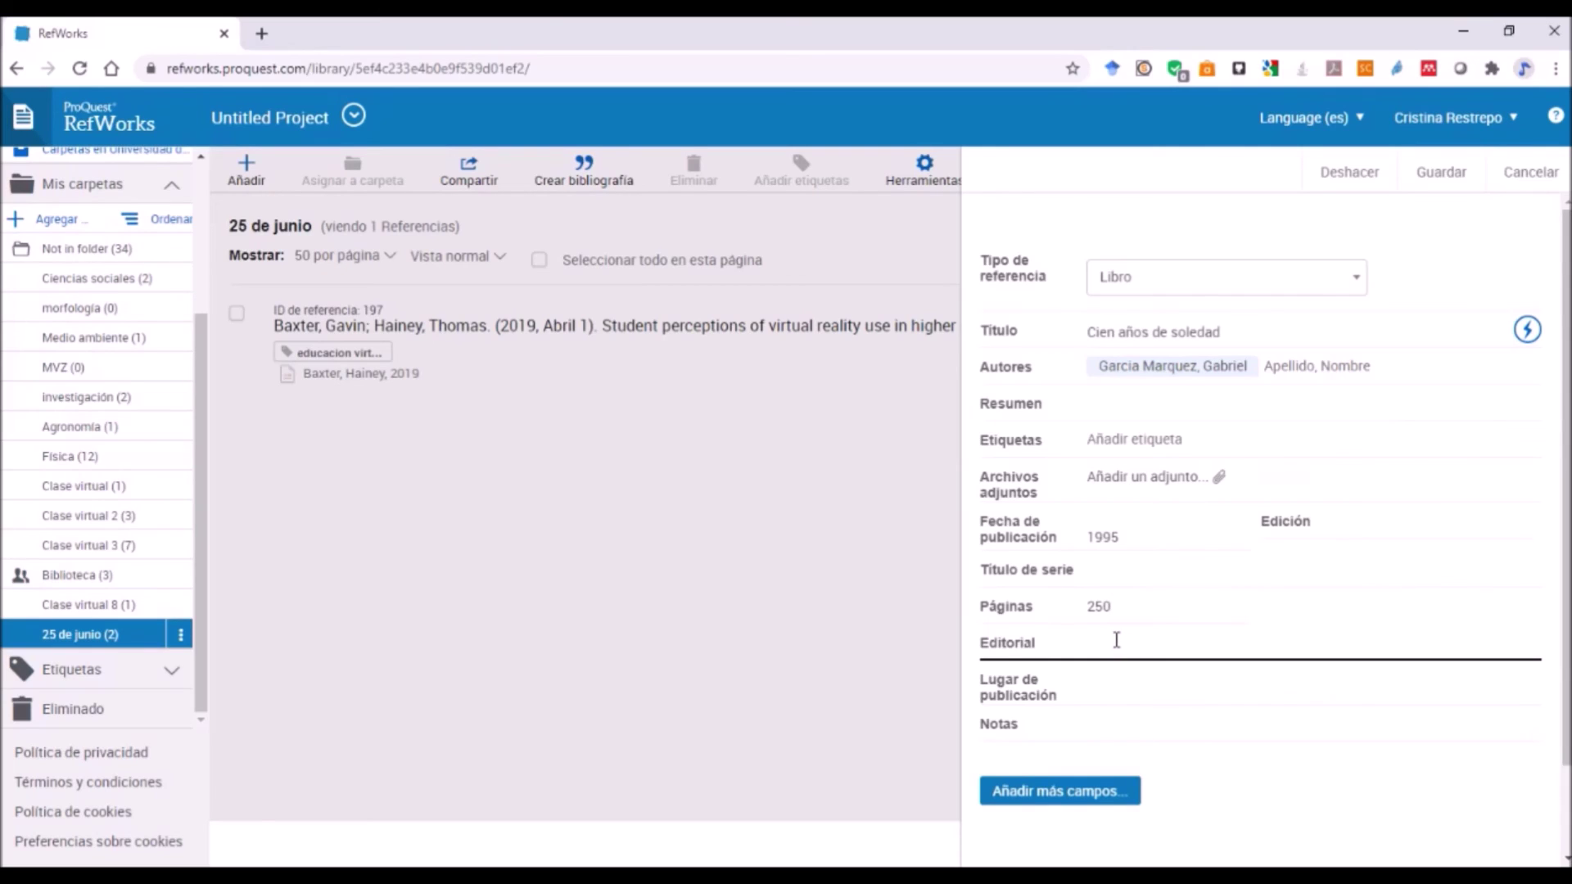
text(Oveja Negra)
click(1132, 673)
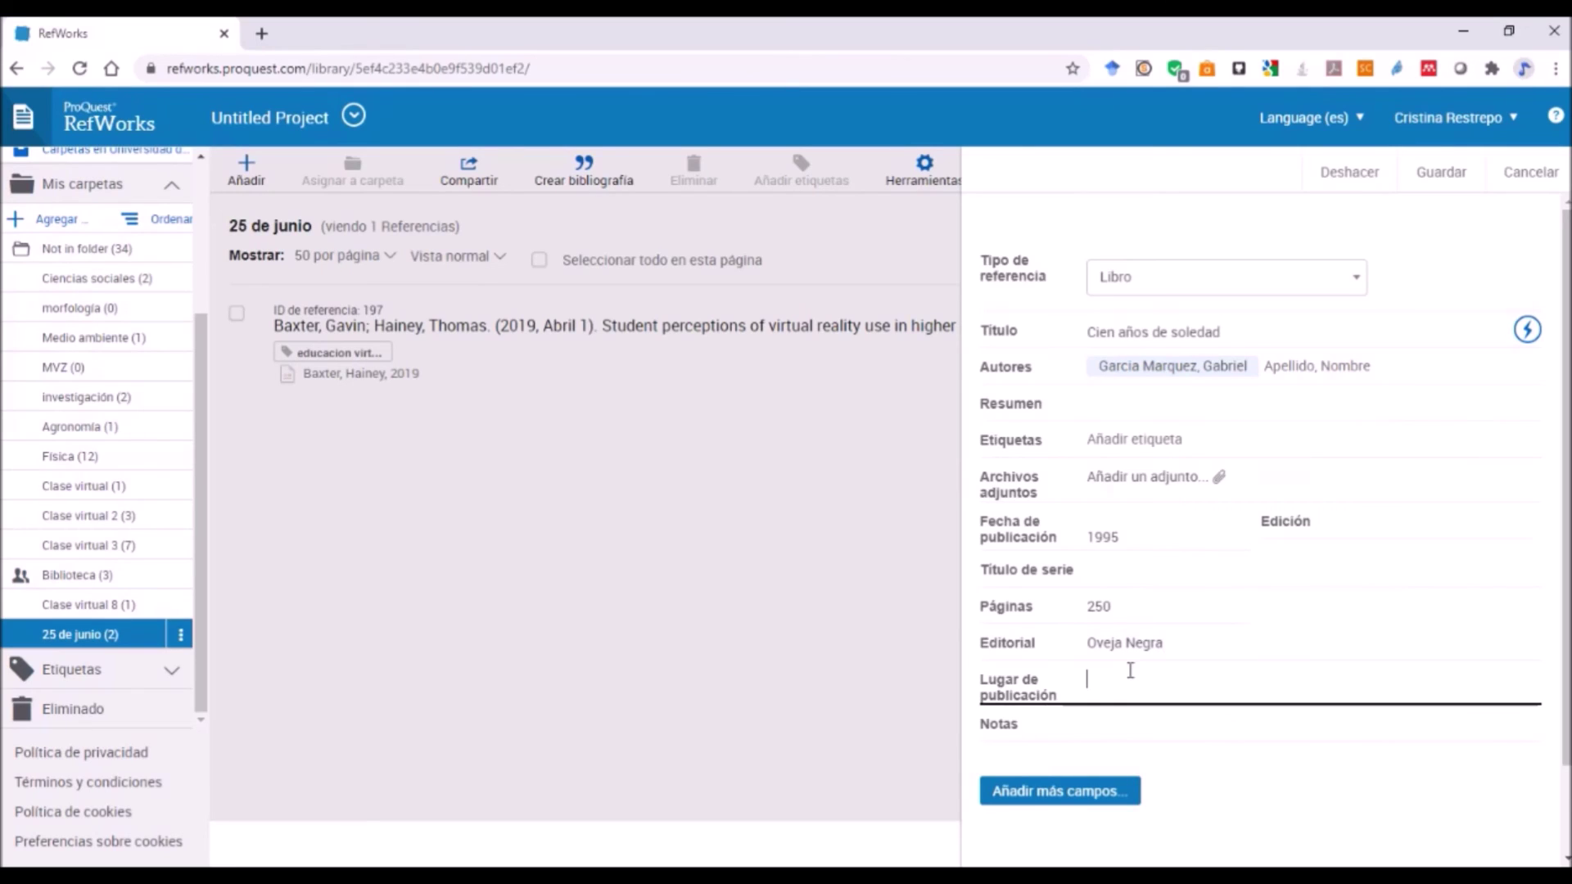
text(Bogotá)
- Save the book reference with the edition left empty and close its details
scroll(1260, 518, down, 2)
scroll(1260, 518, up, 2)
click(1383, 527)
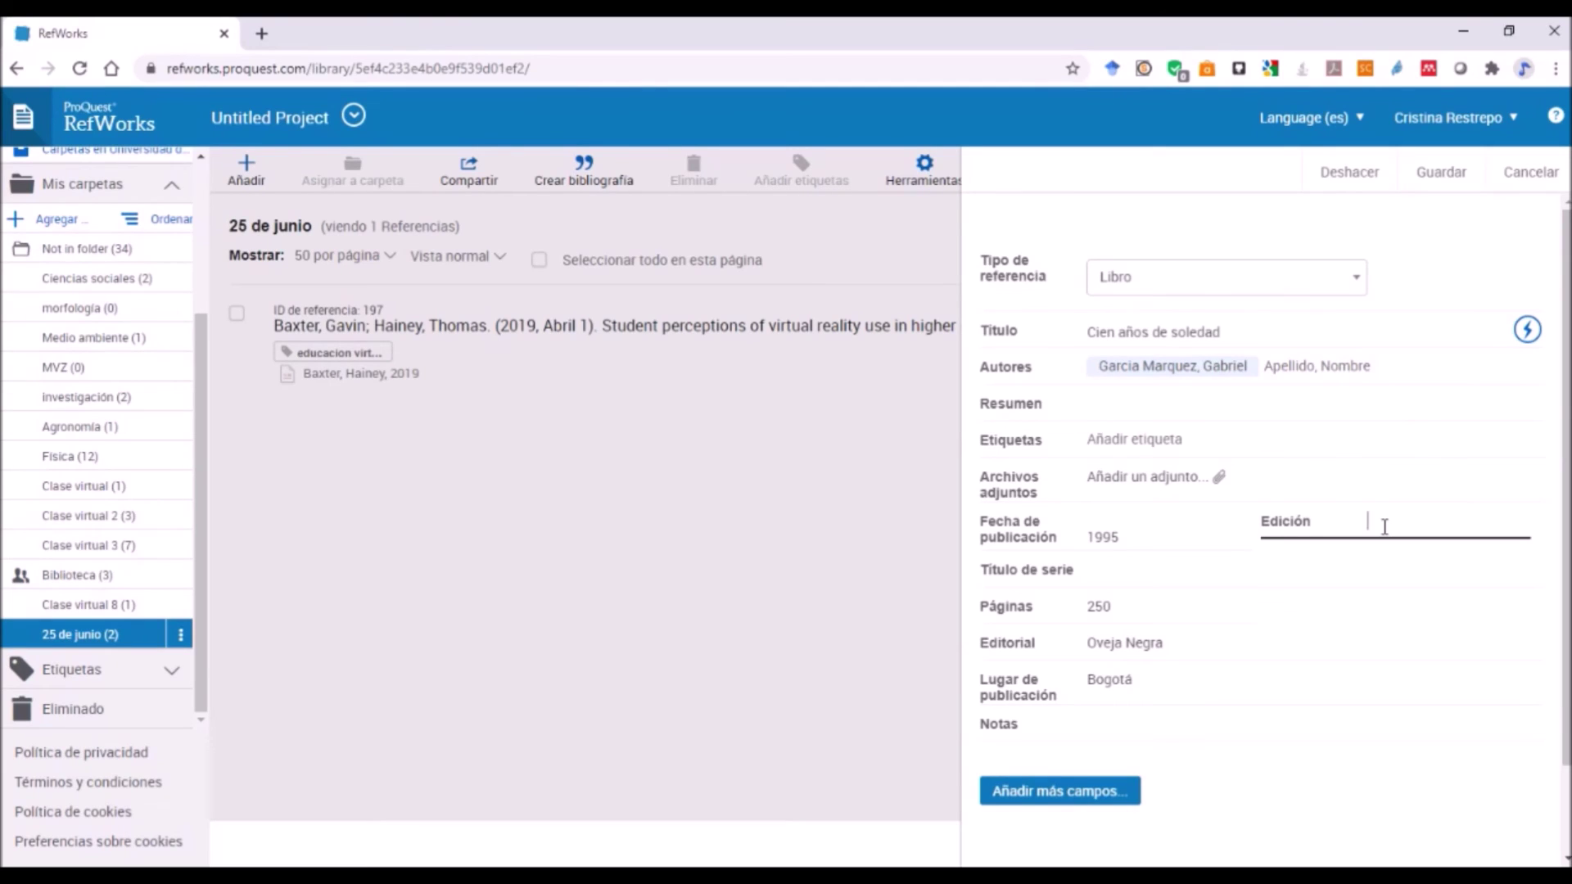
click(1439, 178)
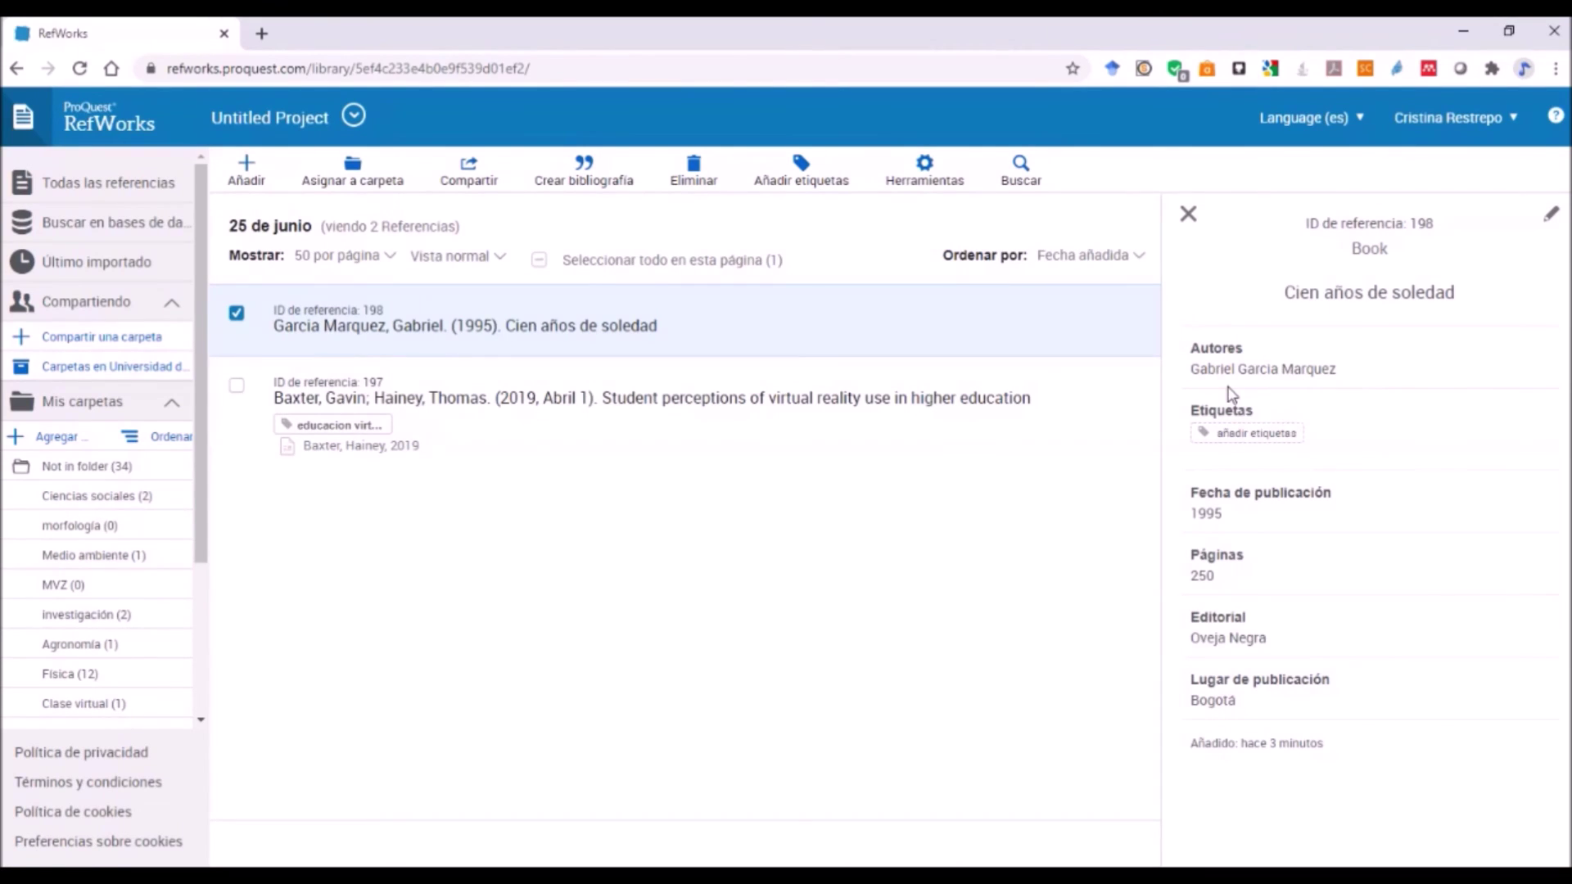
click(1187, 214)
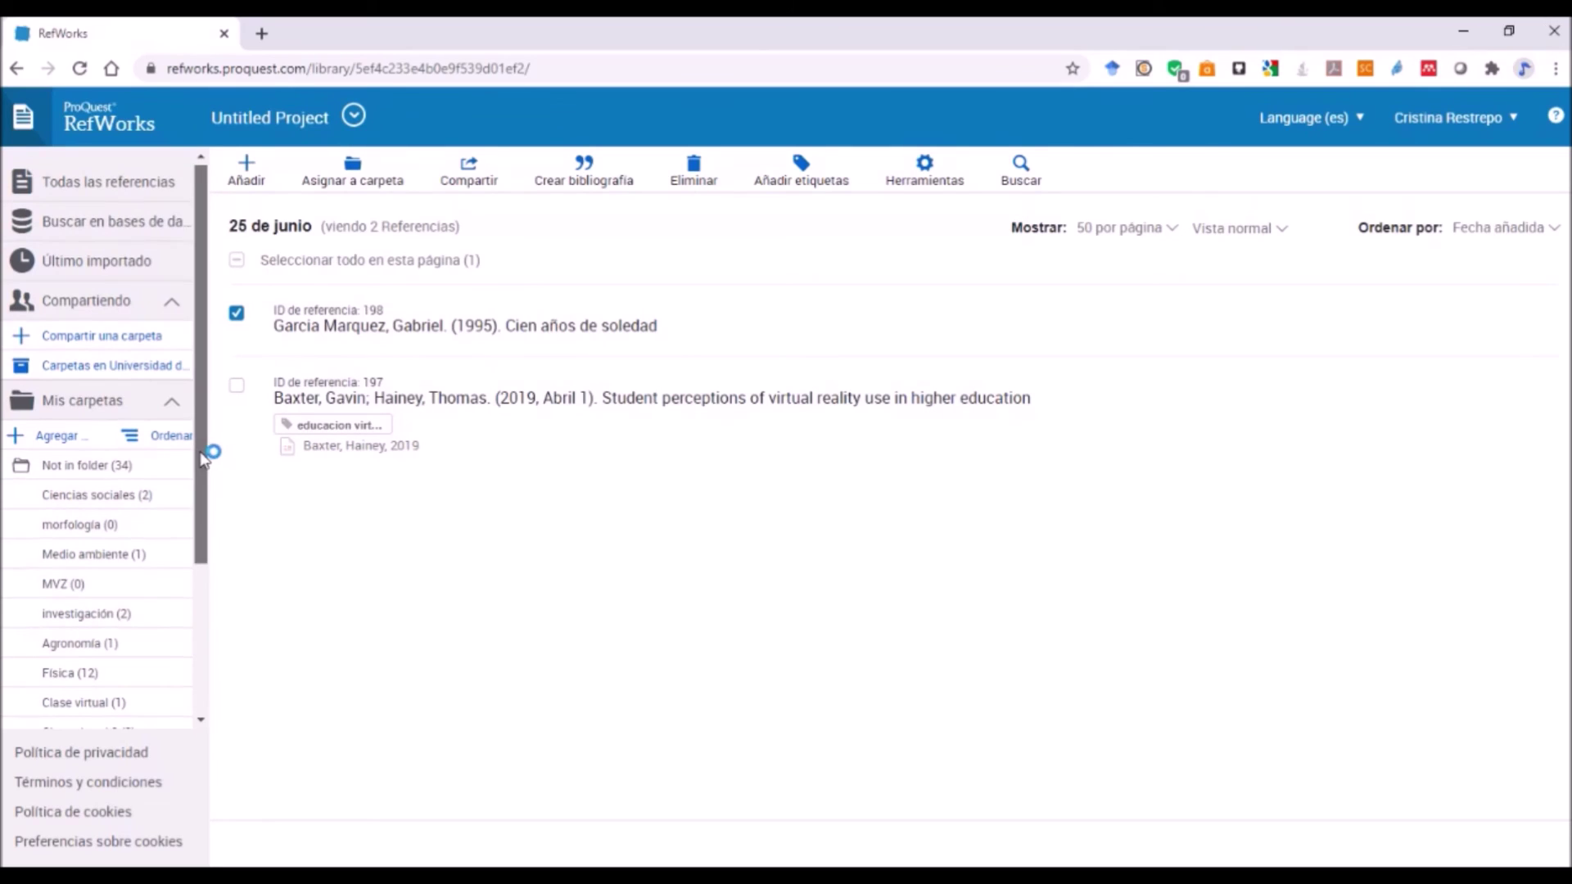
- Add the reference "Student perceptions of virtual reality use in higher education" to the selection and open Cita rápida
scroll(204, 459, down, 3)
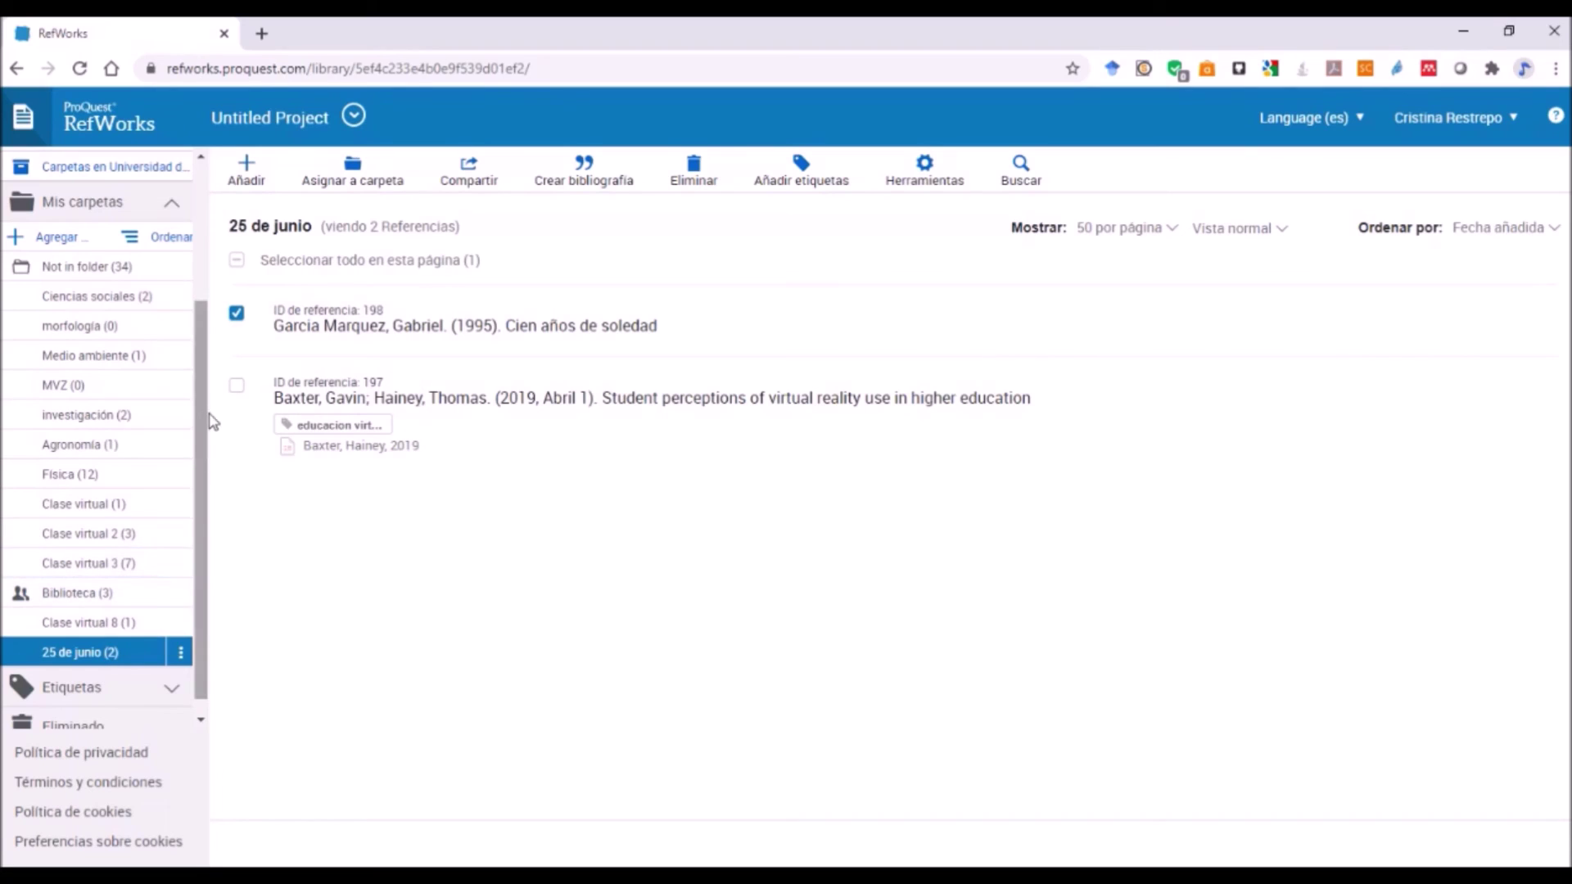
drag(205, 411, 75, 196)
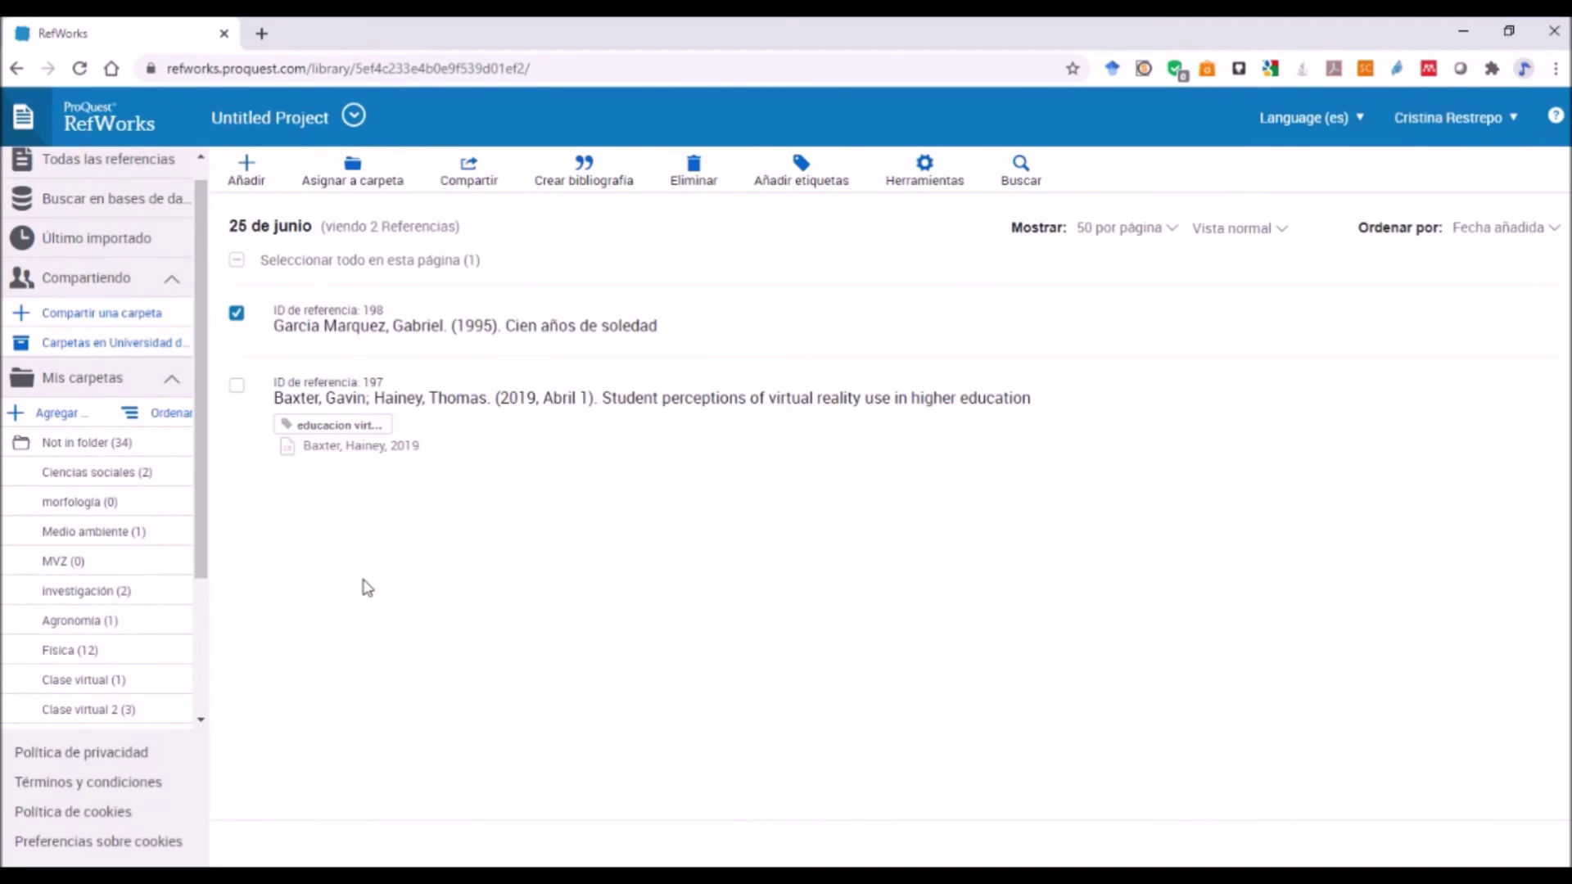
click(237, 386)
click(572, 178)
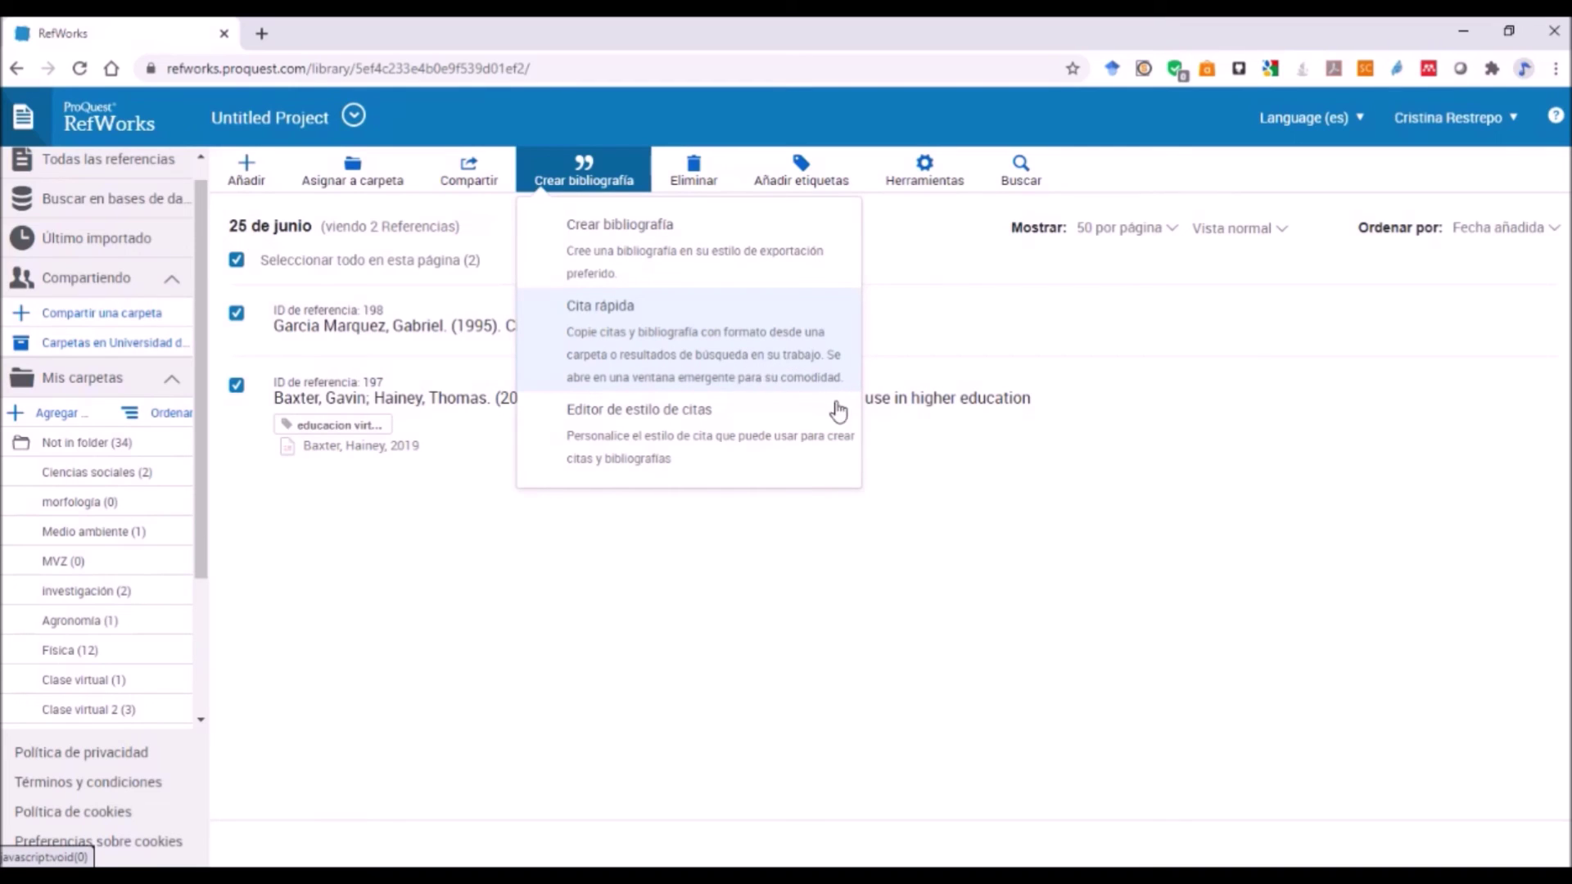
click(663, 351)
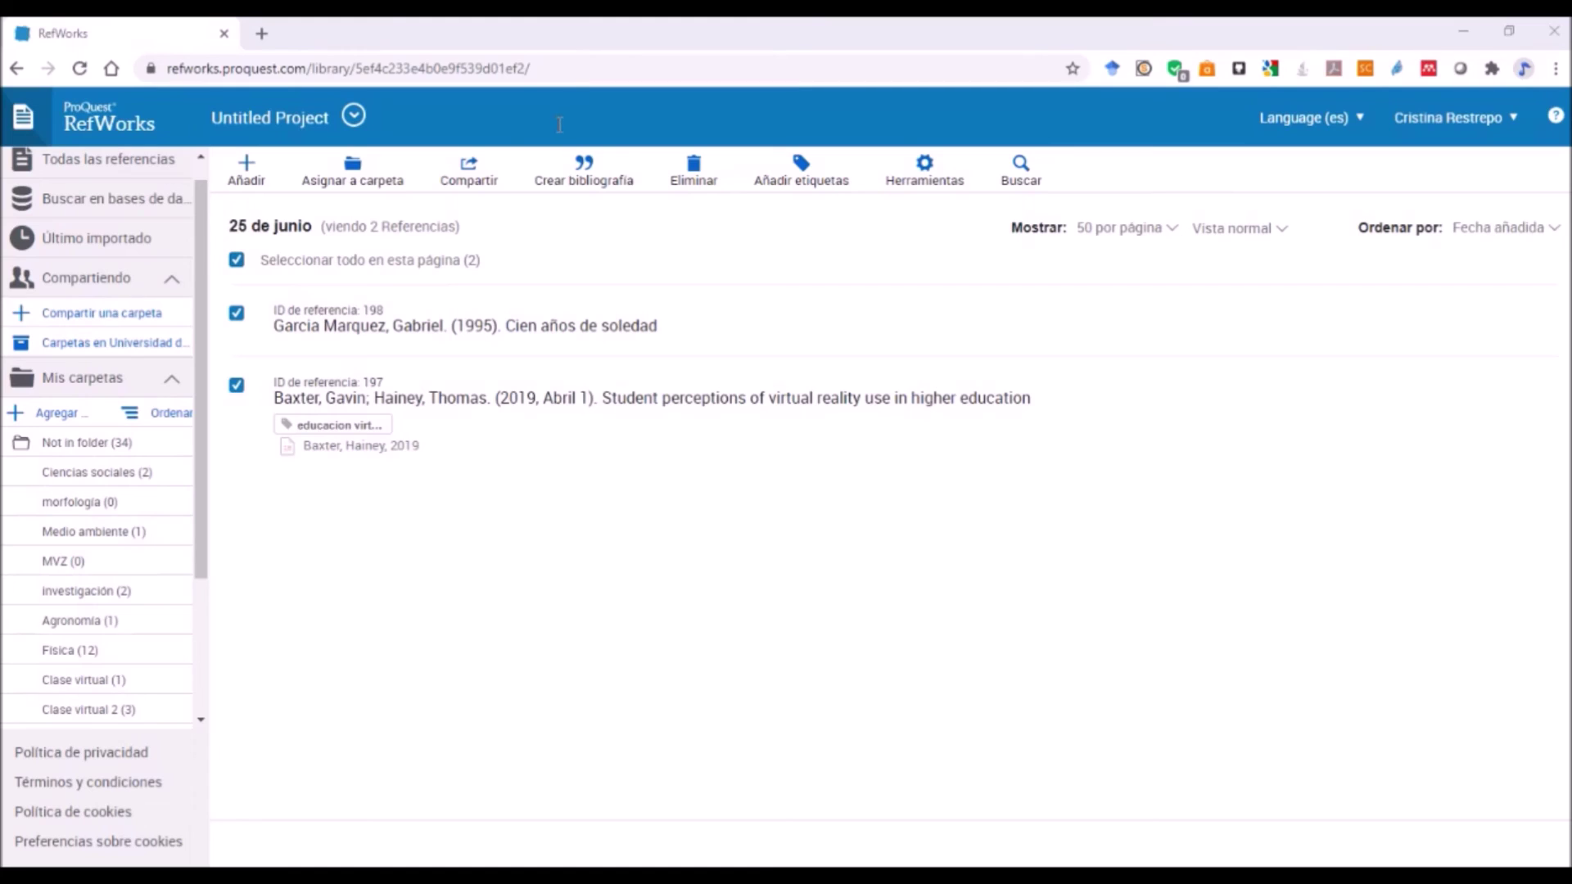
- Create a bibliography from the two selected references, search the styles for "apa" and apply APA 6th - No Title Casing Applied
click(578, 174)
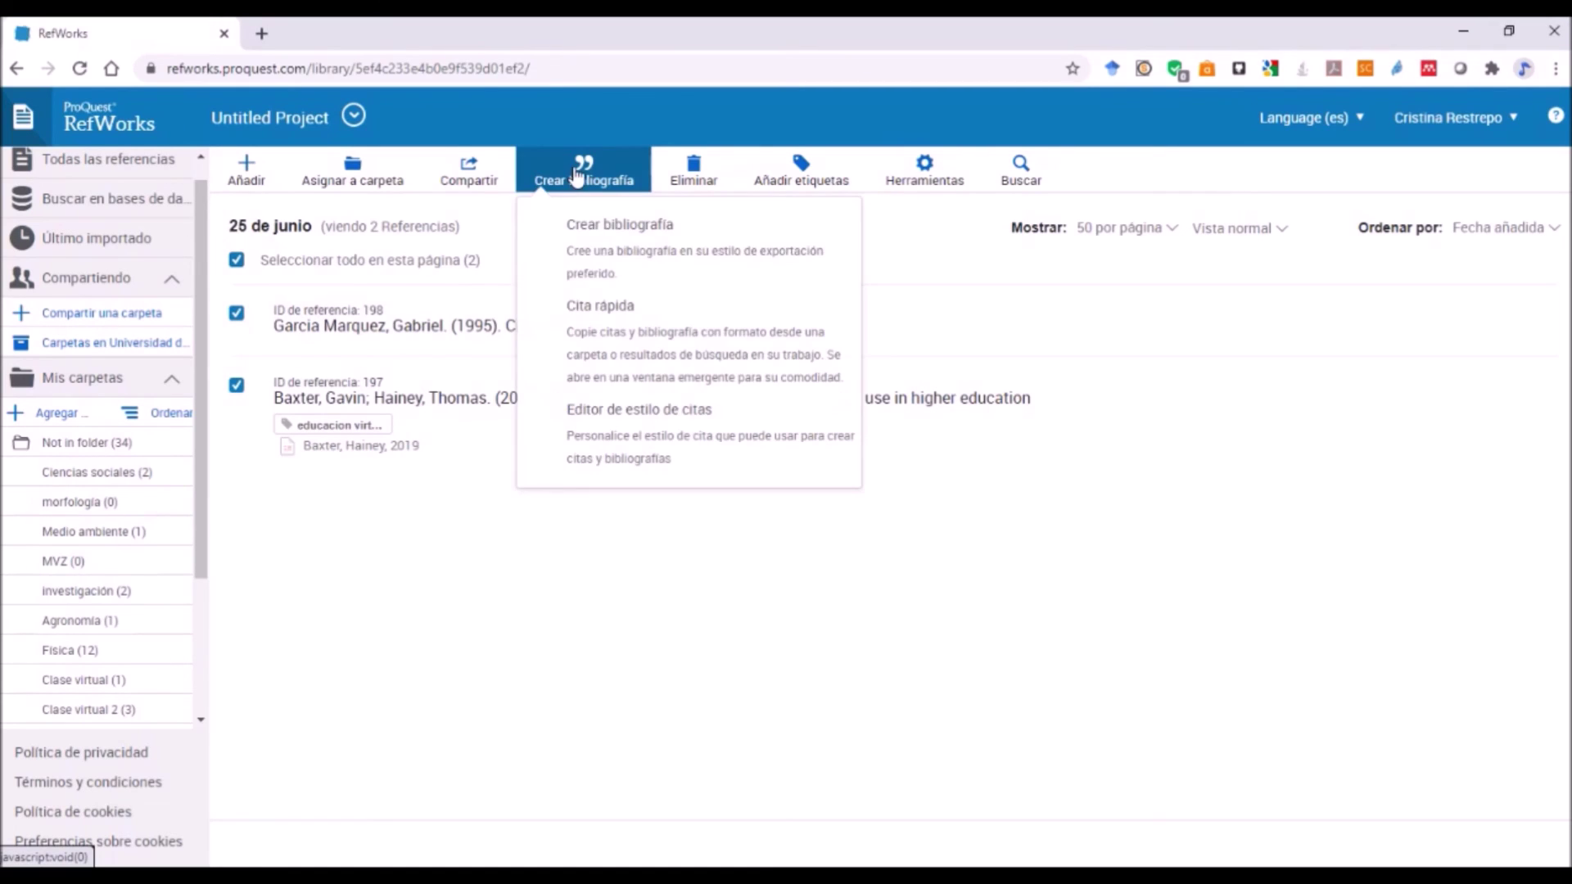
click(591, 253)
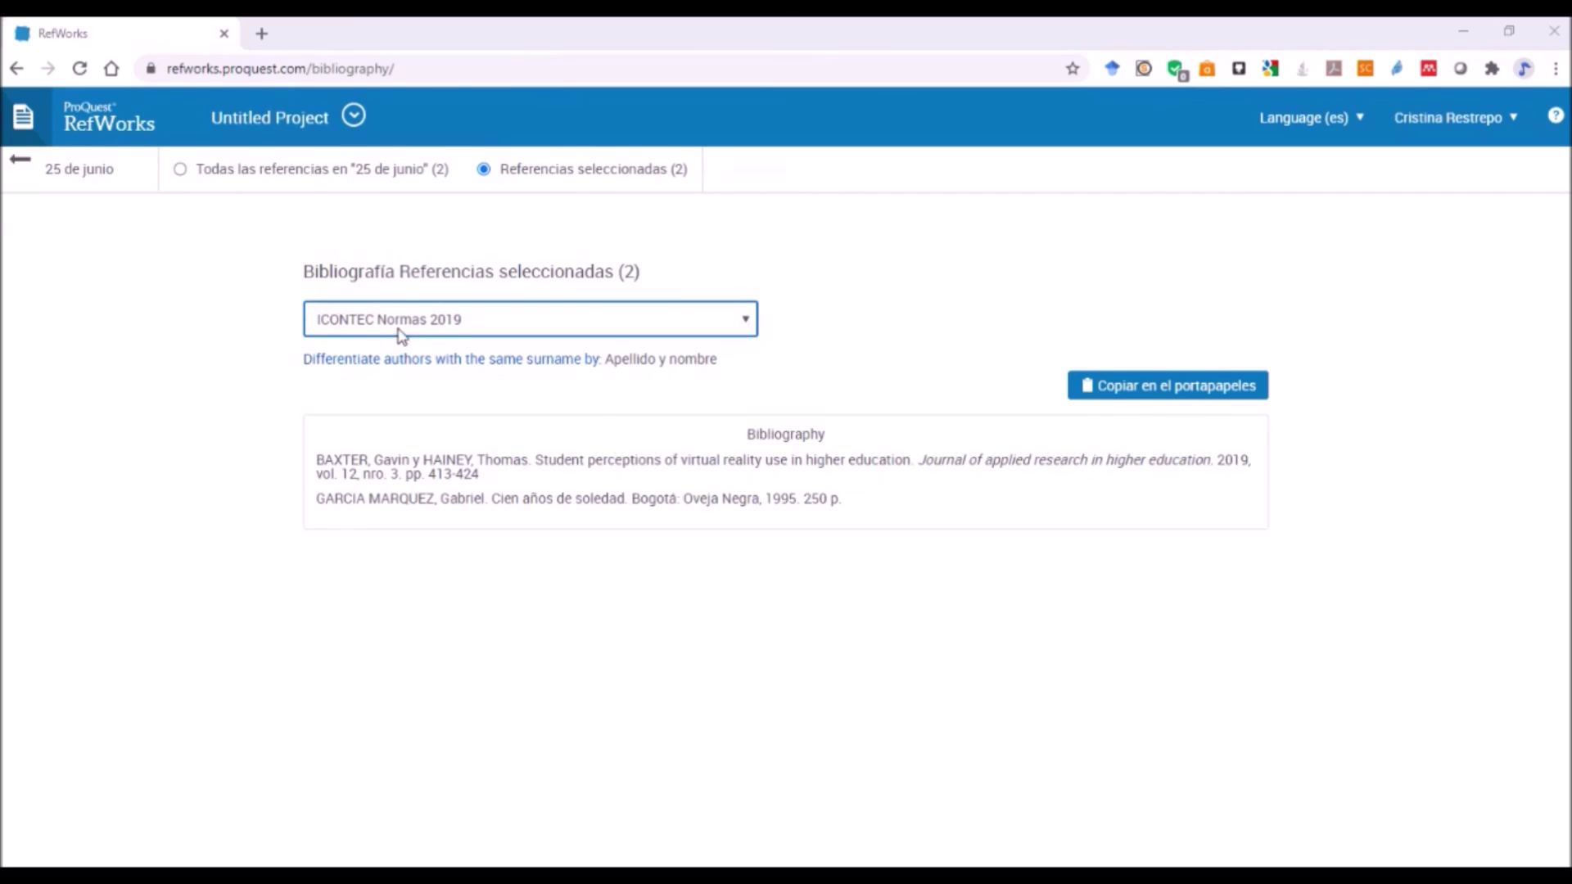
click(732, 331)
click(473, 375)
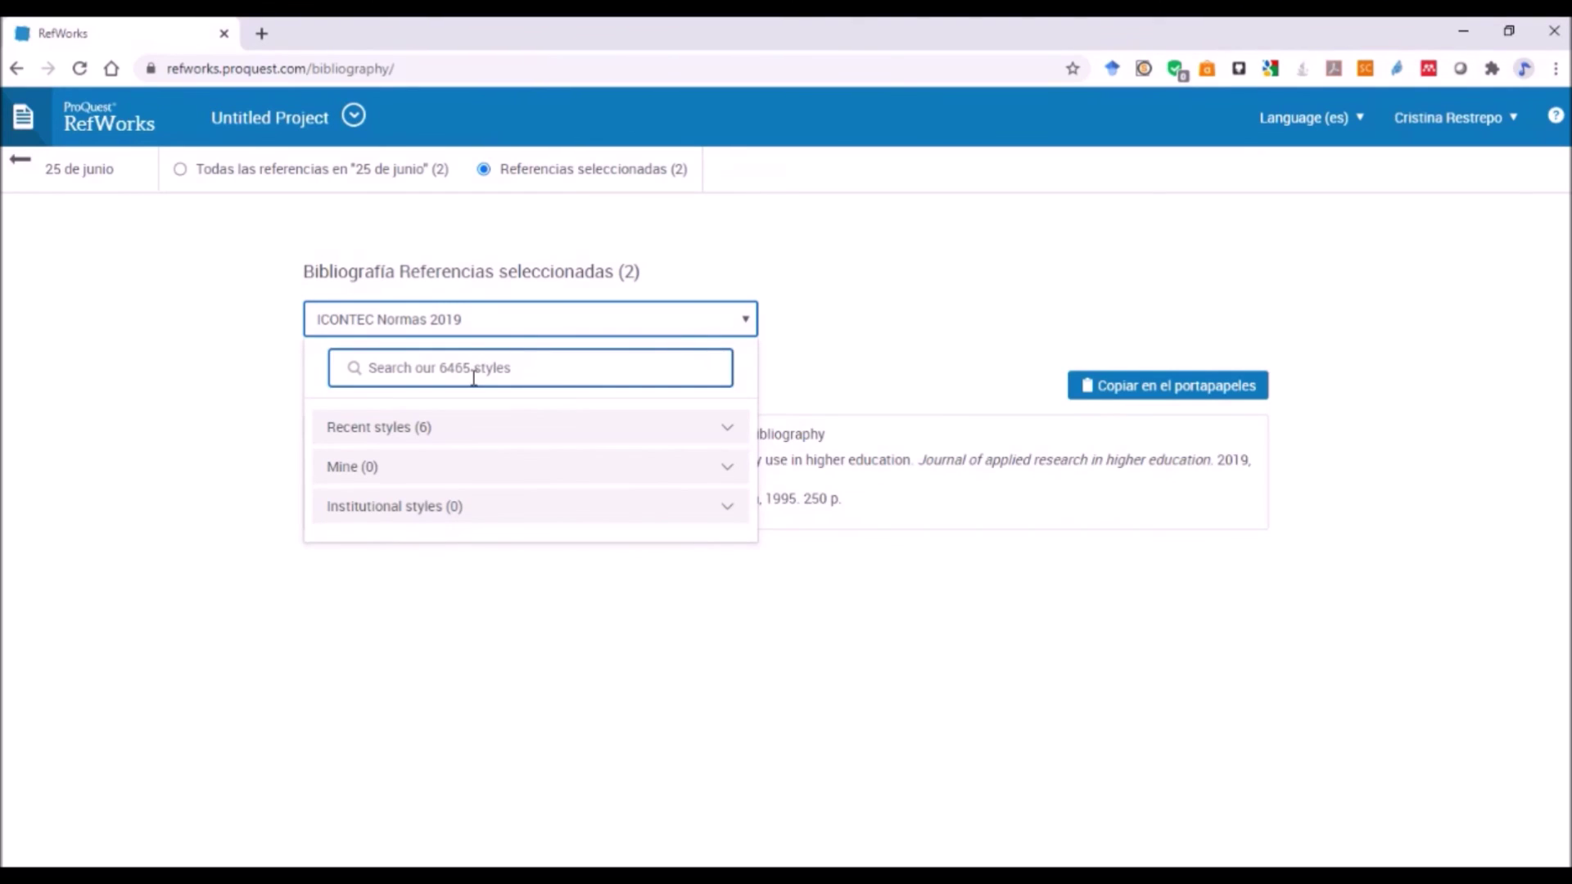
text(apa)
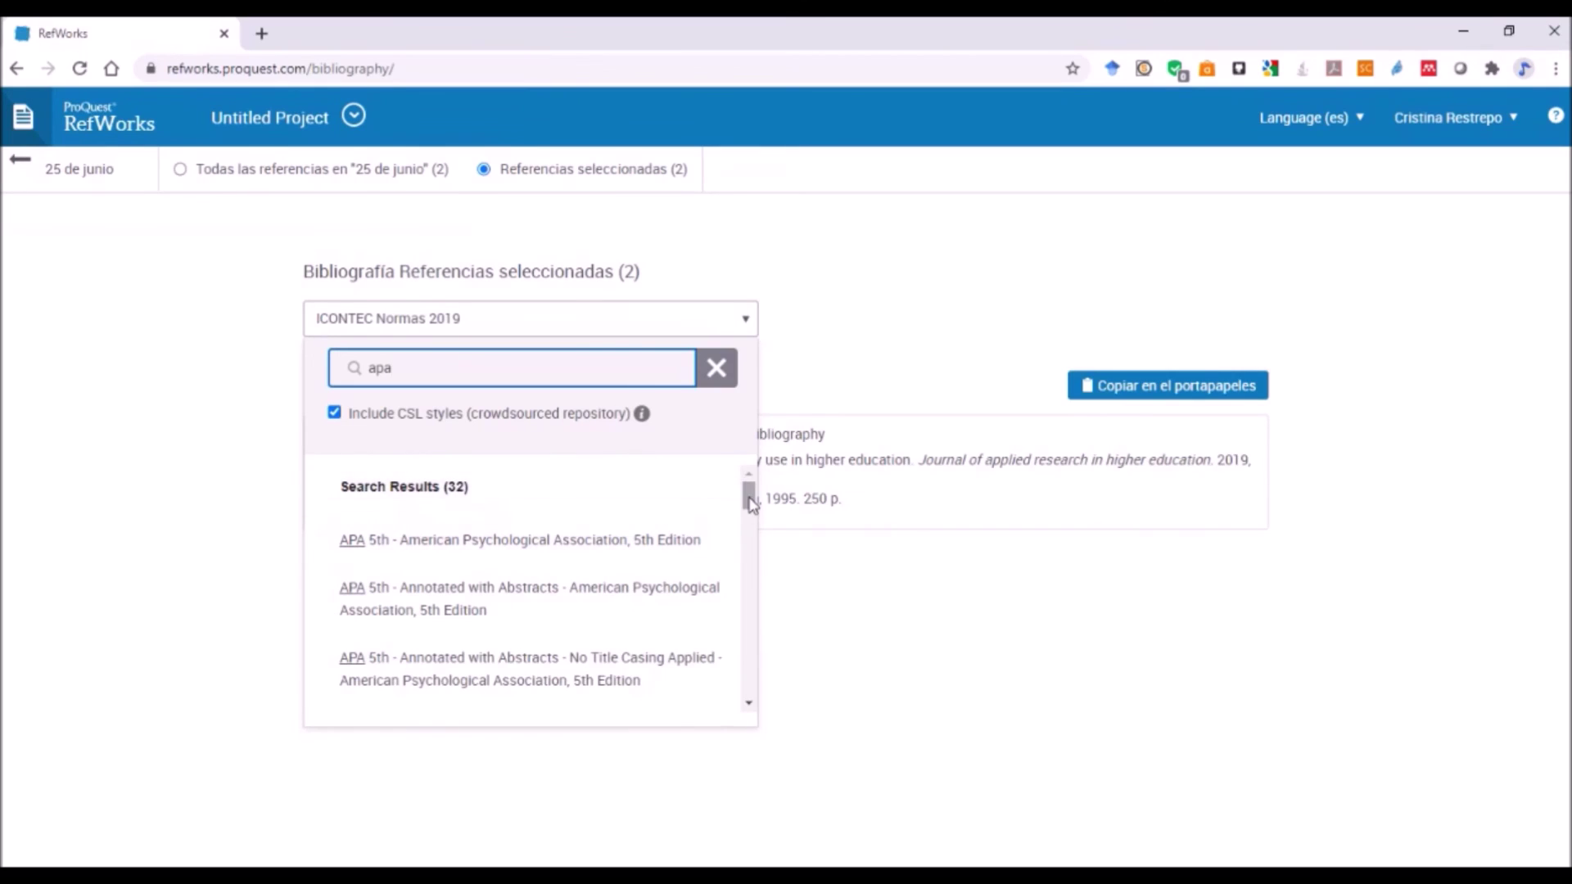
scroll(745, 495, down, 3)
scroll(751, 514, down, 3)
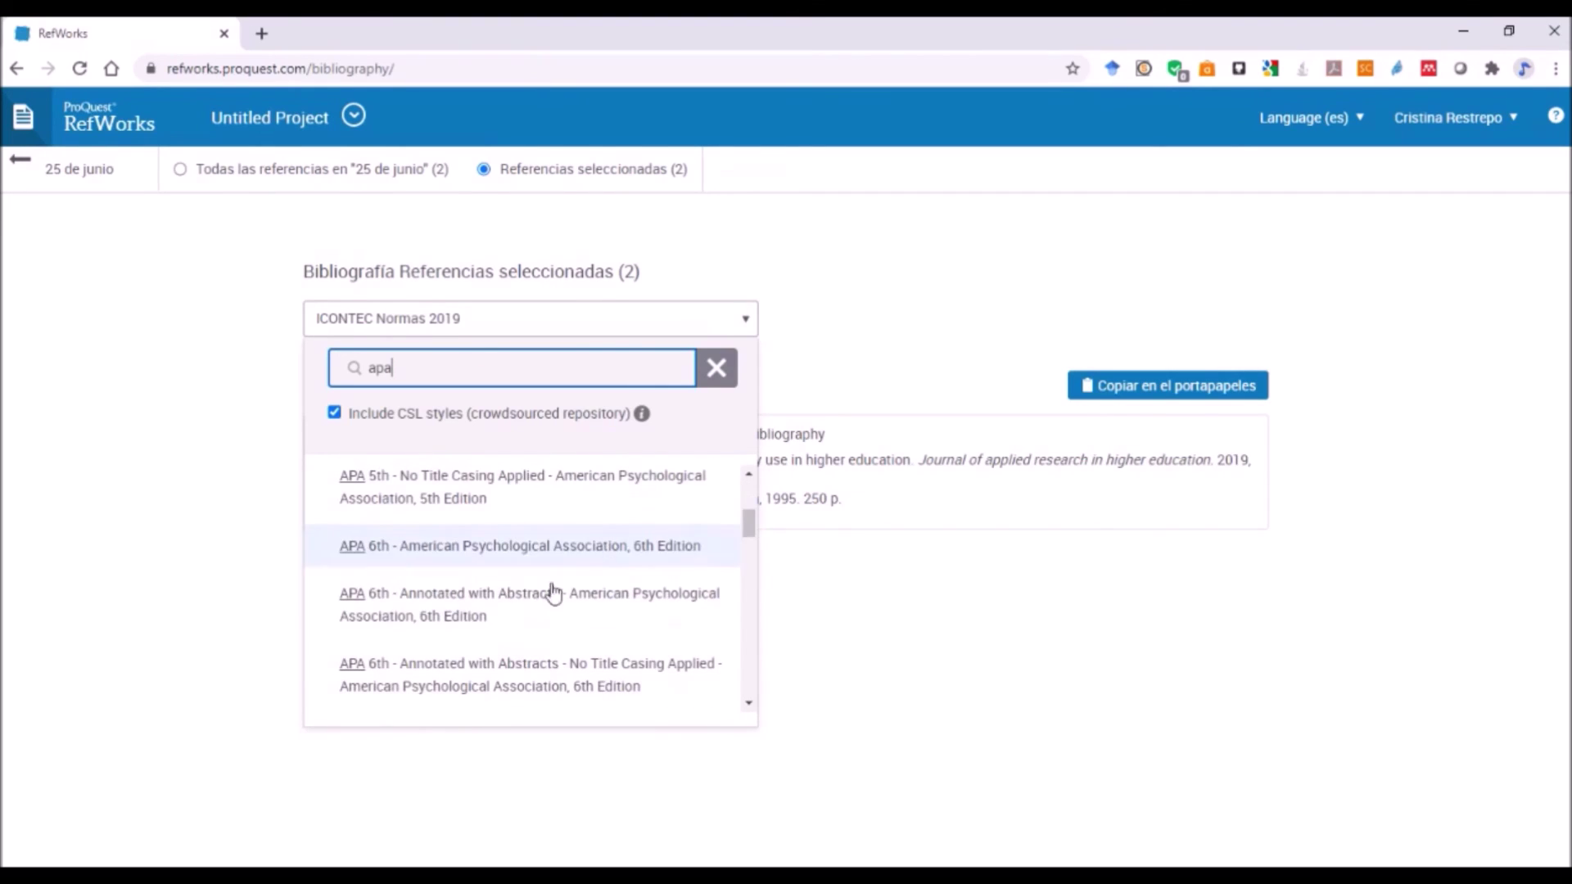
scroll(748, 524, down, 4)
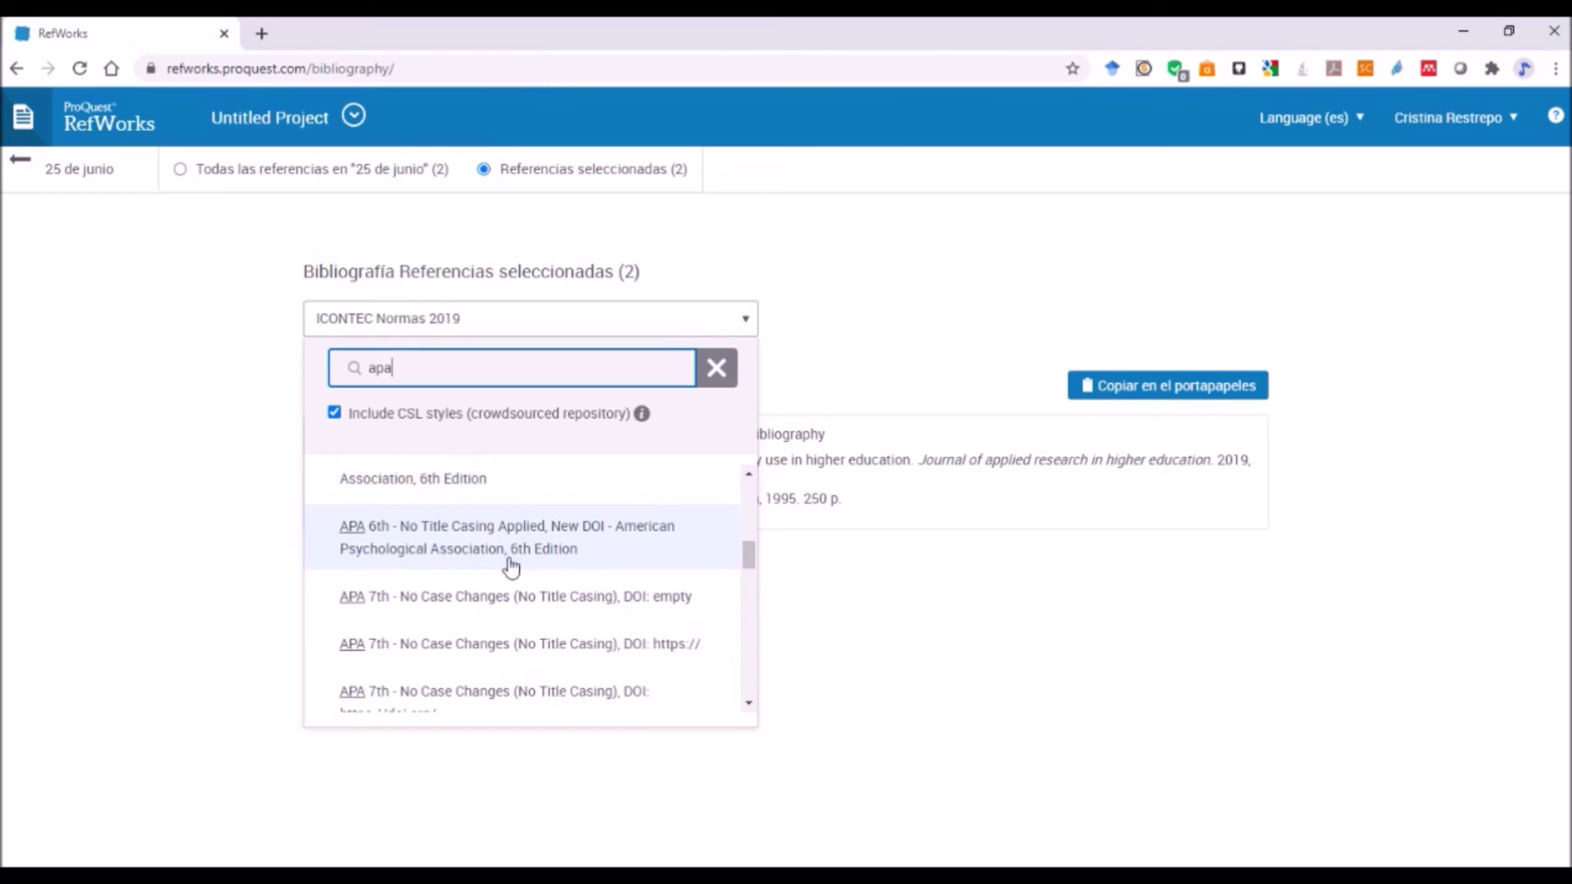
click(411, 480)
click(411, 480)
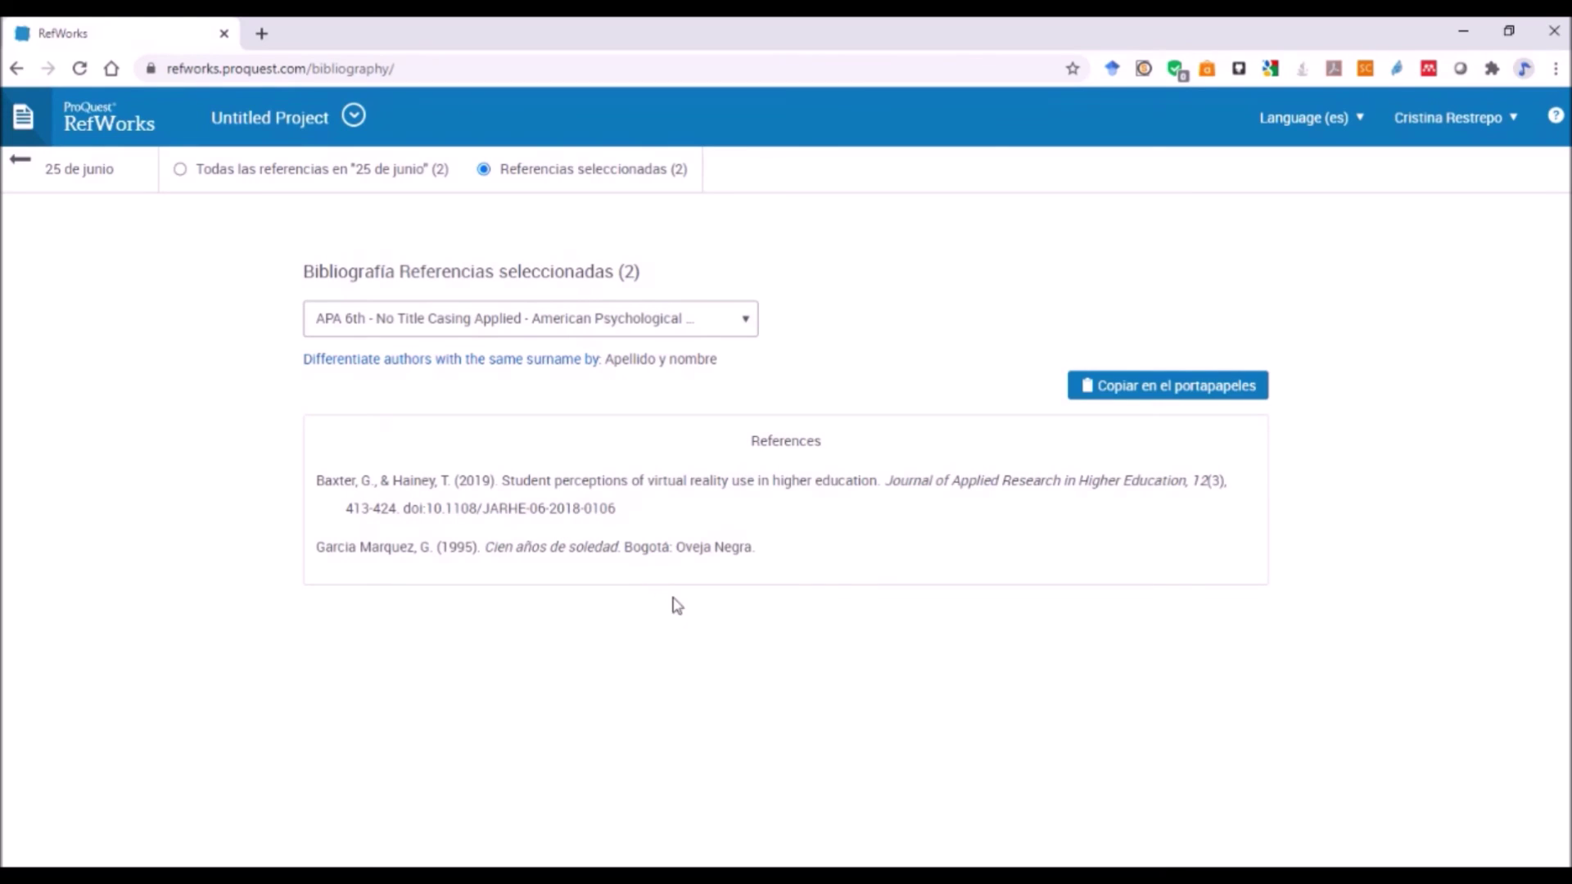
- Highlight both formatted bibliography entries and return to the folder "25 de junio"
drag(754, 549, 315, 480)
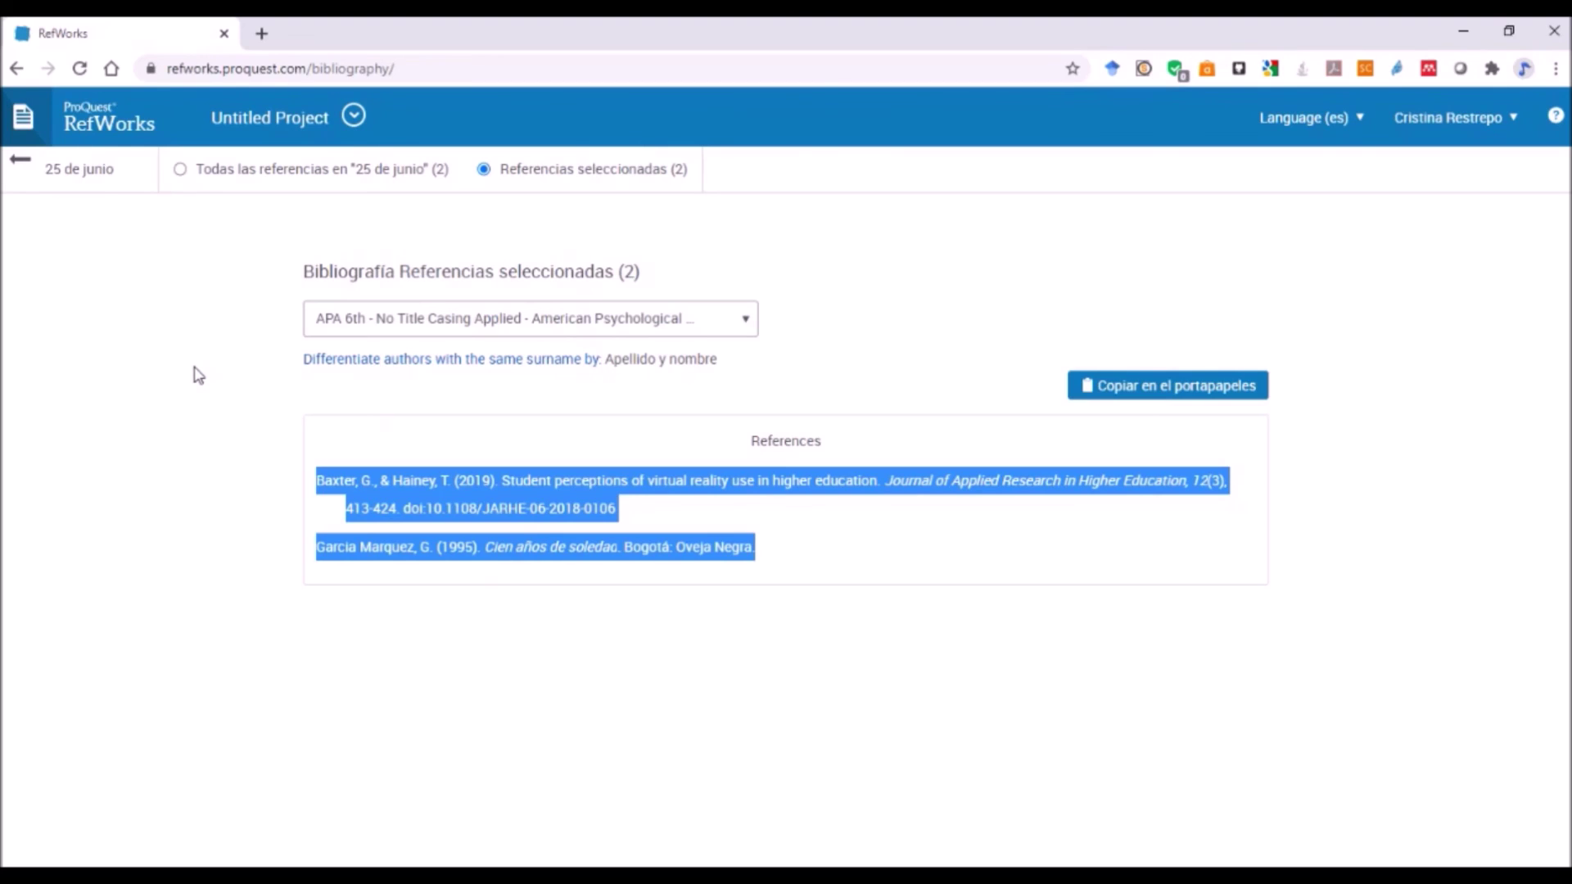
click(20, 170)
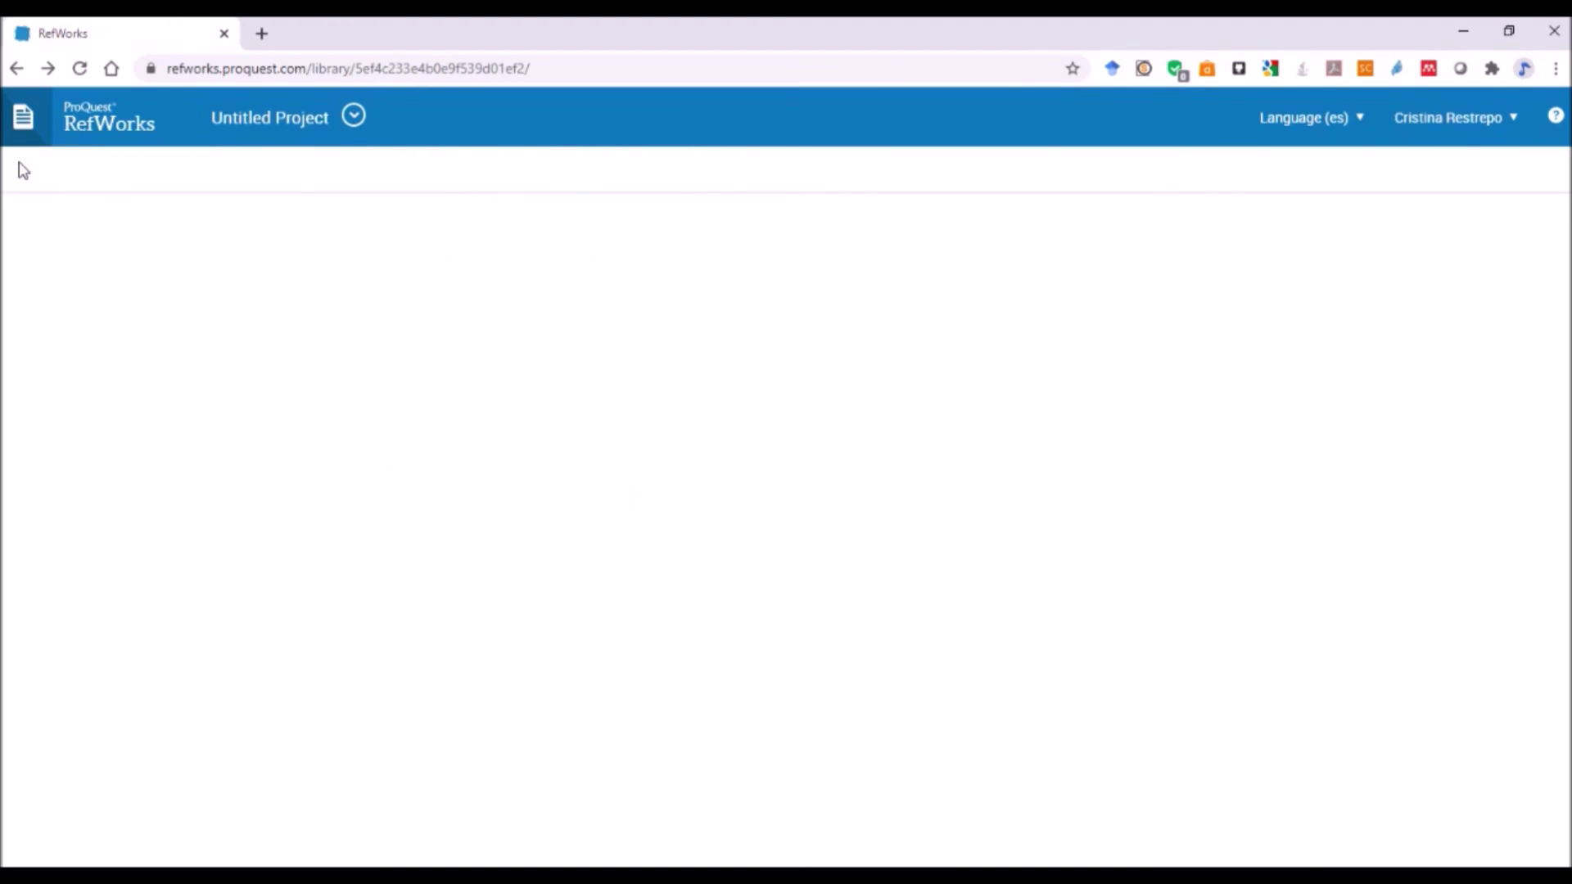
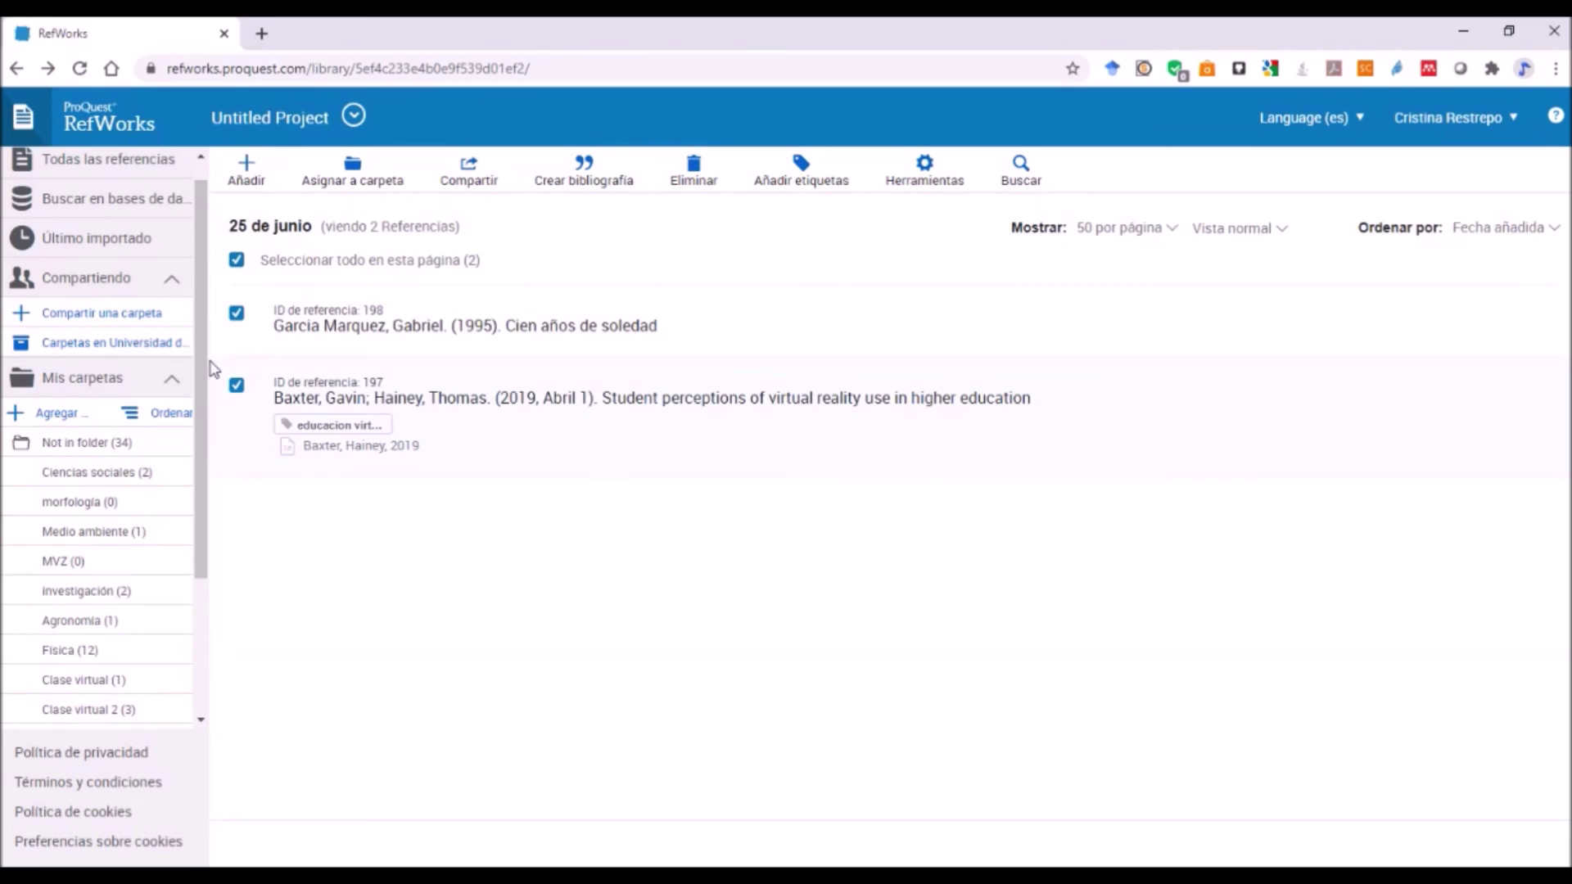
- List all references, view the details of "La educación virtual en Colombia: exposición de modelos de deserción" and close them
scroll(200, 256, up, 1)
scroll(164, 237, up, 1)
click(91, 187)
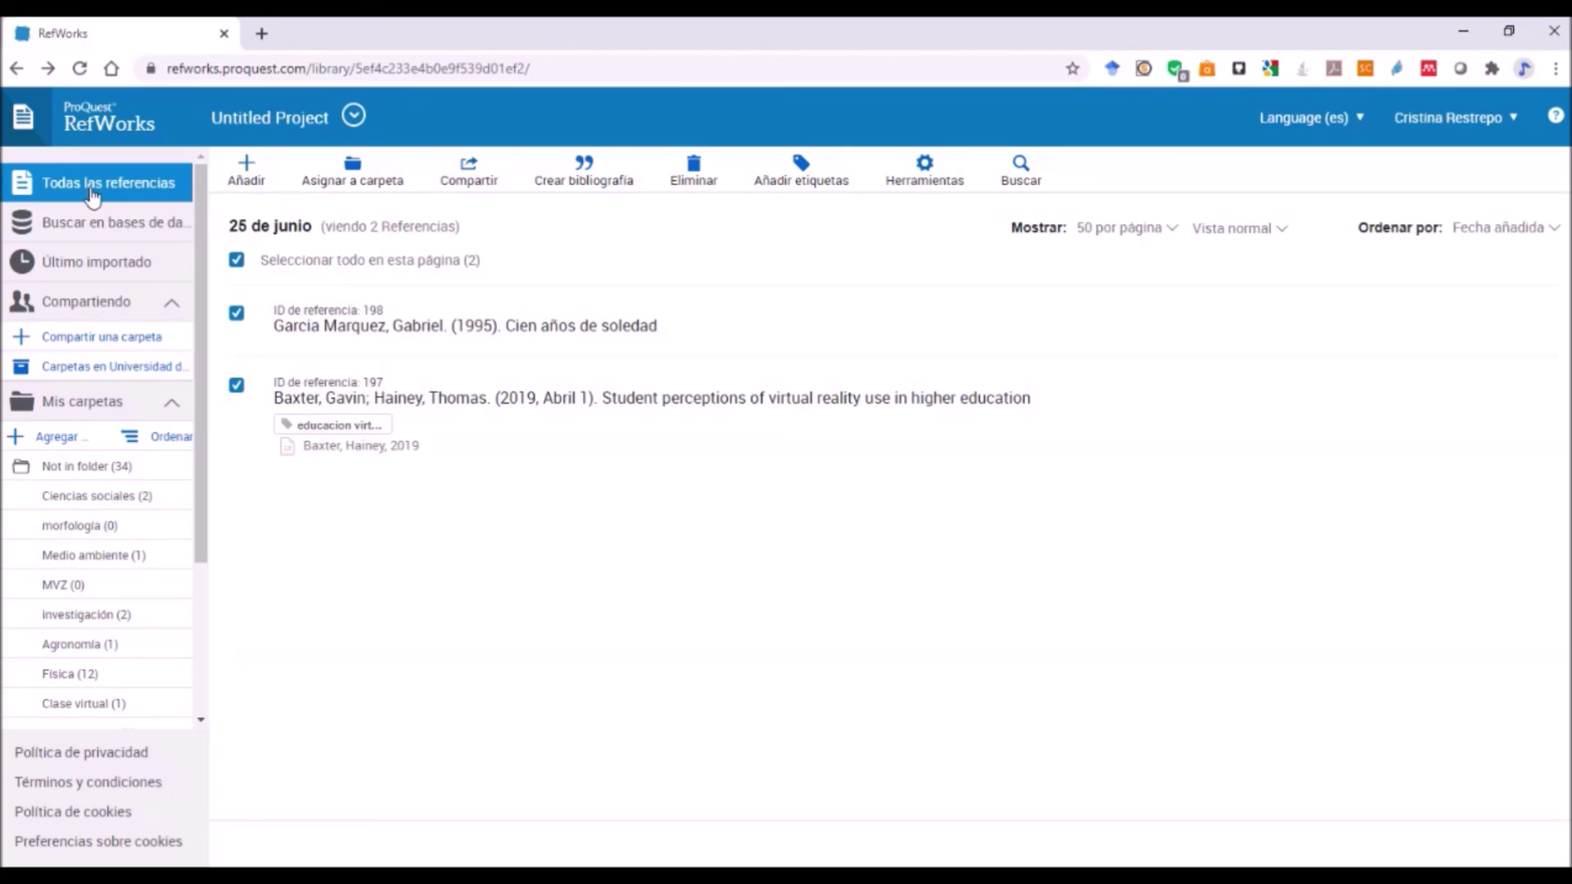
click(92, 194)
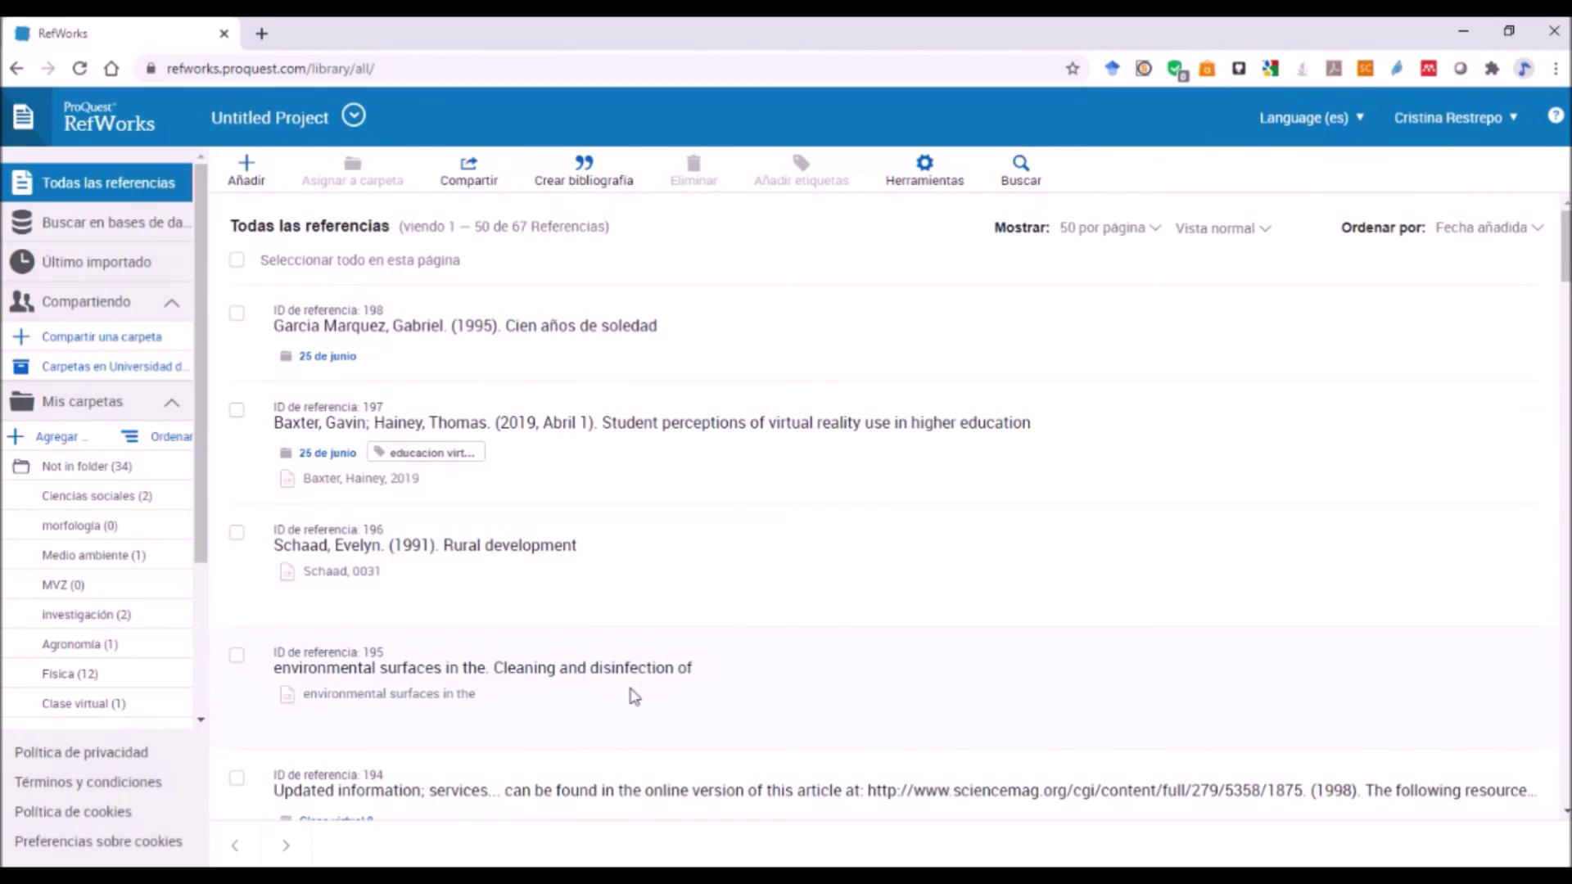
scroll(634, 692, down, 7)
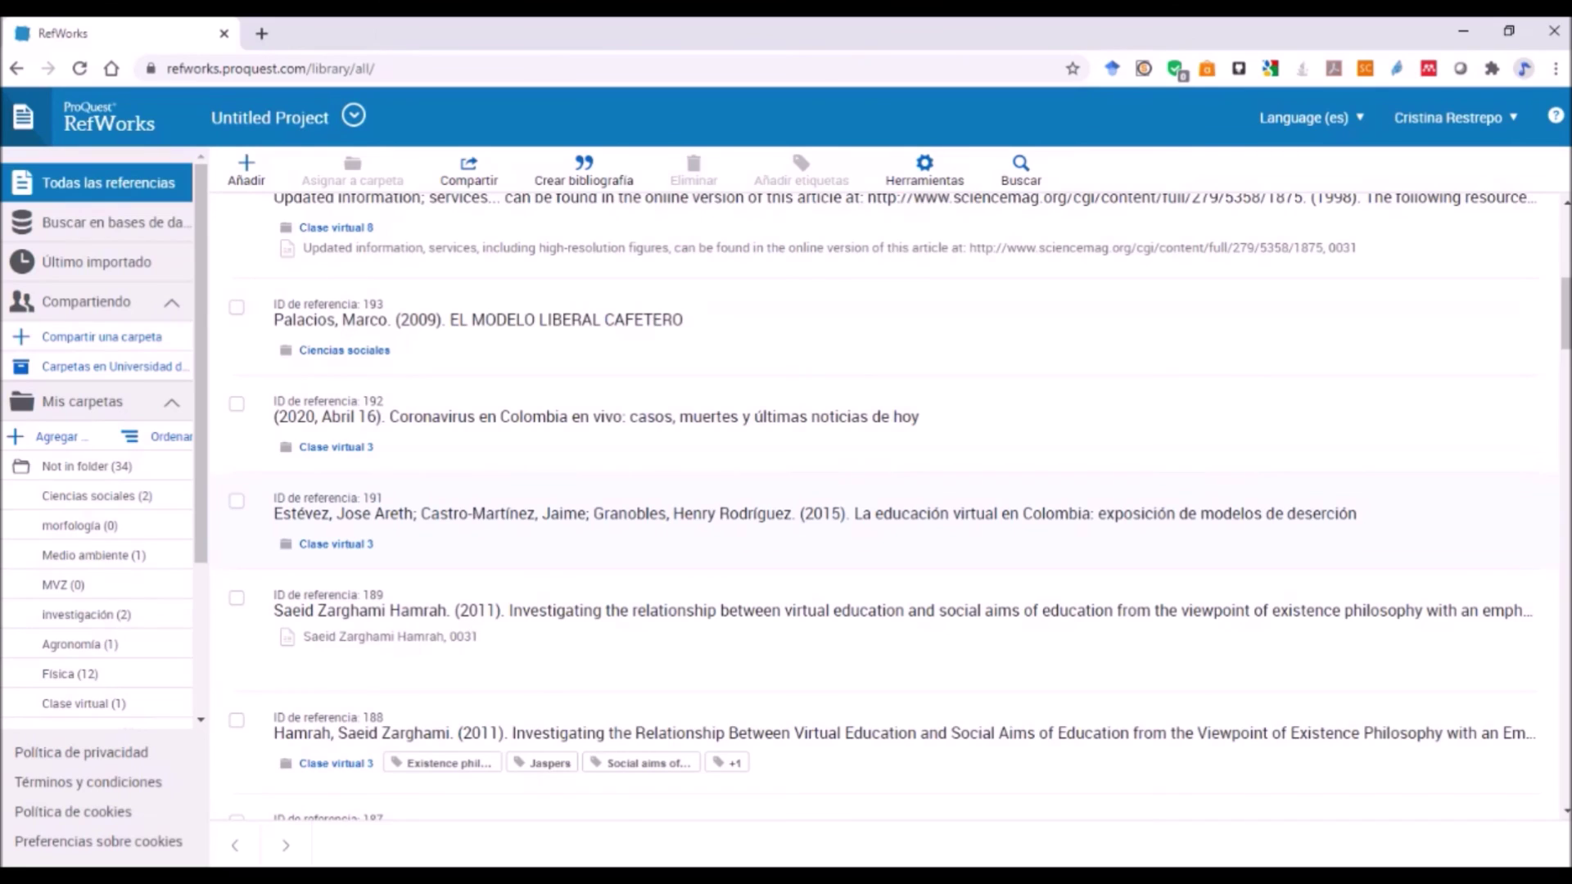
click(397, 518)
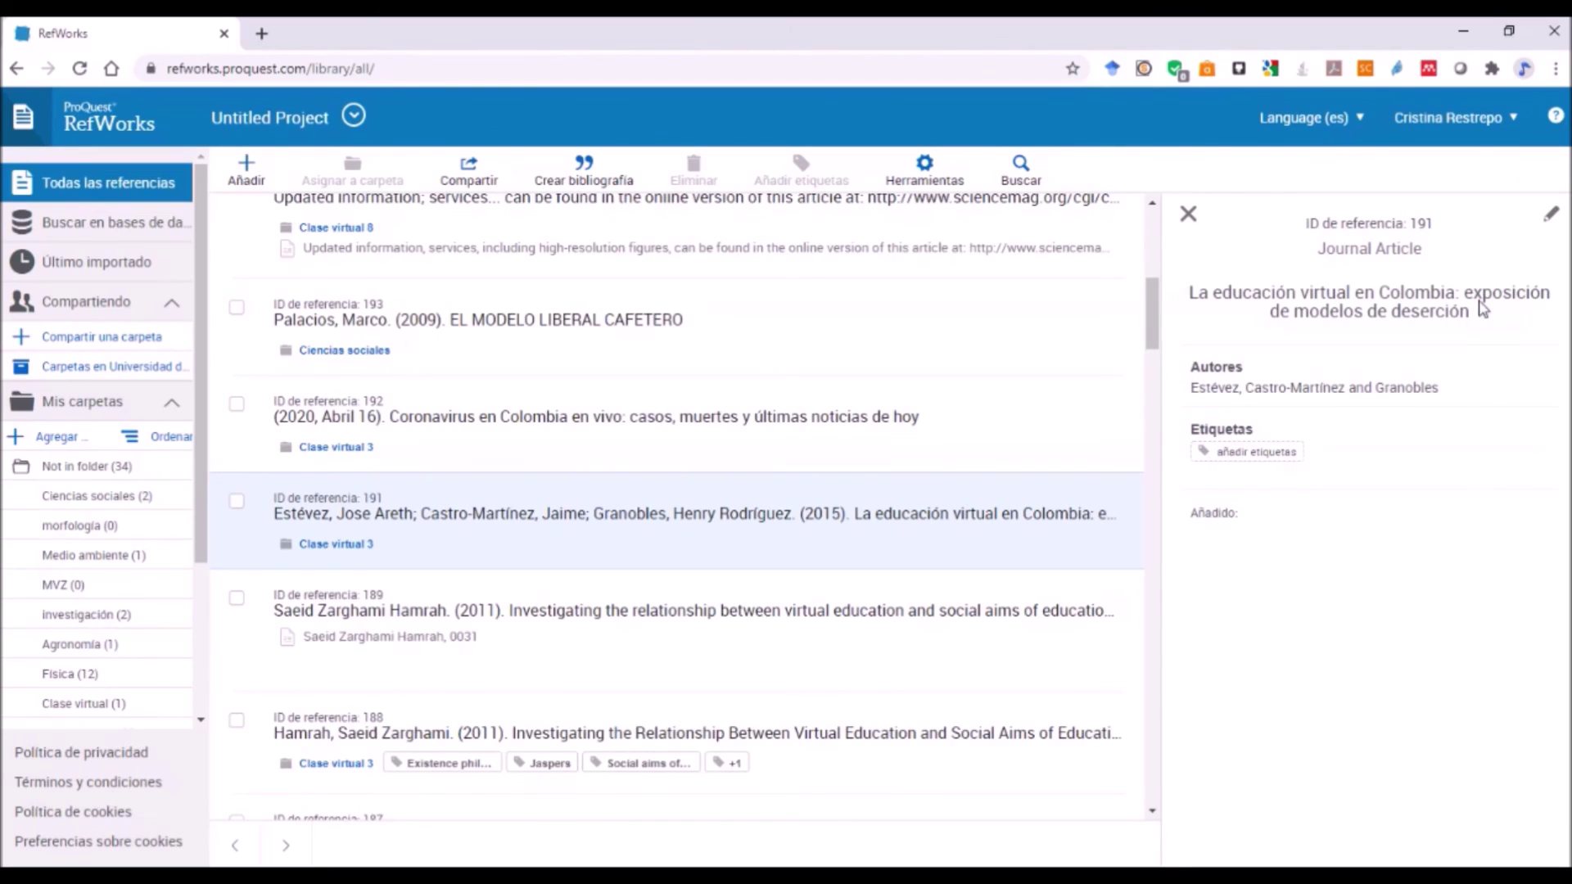
key(Escape)
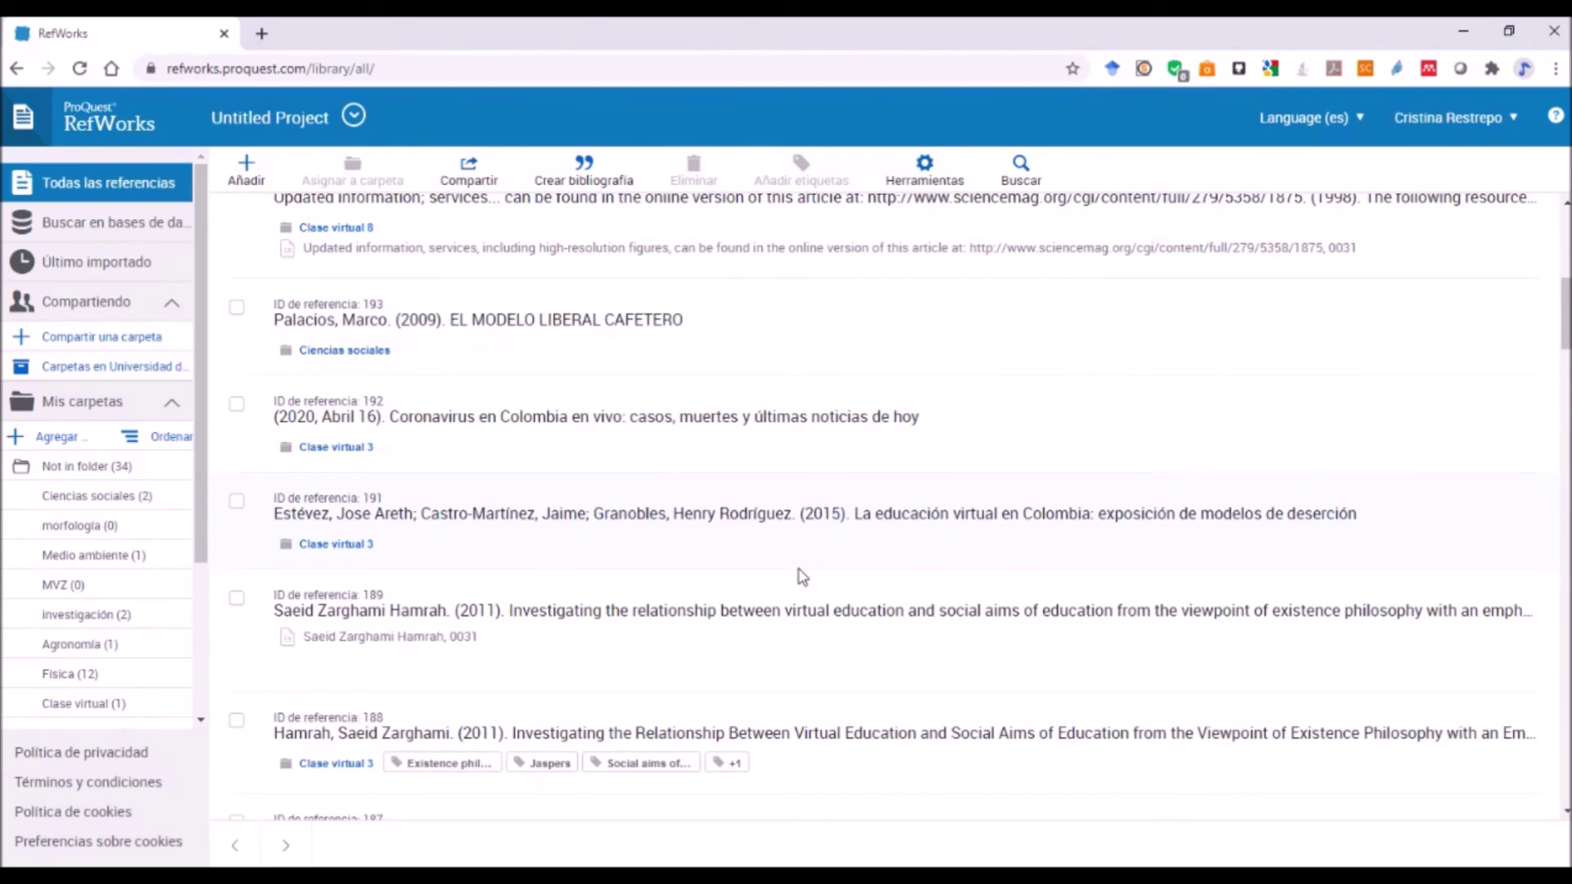
- View the full details of the reference "La educación virtual en Colombia: exposición de modelos de deserción"
key(Return)
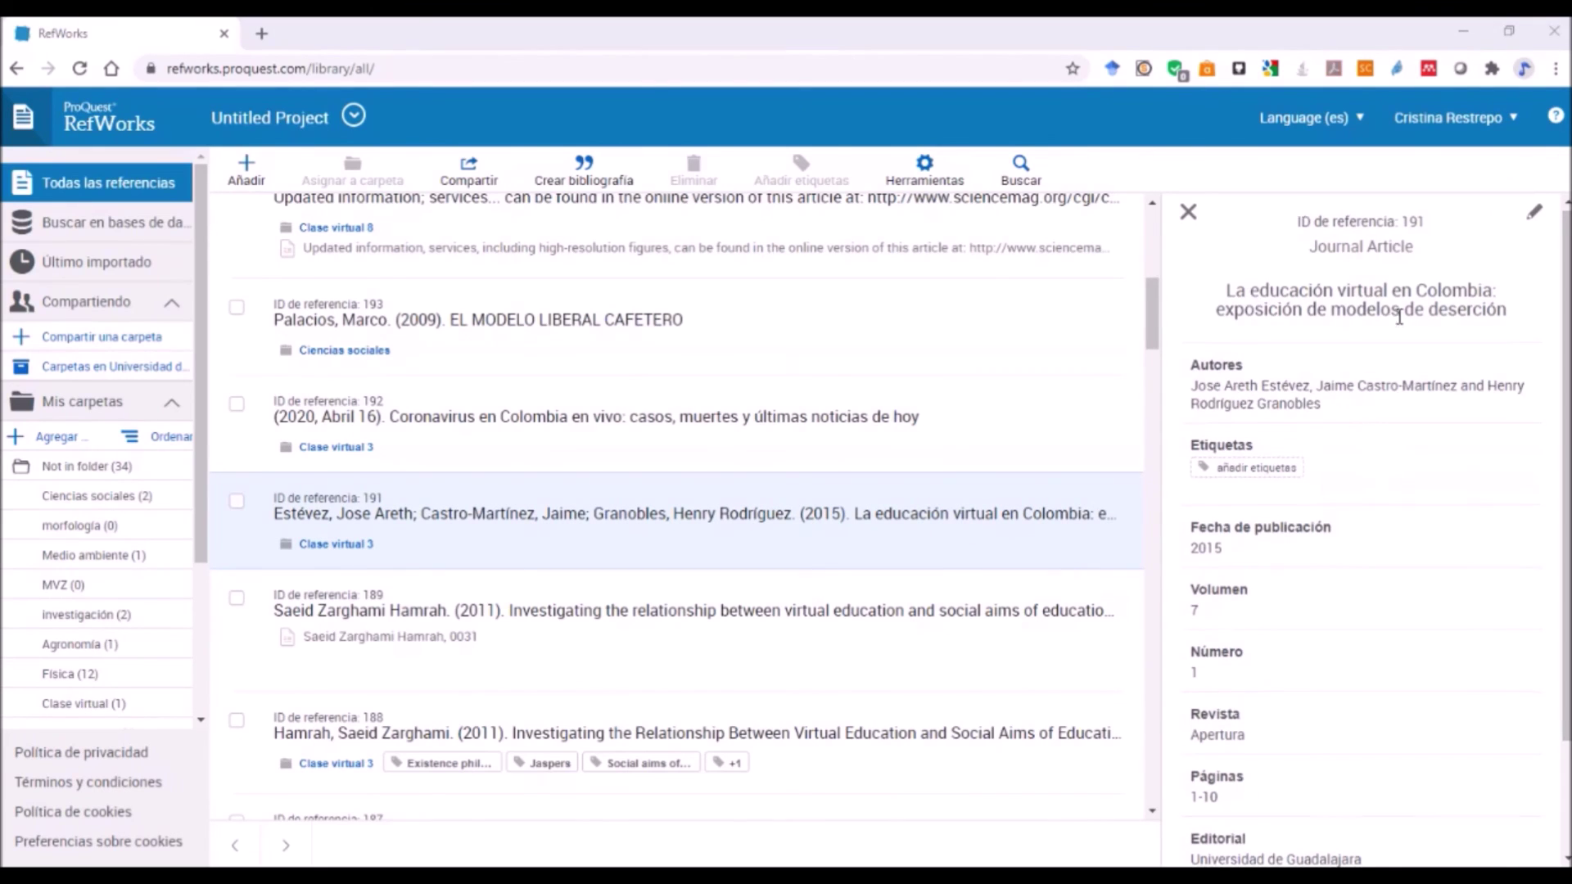
scroll(1399, 319, down, 2)
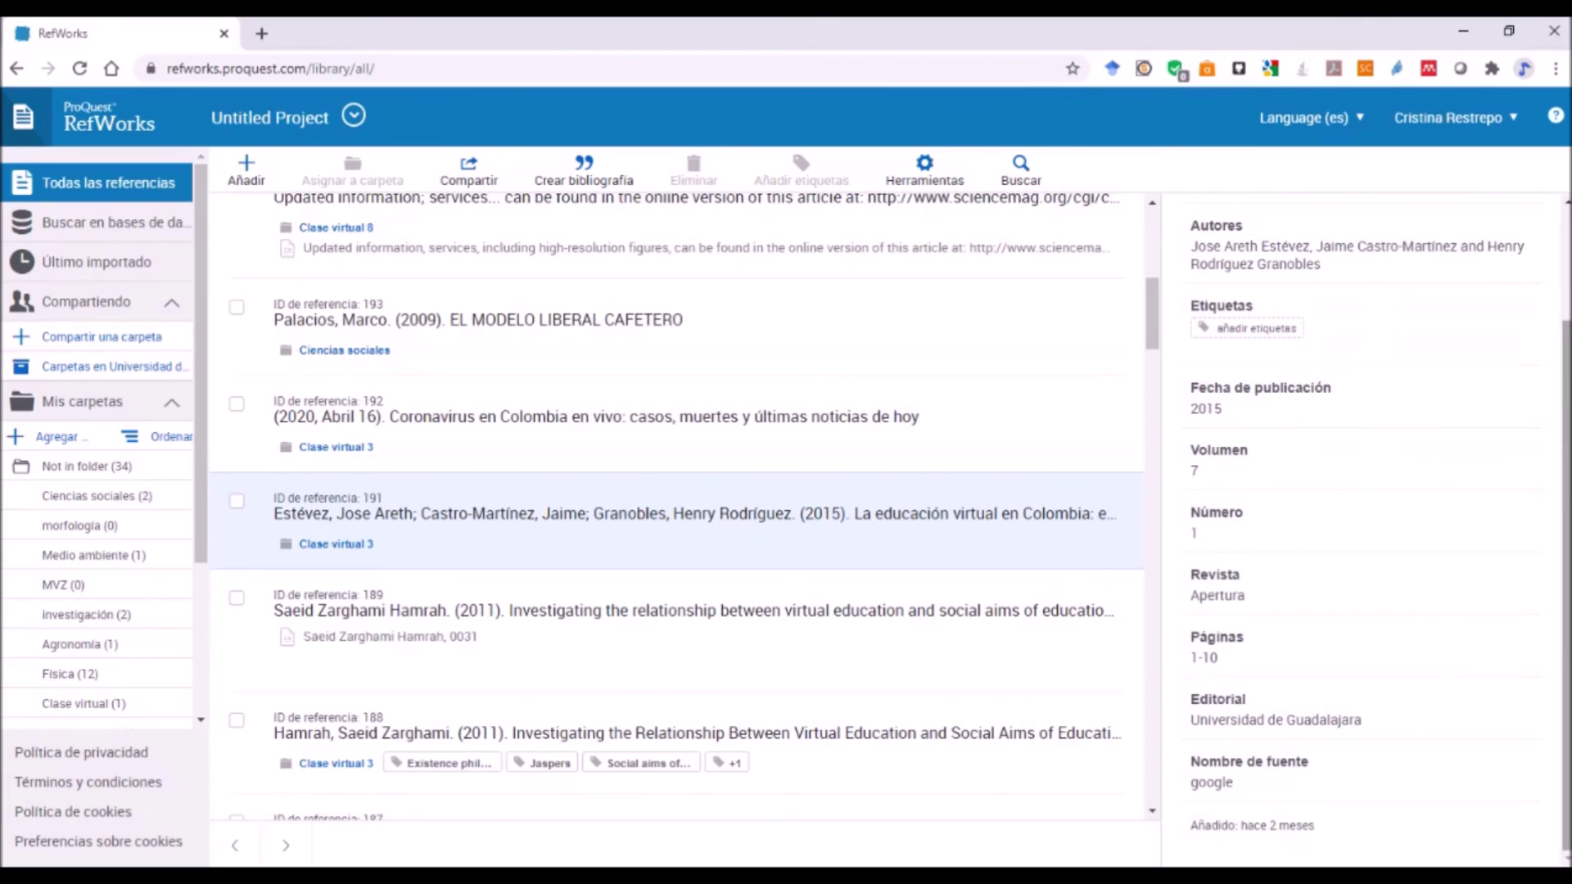
scroll(1242, 453, up, 3)
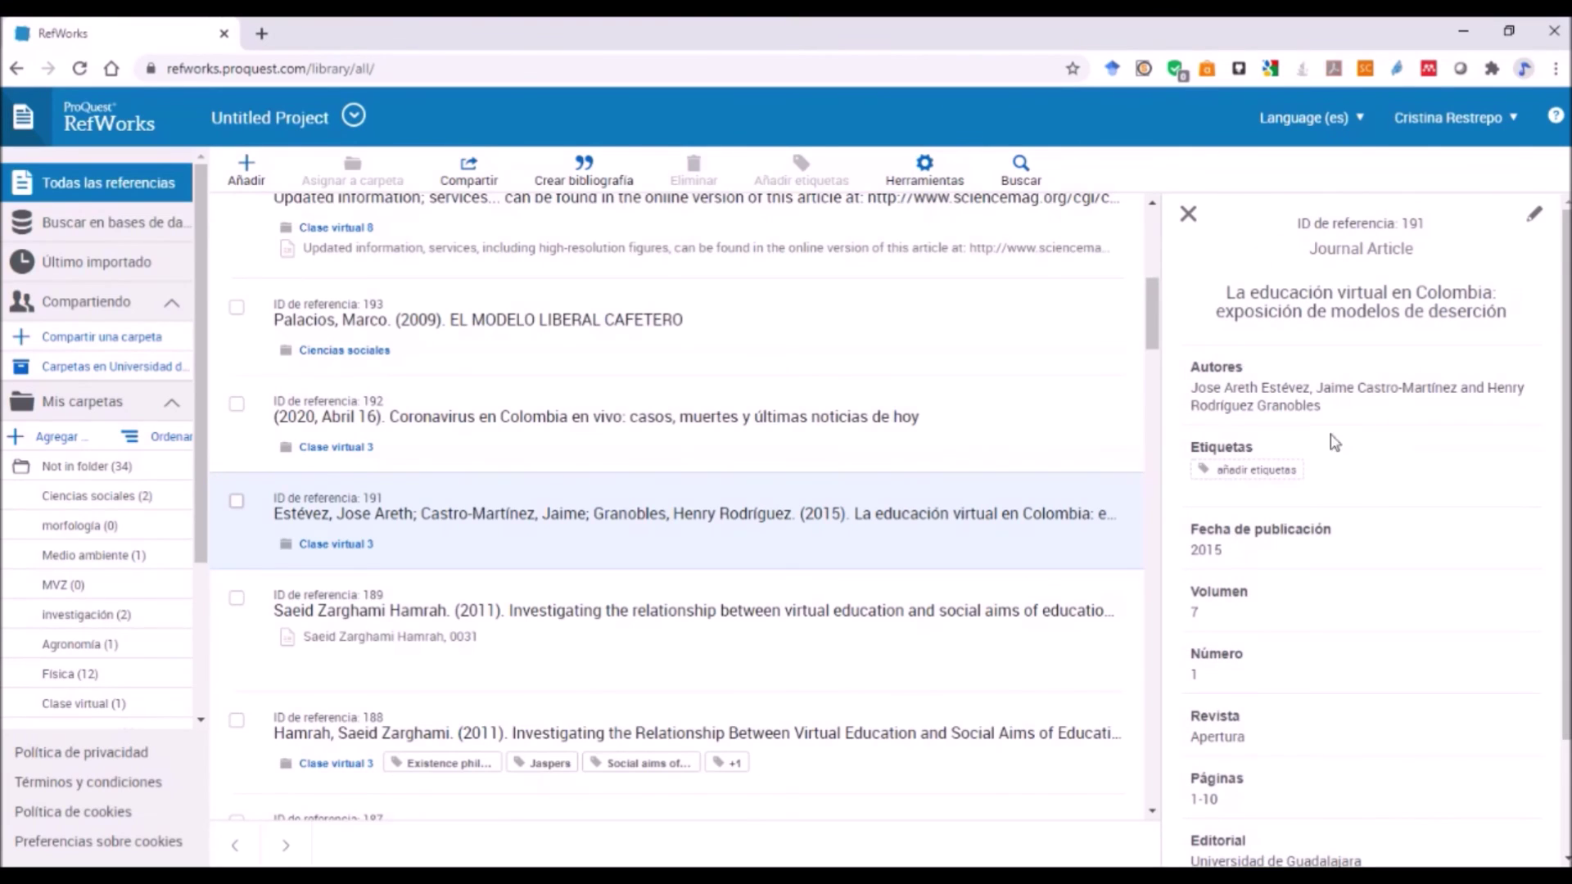
- Open the reference for editing, start adding an attachment, cancel both the file selection and the edit, and close the details
click(1537, 216)
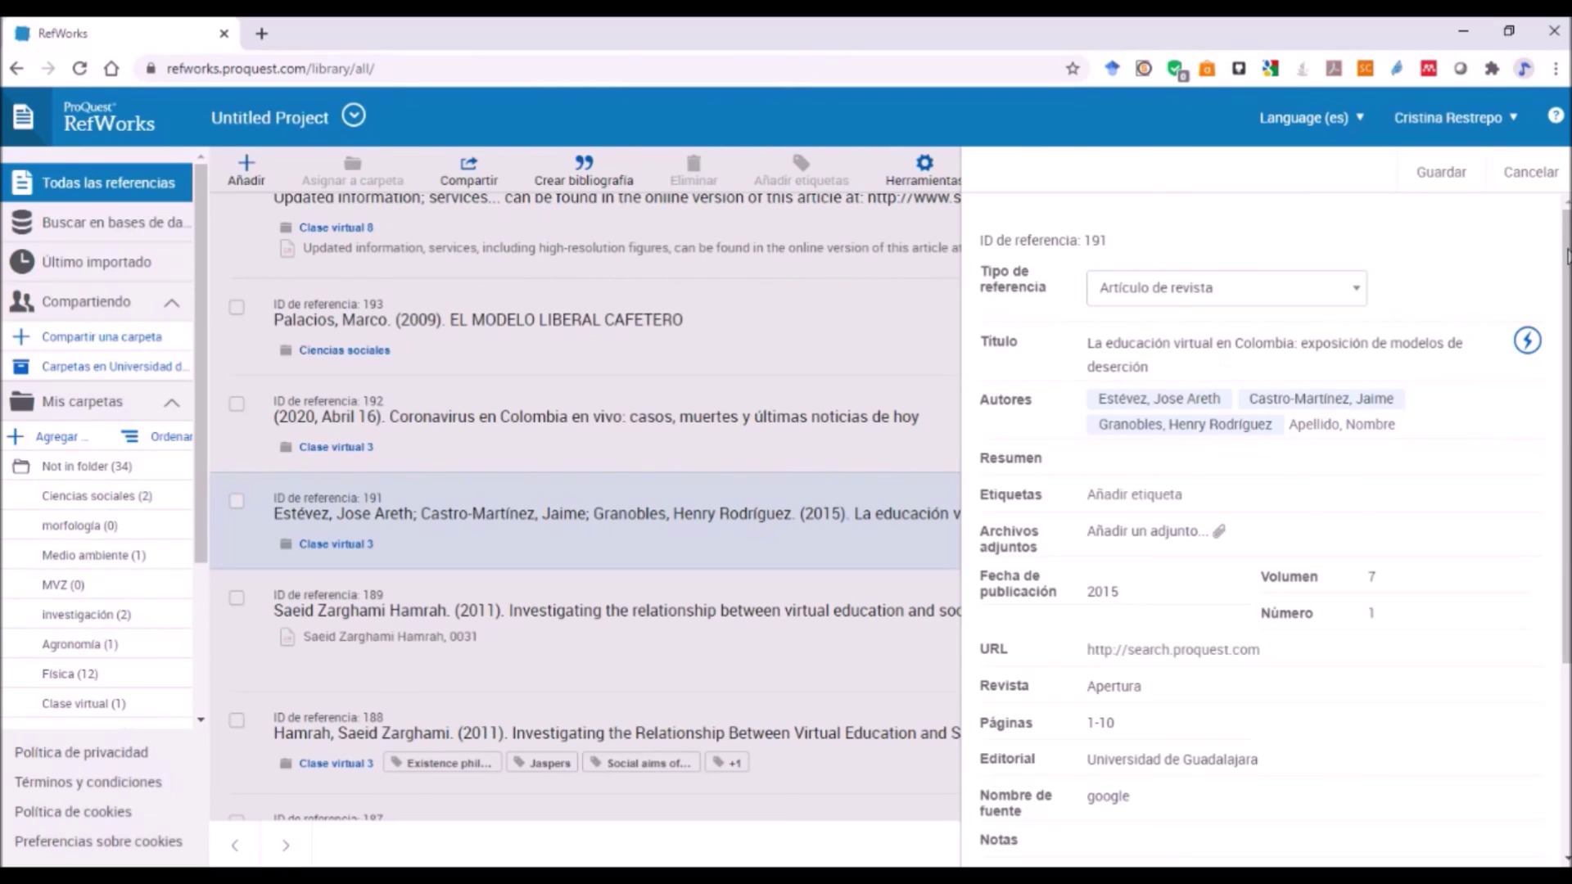
click(1127, 534)
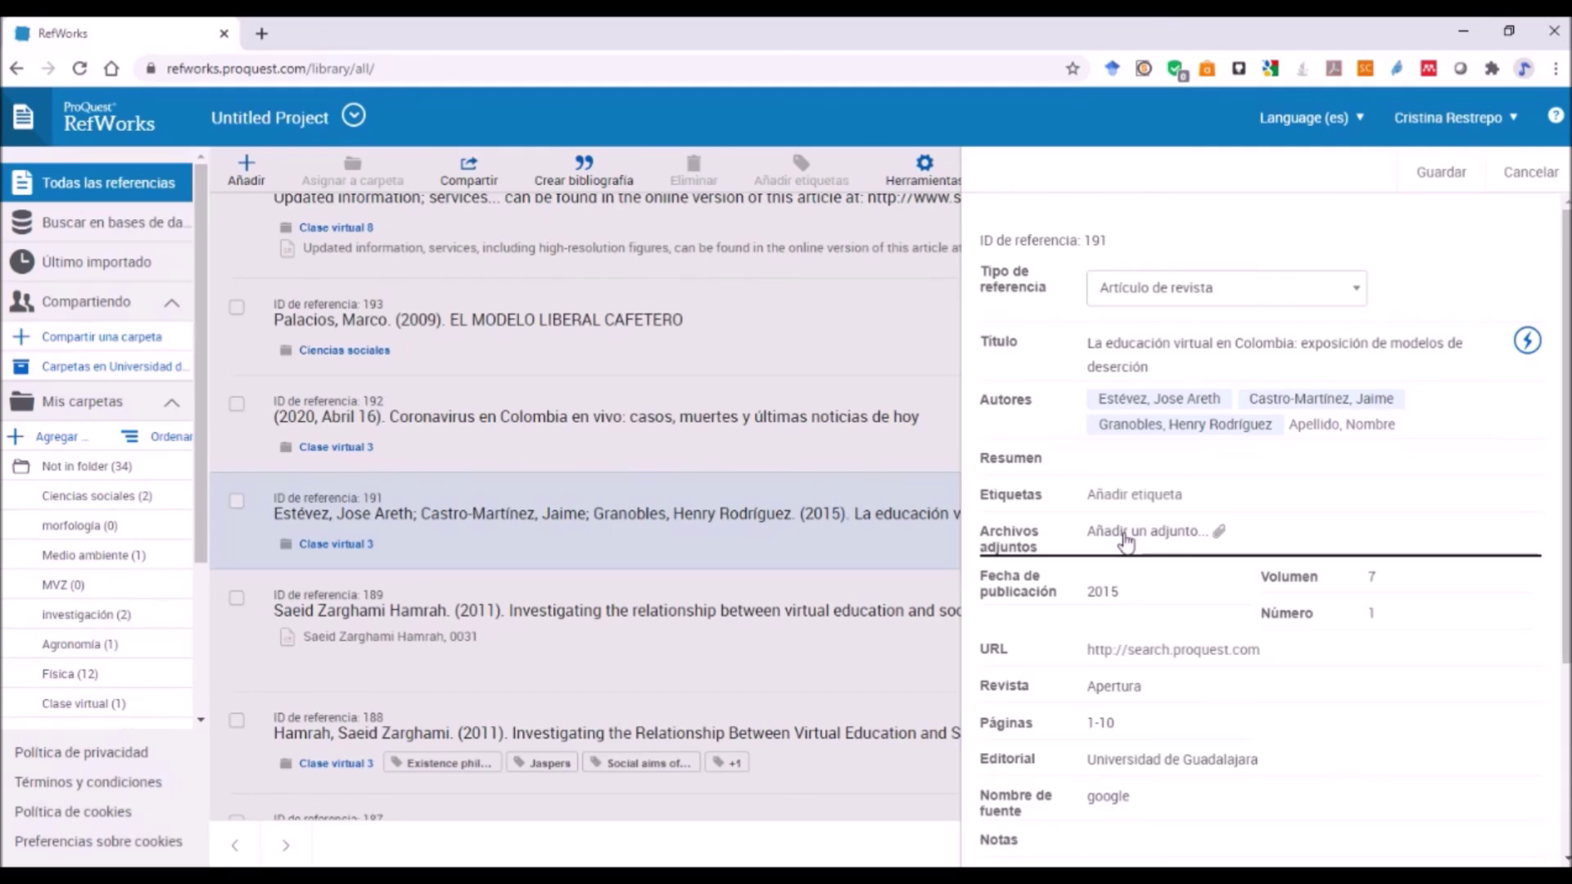
click(1126, 536)
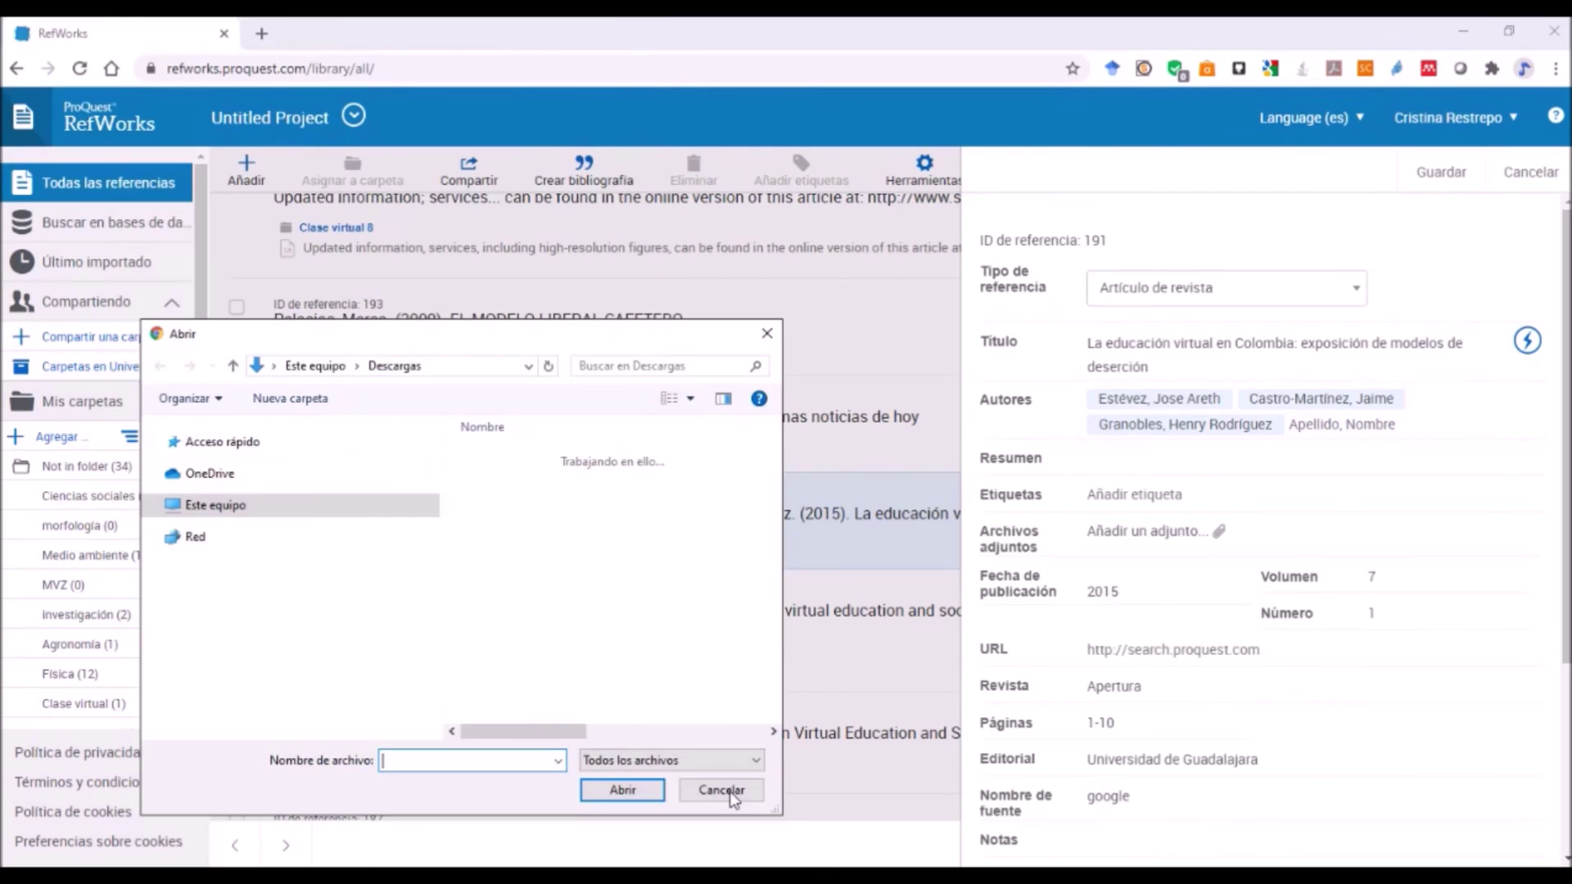
click(717, 786)
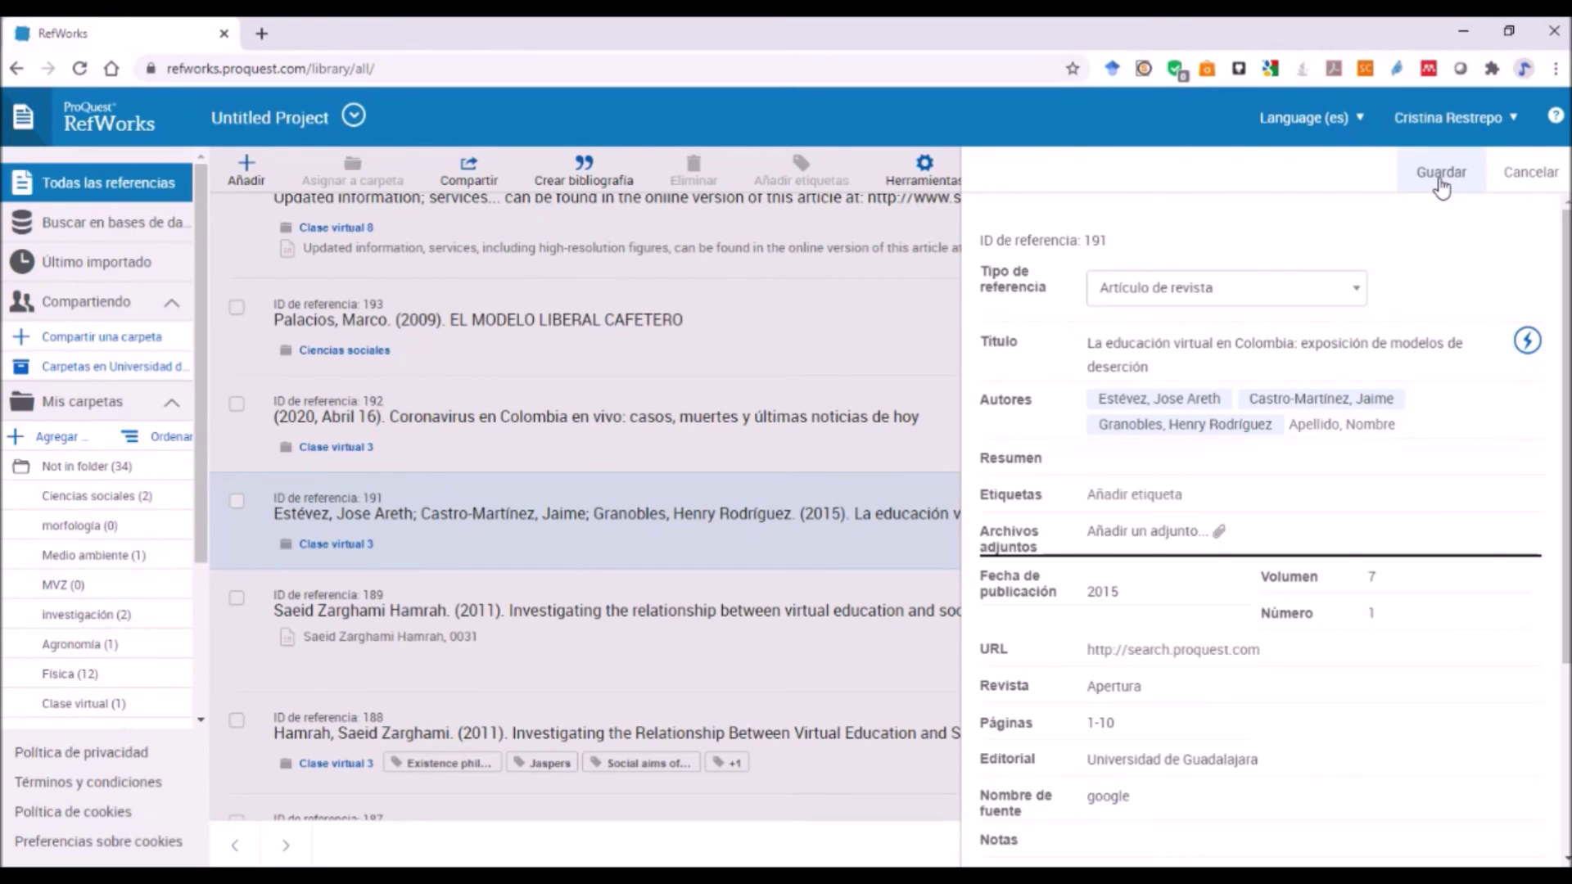
click(1532, 180)
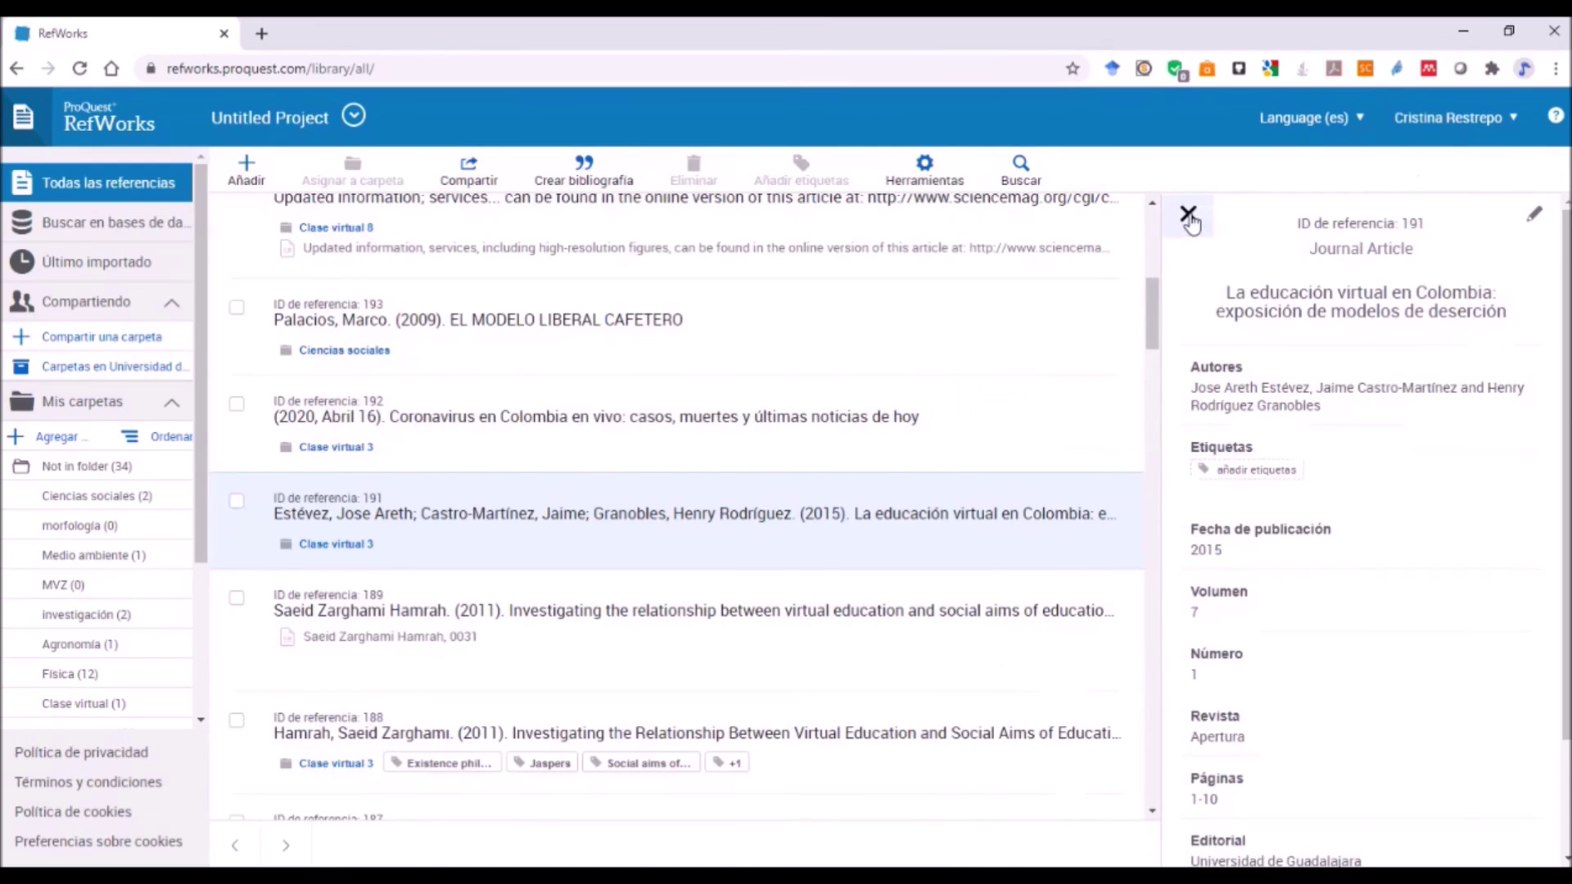
click(1188, 216)
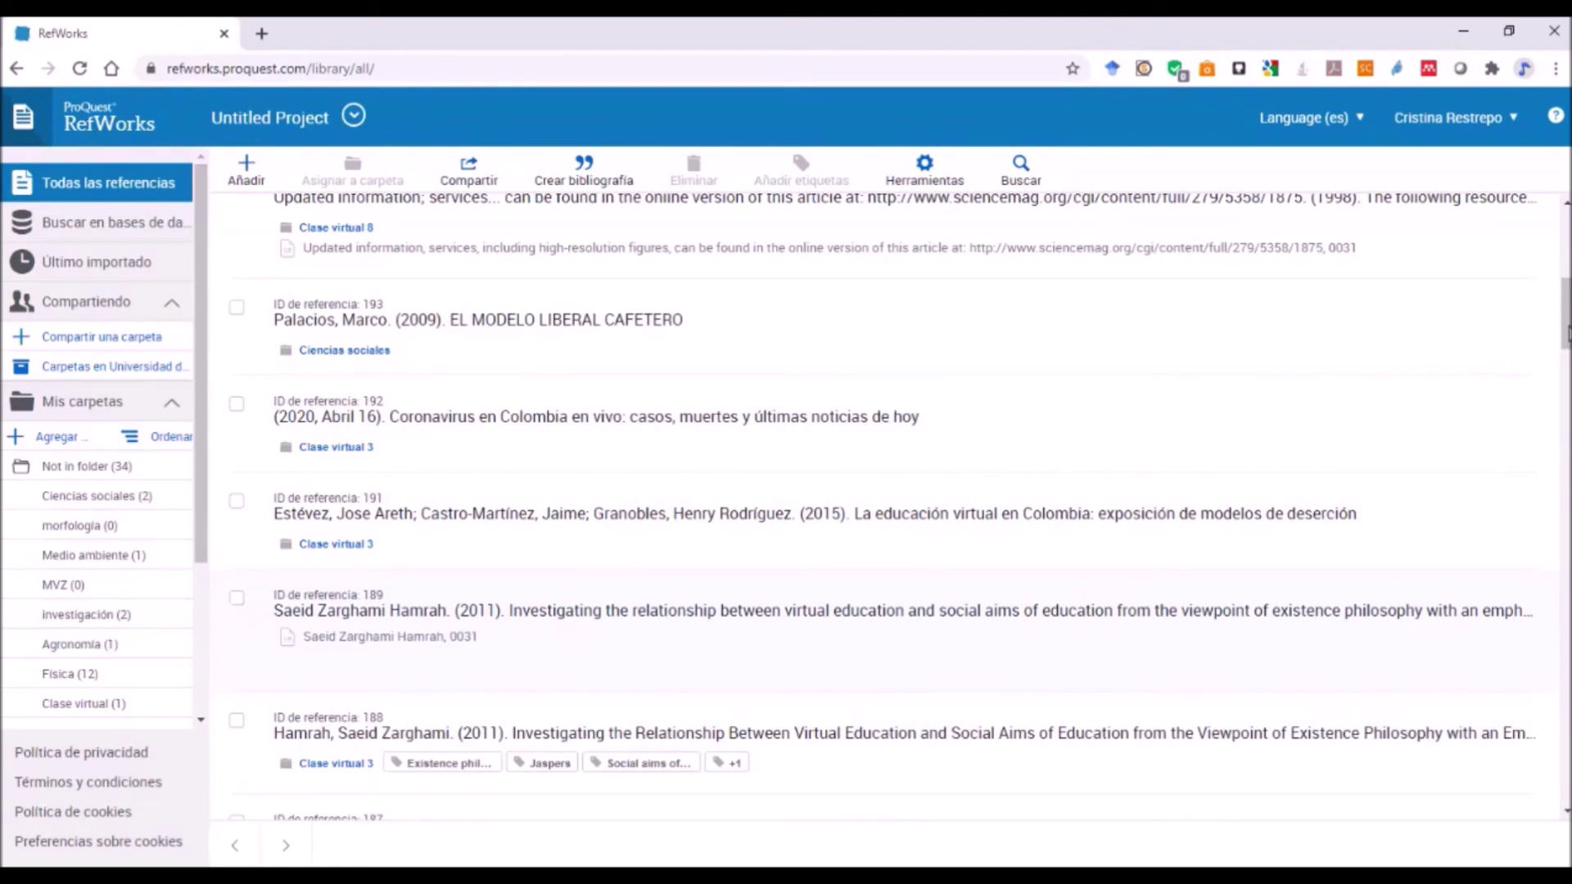
- View the details of the reference "380 3525 1 PB" at the start of the list and close them
drag(1570, 319, 1395, 328)
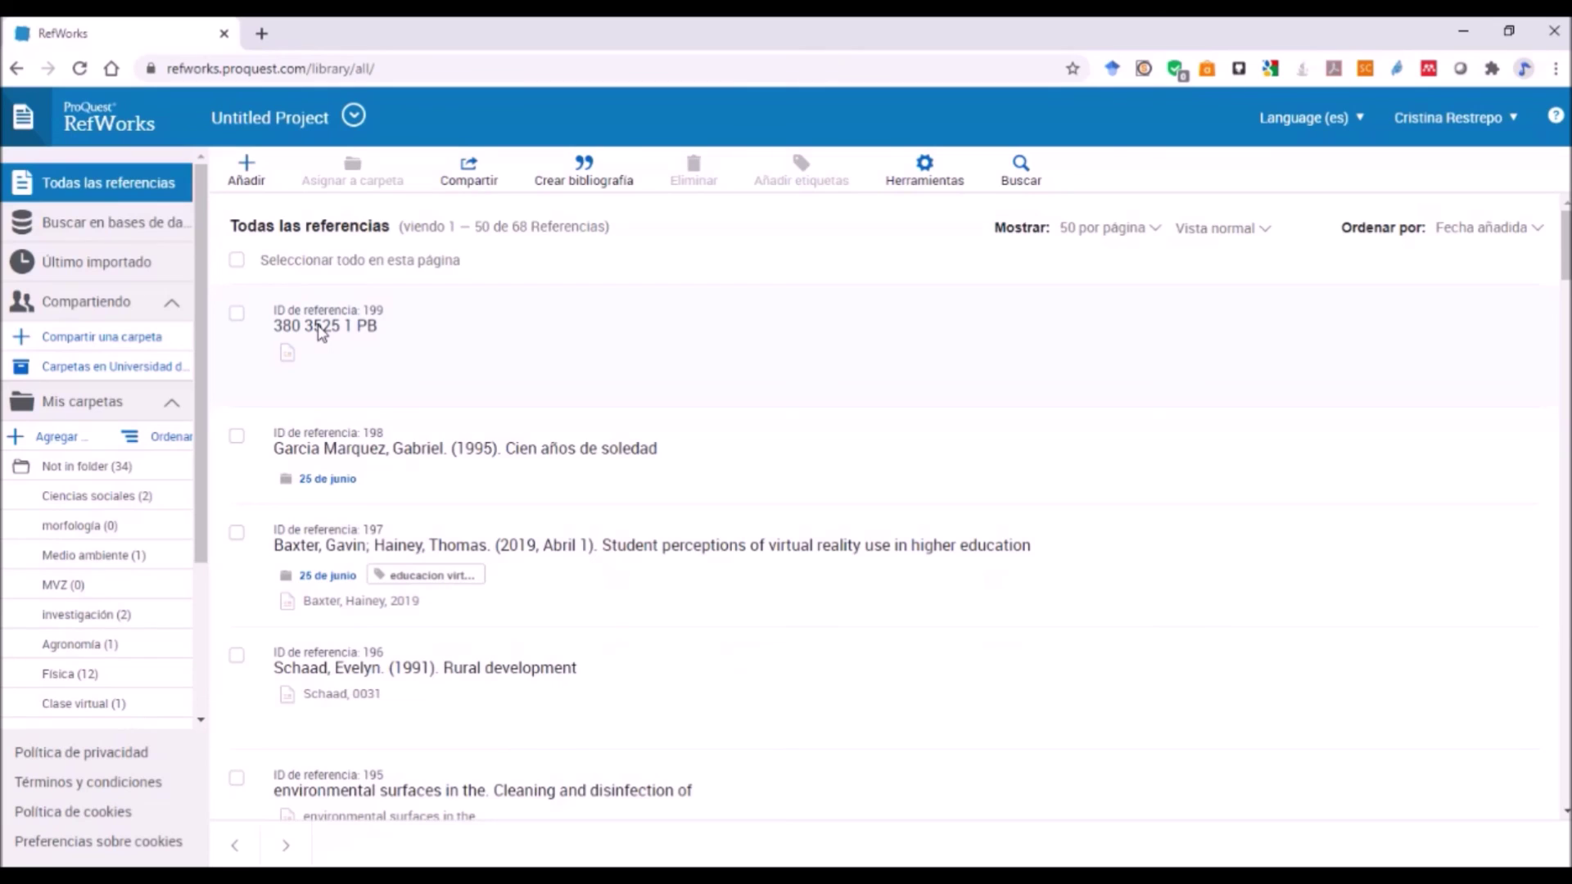
click(321, 328)
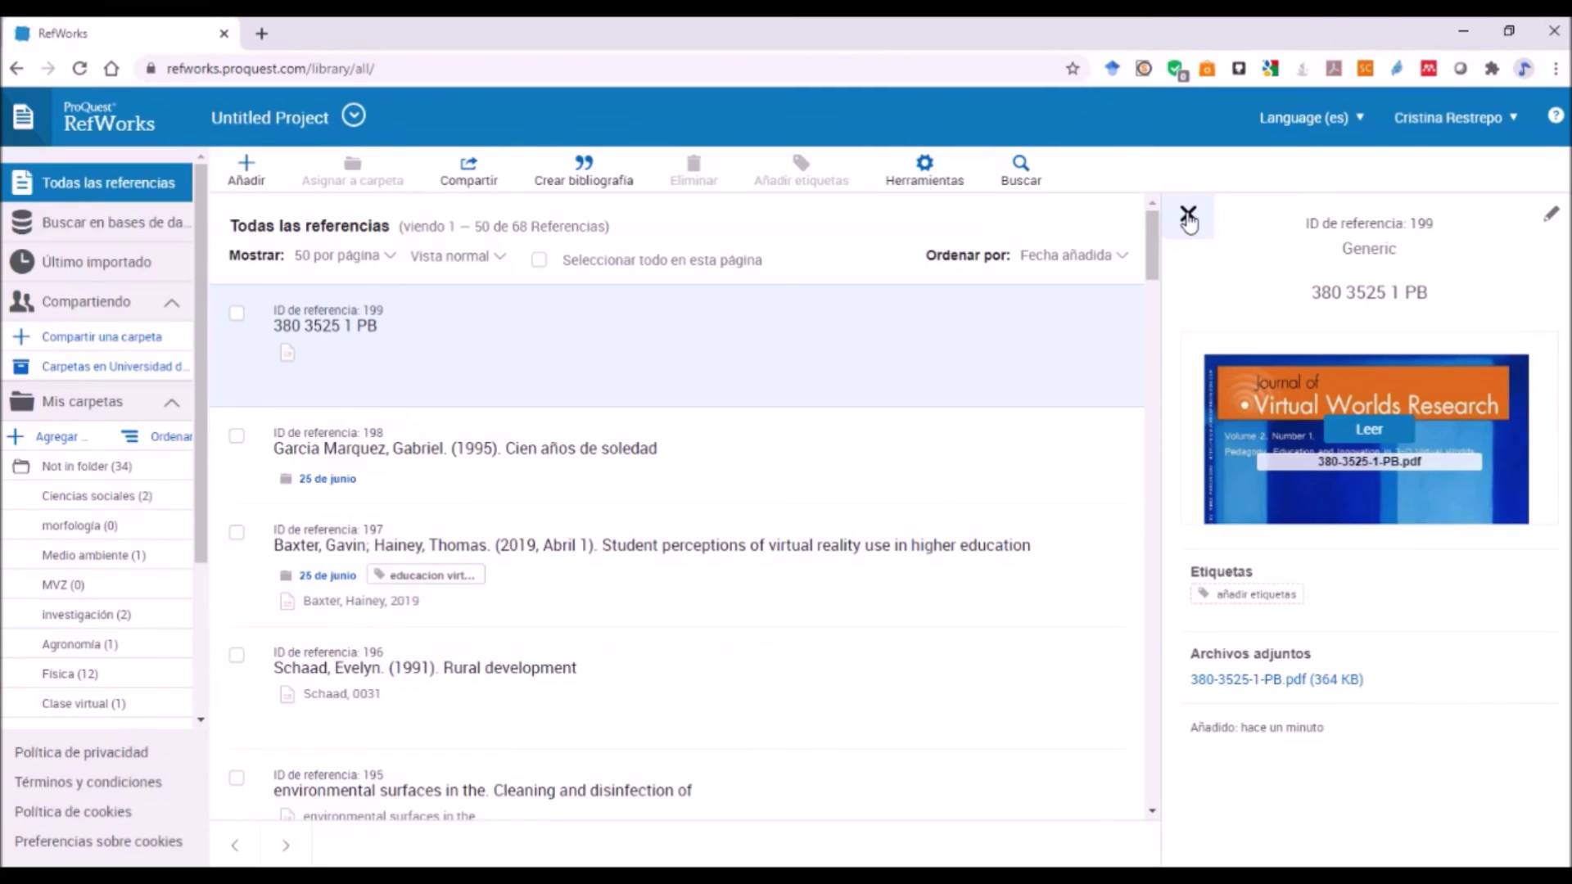
click(1188, 215)
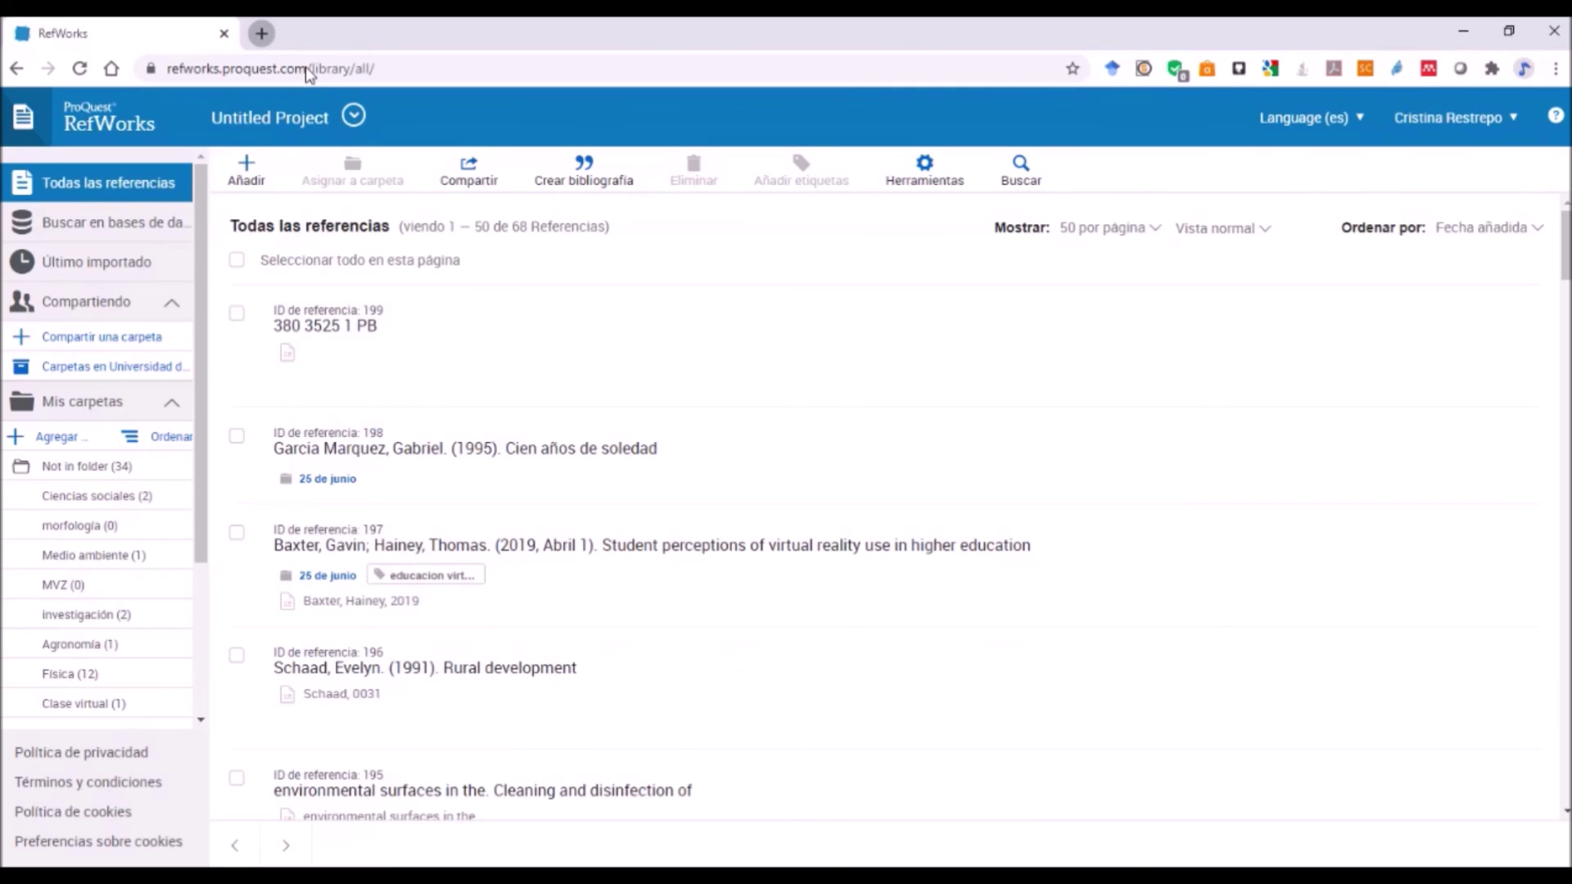
- Search Google for "google academico" in a new browser tab
click(262, 35)
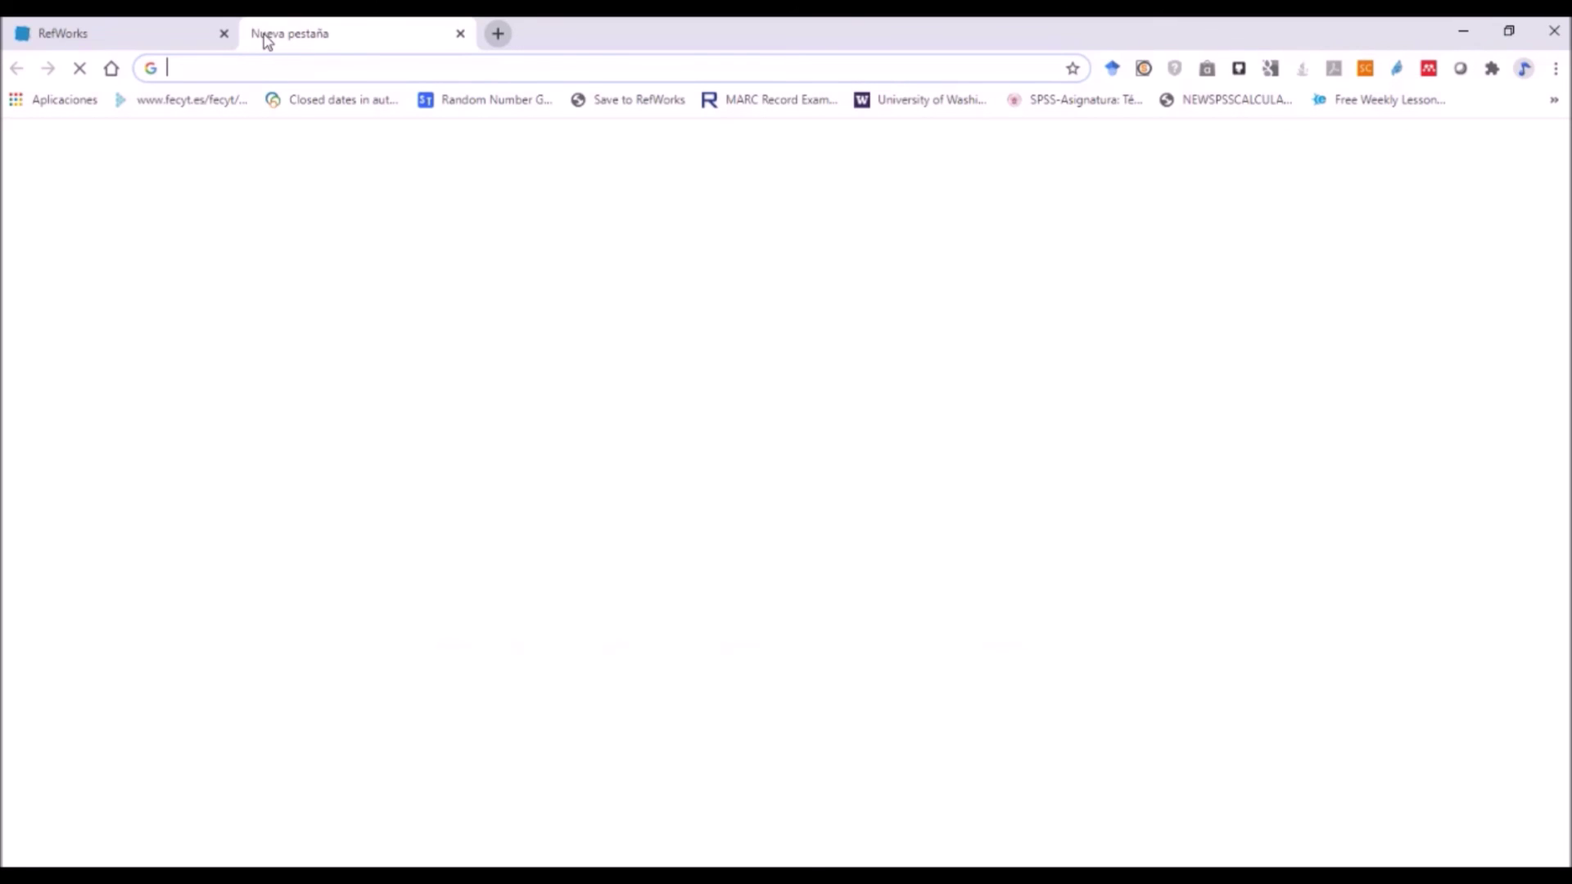
text(google.com)
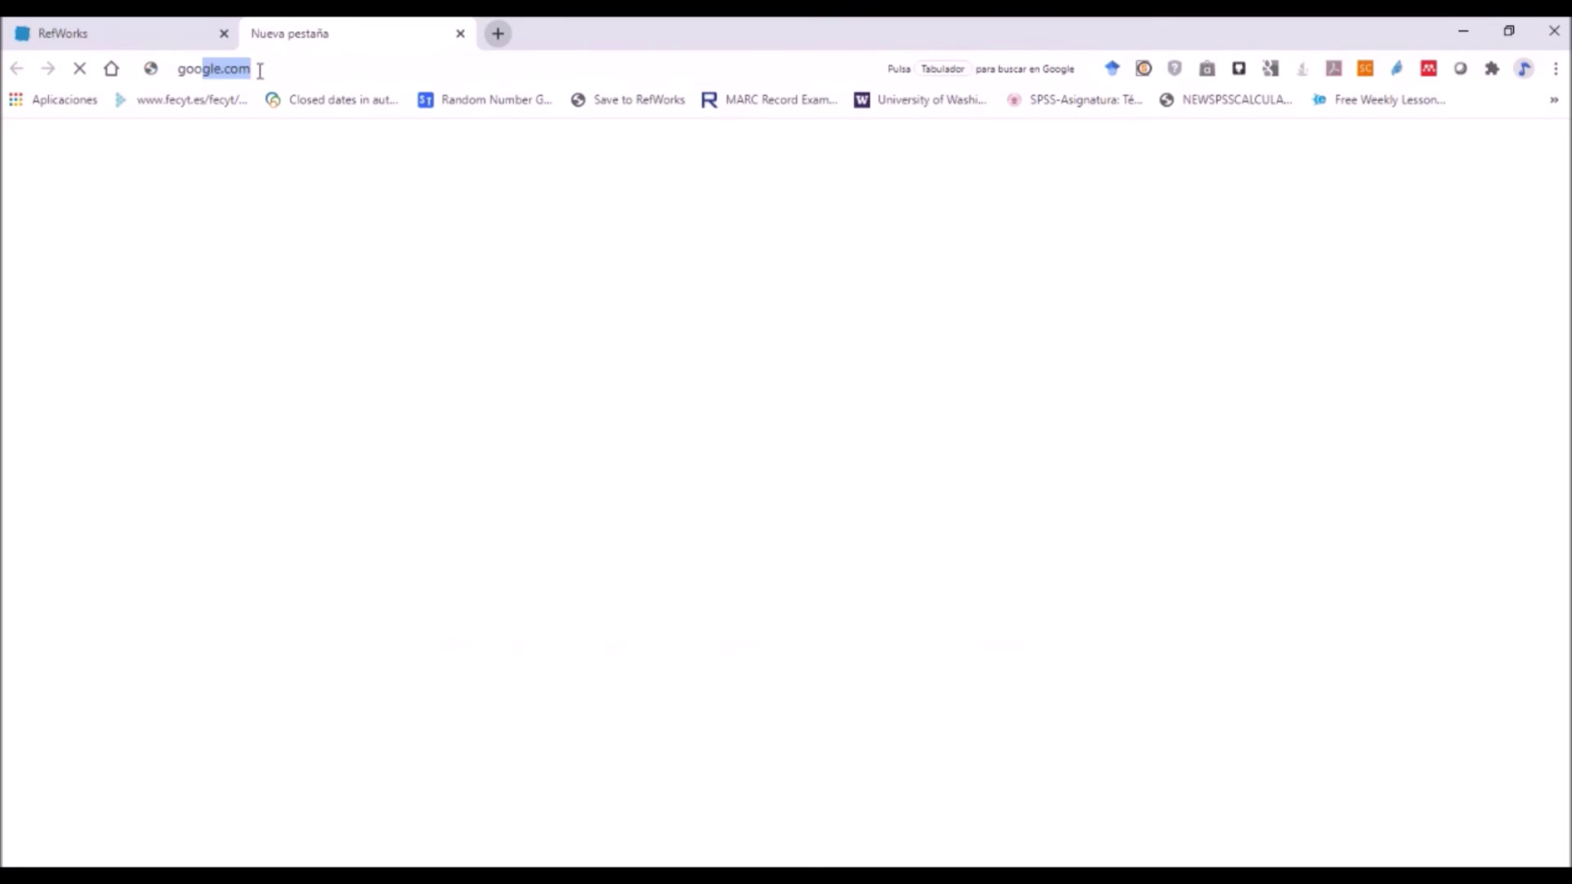
key(End)
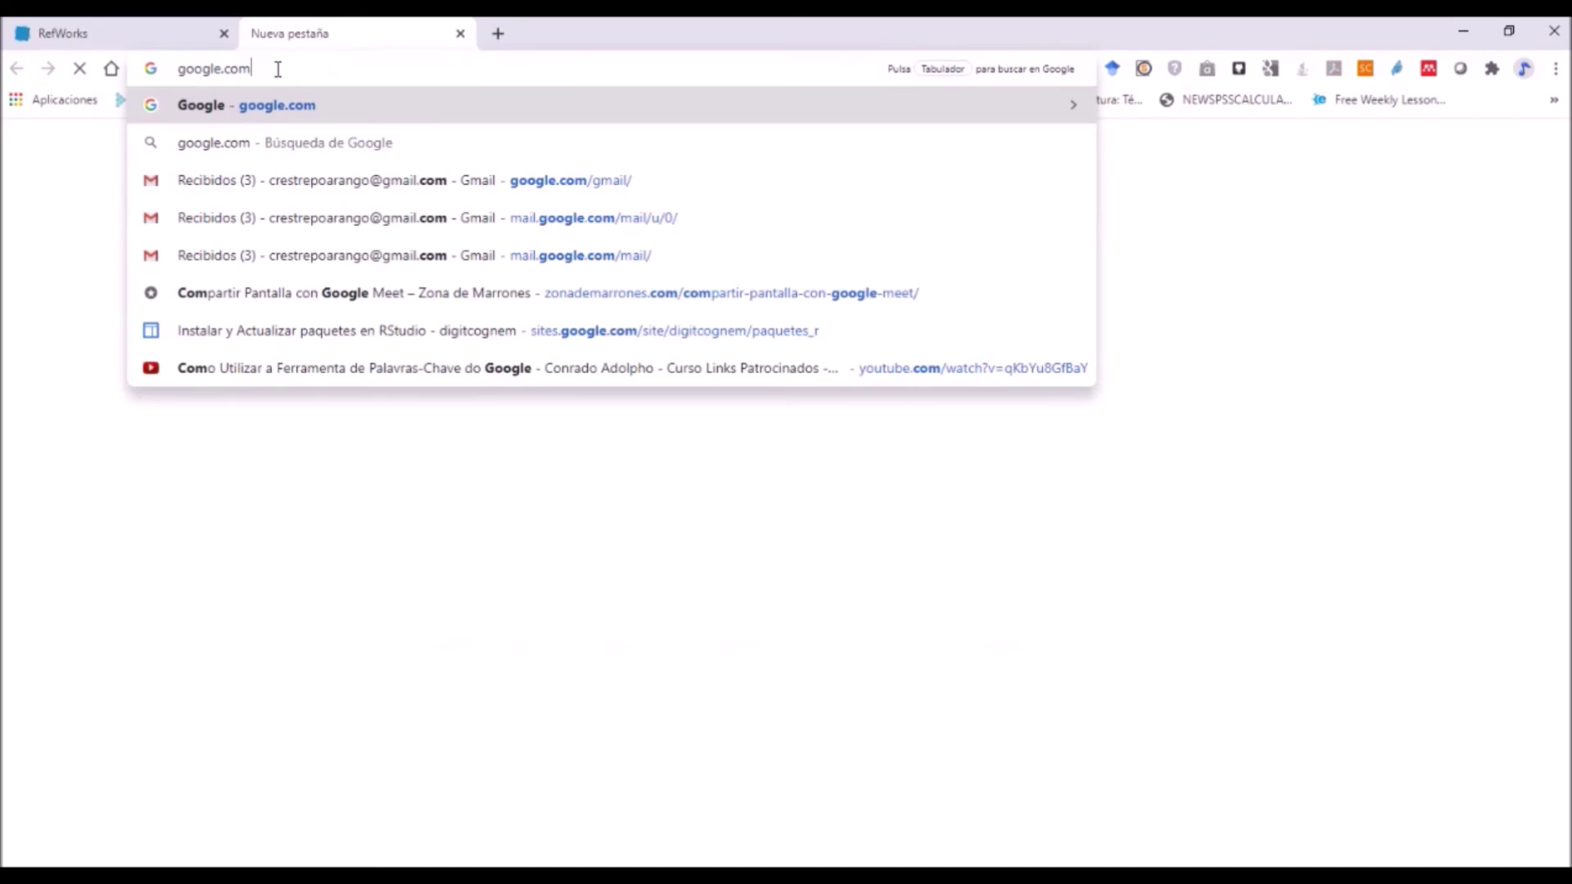
text(gle)
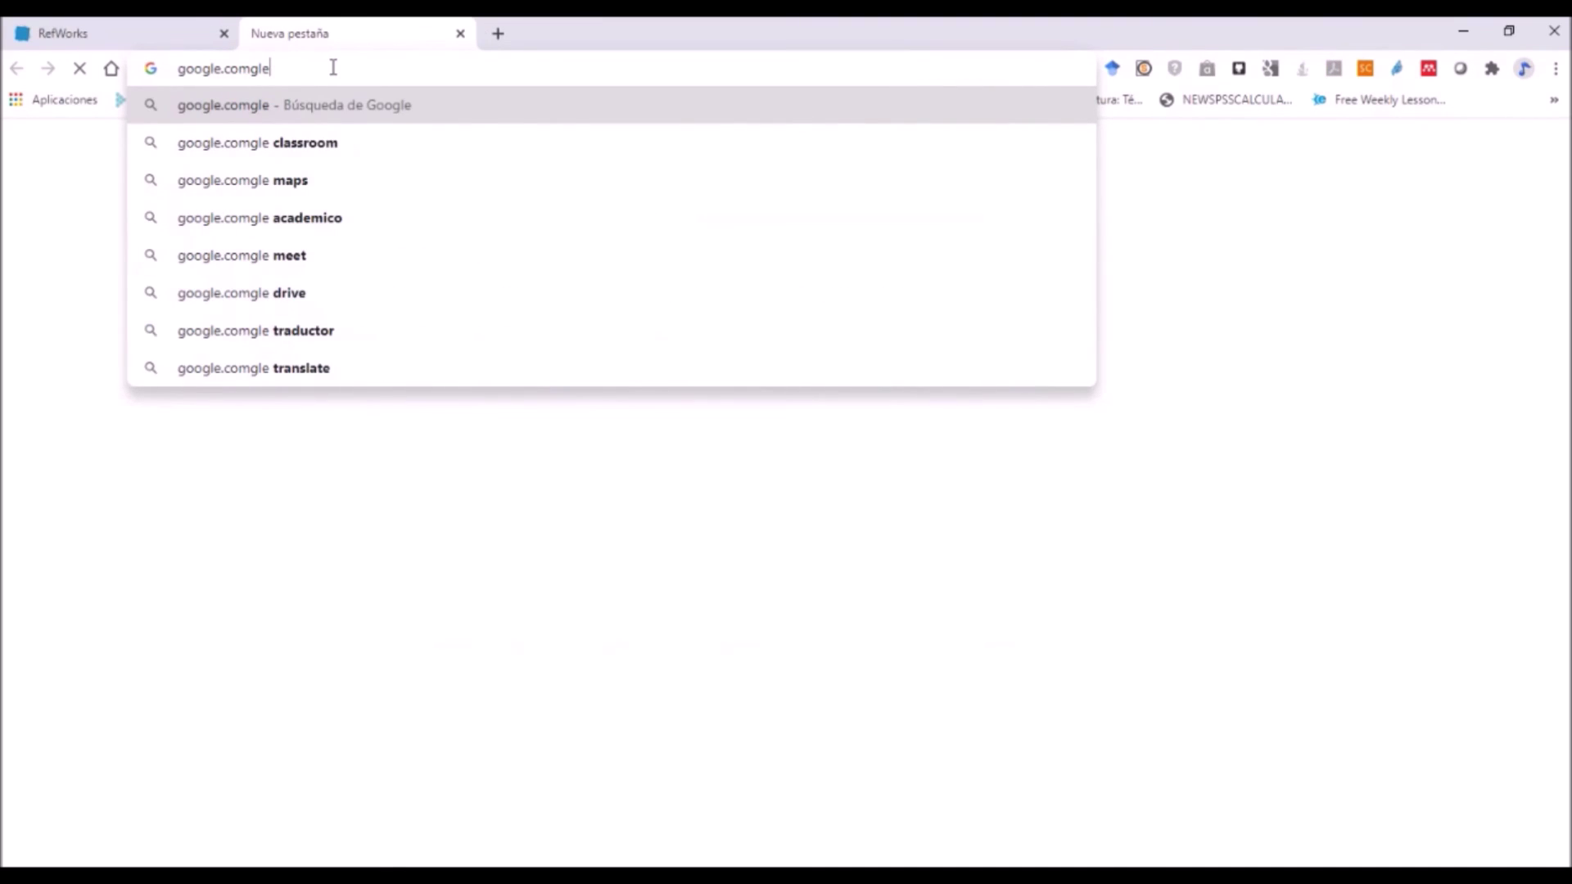
key(BackSpace)
key(BackSpace)
key(BackSpace)
key(BackSpace)
key(BackSpace)
key(BackSpace)
key(BackSpace)
key(BackSpace)
key(BackSpace)
key(BackSpace)
key(BackSpace)
key(BackSpace)
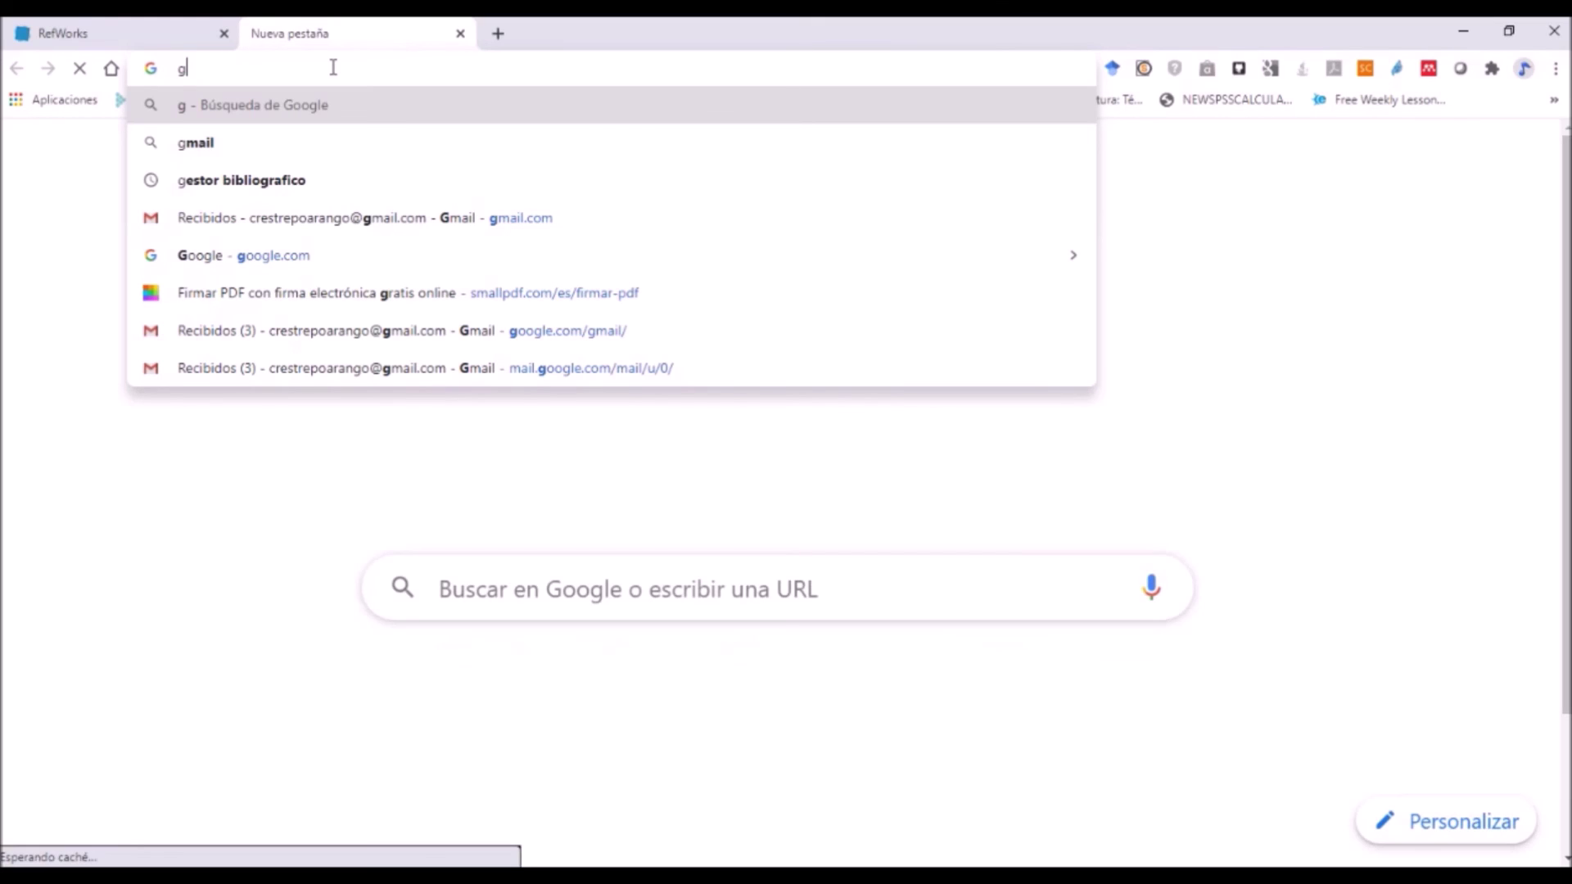
text(oogle academico)
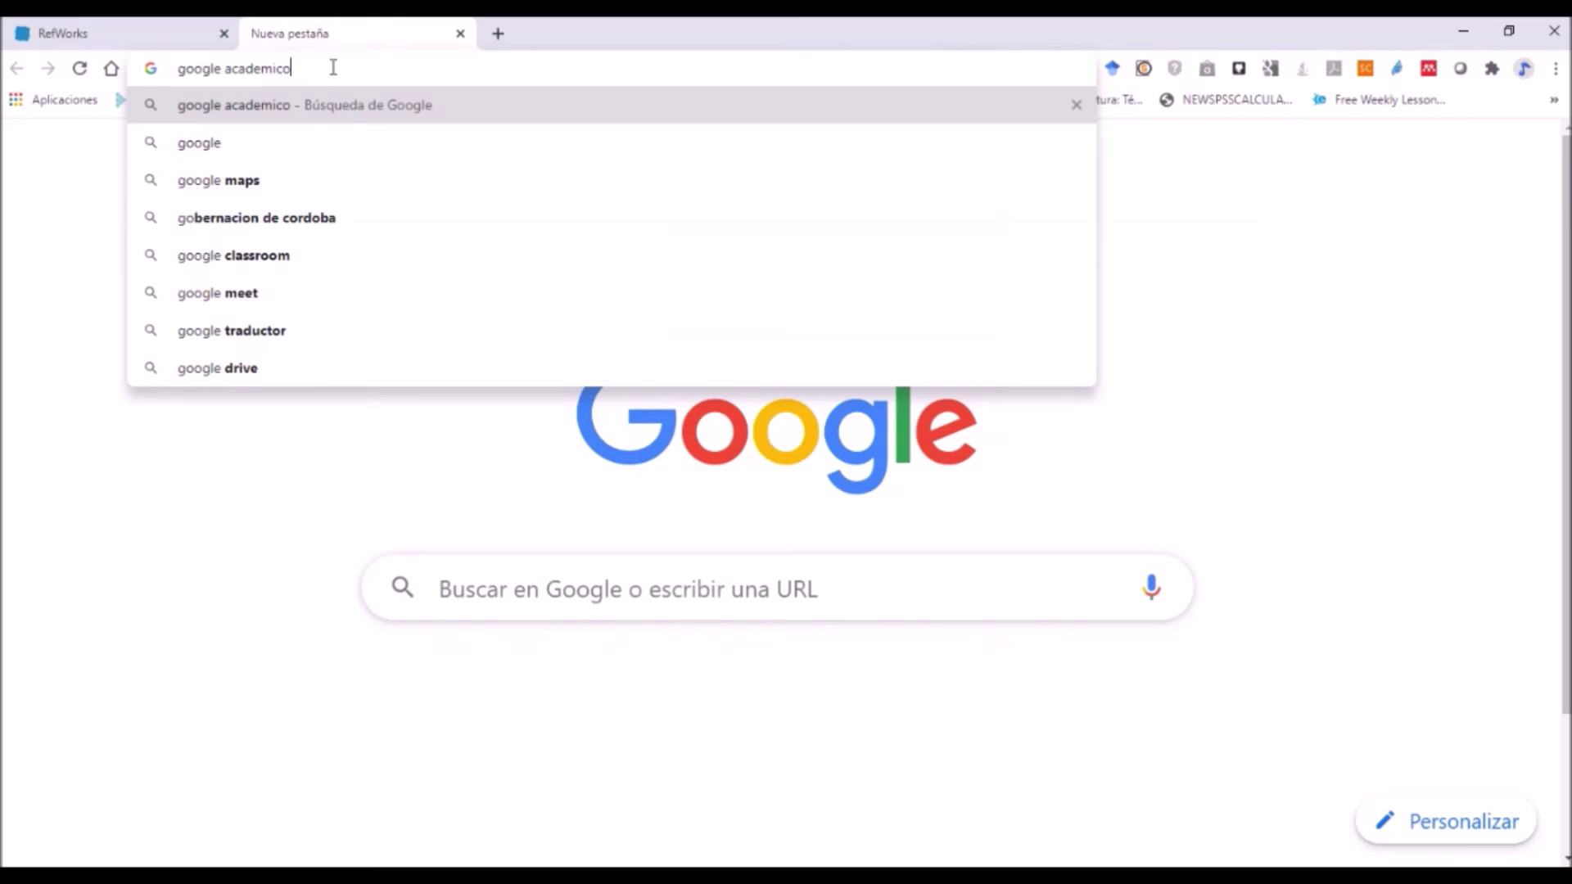
key(Return)
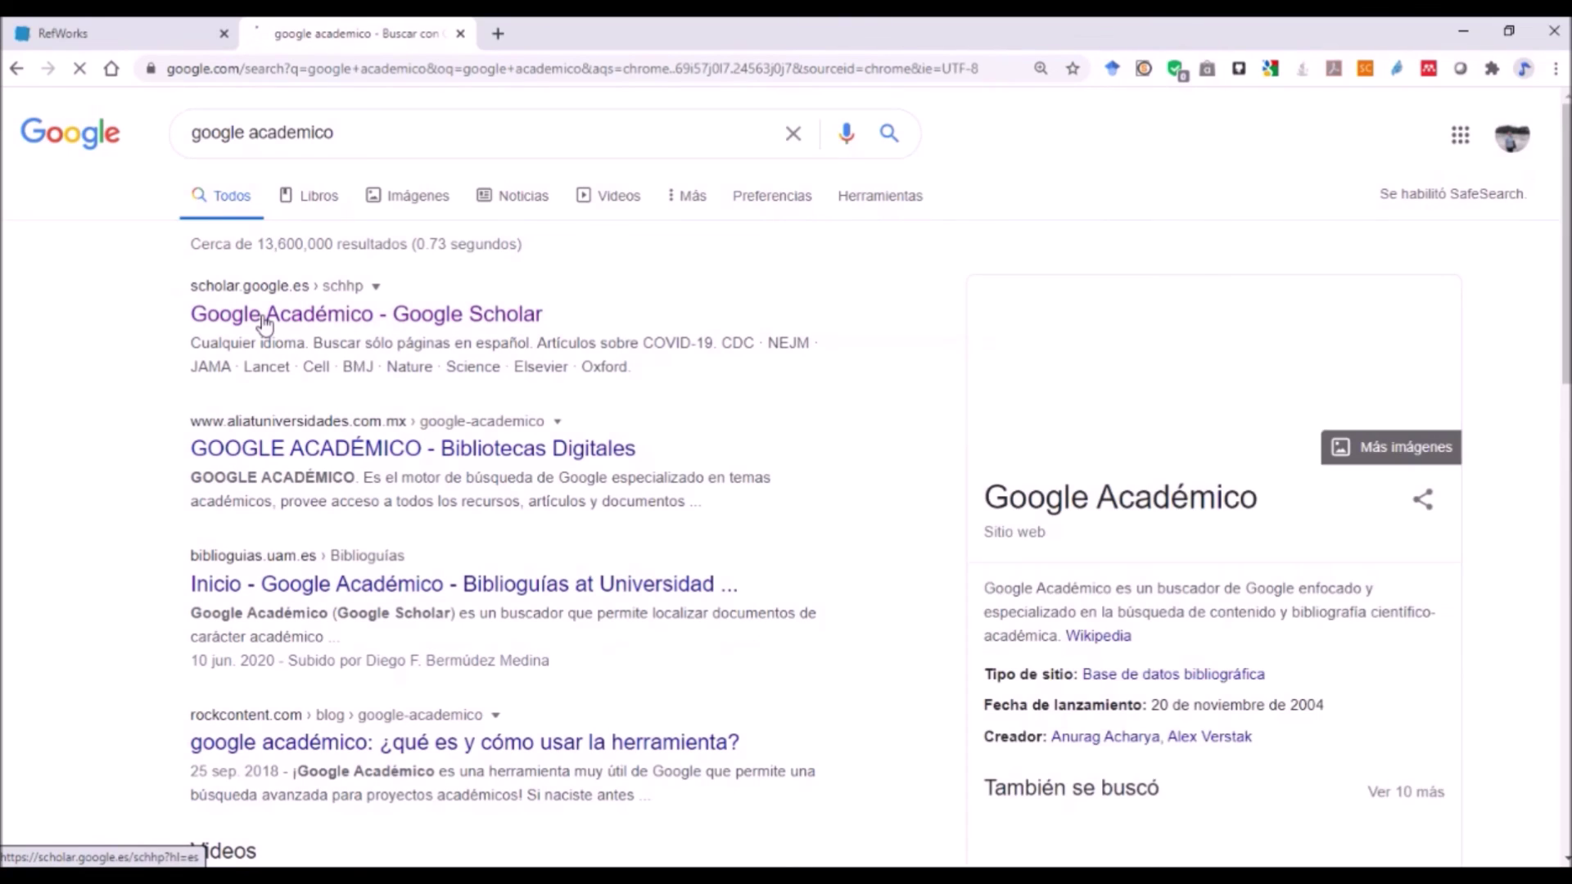
- Open Google Scholar from the search results and search it for "virtual education"
click(264, 322)
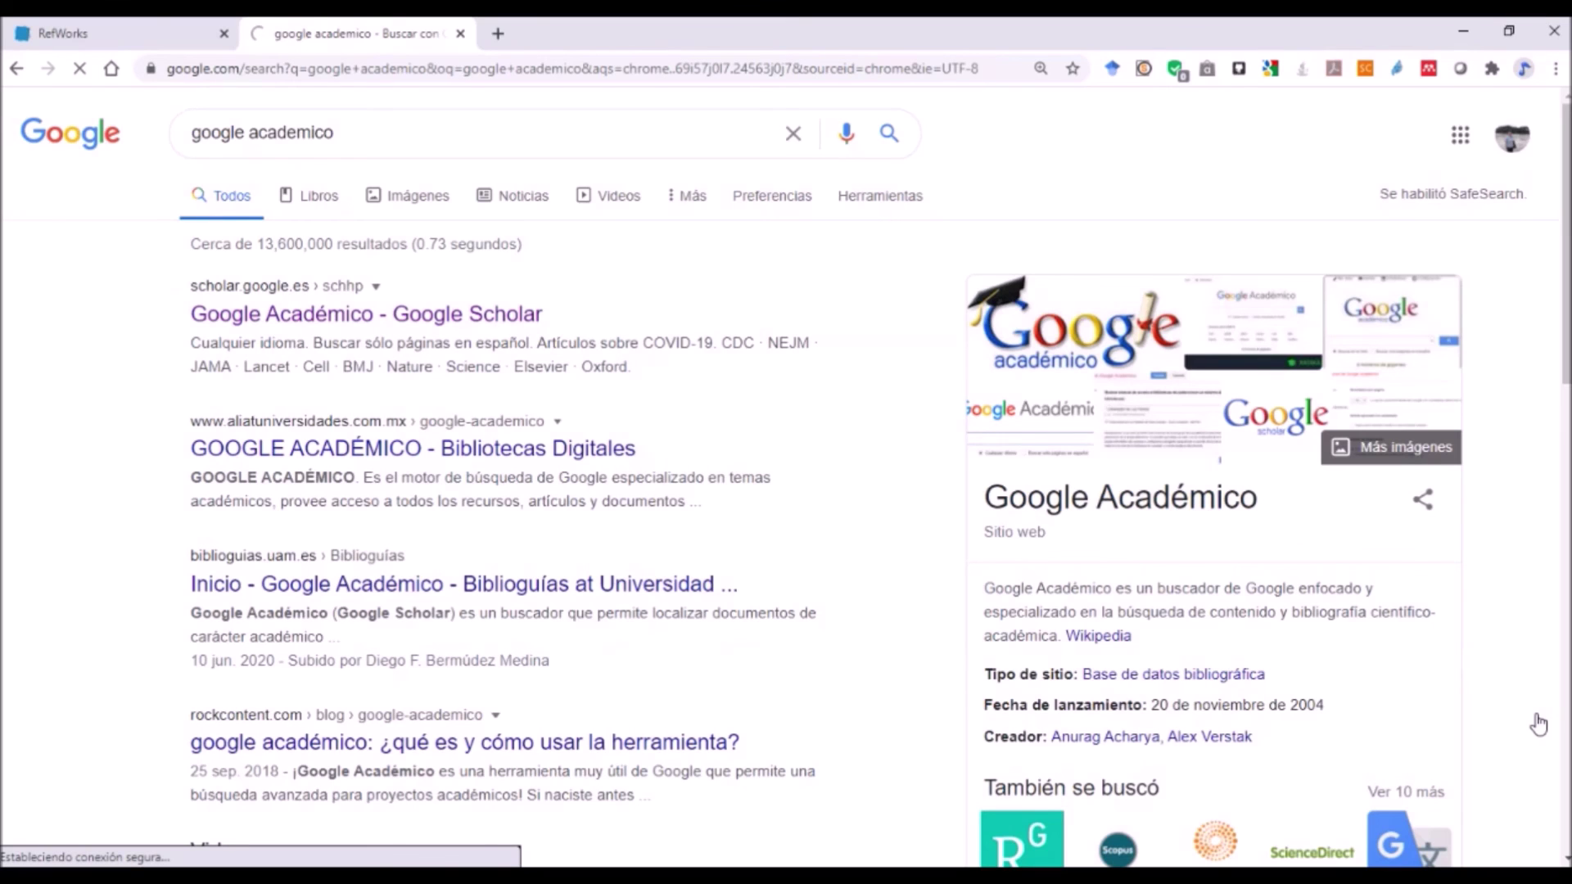
key(ctrl+plus)
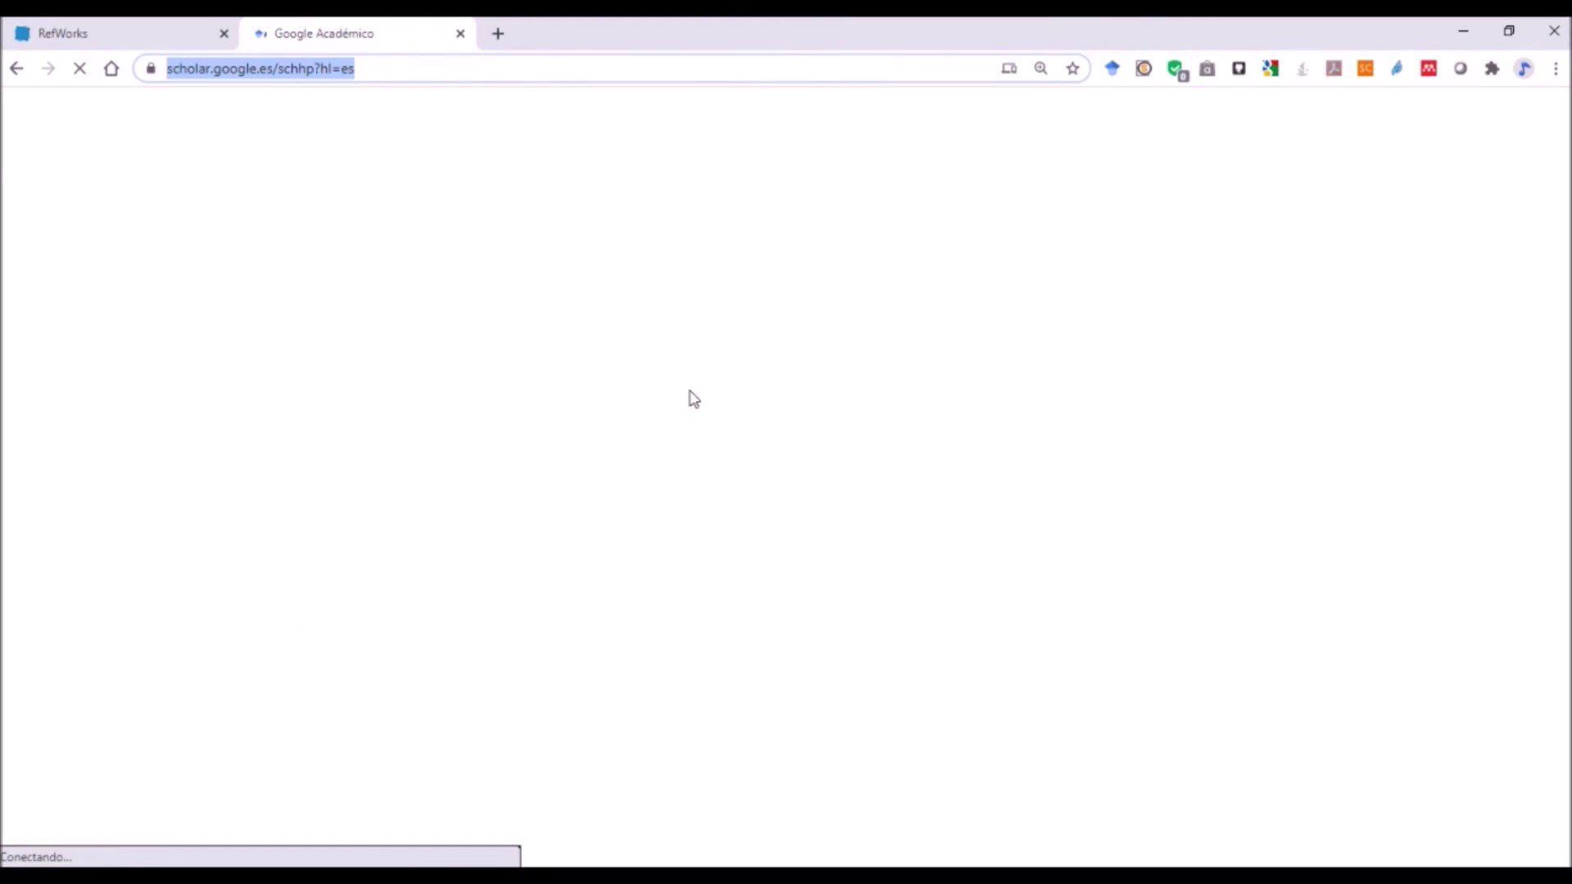
click(564, 354)
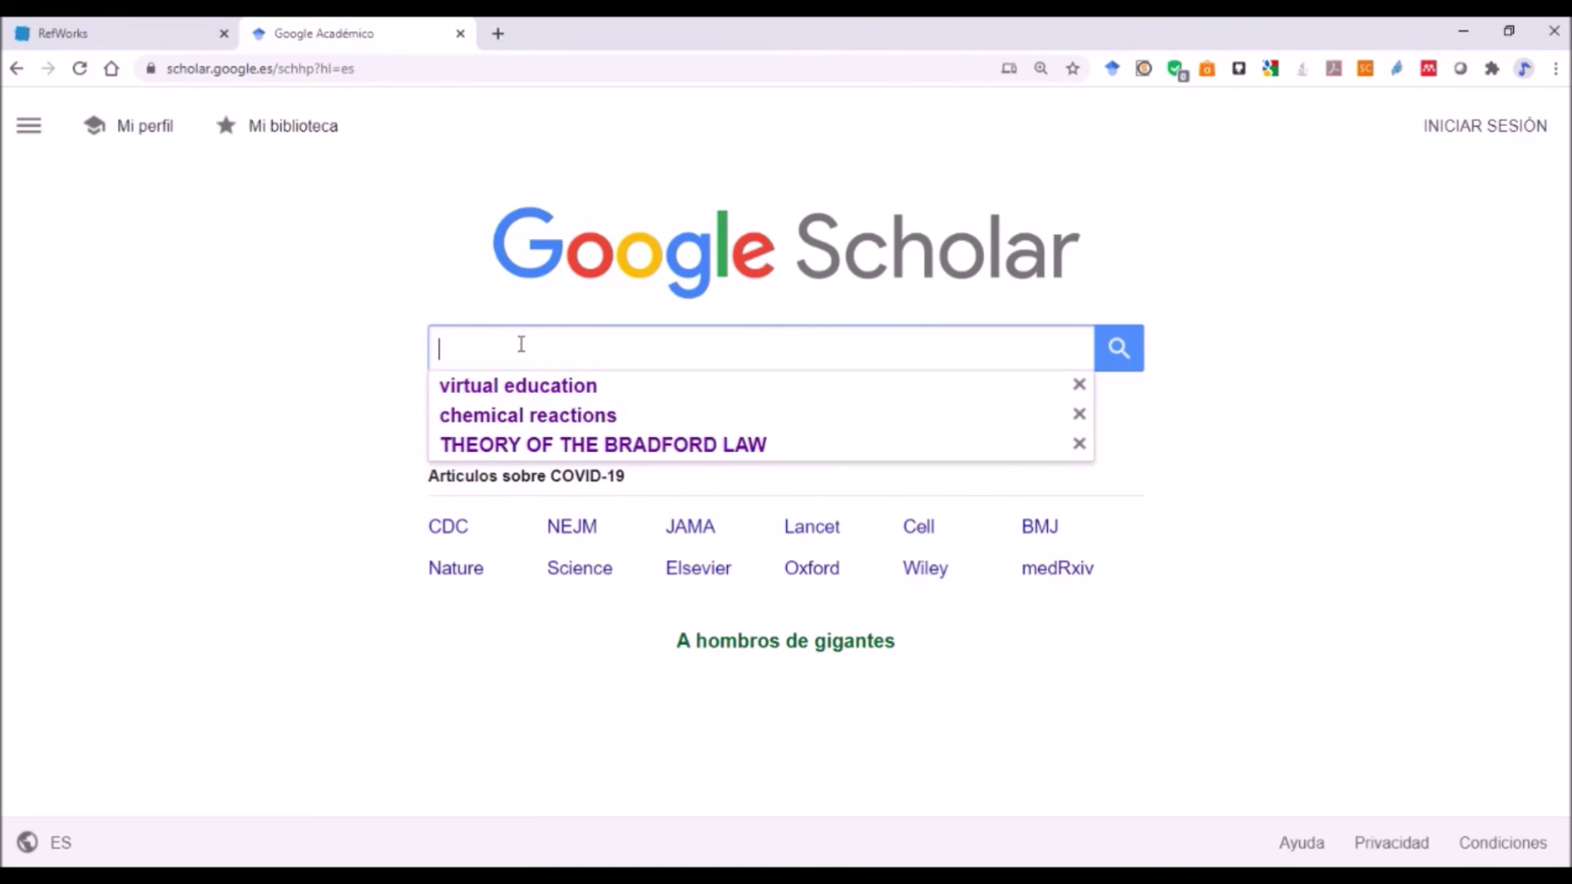
click(537, 388)
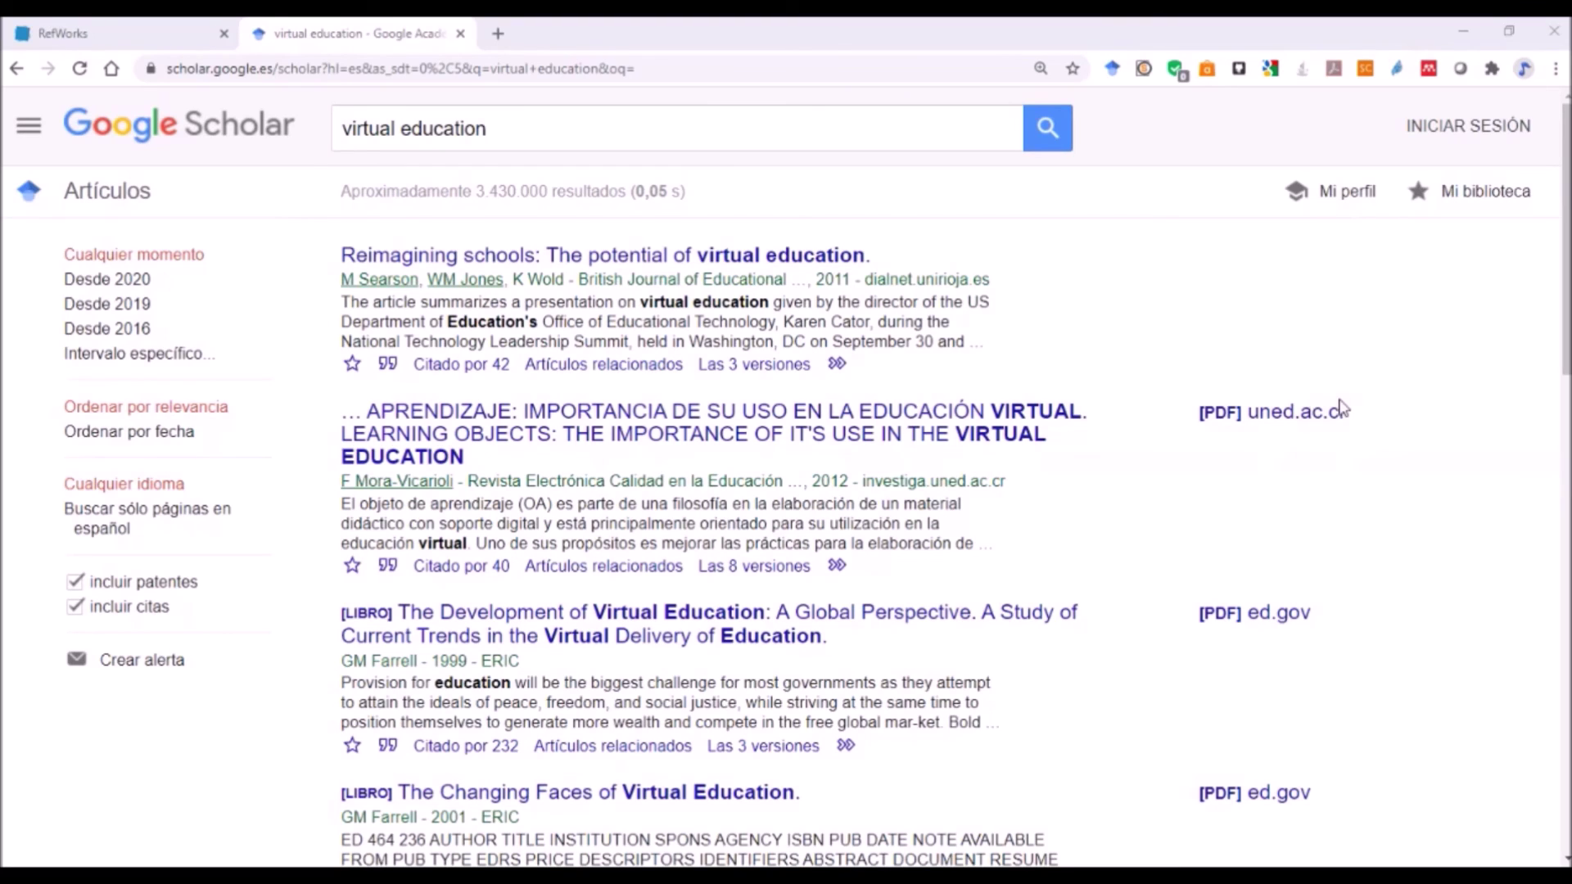
- Show the citation formats for "Reimagining schools: The potential of virtual education" and export it to the most recent RefWorks version
click(388, 366)
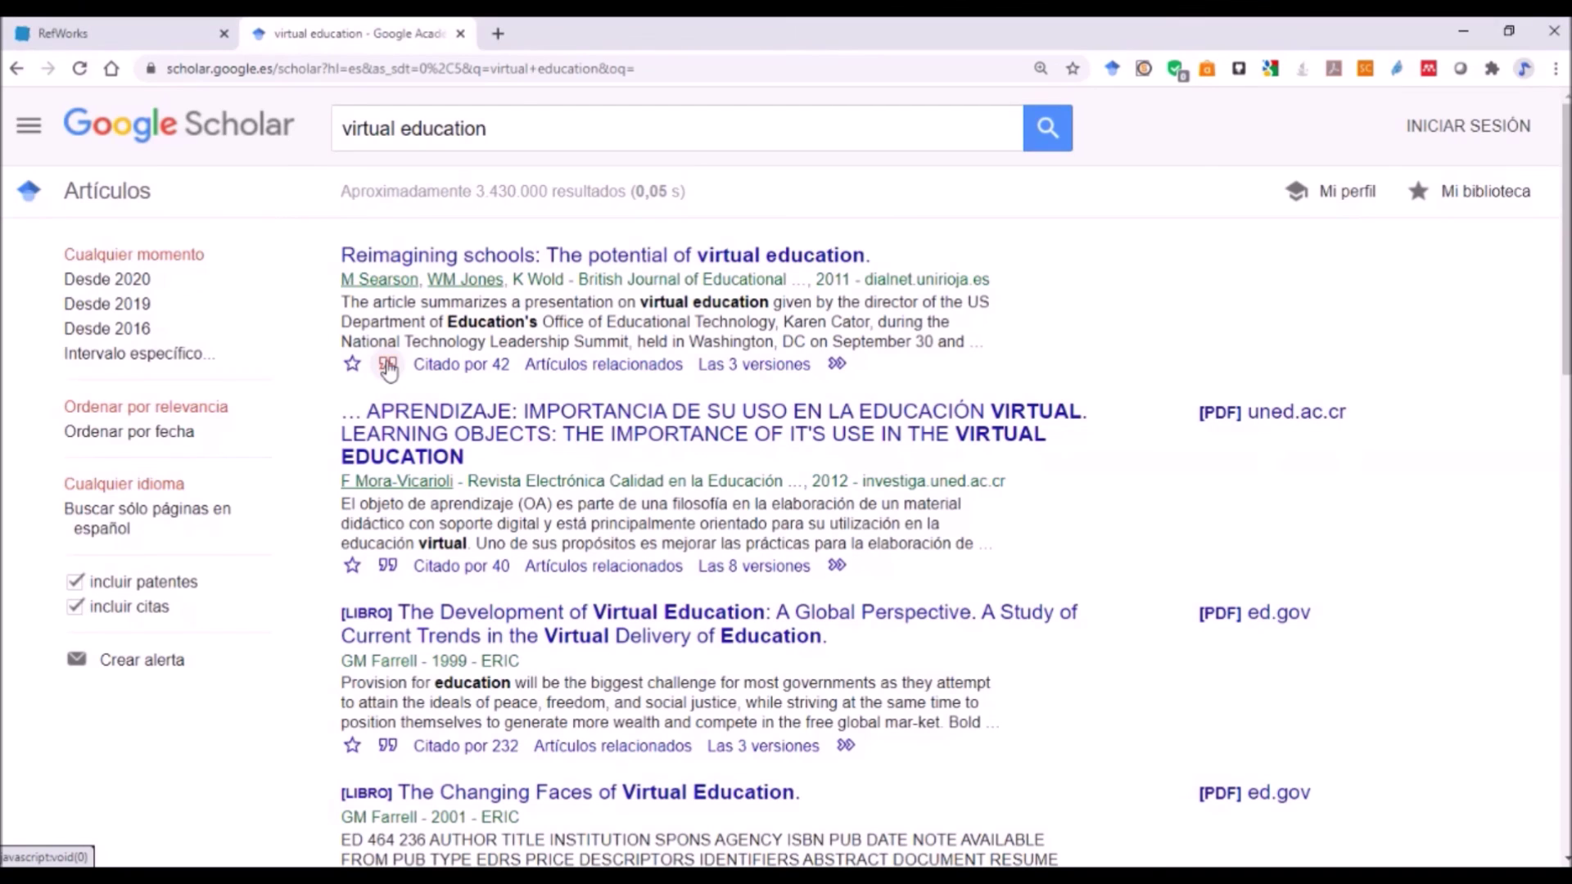
click(388, 366)
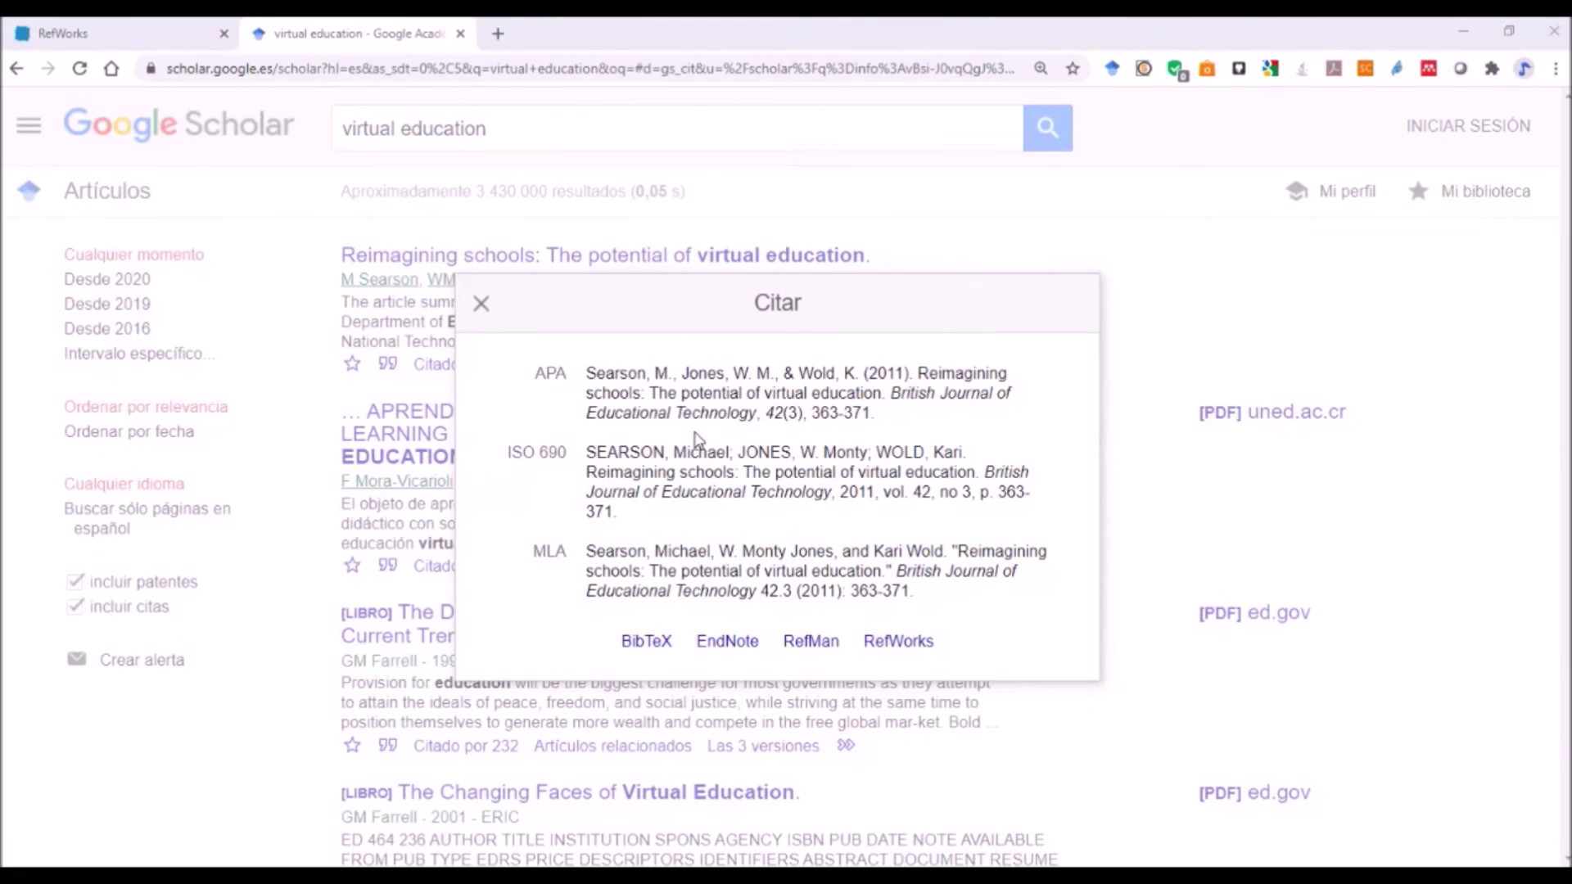
click(783, 402)
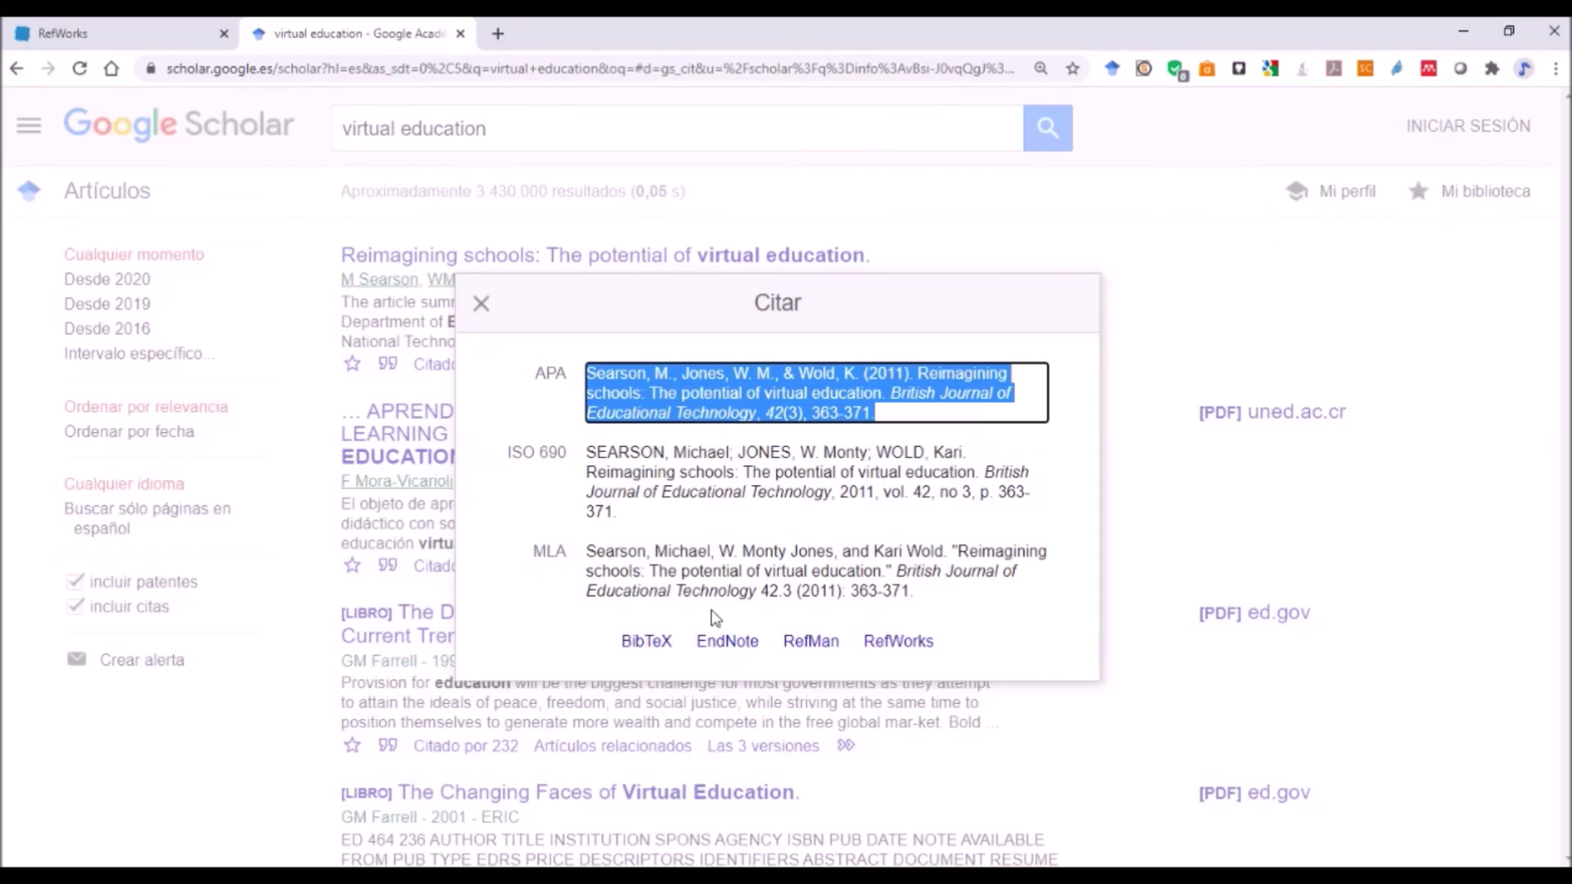
click(898, 642)
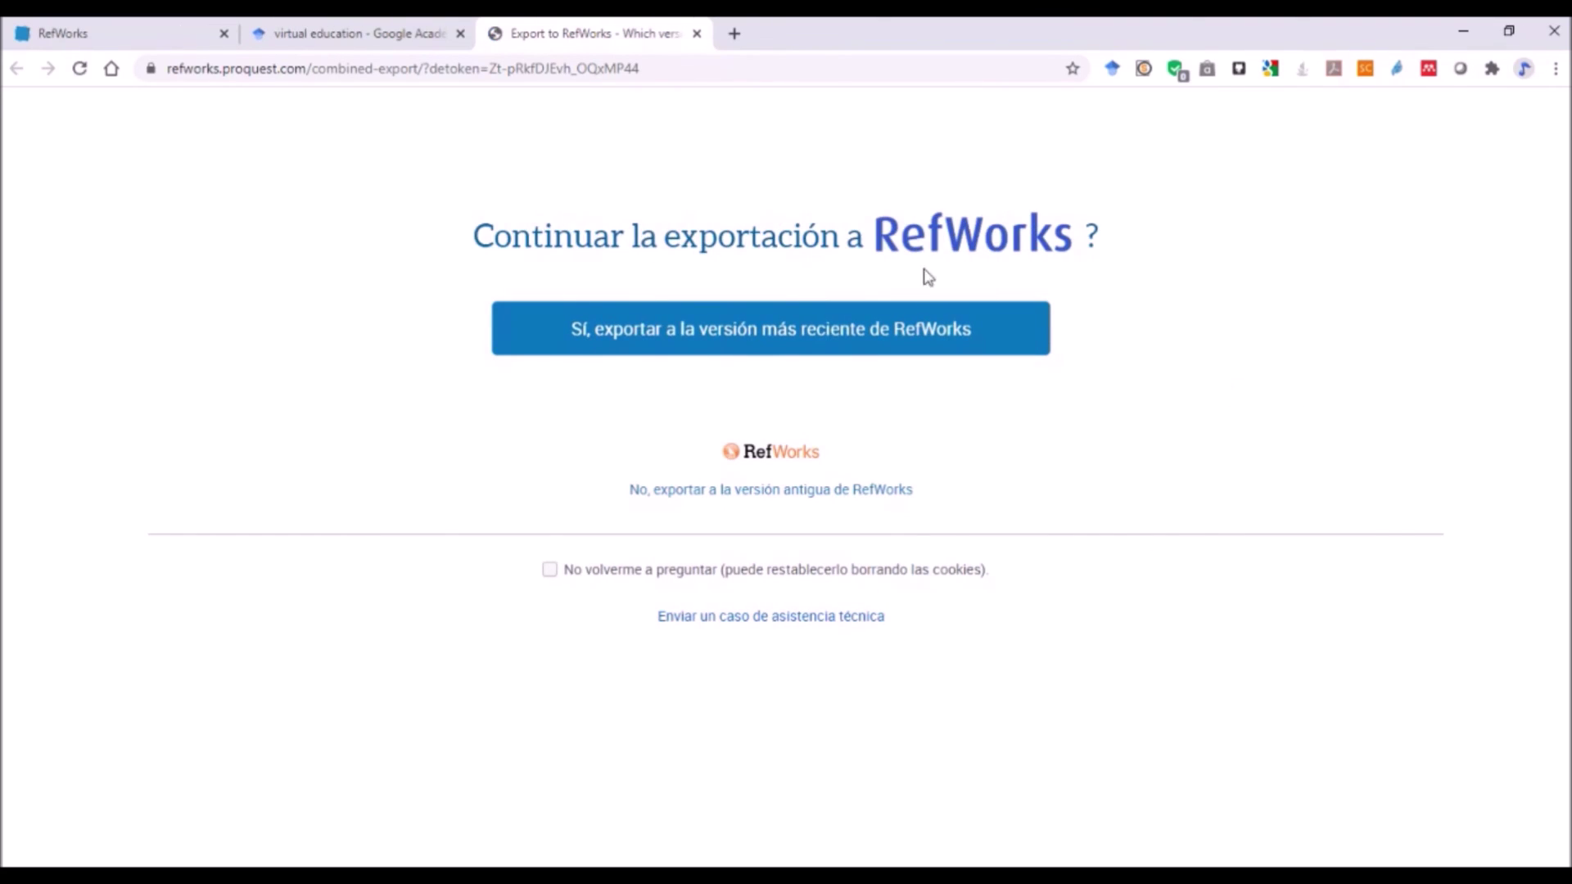
click(914, 338)
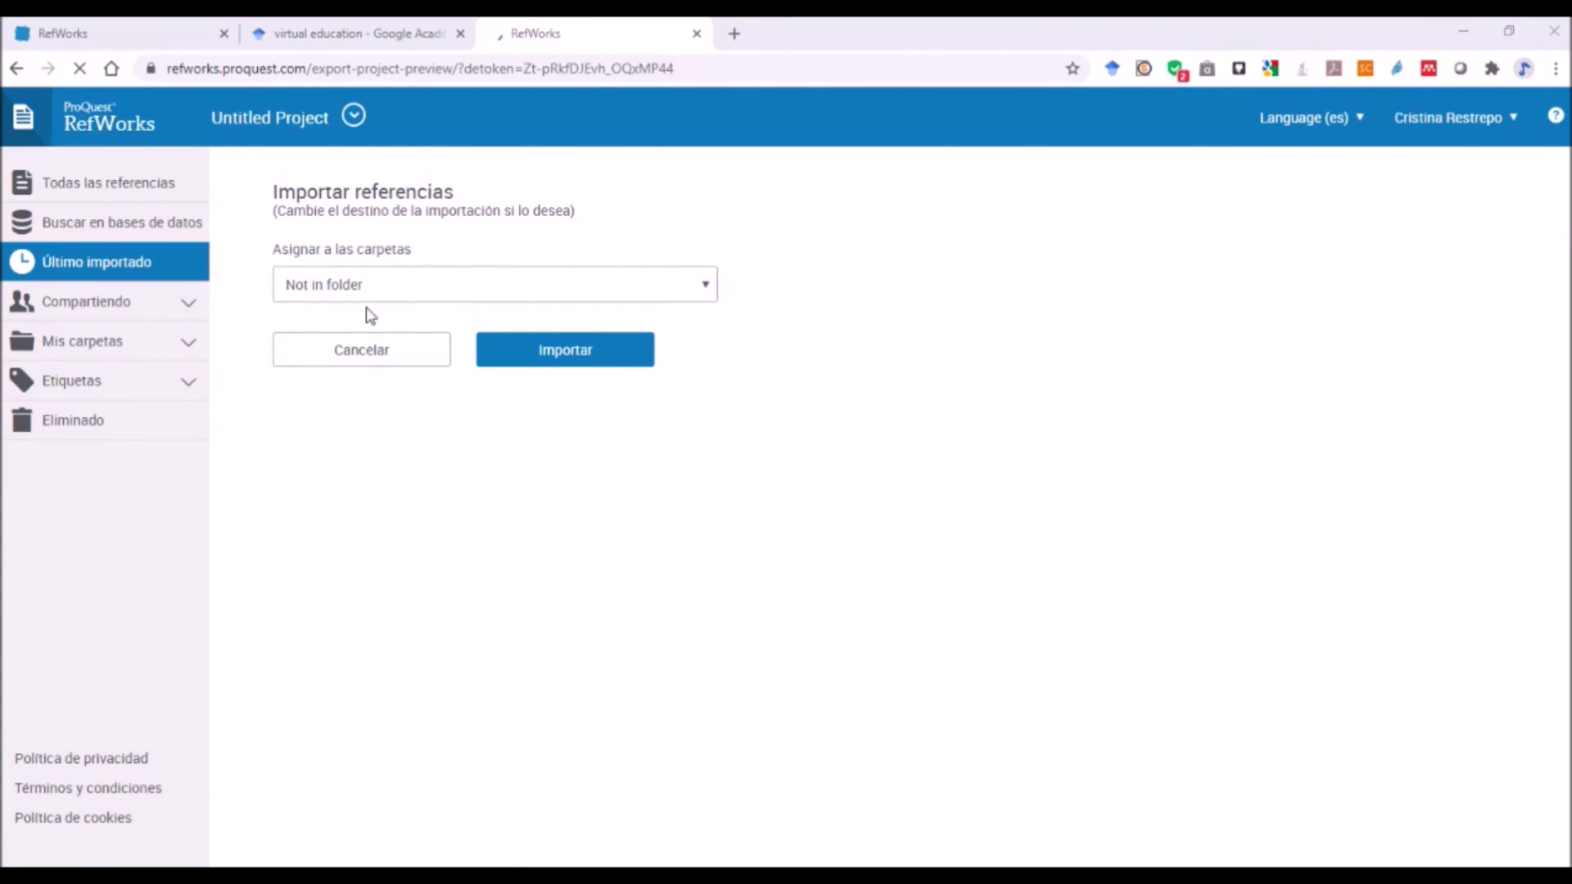
- Assign the exported reference to the folder "25 de junio", import it and accept the completed import
click(703, 300)
scroll(694, 398, down, 1)
scroll(694, 398, down, 3)
click(317, 422)
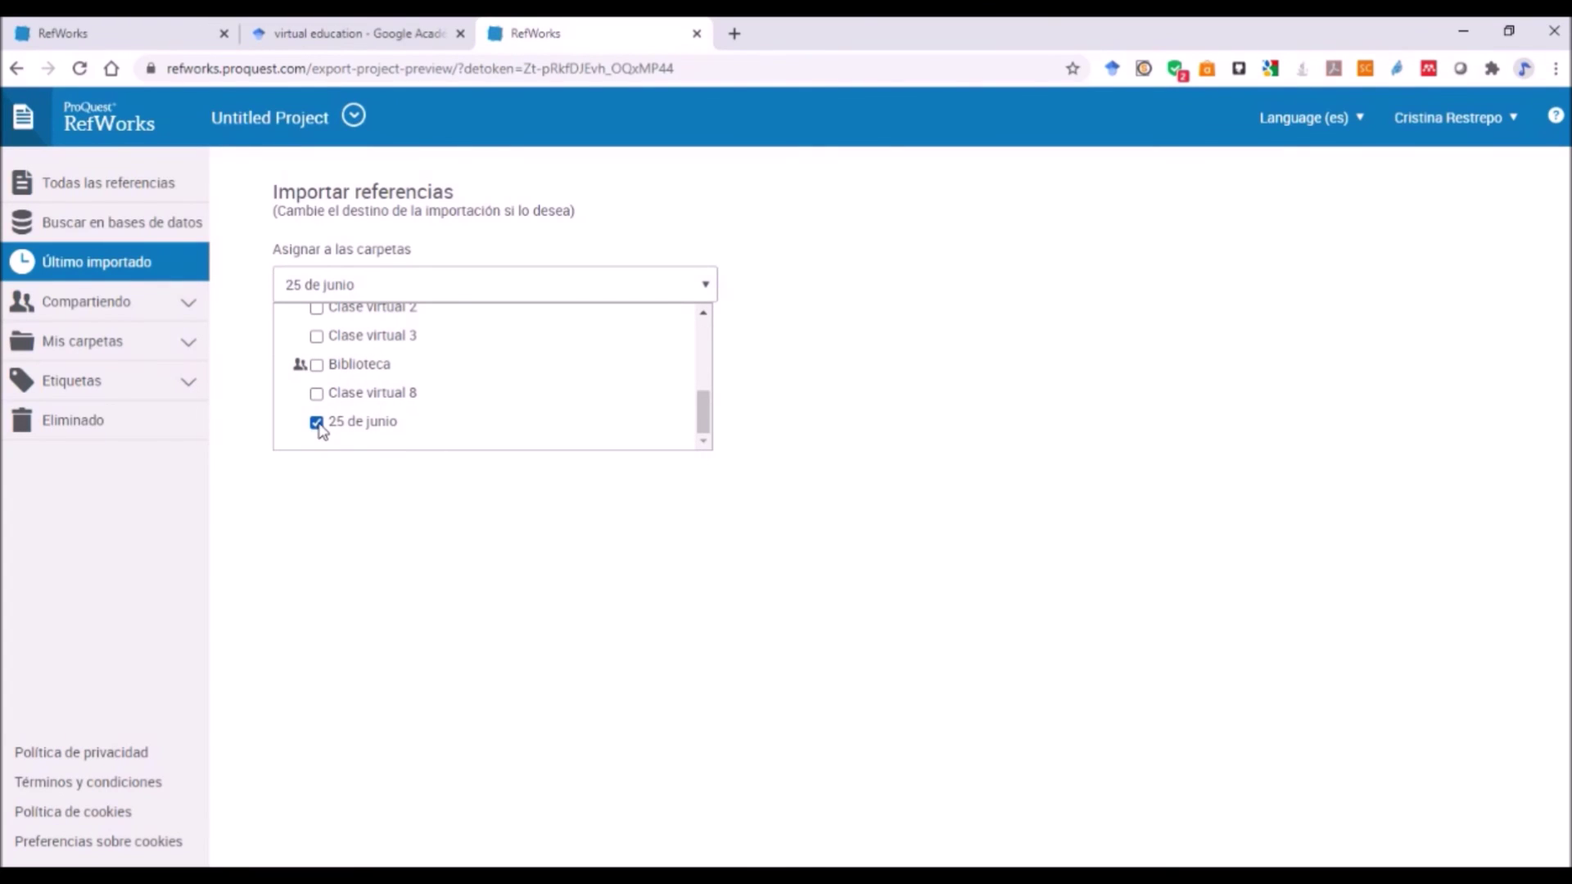
click(577, 553)
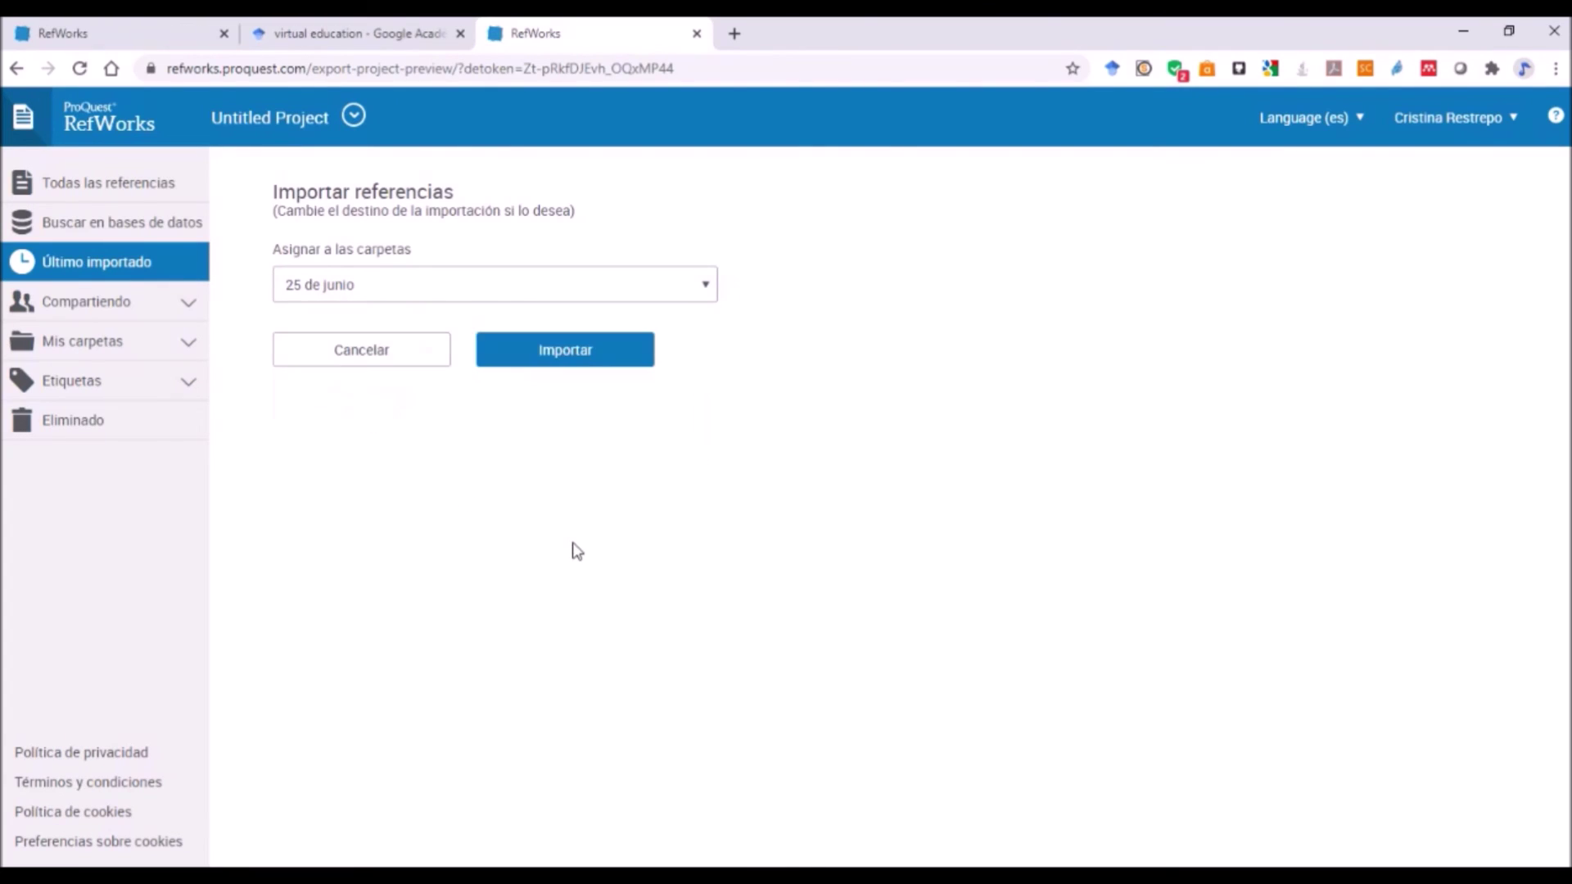
click(548, 366)
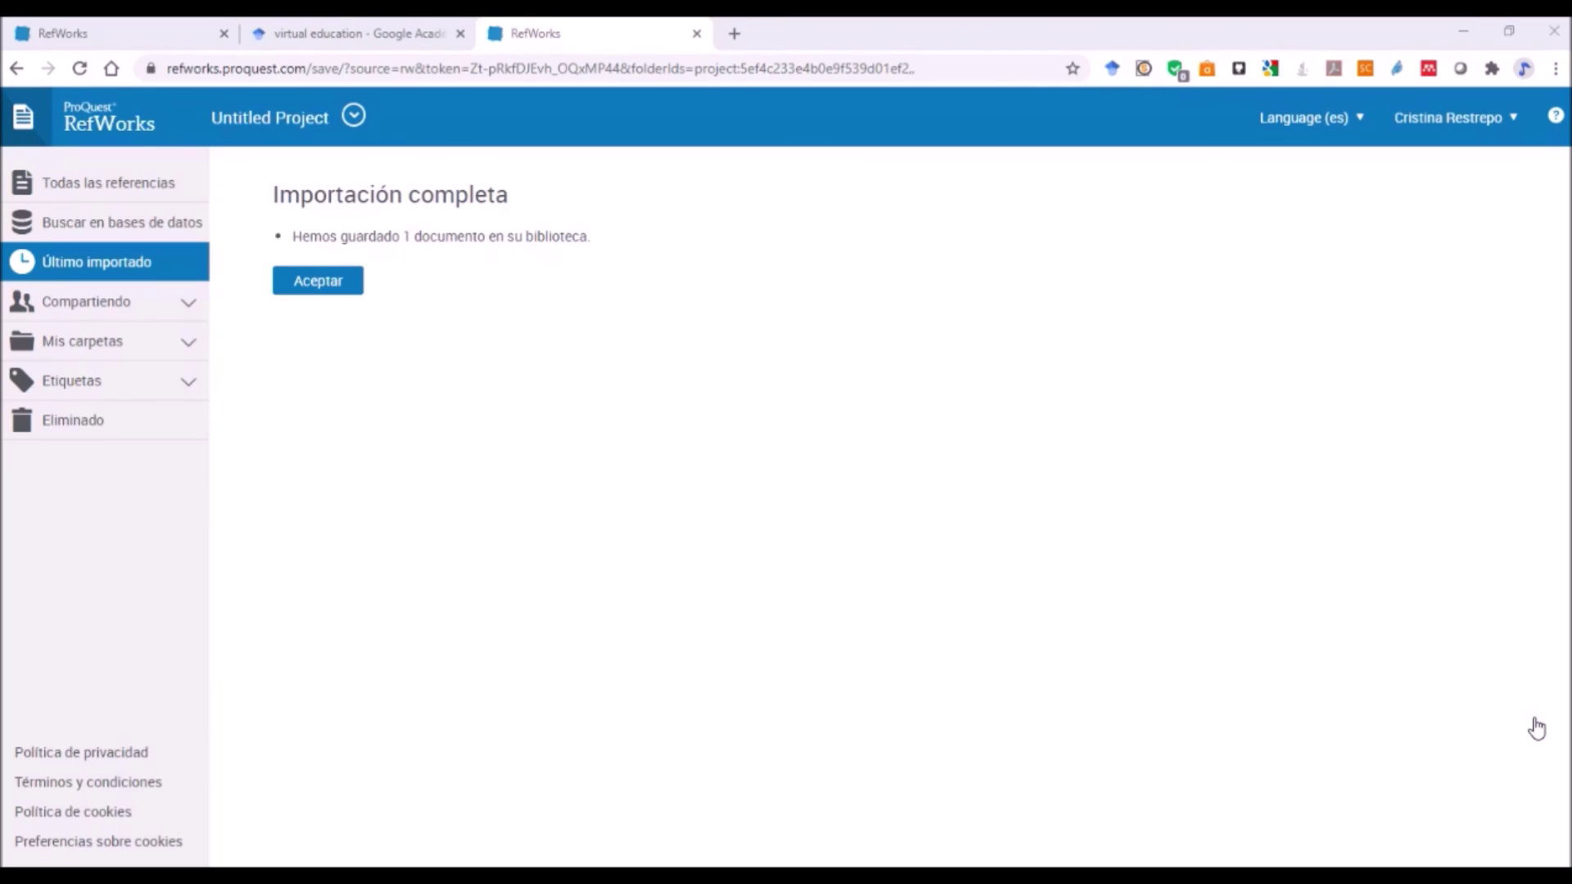
click(327, 279)
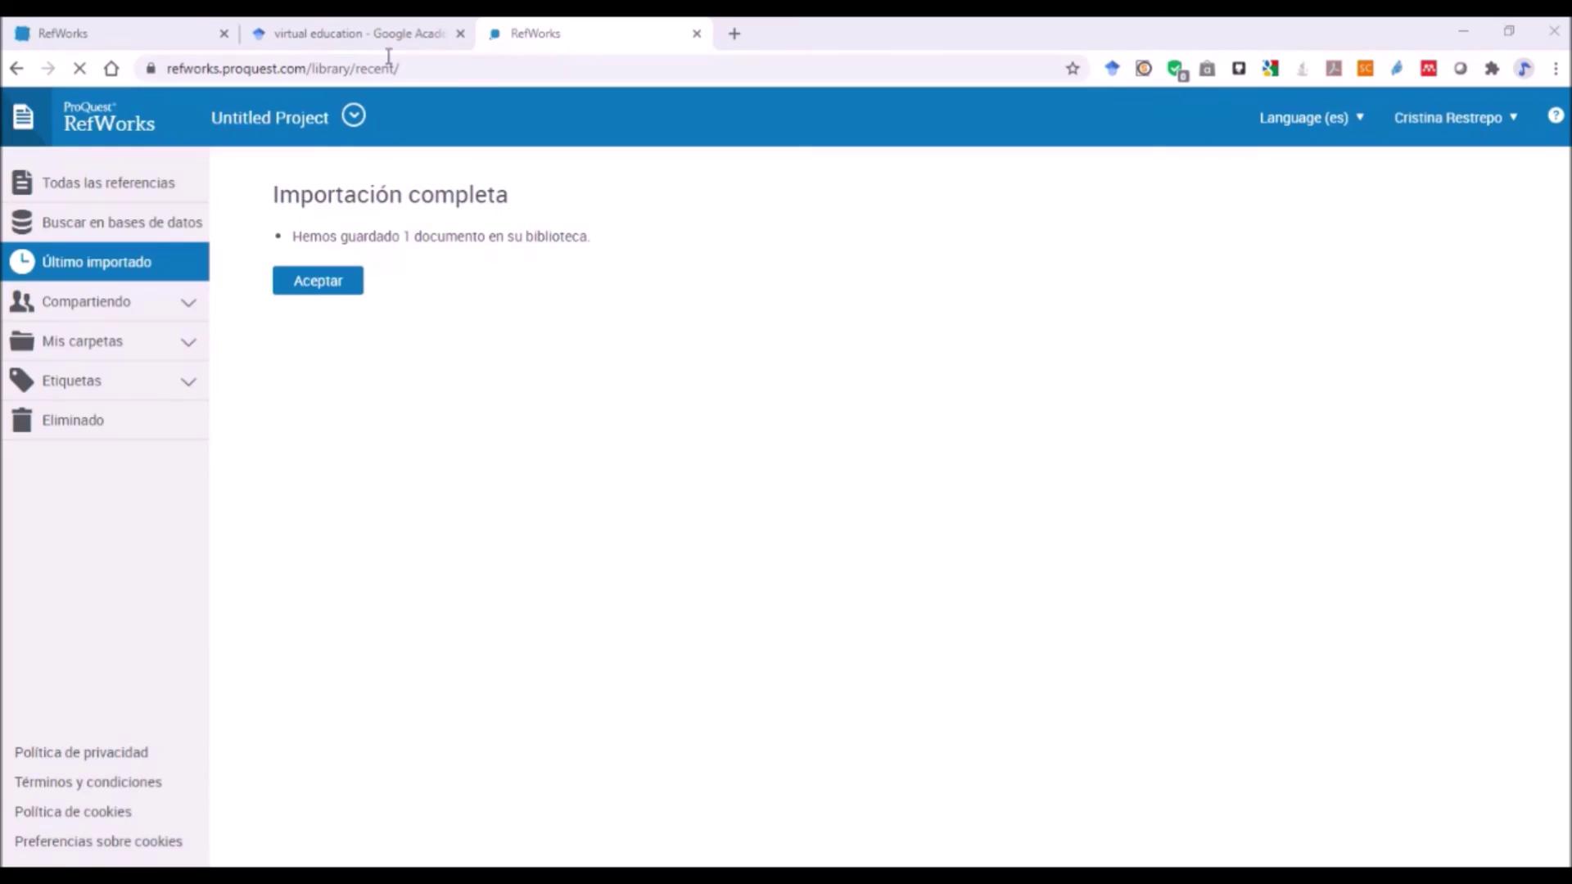
- Look at the original RefWorks library tab, close the tab opened by the import and return to Google Scholar
click(217, 42)
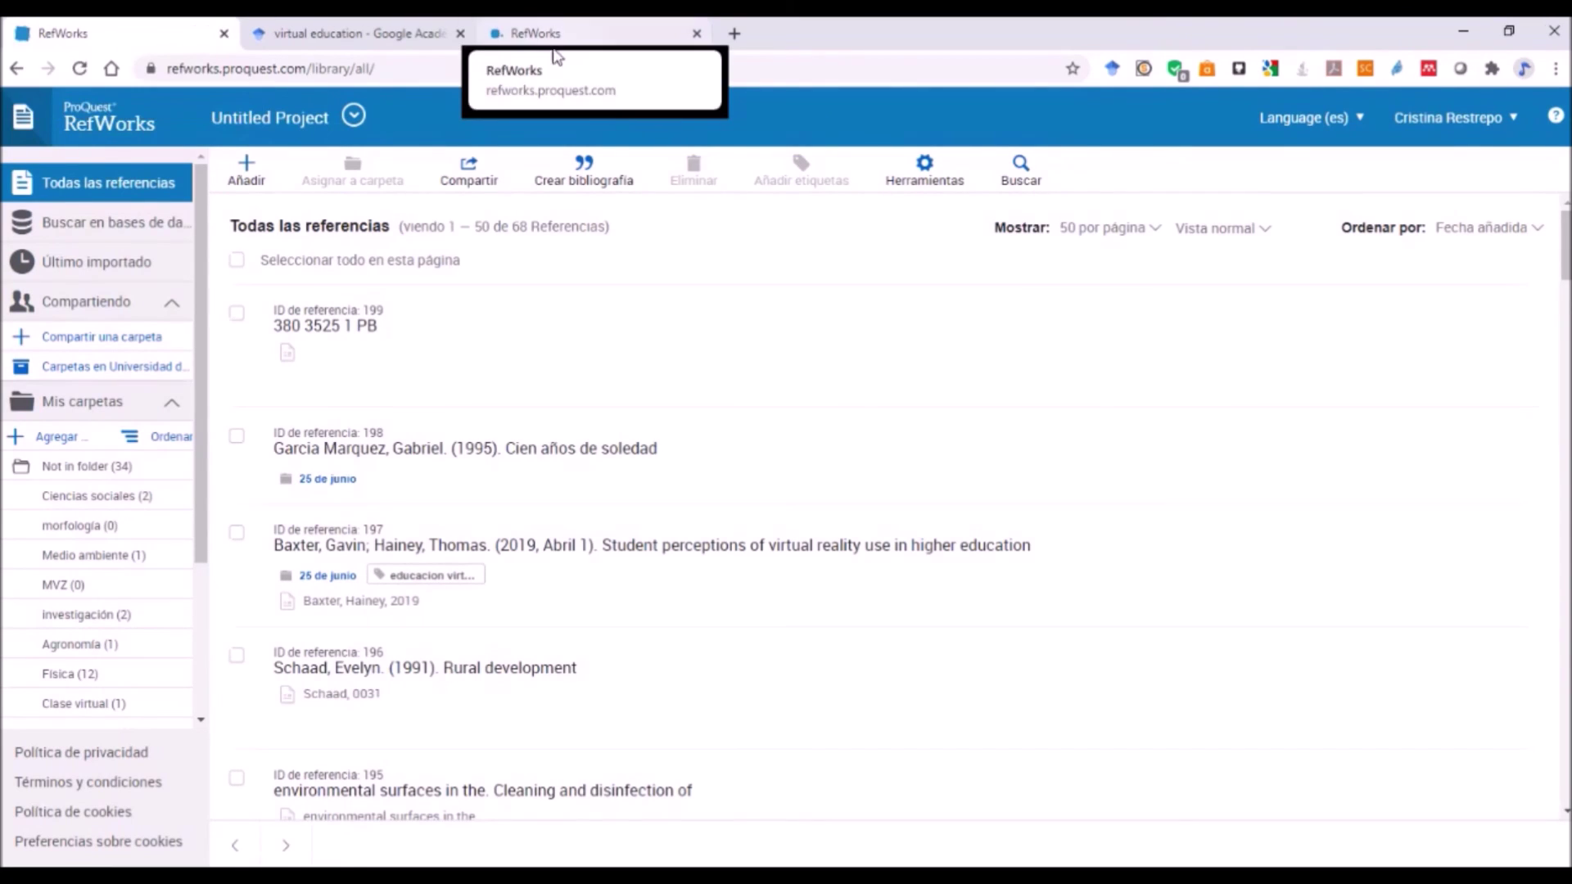
click(557, 41)
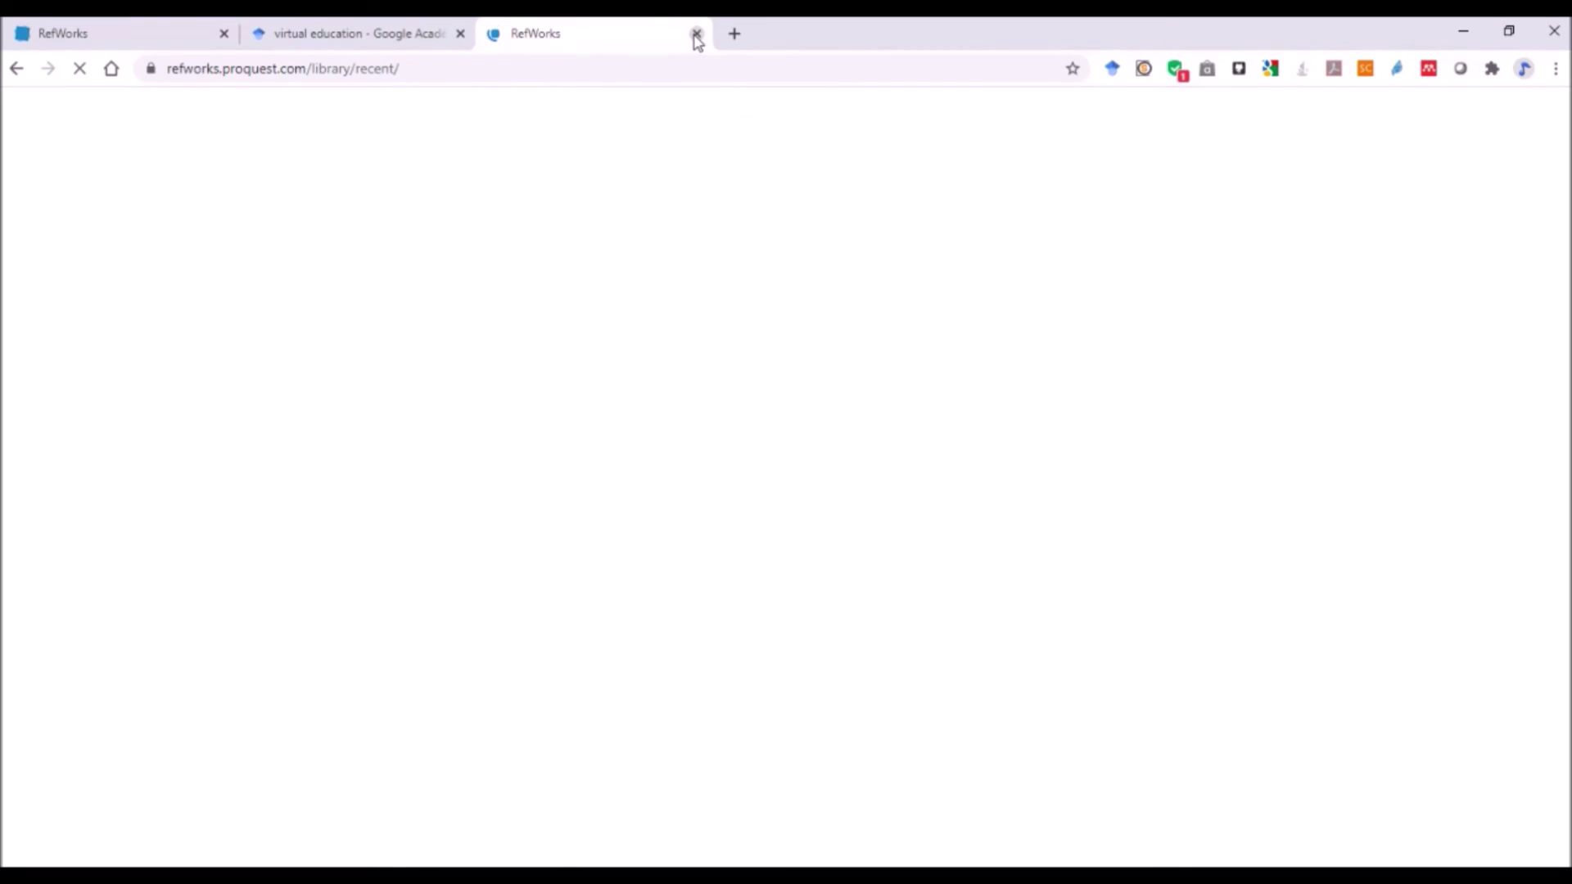
click(697, 36)
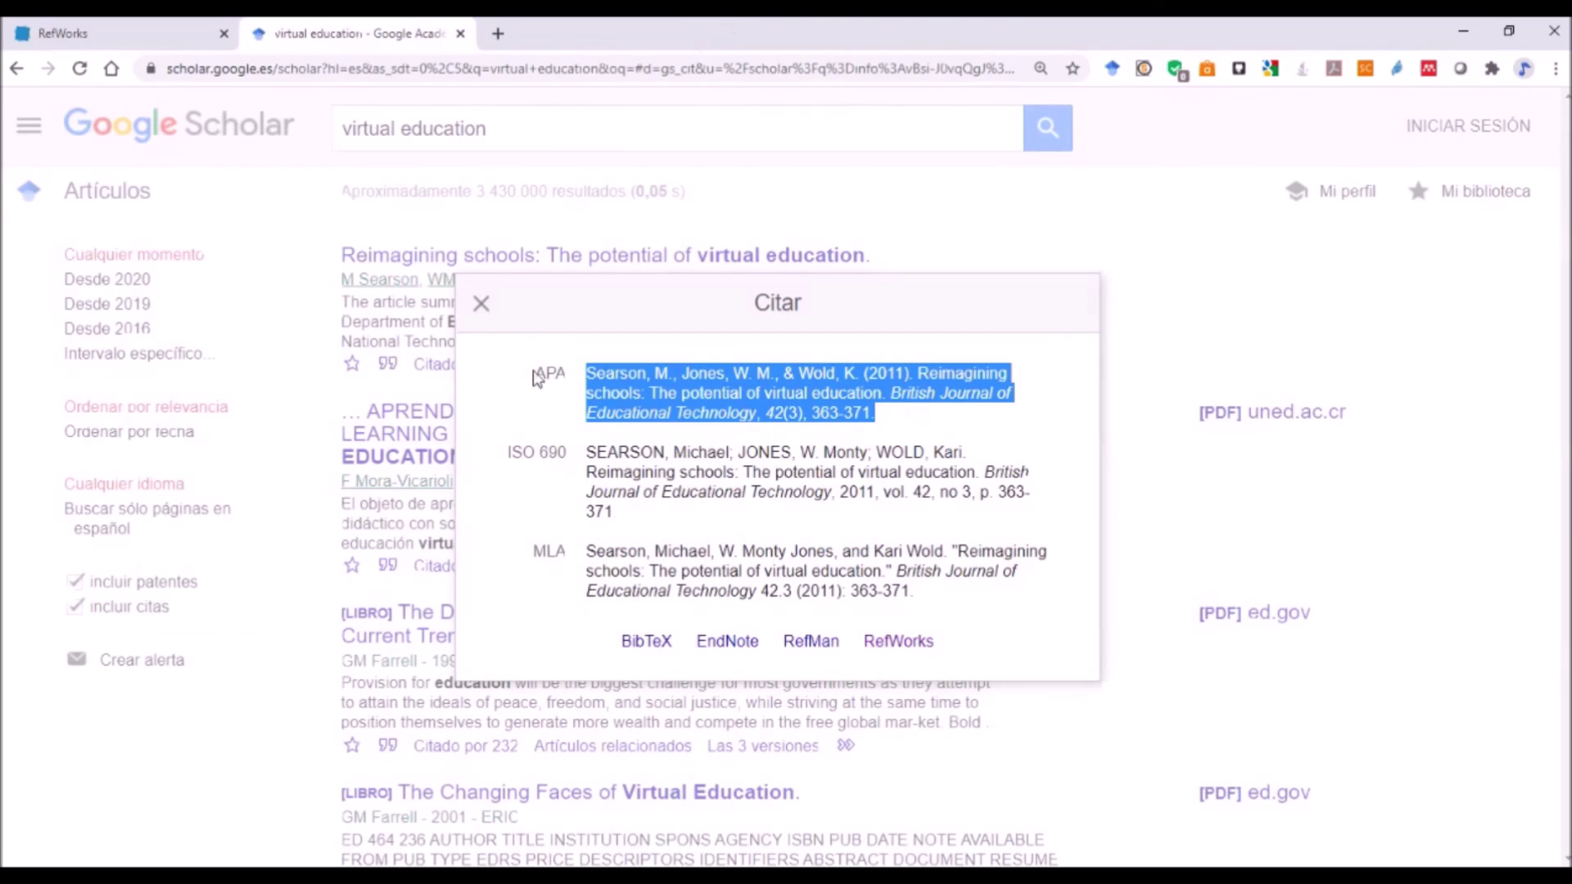
- Close the citation formats, return to RefWorks and open its additional tools page, agreeing to leave the current page
click(481, 304)
click(164, 37)
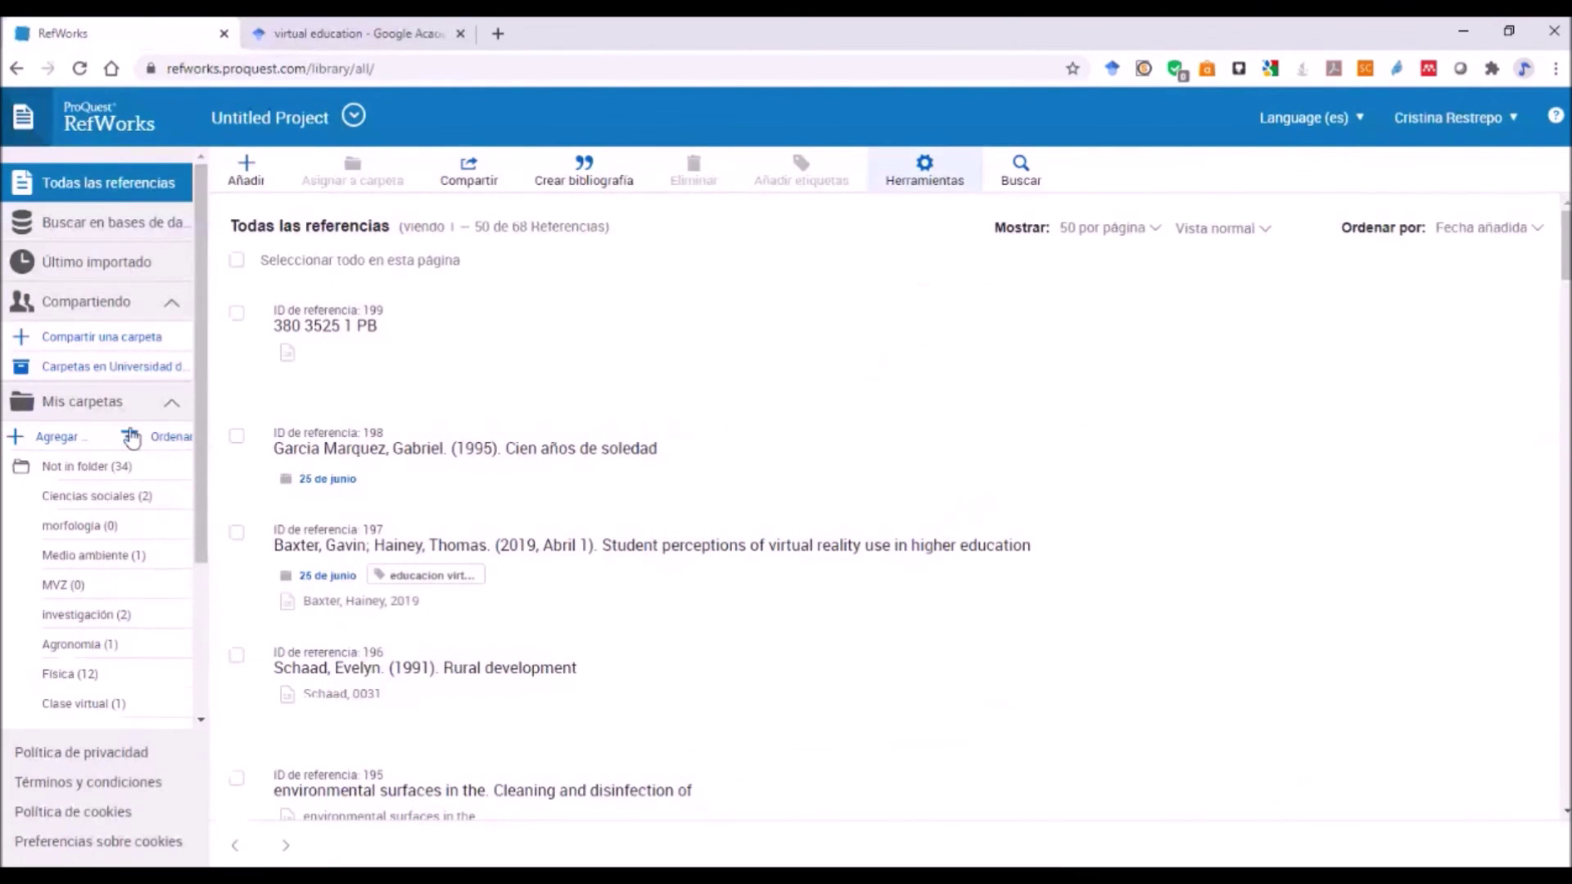
click(918, 183)
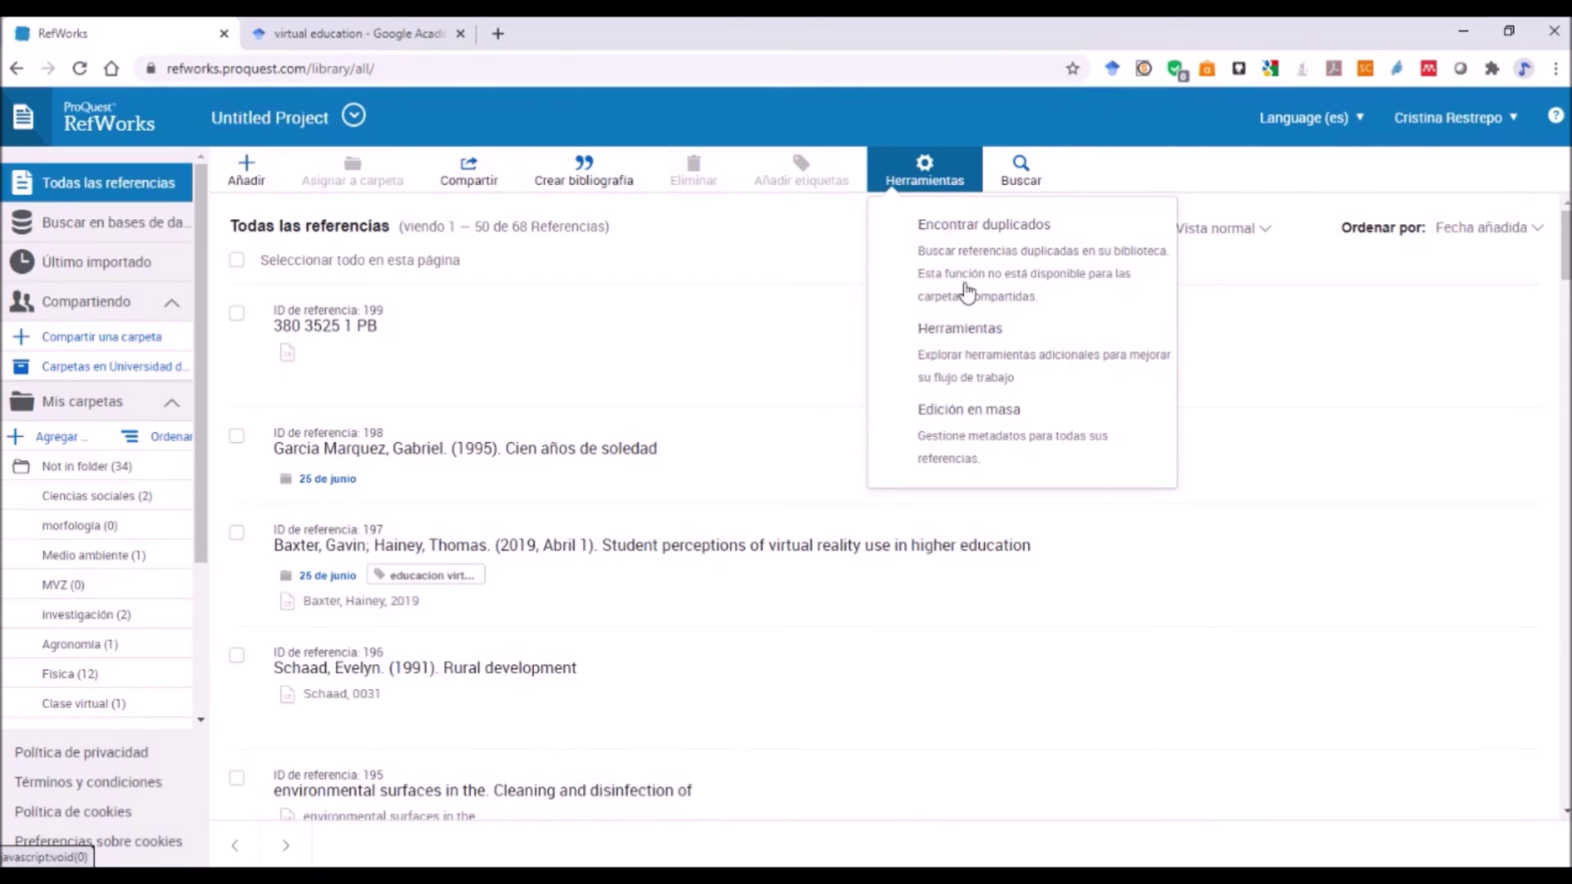
click(958, 358)
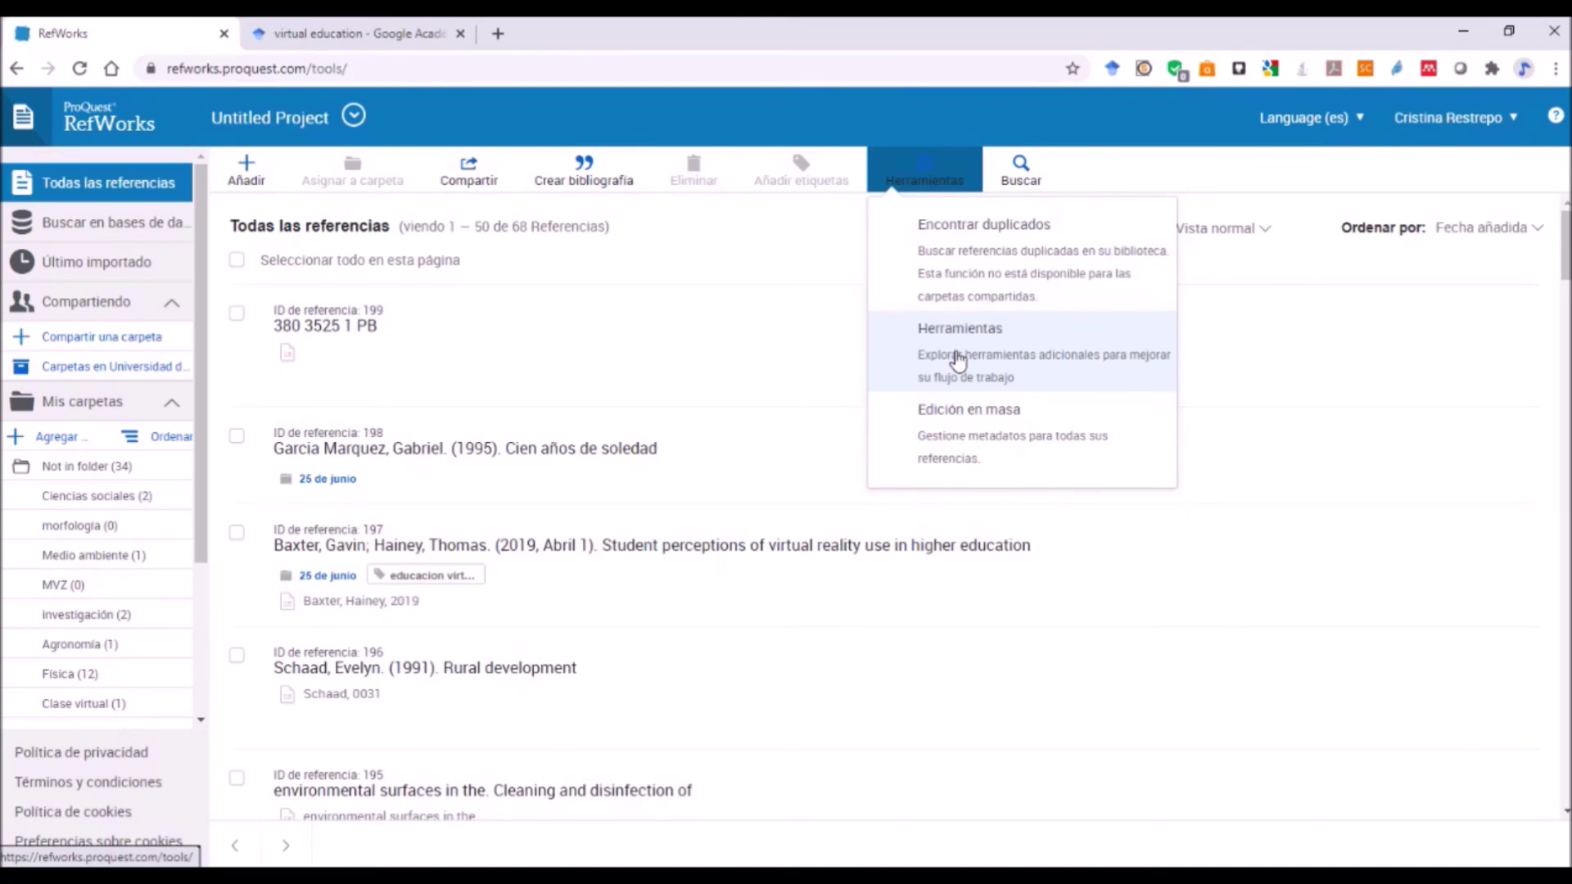
click(1014, 361)
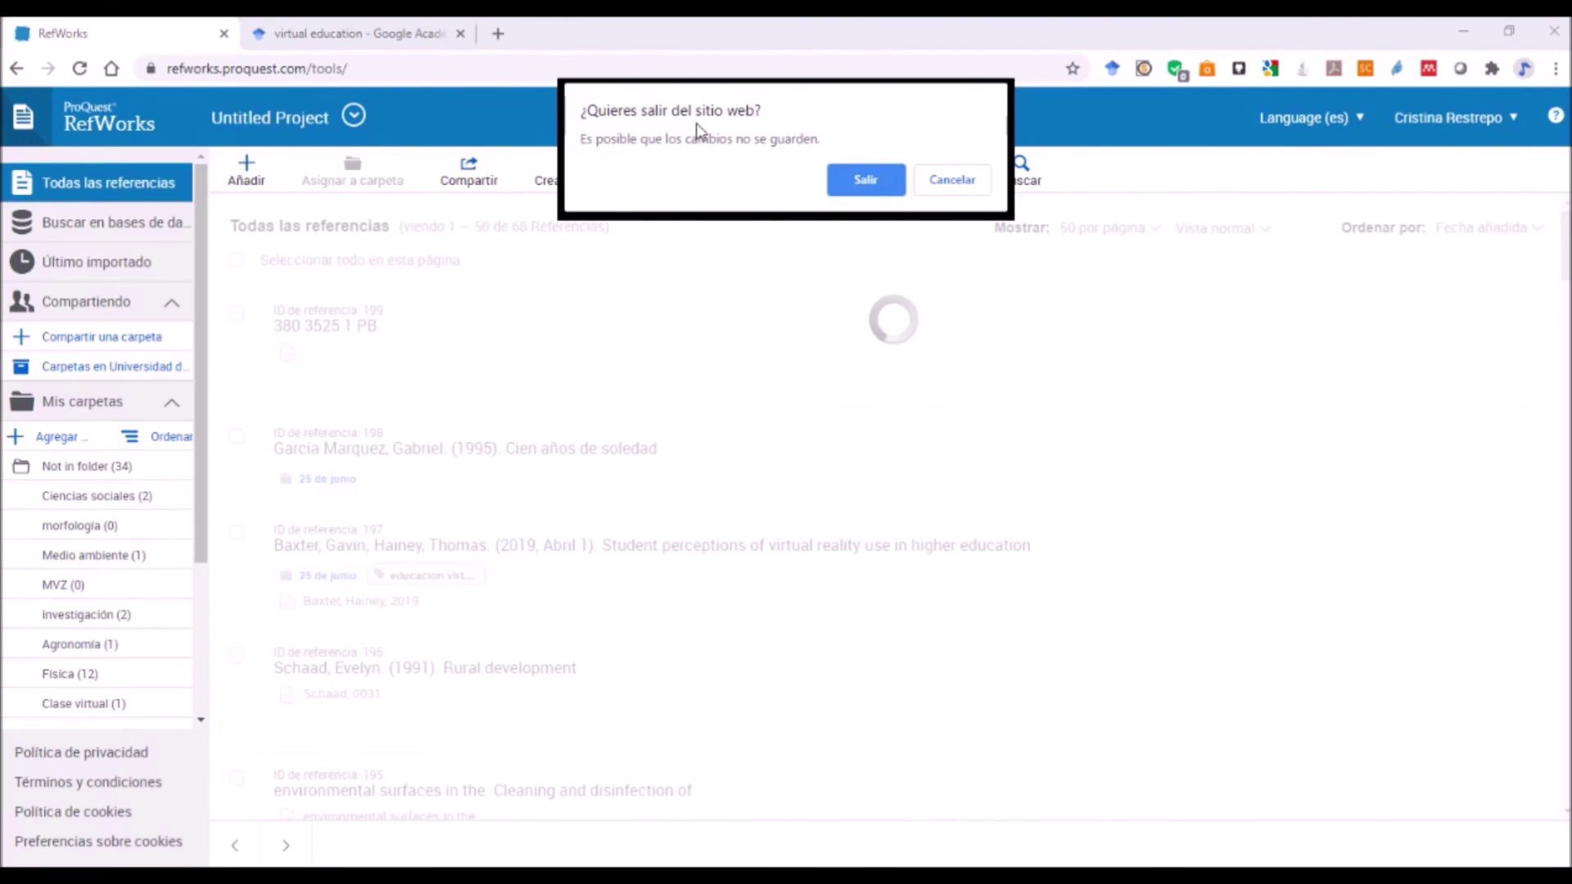
click(861, 181)
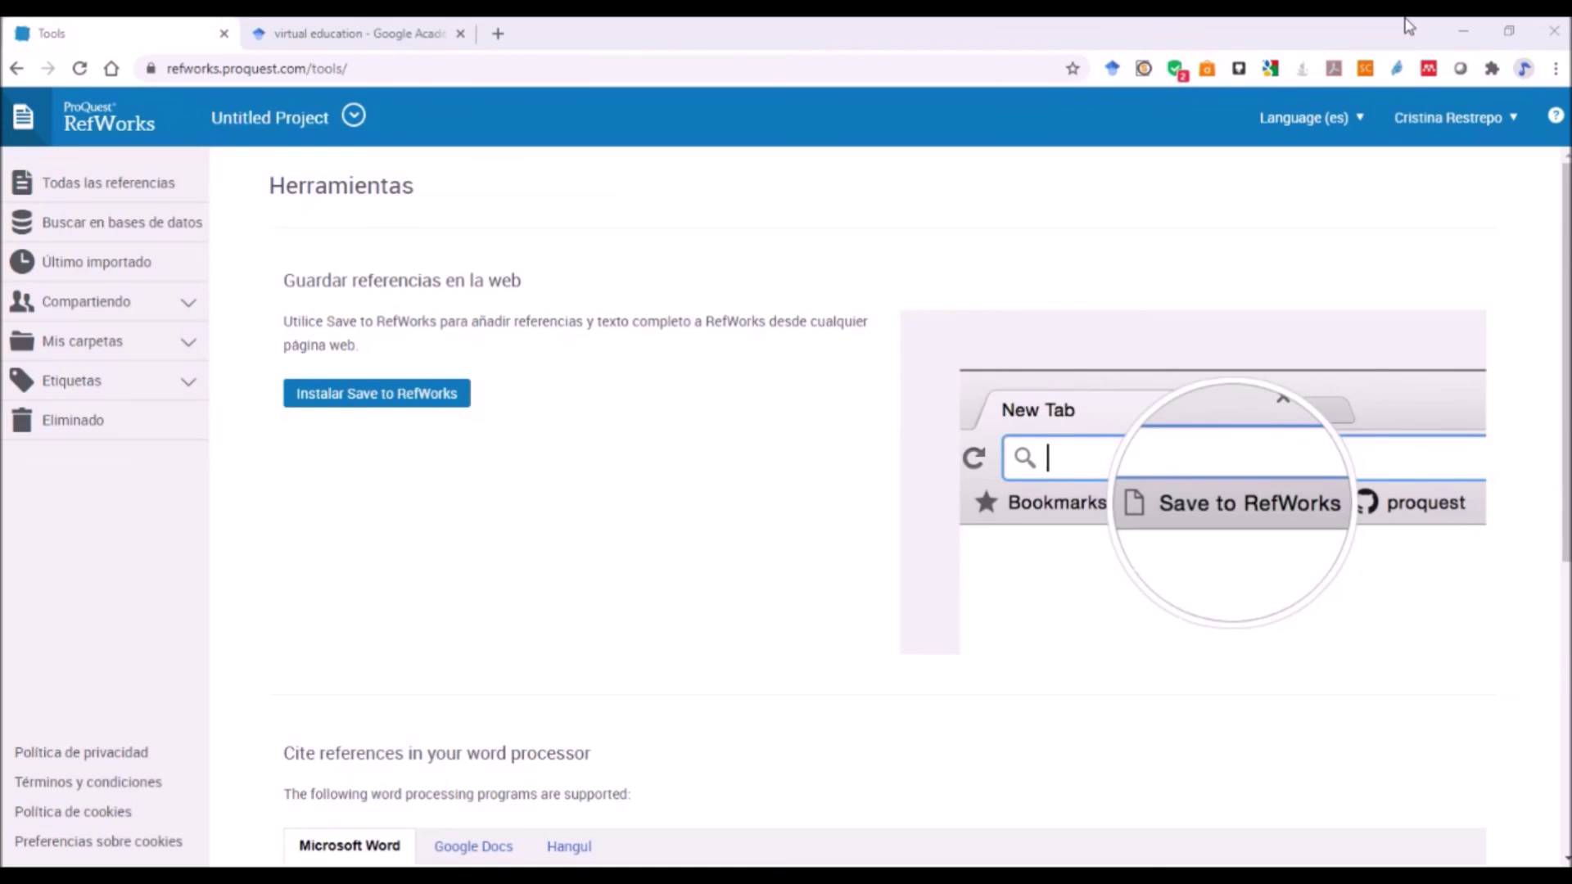
- Turn on the browser's bookmarks bar and check that its display option is enabled
click(1555, 70)
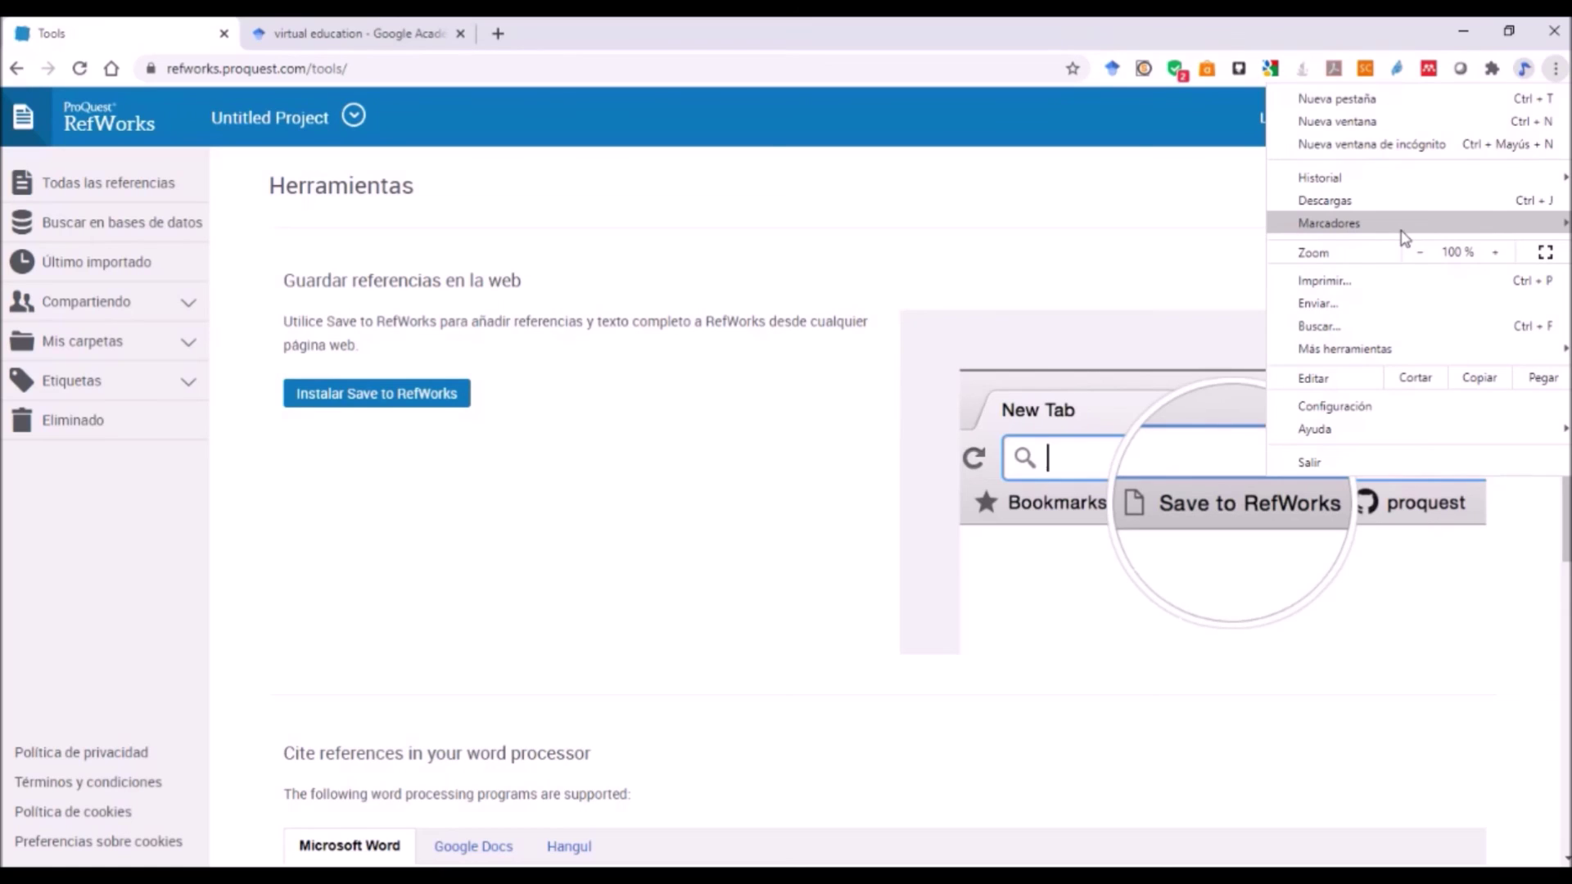
mouse_move(1400, 236)
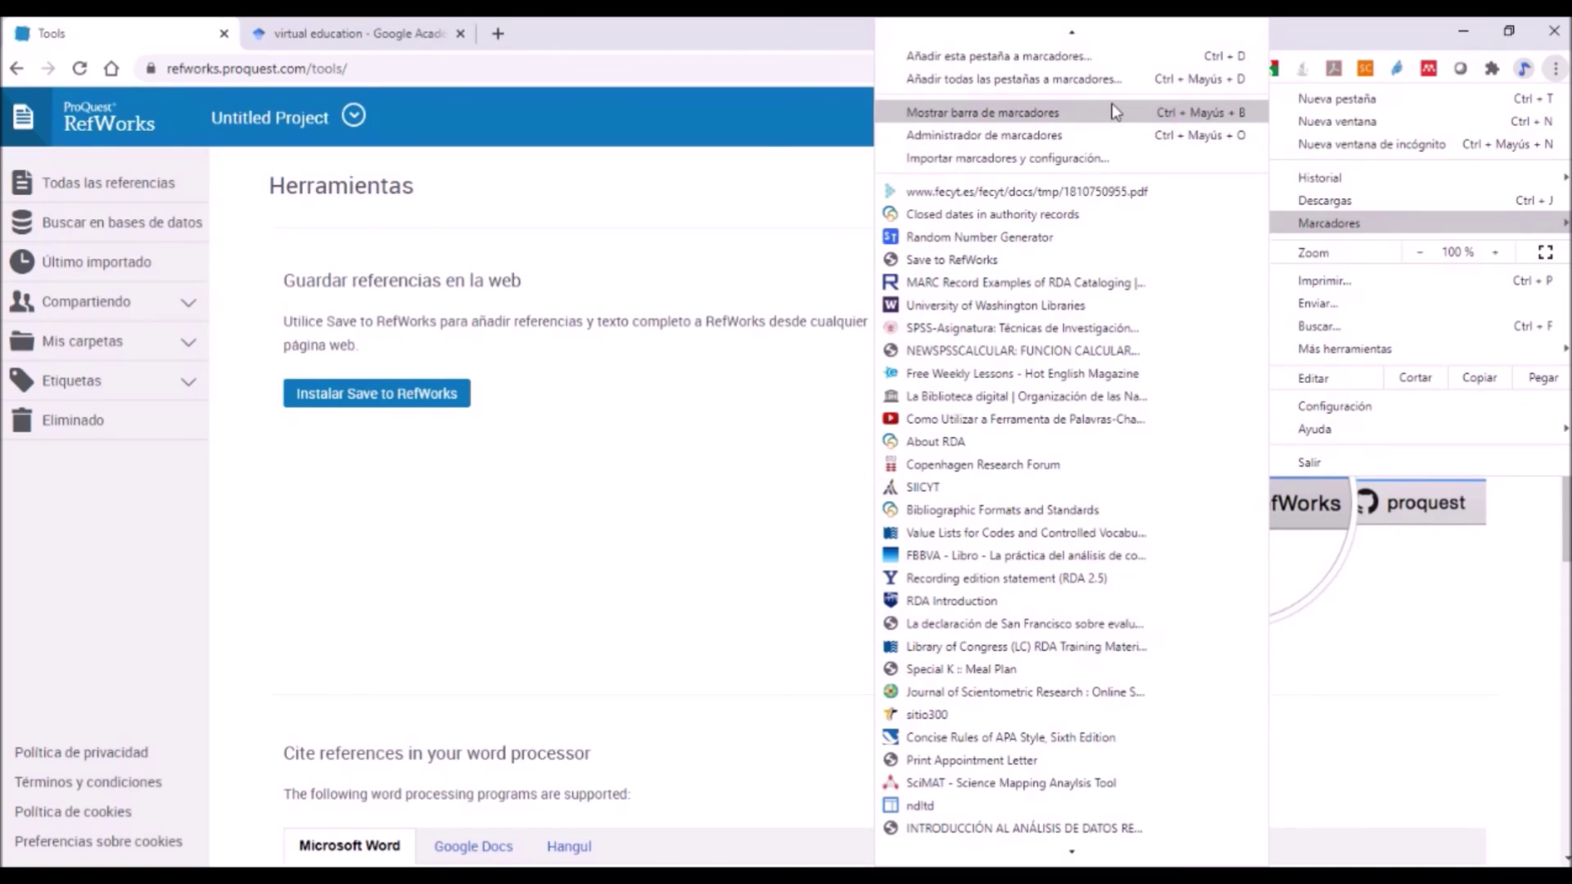
click(1066, 114)
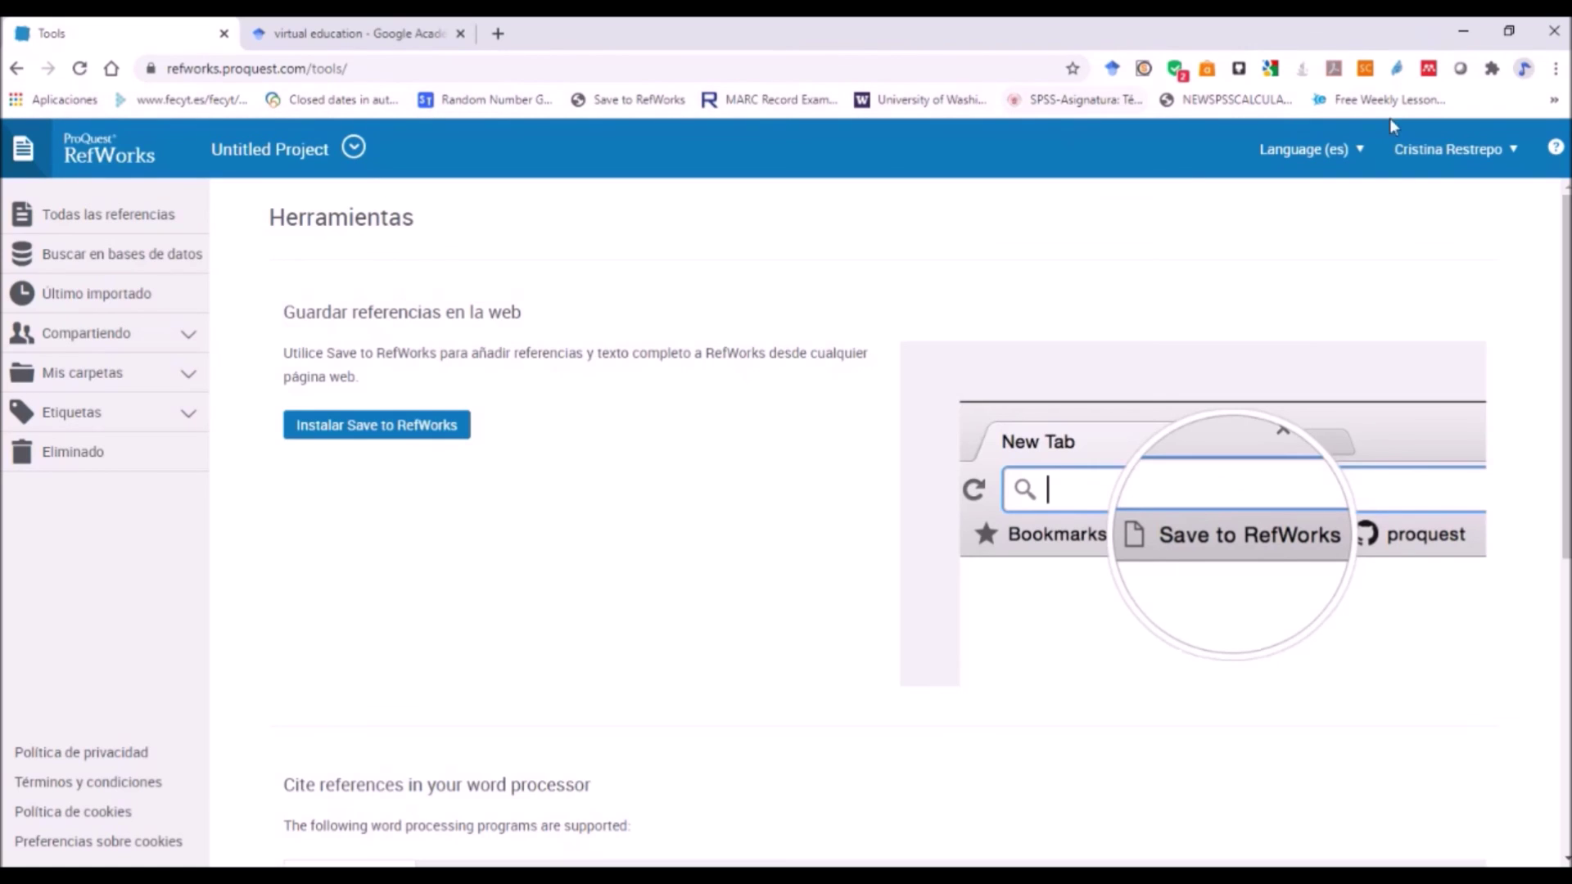
click(1556, 69)
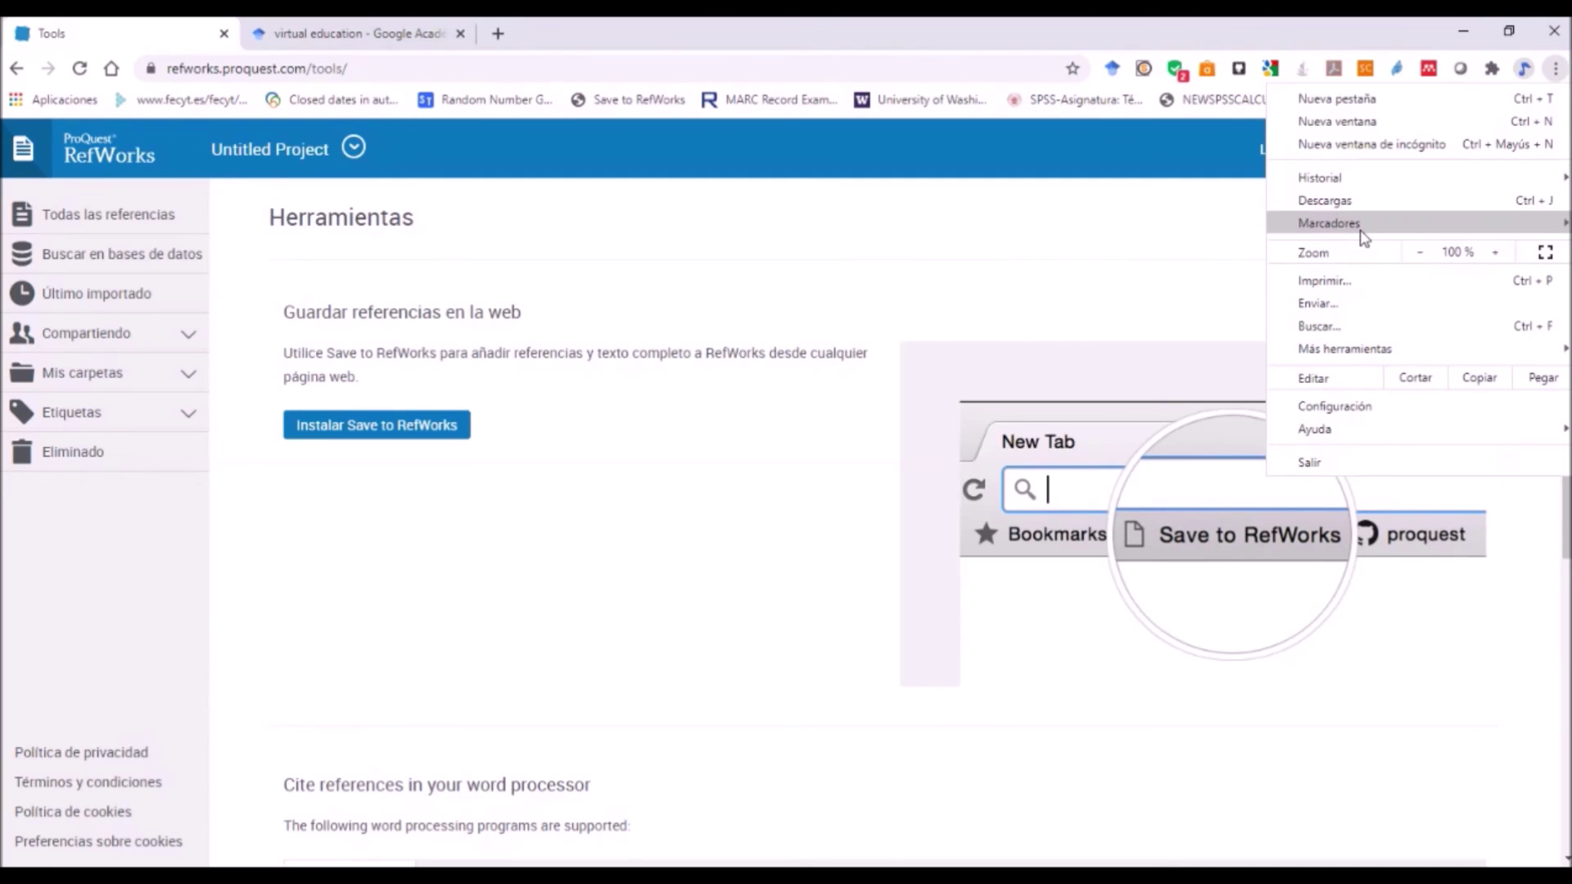
mouse_move(1363, 236)
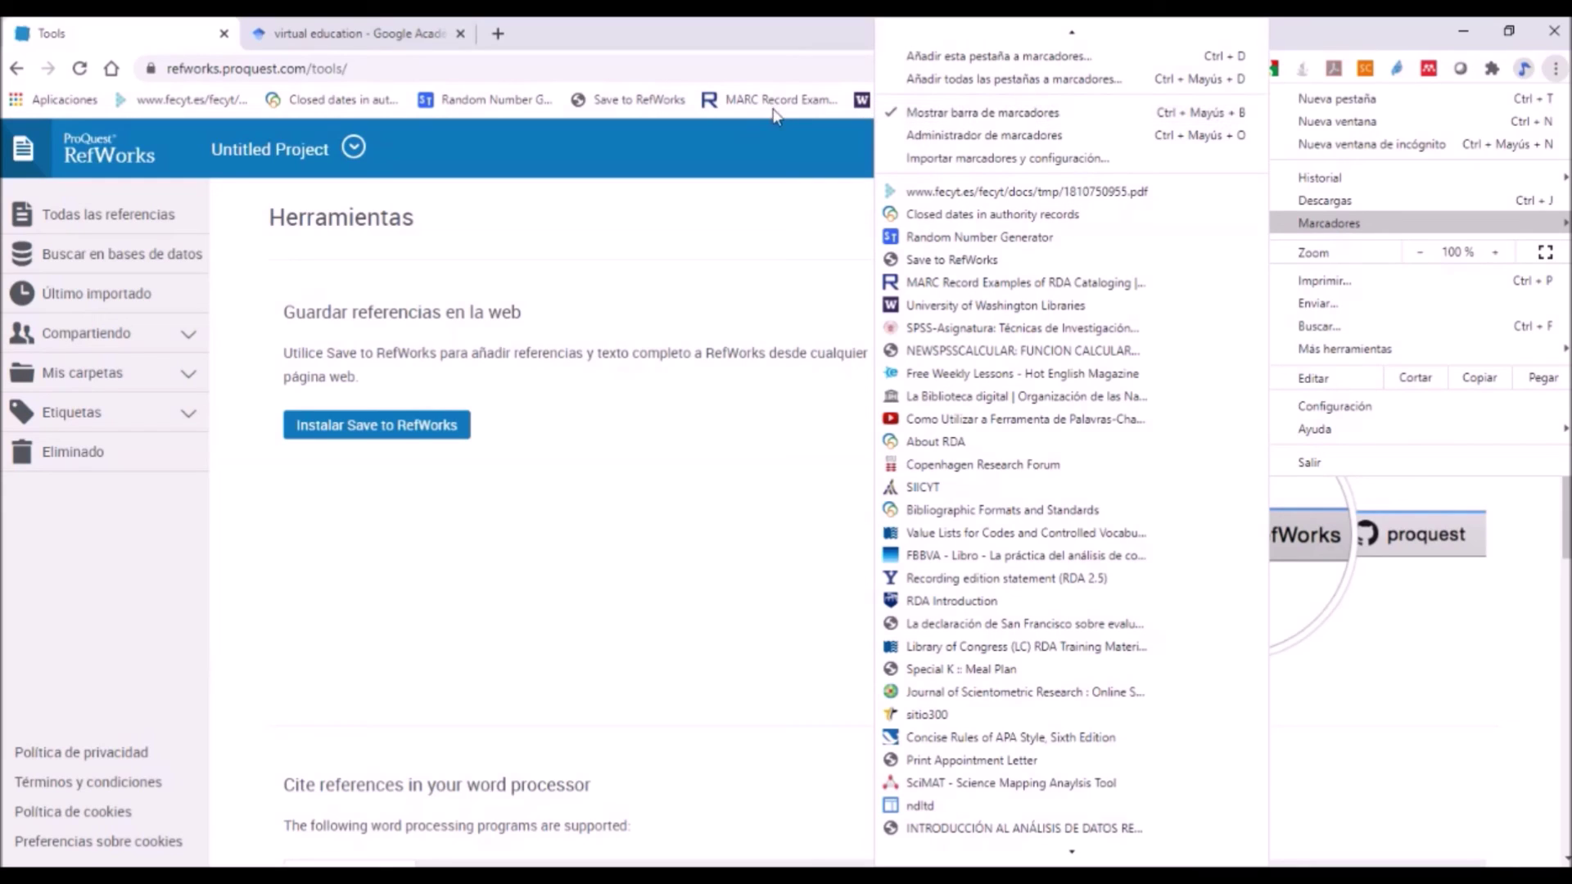
click(759, 616)
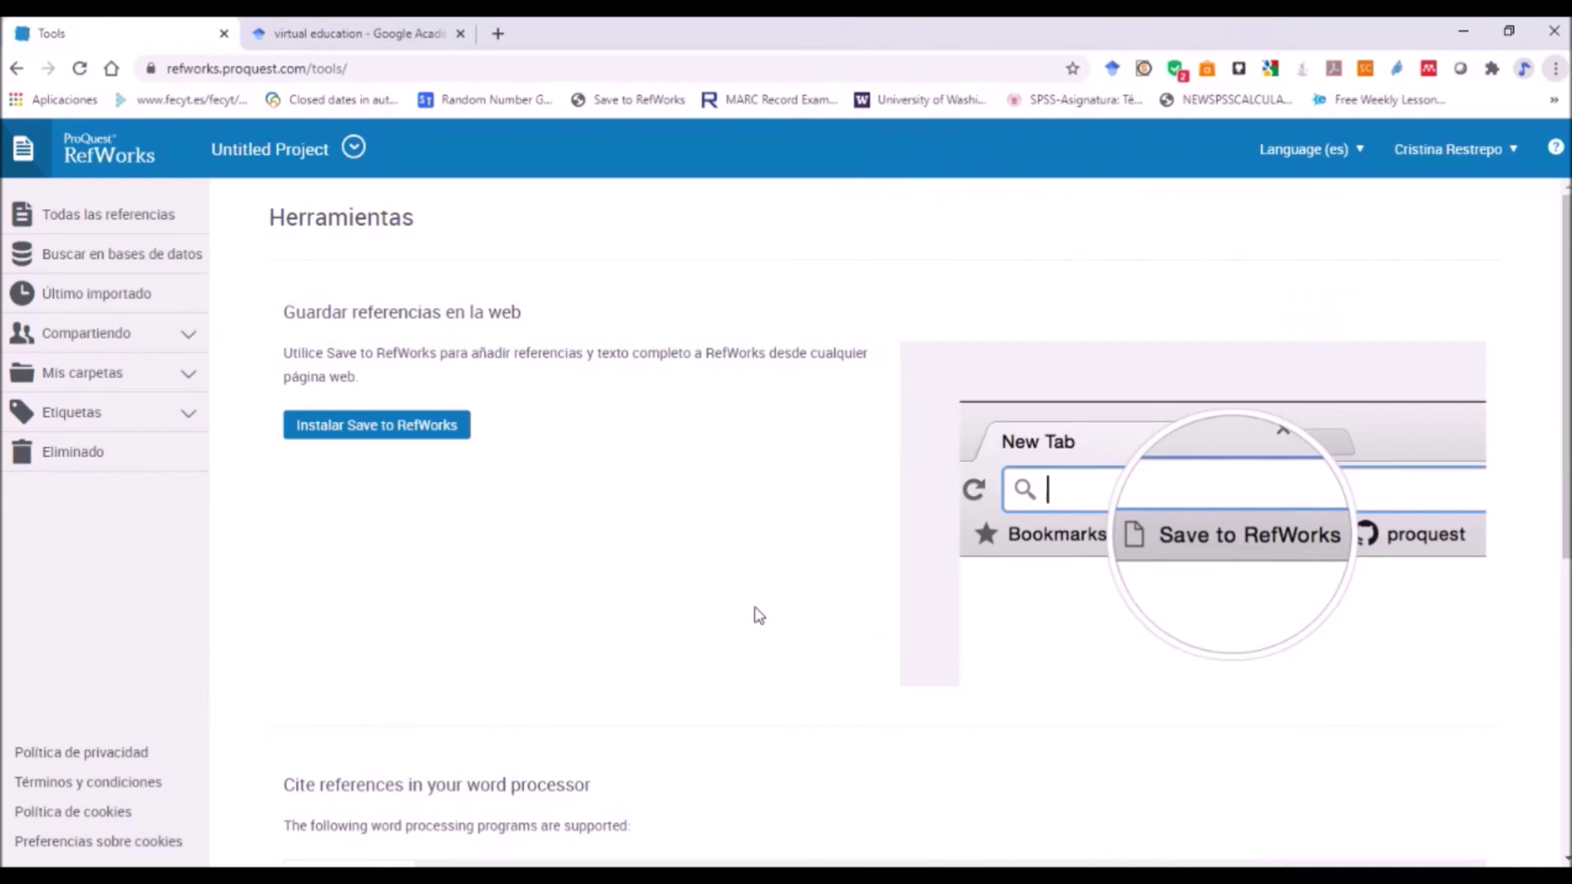
- Open the Save to RefWorks installation instructions, examine how the bookmarklet is added to the bookmarks bar, and close them
click(363, 433)
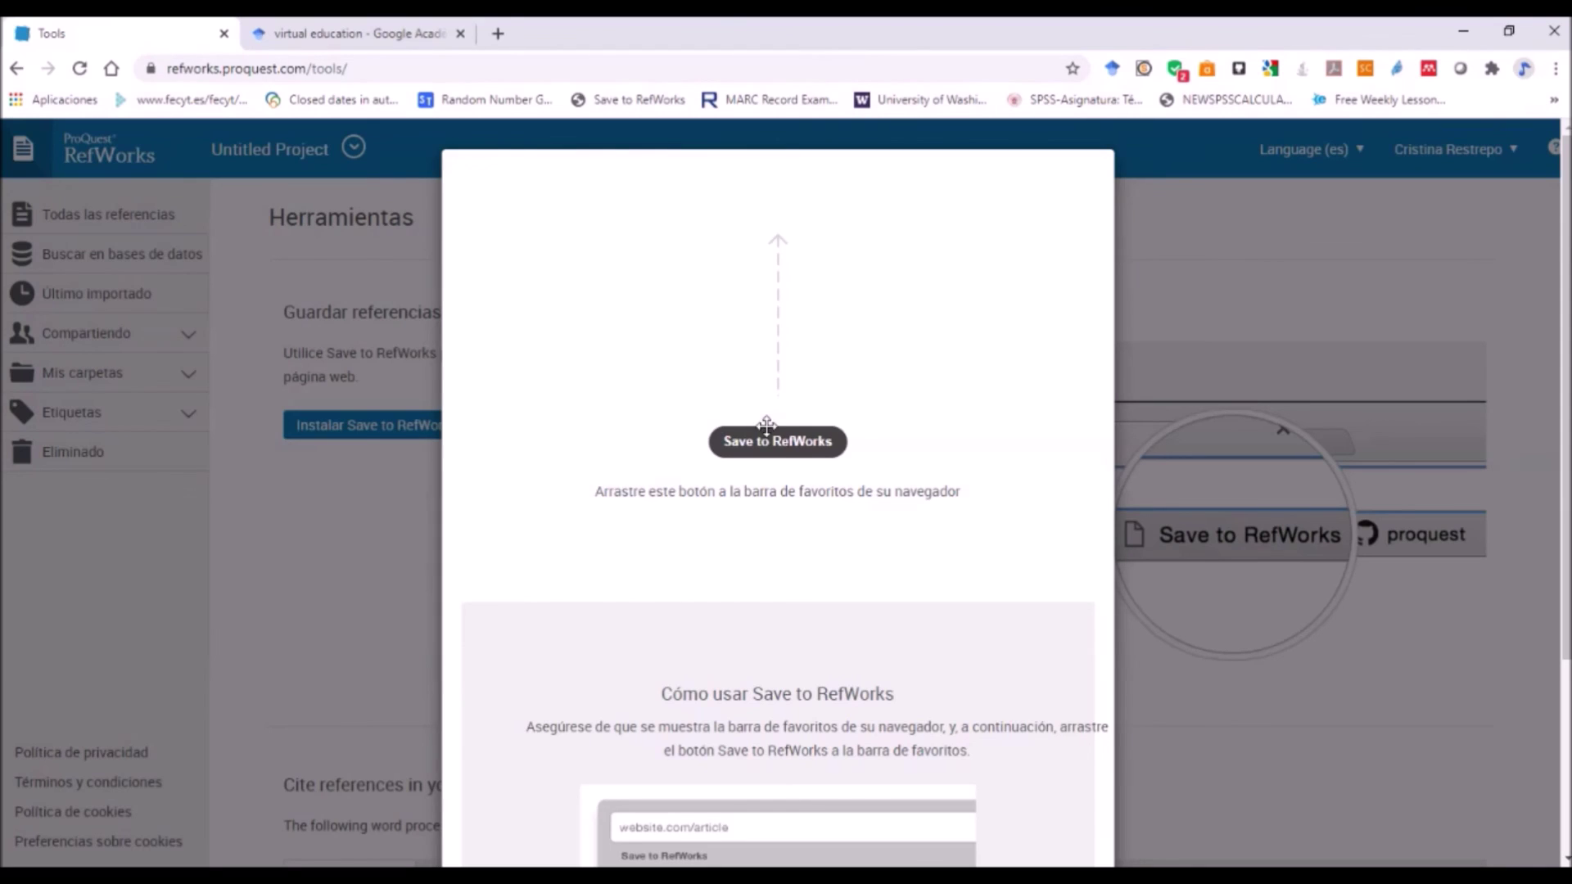
mouse_move(761, 442)
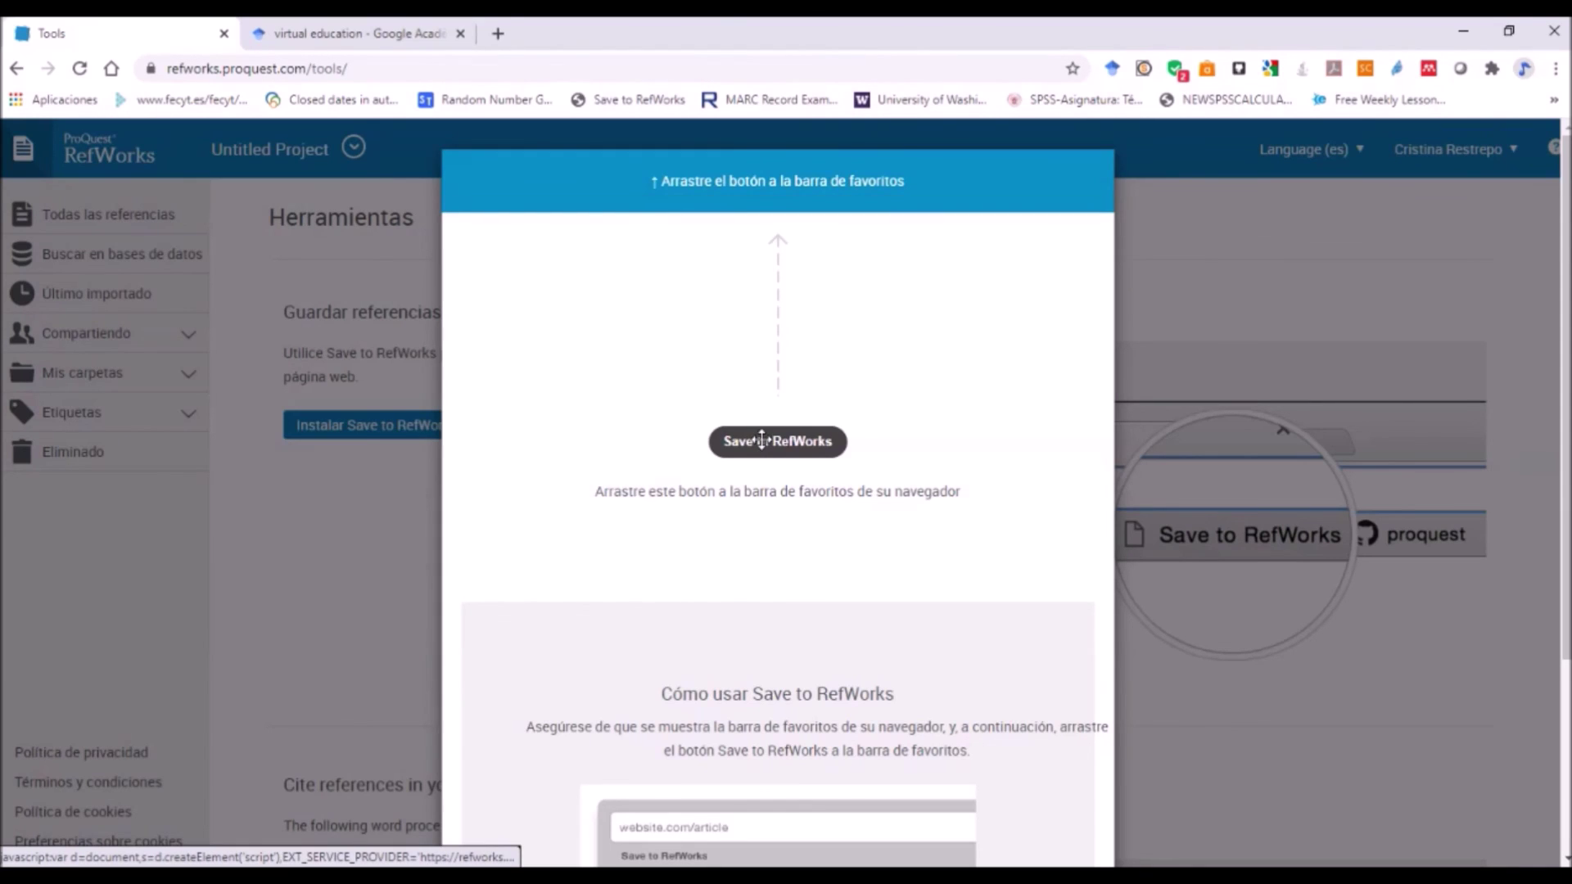
mouse_move(745, 442)
mouse_down()
mouse_move(748, 210)
mouse_move(695, 121)
mouse_move(671, 115)
mouse_move(713, 408)
mouse_move(753, 451)
mouse_up()
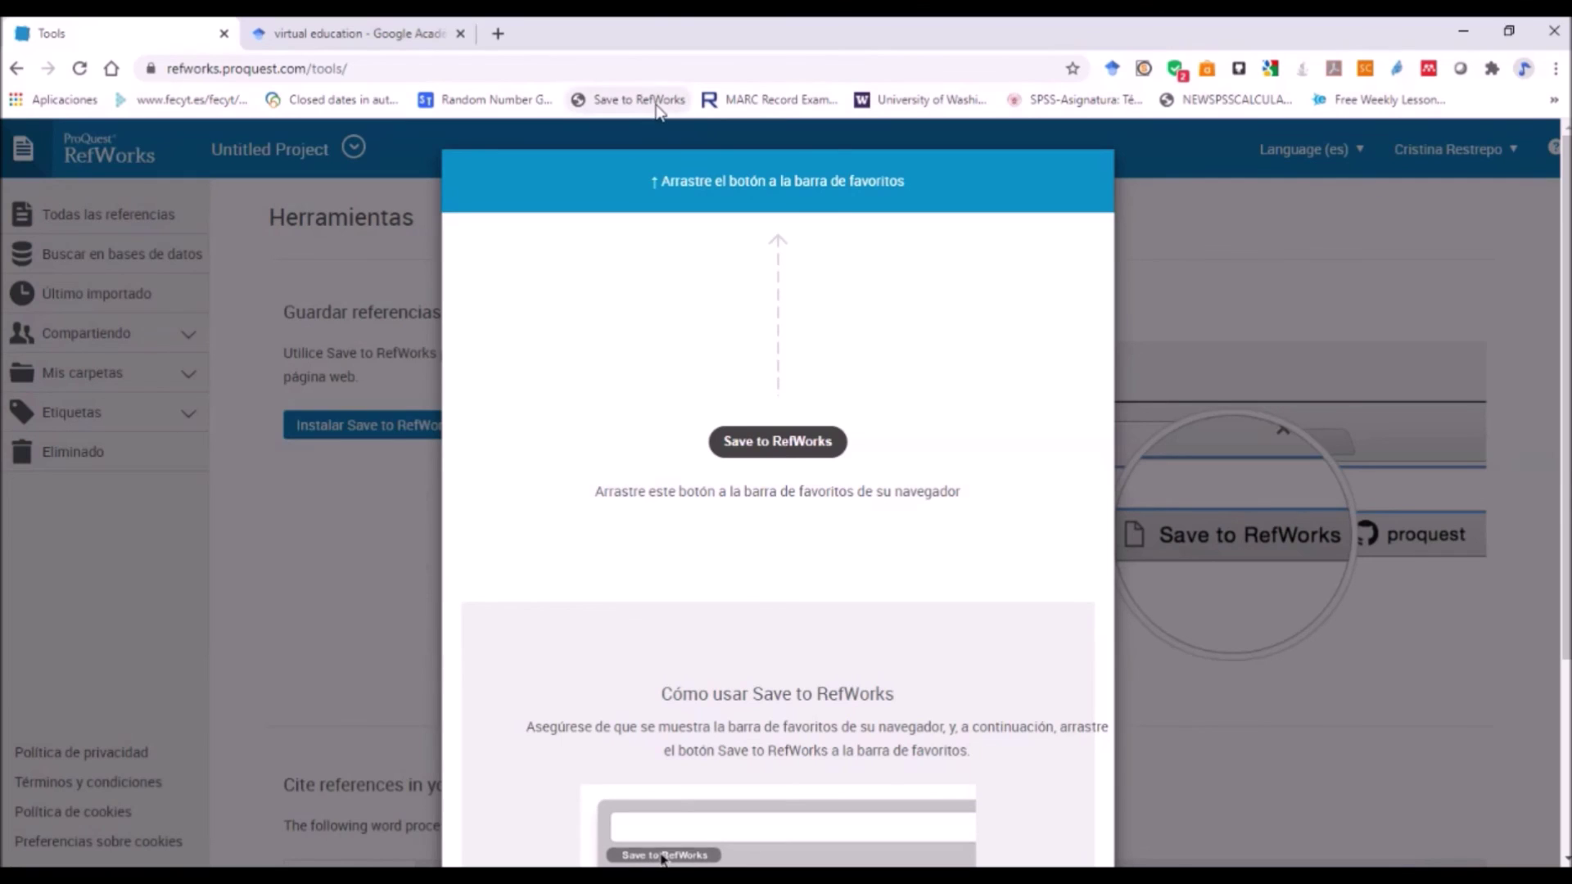
click(1049, 426)
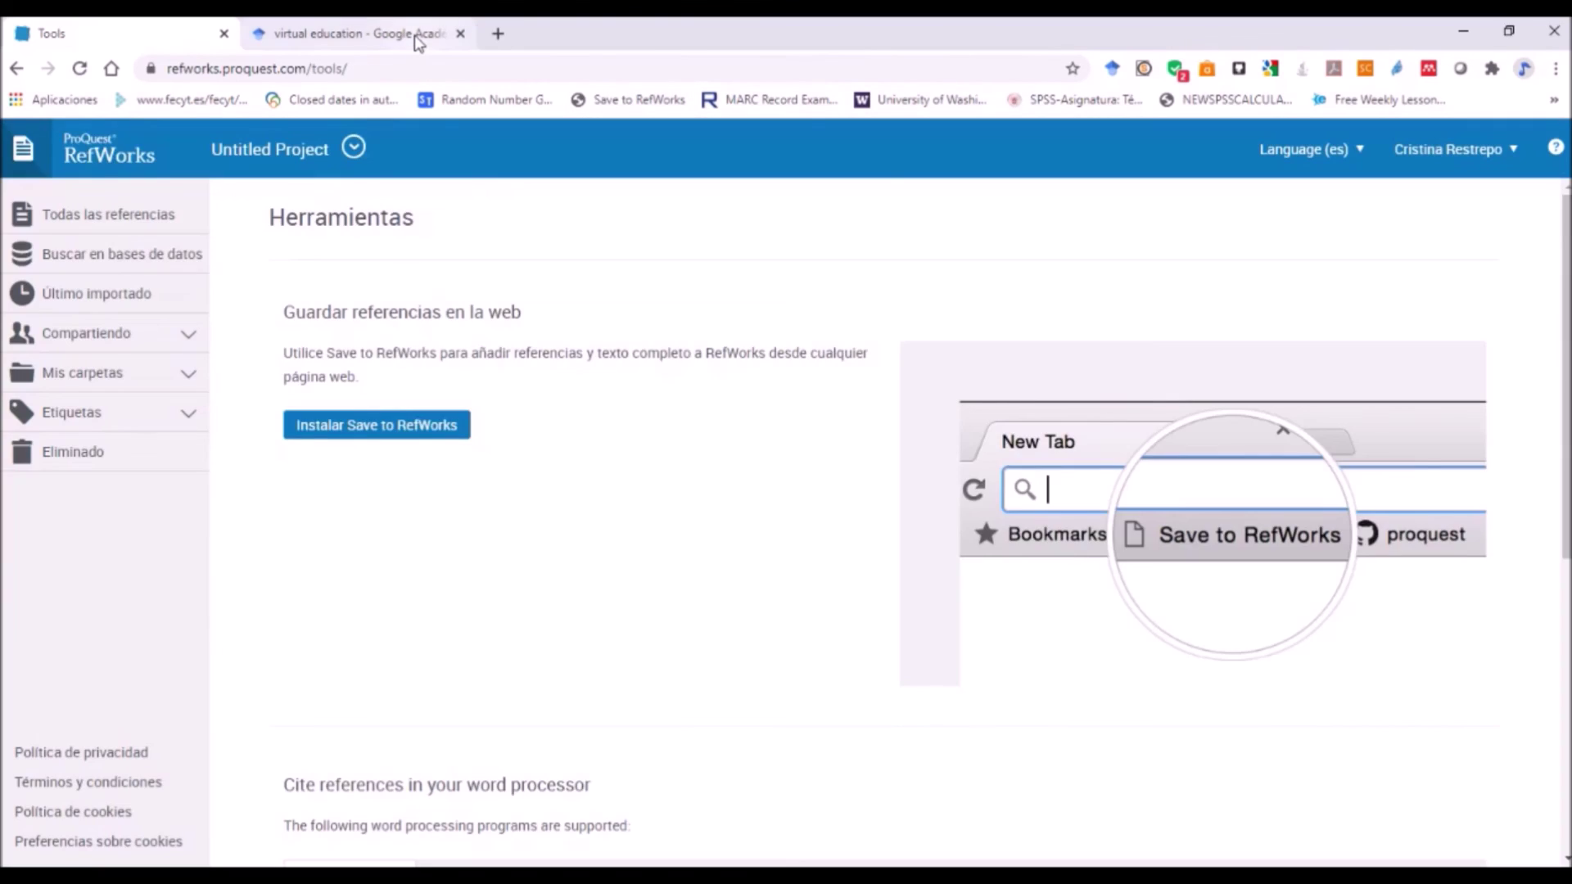
- From the Google Scholar tab, search Google for "covid 19 colombia" and show only the news results
click(418, 44)
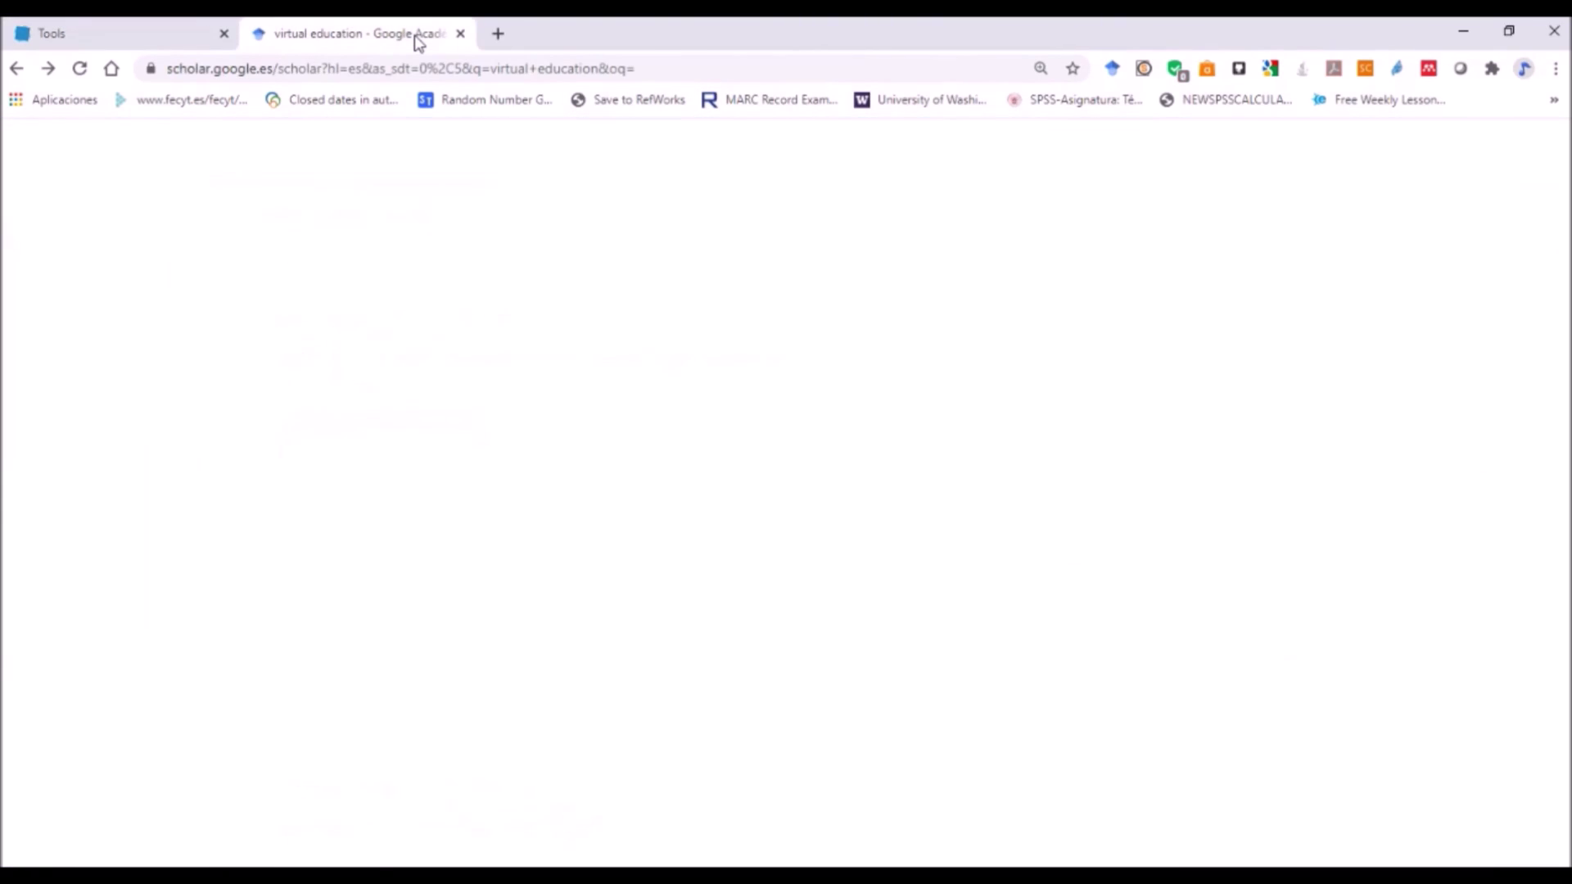
click(496, 72)
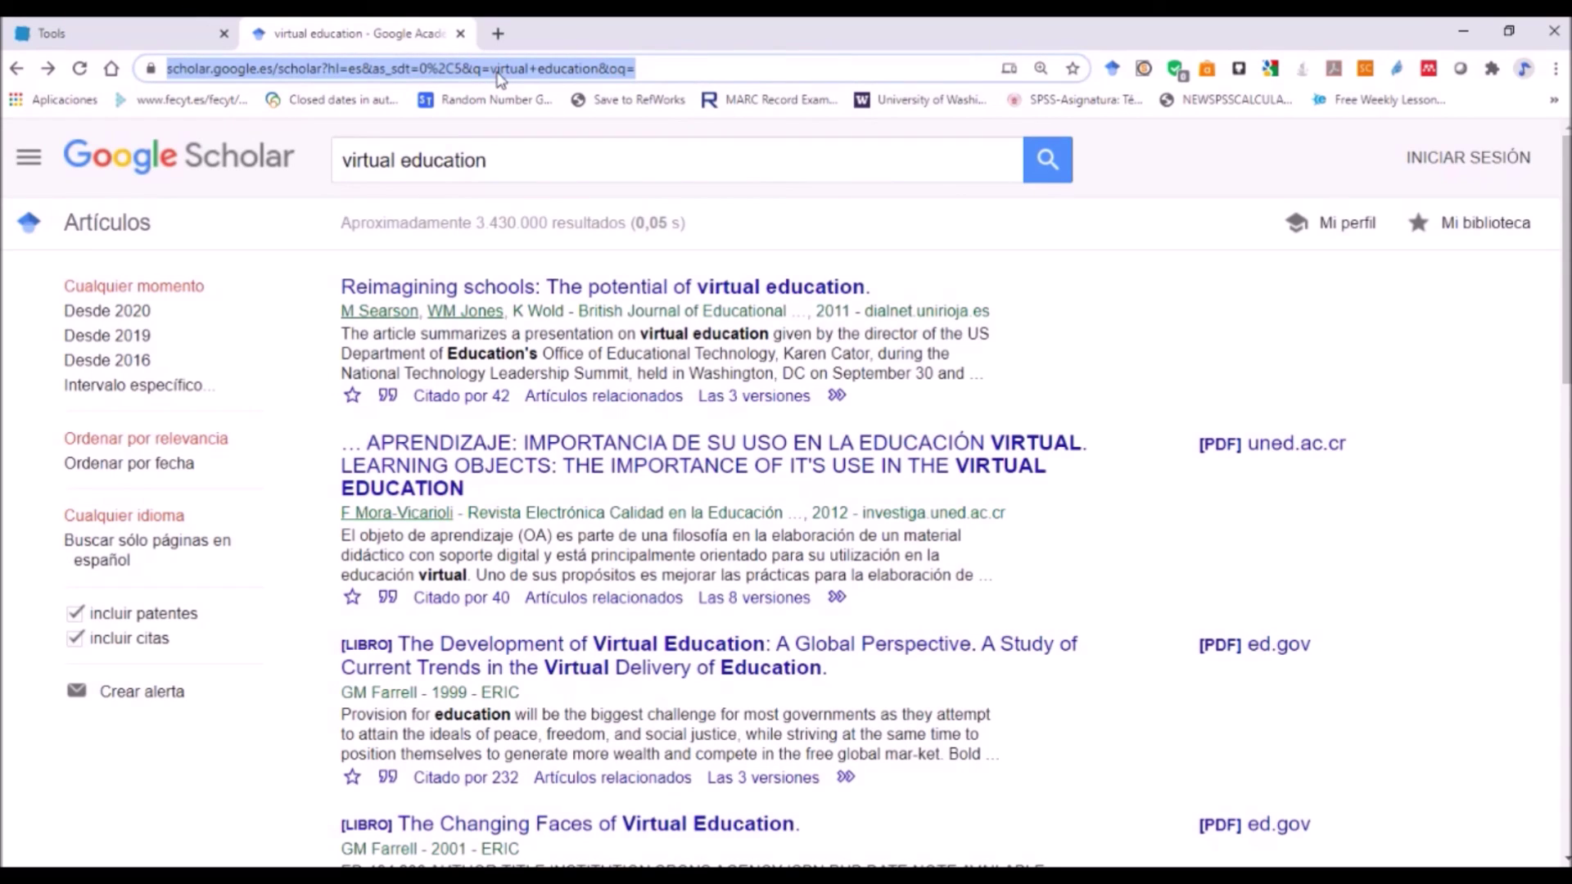
text(covid 19 c)
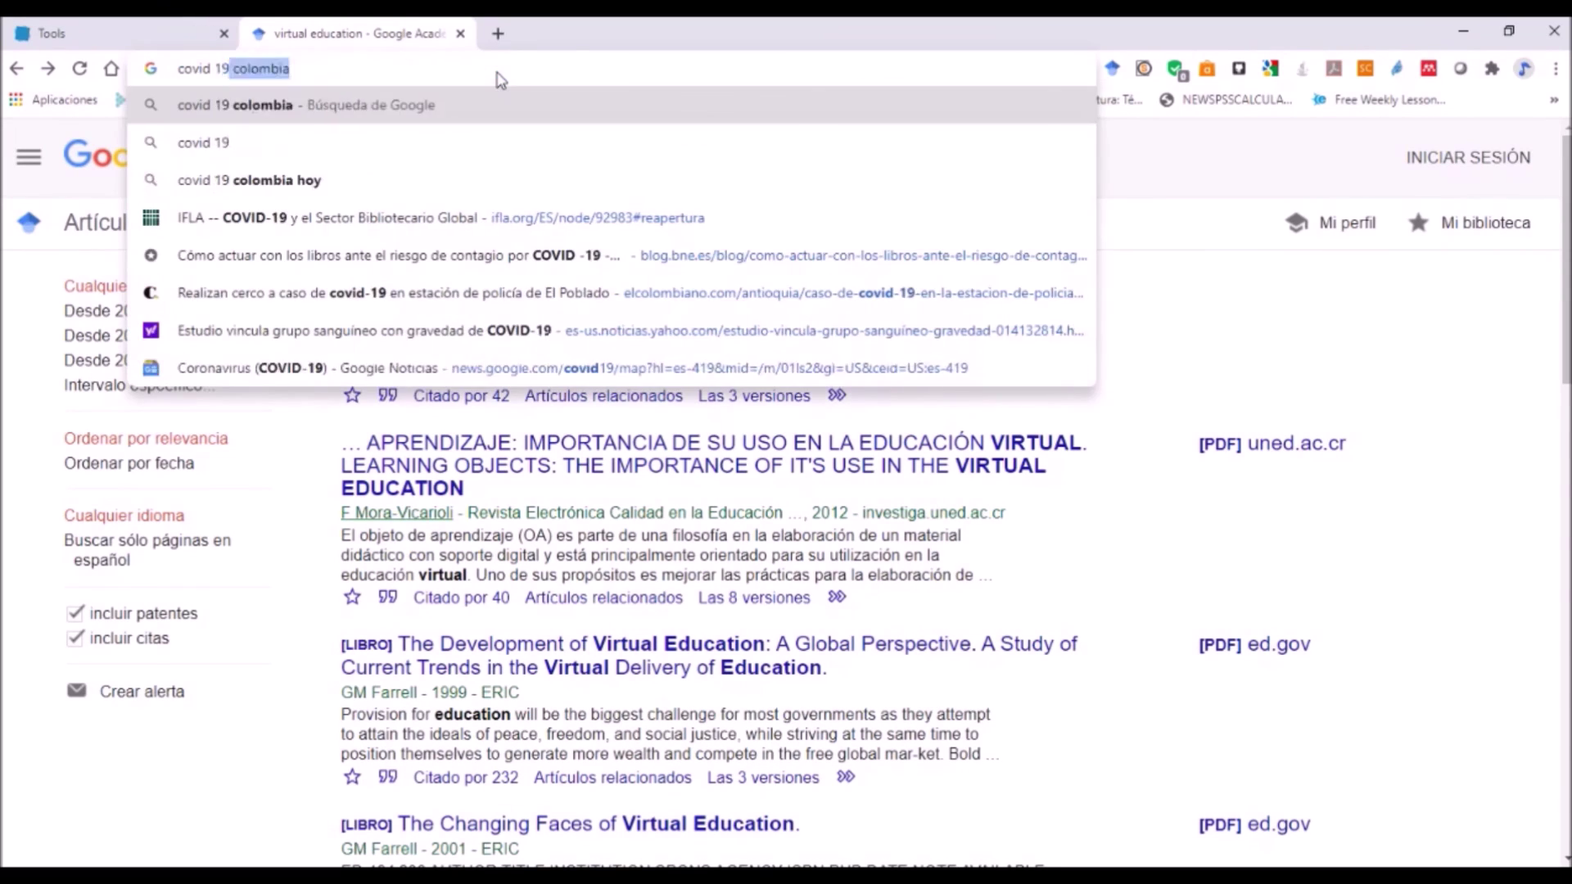
text(olombia)
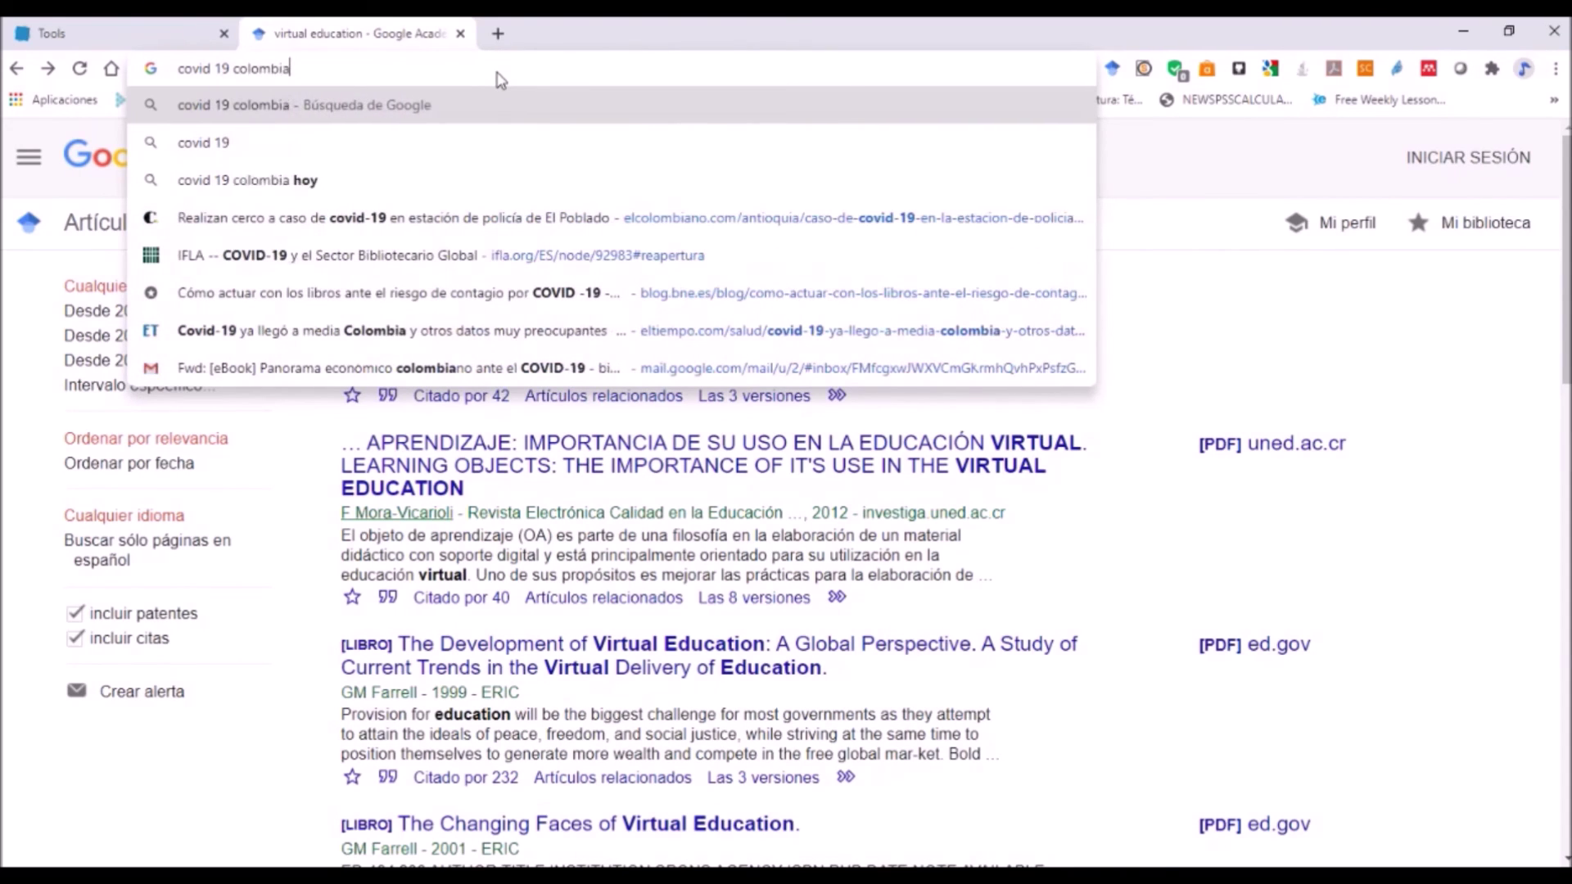
key(Return)
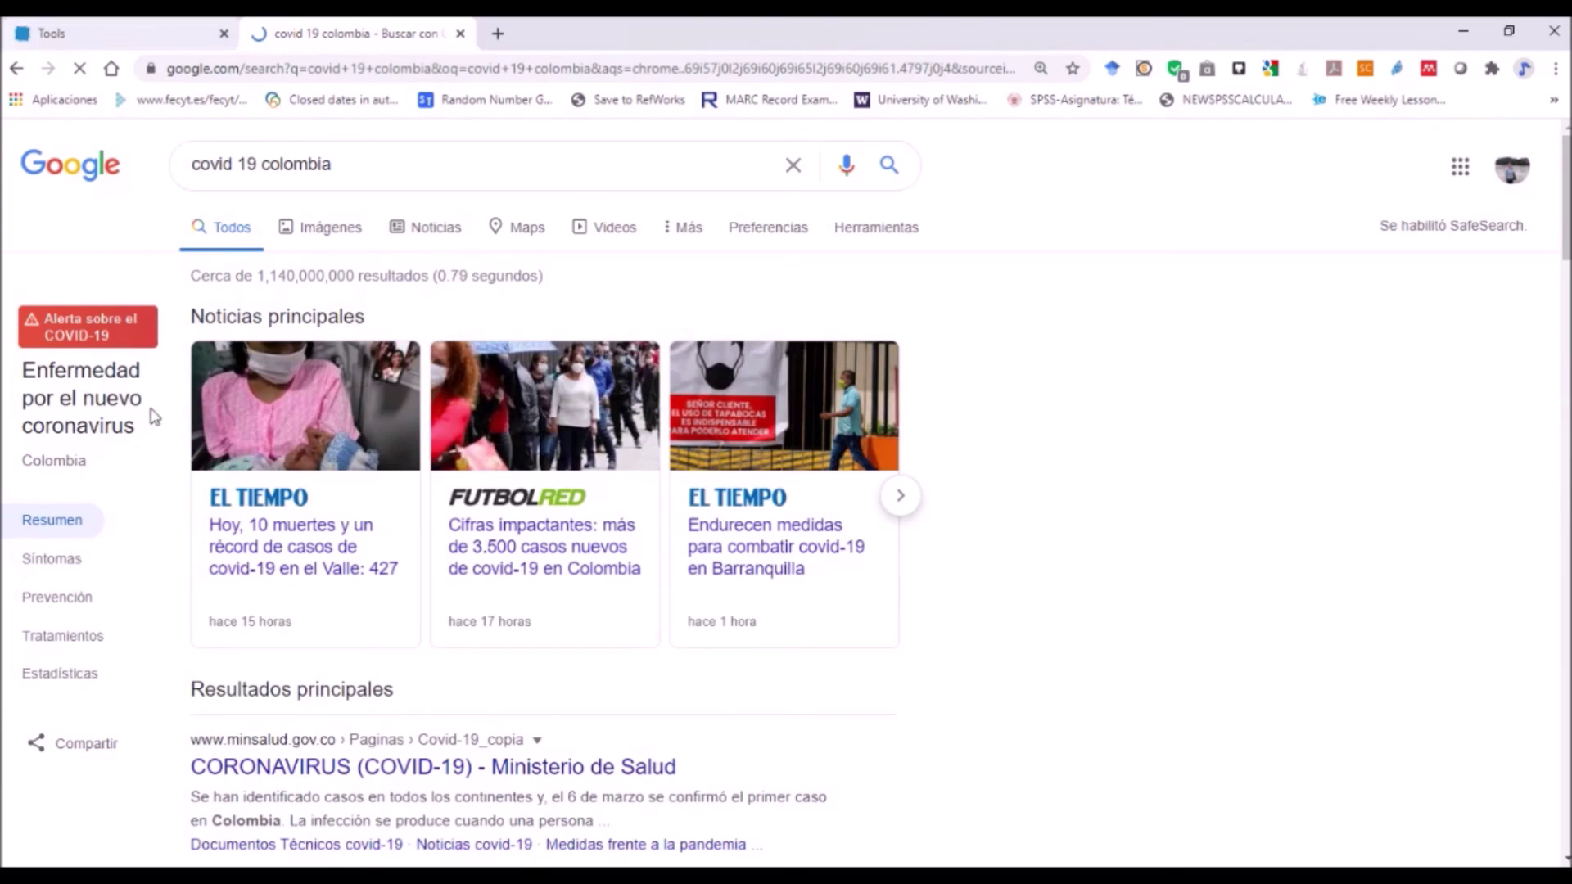
click(434, 237)
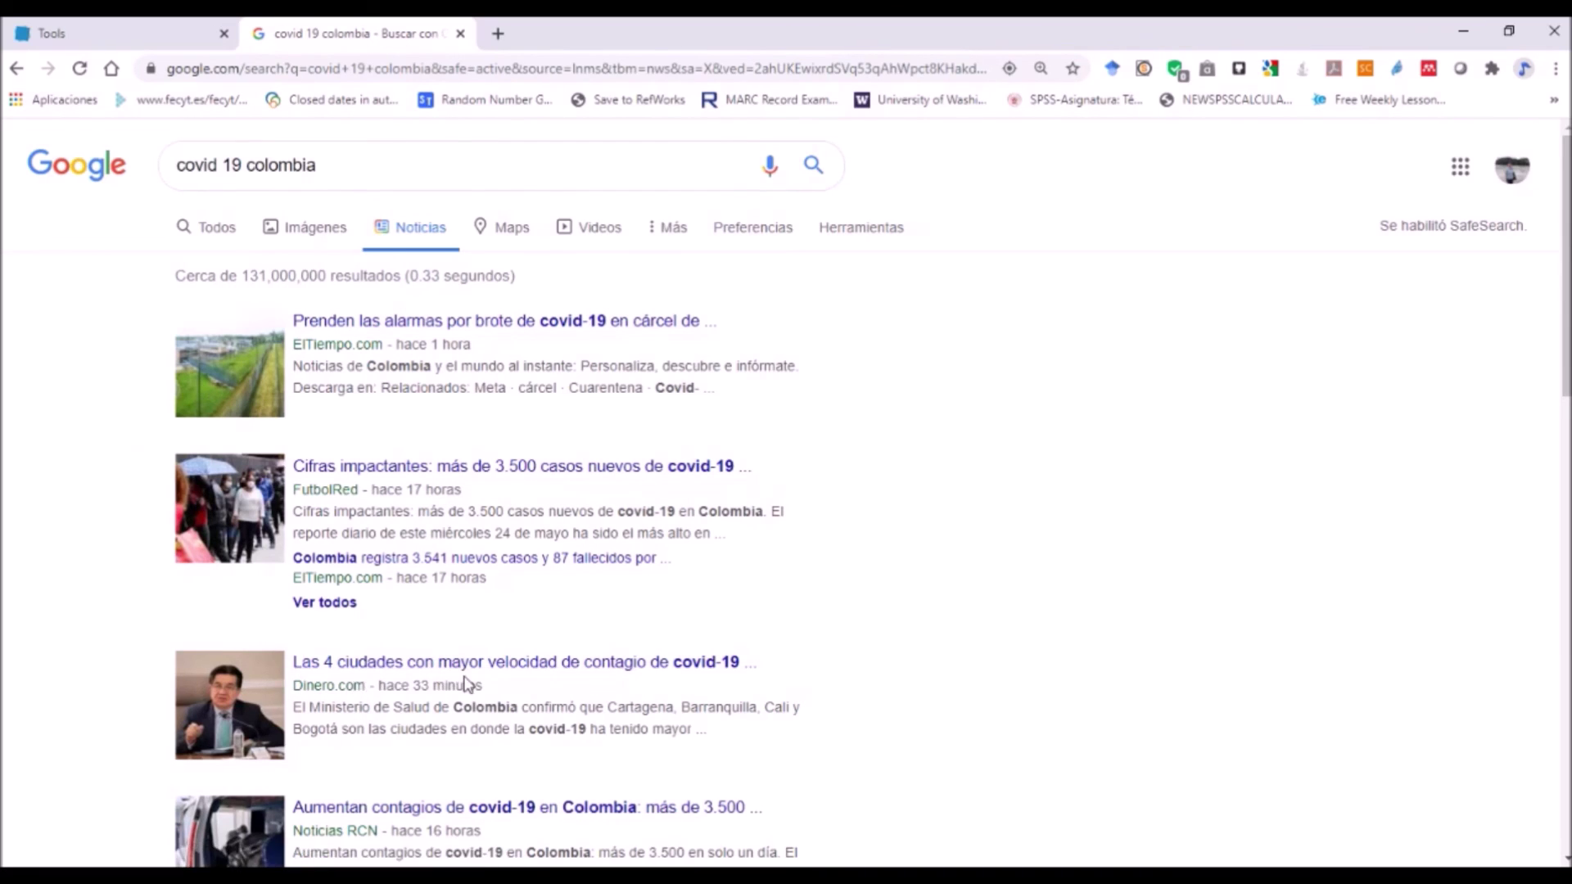
- Open the Dinero article "Las 4 ciudades con mayor velocidad de contagio de covid-19" and capture it with the Save to RefWorks bookmarklet
click(644, 669)
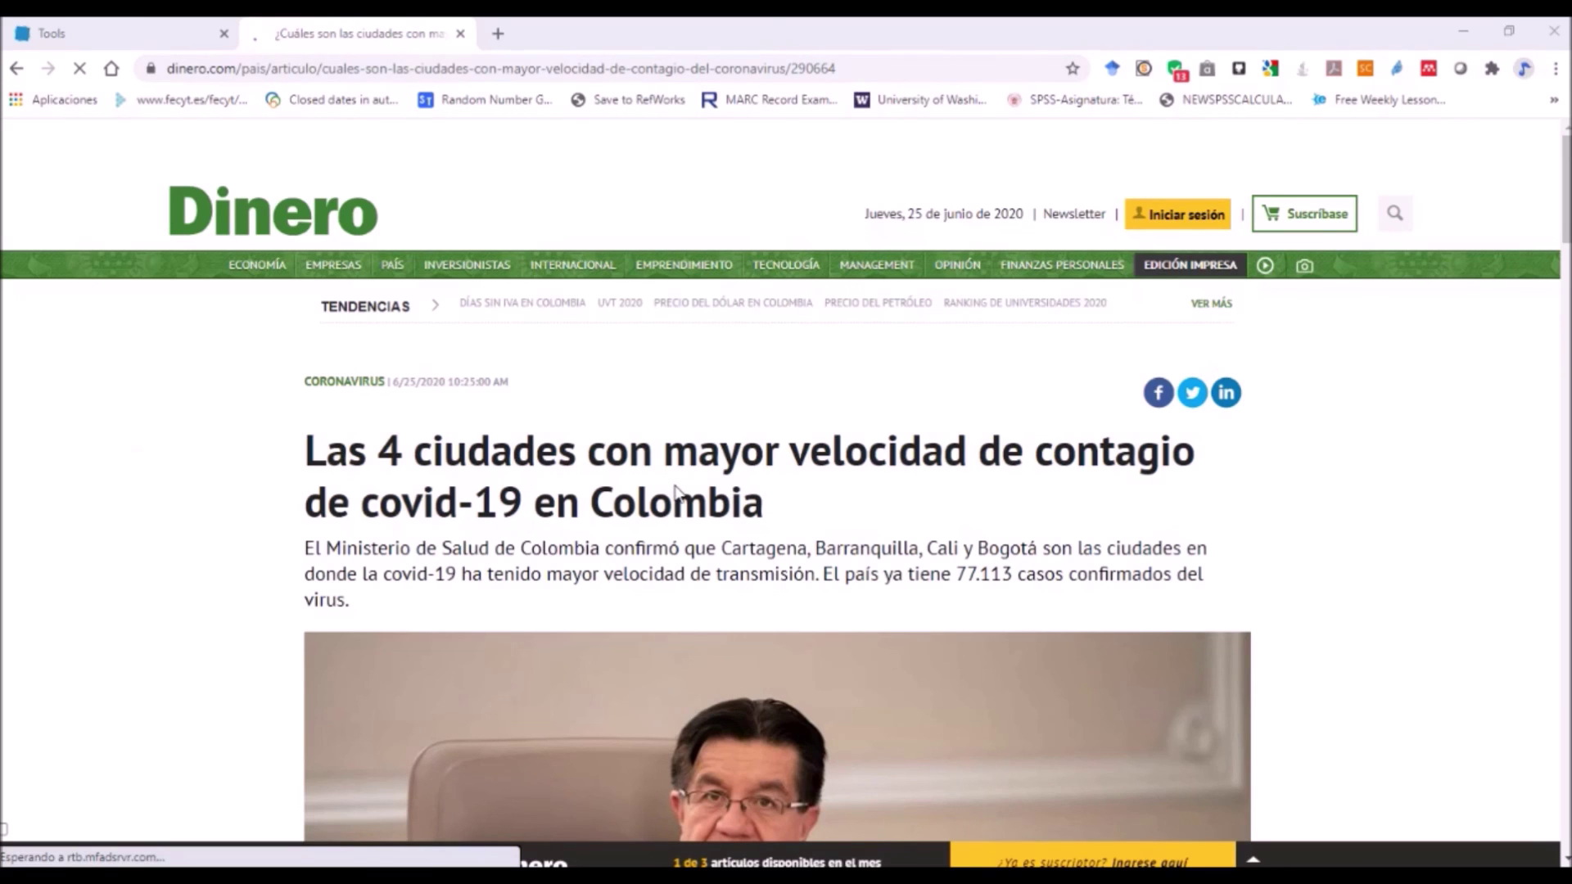
scroll(675, 490, down, 20)
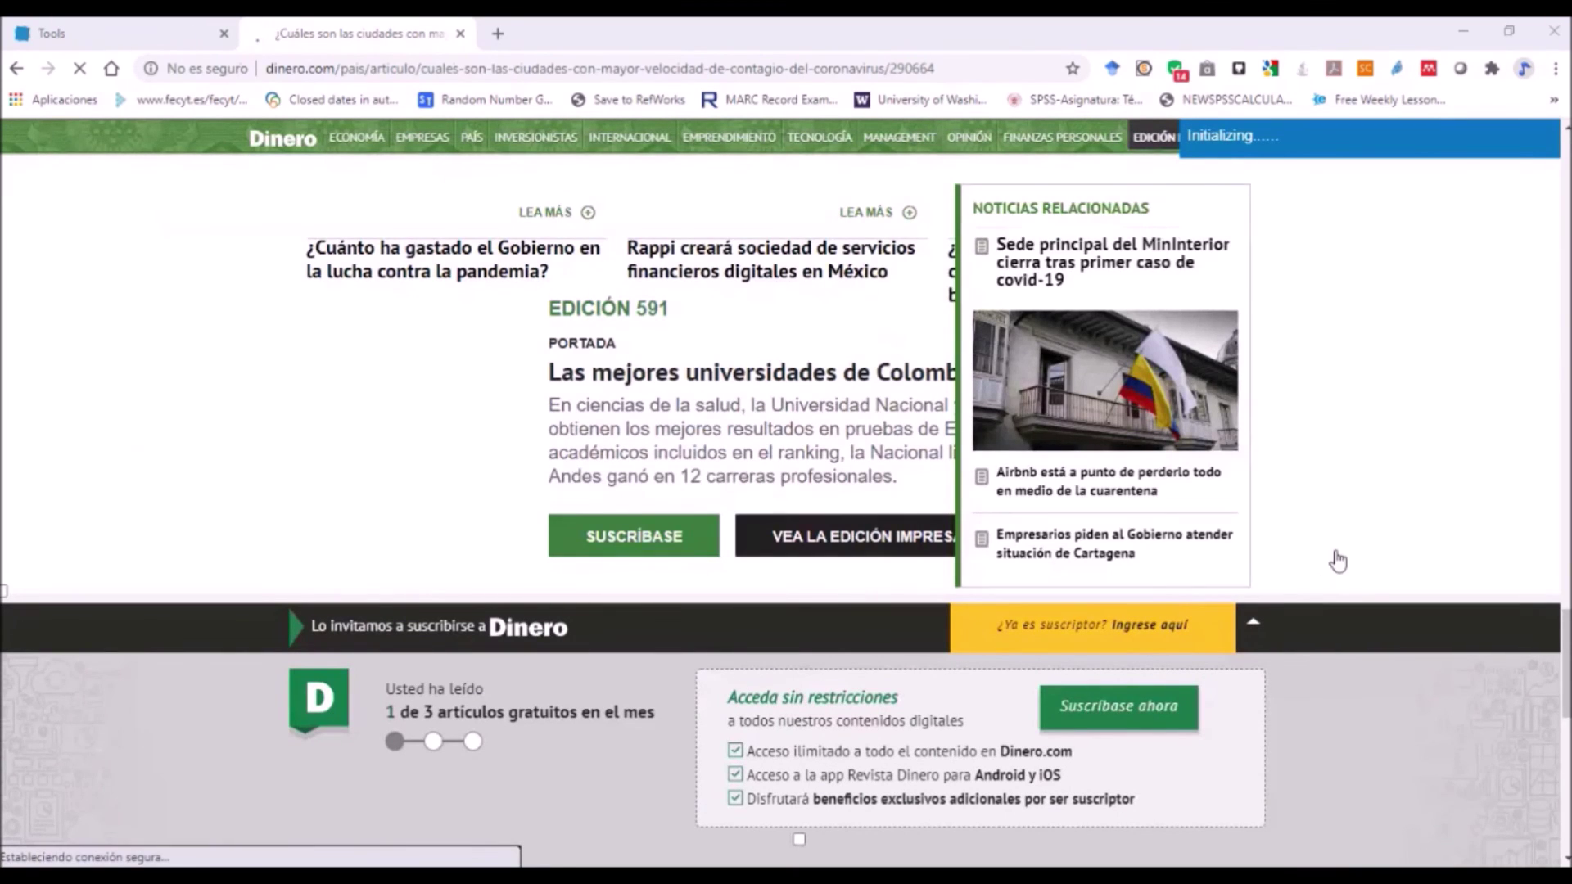
scroll(1337, 554, up, 10)
scroll(1337, 557, up, 10)
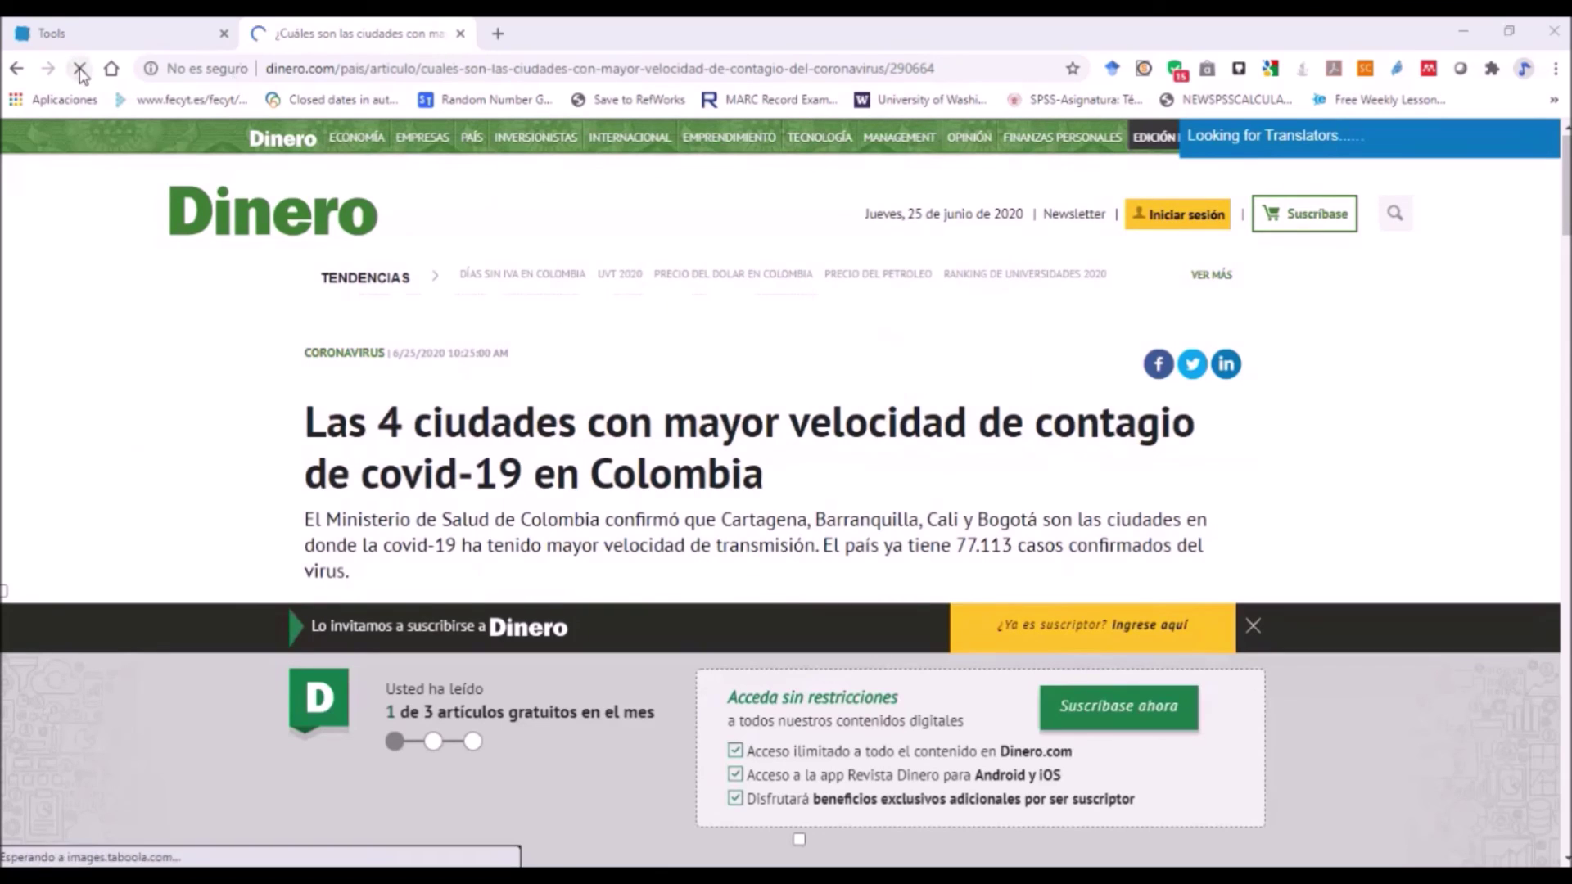
click(79, 72)
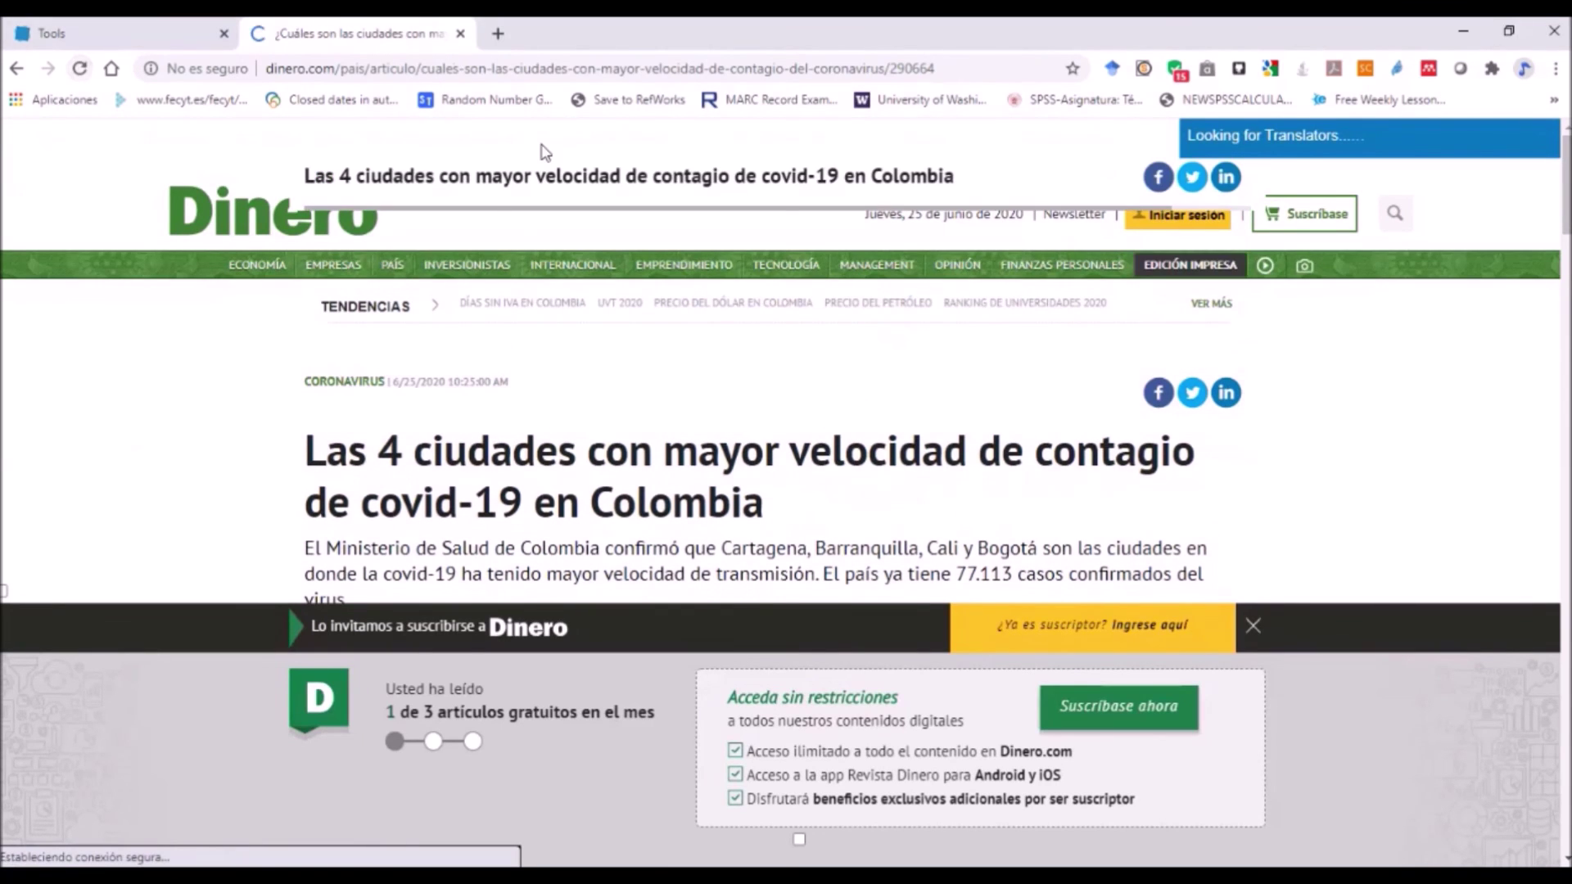
click(587, 102)
click(970, 203)
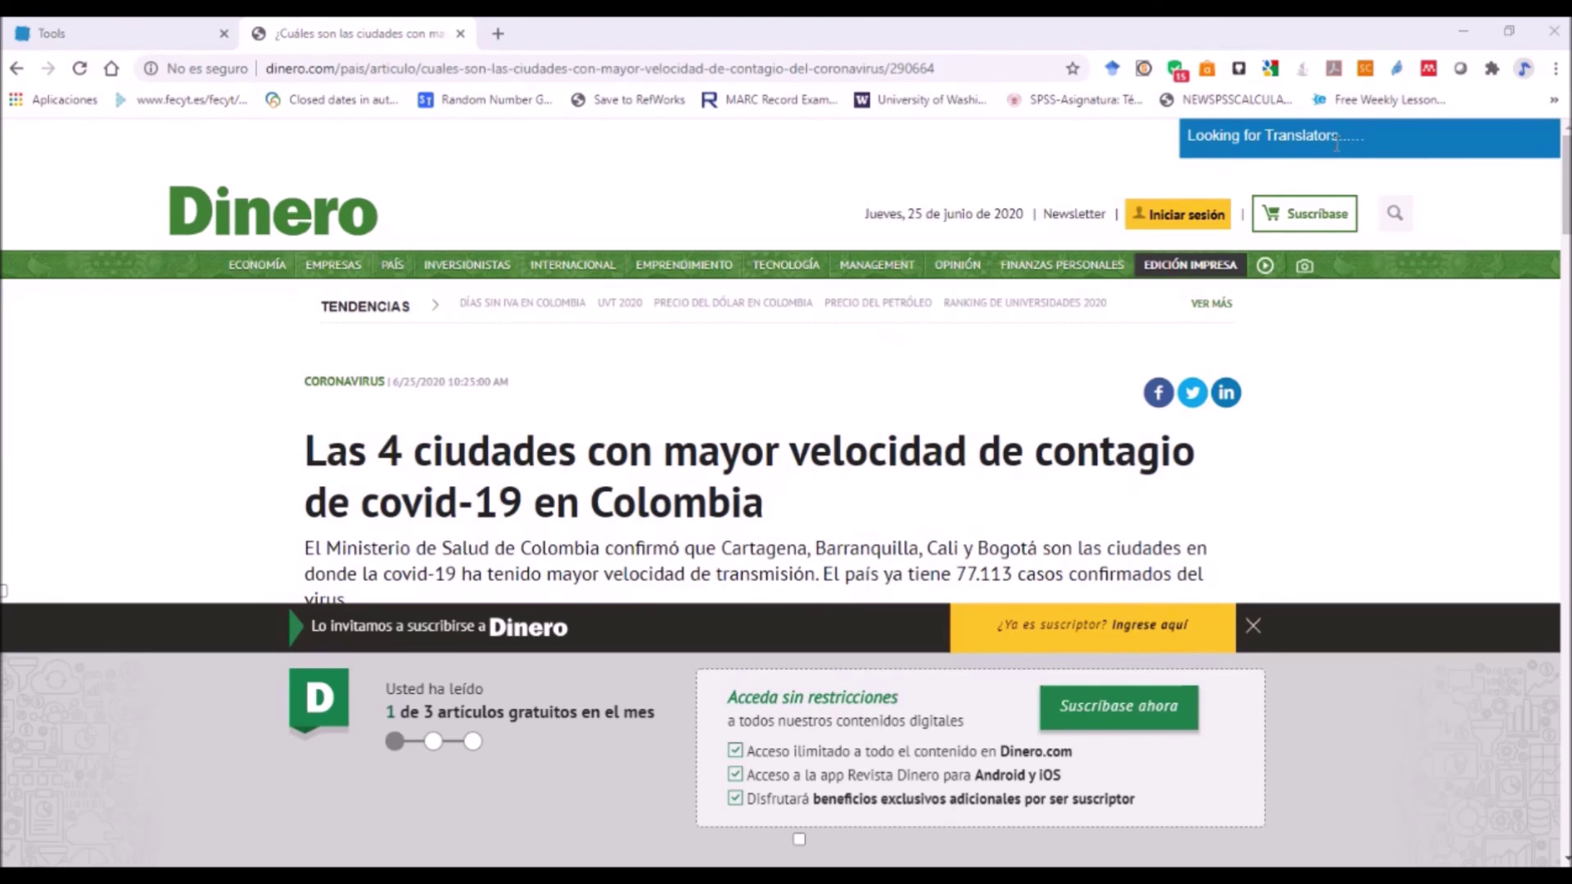
click(1356, 222)
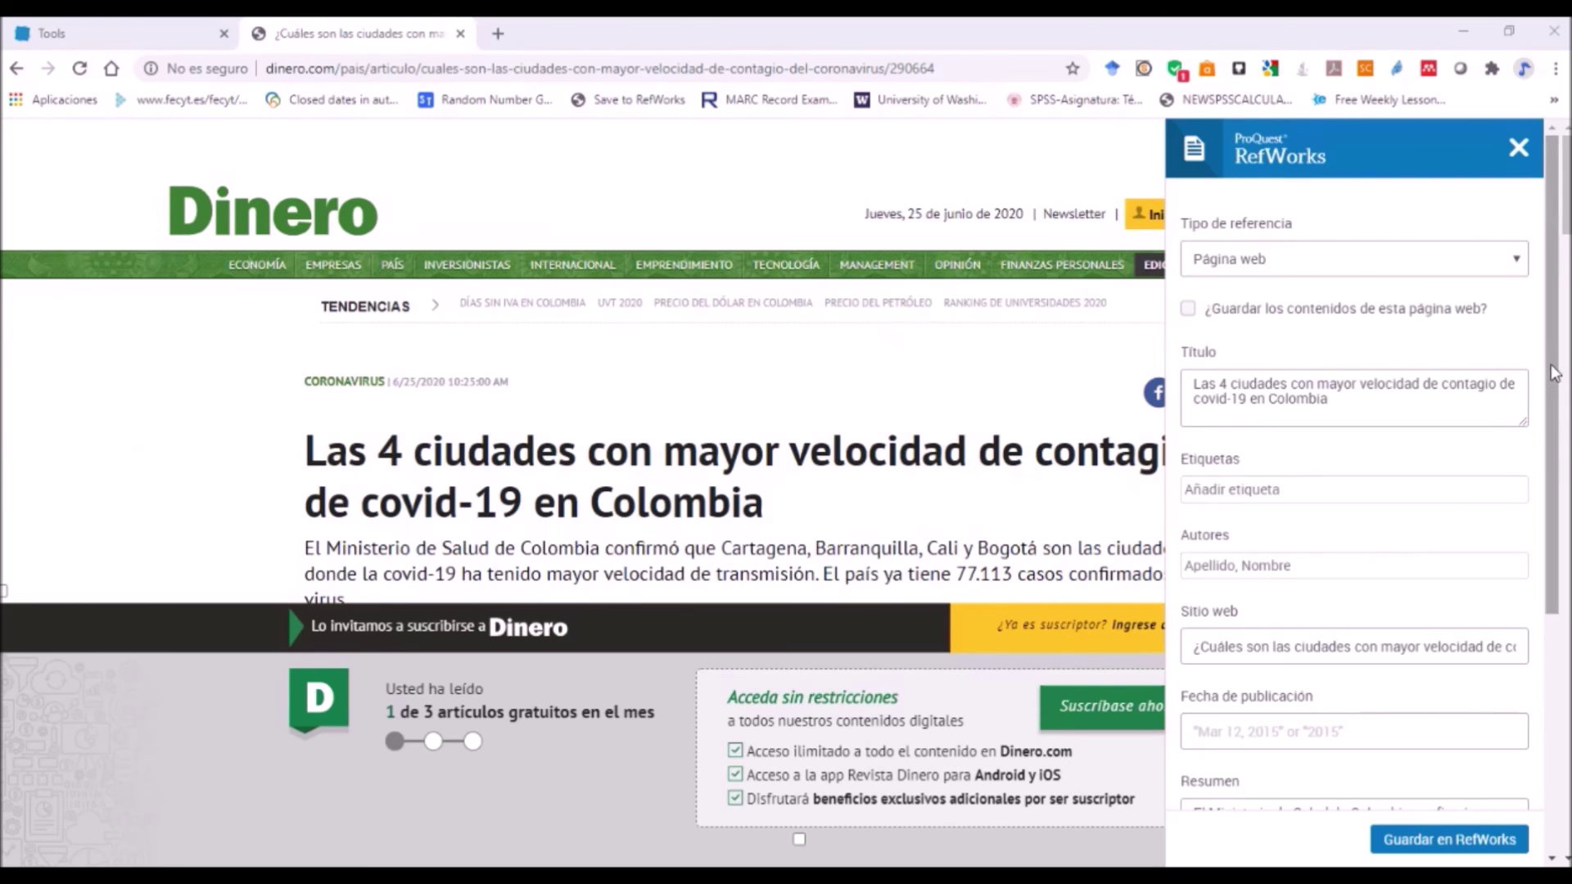
- Review the captured fields of the Dinero article's web page reference and send it to RefWorks
drag(1554, 375, 1567, 540)
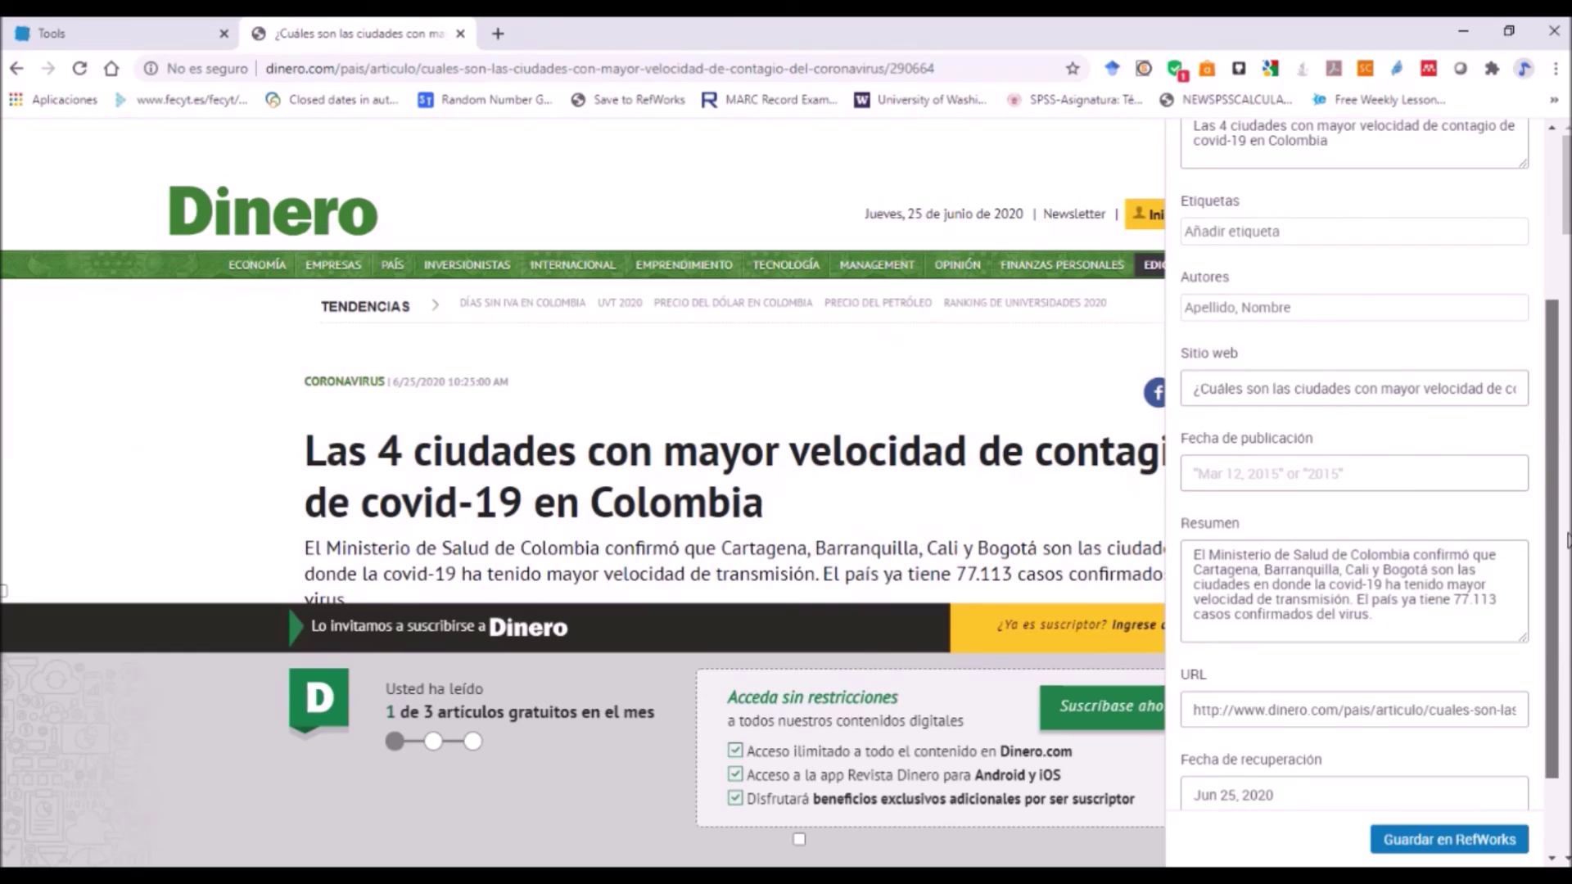
drag(1567, 540, 1544, 630)
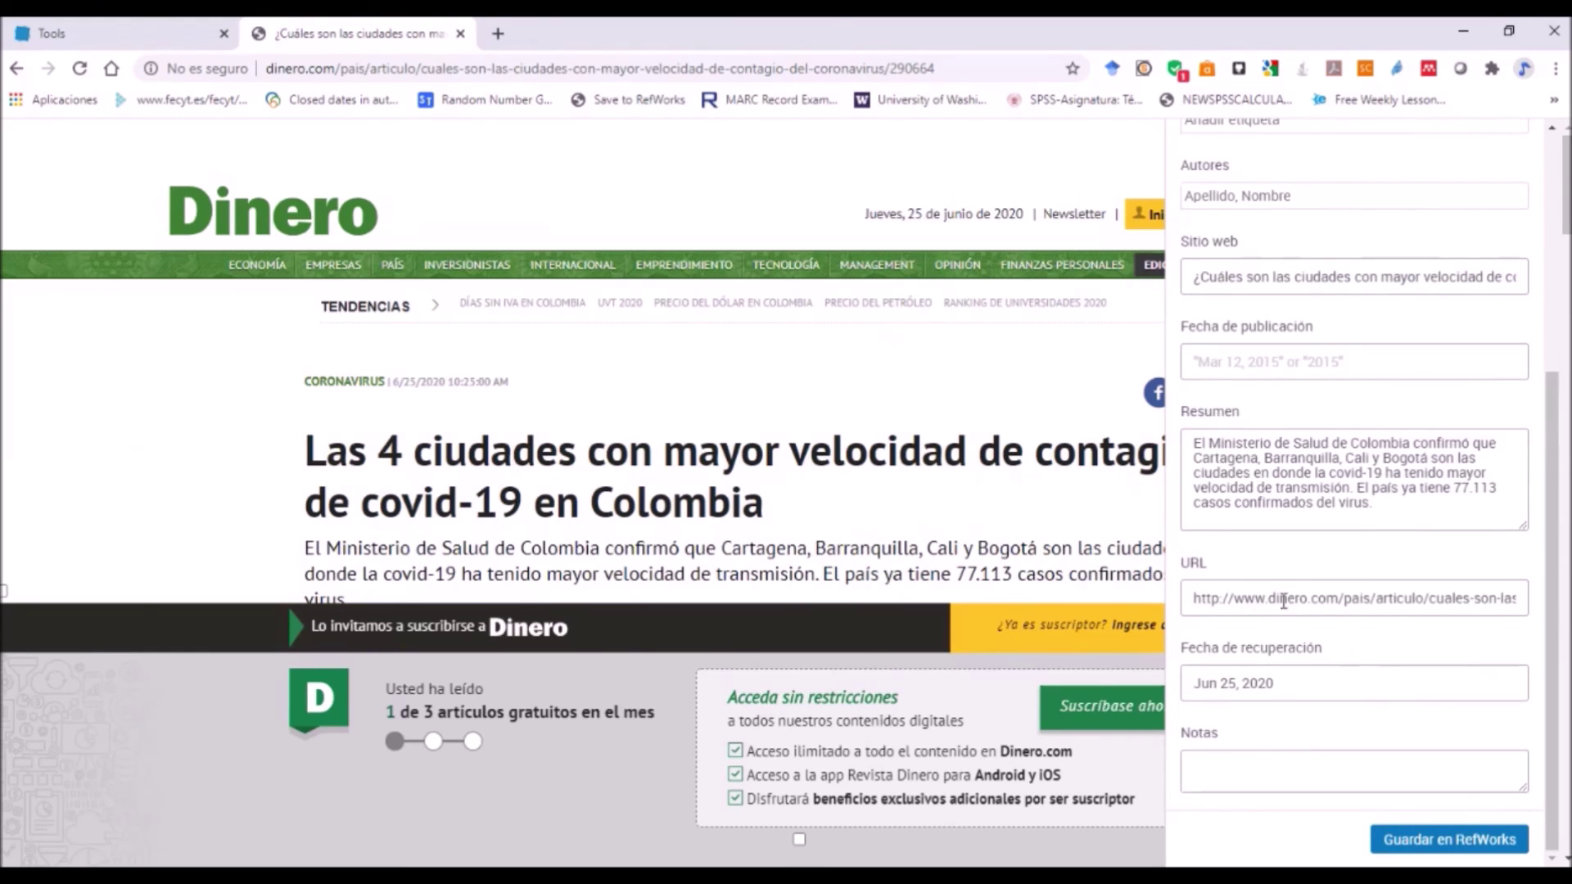
scroll(1545, 568, up, 3)
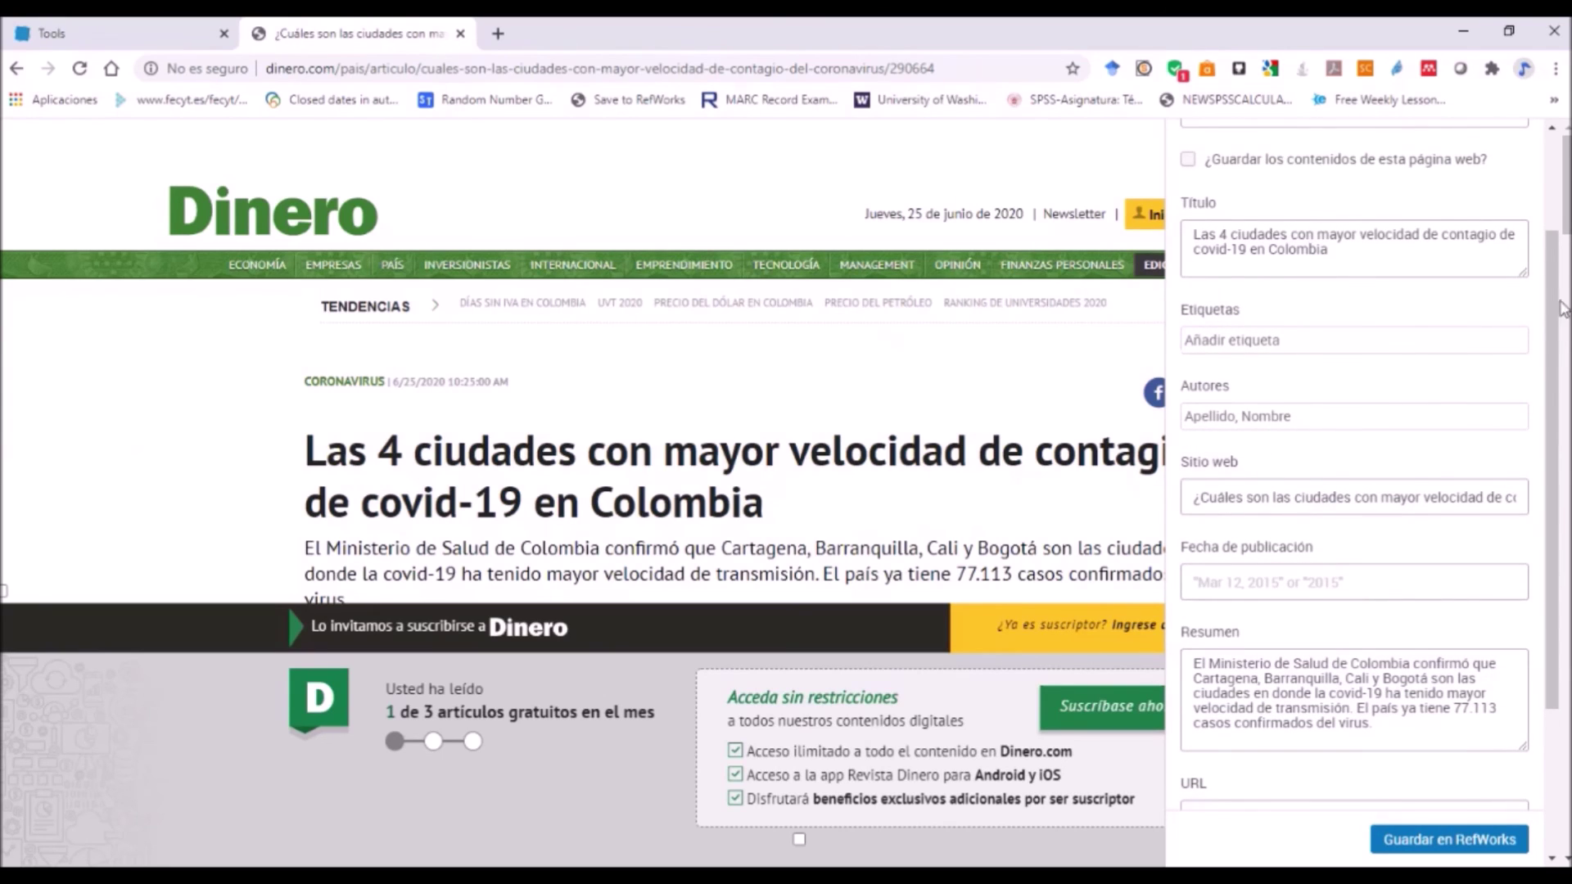
scroll(1564, 477, down, 3)
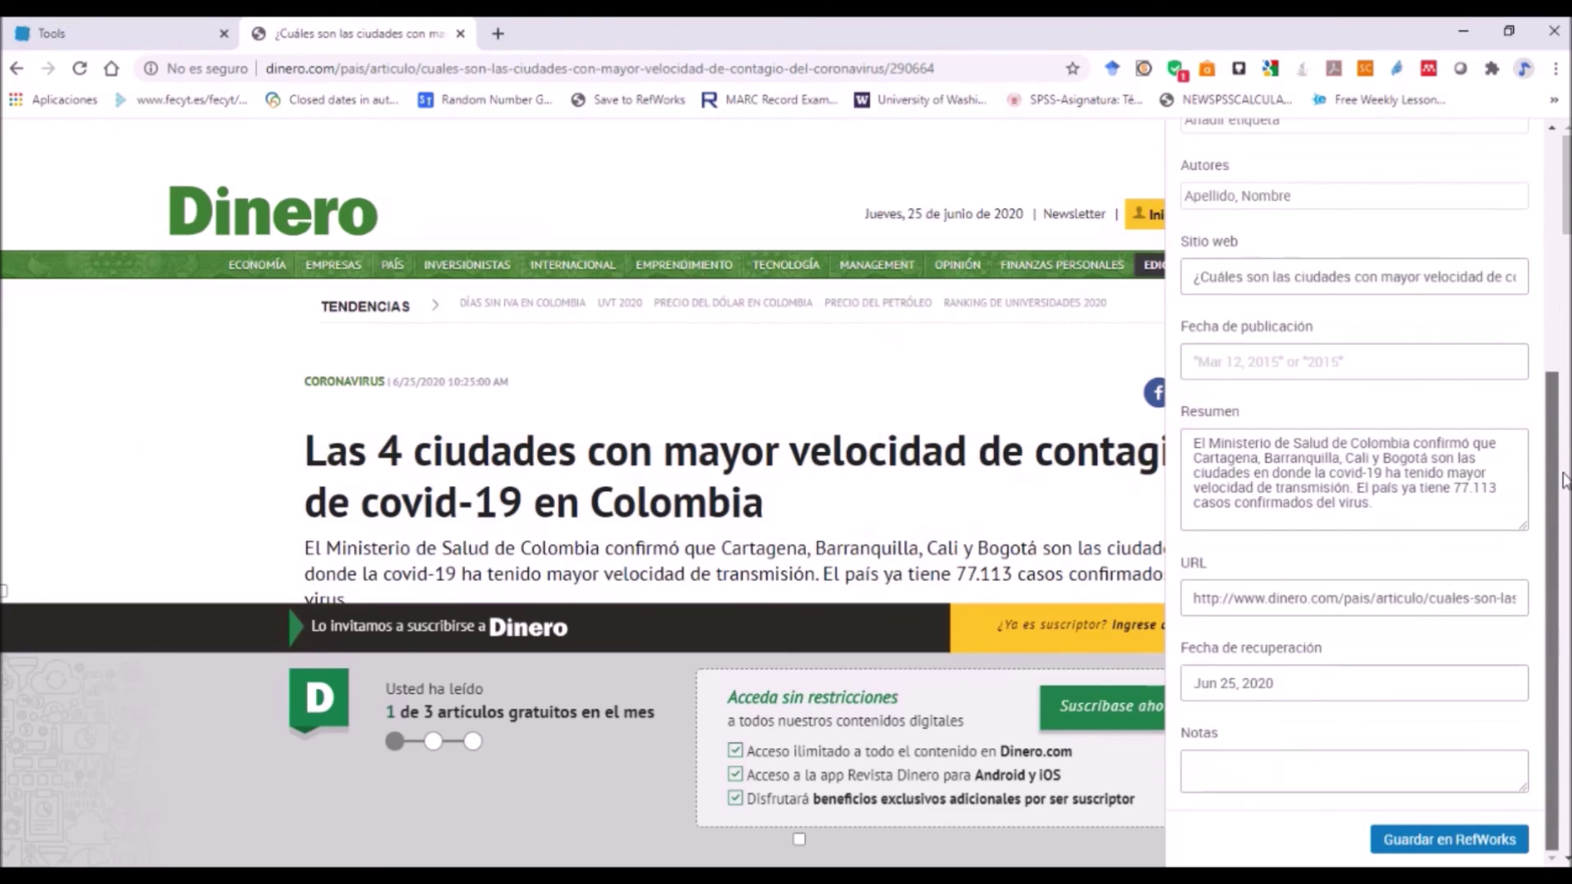
scroll(1564, 422, up, 5)
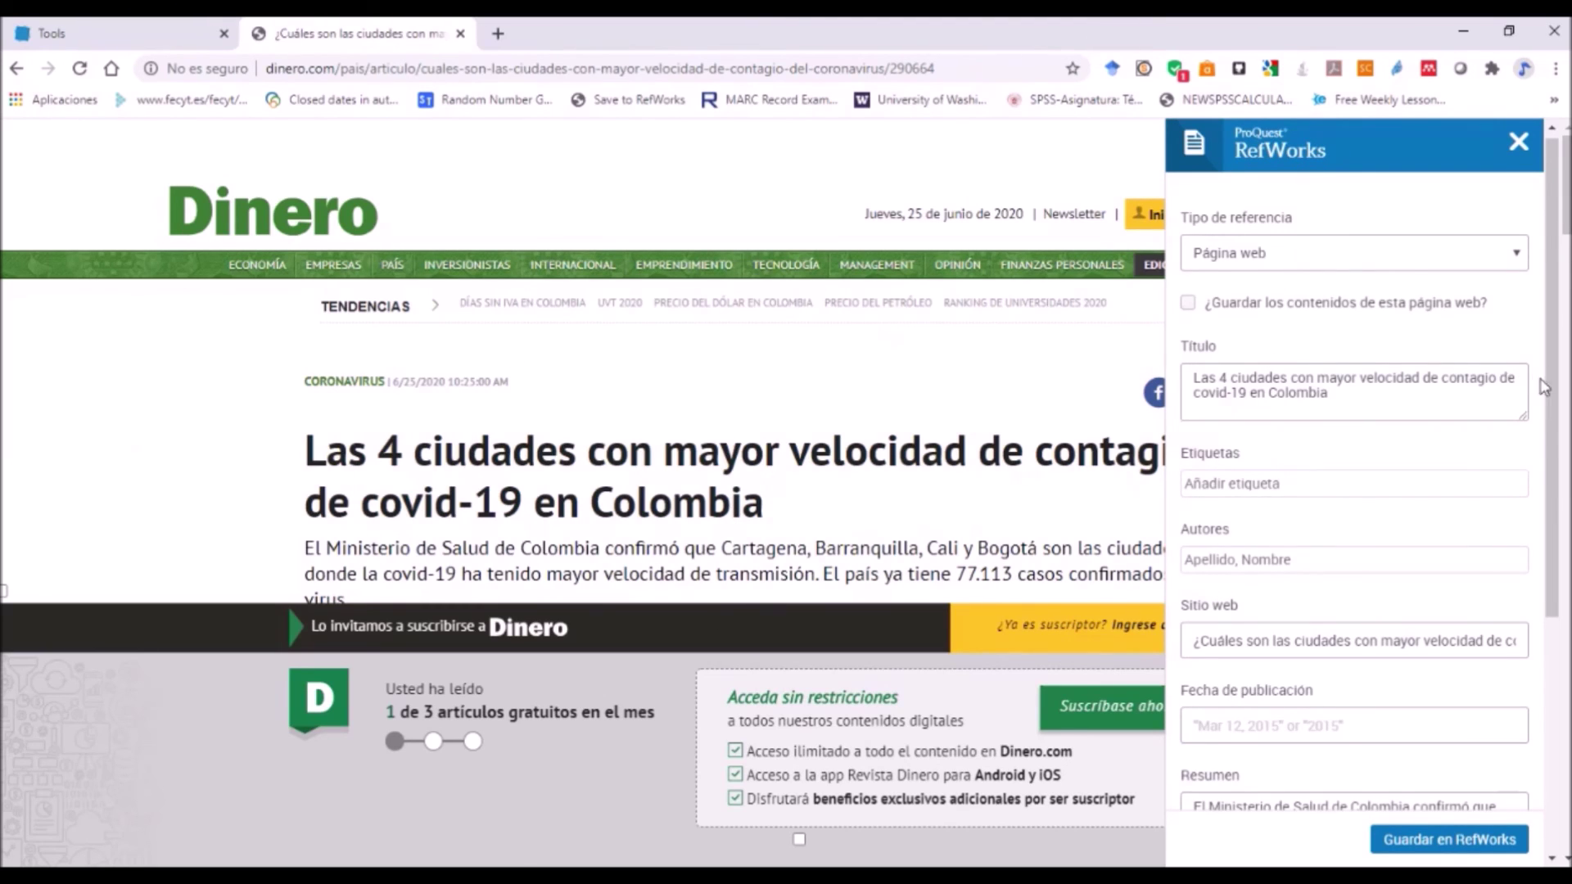
drag(1549, 389, 1549, 624)
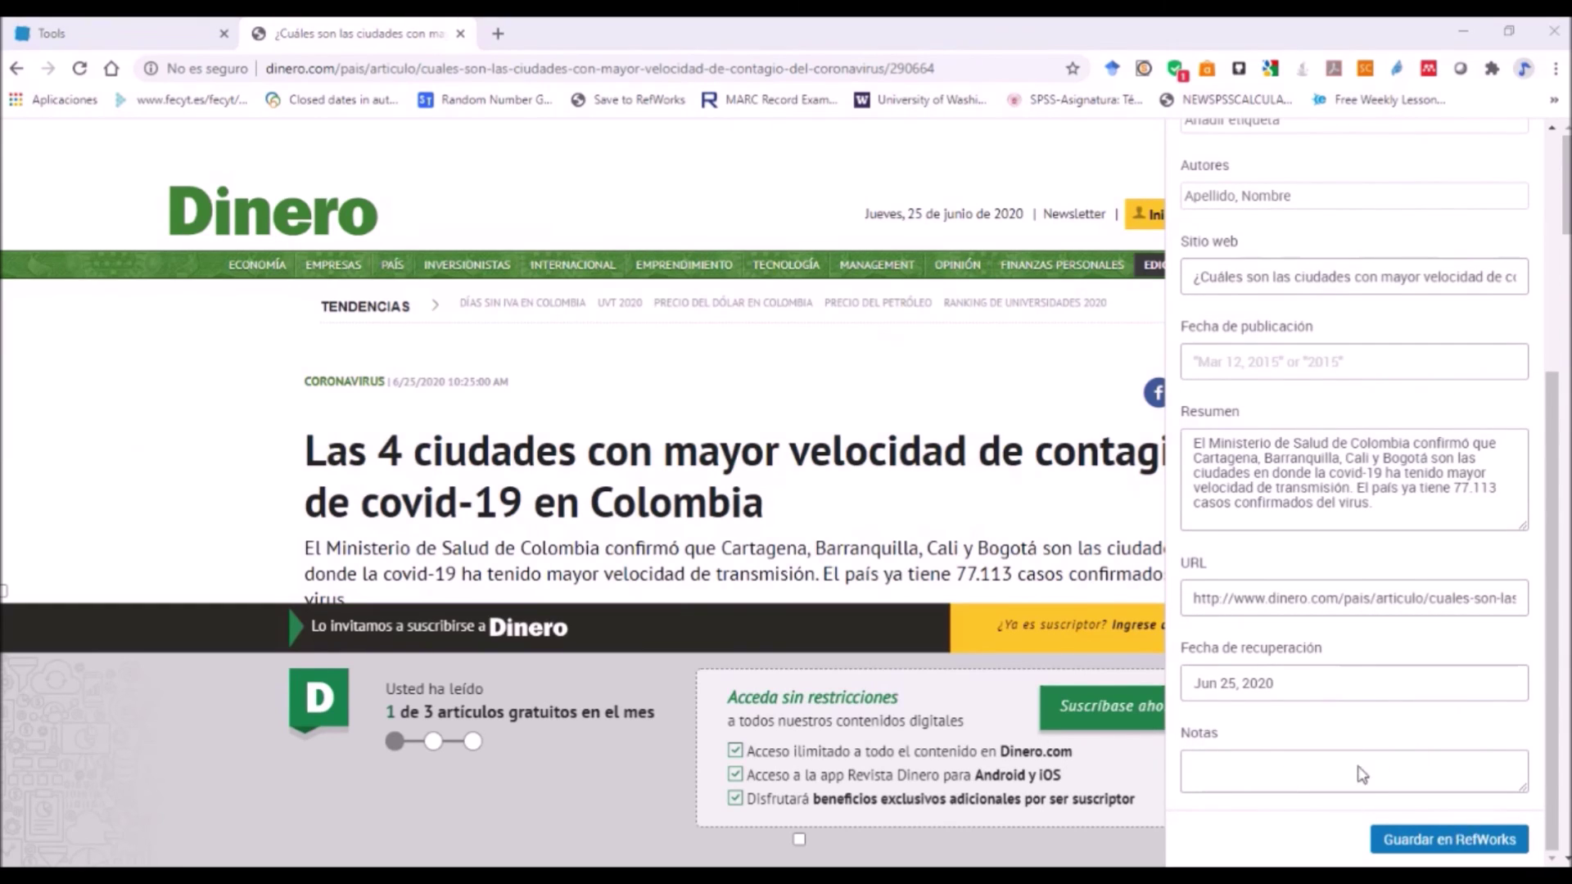
click(1477, 849)
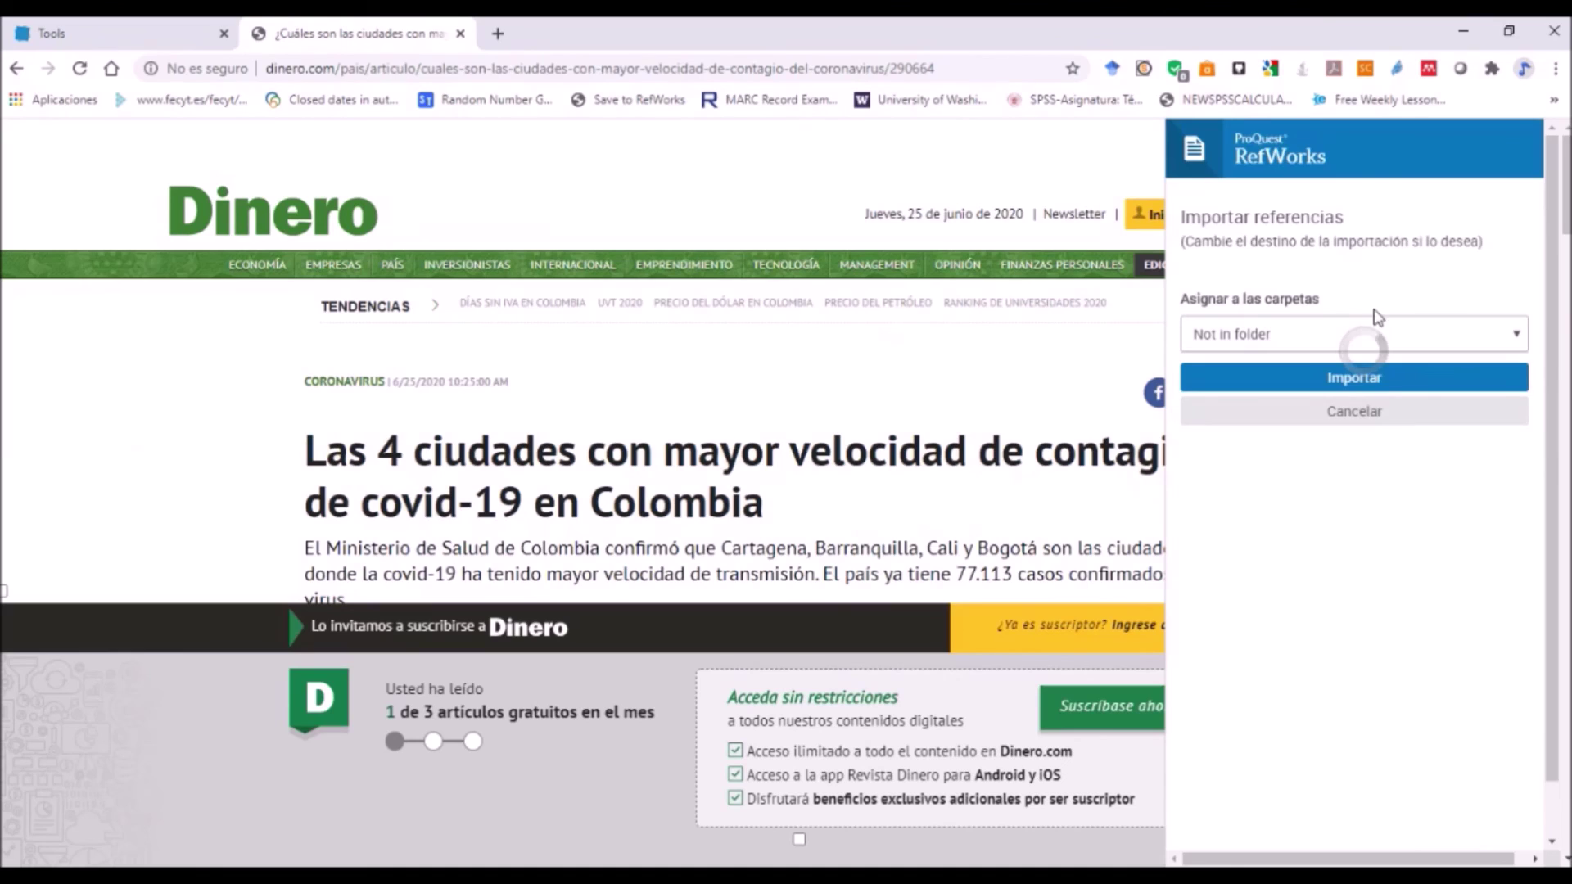
- Assign the reference to the "25 de junio" folder, import it, and close the Save to RefWorks sidebar
click(1267, 340)
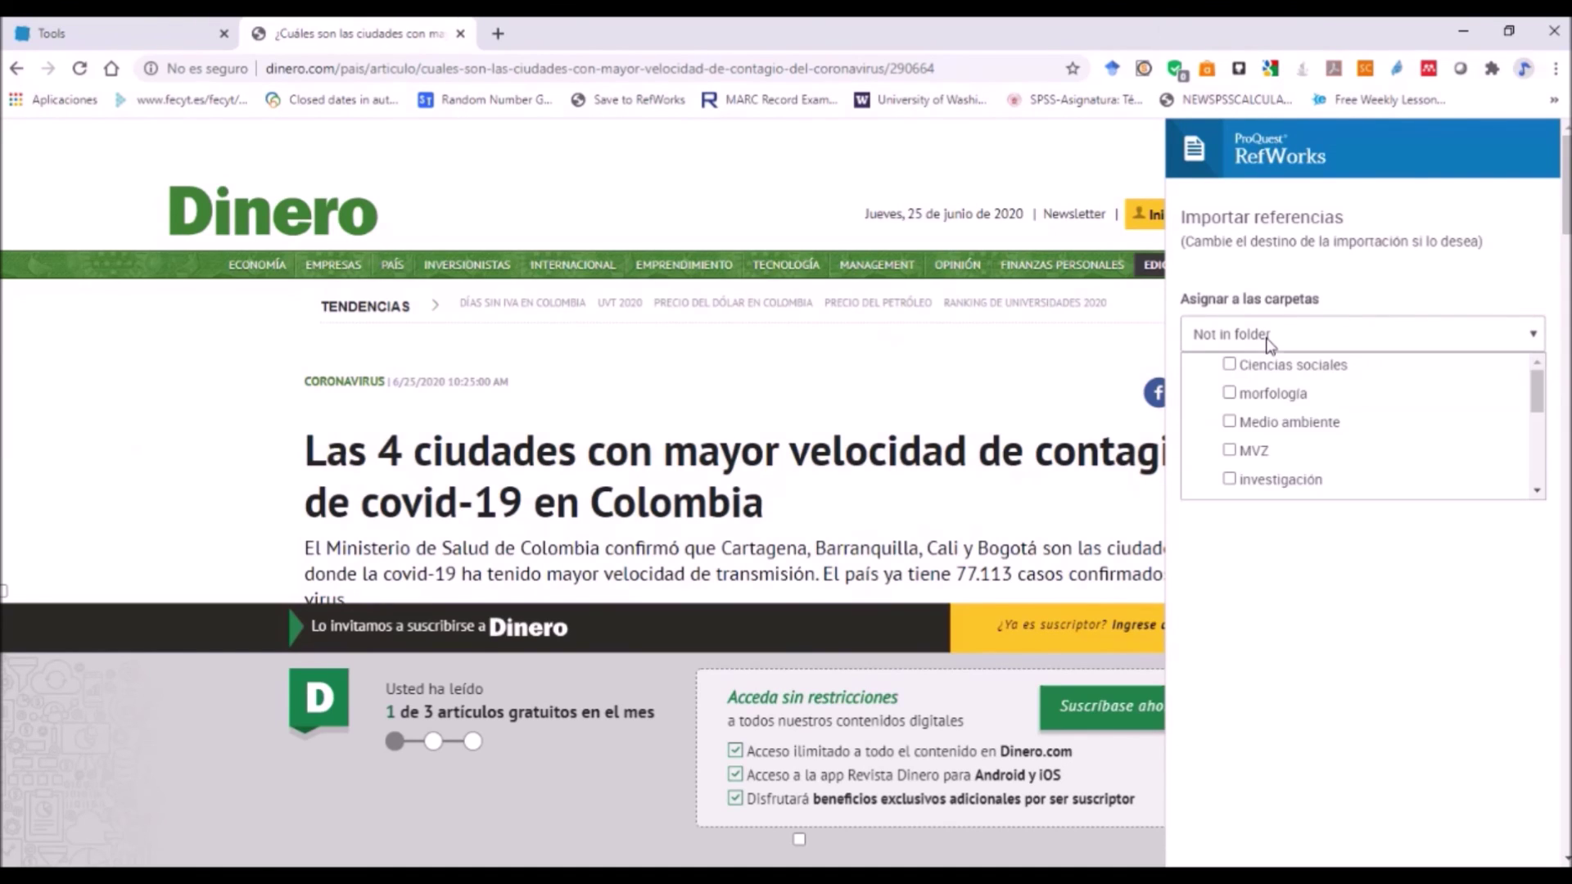
drag(1538, 410, 1543, 490)
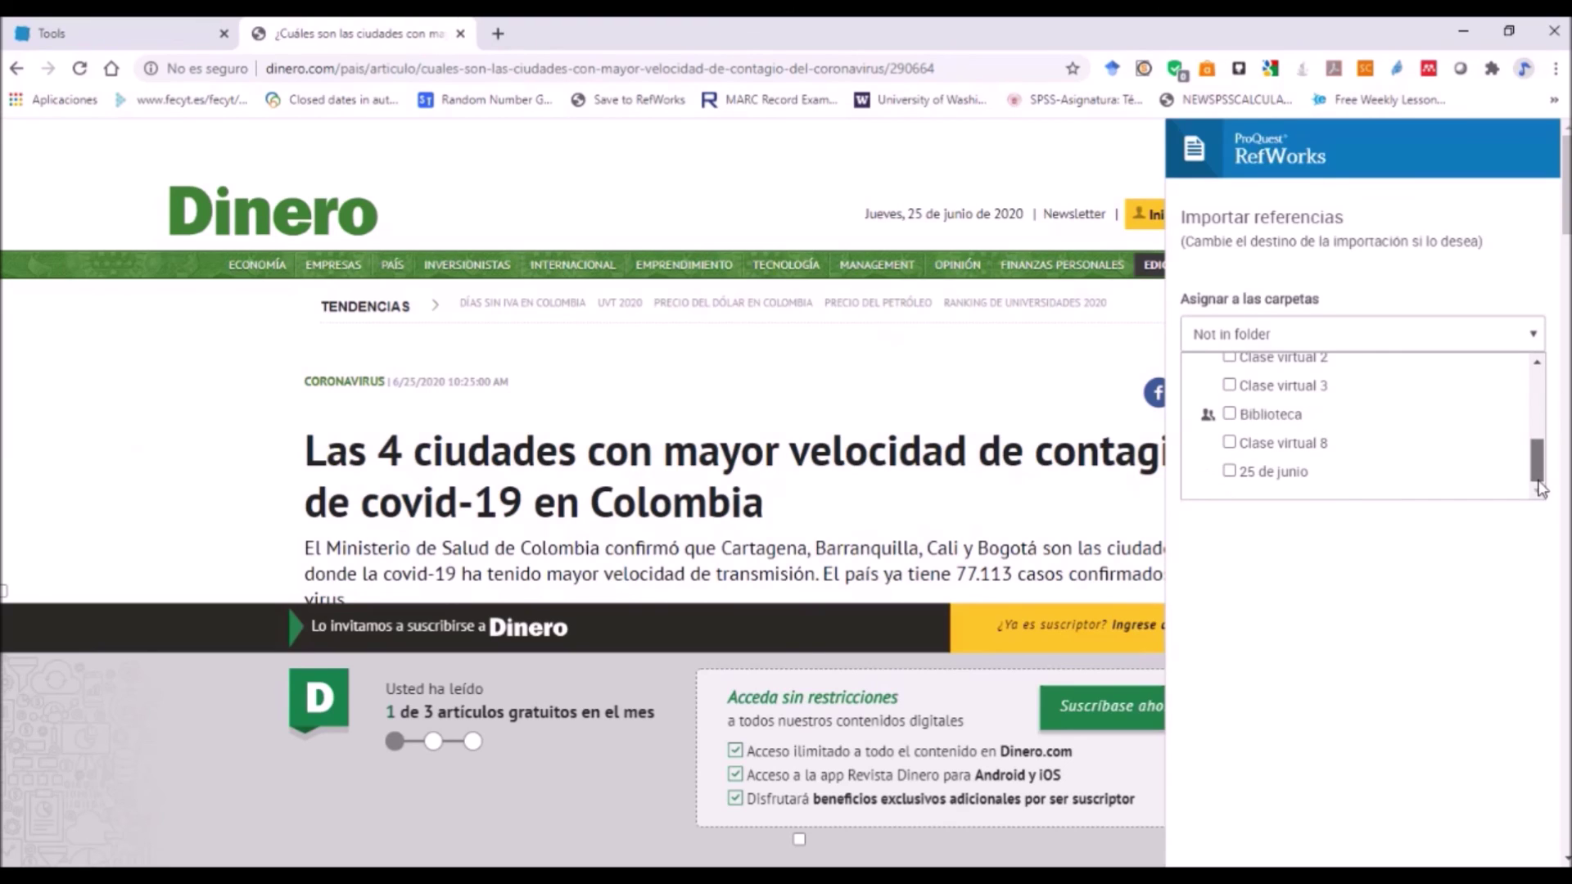
click(1266, 478)
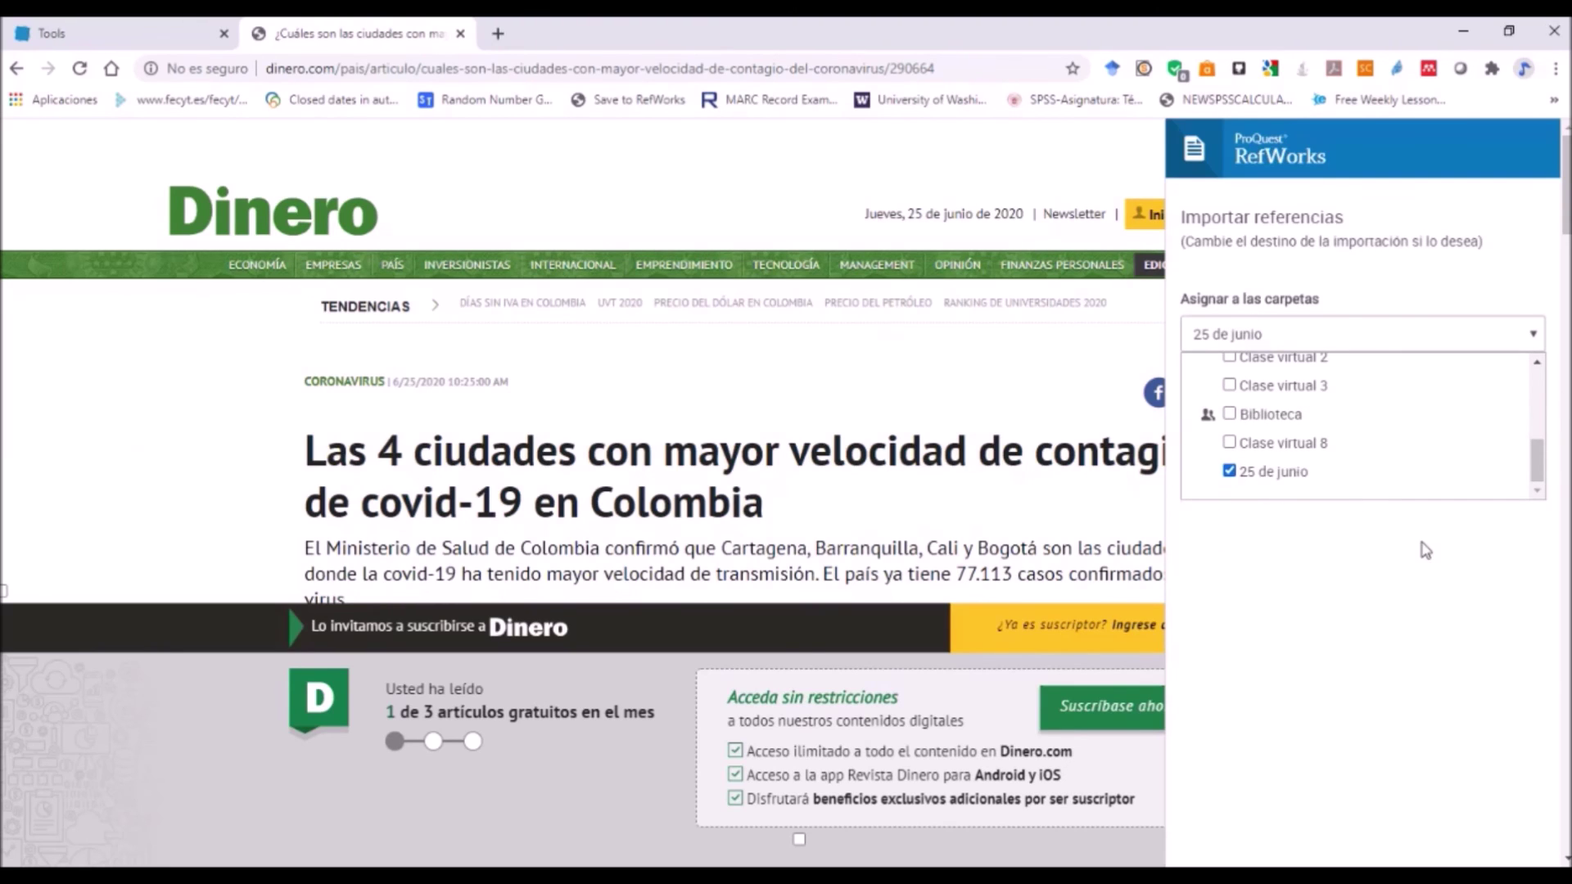
click(1401, 525)
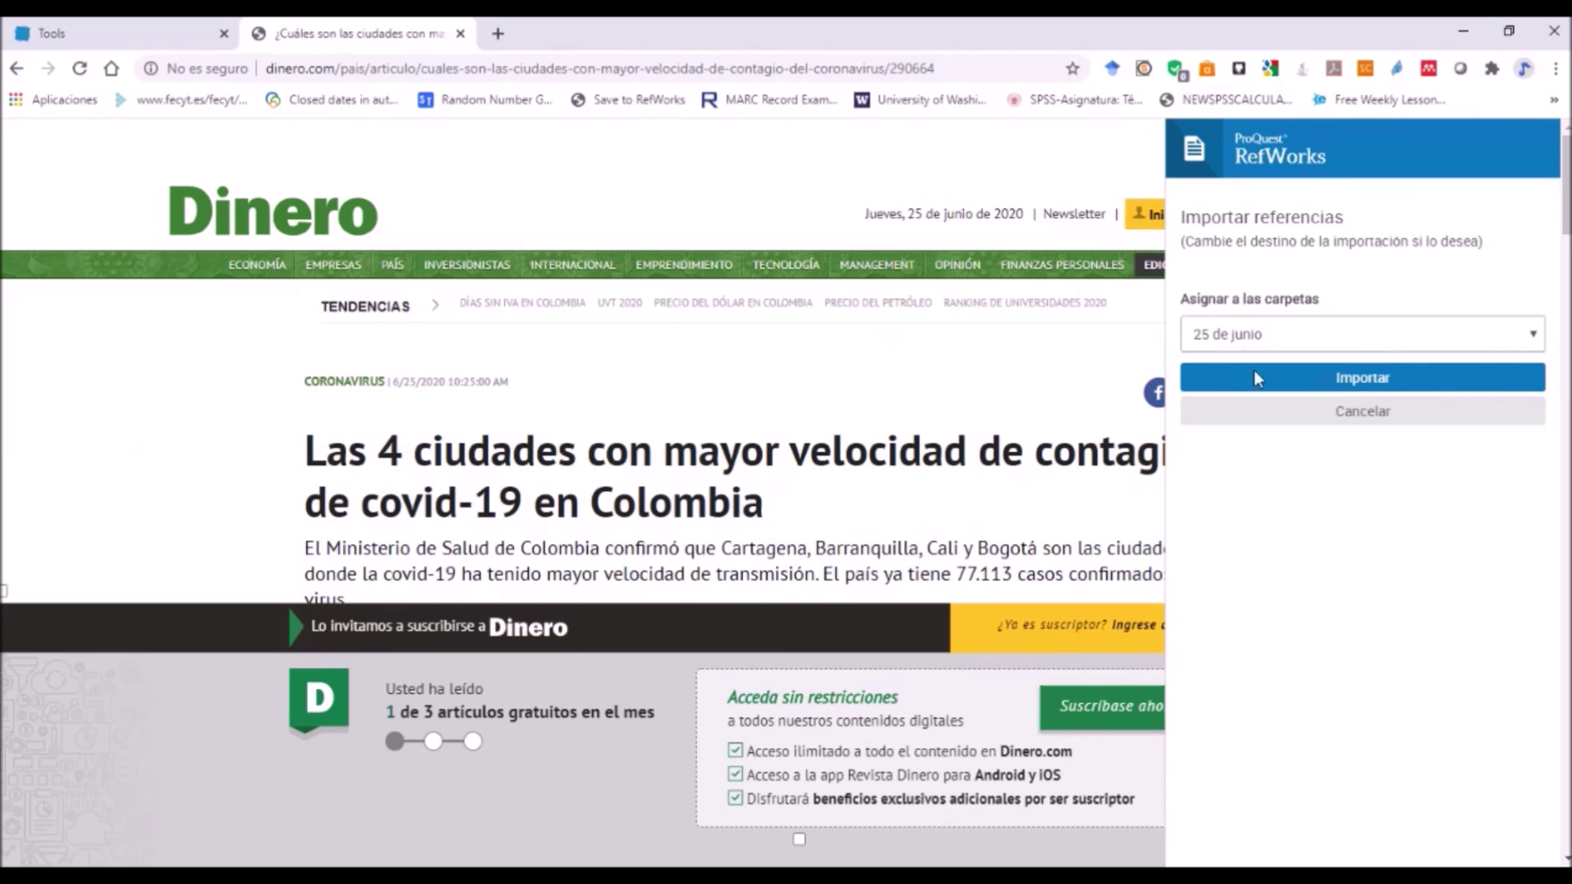
click(1369, 383)
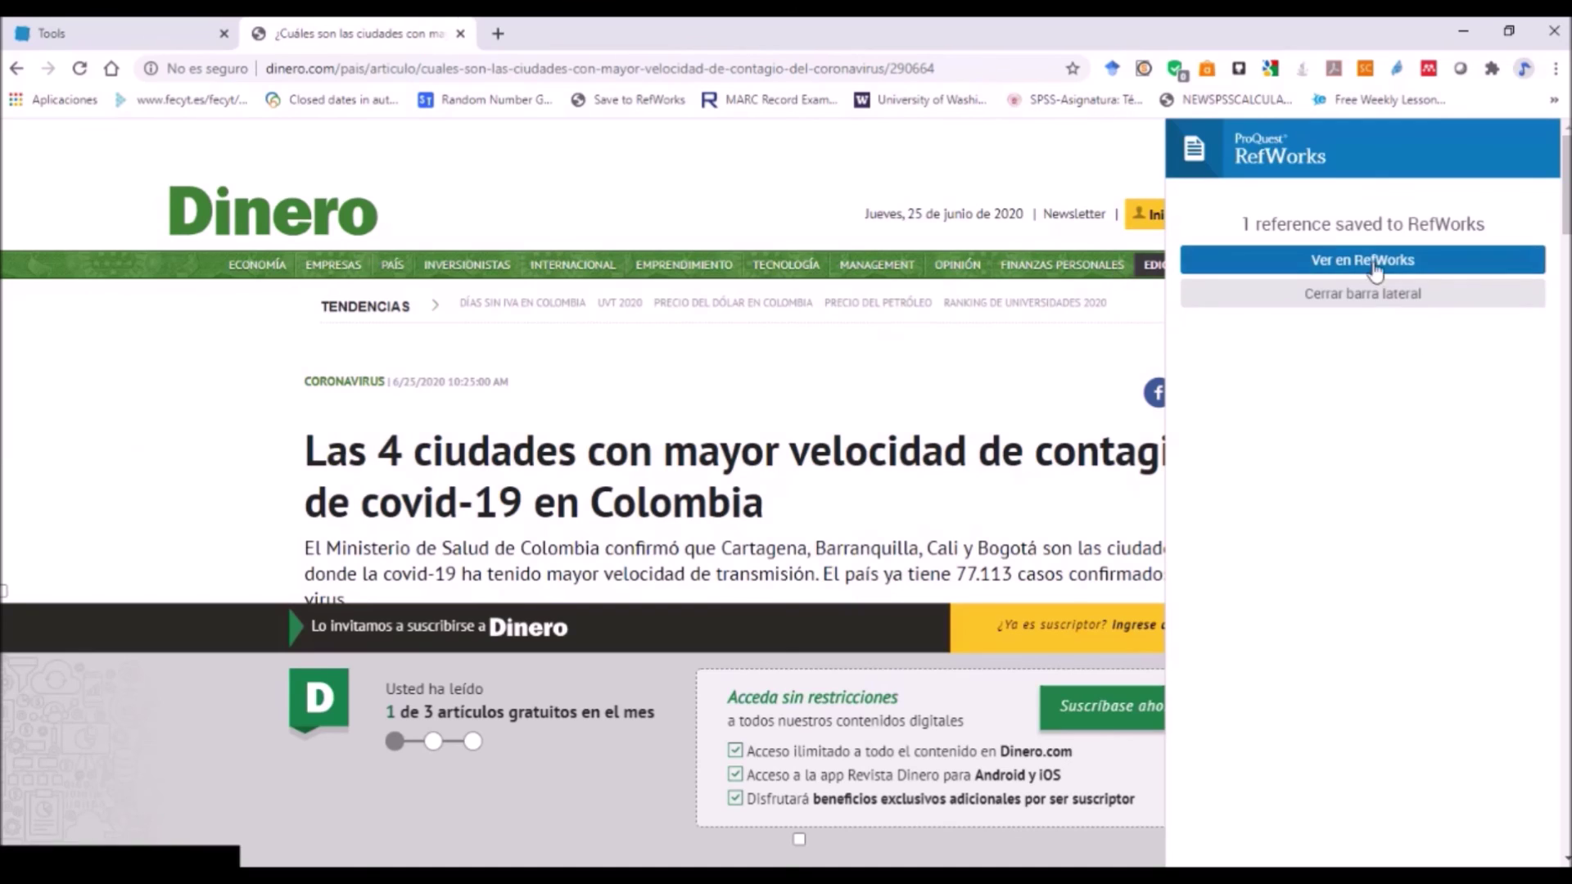
click(1331, 297)
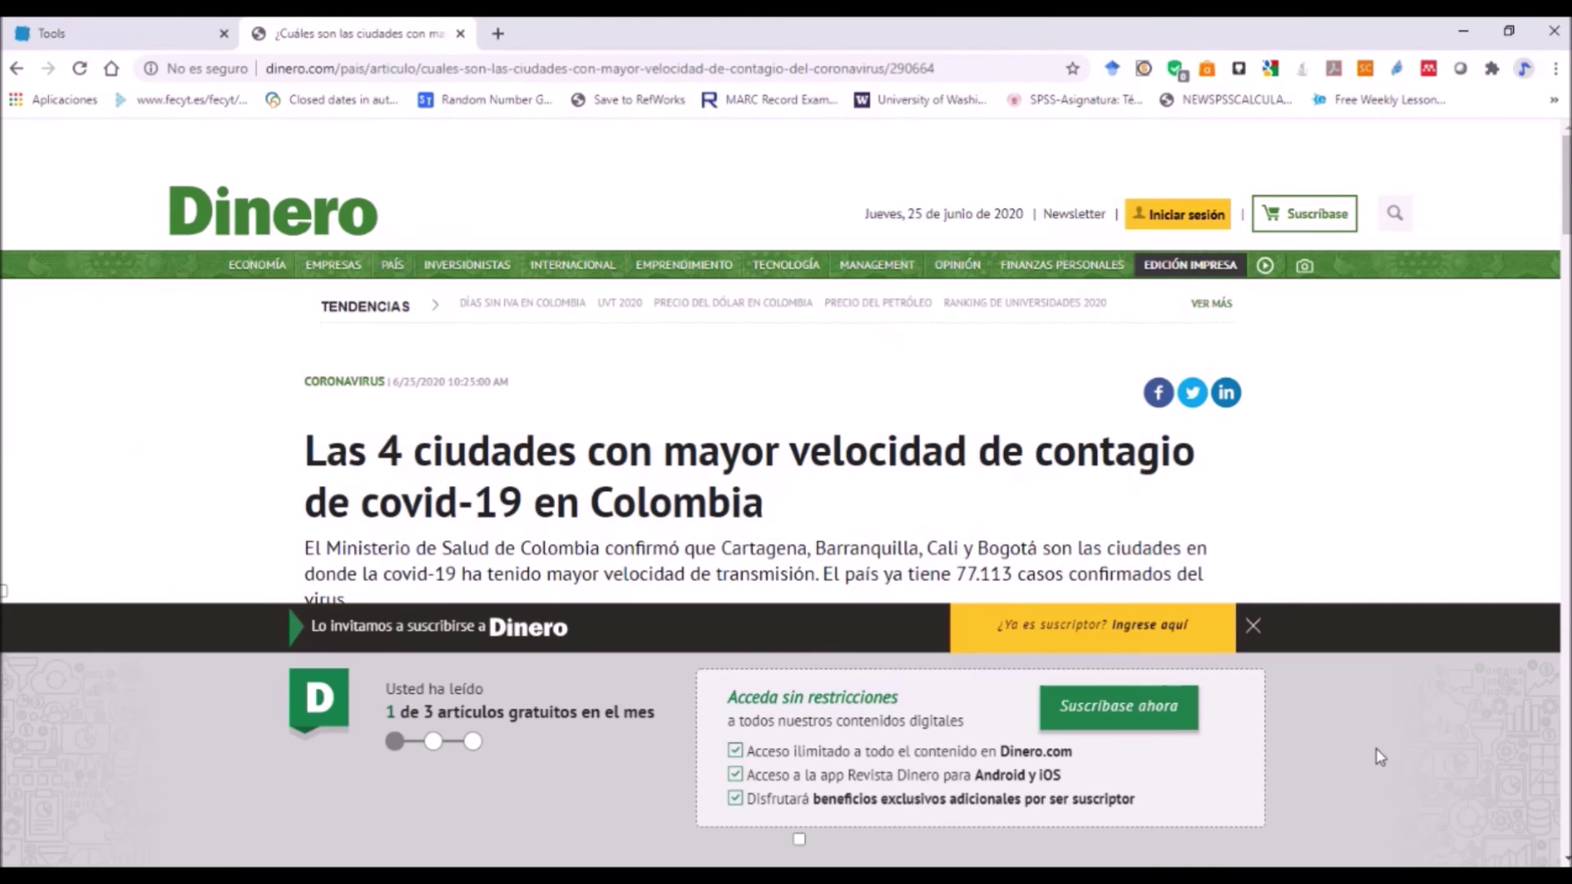
- On the RefWorks Tools page, examine the citation plug-ins offered for Microsoft Word, Google Docs and Hangul
click(129, 41)
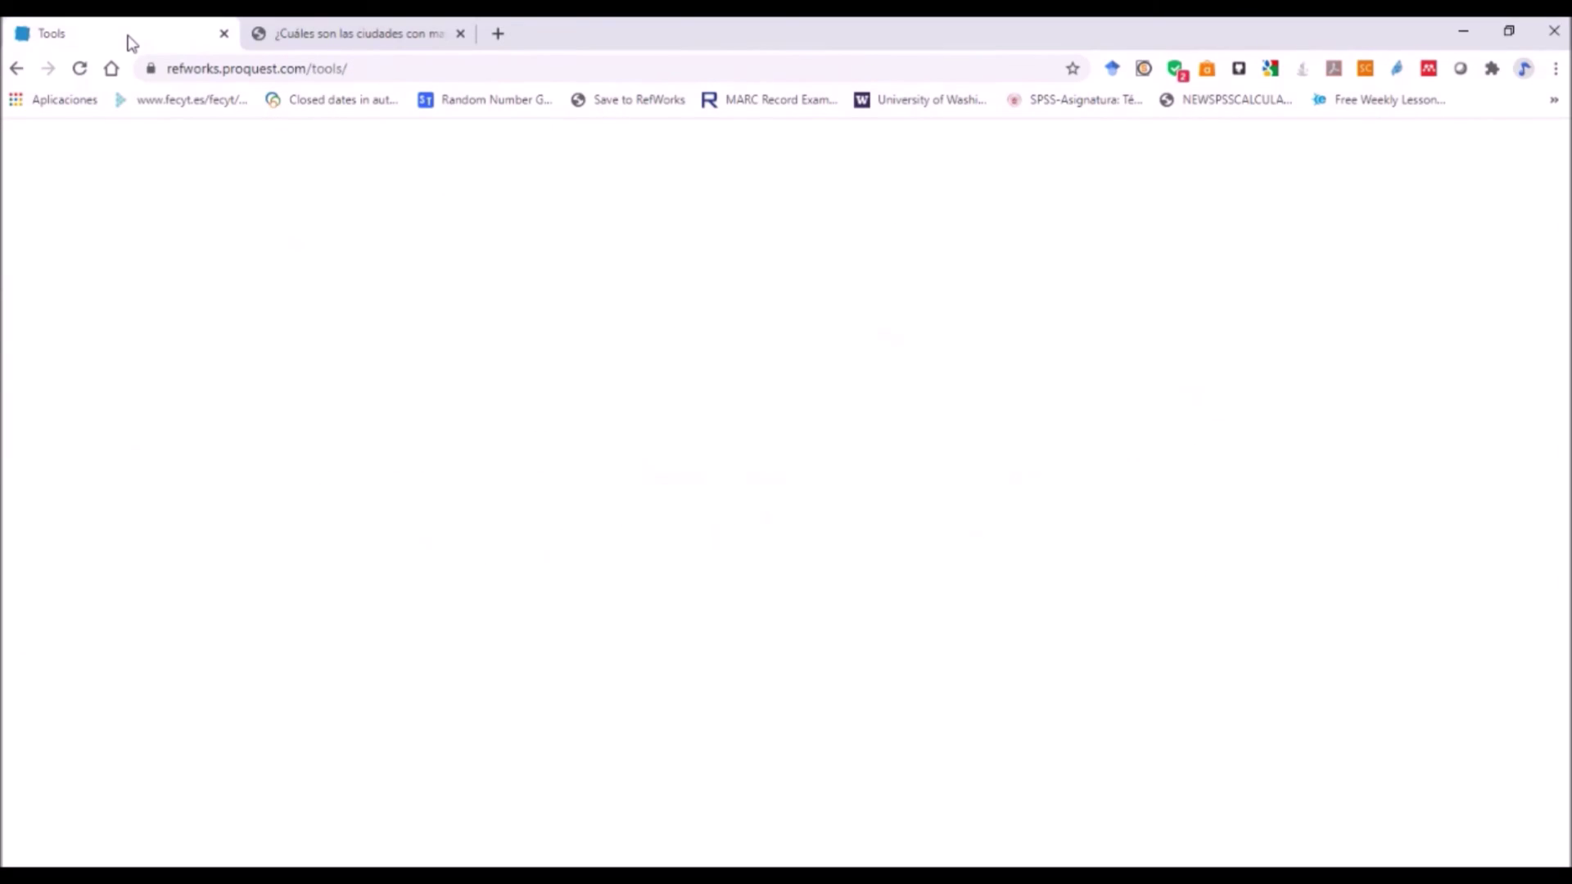
scroll(712, 491, down, 5)
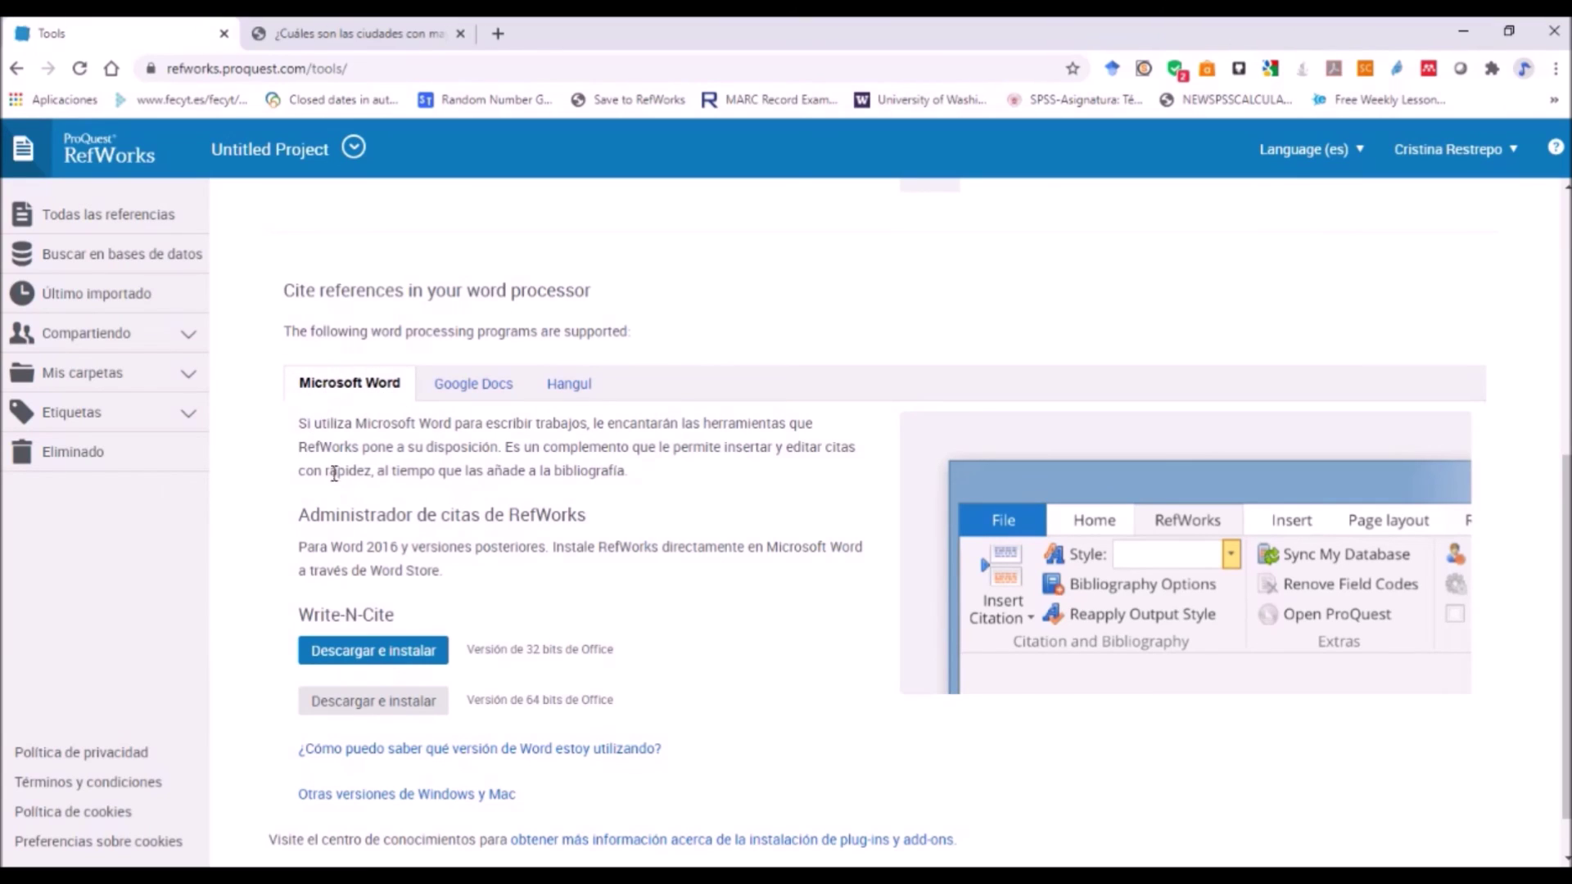
scroll(663, 639, down, 1)
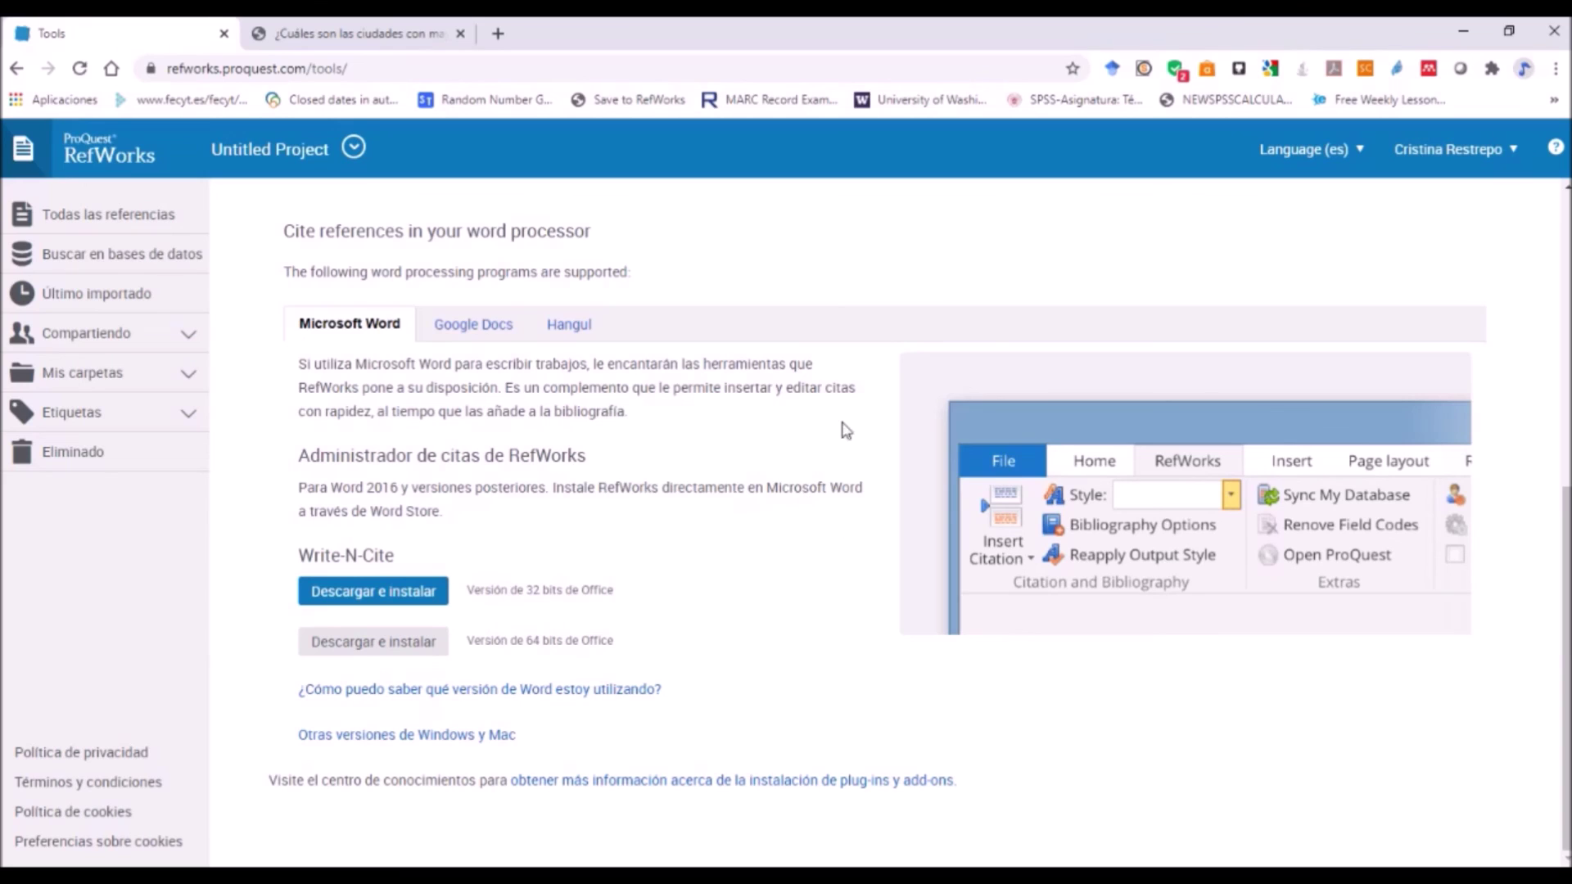
click(460, 336)
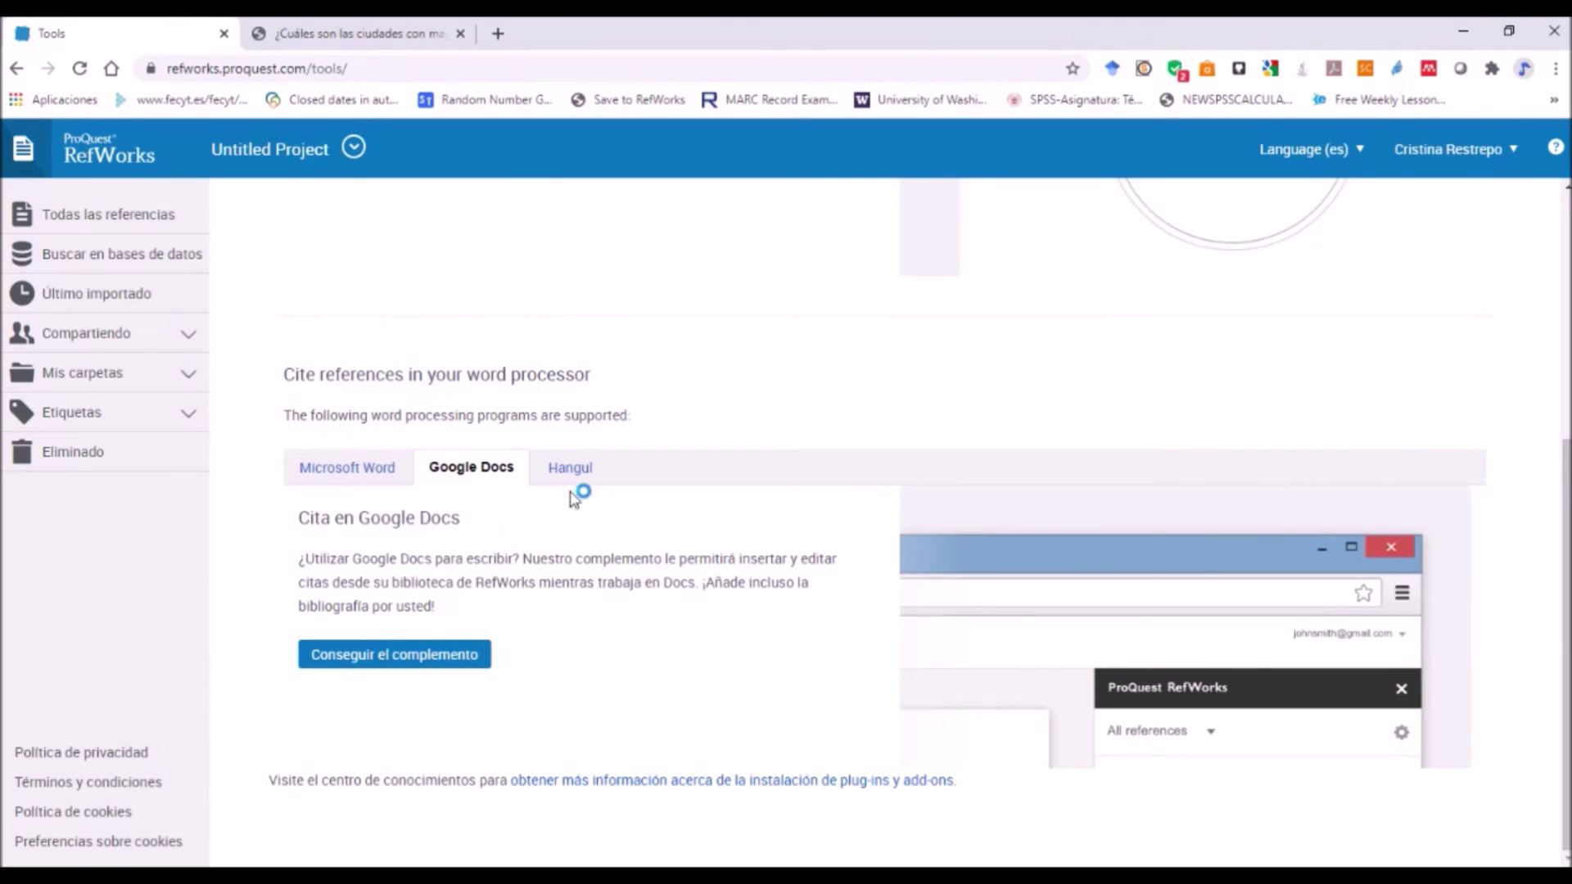
click(573, 479)
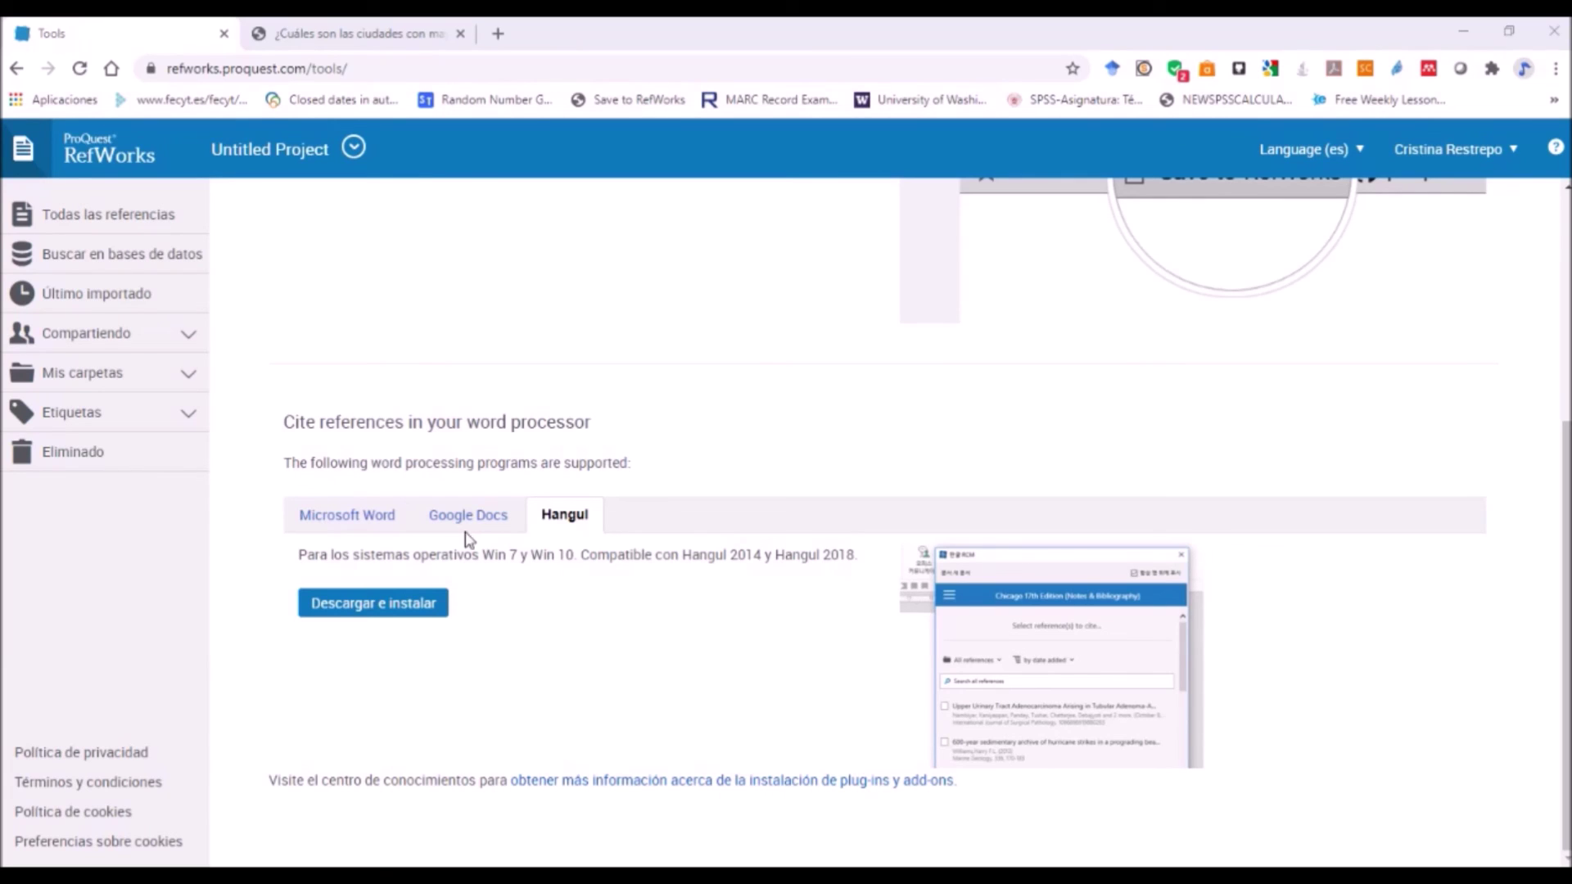
click(325, 524)
scroll(344, 556, down, 3)
click(576, 325)
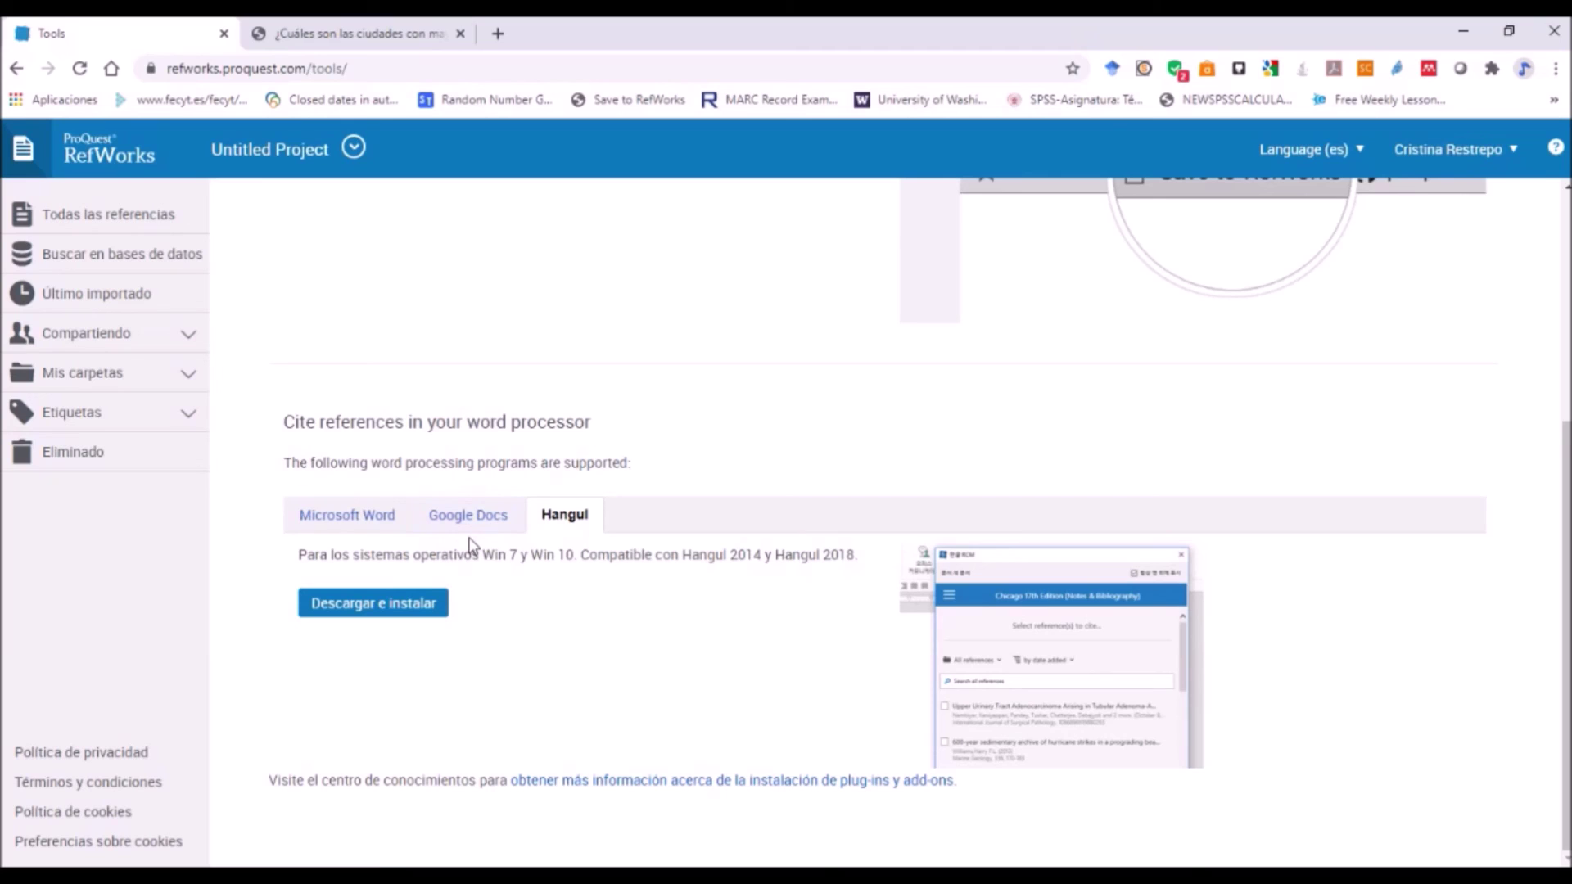
- Load gmail.com in place of the Dinero article
click(403, 32)
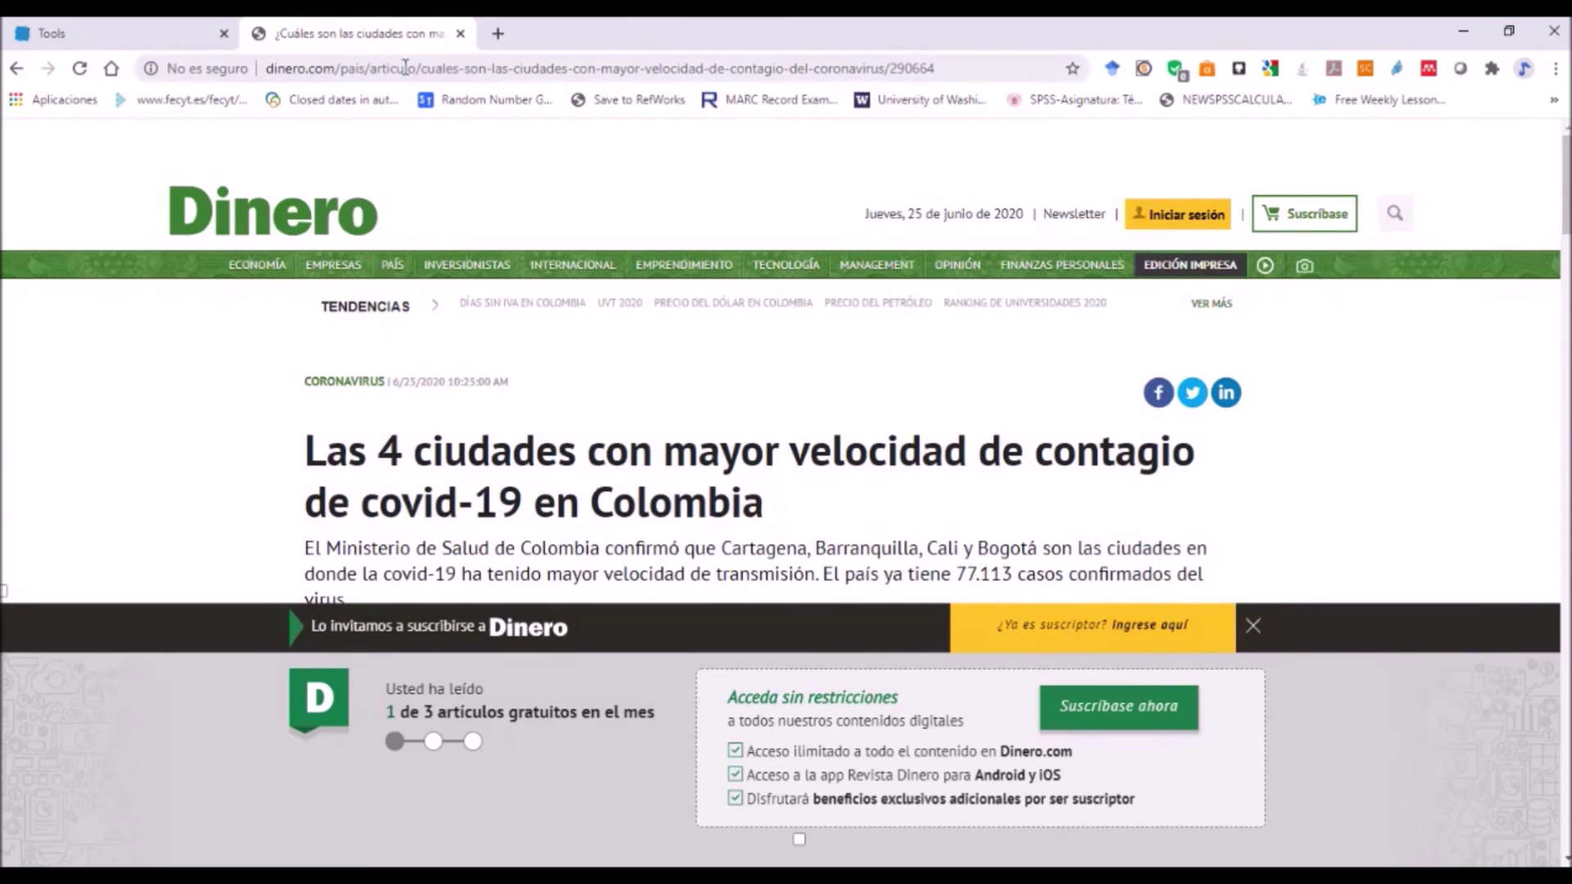
click(404, 67)
text(gmail.com)
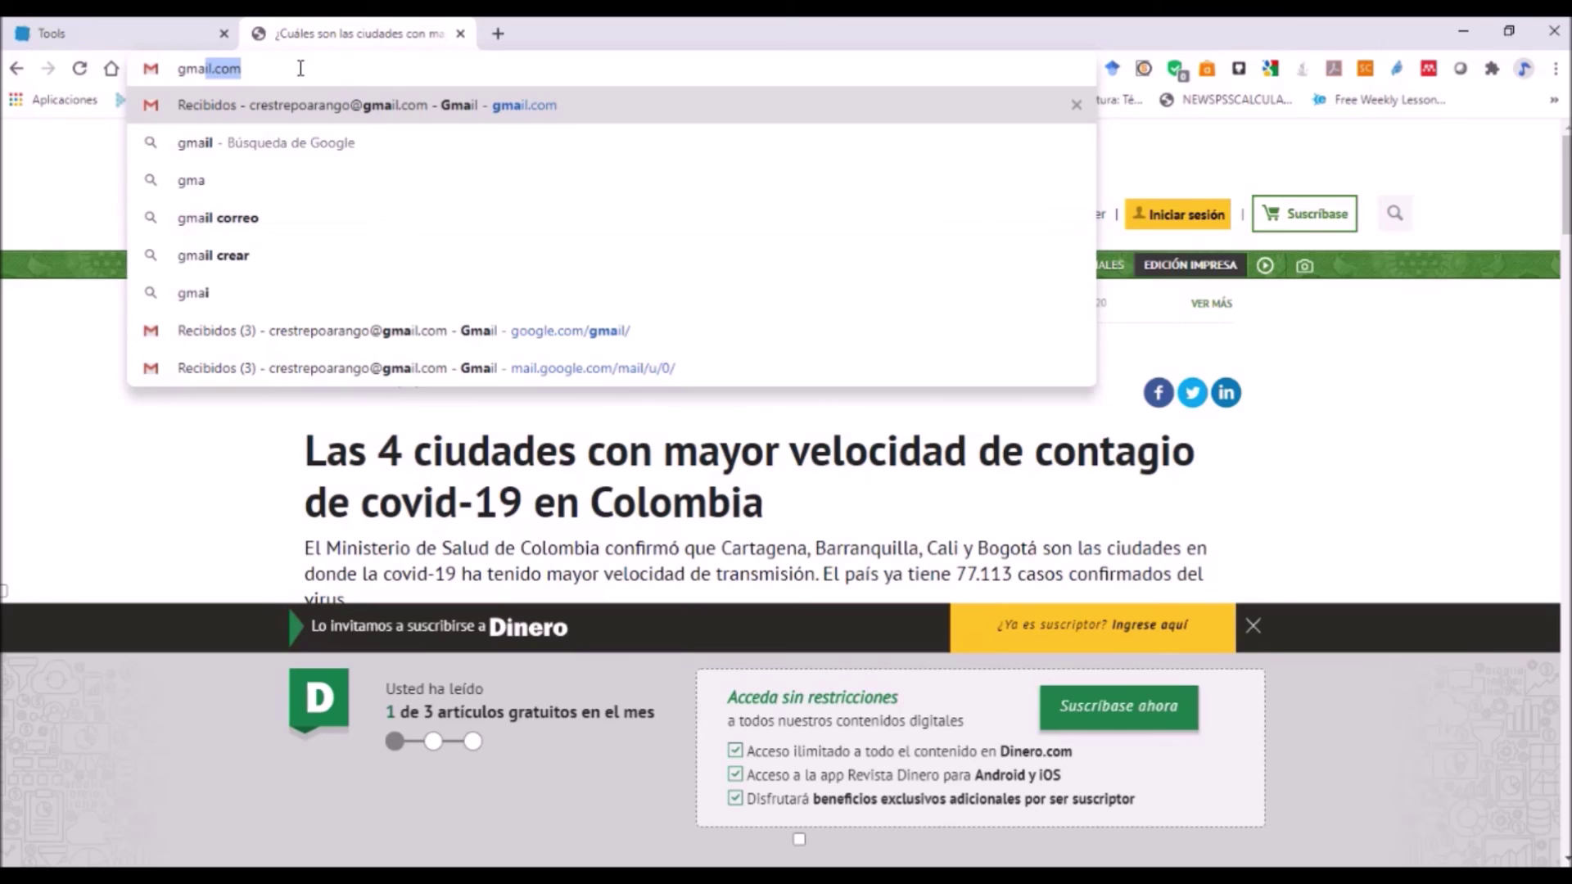
key(Right)
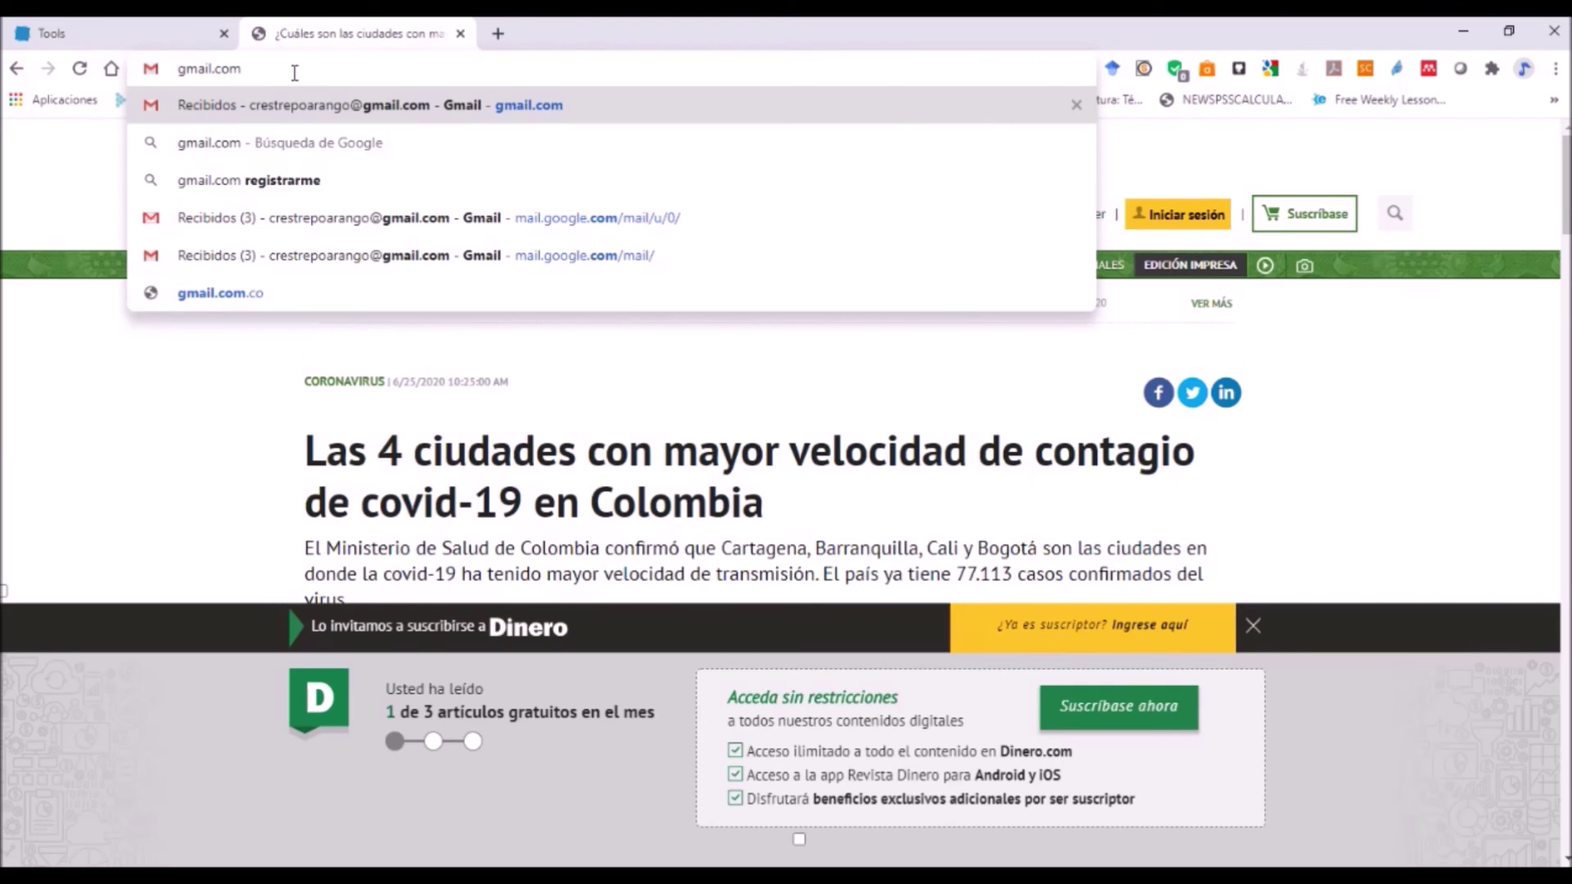
key(Return)
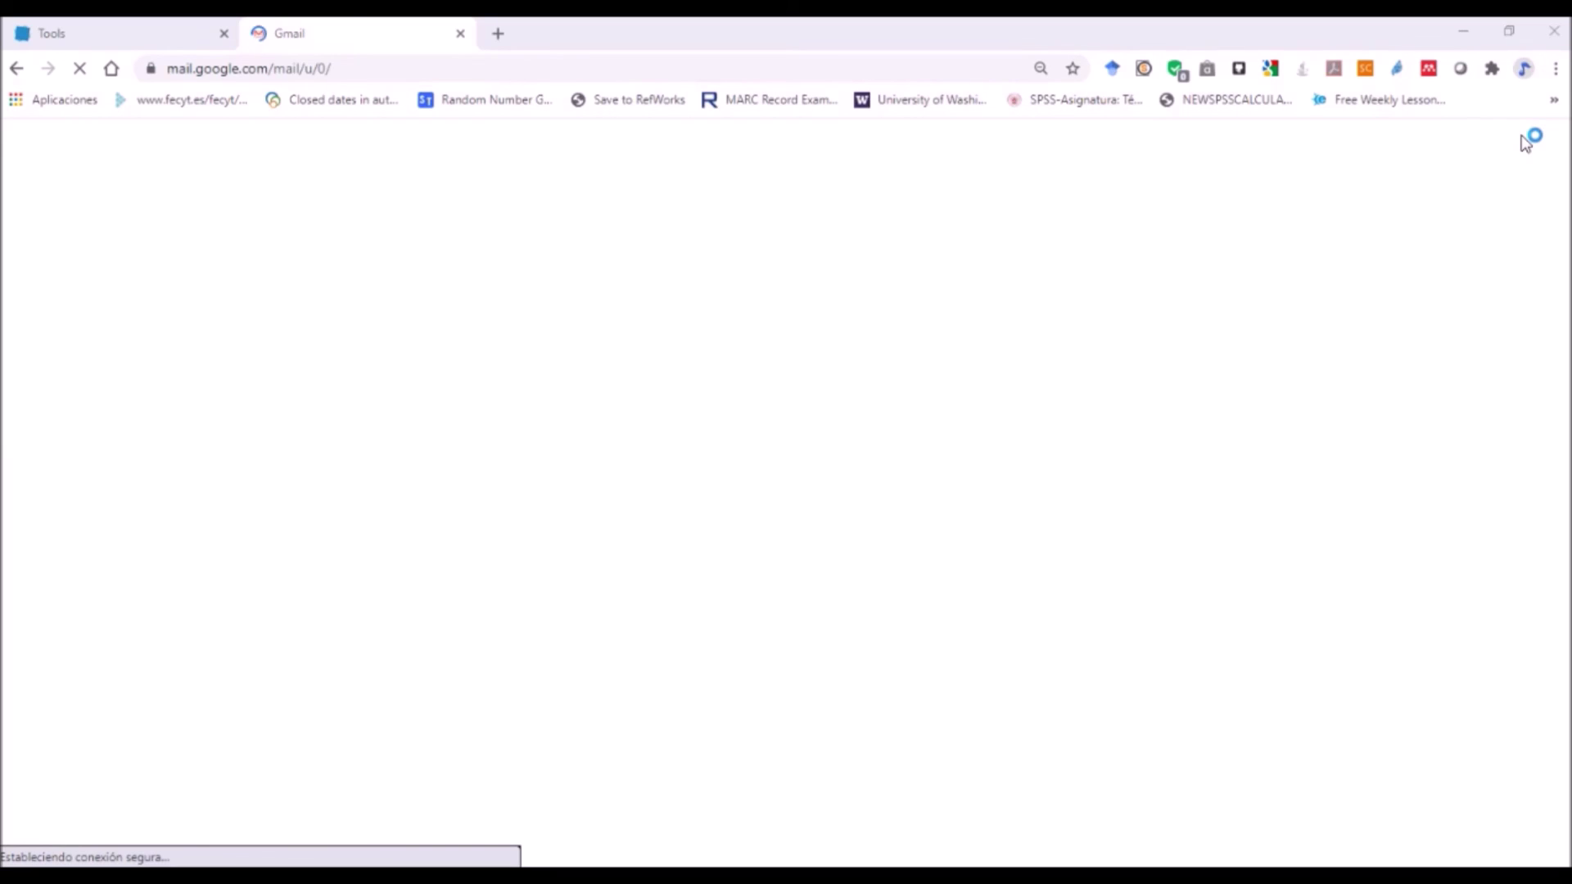
- Switch Google to the university account in a new tab, open its Gmail, and close the earlier Gmail tab
click(498, 33)
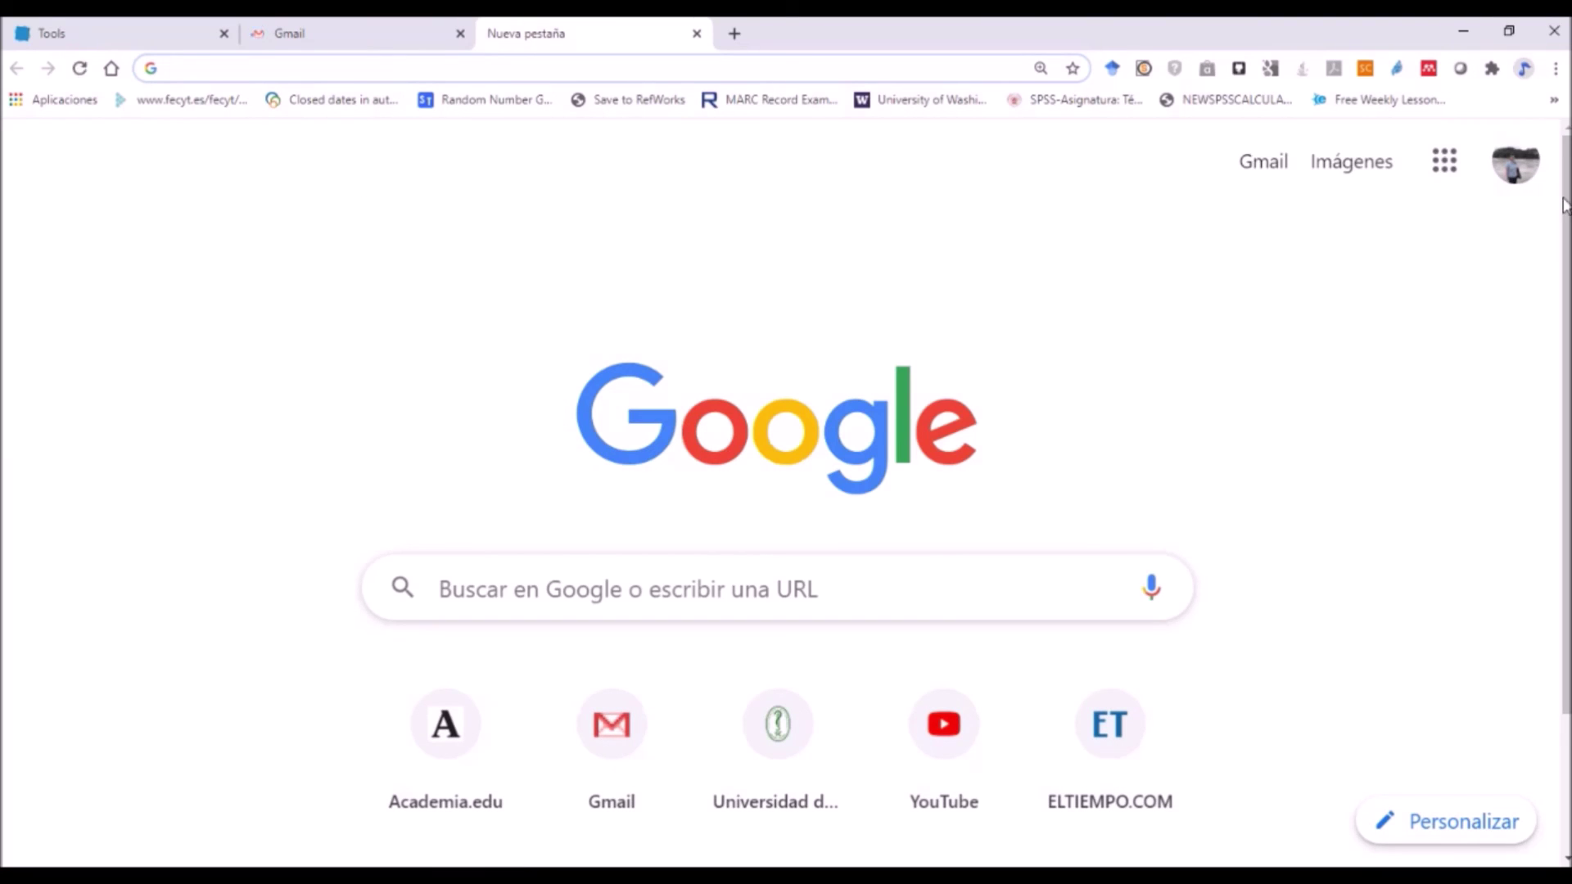
click(1513, 172)
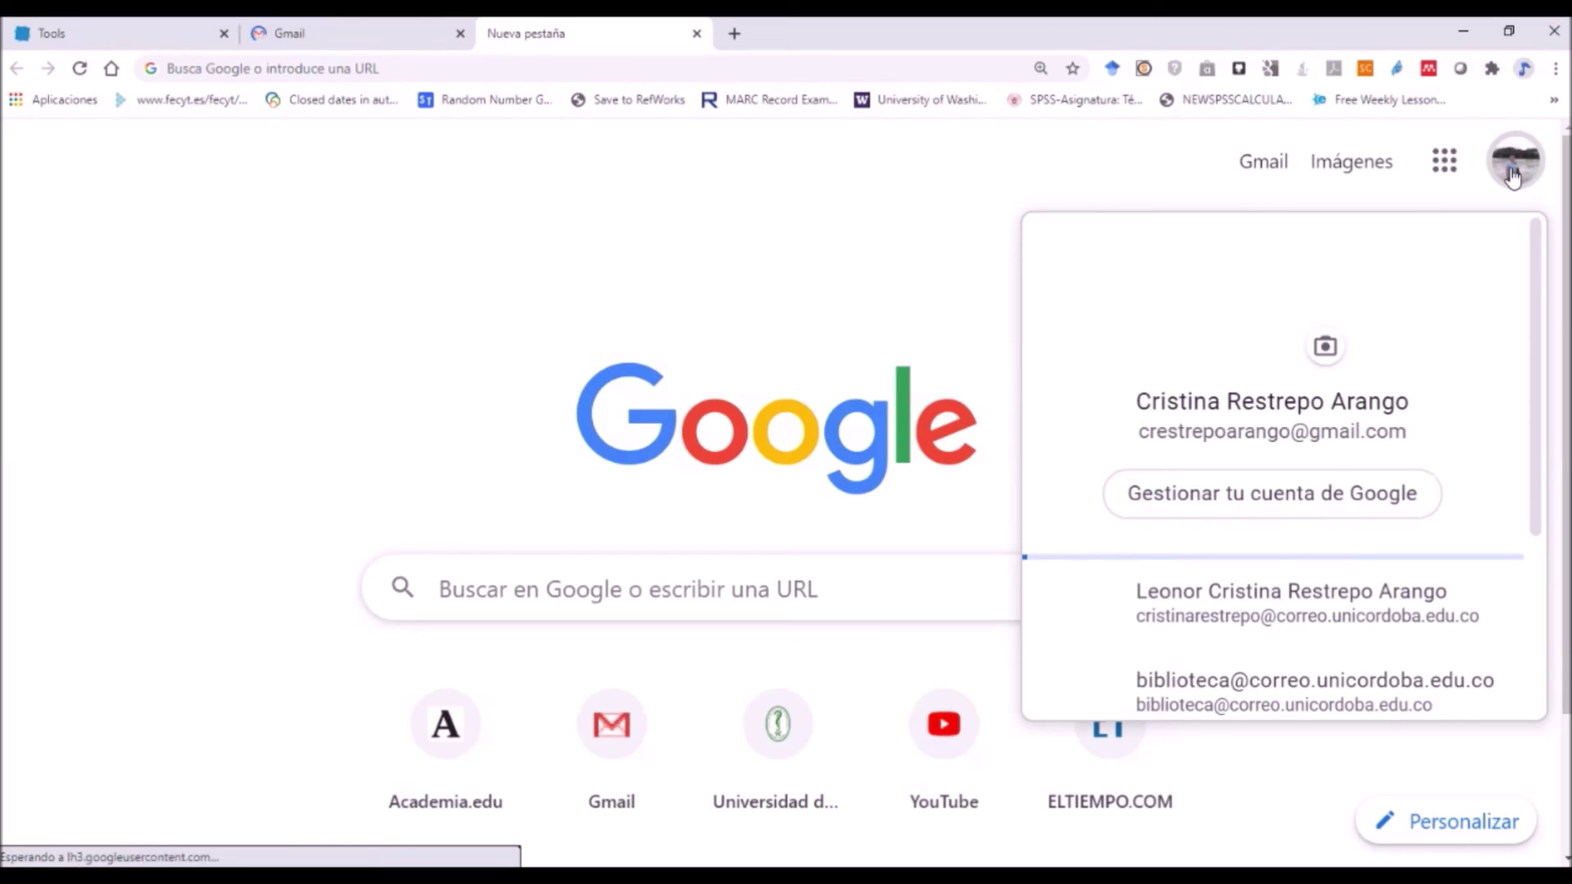
click(1267, 596)
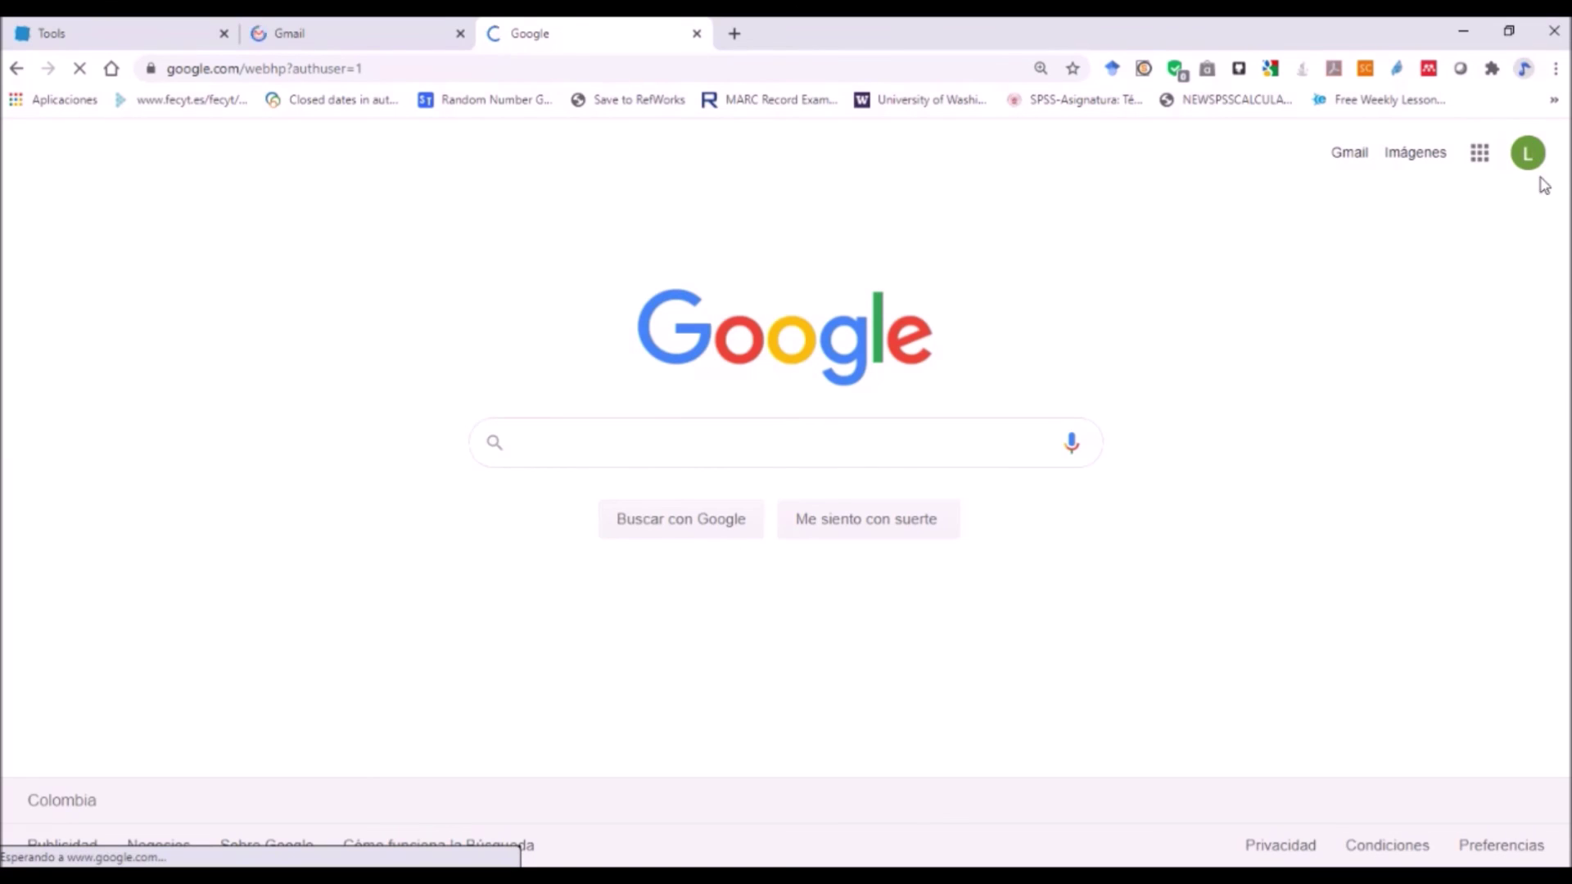
click(1351, 155)
click(460, 34)
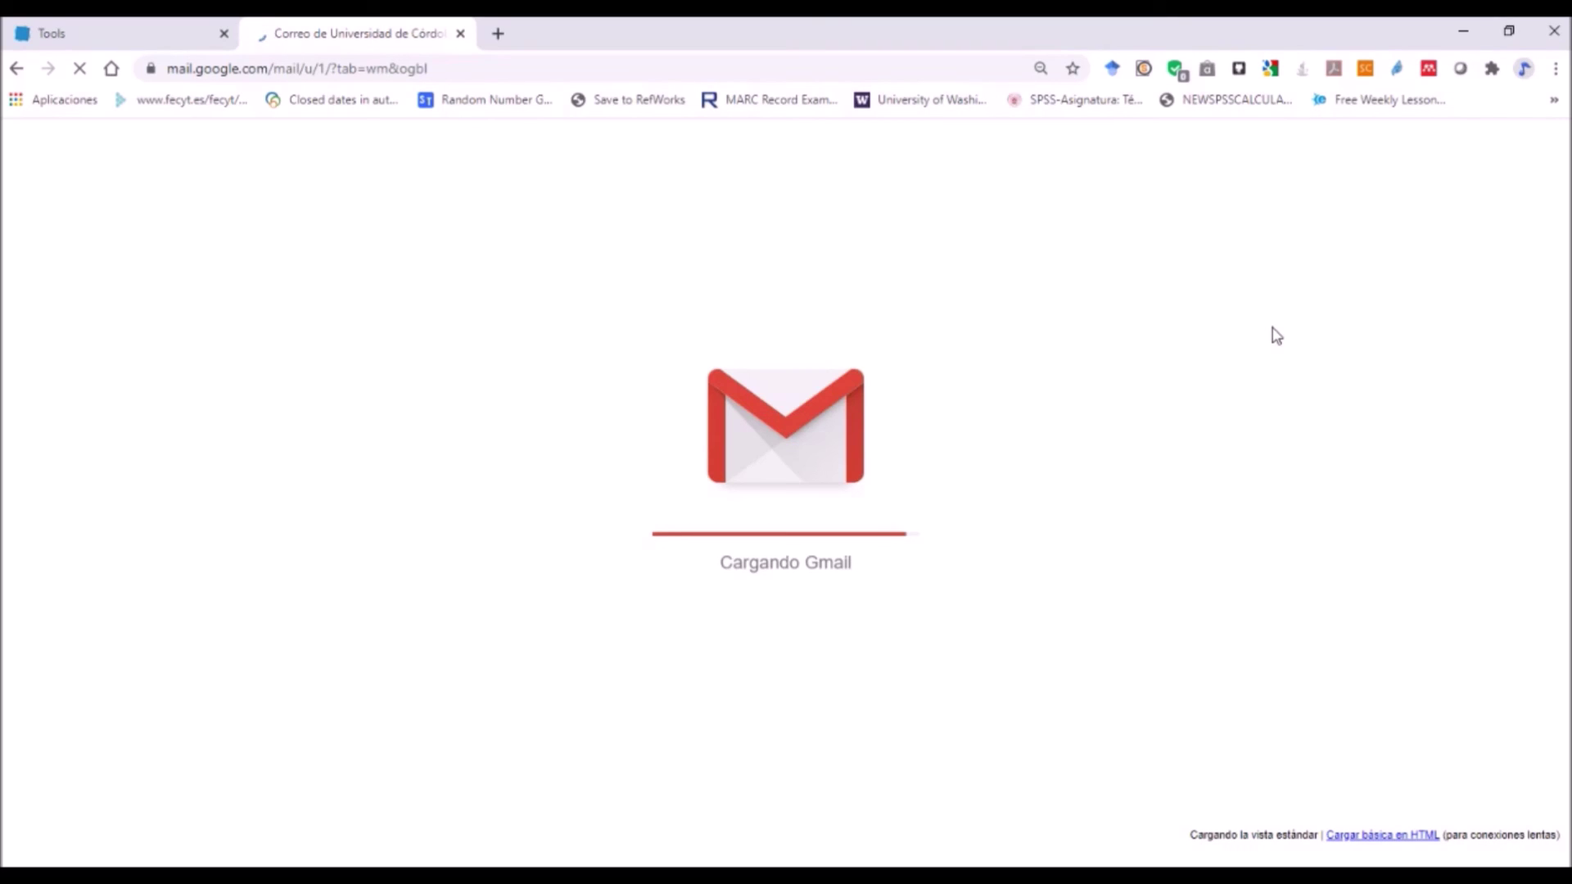
- From the RefWorks Tools page, get the Google Docs add-on and try to install ProQuest RefWorks from G Suite Marketplace
click(131, 39)
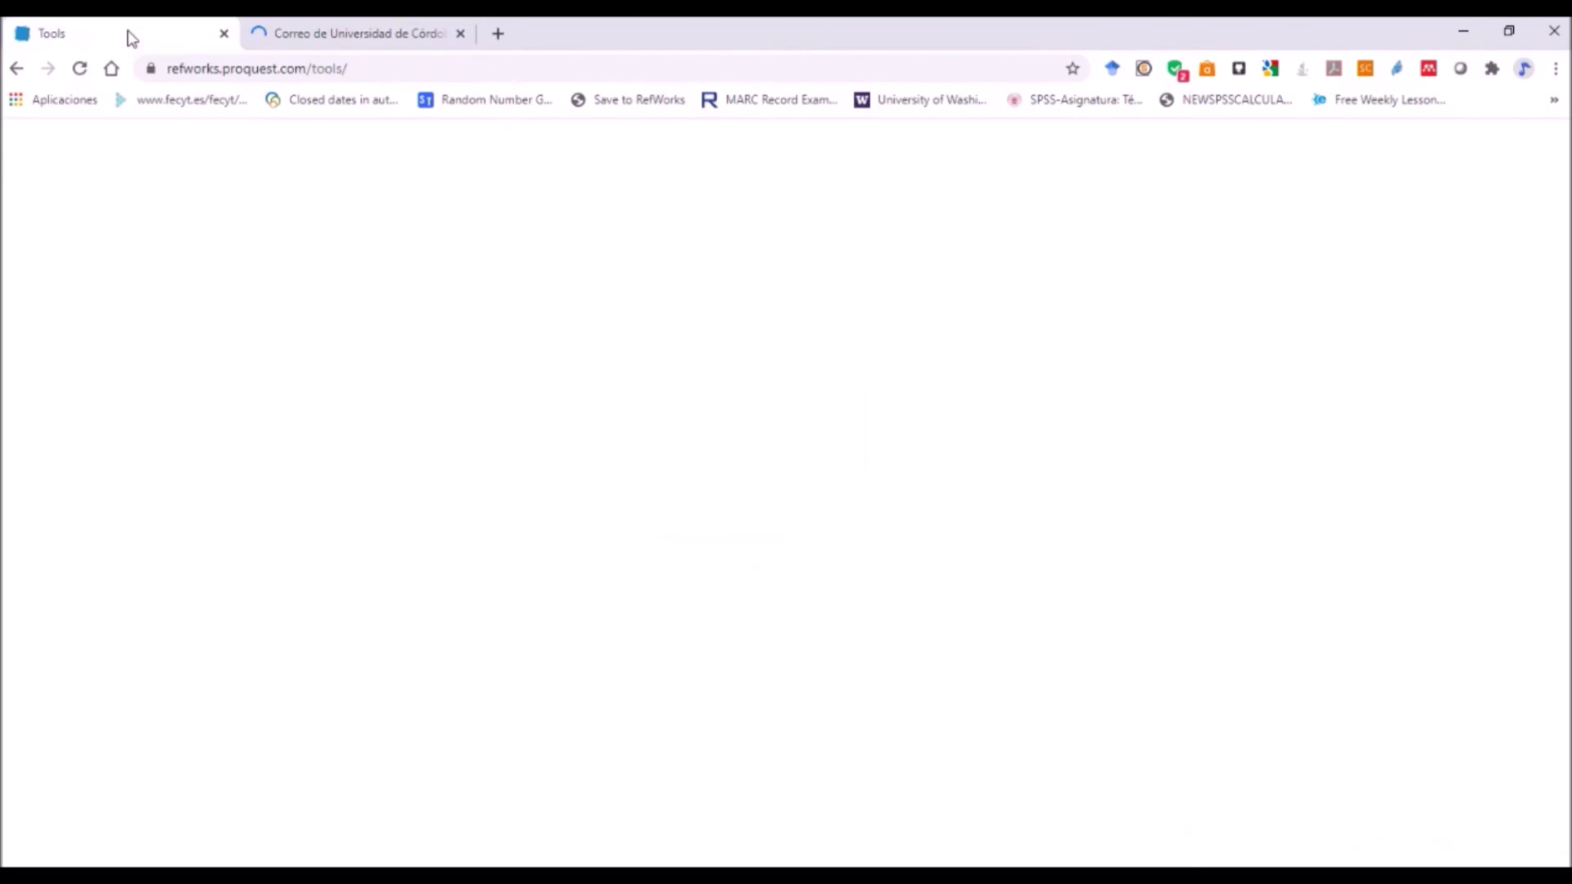
click(467, 523)
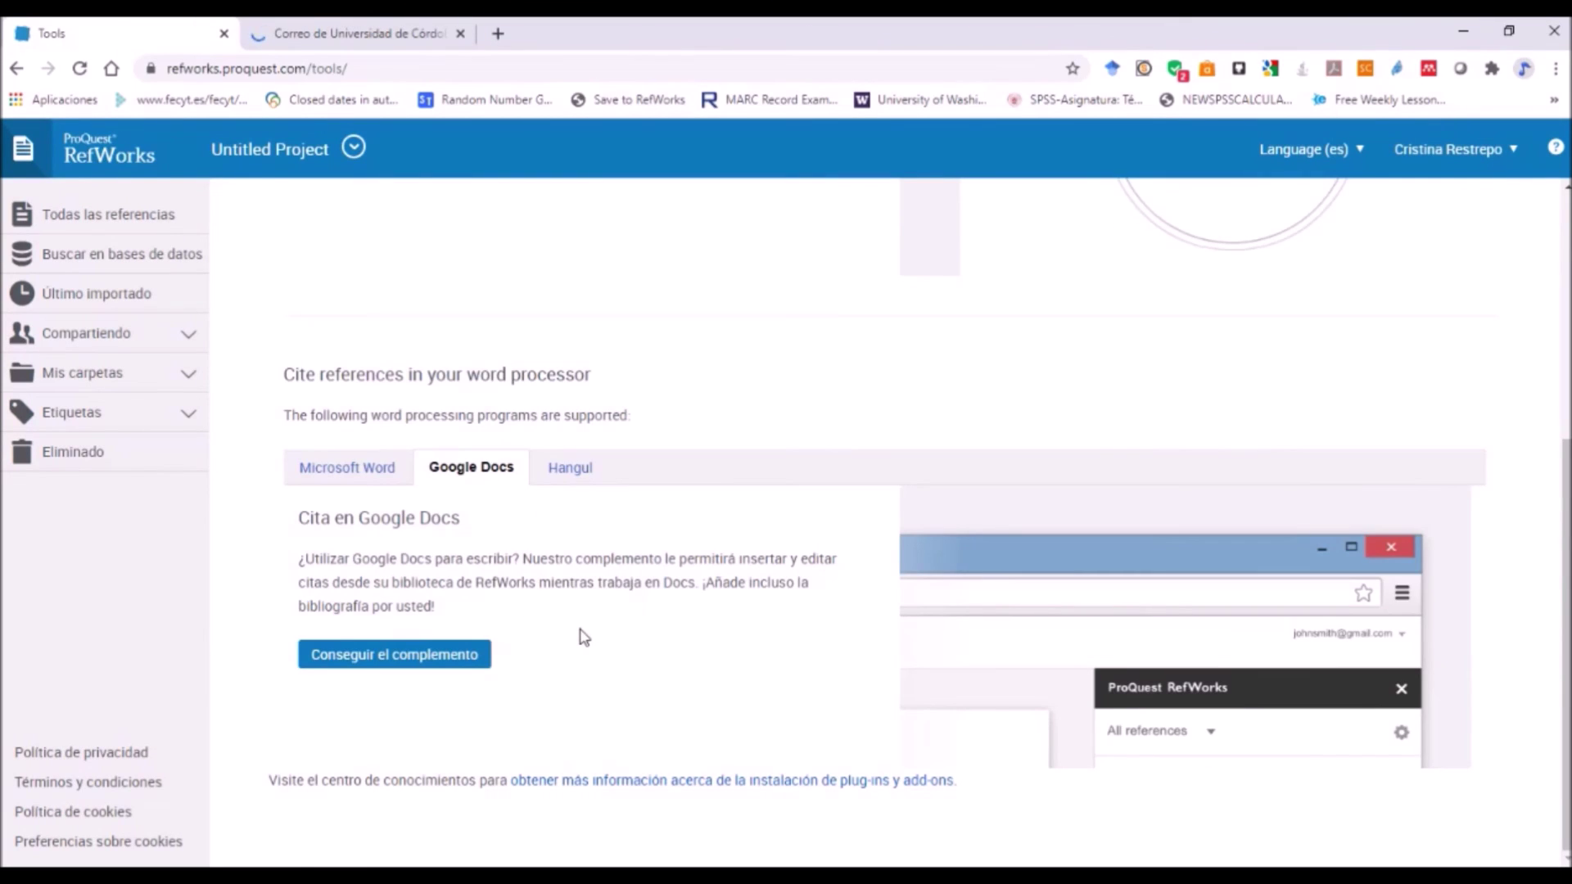
click(407, 665)
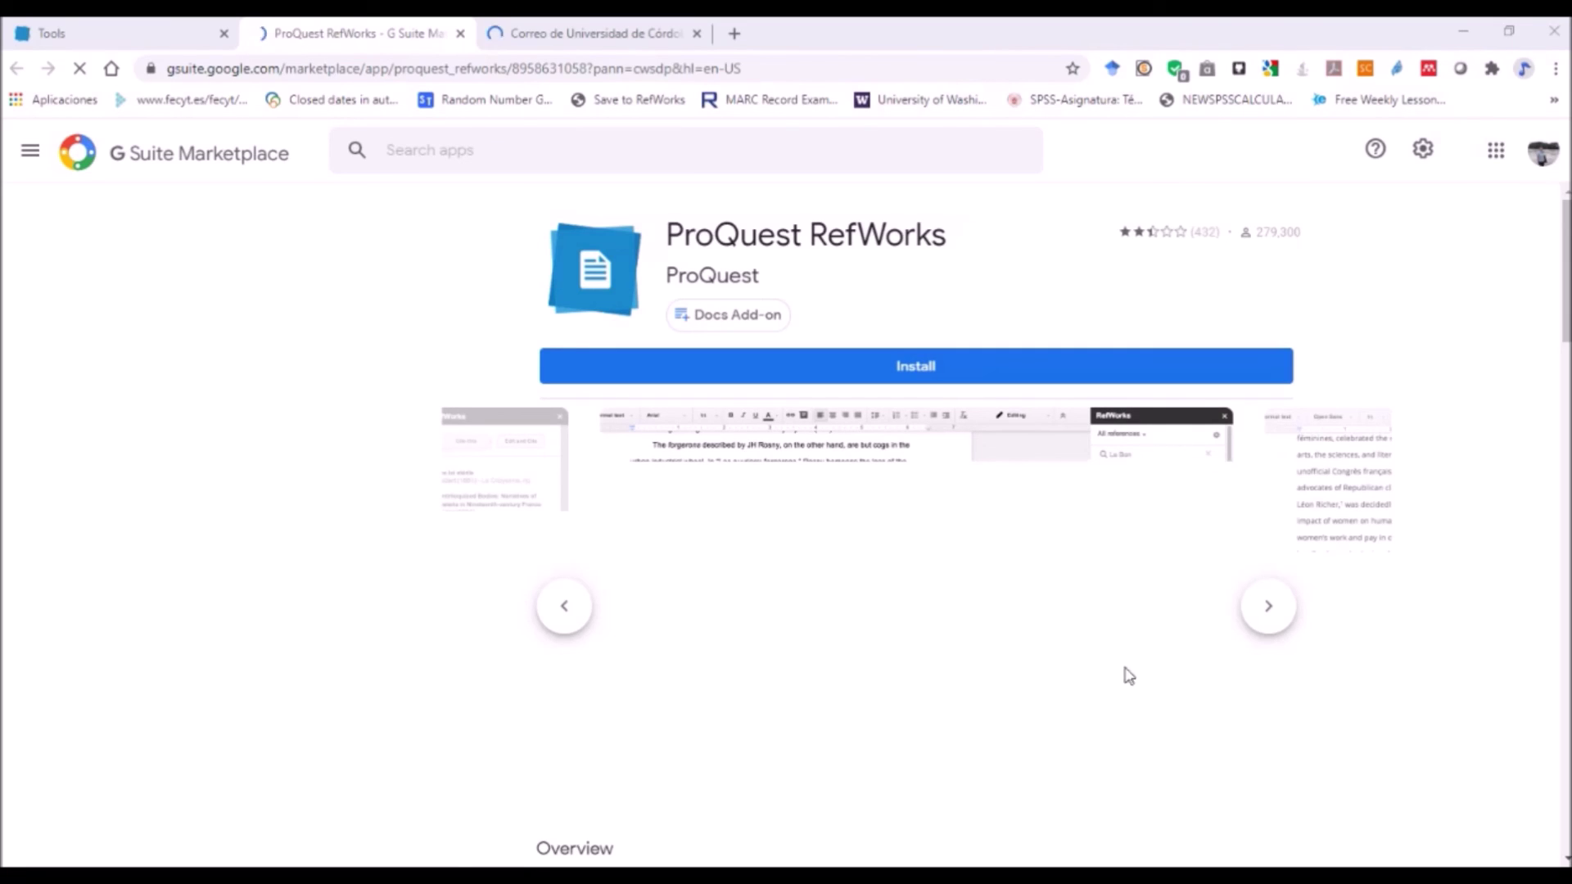
click(905, 360)
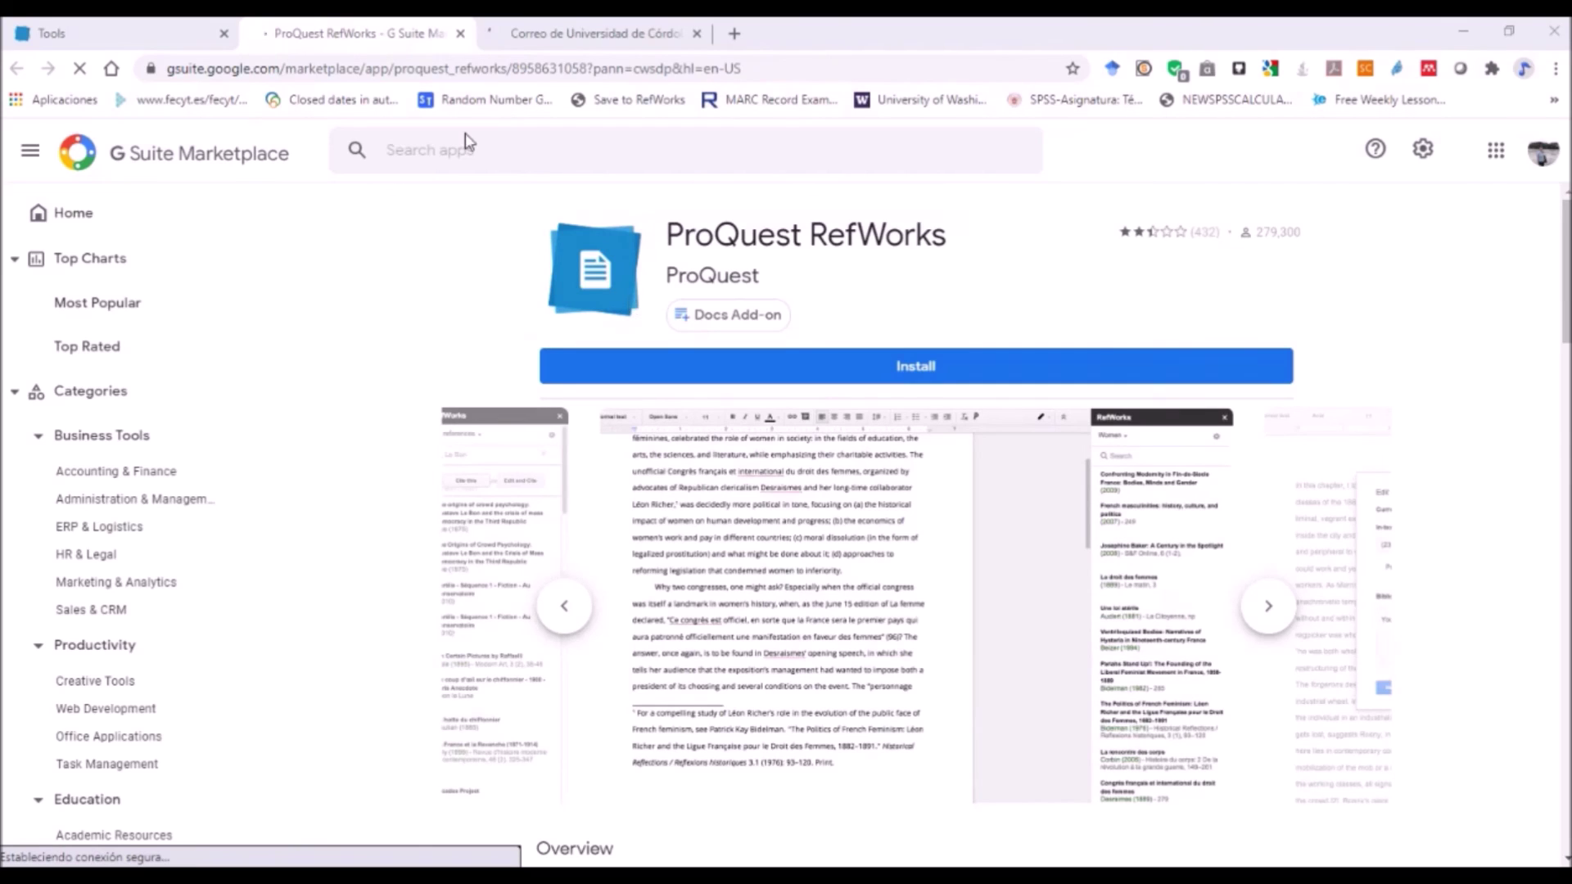
- Close the ProQuest RefWorks G Suite Marketplace page and return to the university Gmail account
click(574, 33)
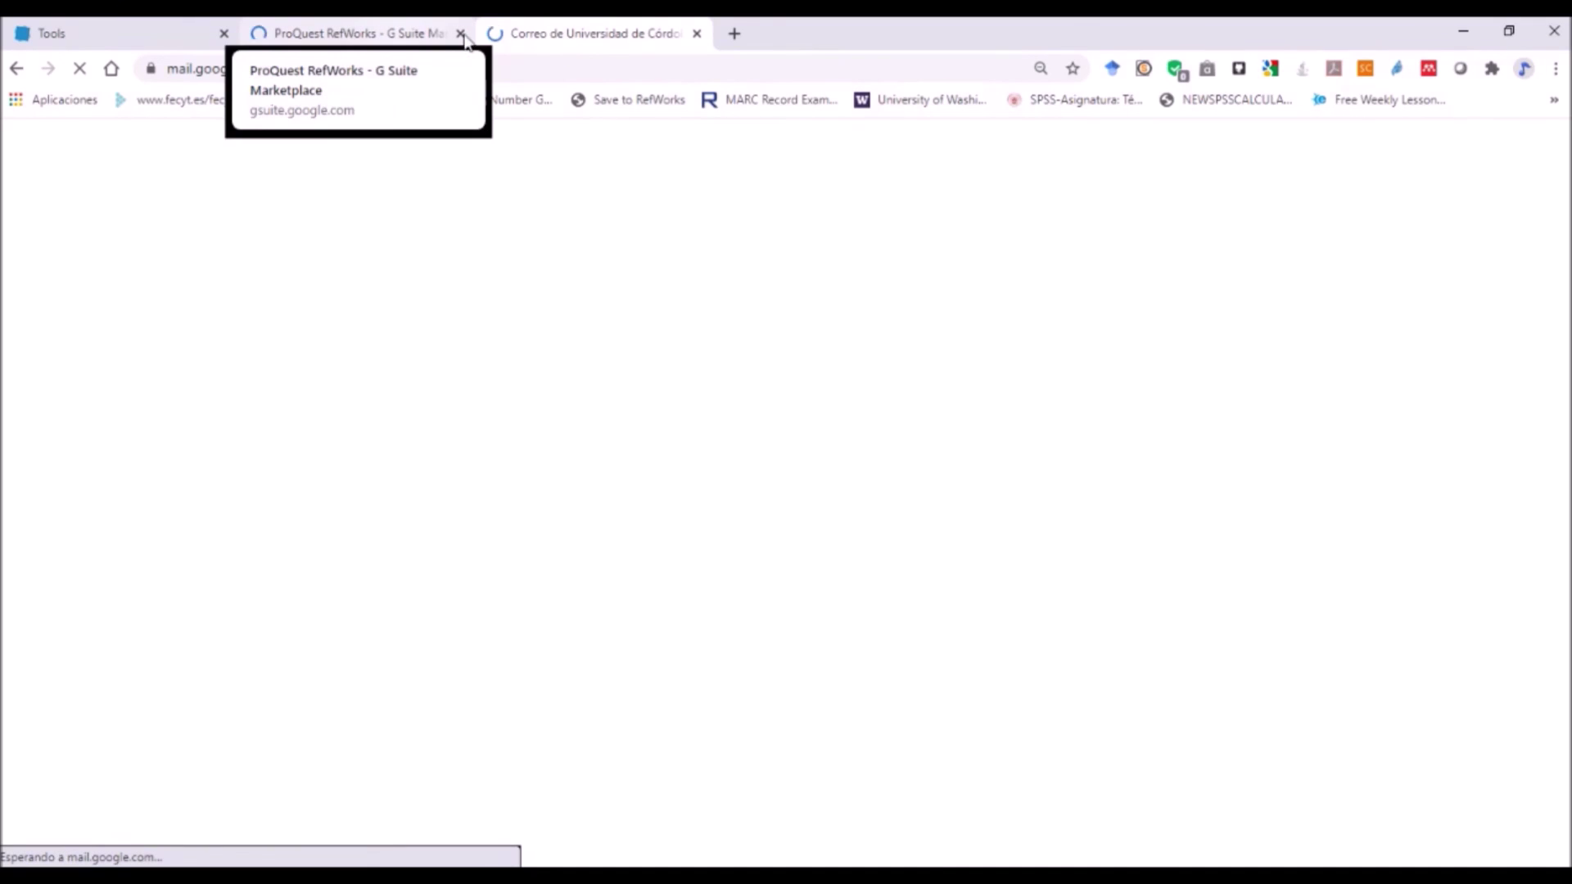
click(370, 41)
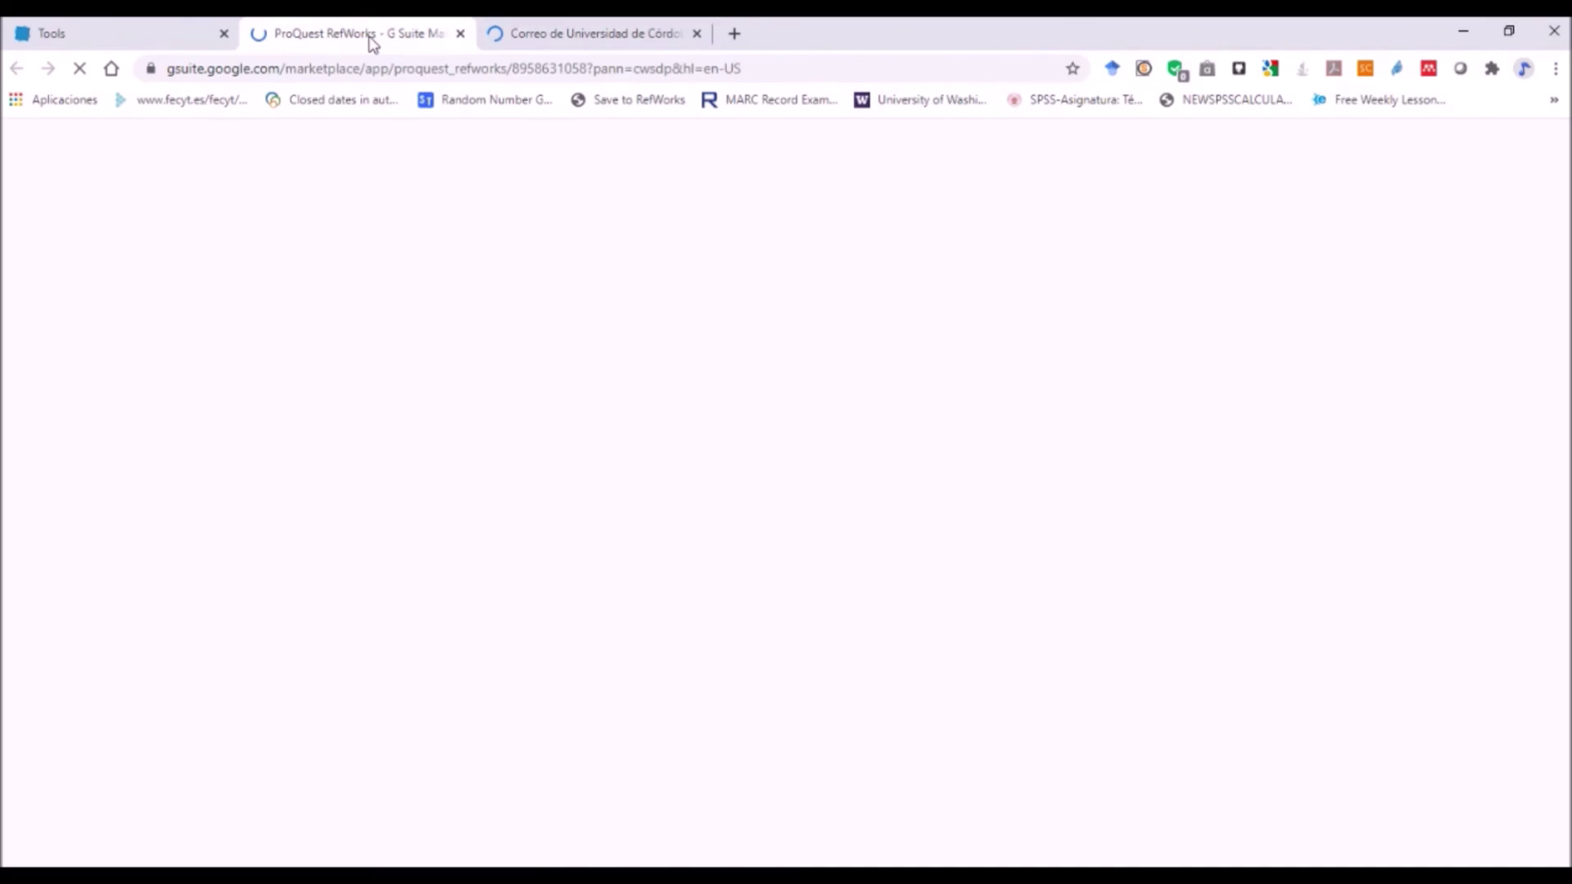
click(460, 33)
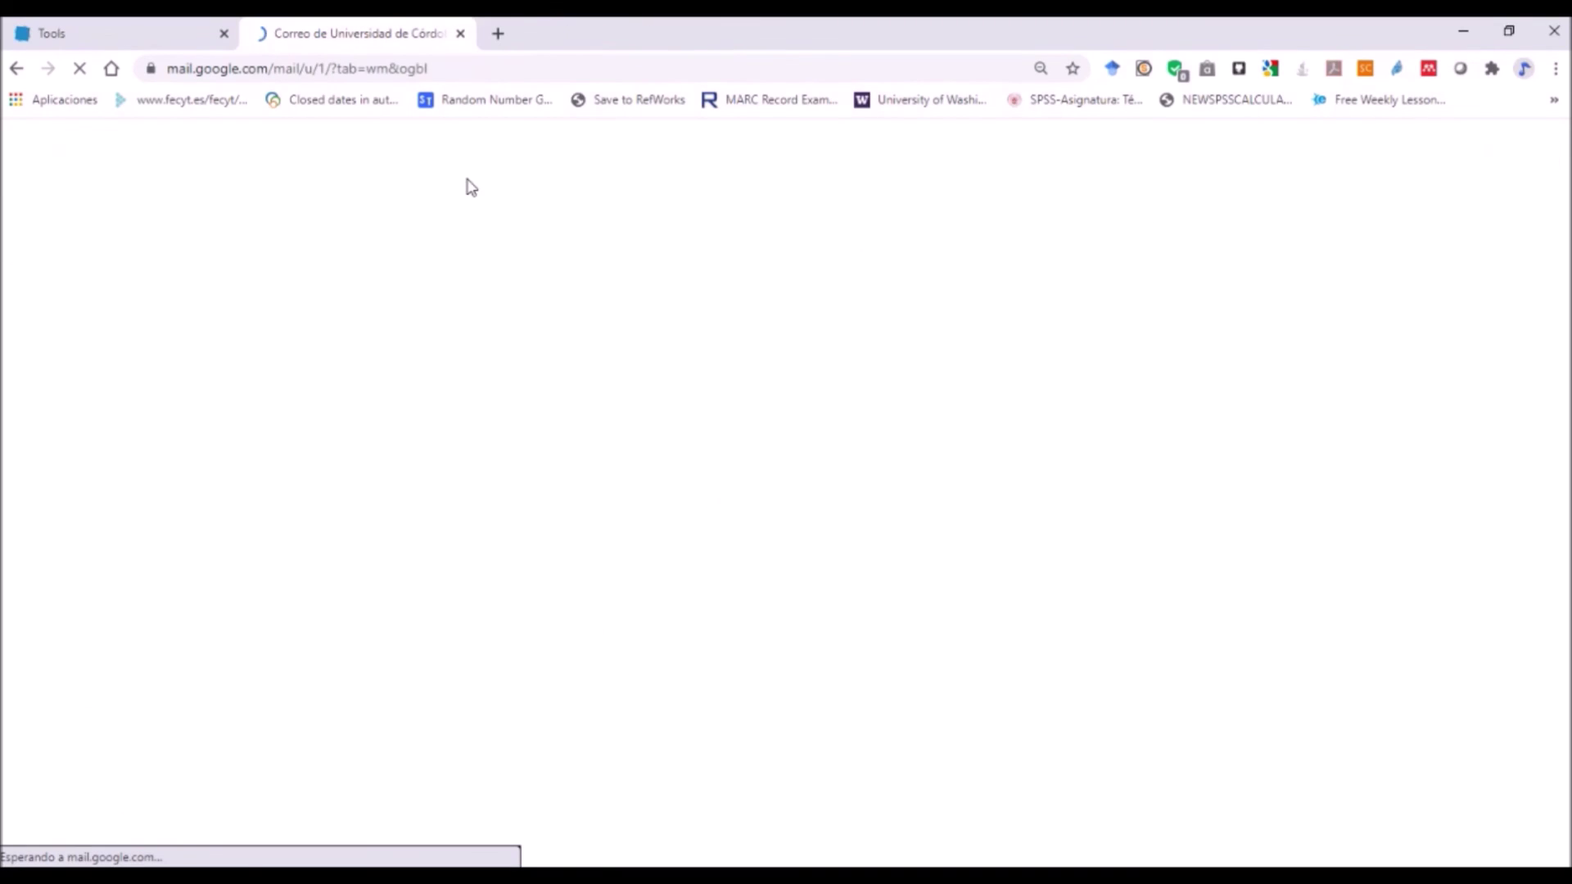
click(440, 67)
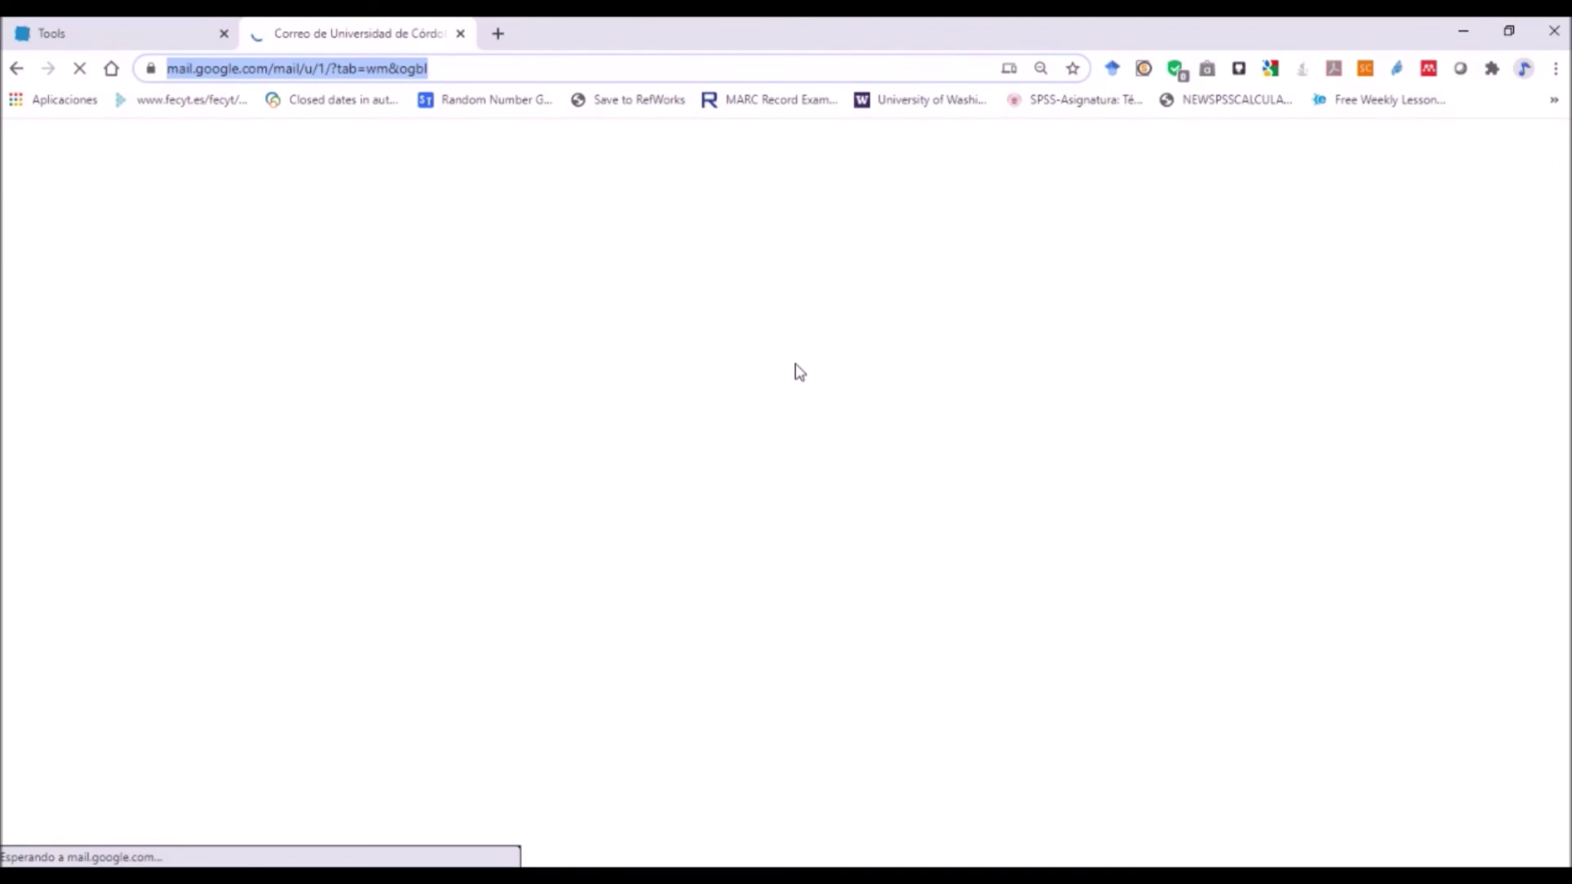
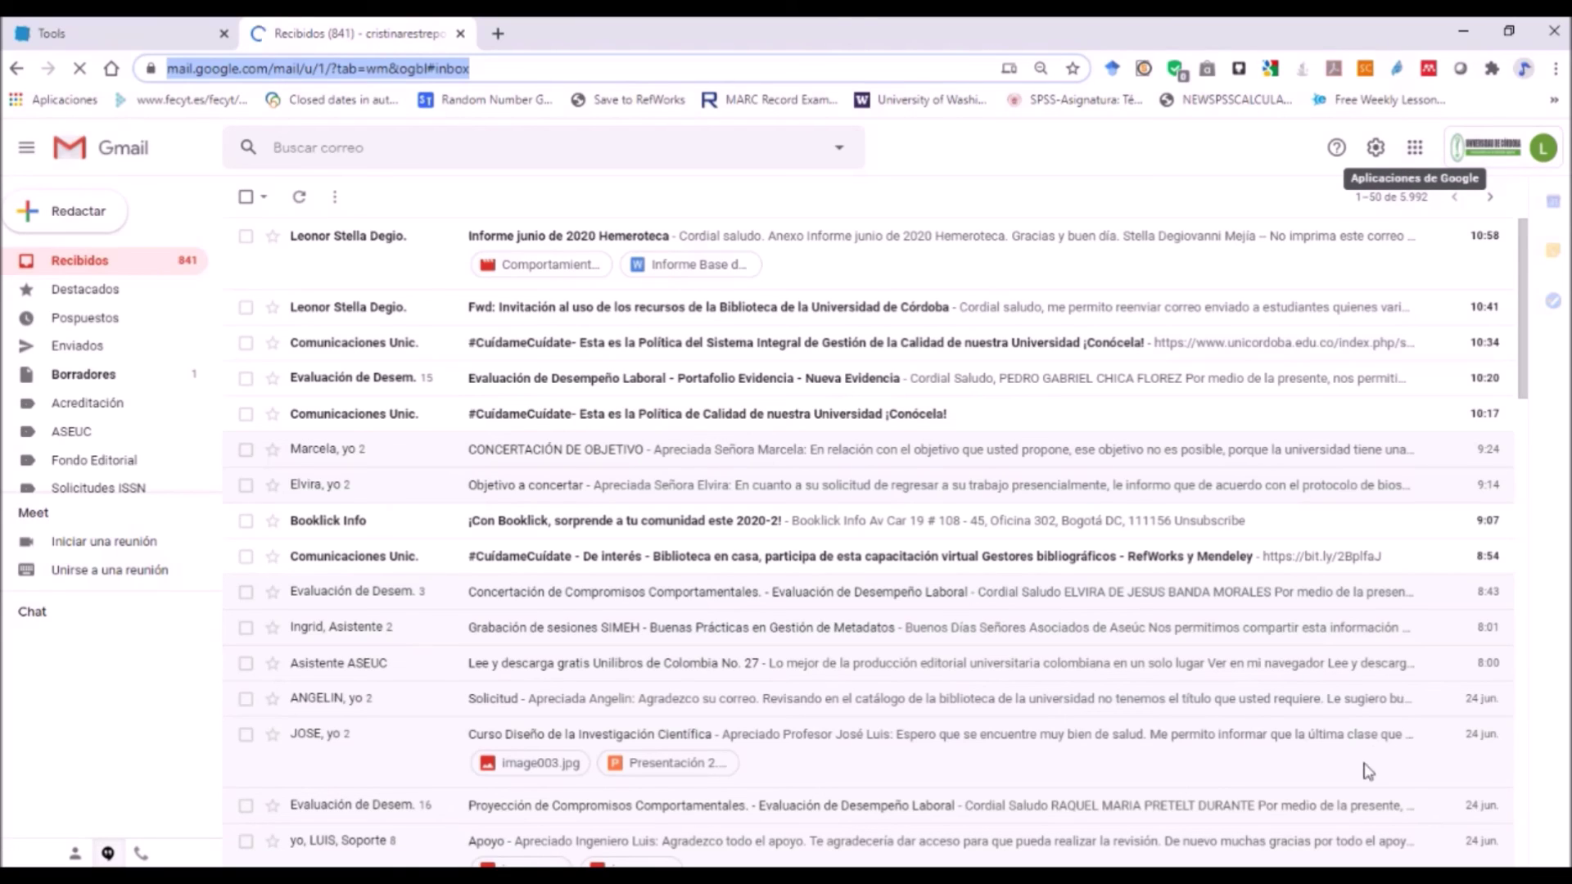
- Open Google Docs (Documentos) from the university Gmail's Google apps and close the Gmail page
click(1414, 154)
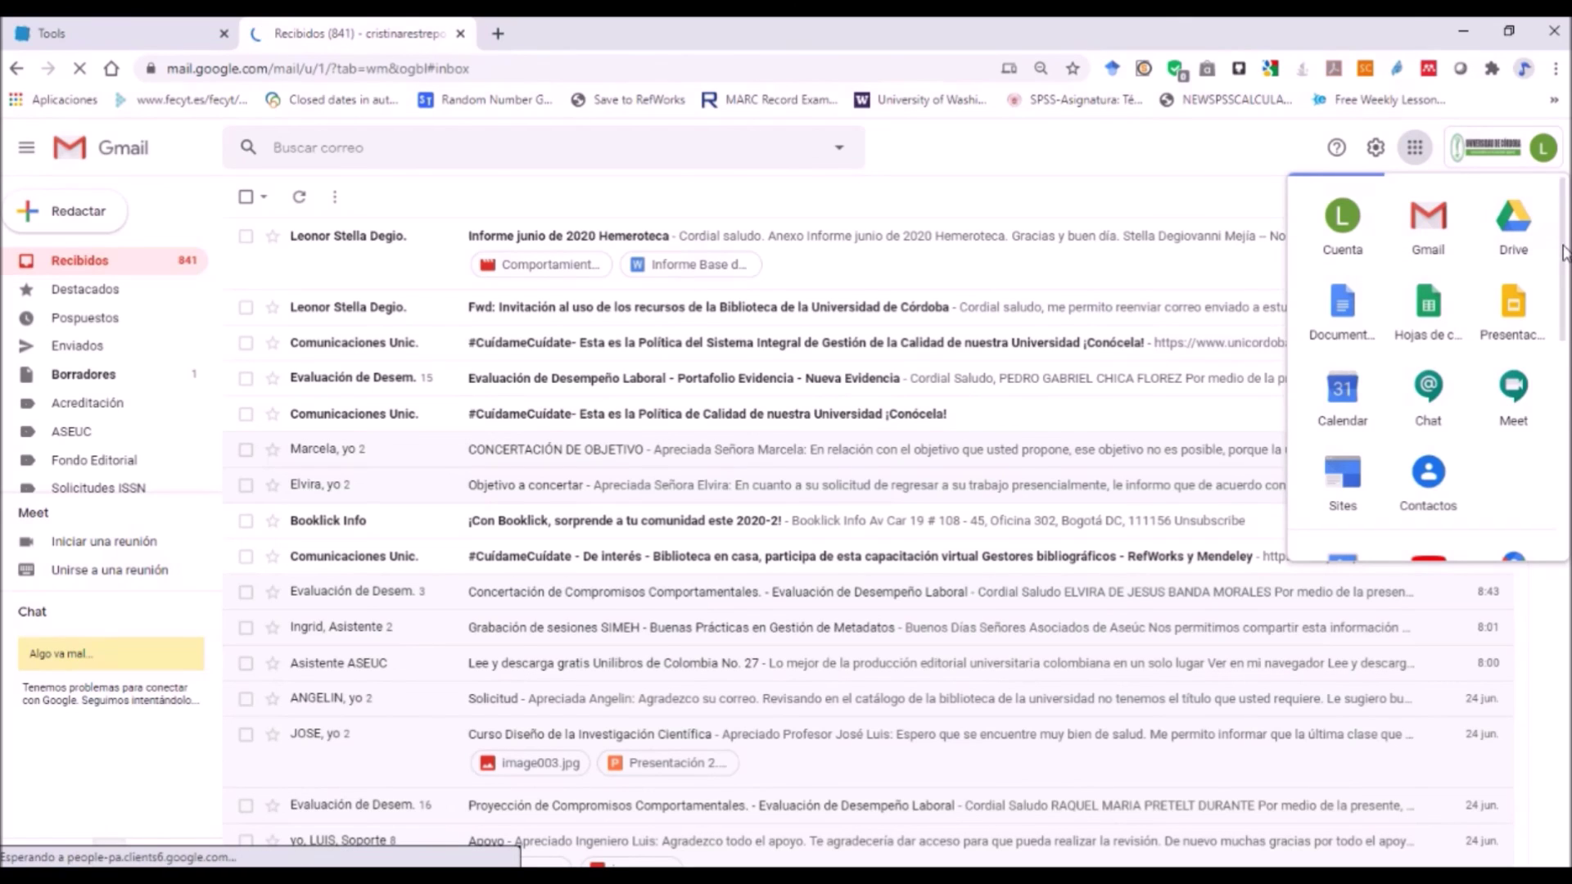
scroll(1563, 260, down, 1)
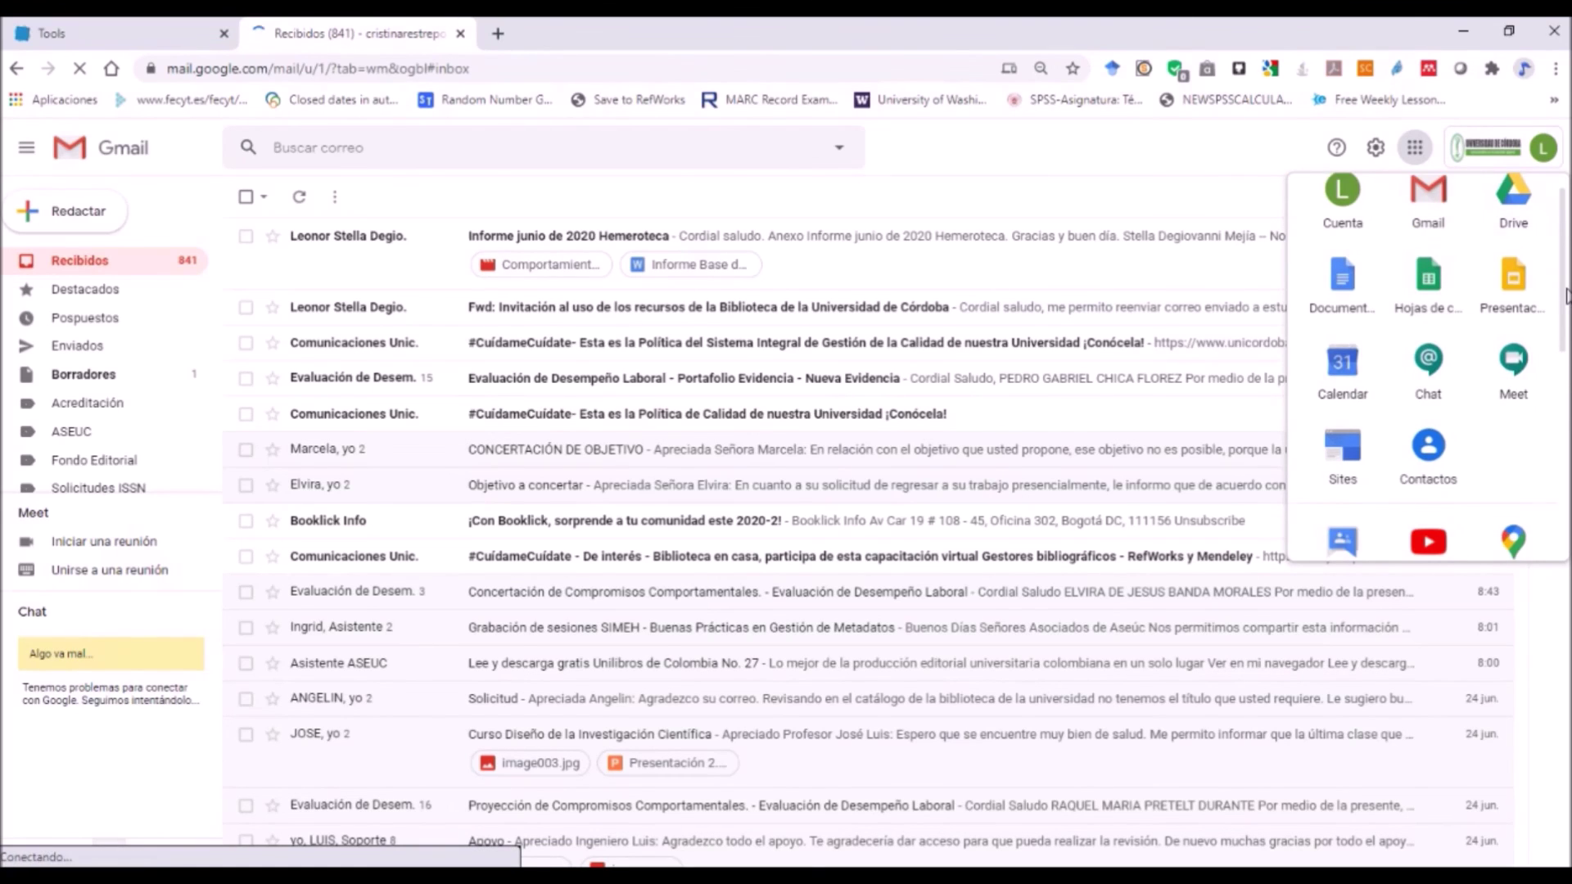
scroll(1566, 298, down, 2)
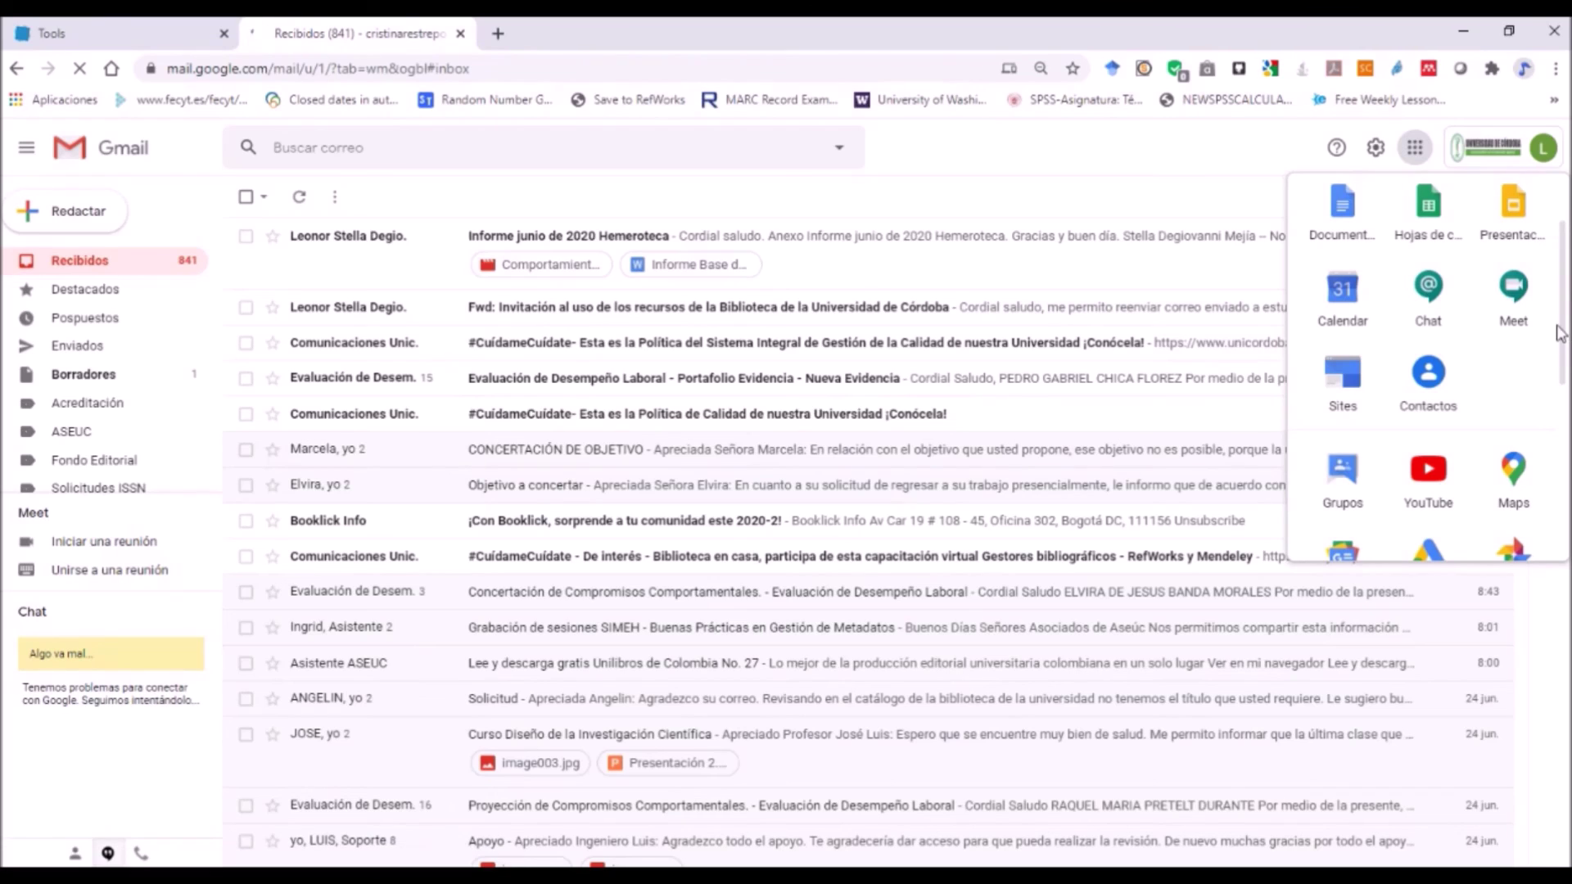
scroll(1565, 333, down, 5)
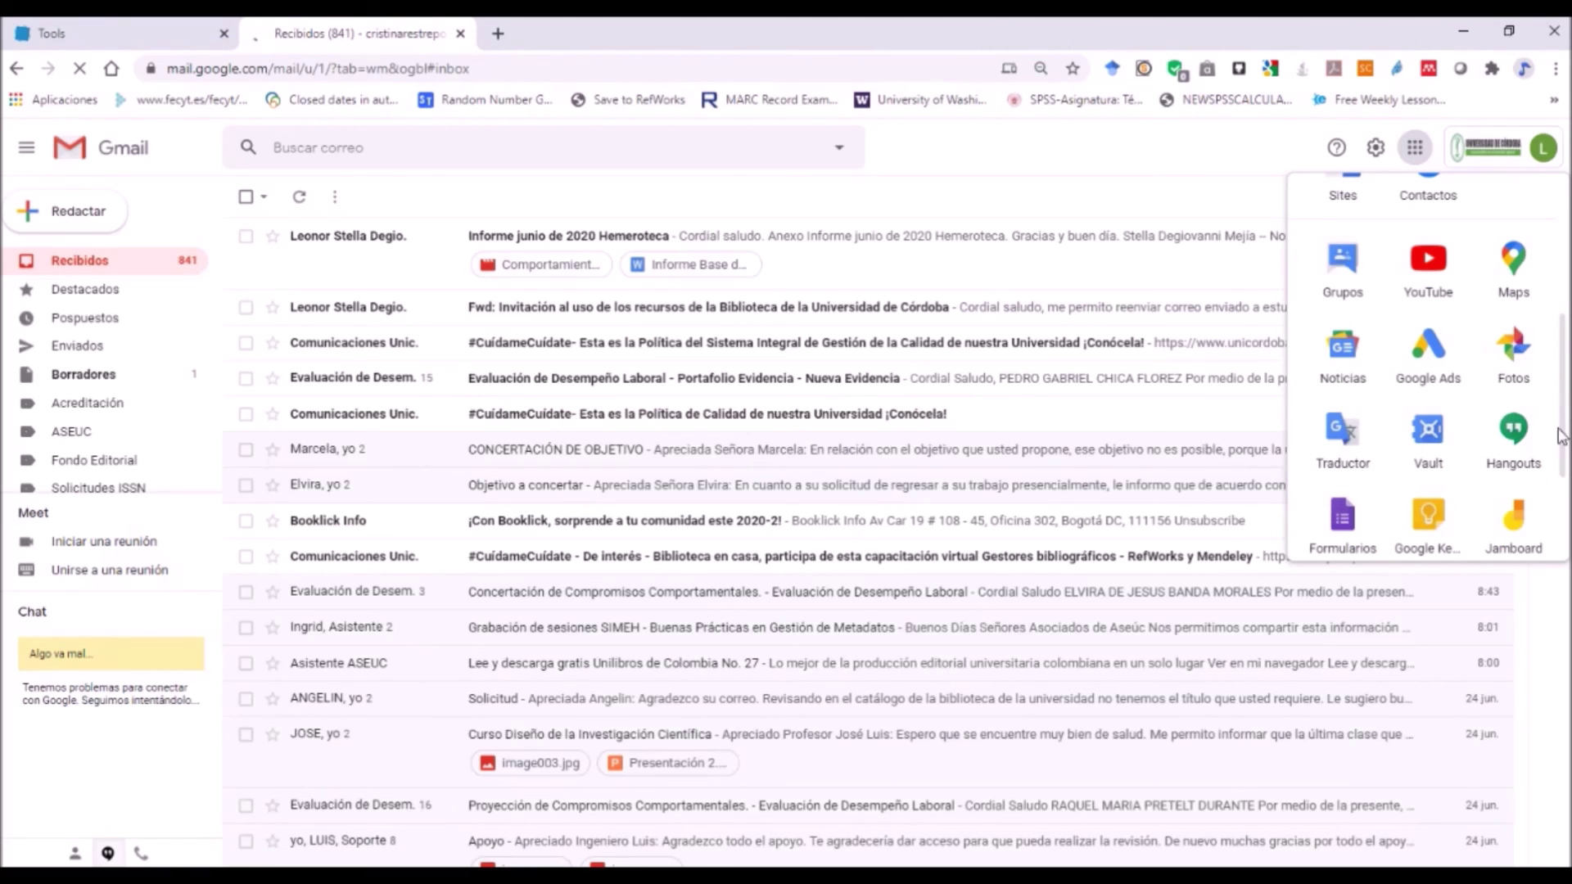
scroll(1562, 491, down, 3)
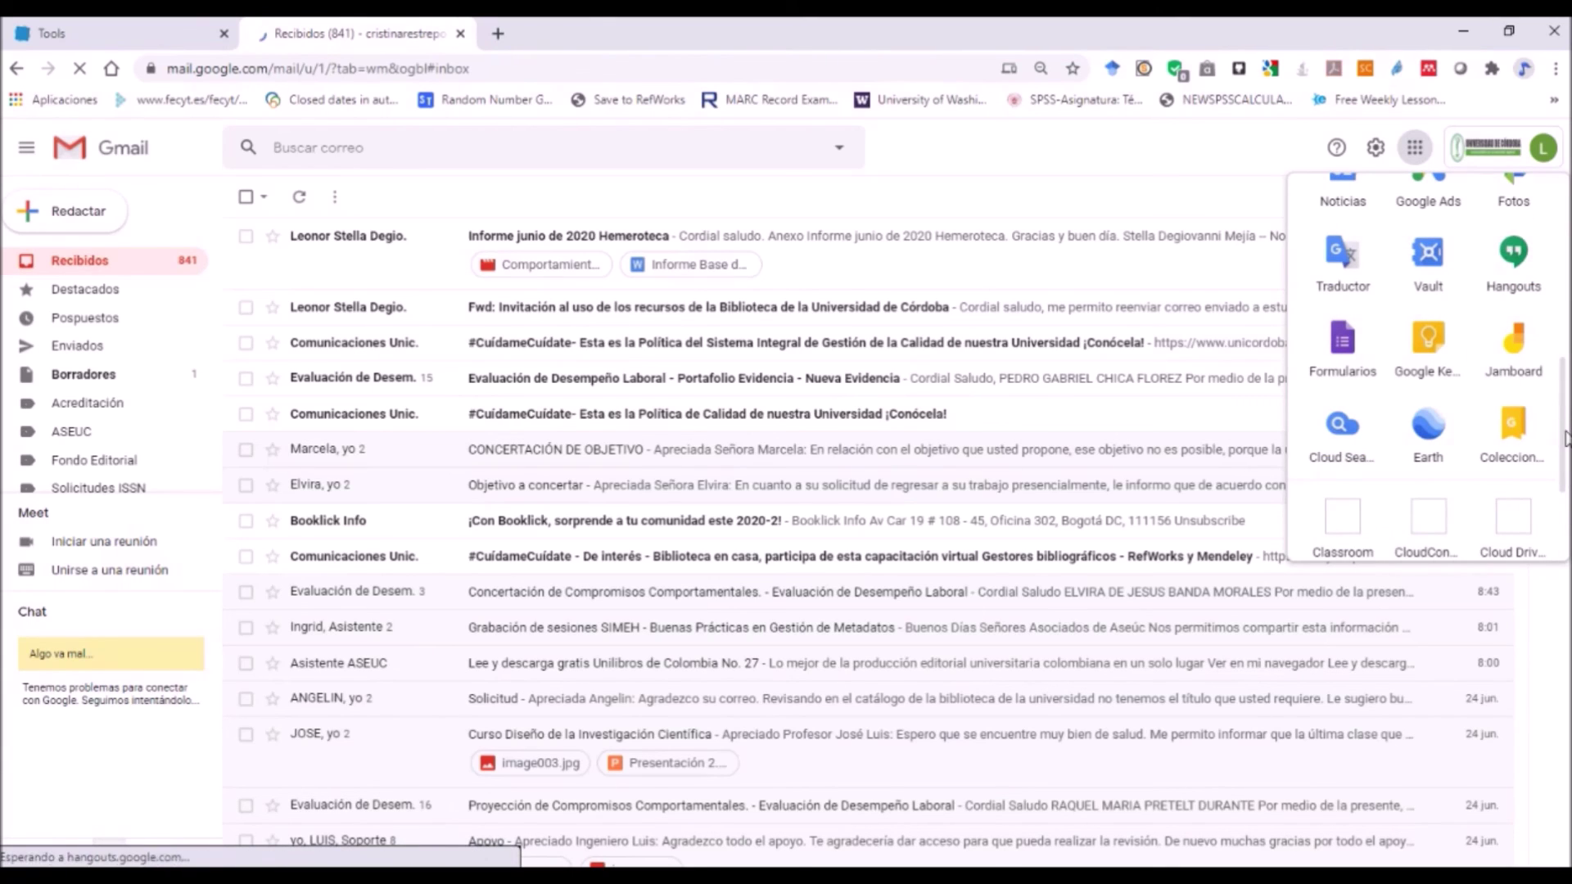
scroll(1561, 439, up, 6)
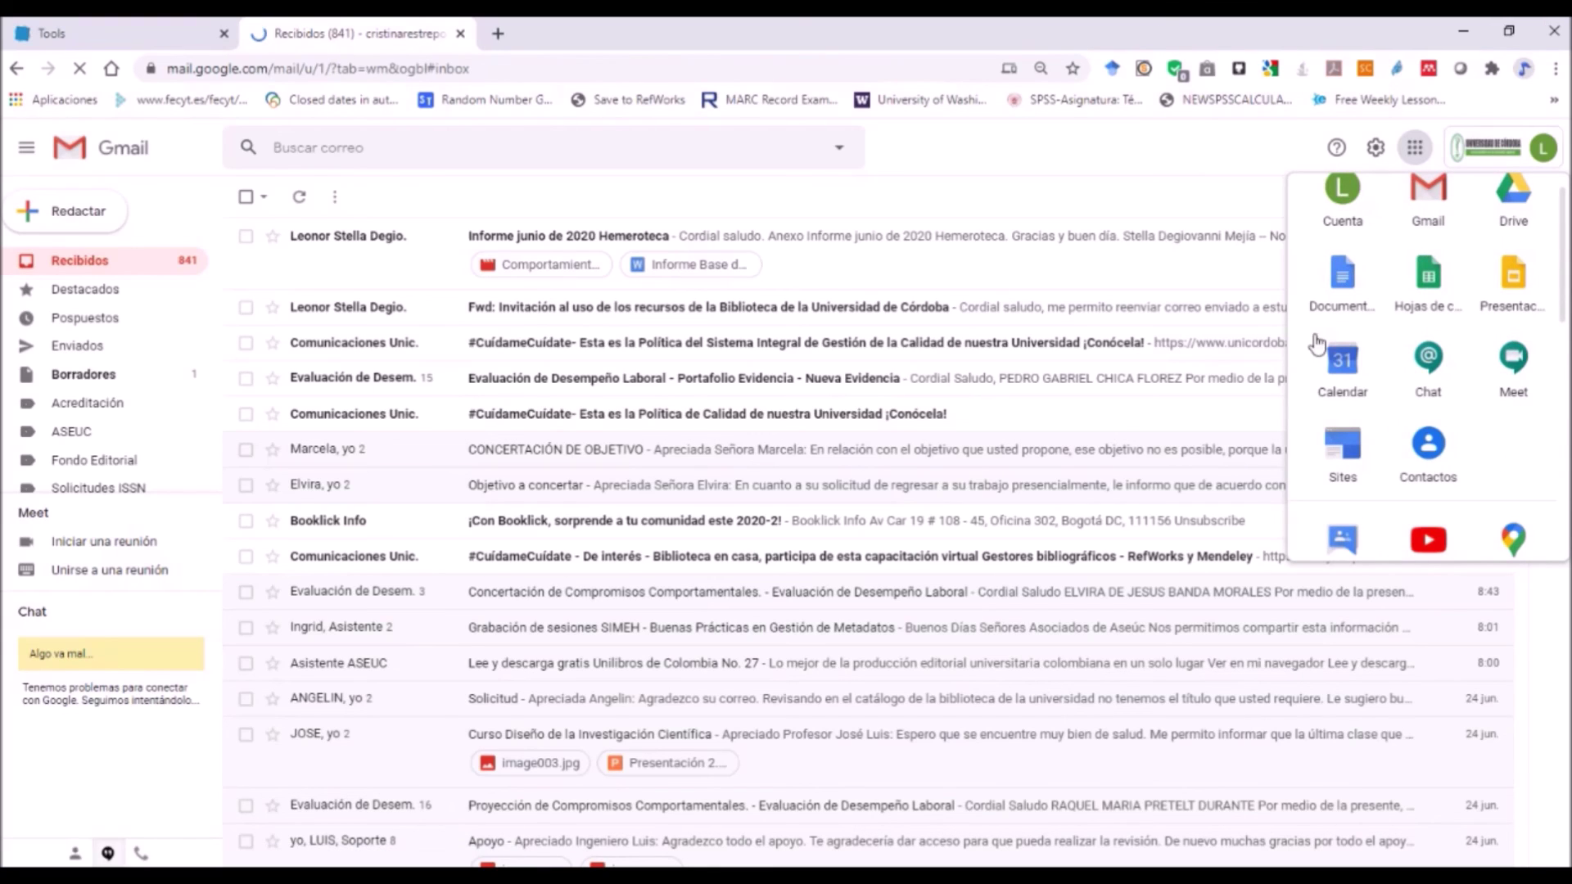
click(1344, 293)
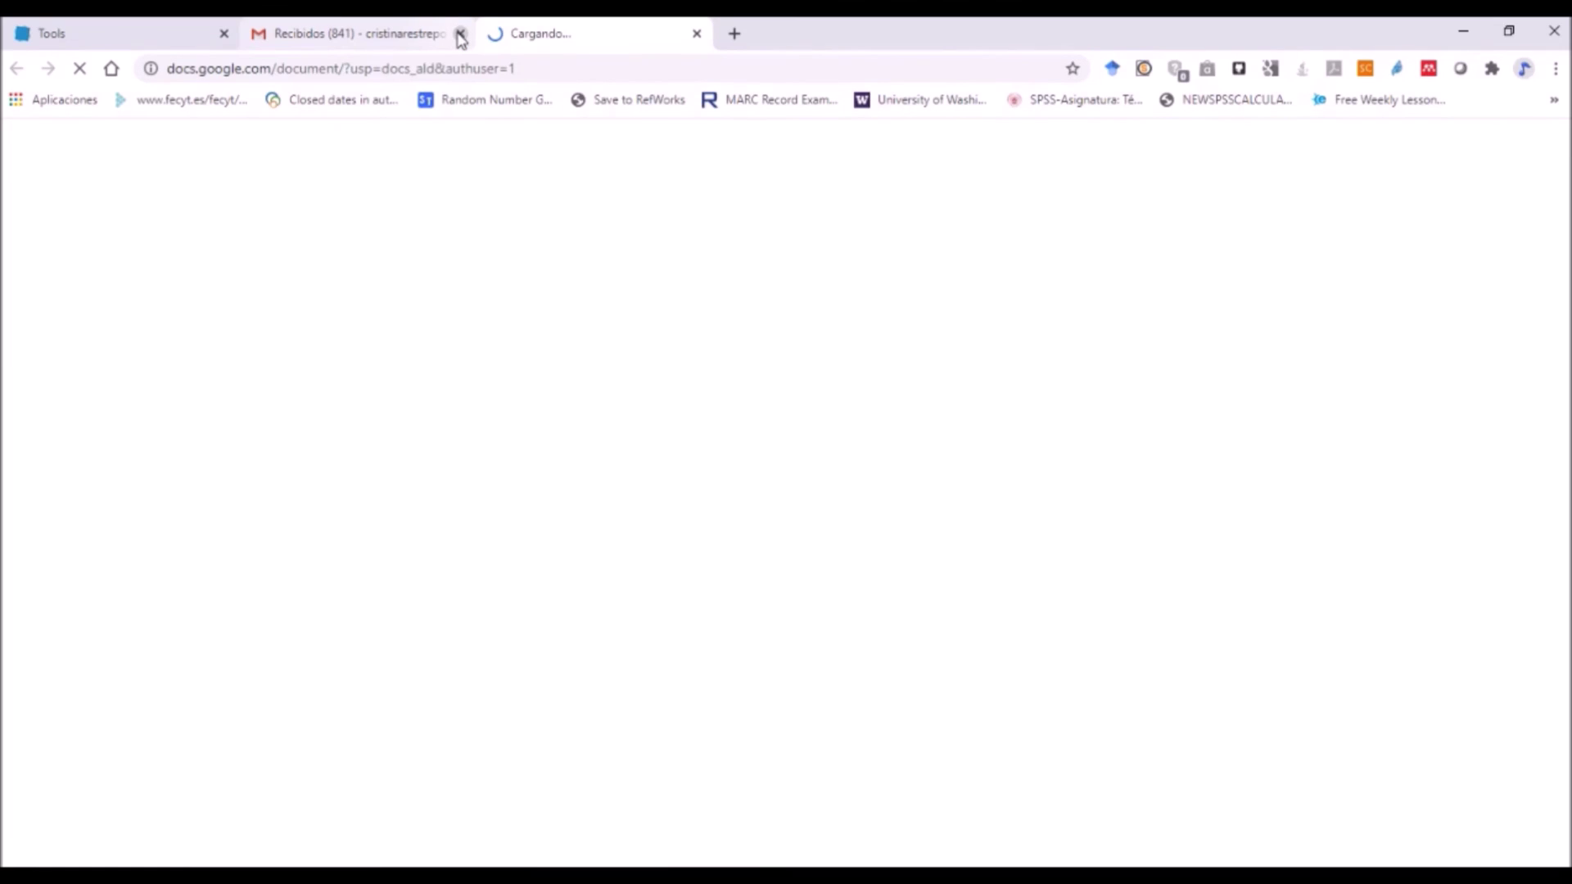
click(460, 34)
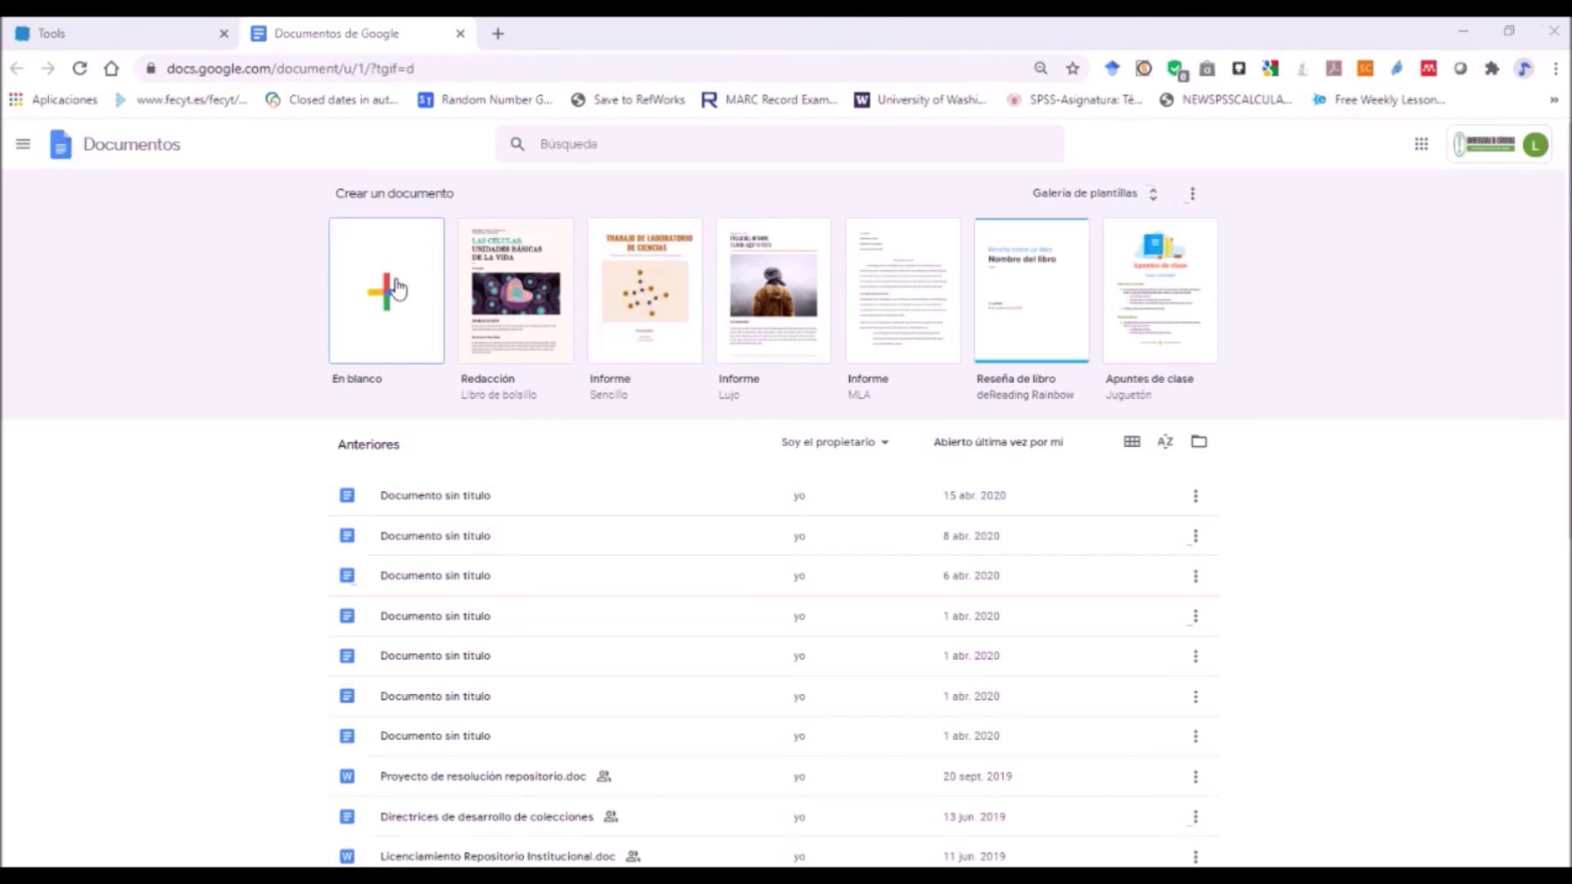
- Create a blank Google Docs document and close the RefWorks Tools page
click(391, 307)
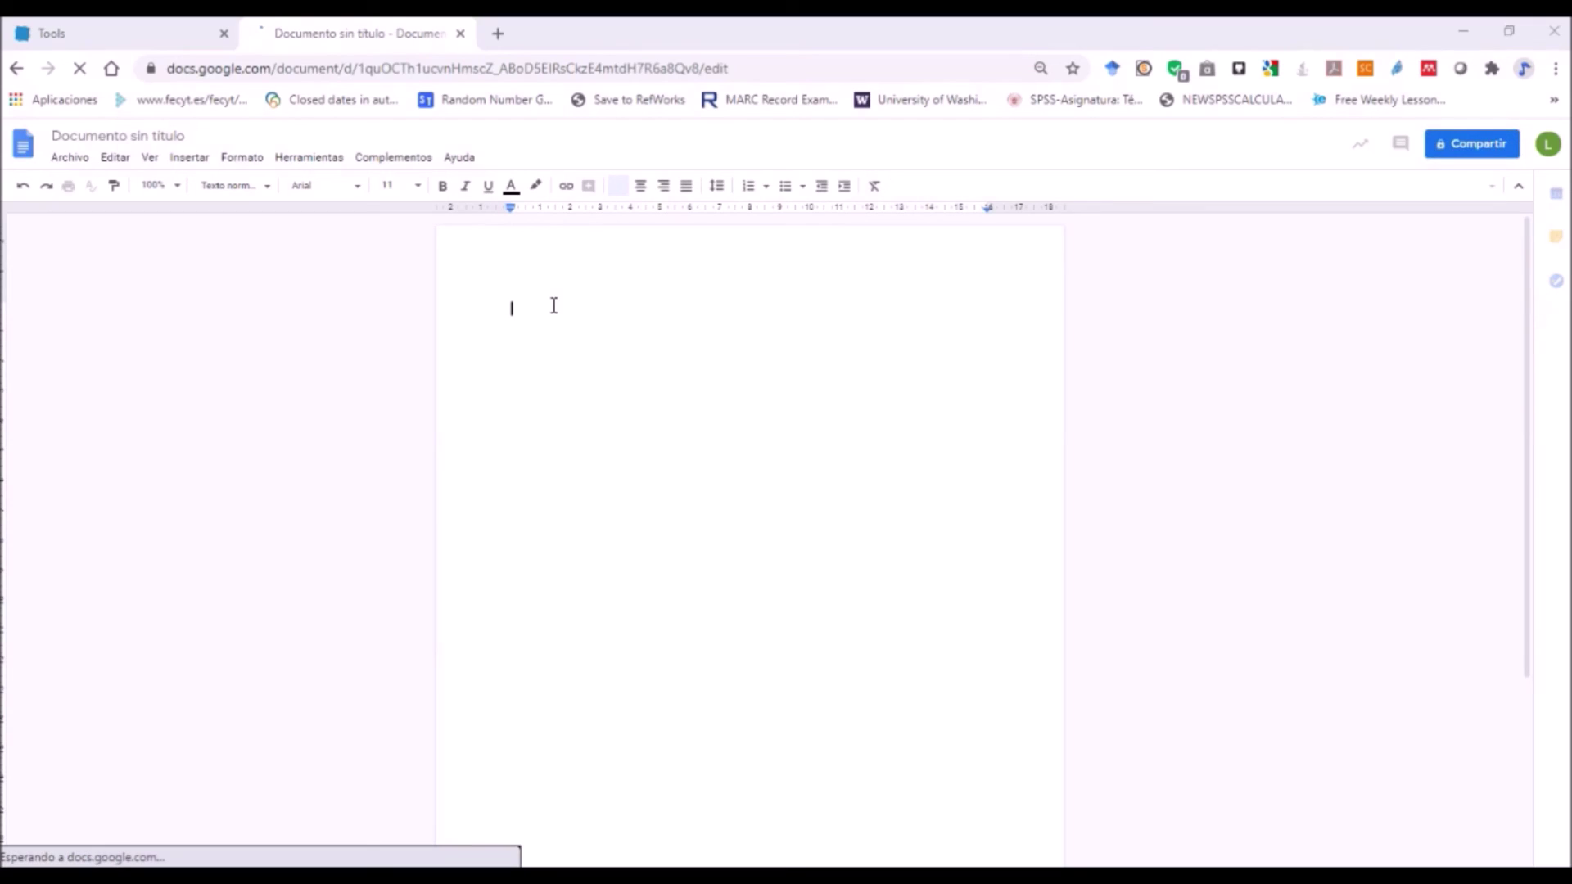
click(118, 43)
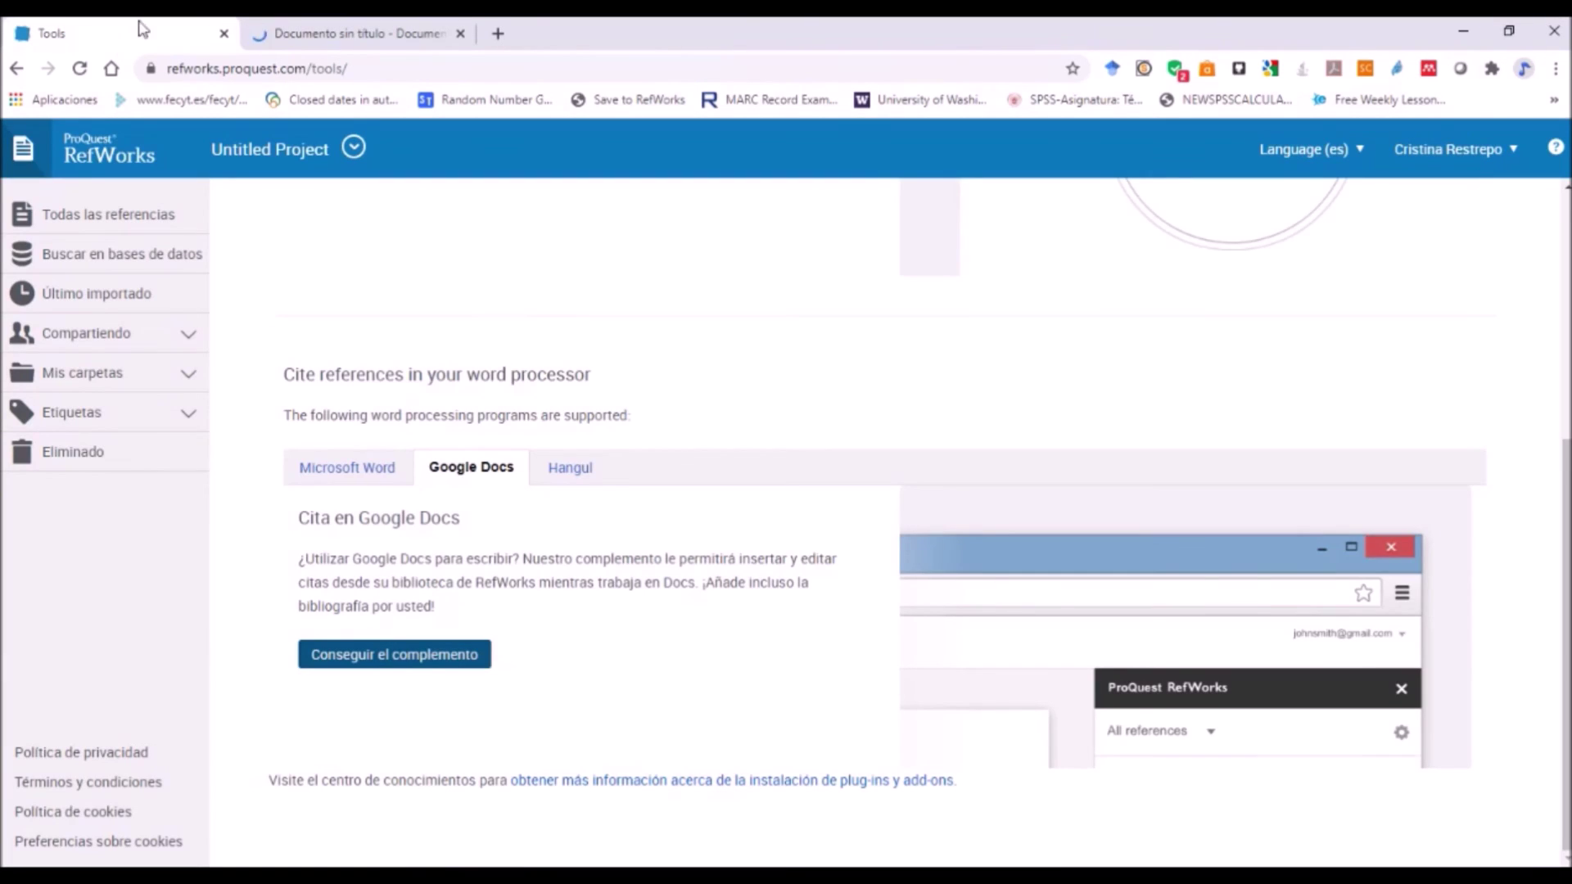
click(224, 36)
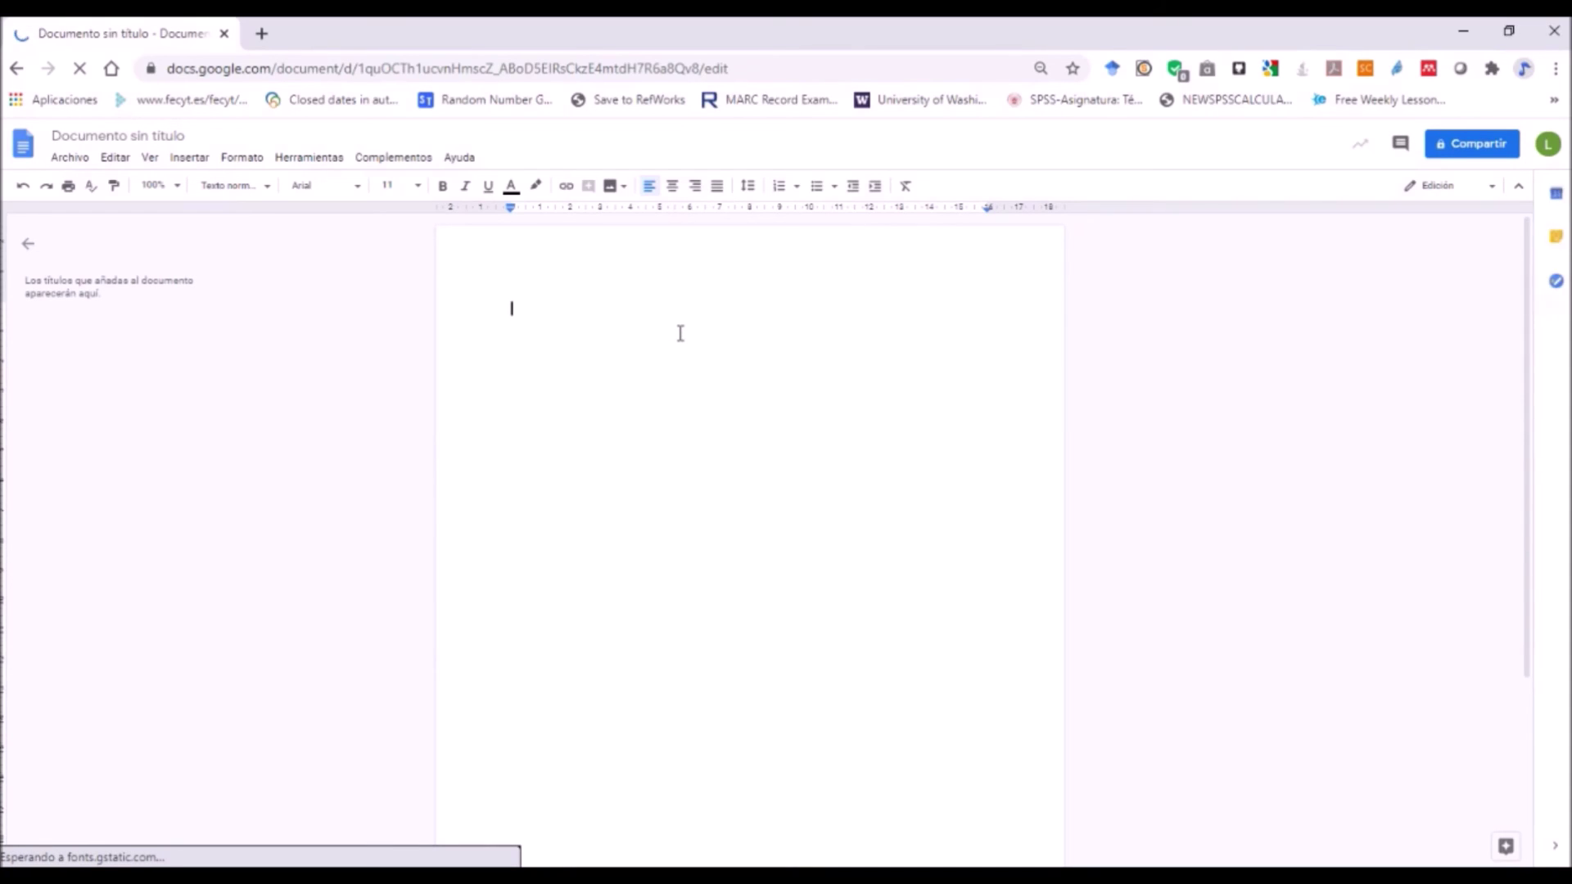
- Write the sample text "Según dñdadmaldmadnadn" in the blank document
text(Se)
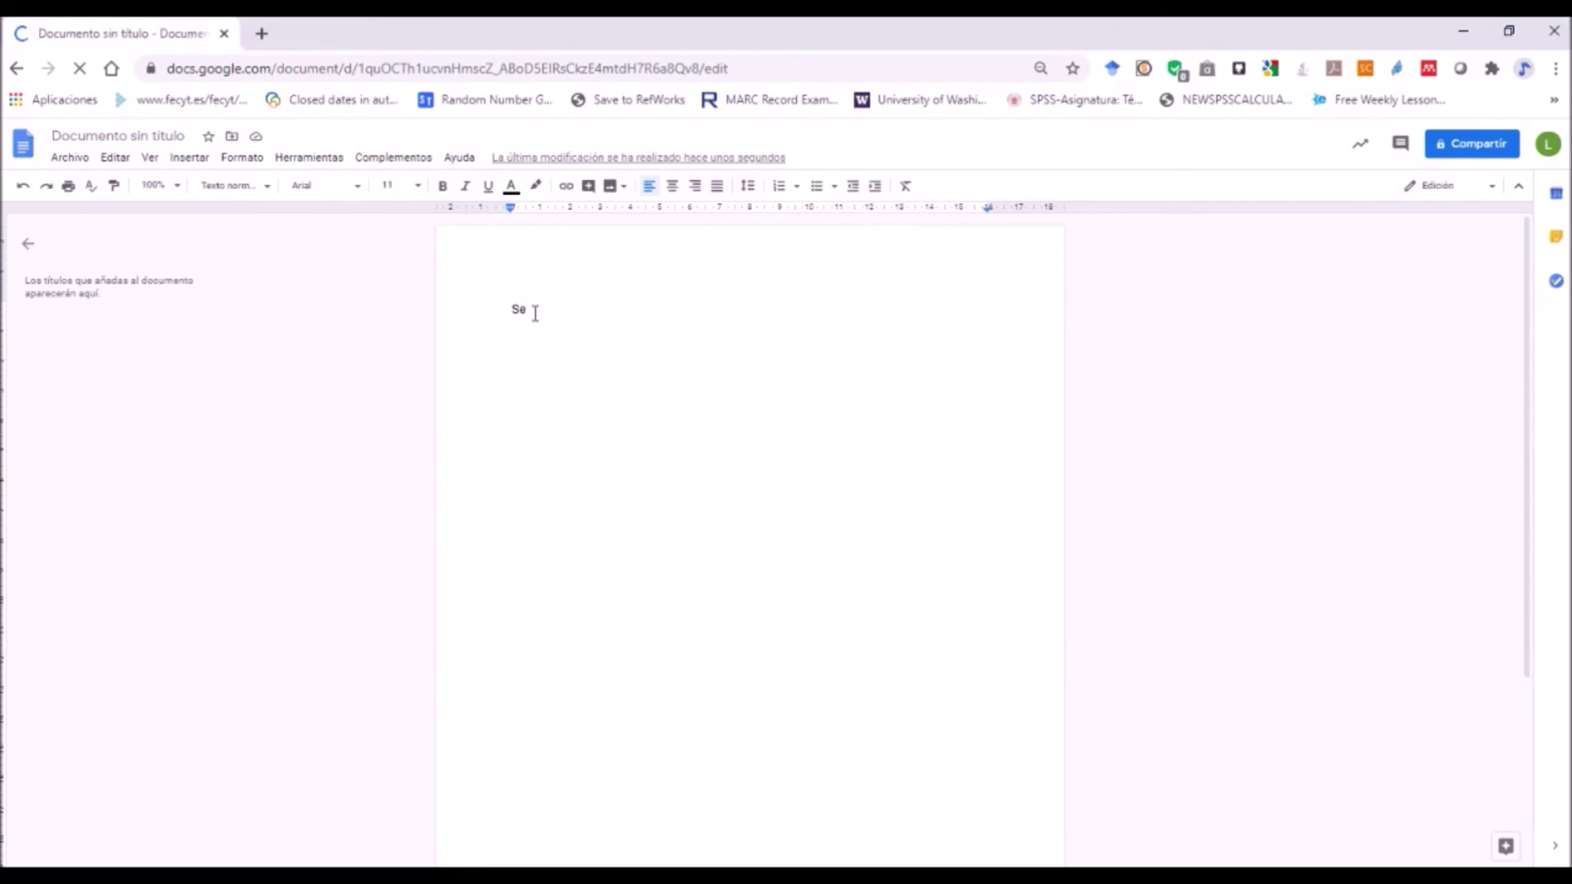
double_click(593, 313)
text(g)
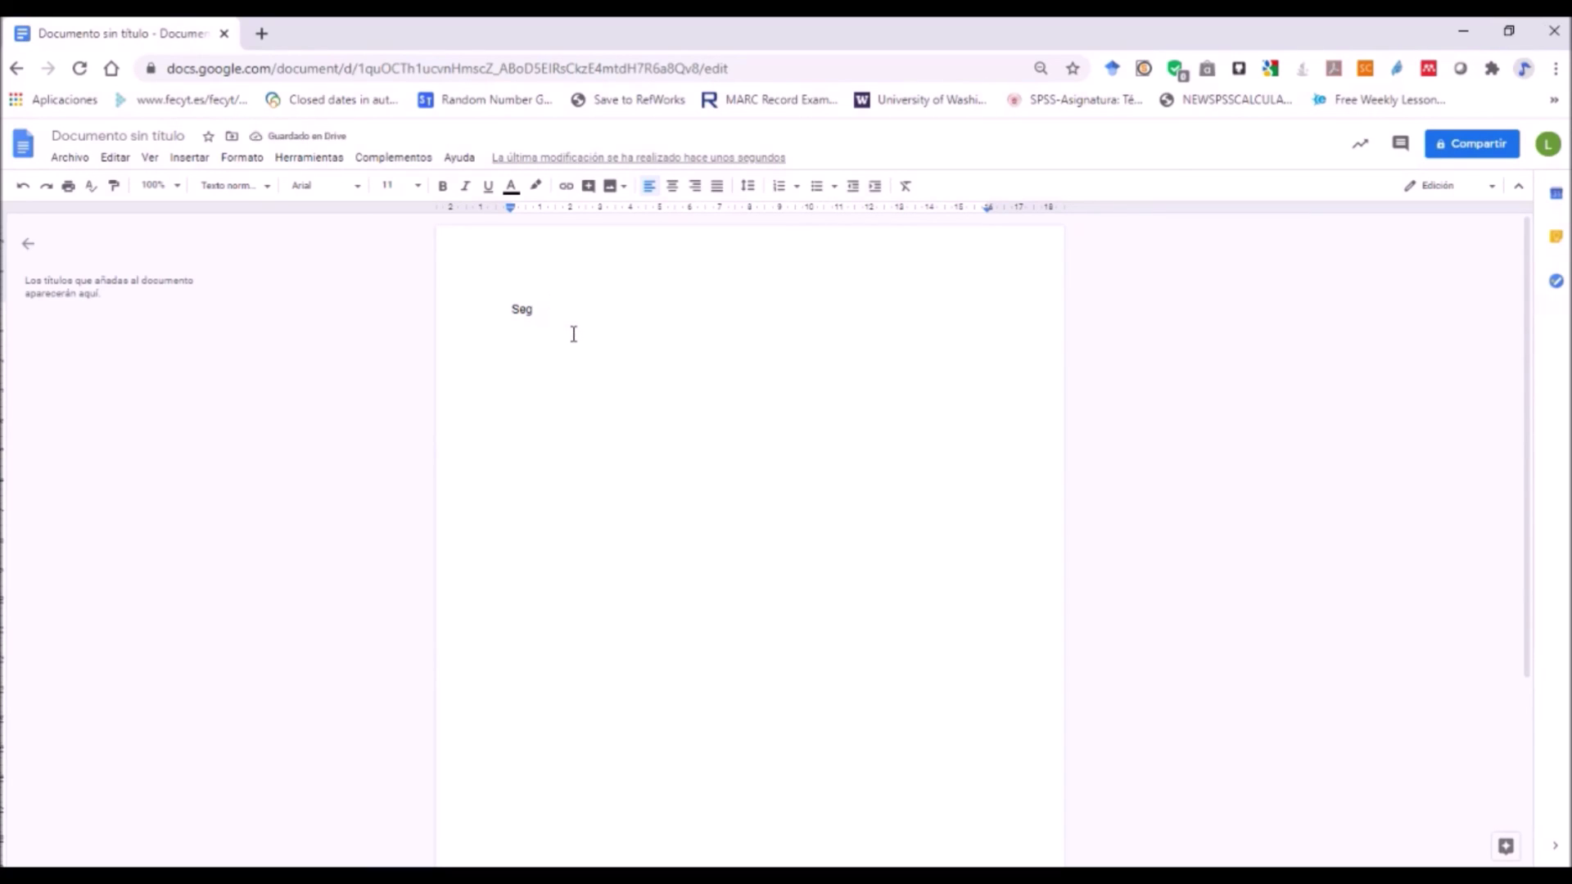
text(ún dñdadmaldmadnadn)
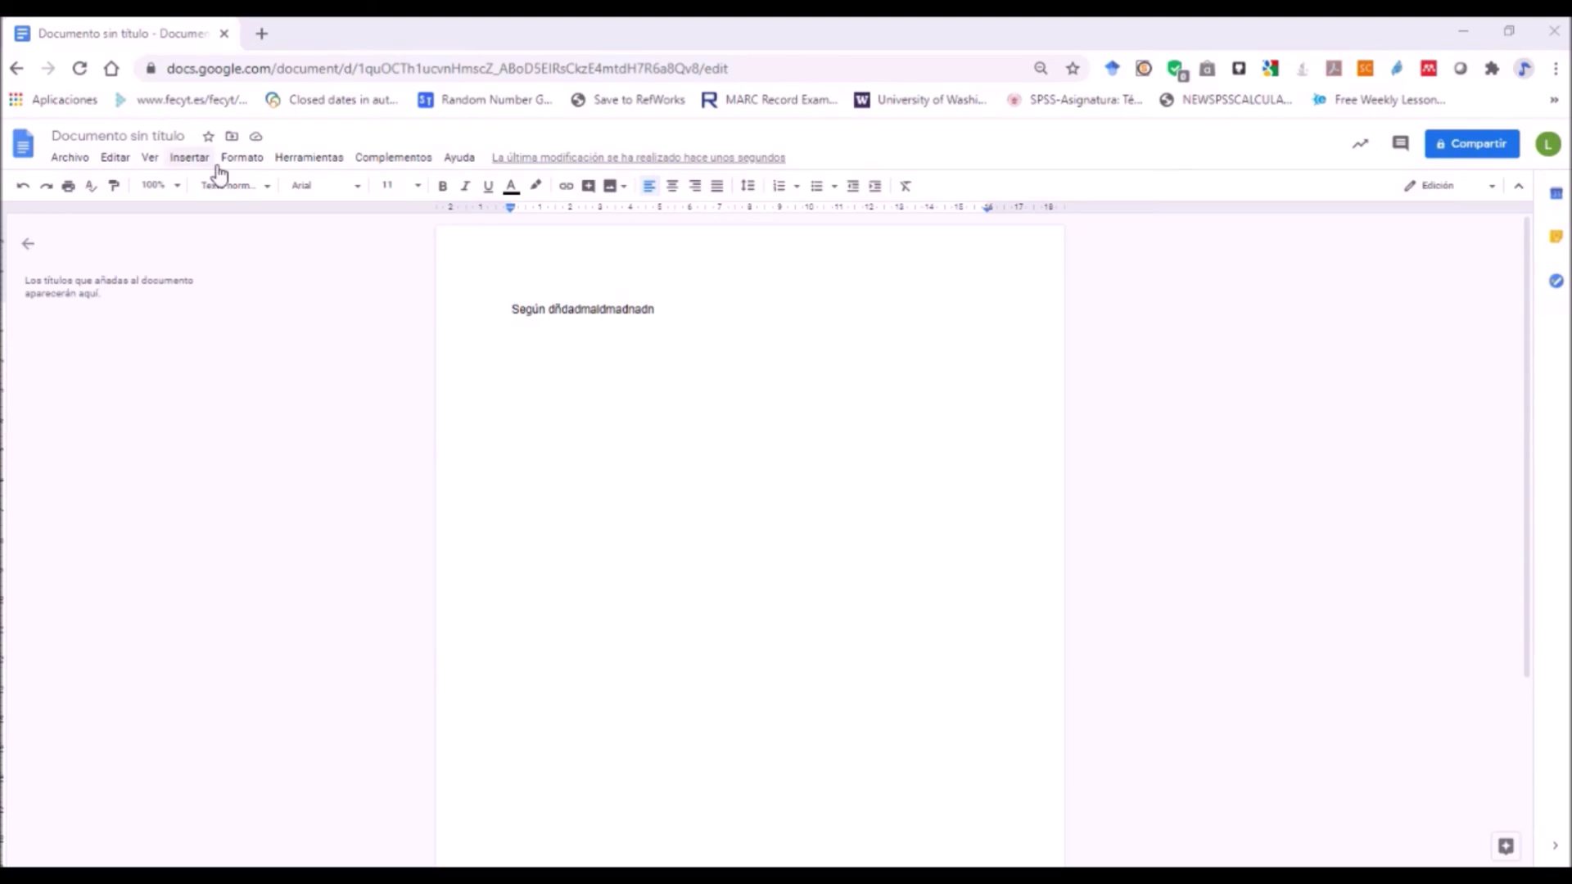
- With ProQuest RefWorks' Manage citations, cite the 2018 LARAZON.CO reference "El sueño de un pequeño con leucemia se cumplió en Montería" after the sample text
click(386, 161)
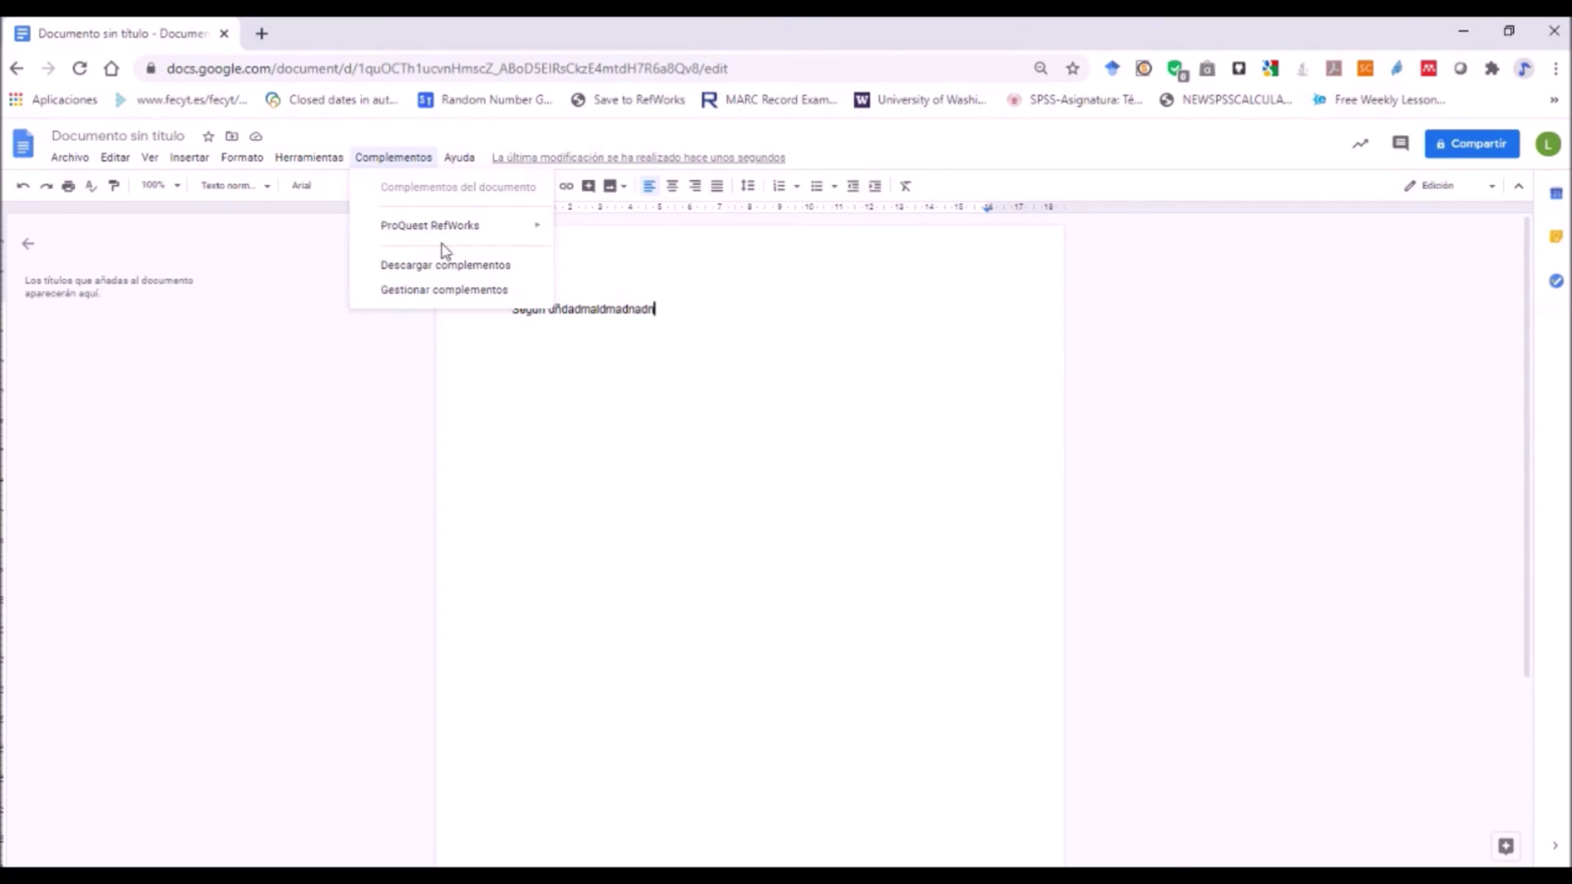
mouse_move(511, 242)
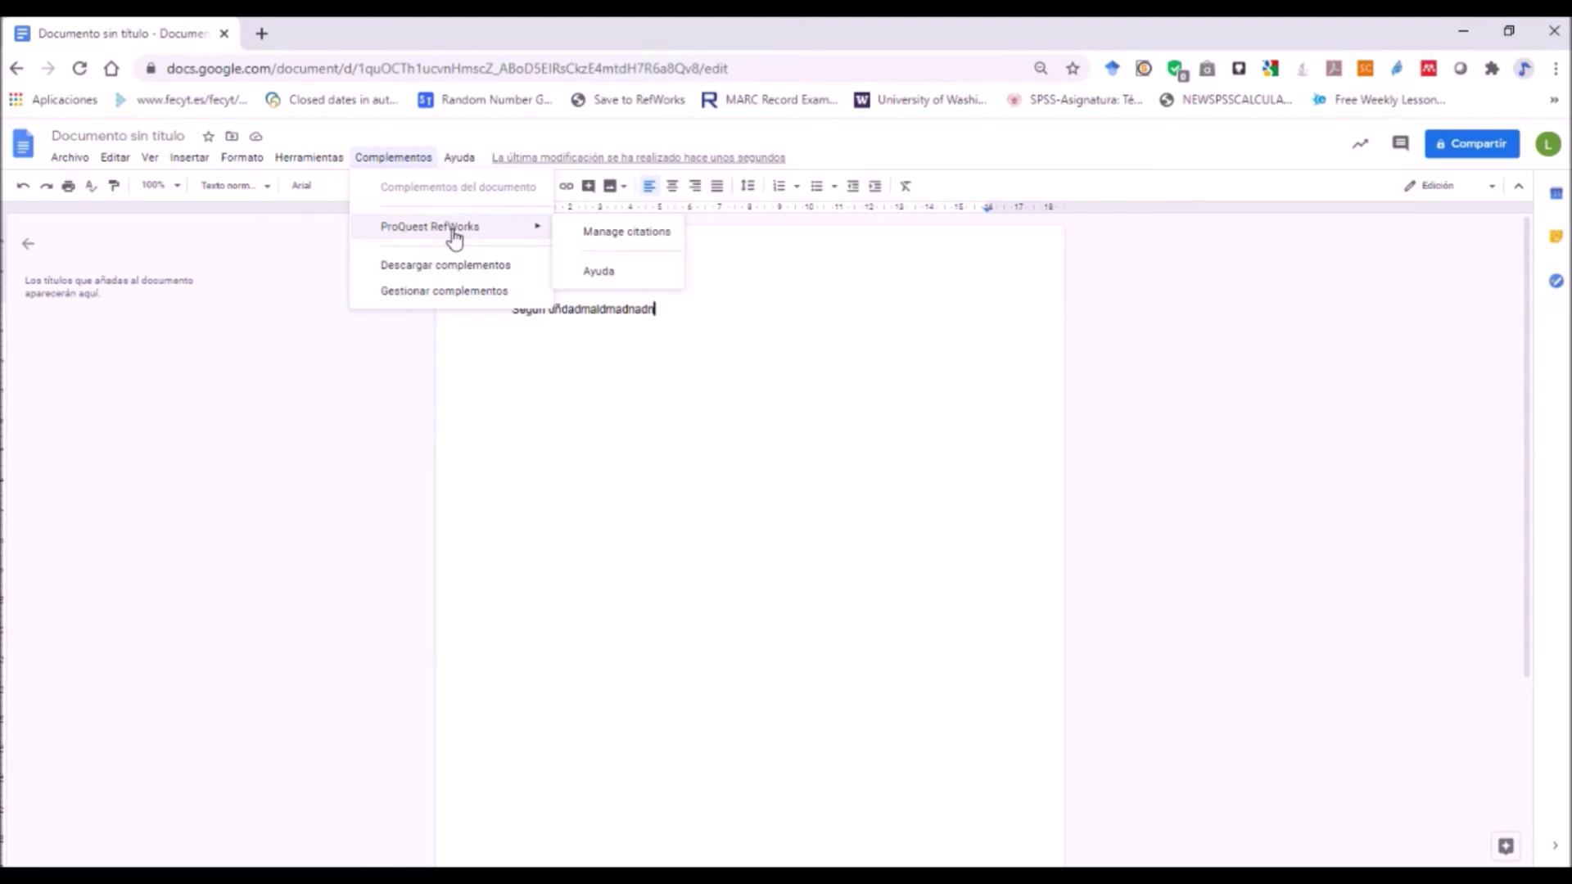
click(616, 236)
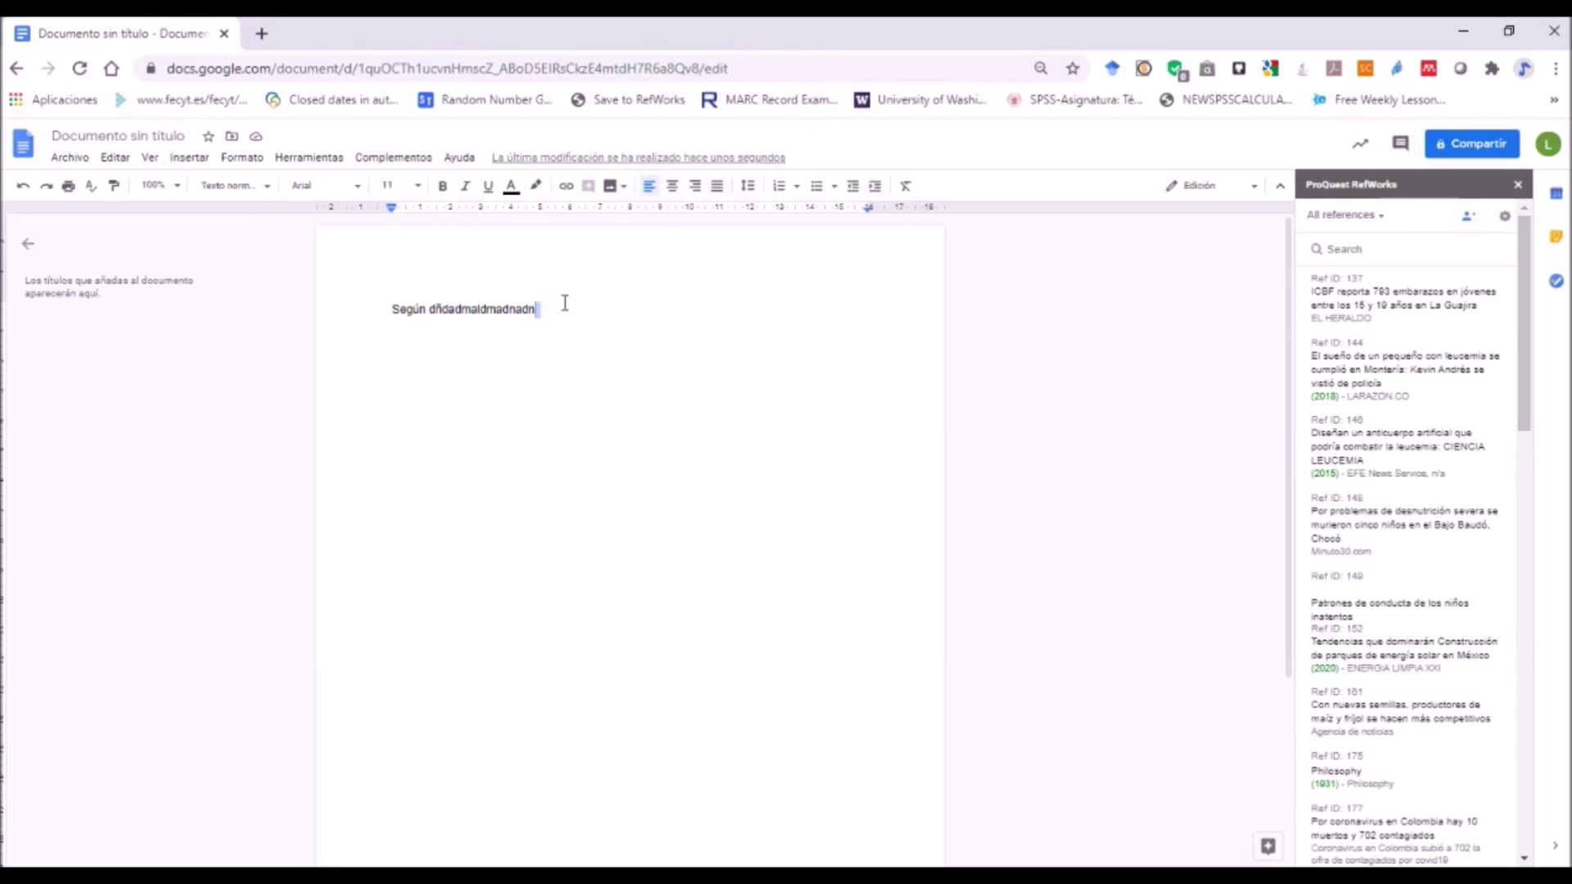
mouse_move(1402, 347)
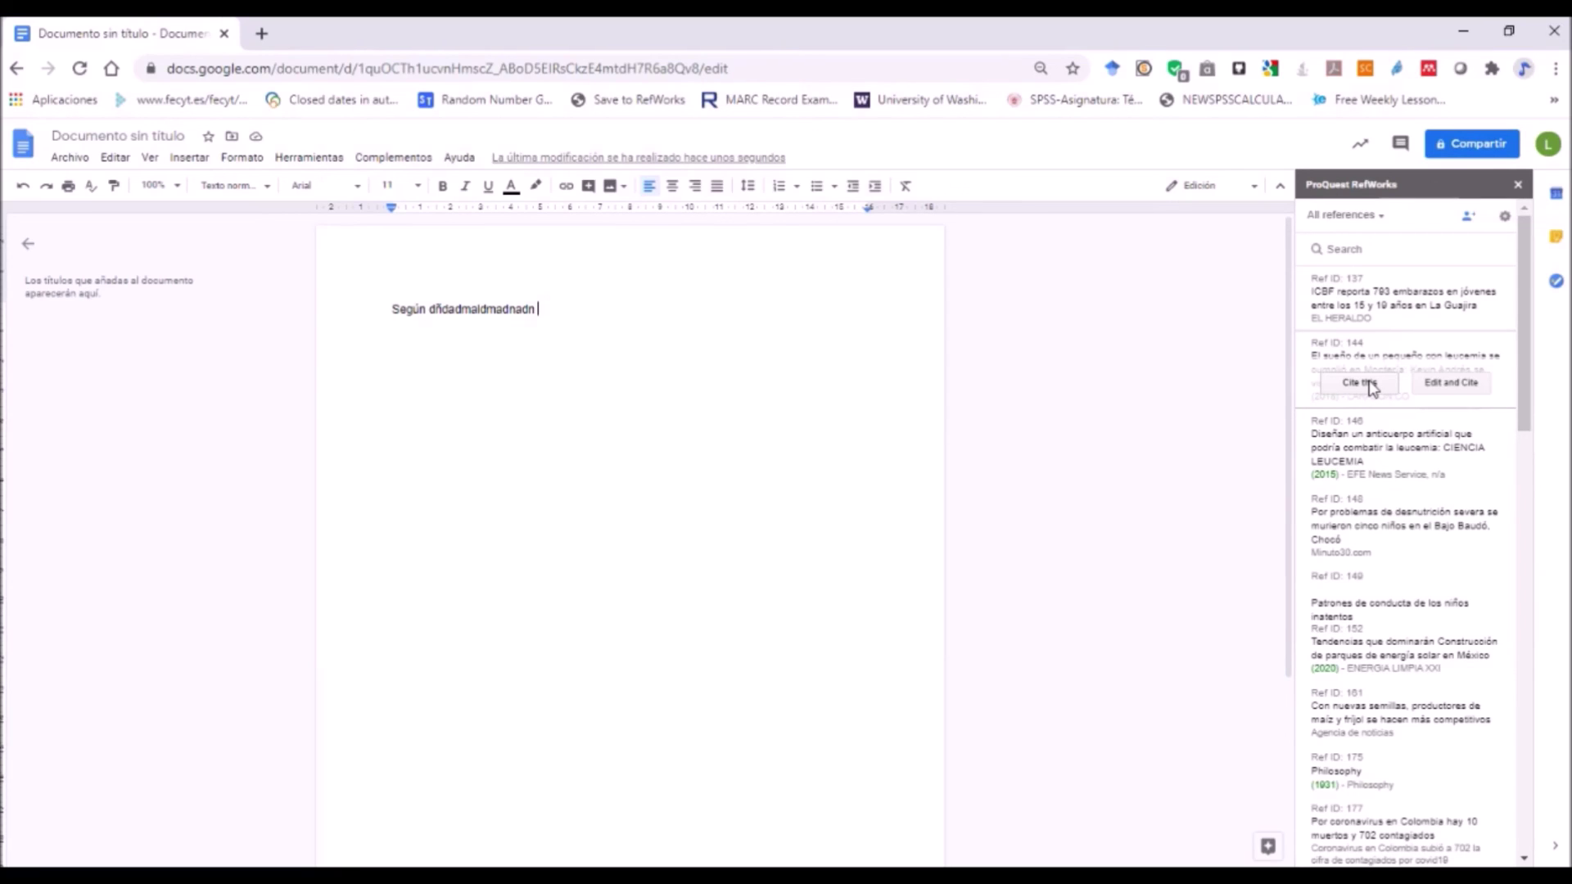
click(1369, 383)
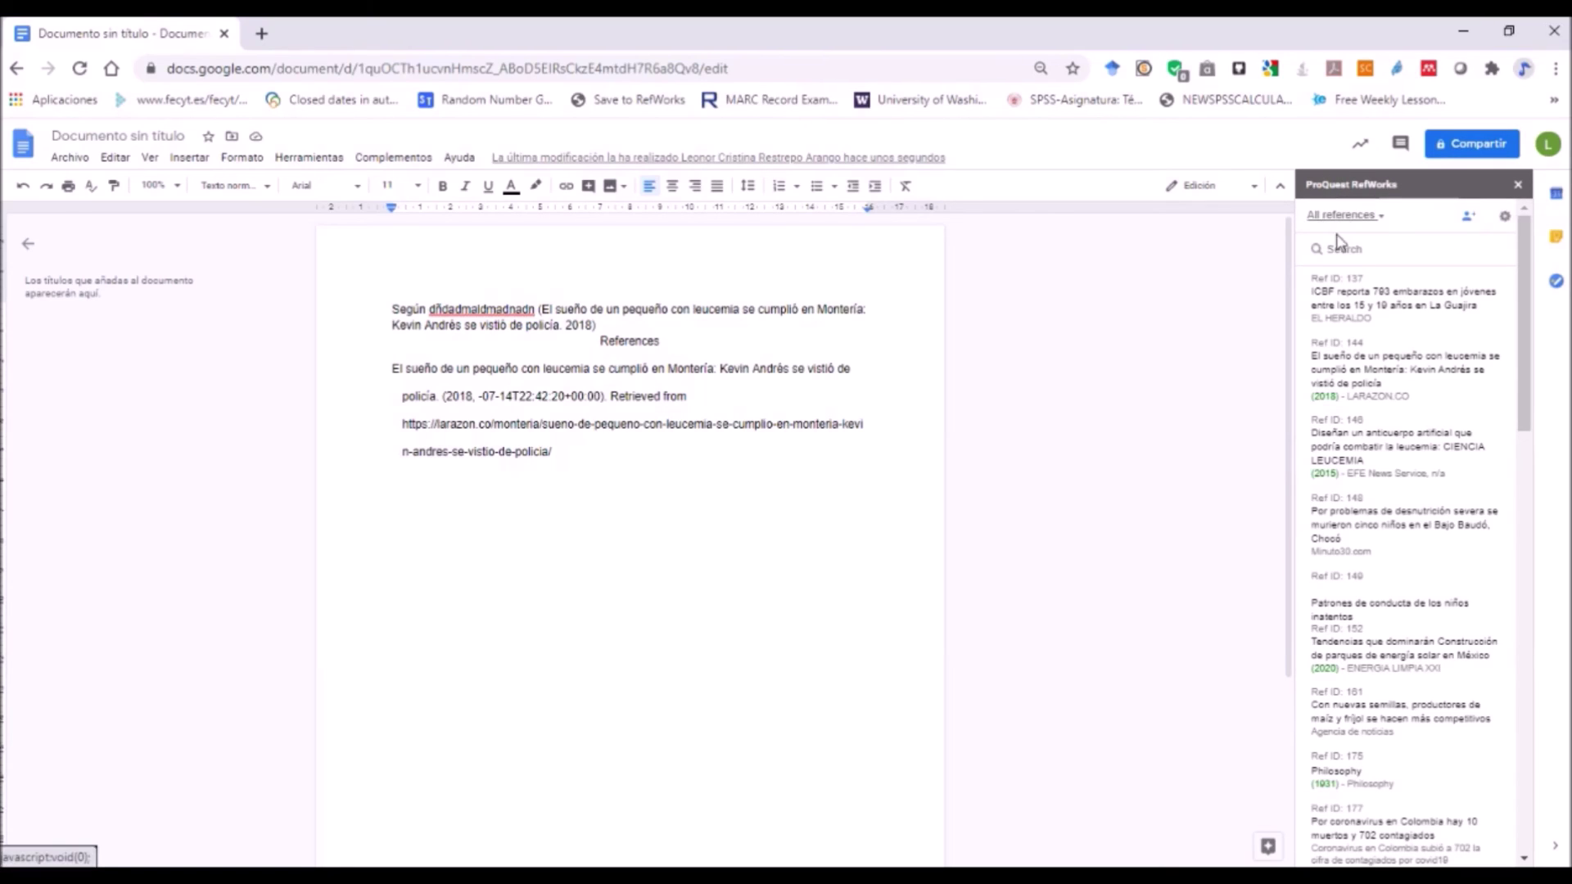
- Try to open the citation style settings of the RefWorks add-on
click(1504, 218)
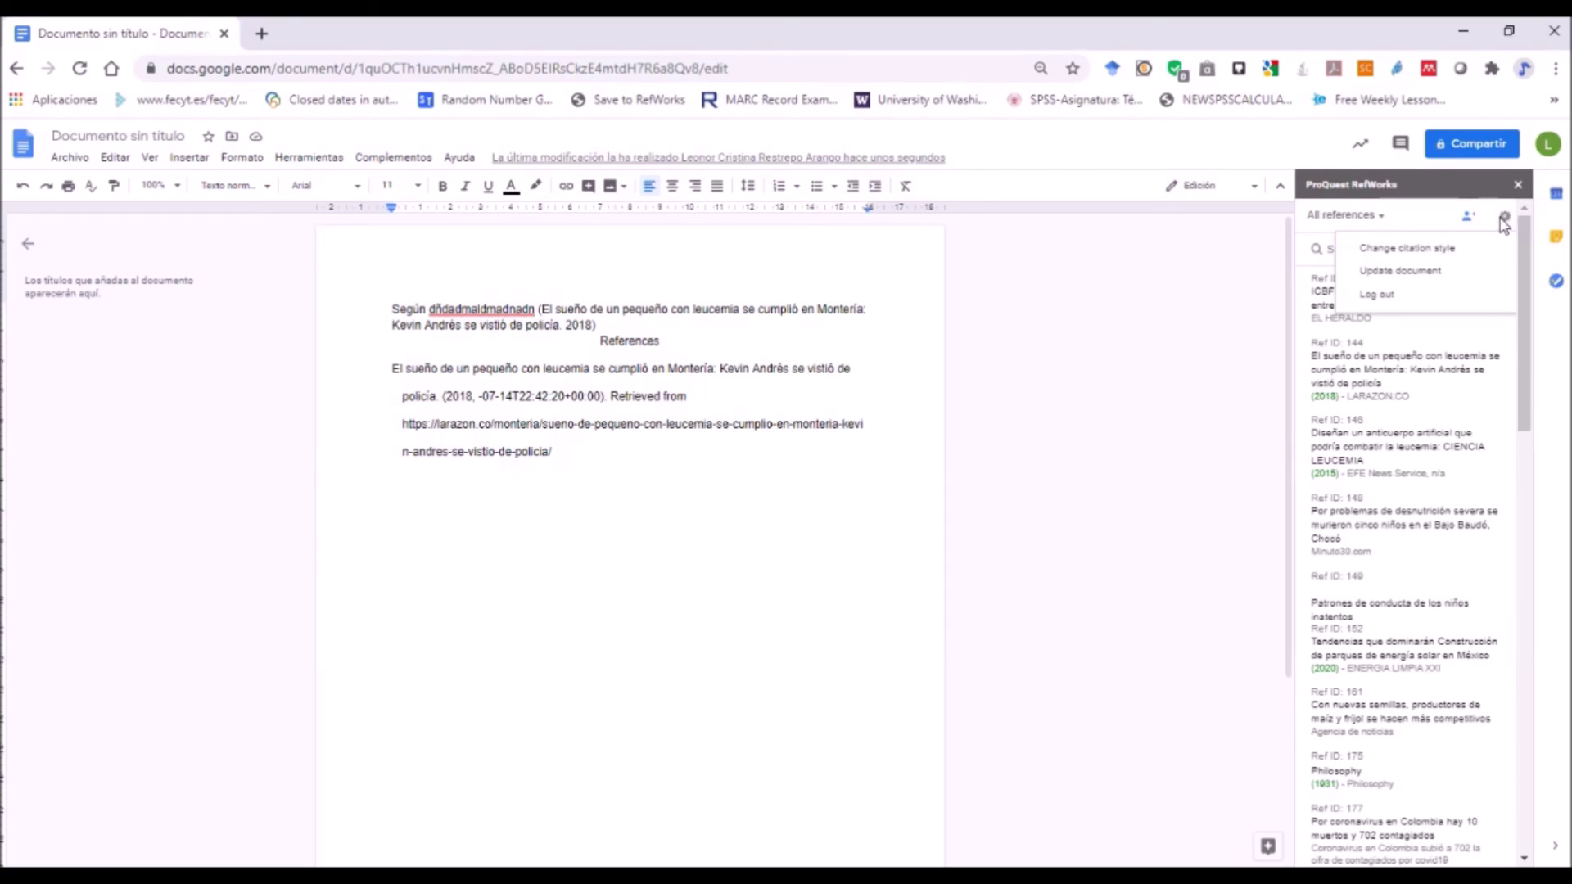
click(1415, 231)
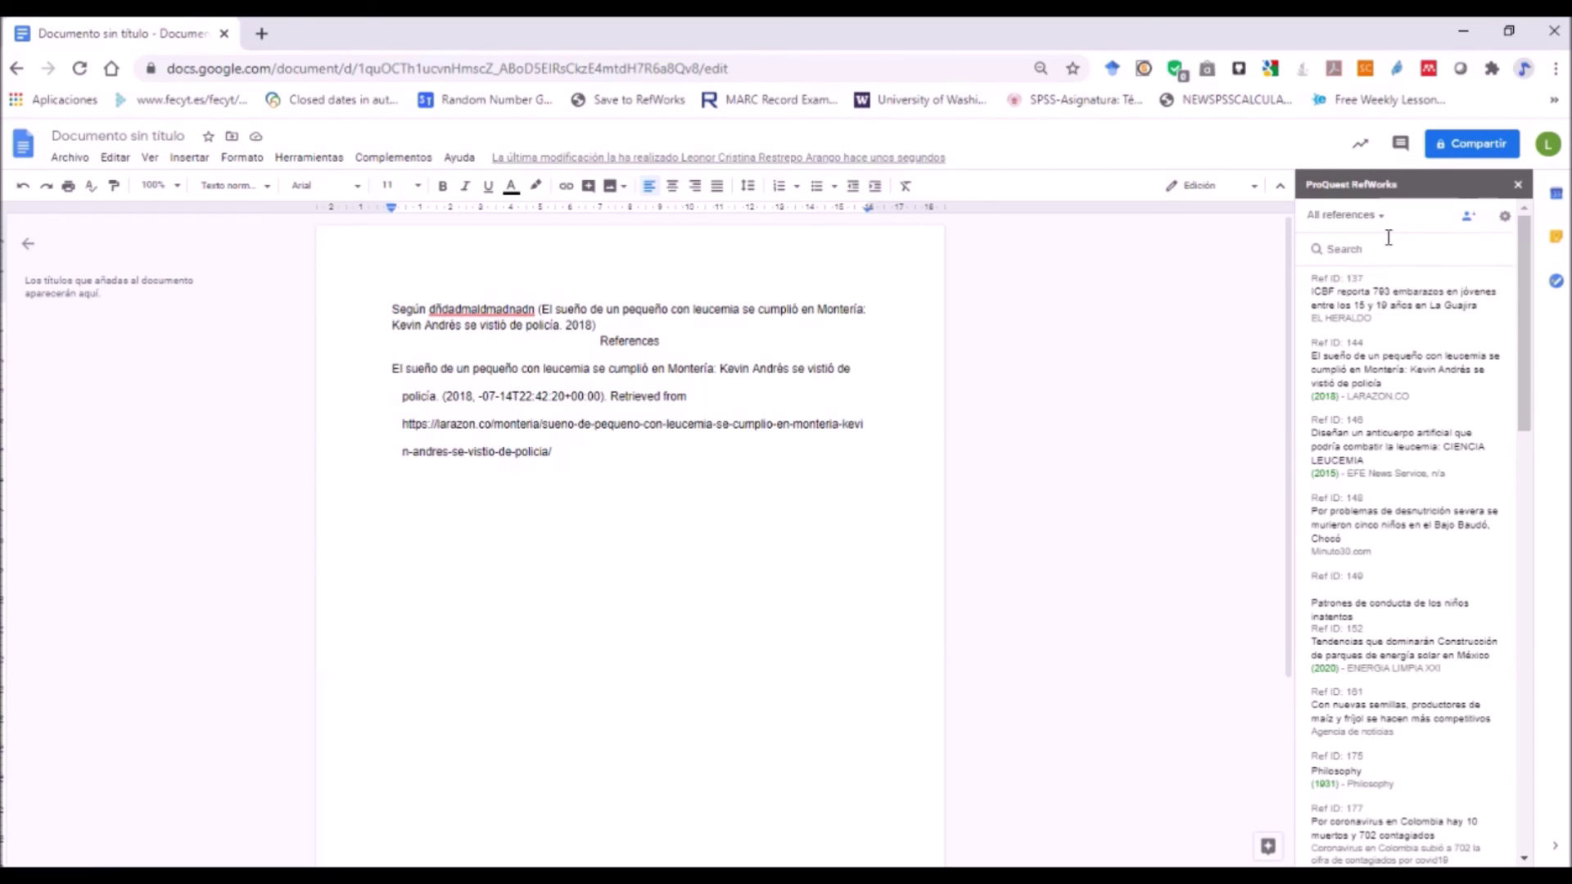
click(1505, 218)
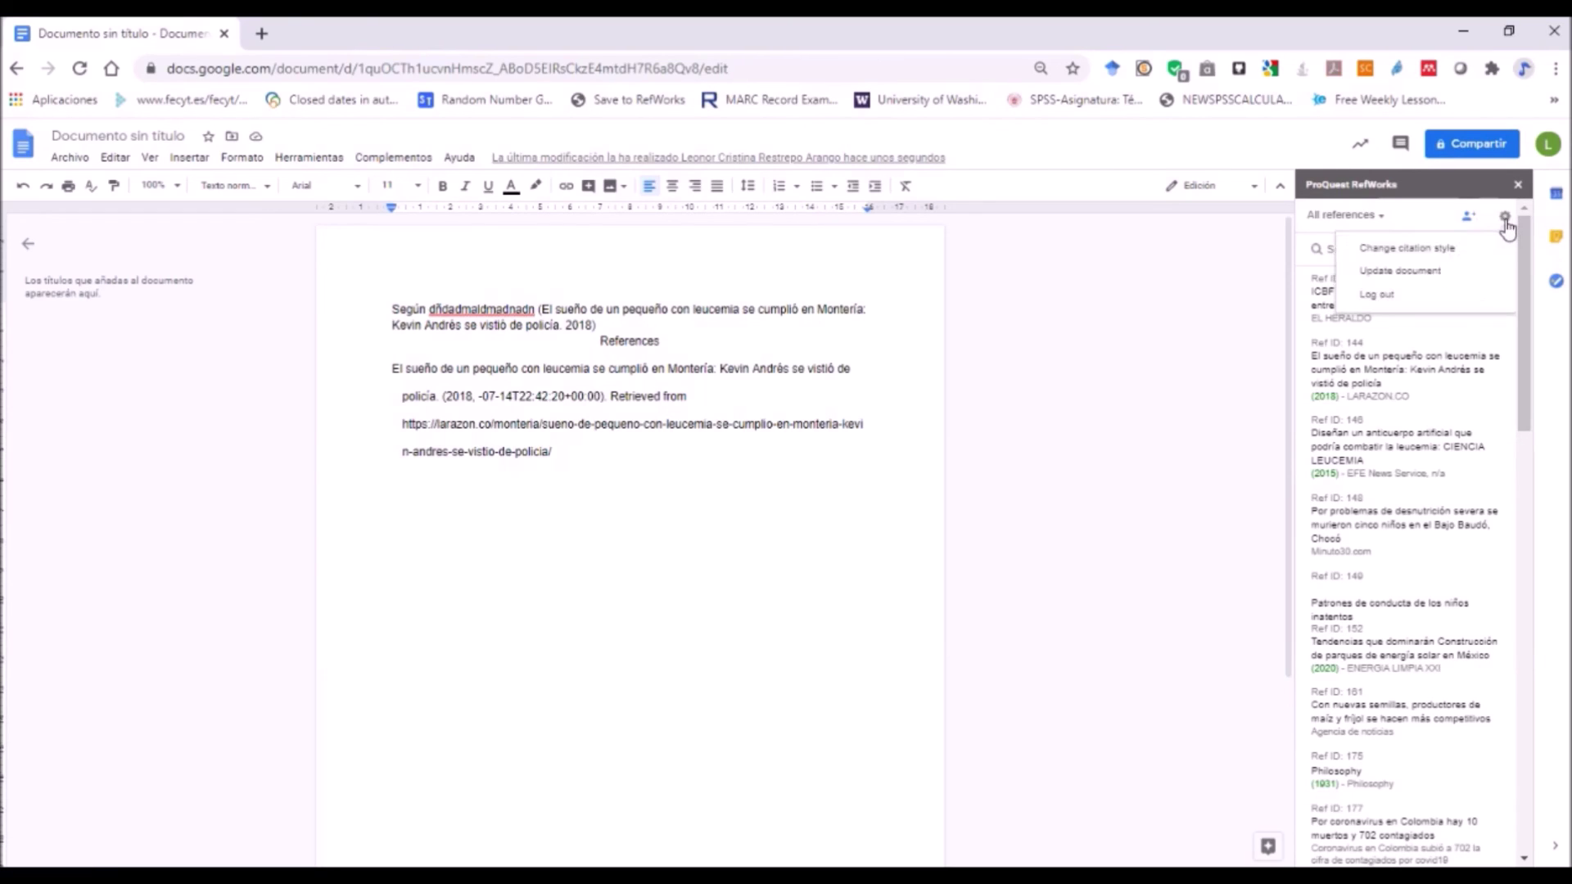
click(1382, 249)
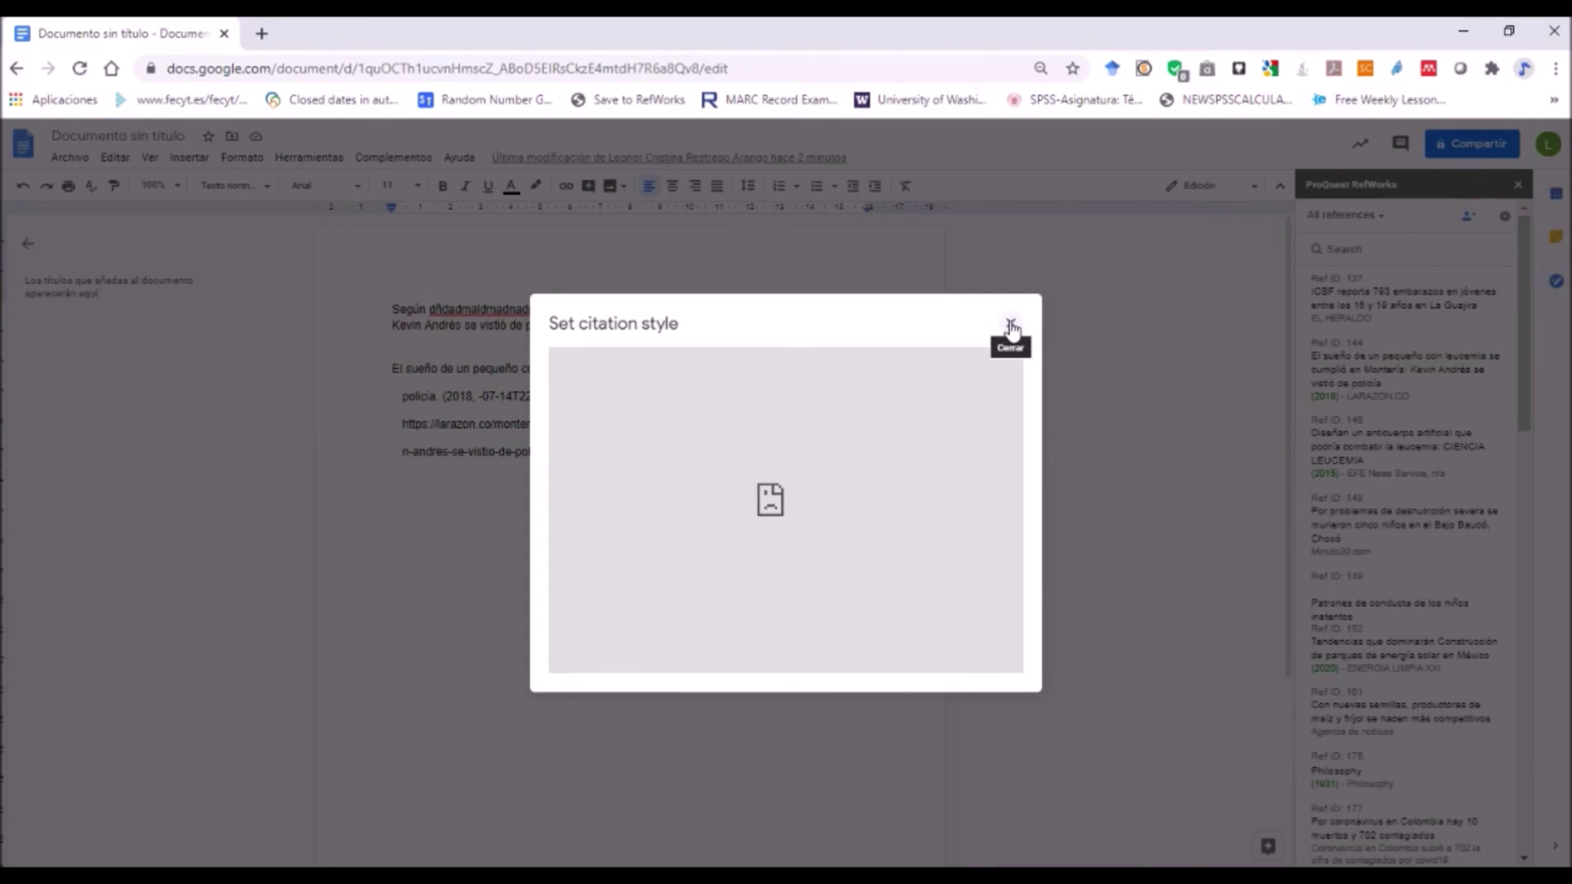
click(1011, 326)
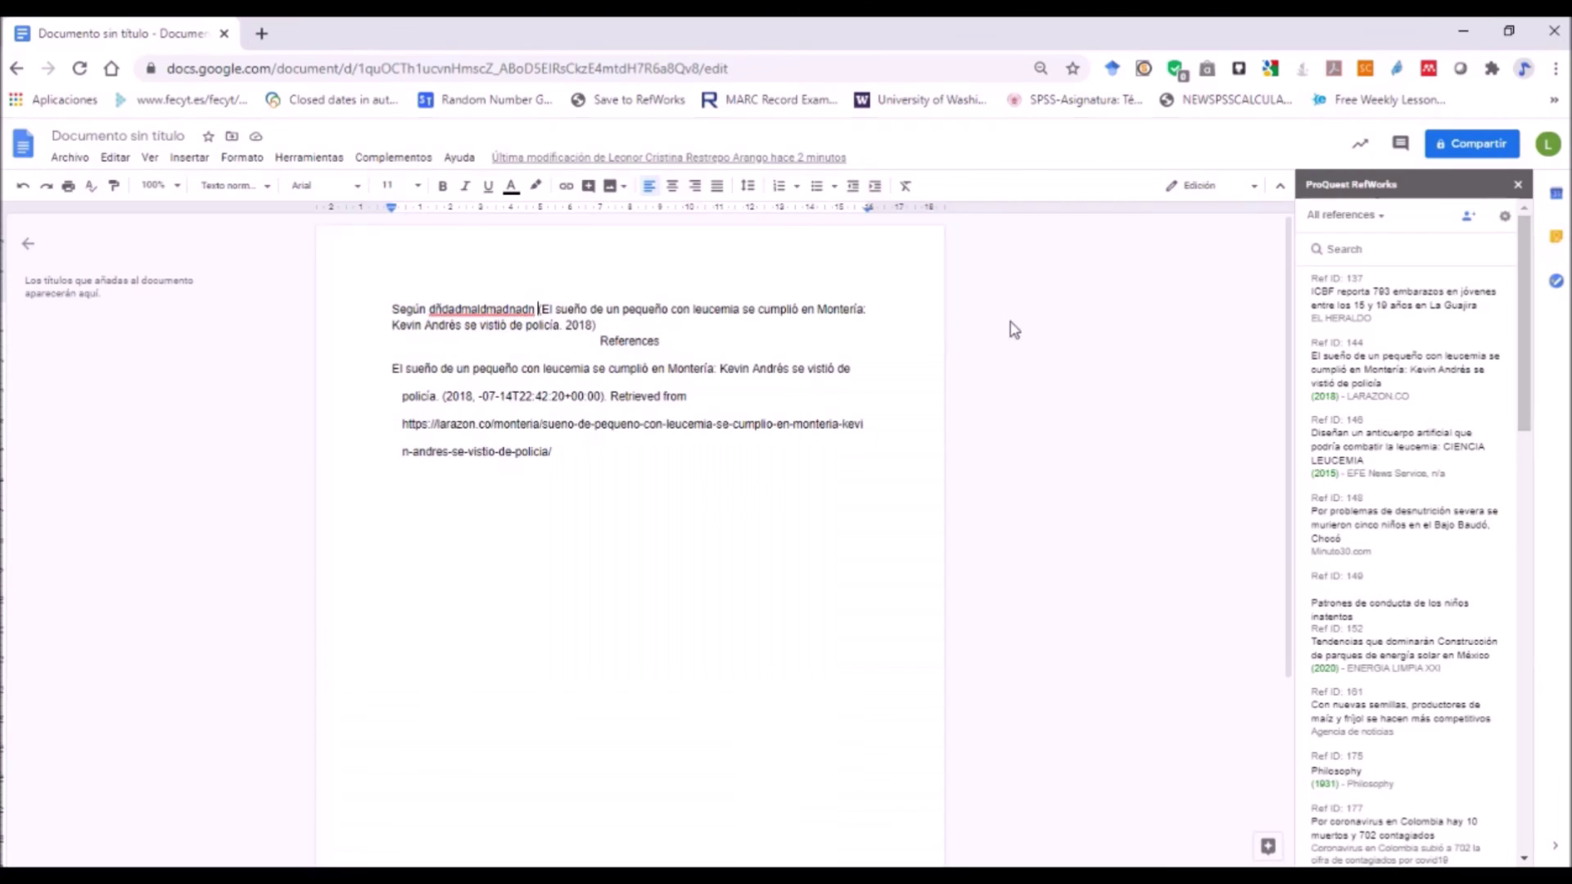
- Change the document's RefWorks citation style to ICONTEC Normas 2019 and update the citation and bibliography
click(1505, 216)
click(1429, 249)
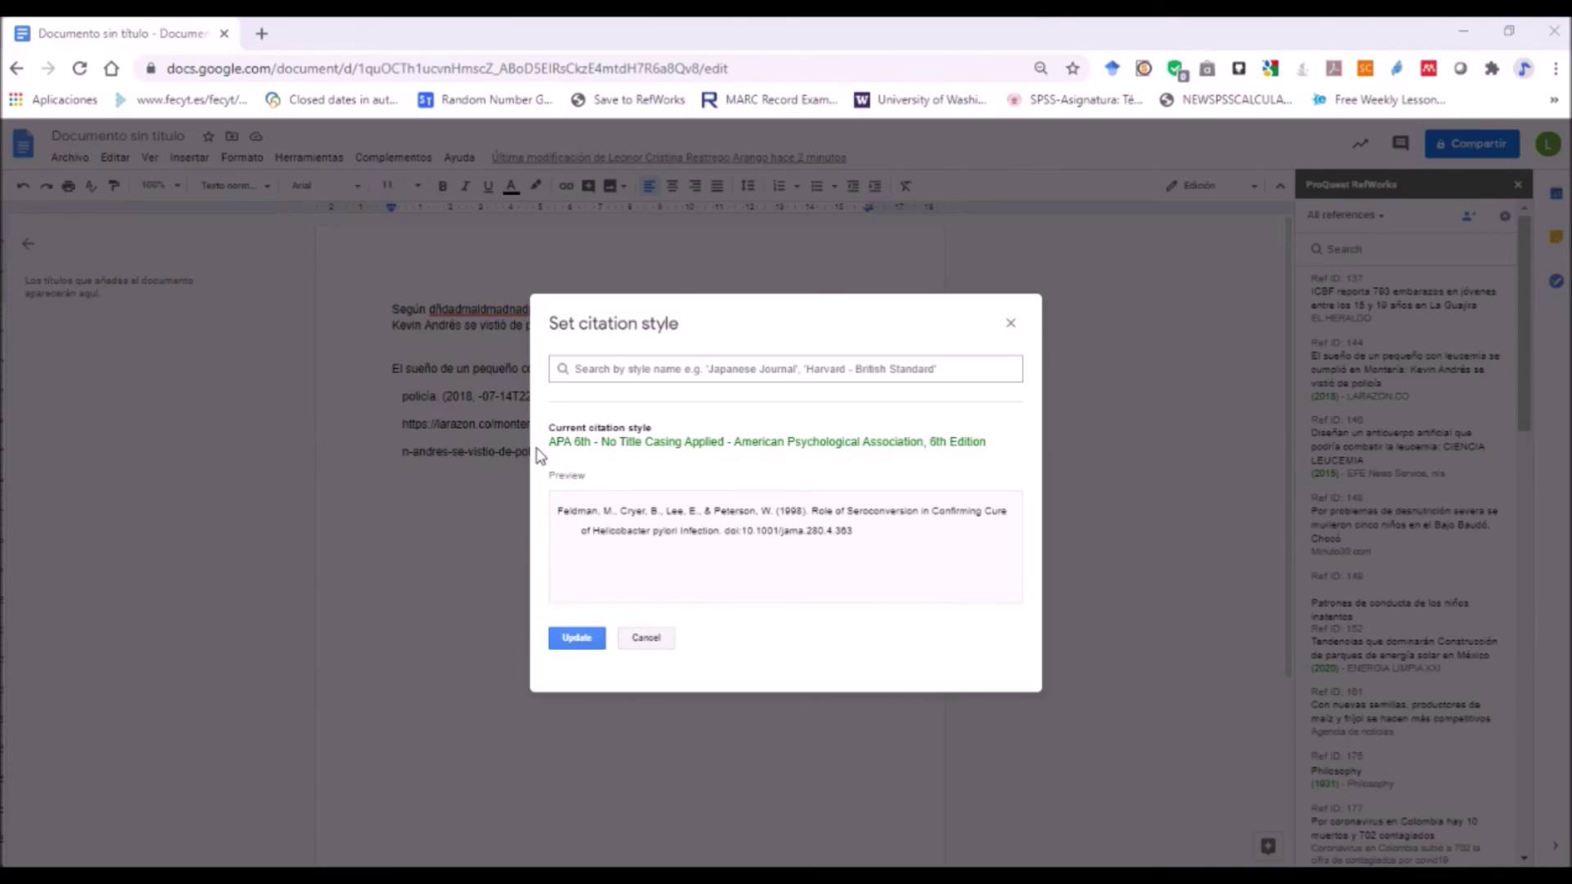
click(920, 370)
click(918, 368)
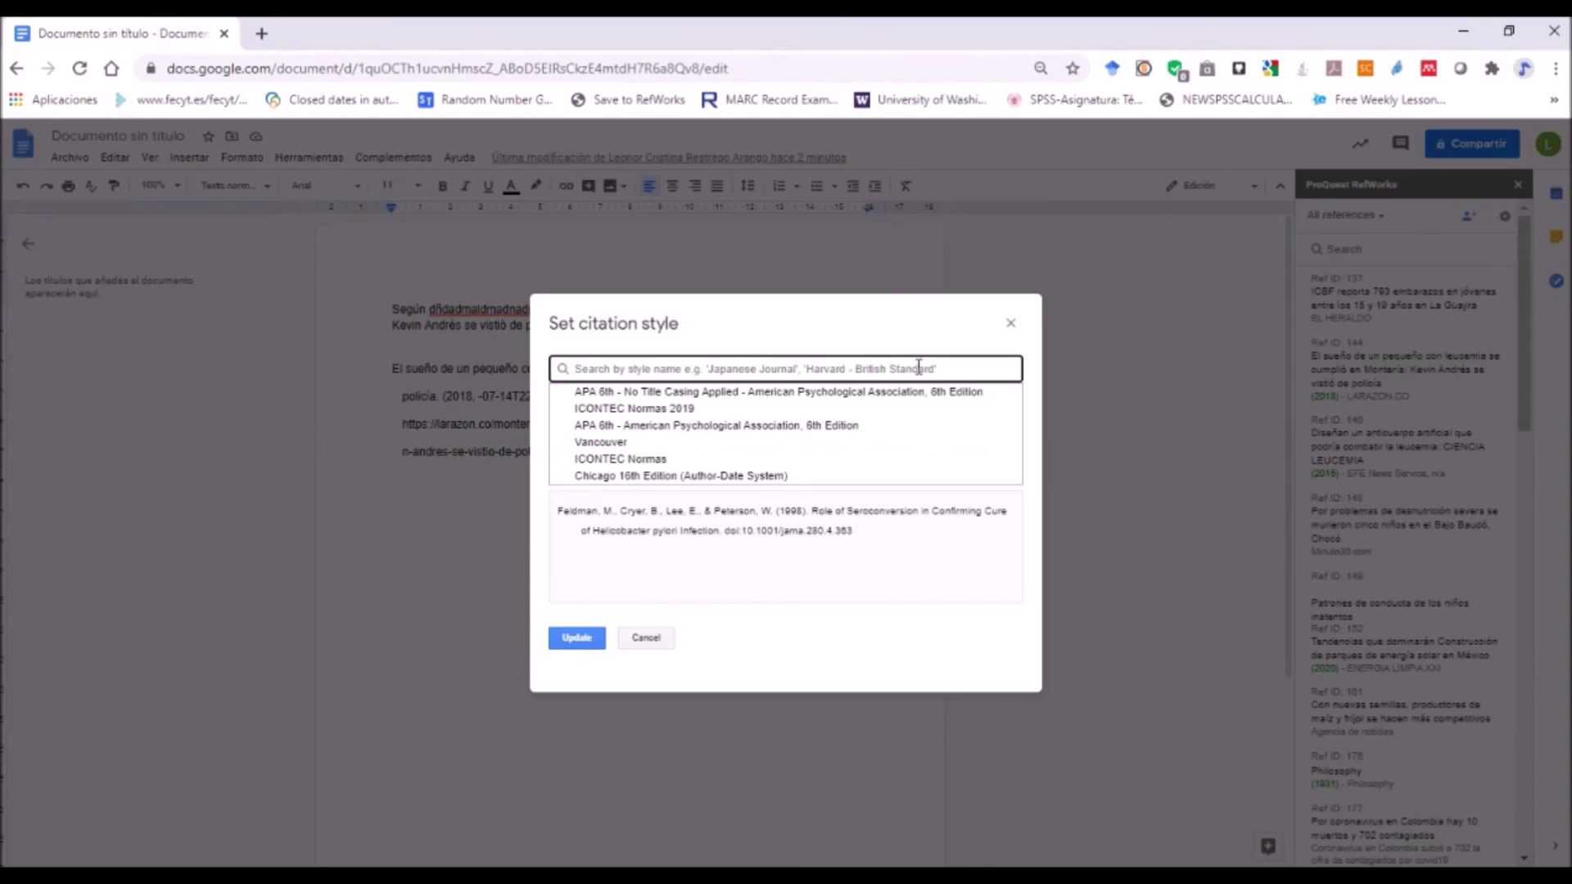
click(652, 414)
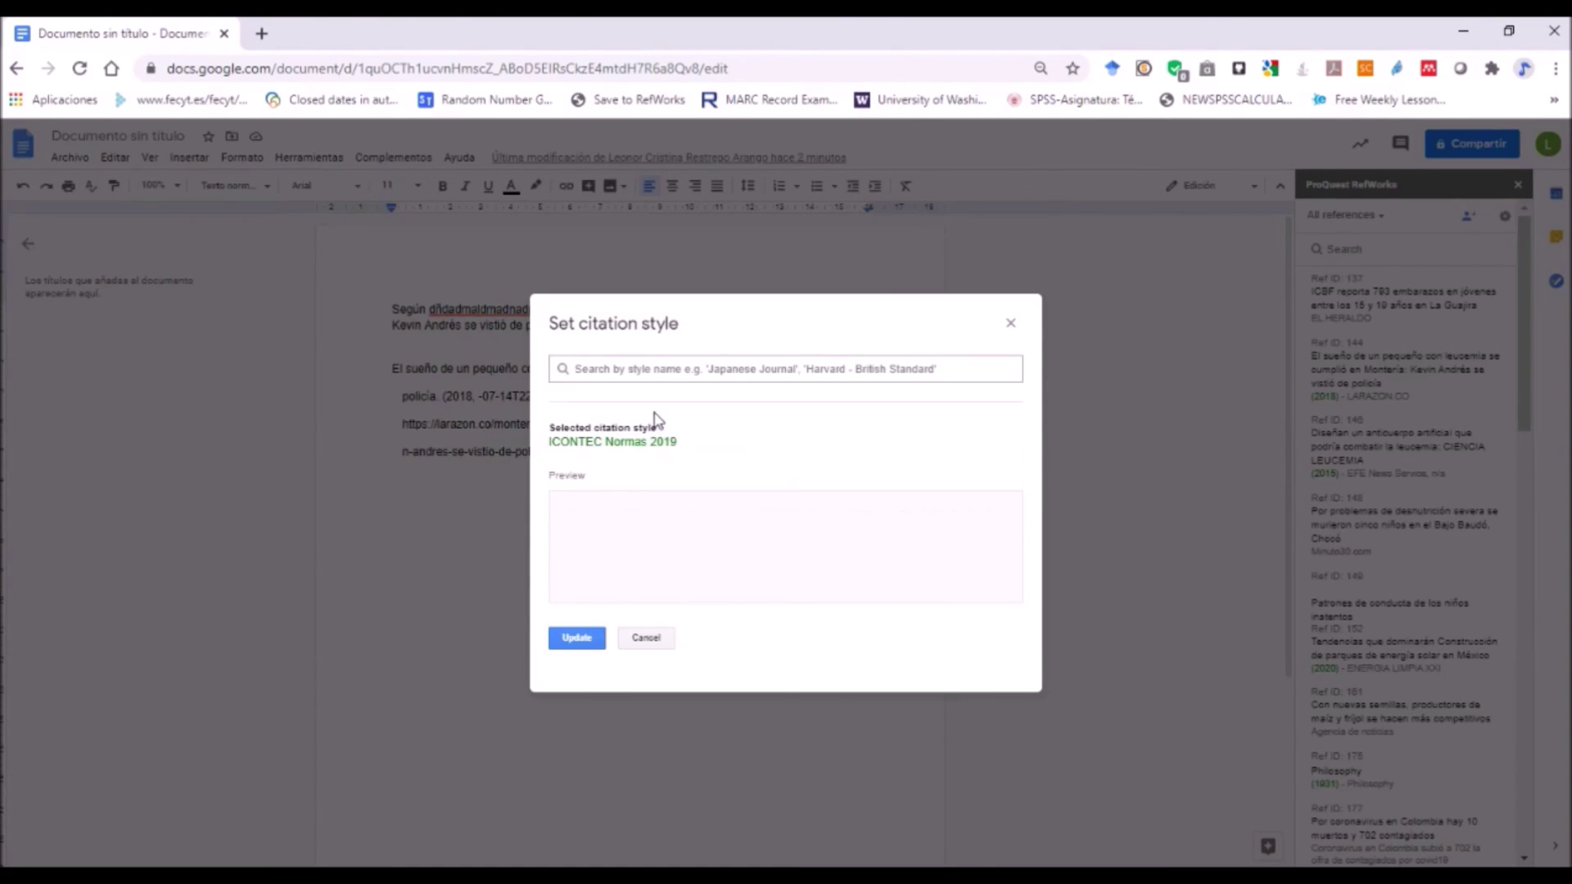
click(578, 649)
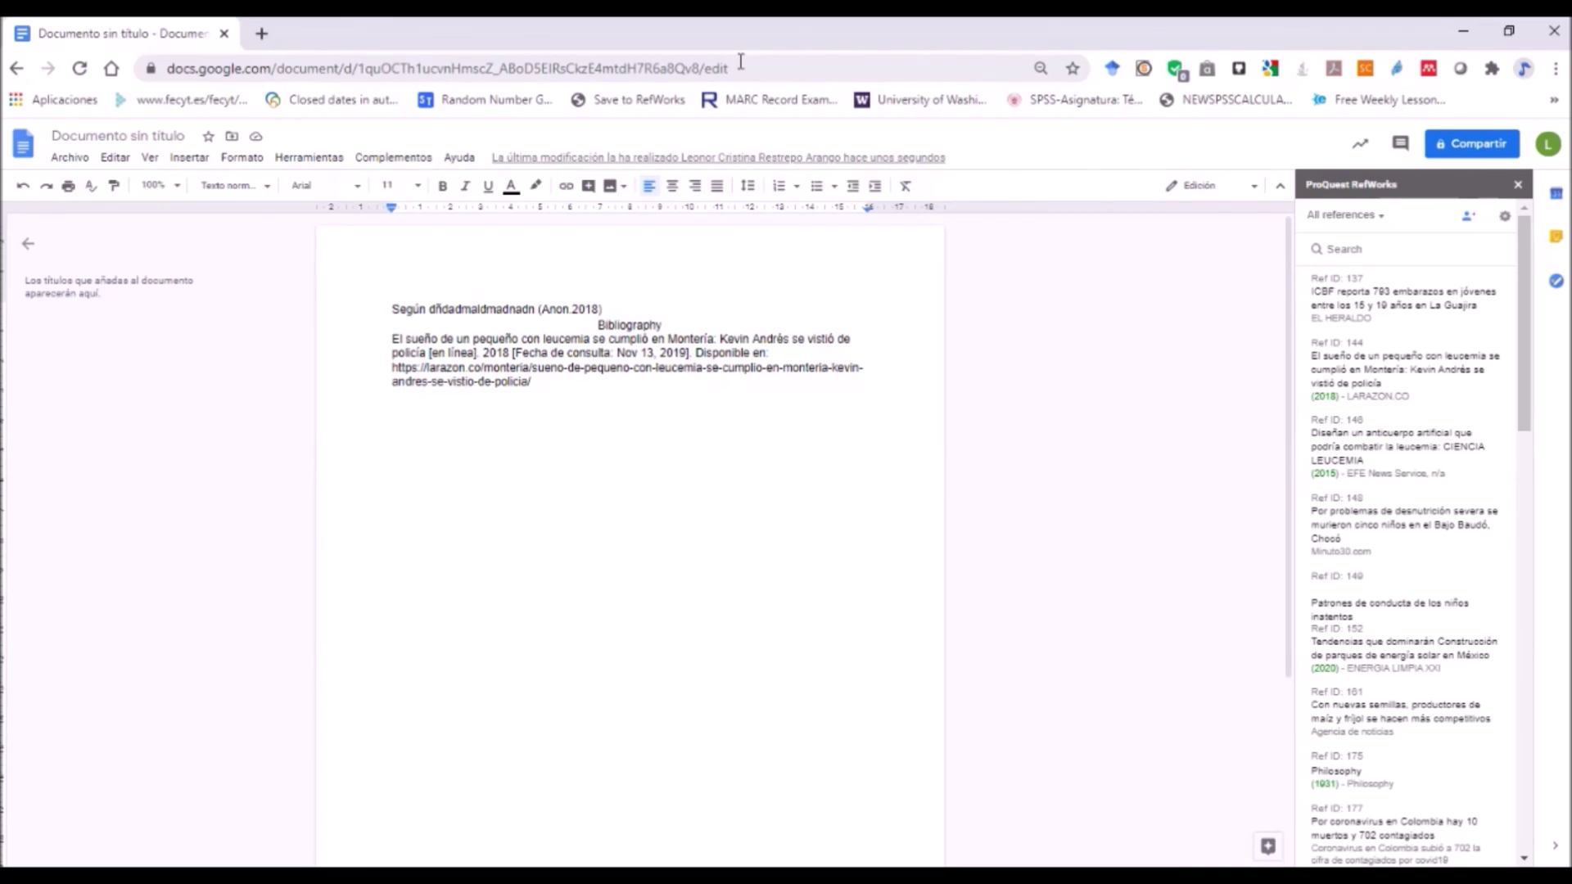
- Search Google for "mendeley" and open the Mendeley website from the results
click(830, 68)
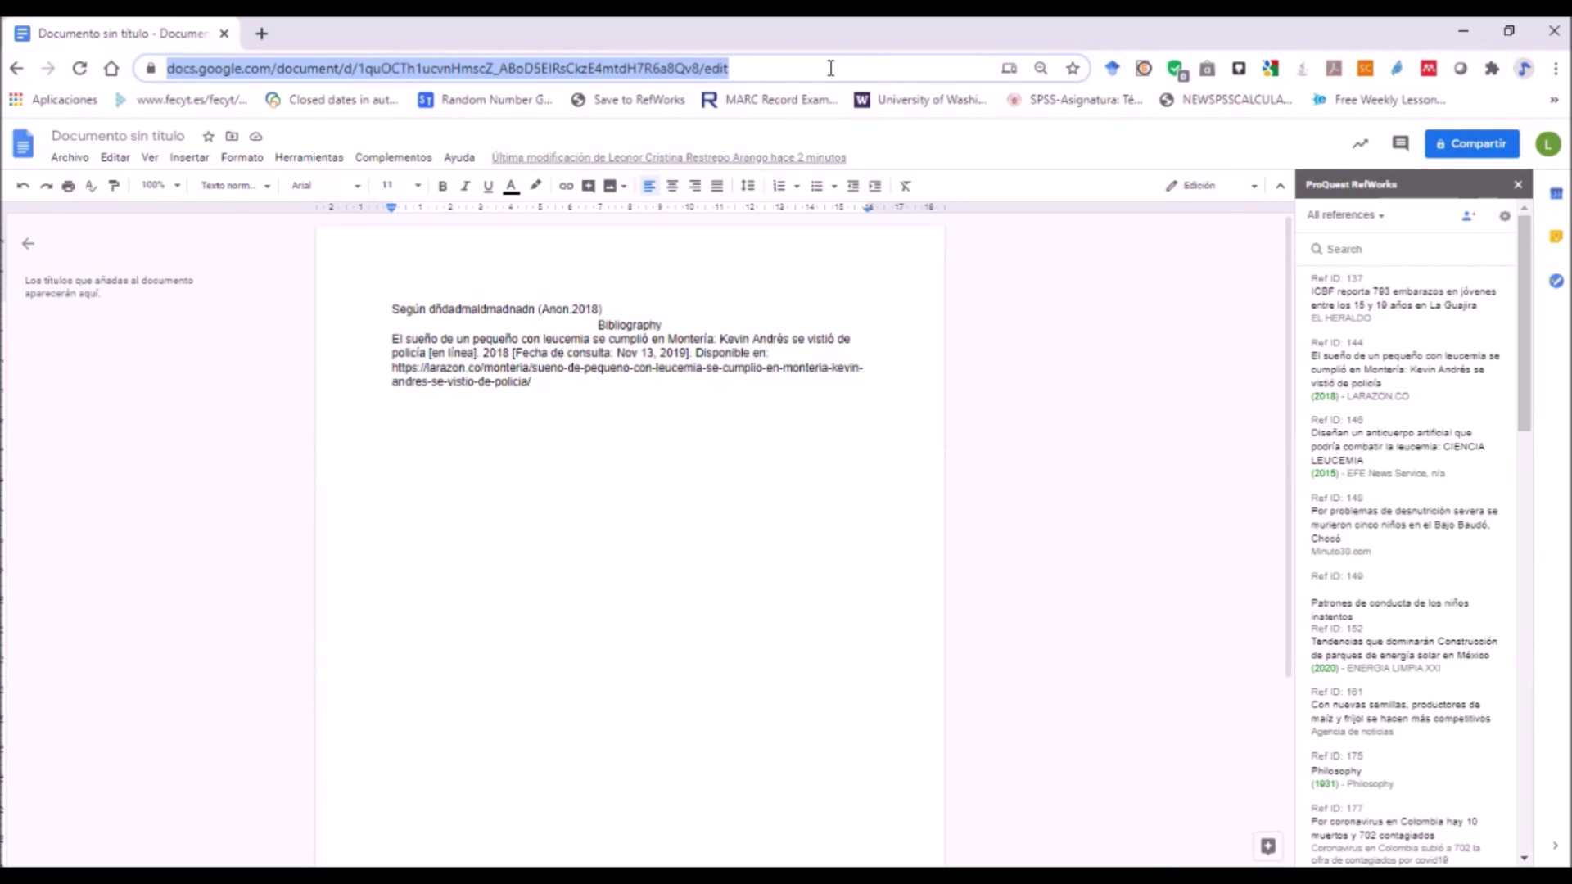
text(me)
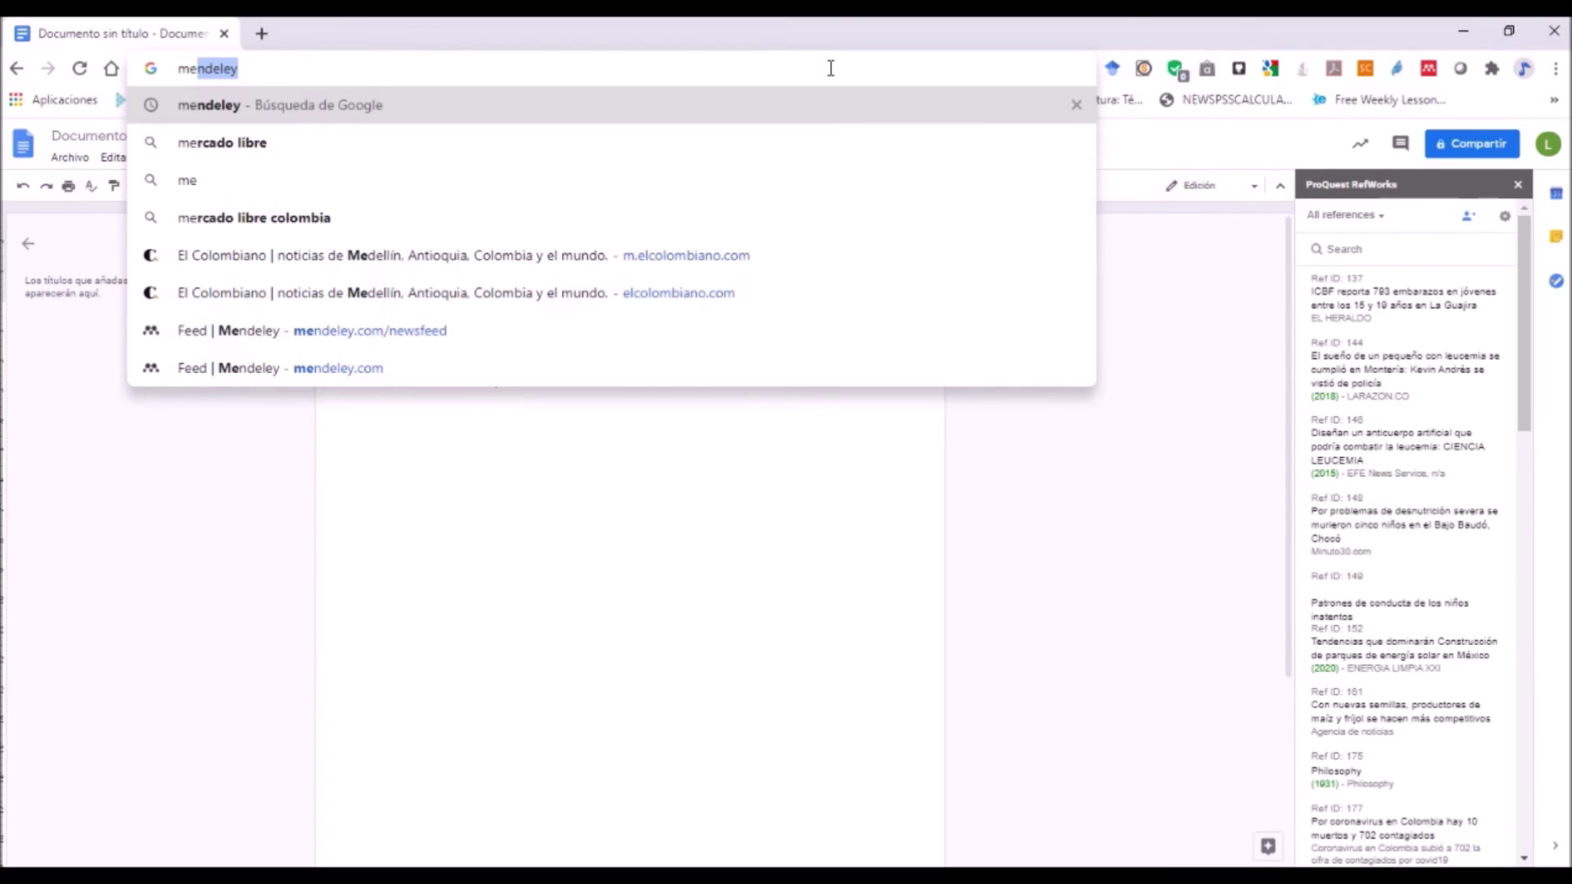
key(Return)
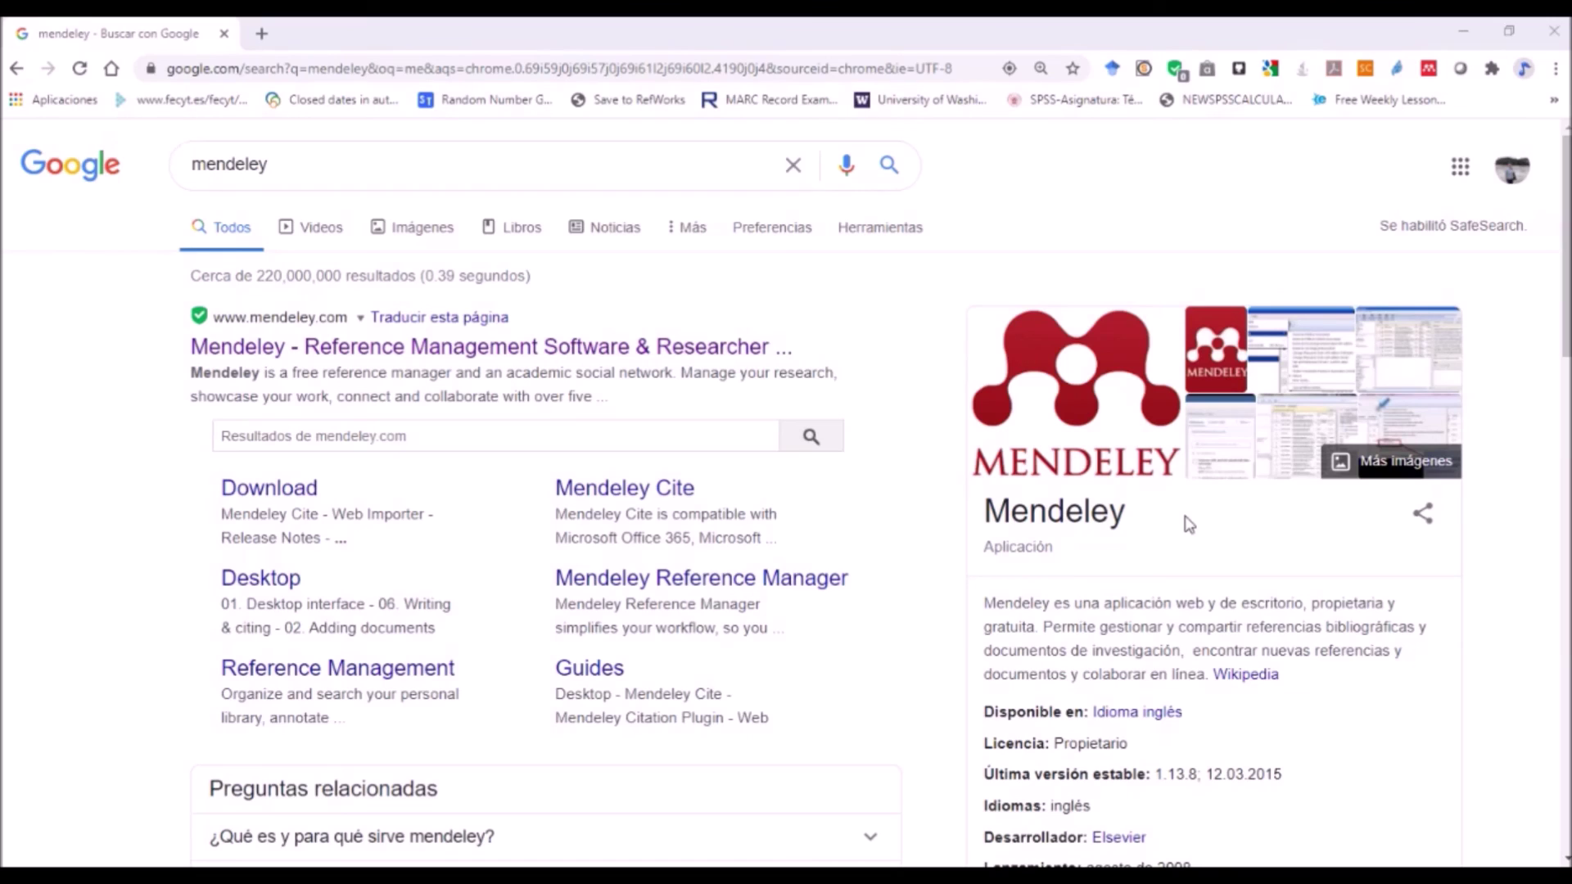
click(401, 353)
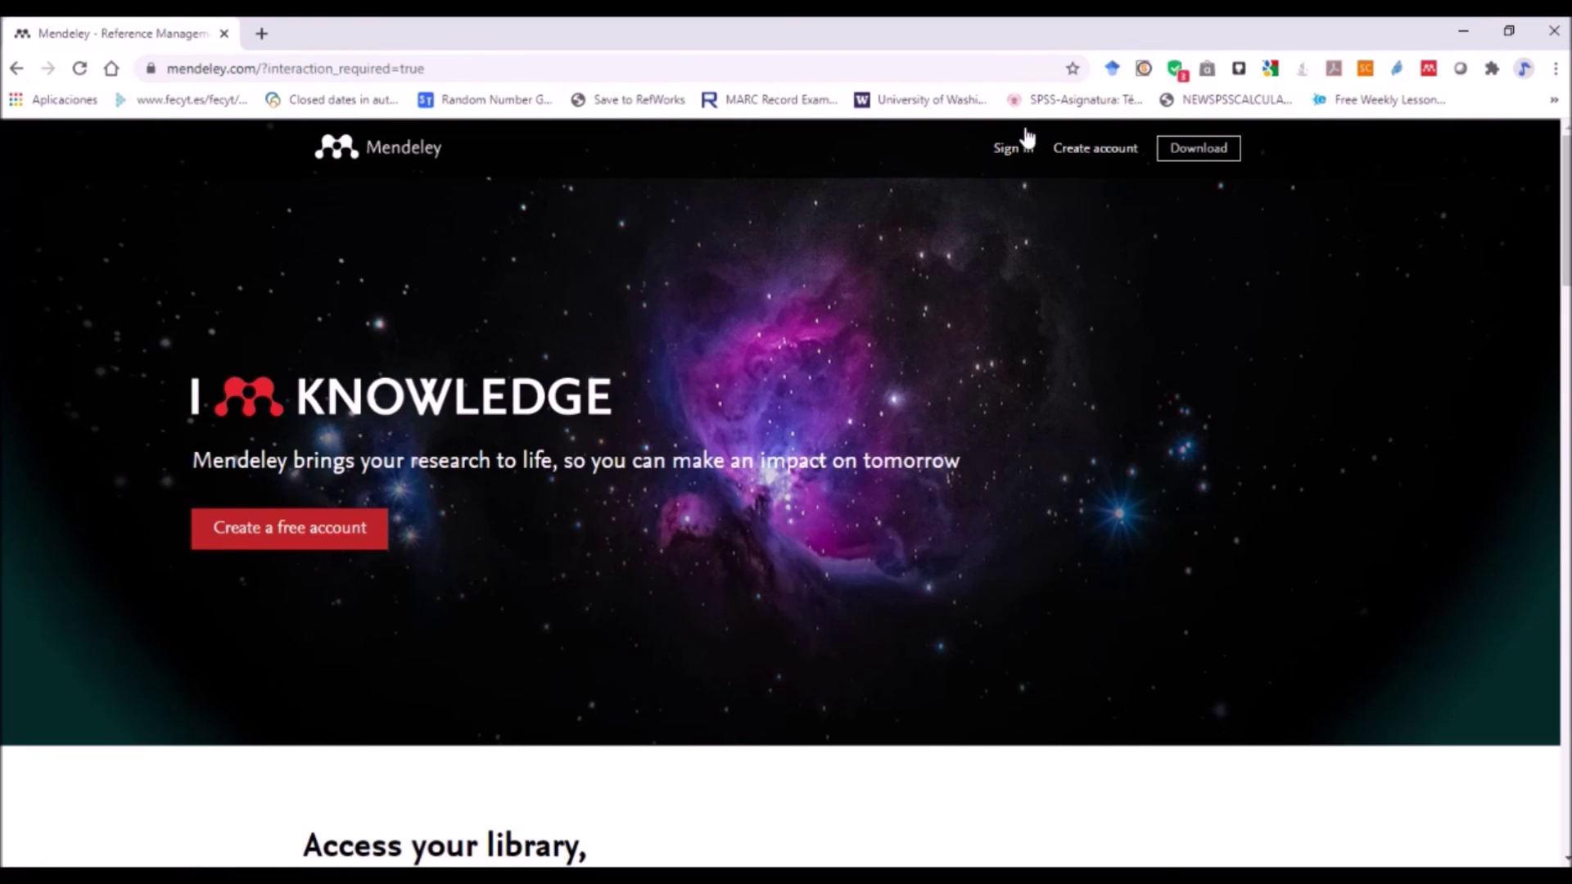
- Sign in to Mendeley through the Elsevier login page by entering the account password
click(1097, 158)
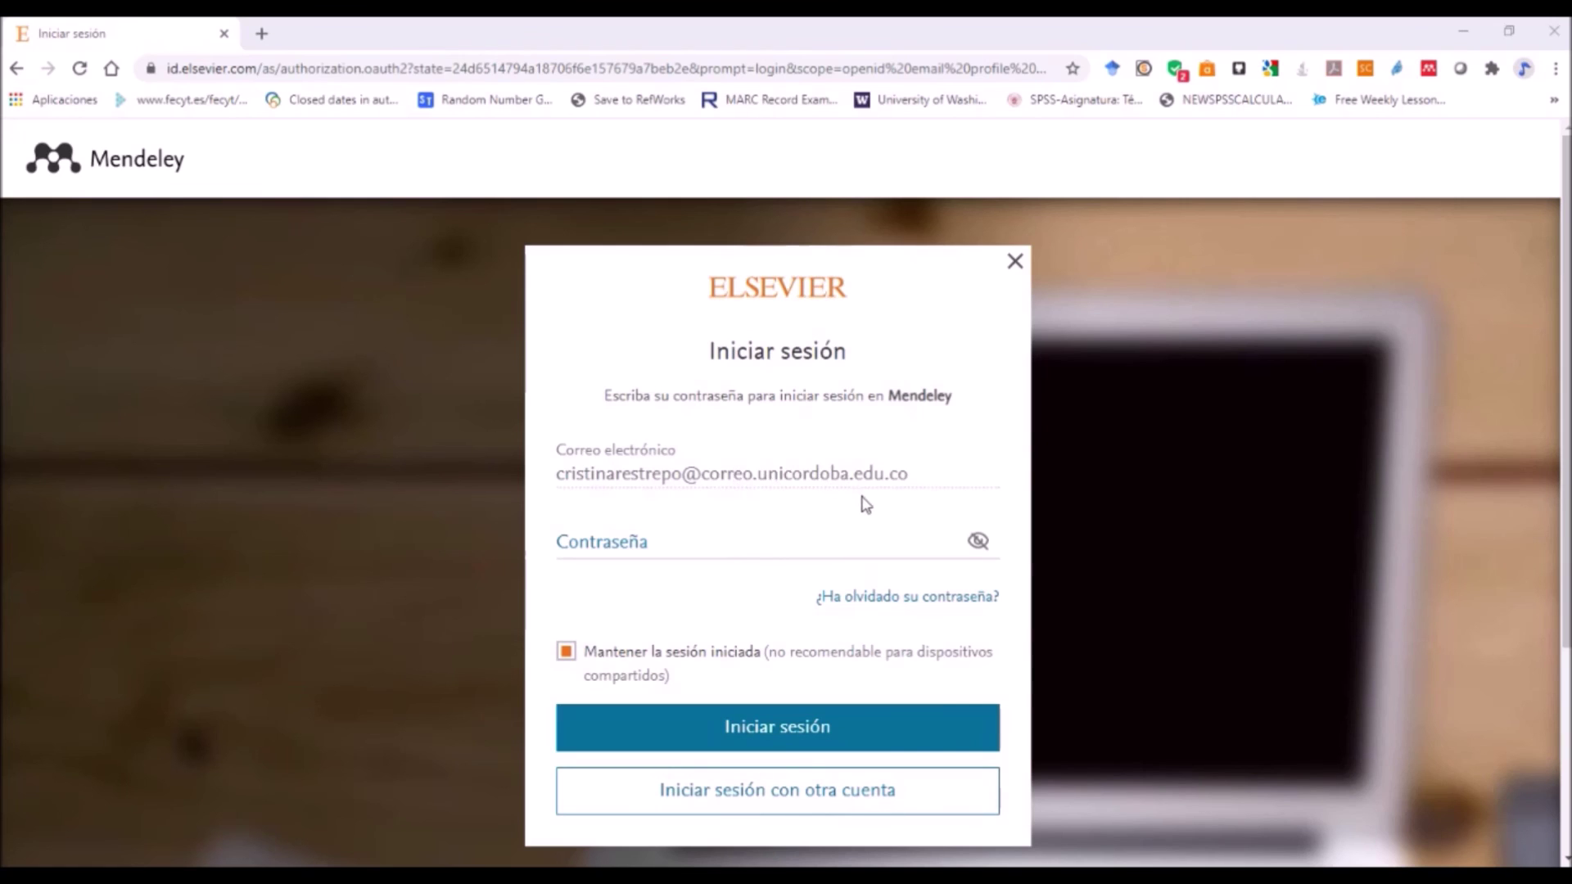
click(901, 507)
click(715, 502)
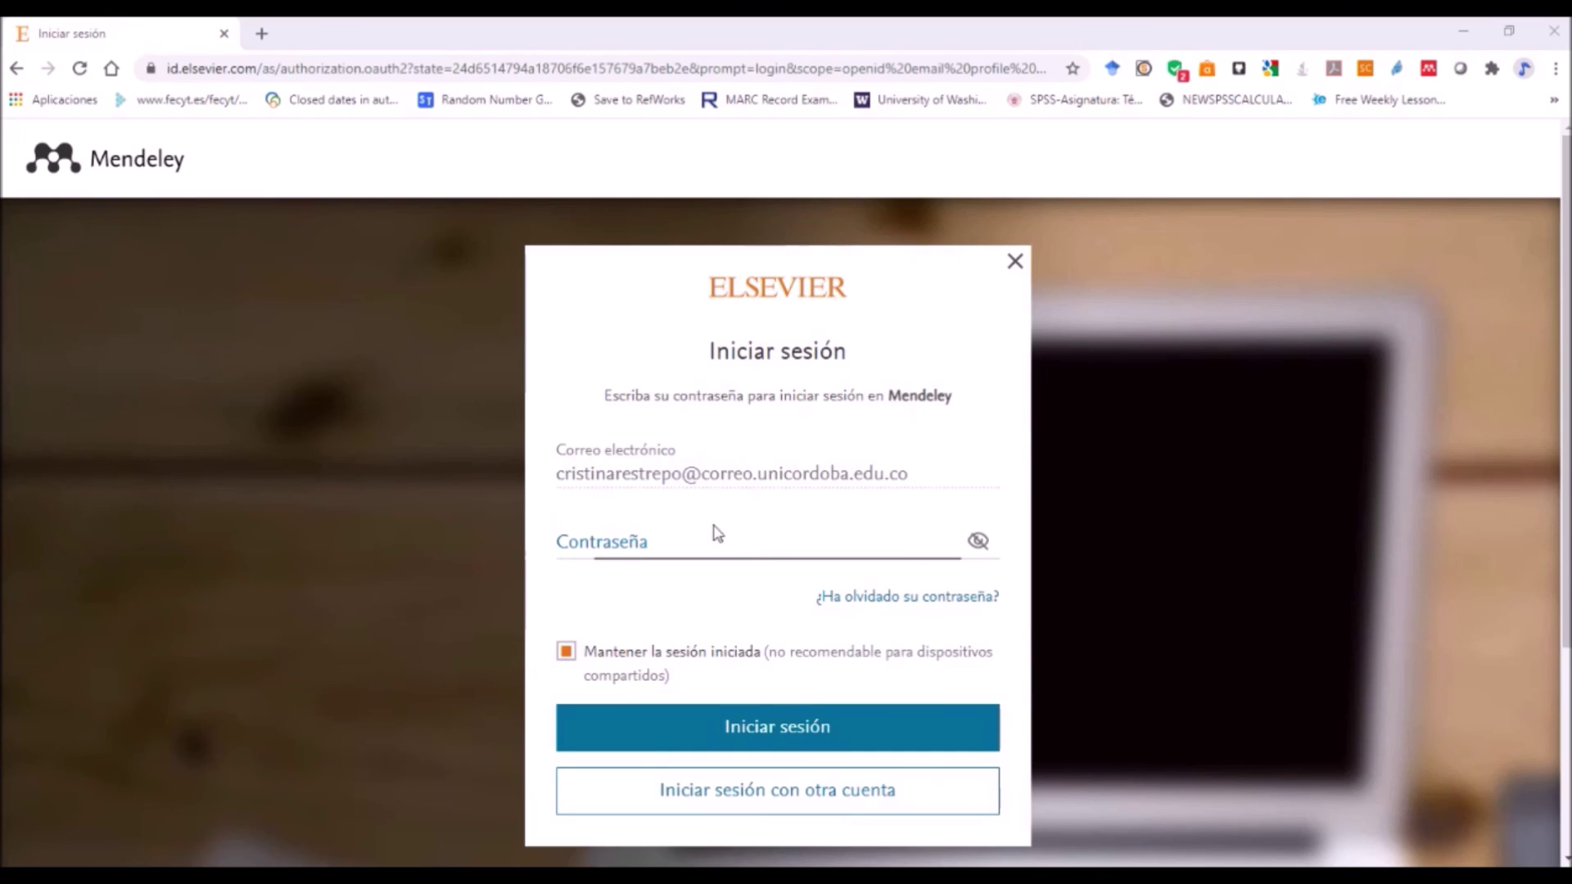
click(675, 538)
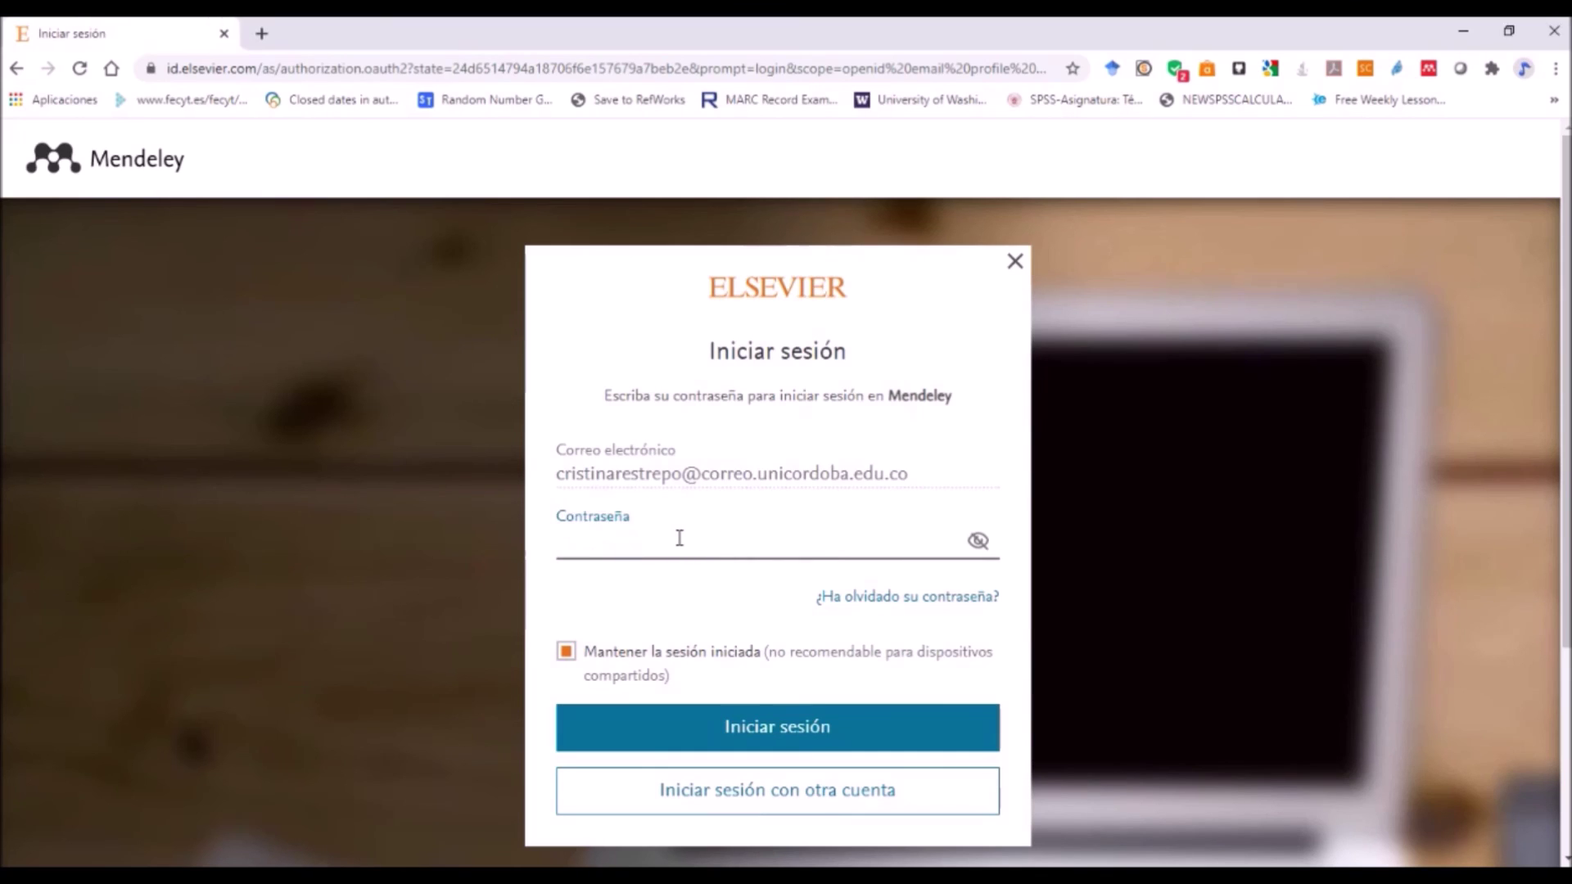
text(•••••••••••)
click(766, 727)
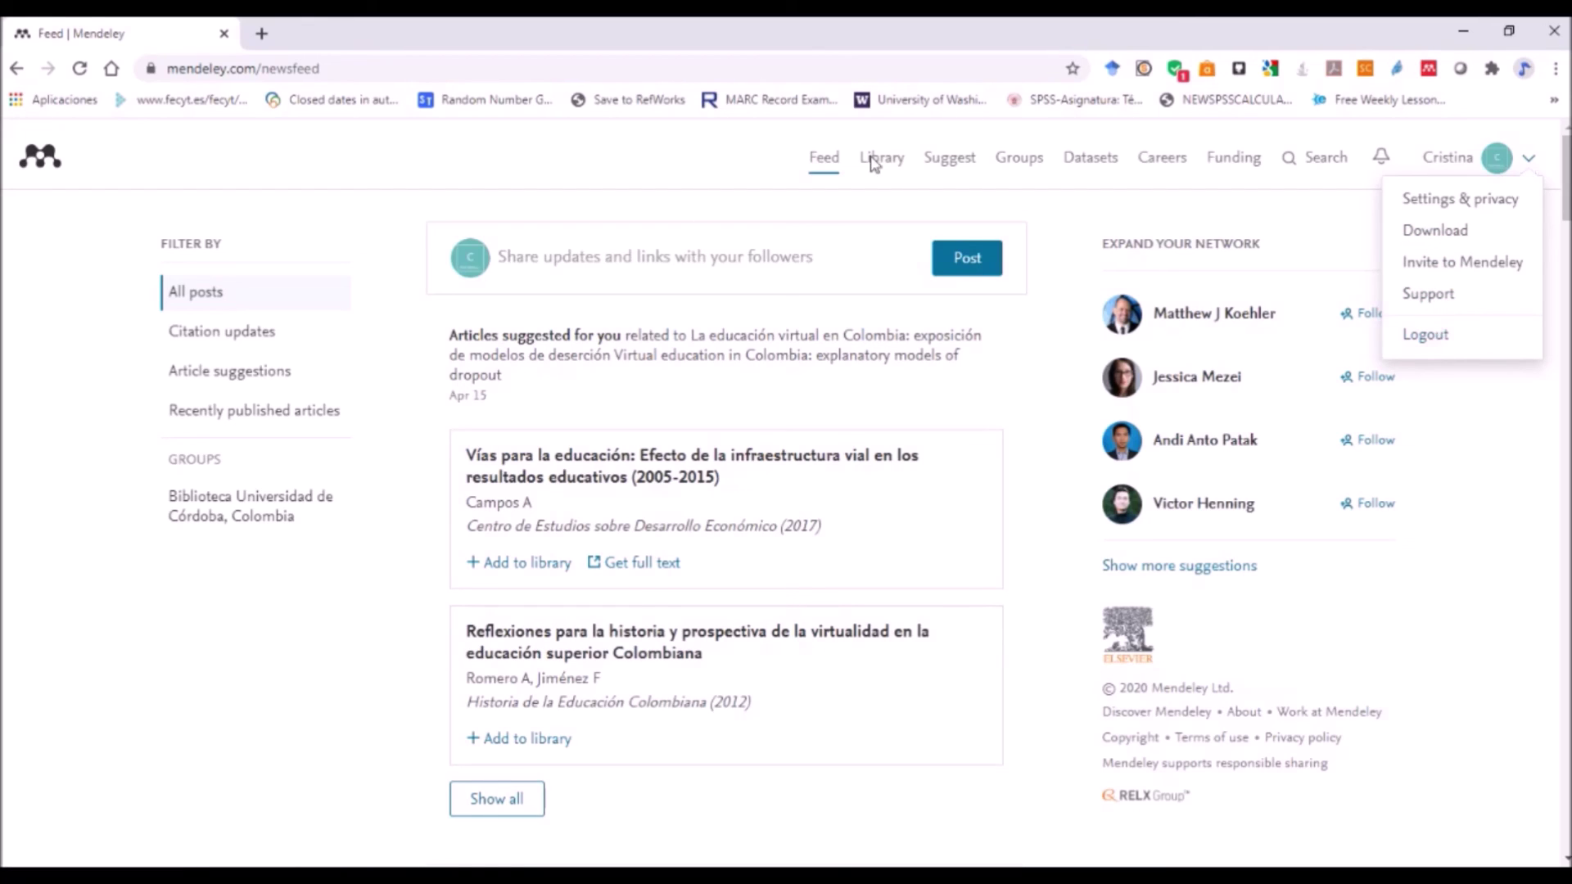
- Look through the Mendeley feed, including its suggested articles, group posts and network suggestions
click(739, 159)
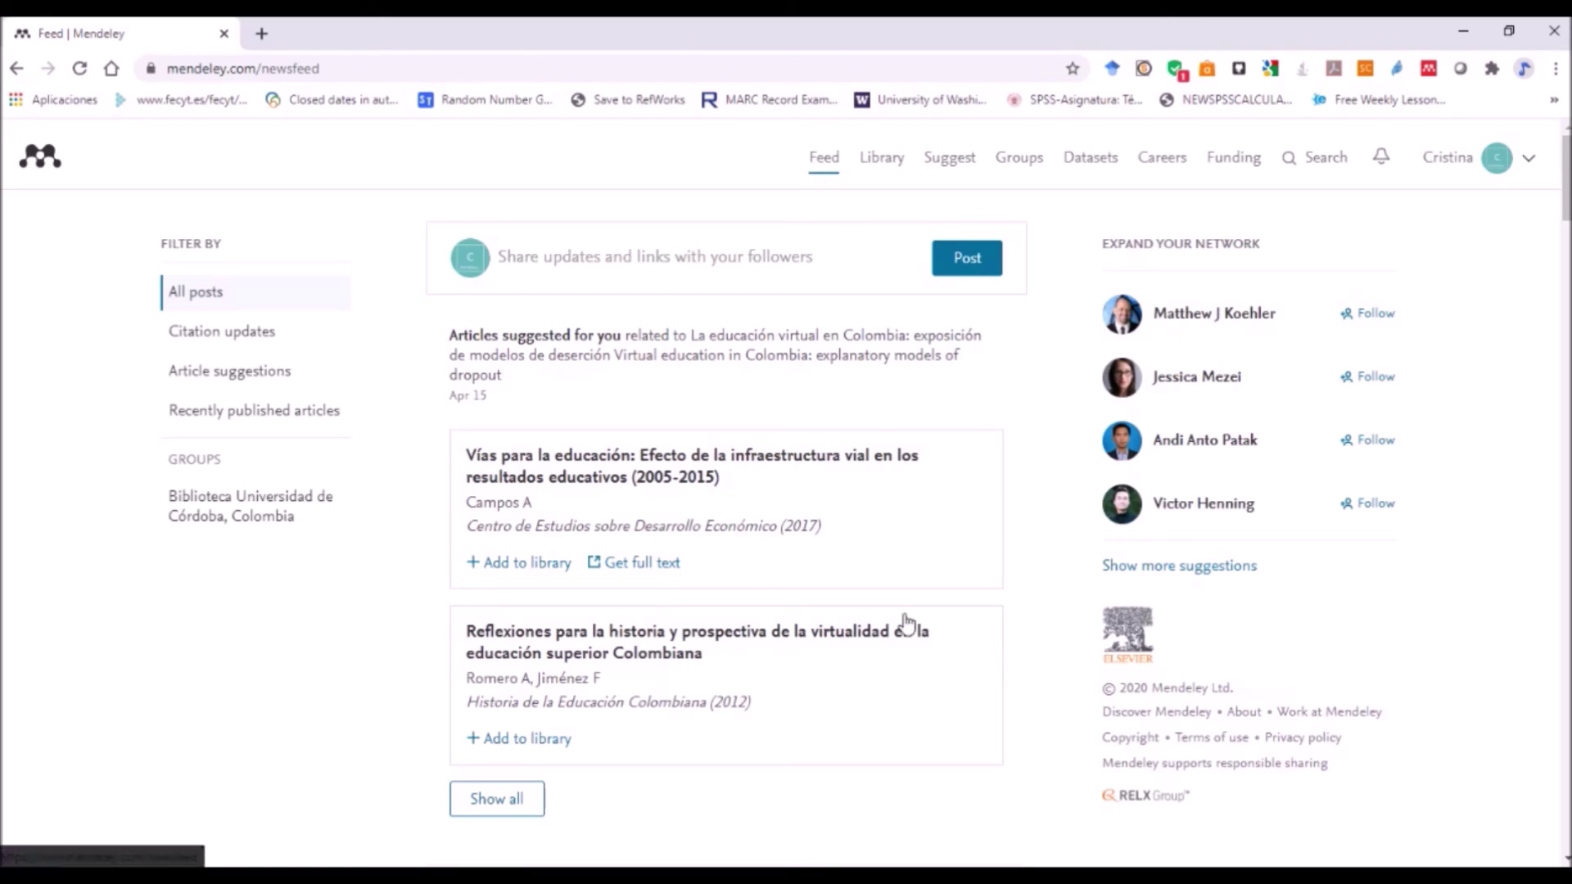
scroll(909, 618, down, 10)
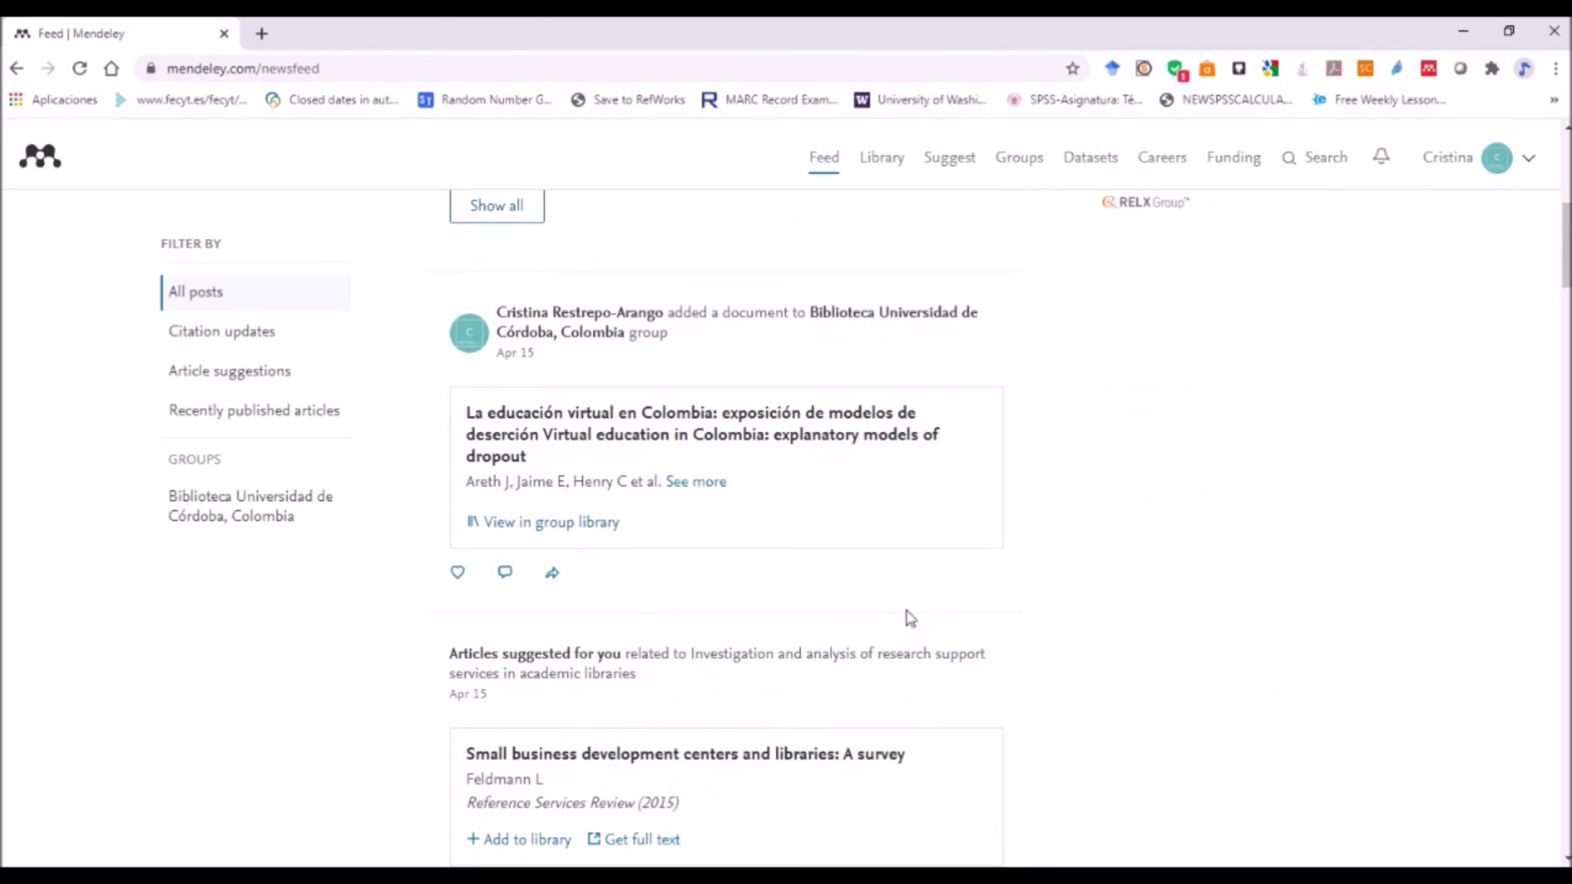
scroll(909, 618, down, 4)
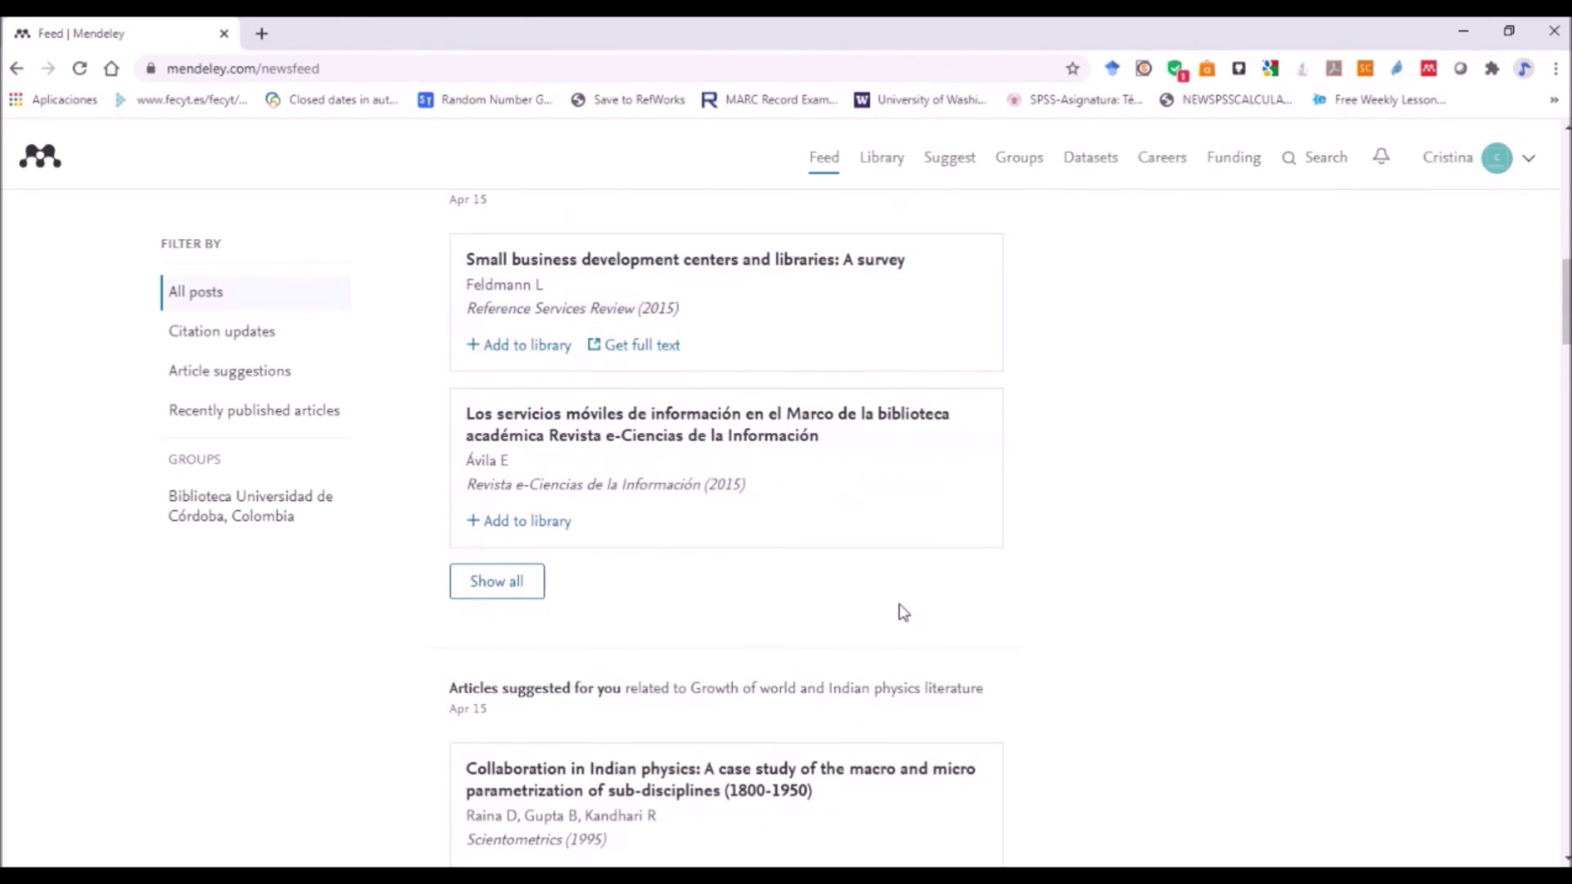
scroll(901, 614, down, 4)
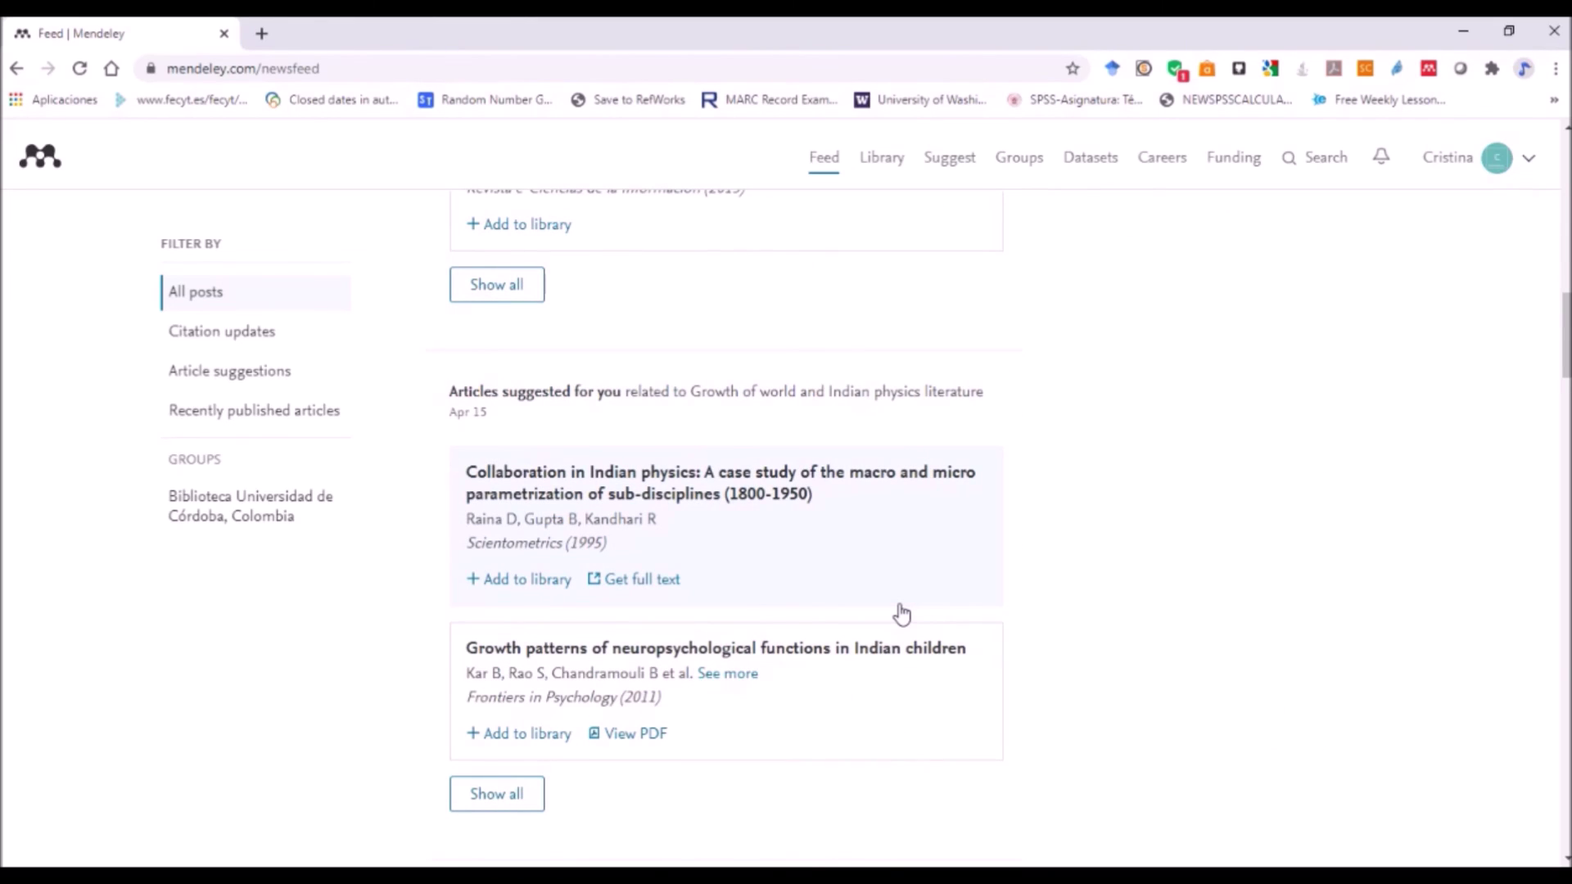
scroll(901, 614, down, 2)
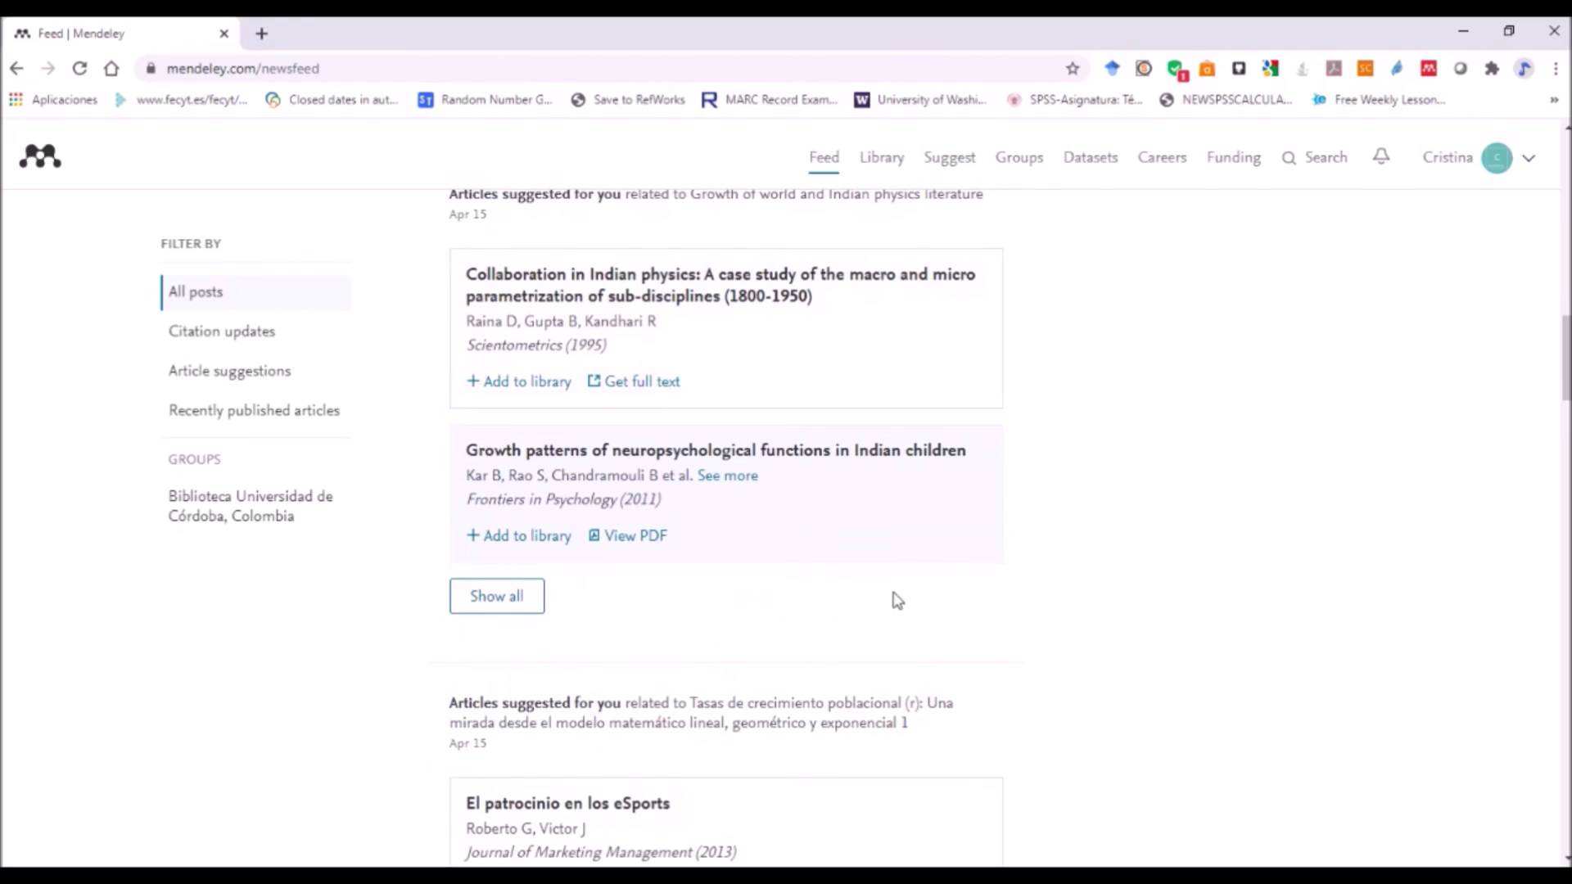
scroll(898, 603, up, 20)
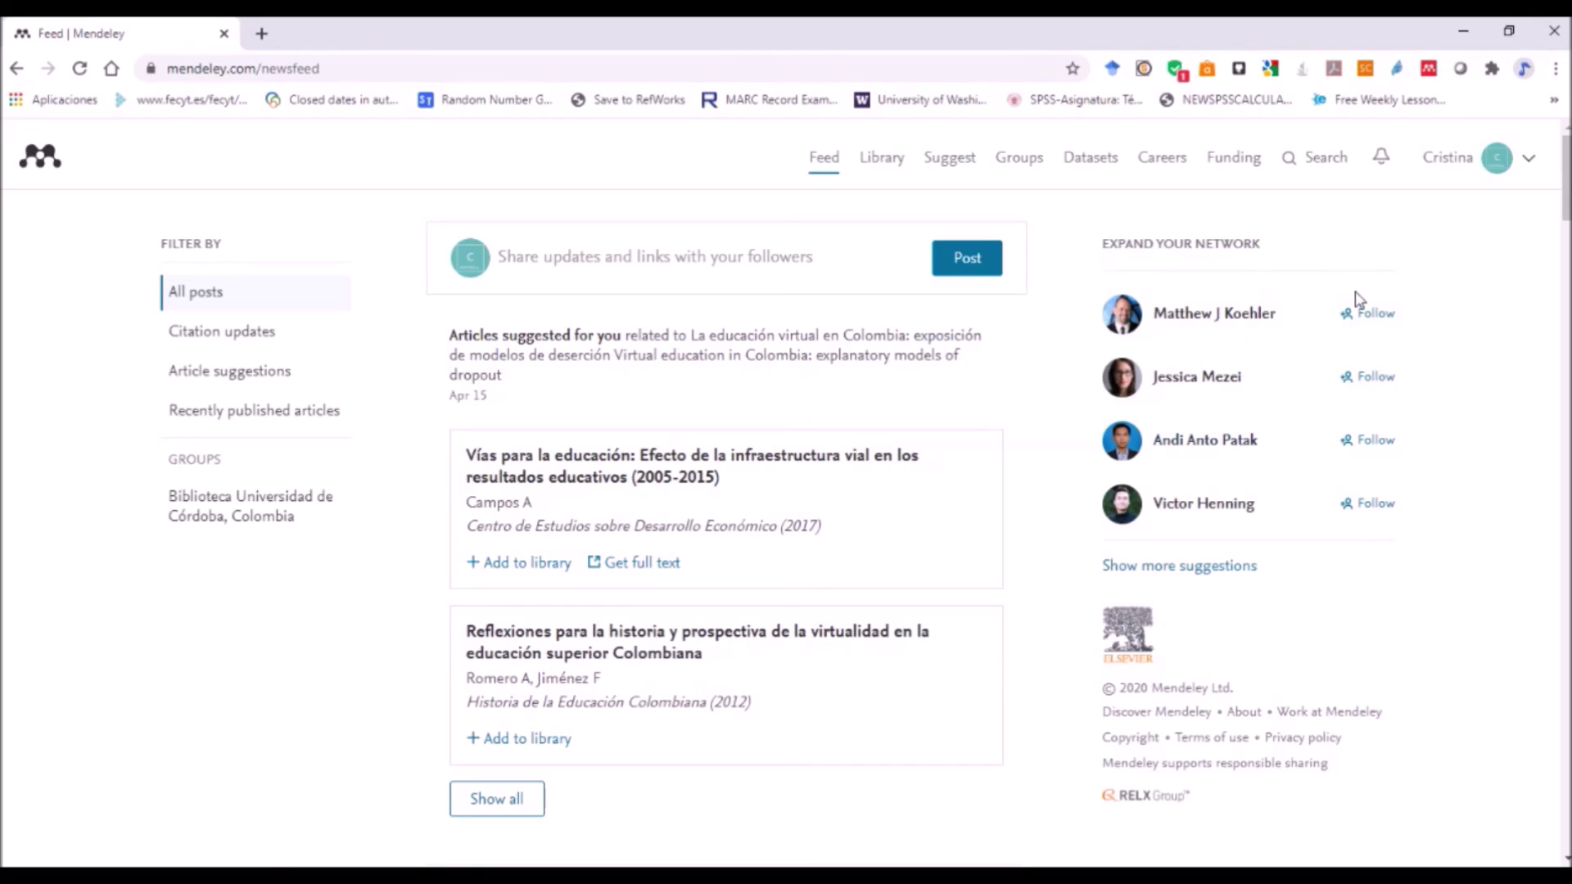
scroll(1432, 667, down, 3)
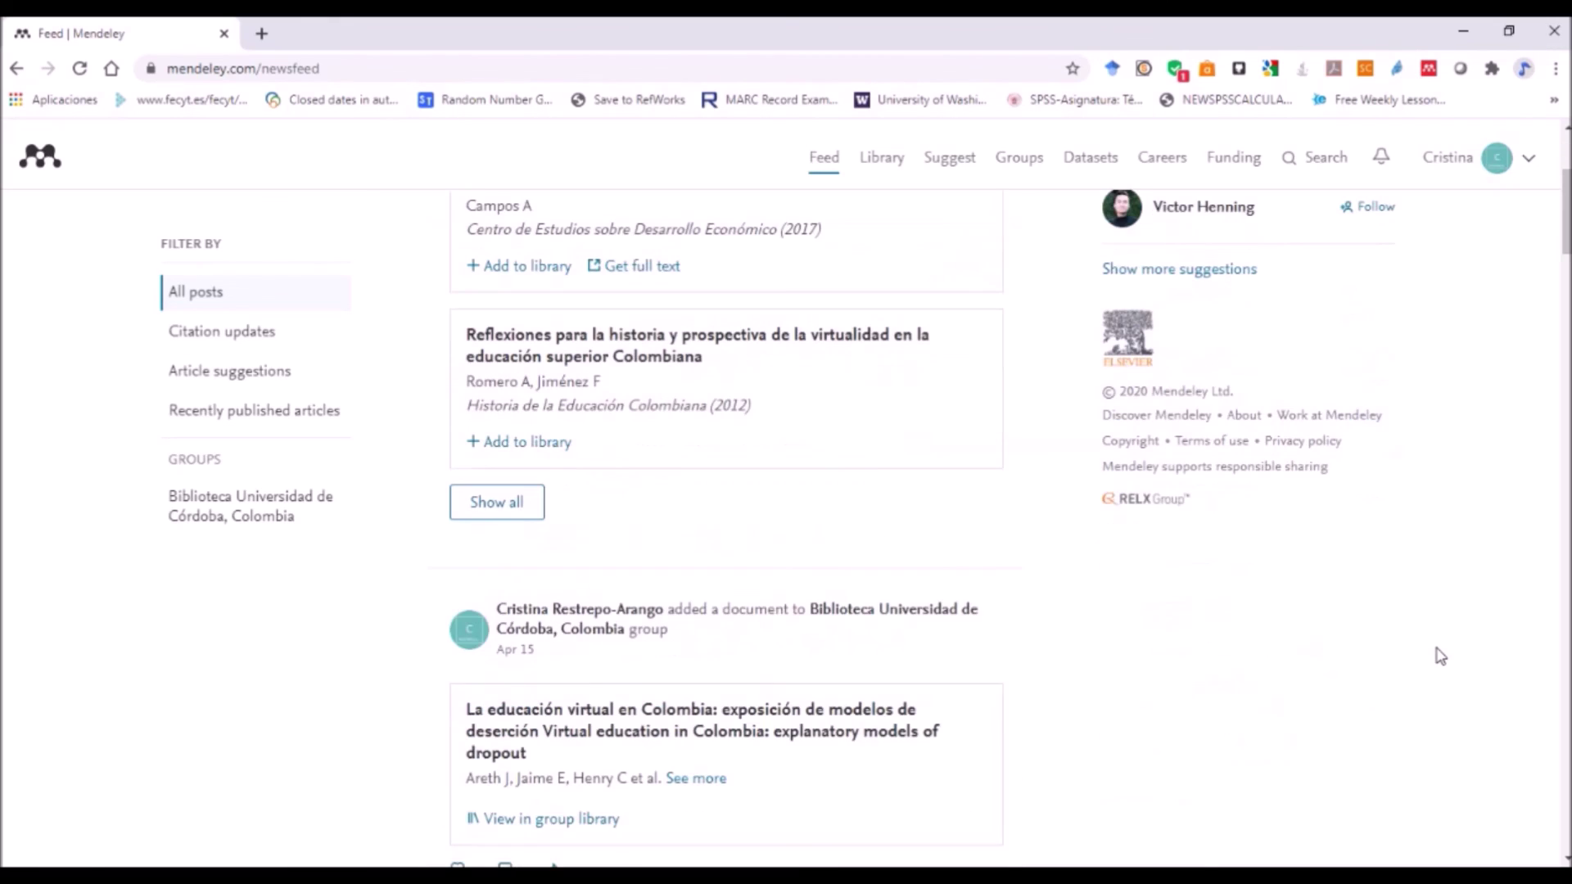
scroll(1424, 645, up, 3)
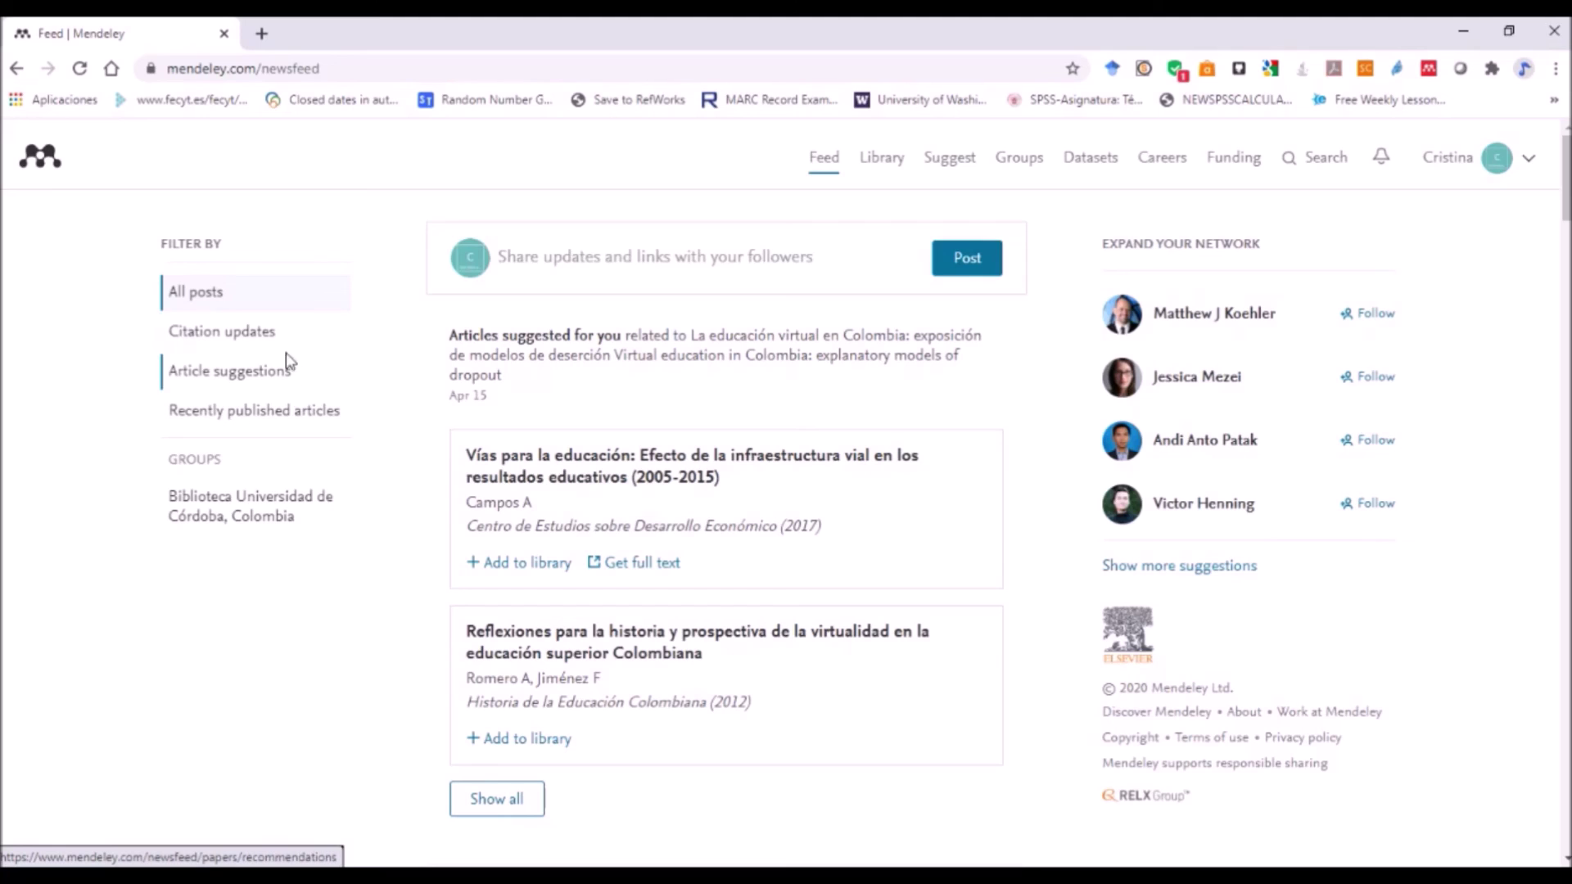
- Filter the feed to article suggestions and view the articles recommended in the Suggest section
click(246, 375)
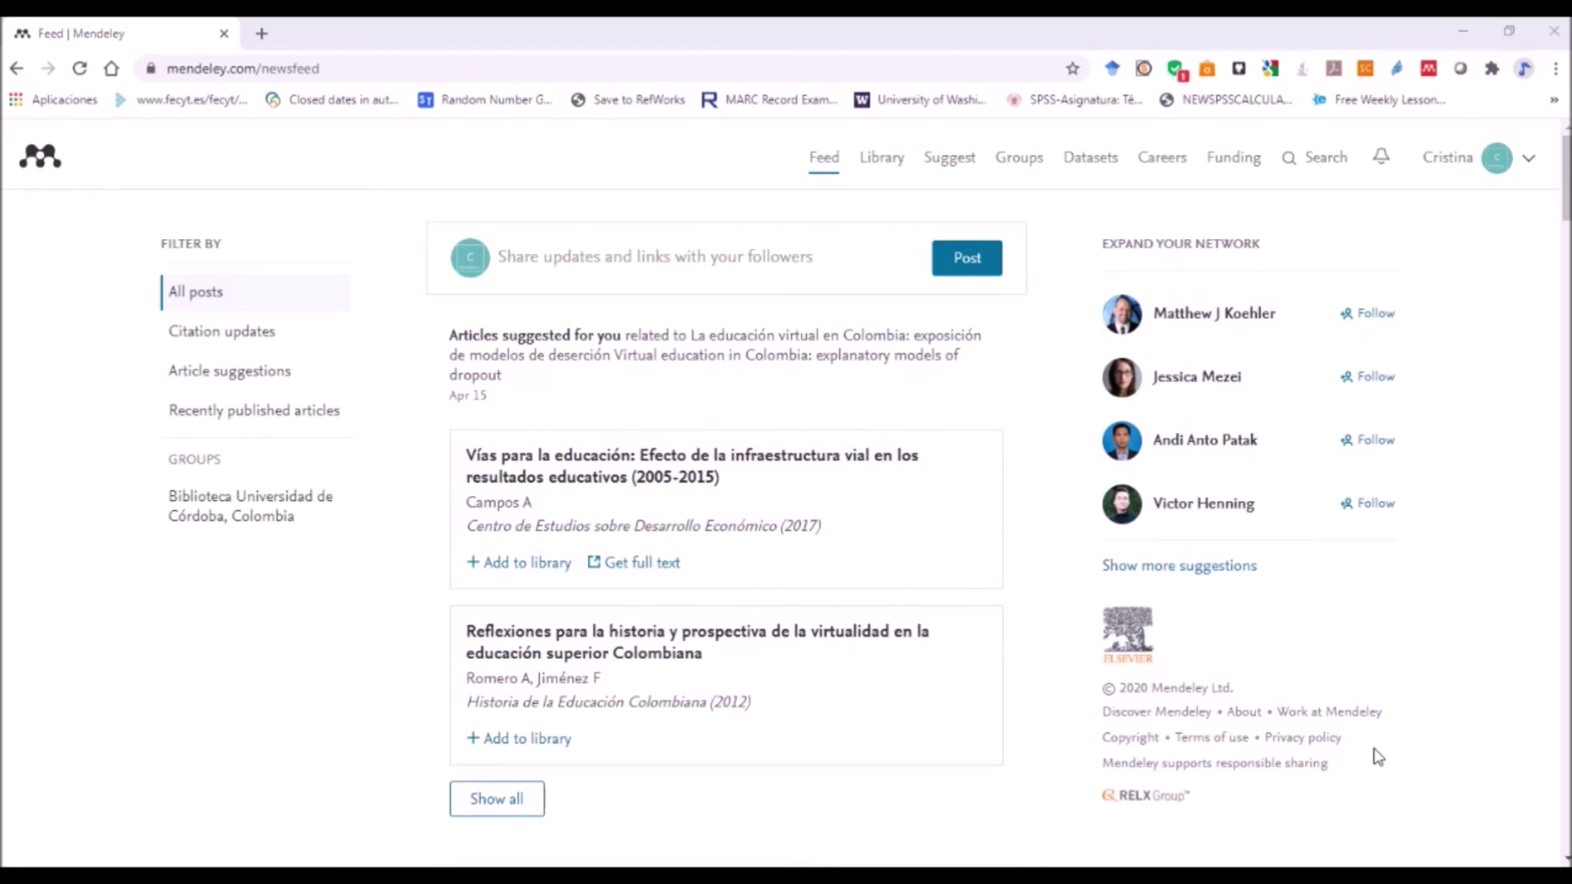
click(236, 378)
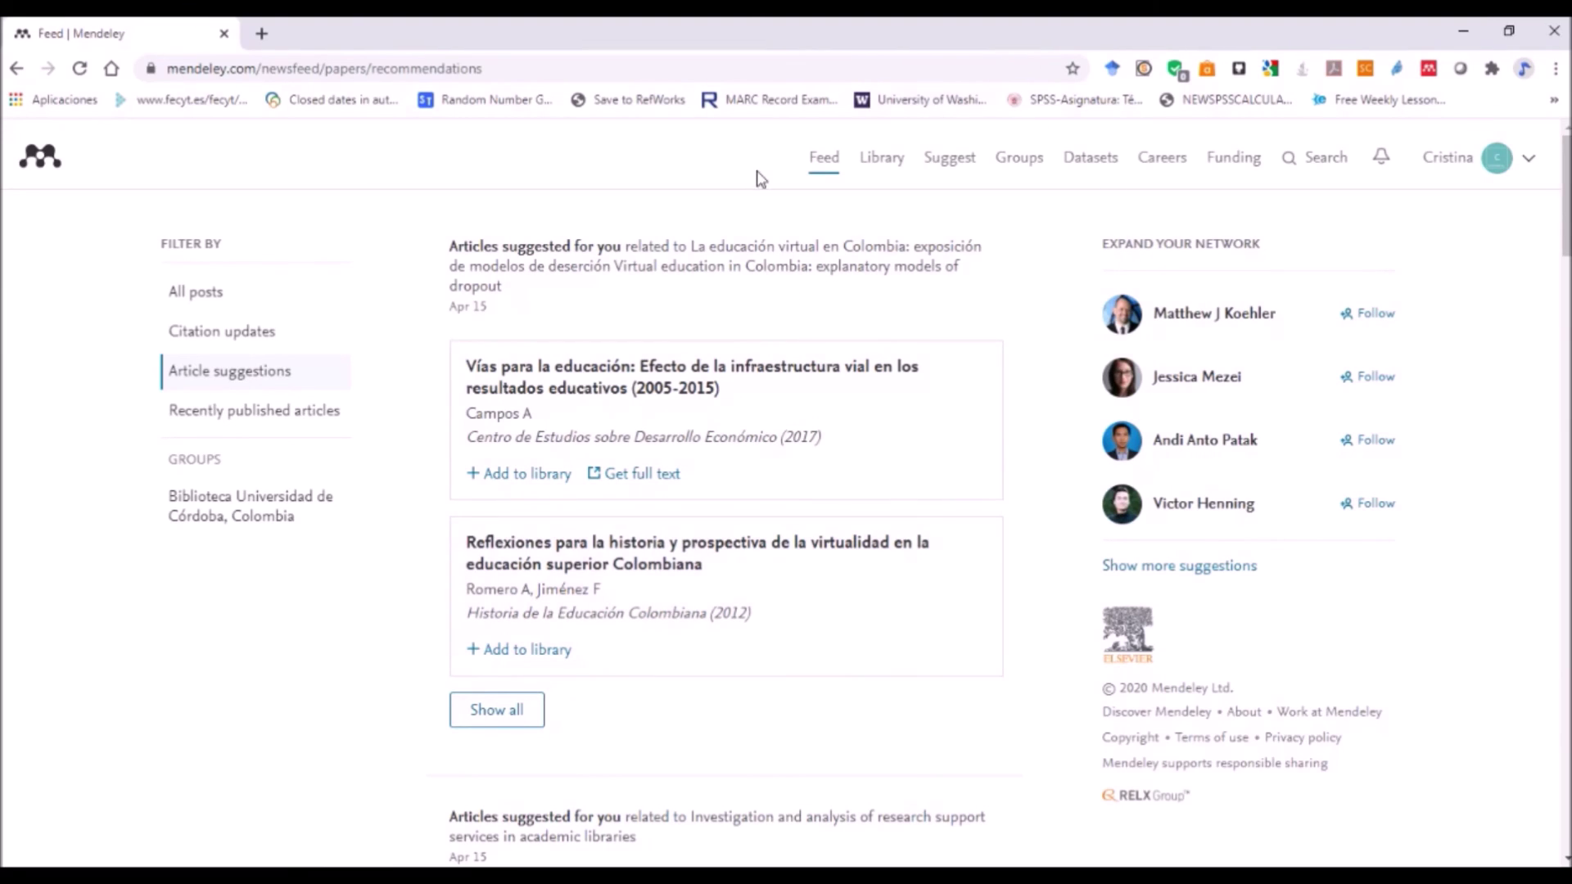
click(955, 171)
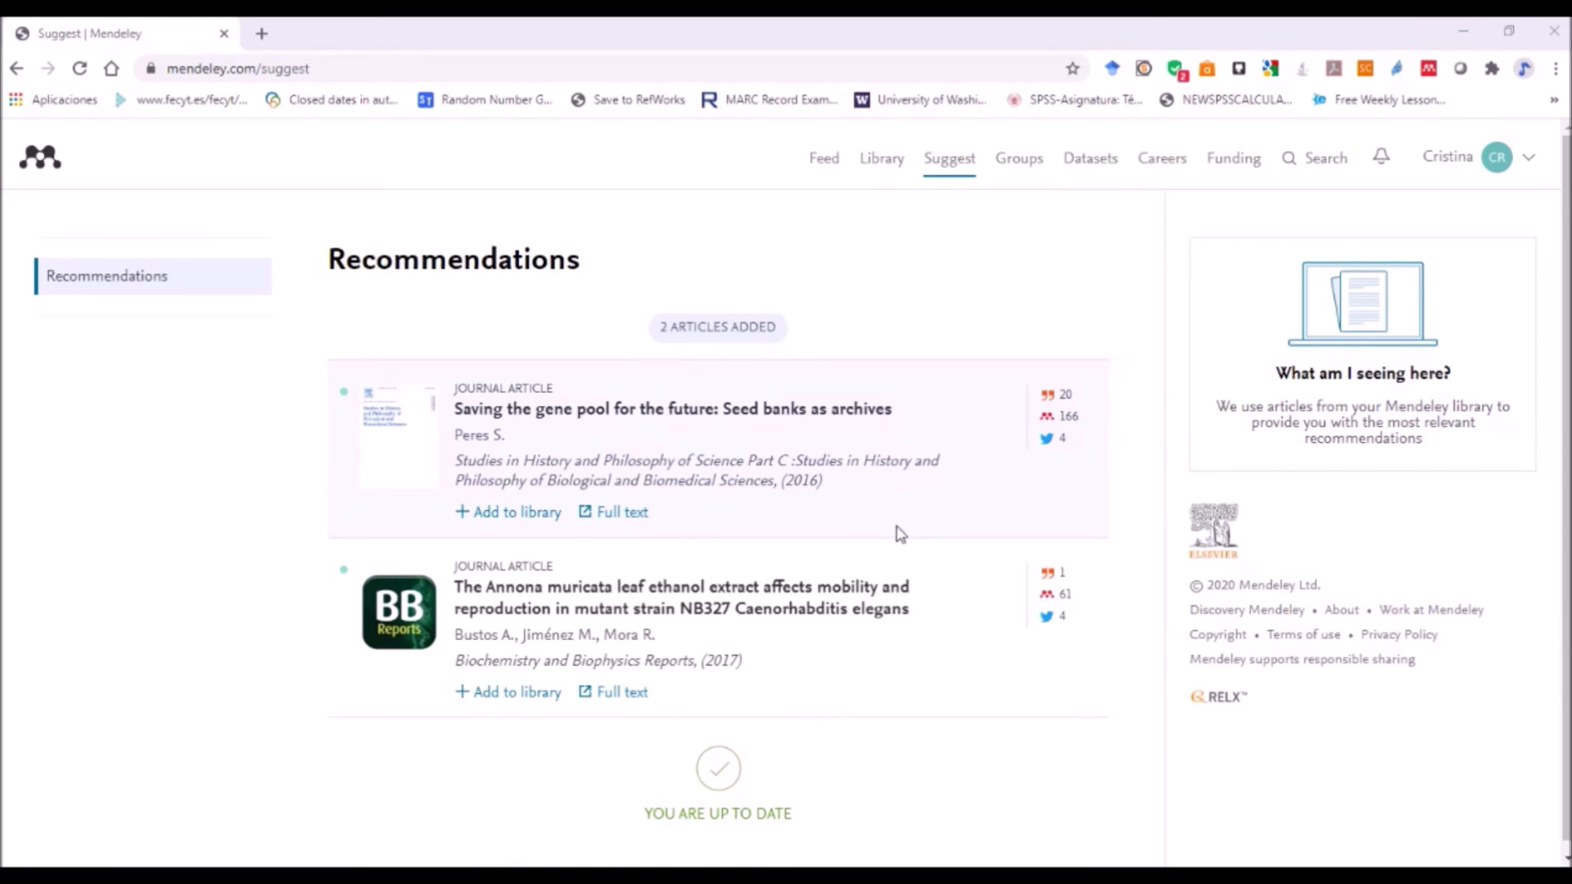
scroll(903, 547, down, 1)
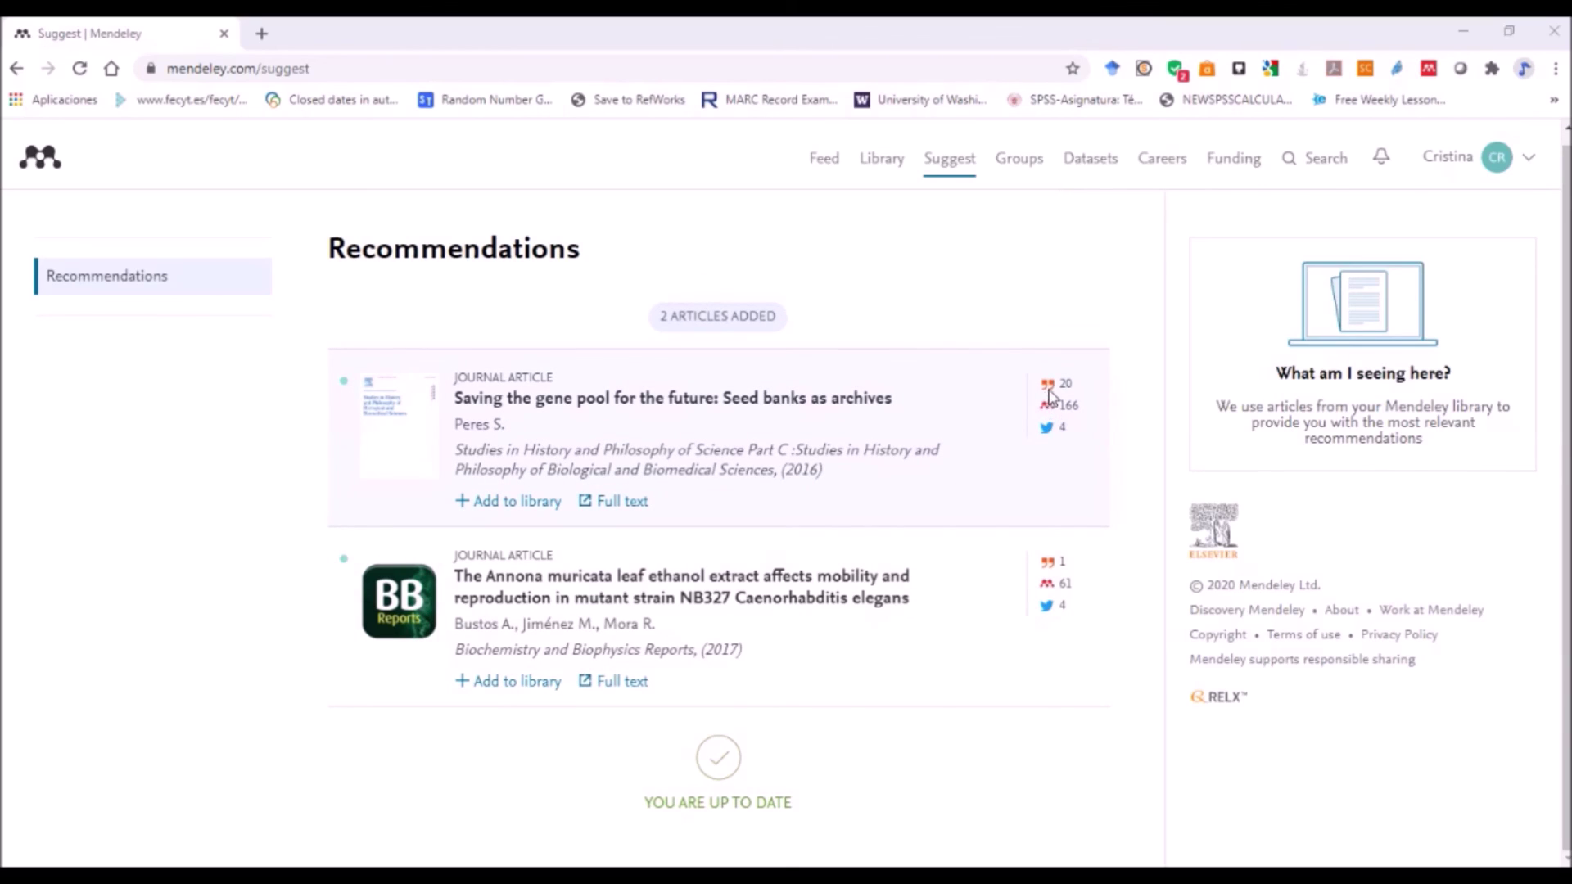
mouse_move(1050, 388)
- View the Groups section and examine the form for creating a new group, closing it without creating one
click(1017, 168)
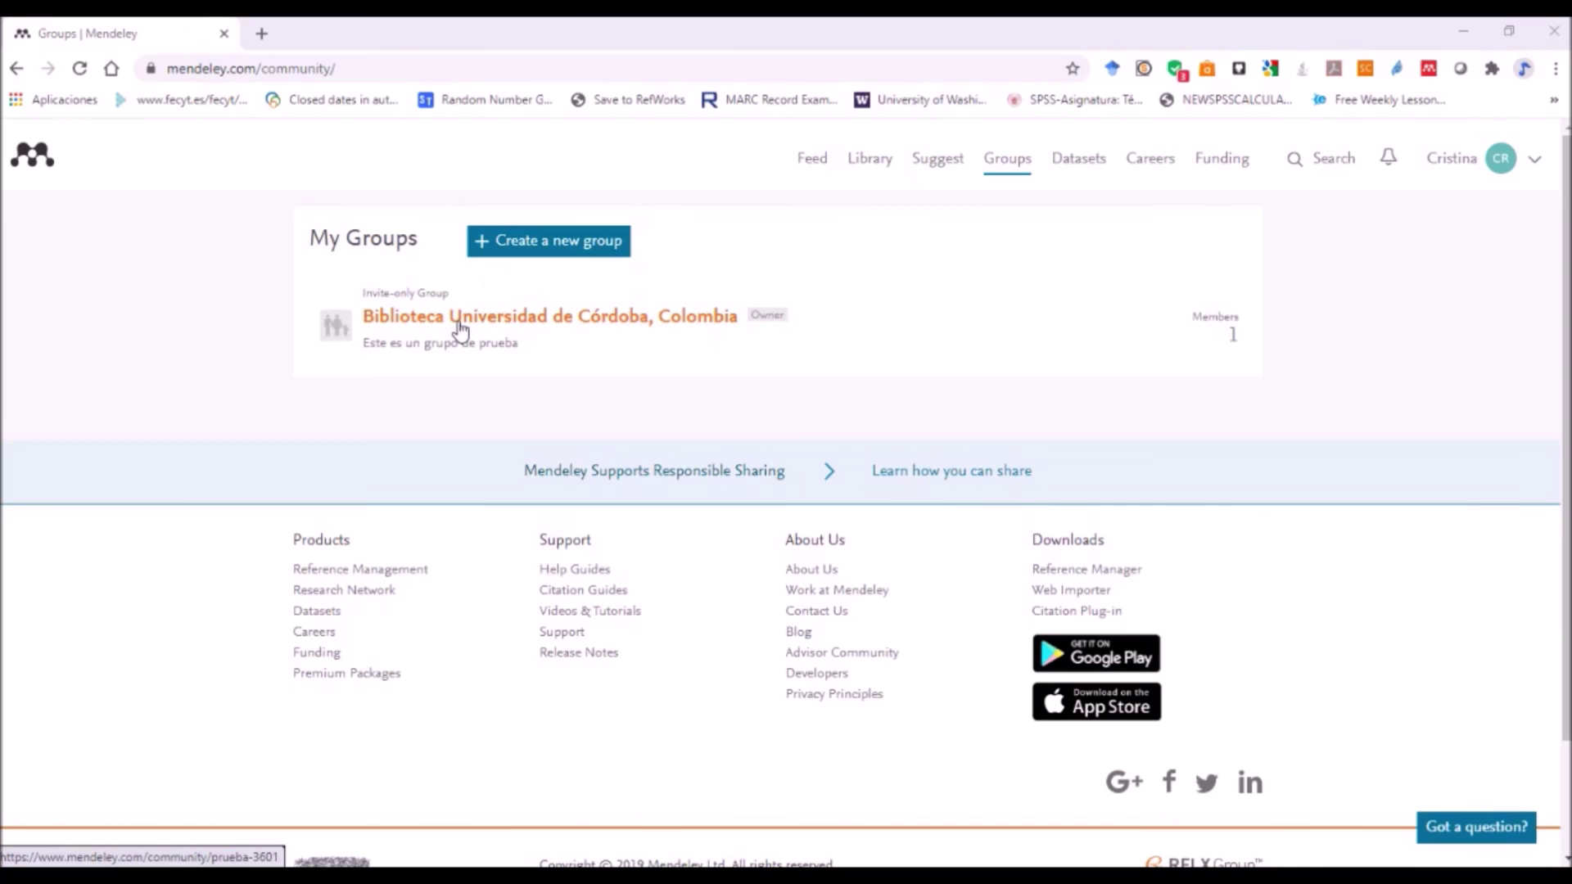
click(542, 253)
click(542, 253)
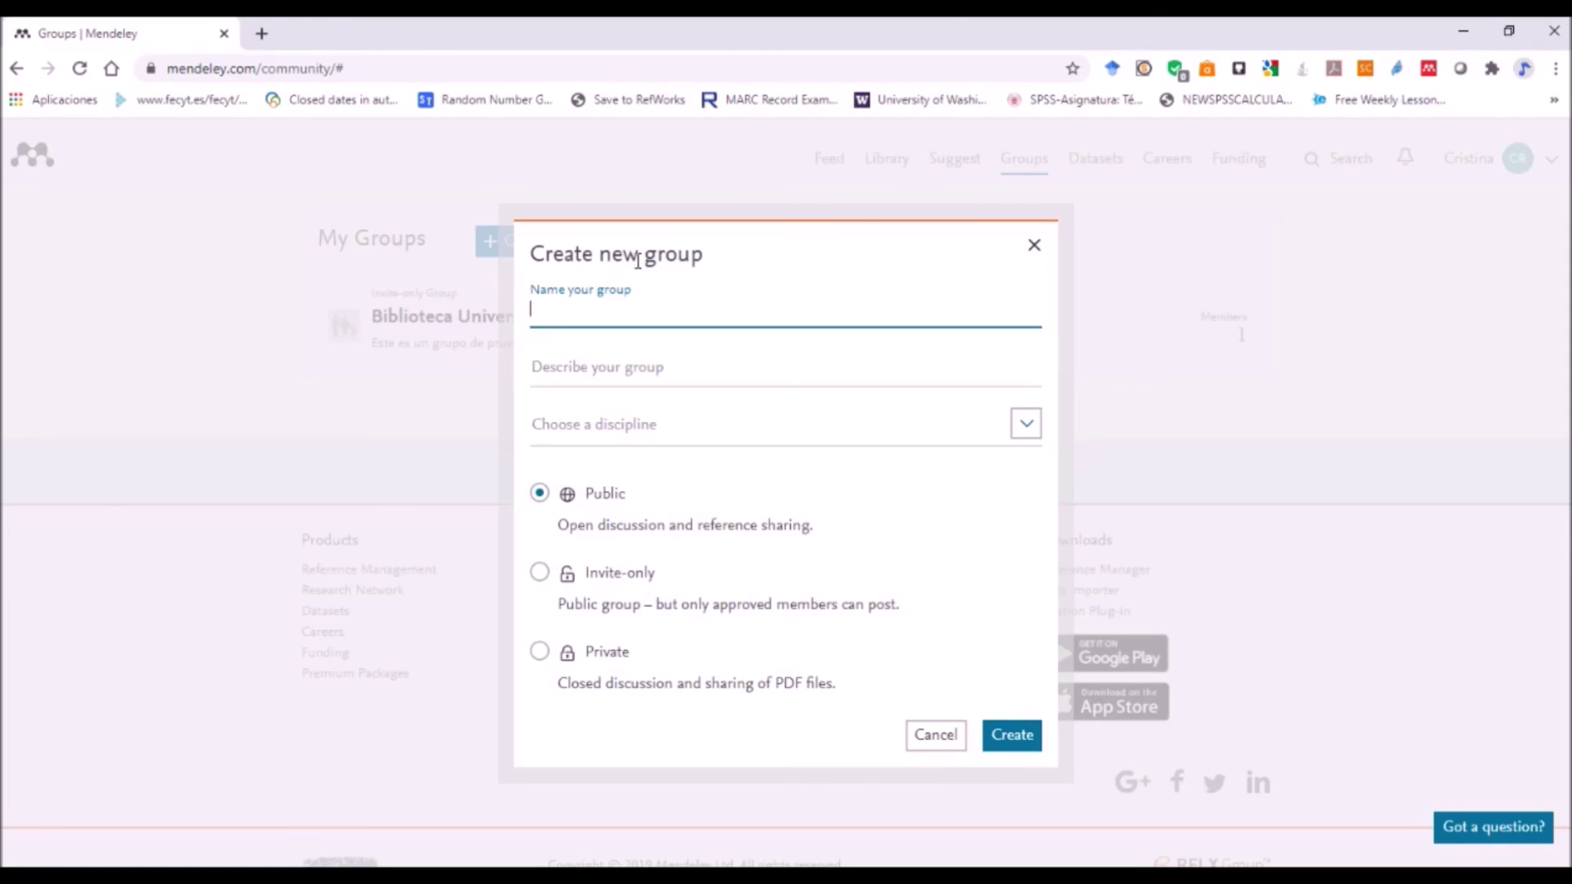
click(1035, 247)
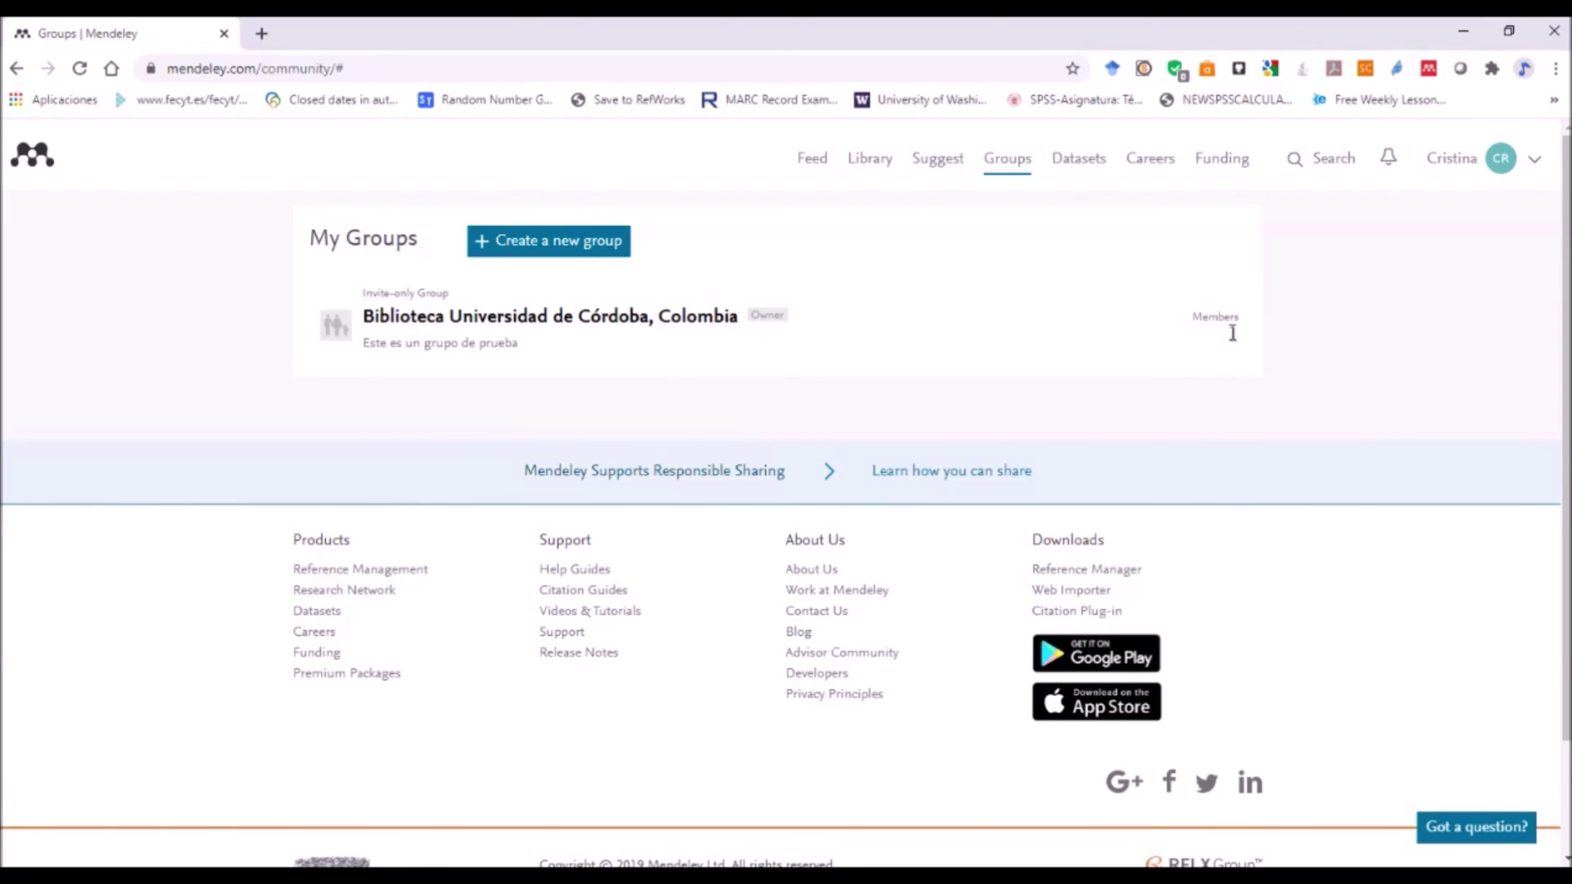
- Open the Datasets section in a separate browser tab and return to the Groups page
click(1088, 172)
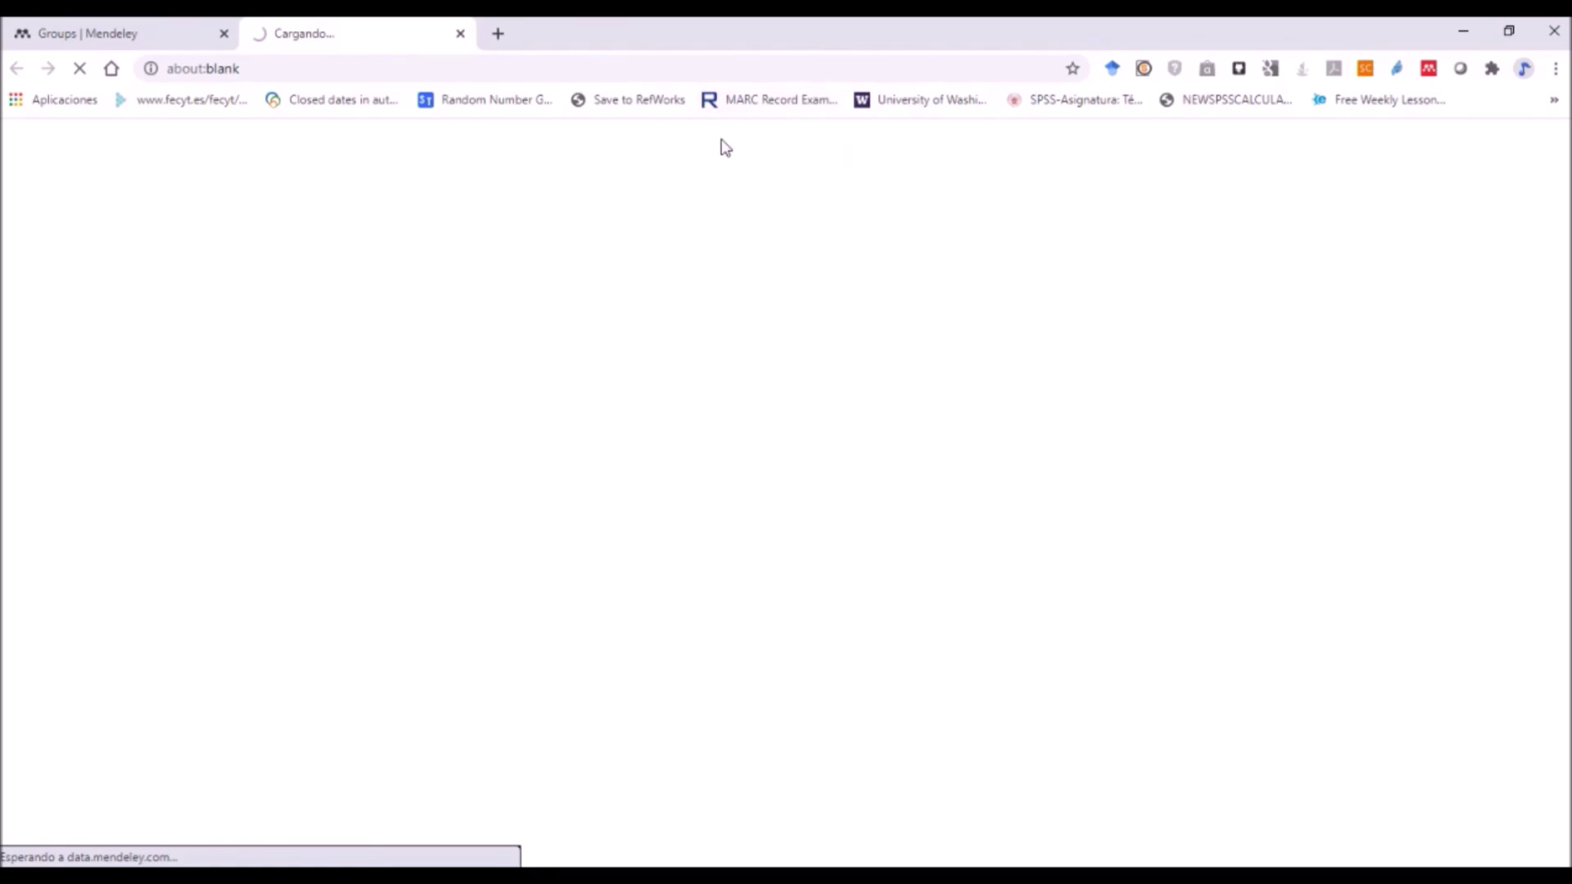
click(139, 40)
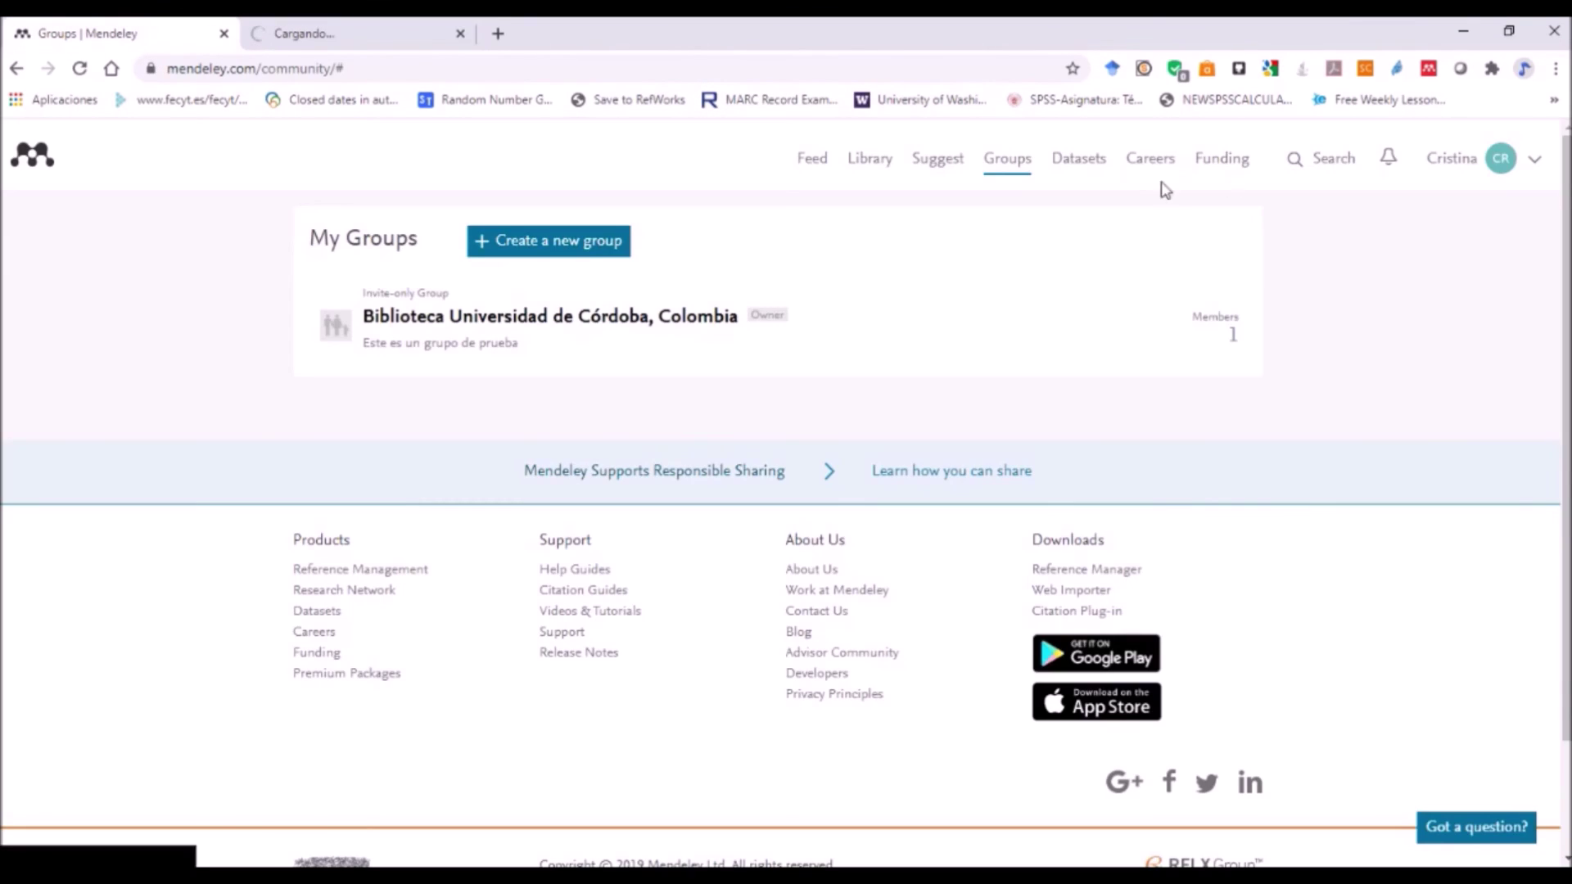
- Examine the Funding section's research areas, featured funders and funding articles, and switch to the Mendeley Data page
click(1220, 167)
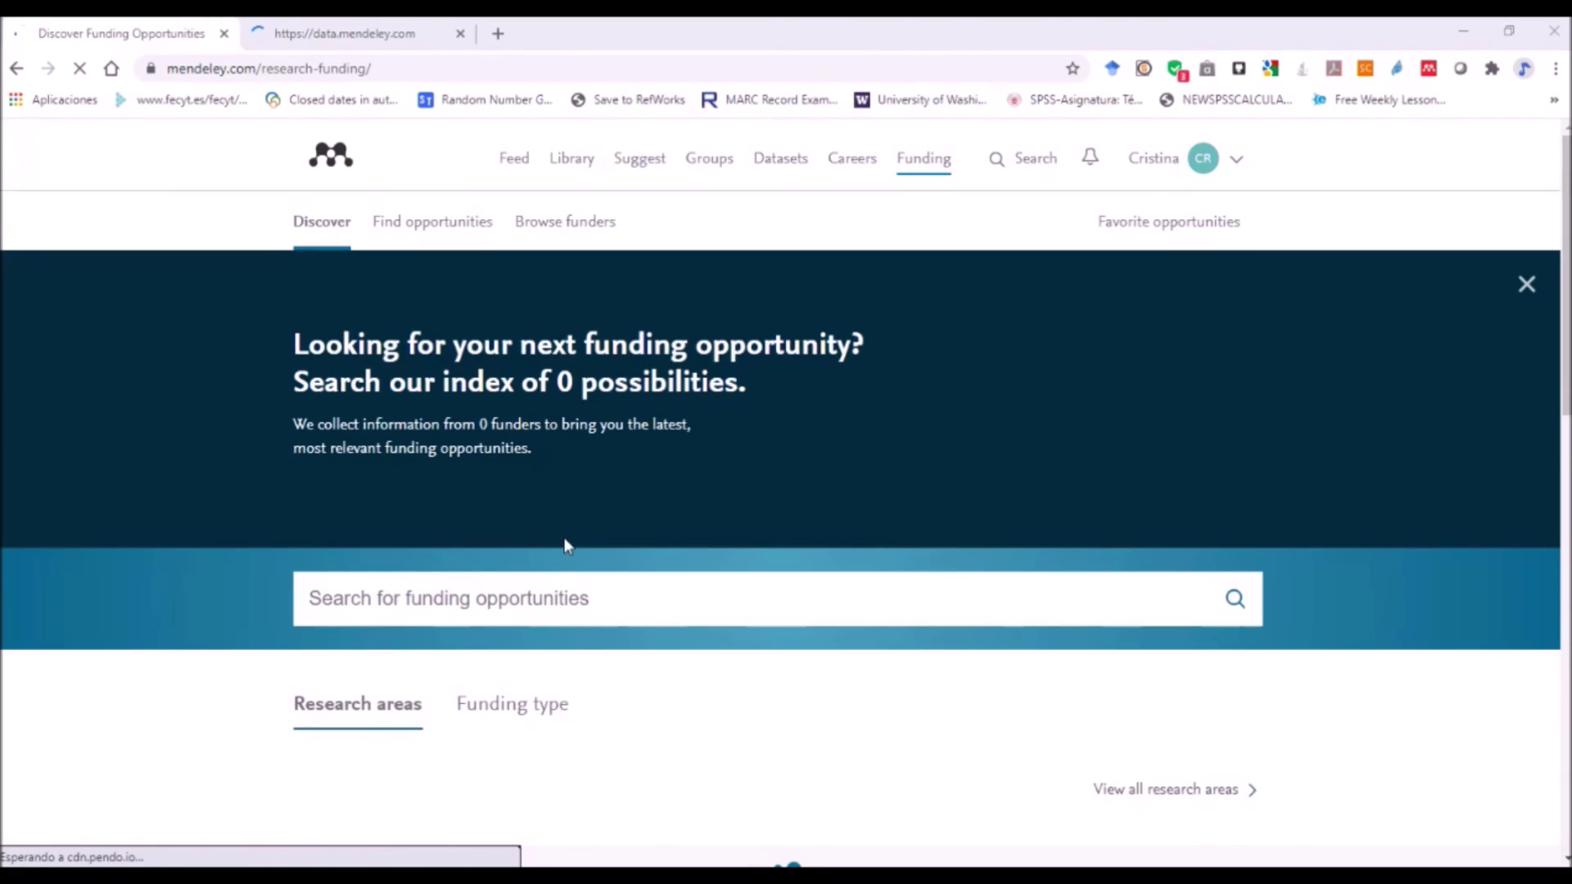
click(493, 603)
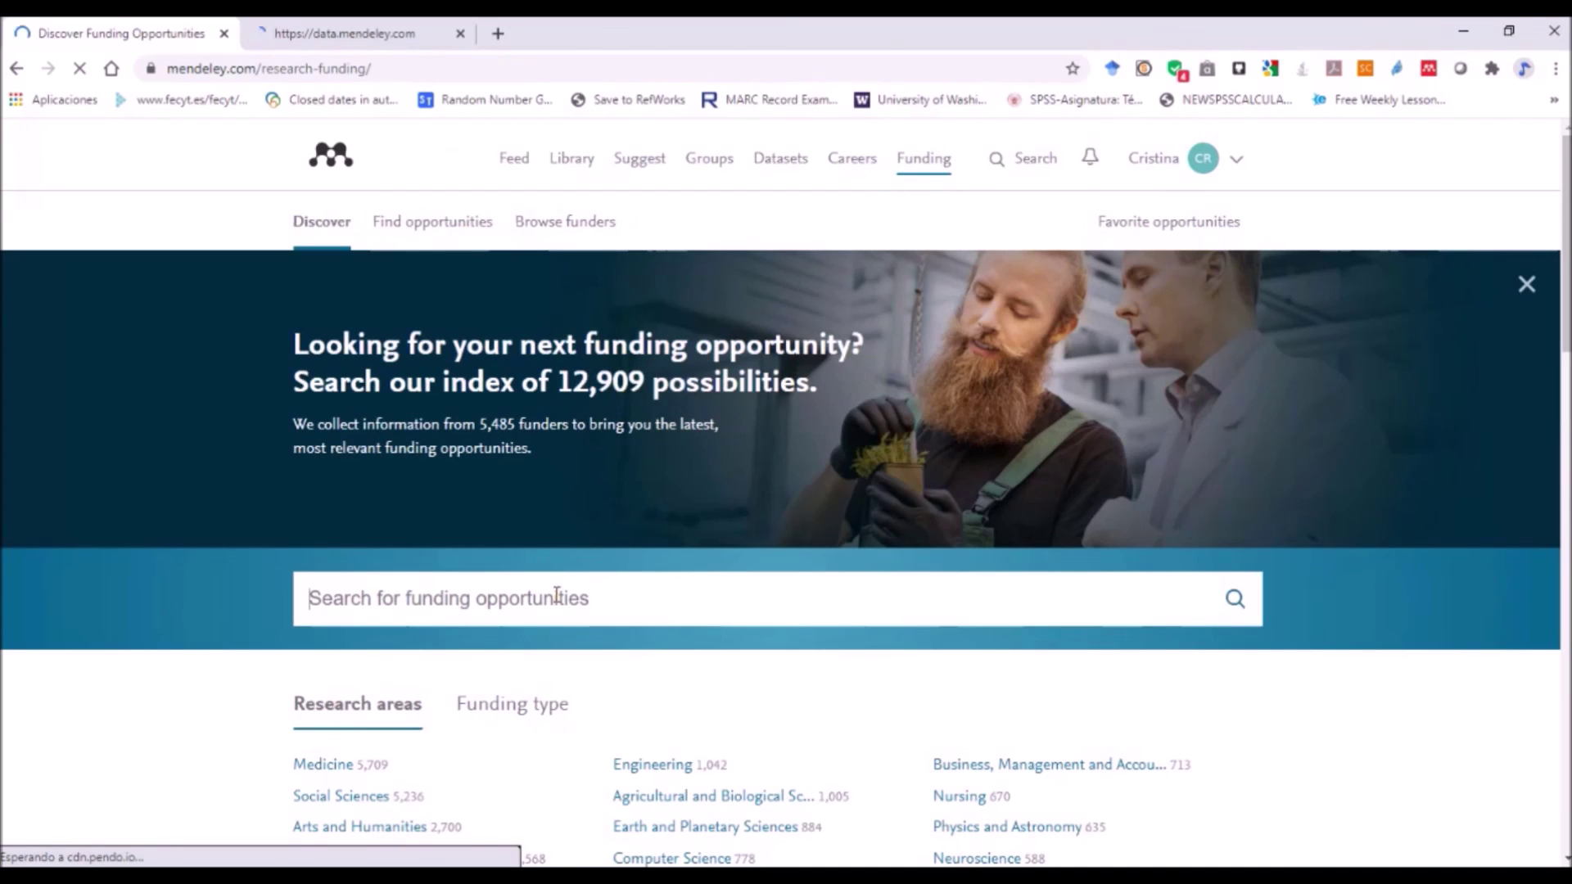
scroll(867, 709, down, 3)
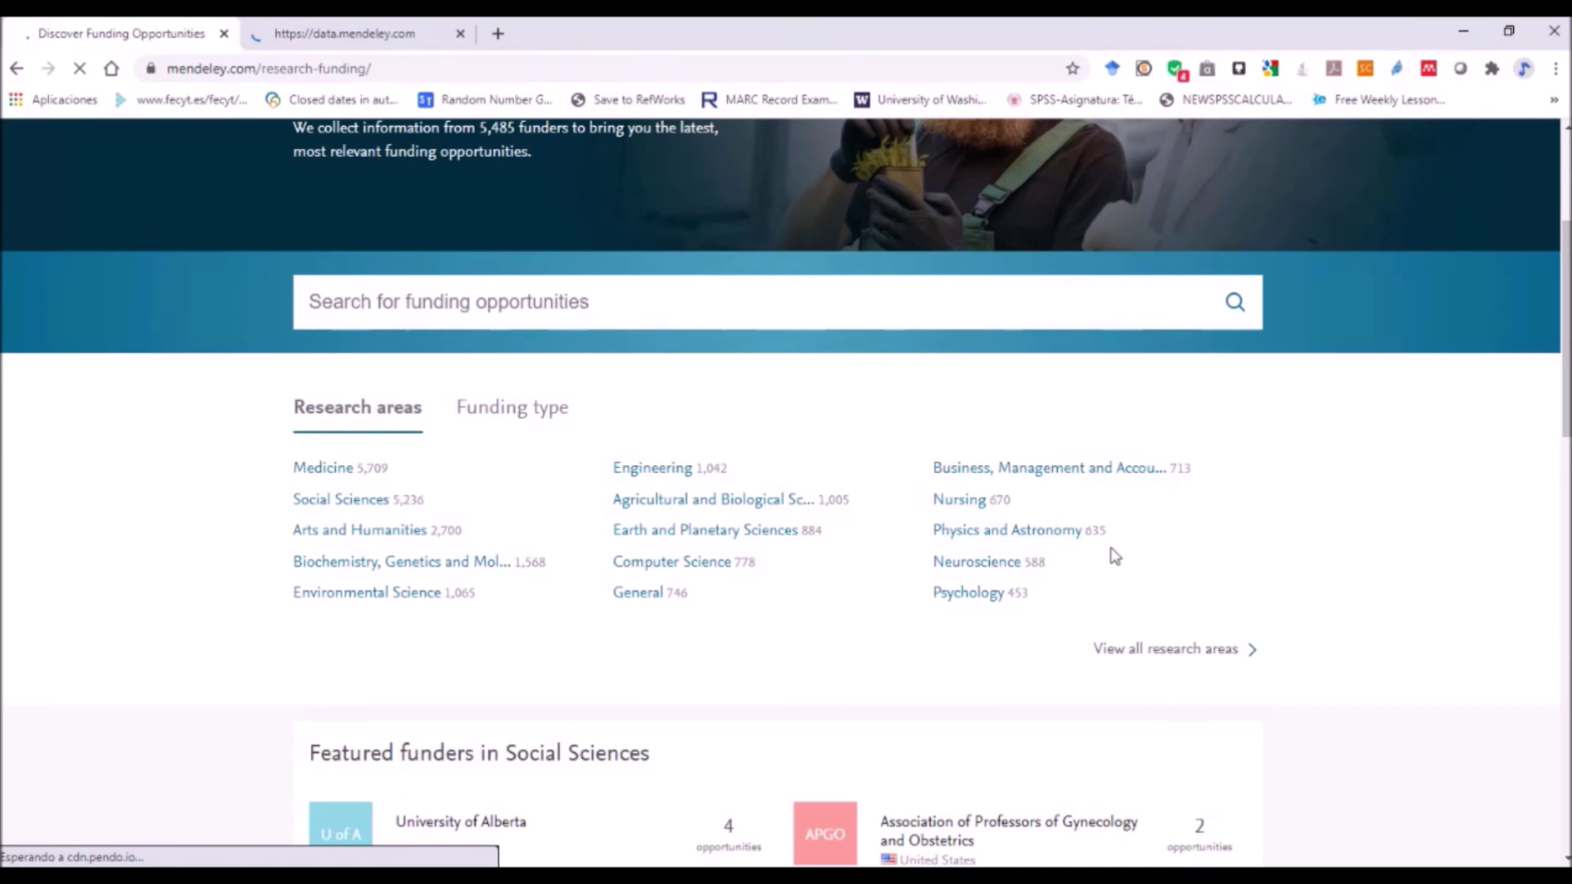
scroll(1123, 546, down, 2)
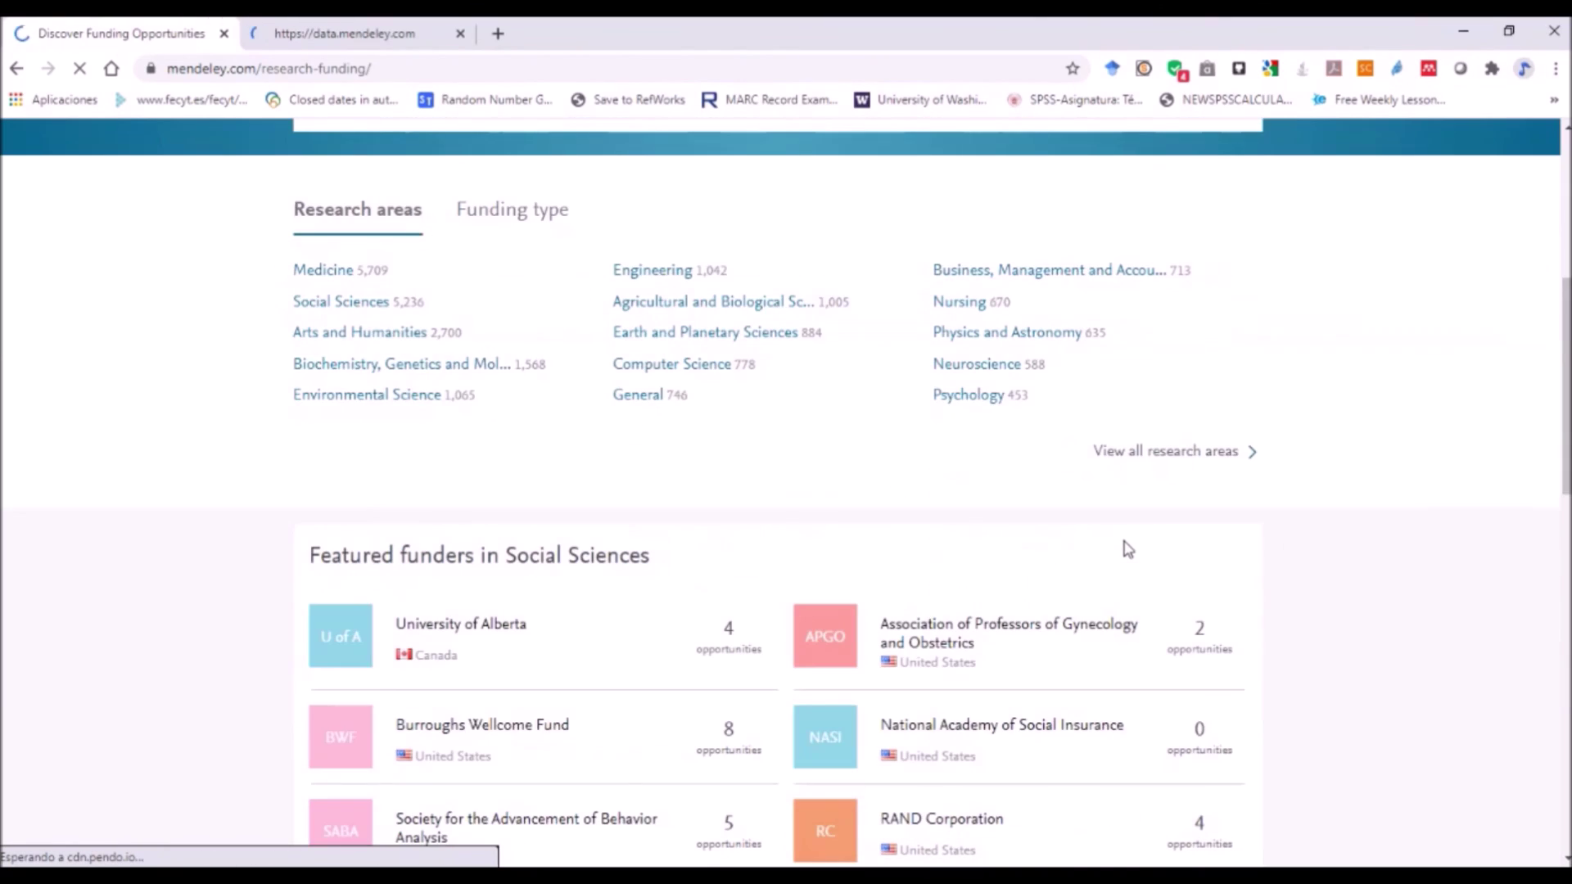
scroll(1126, 547, down, 1)
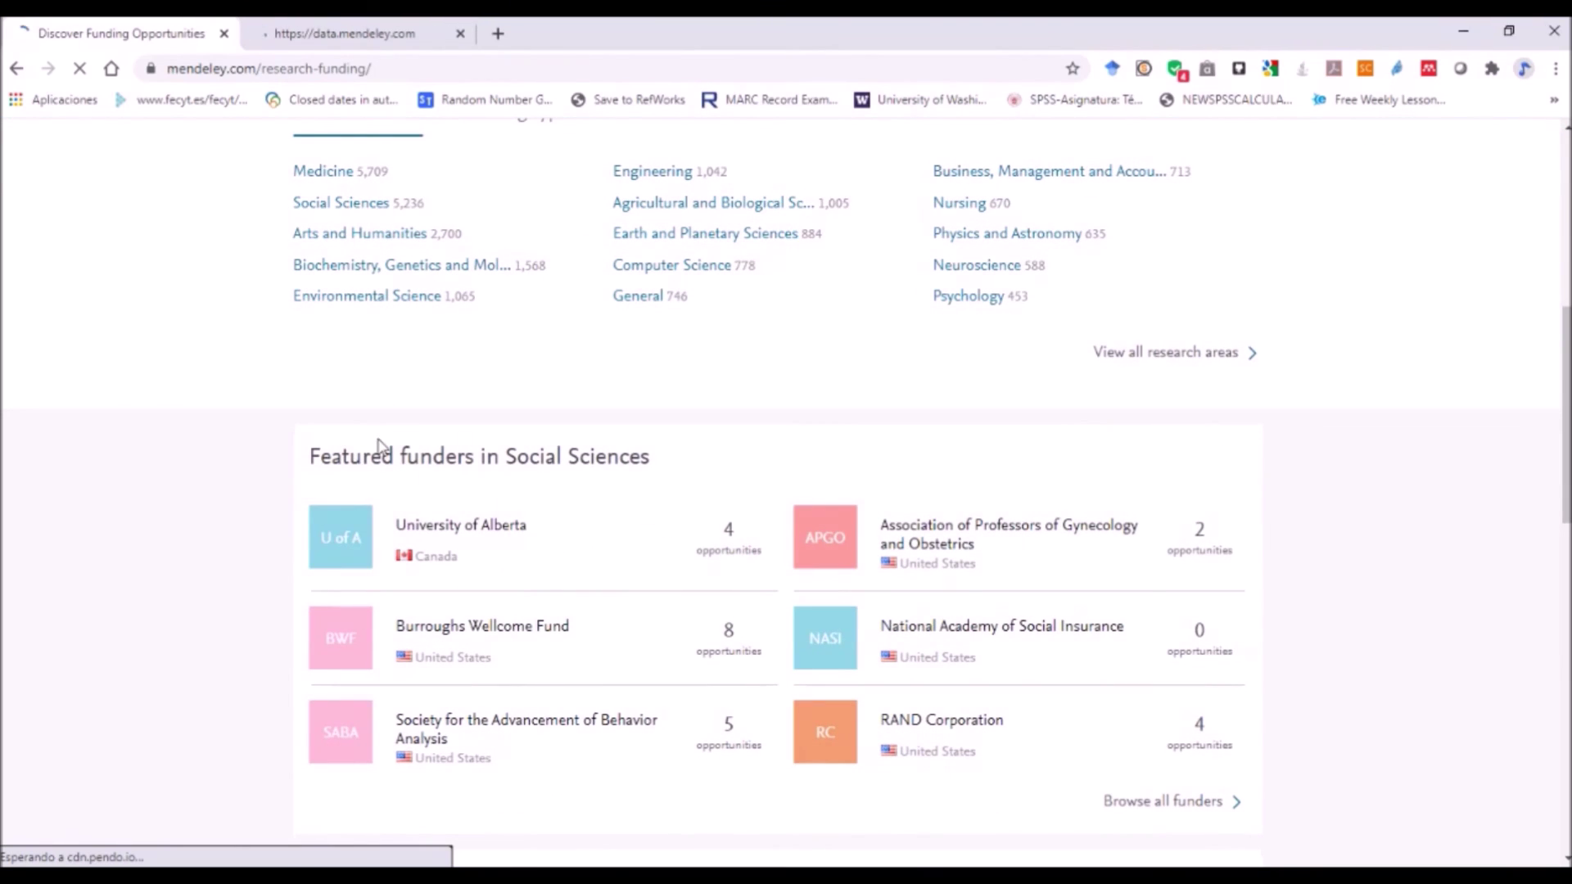
scroll(1137, 522, down, 3)
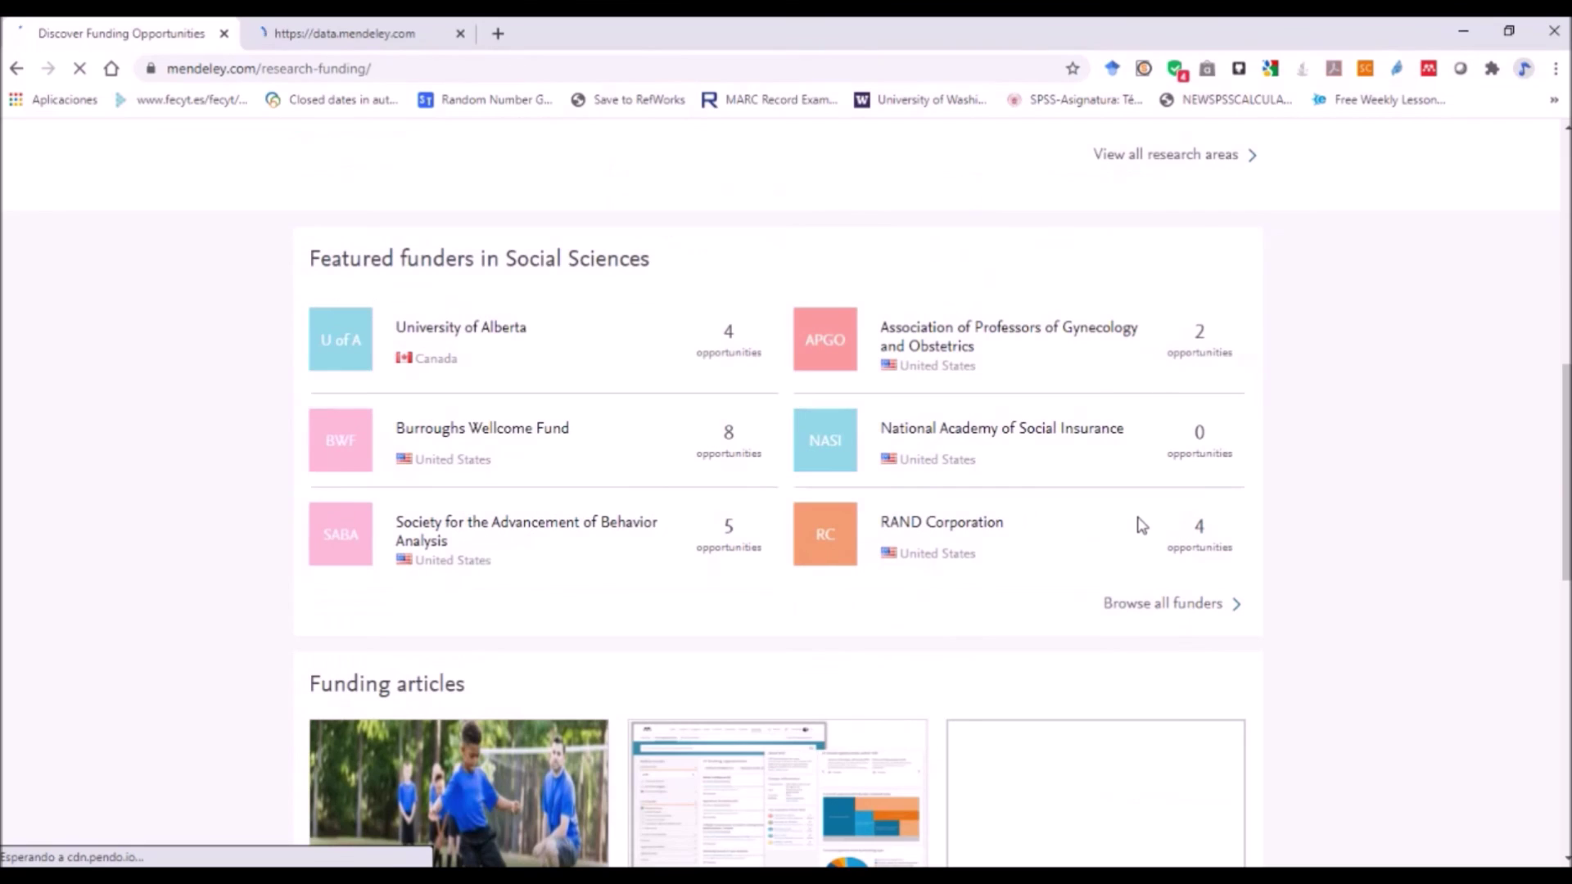
scroll(1140, 523, down, 6)
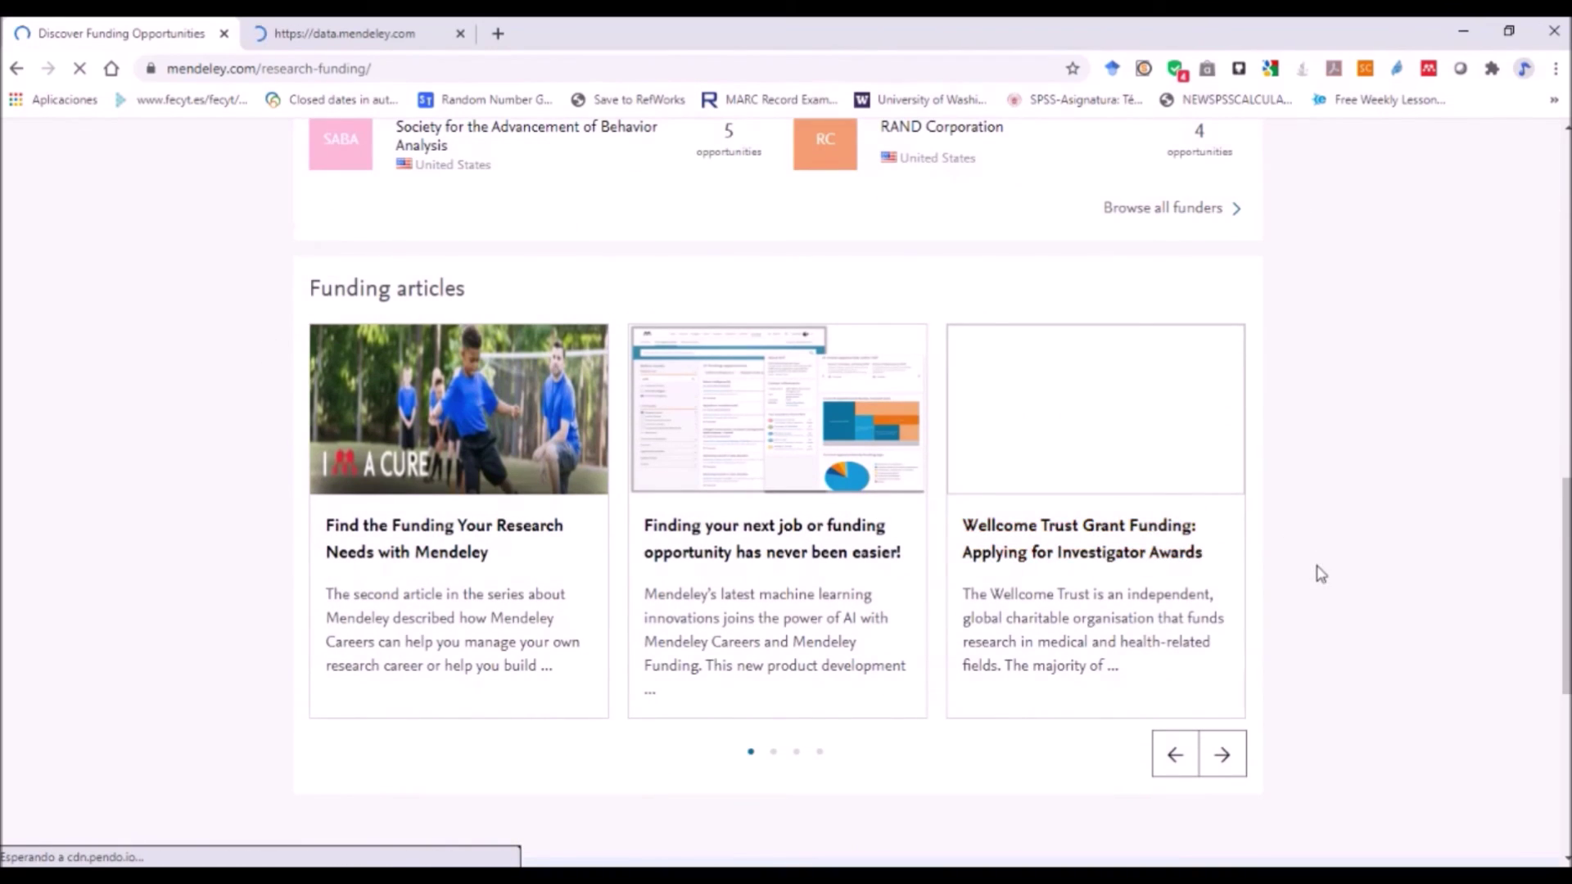
scroll(1320, 573, up, 7)
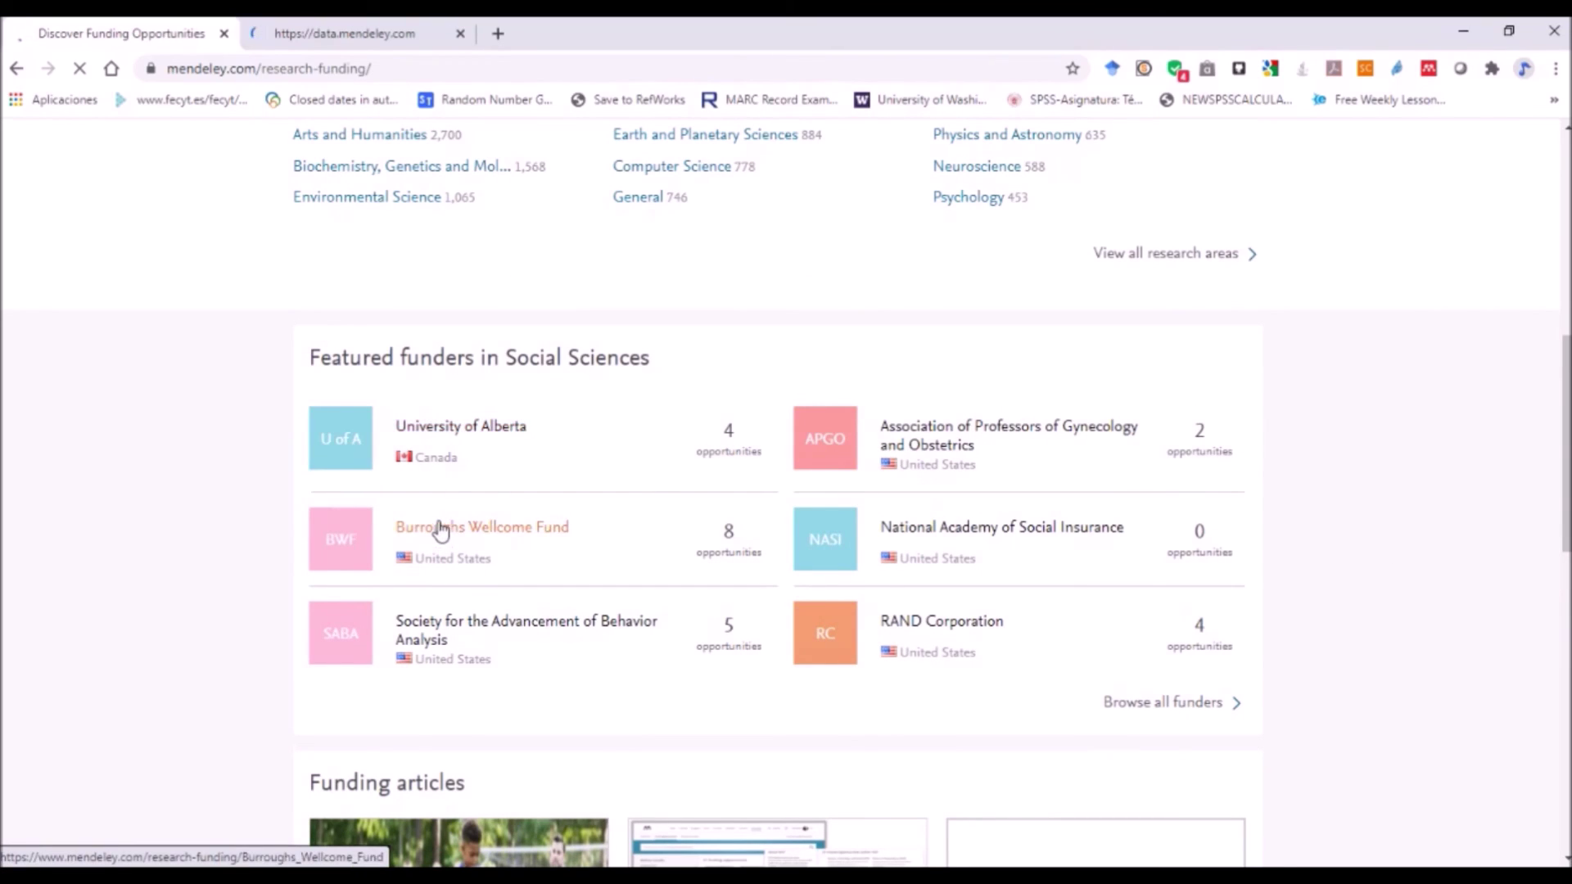
scroll(846, 587, up, 8)
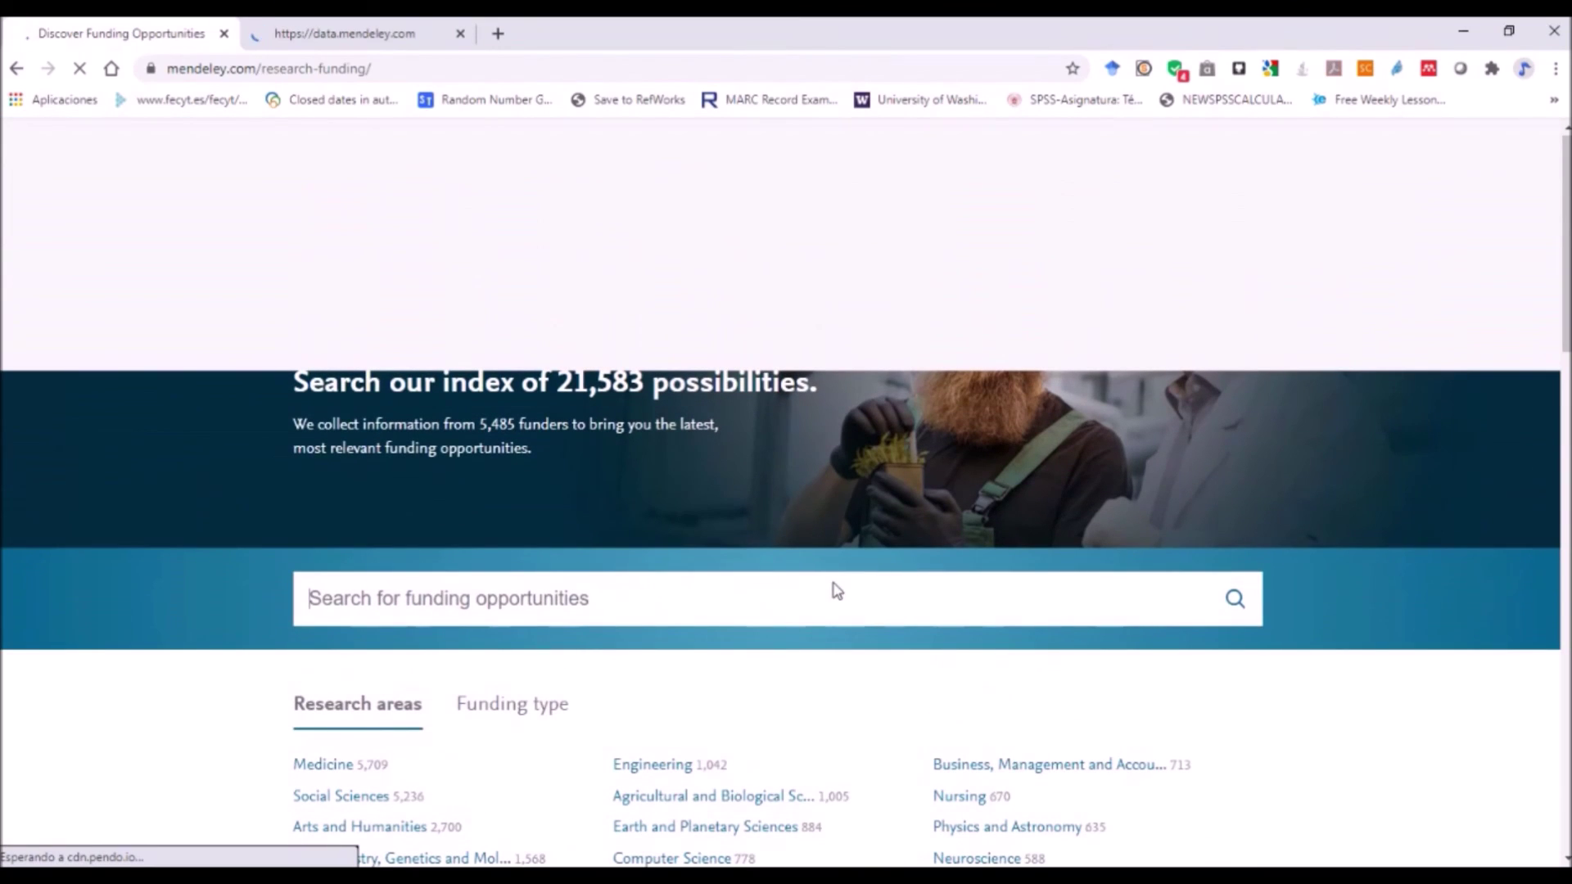
click(339, 34)
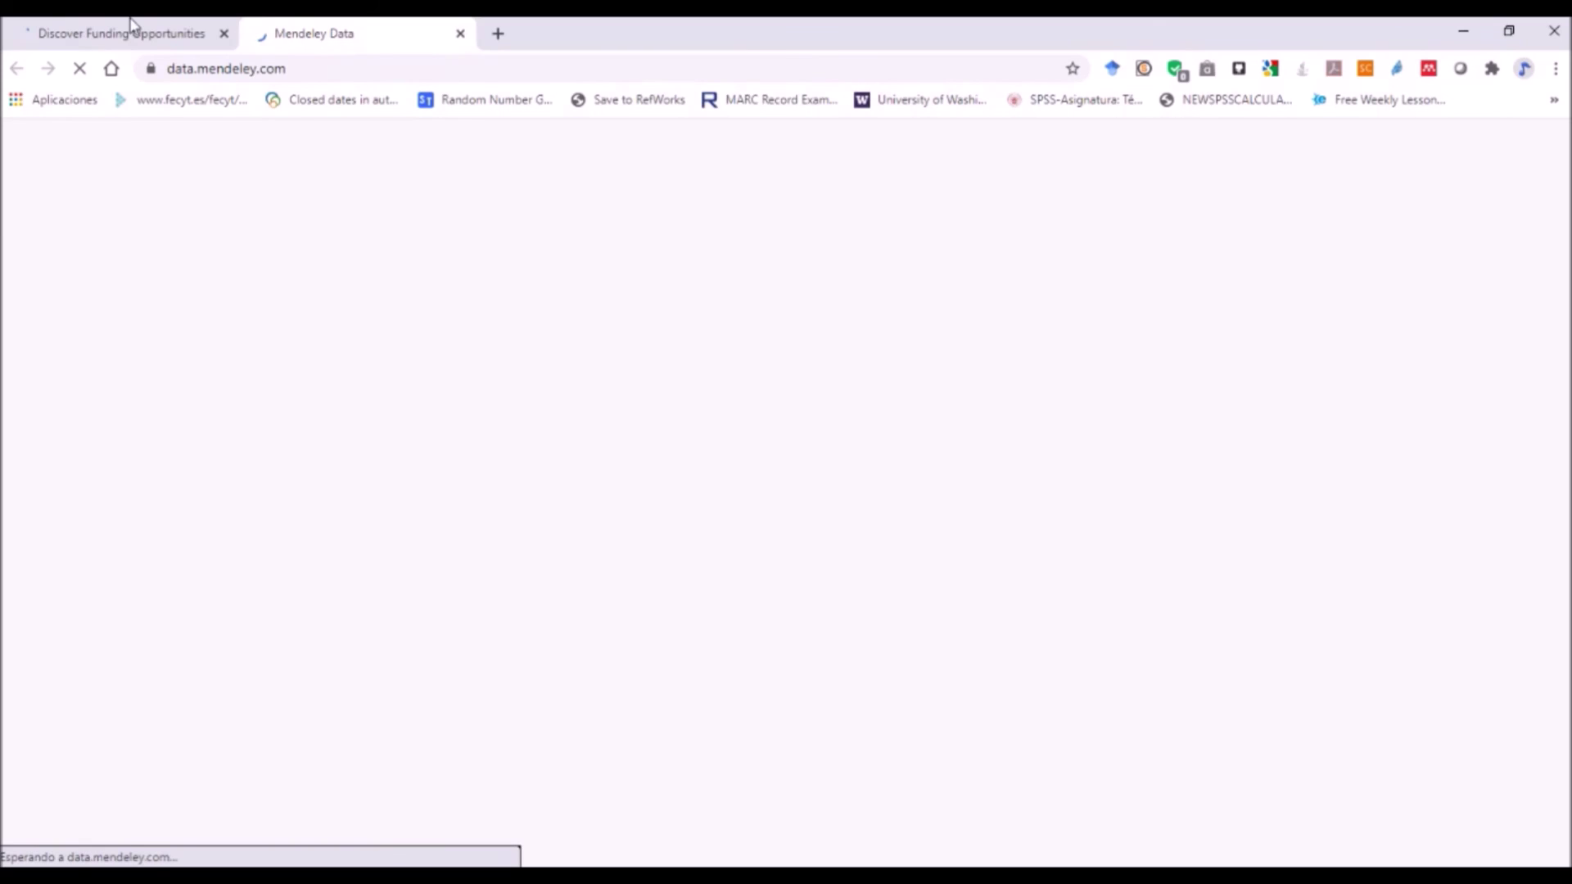
- Return to the Funding page, open the Careers section and examine its job services, disciplines, careers advice and featured jobs
click(104, 33)
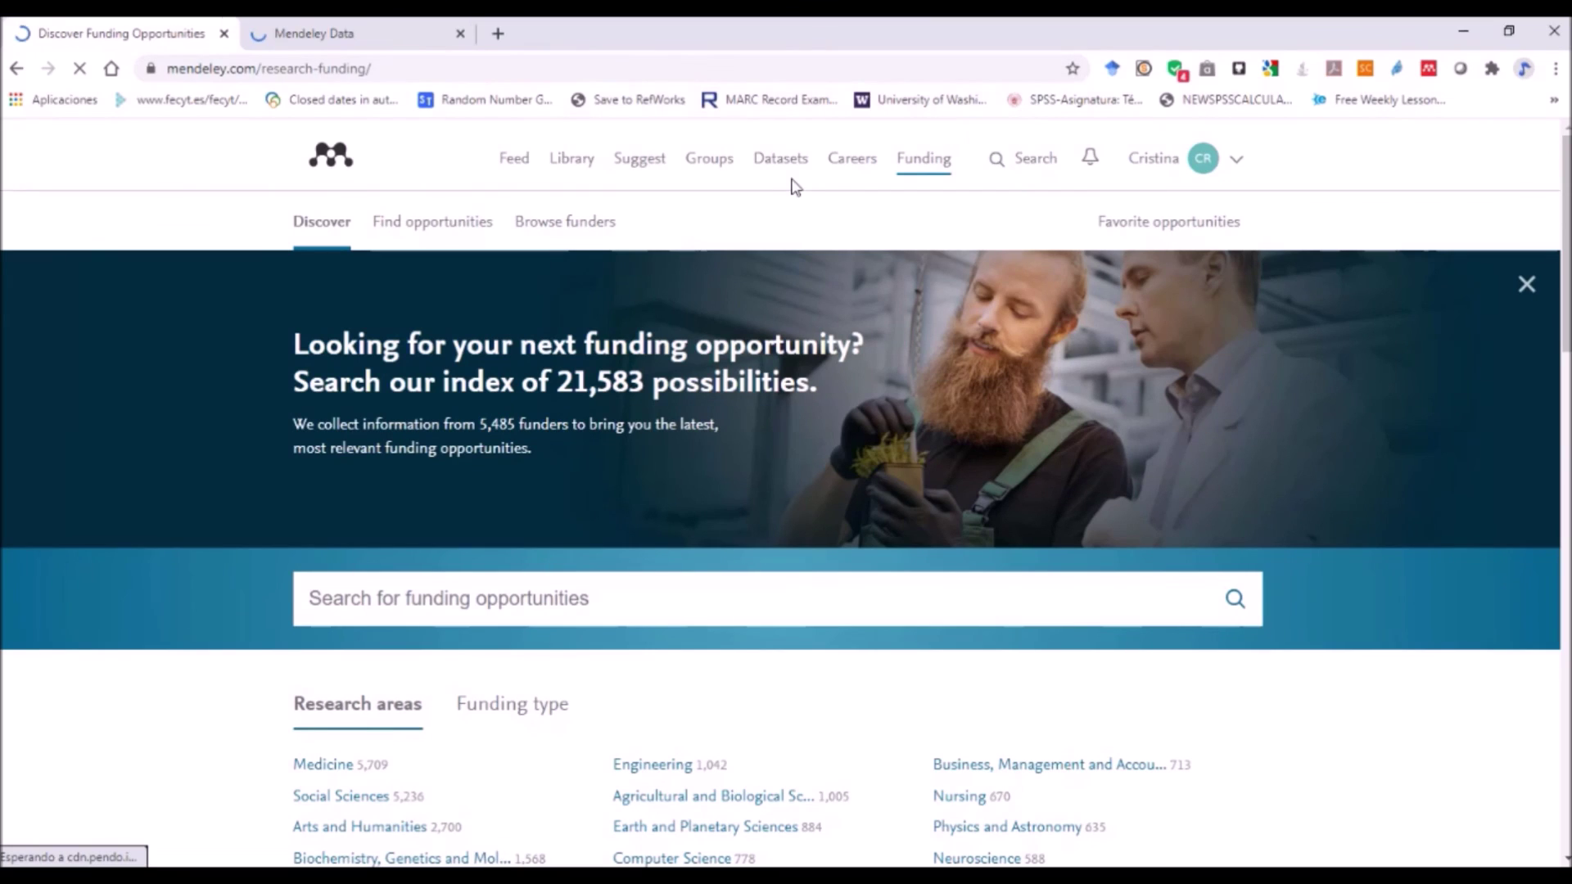
click(375, 41)
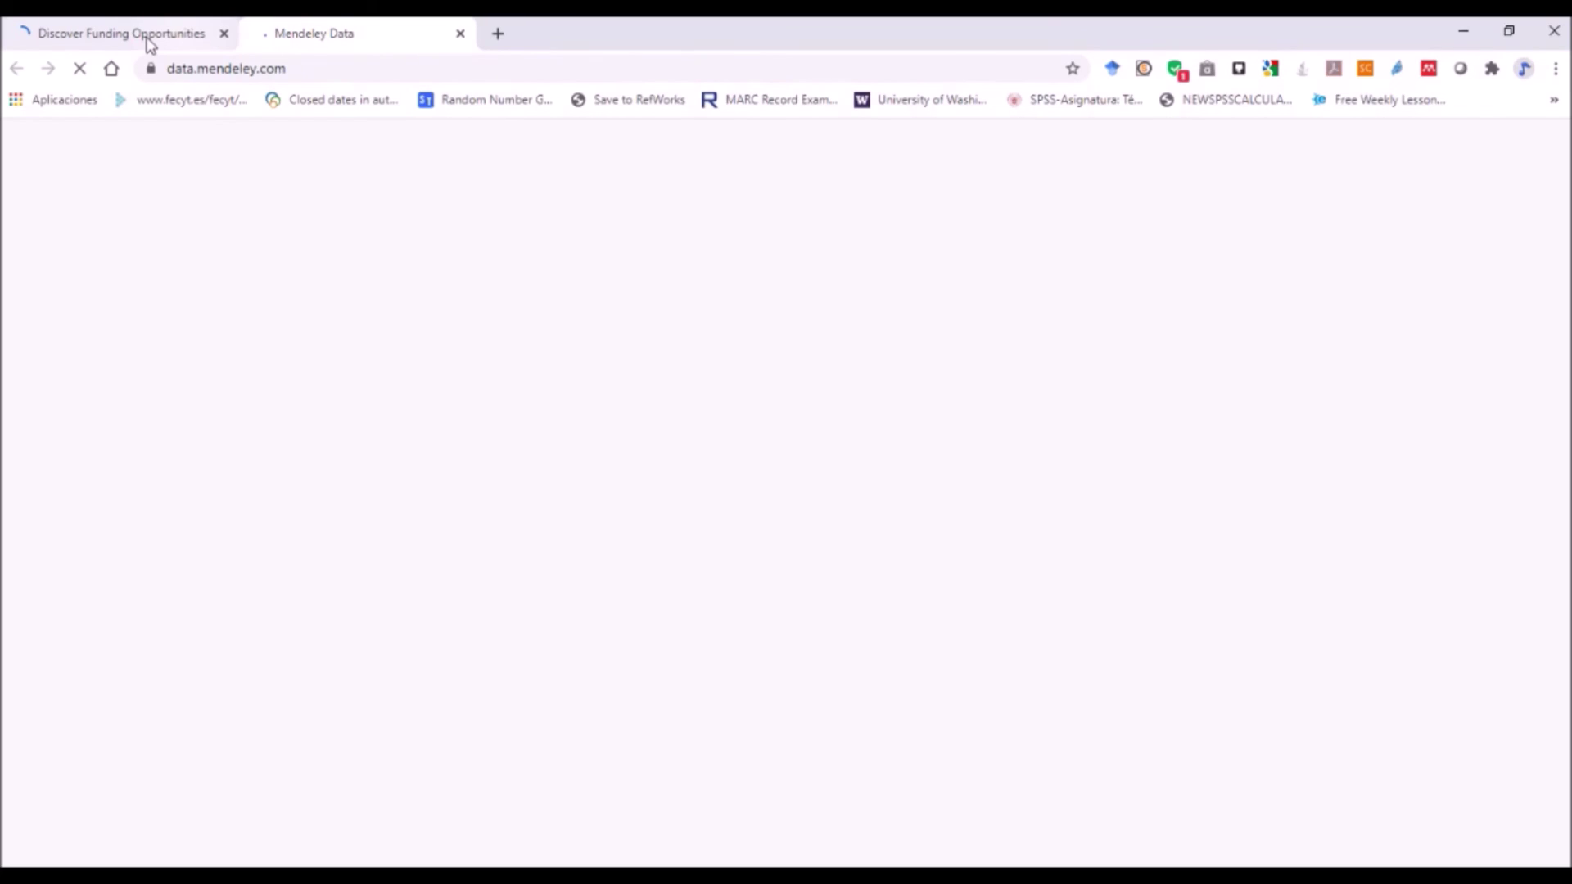
click(150, 43)
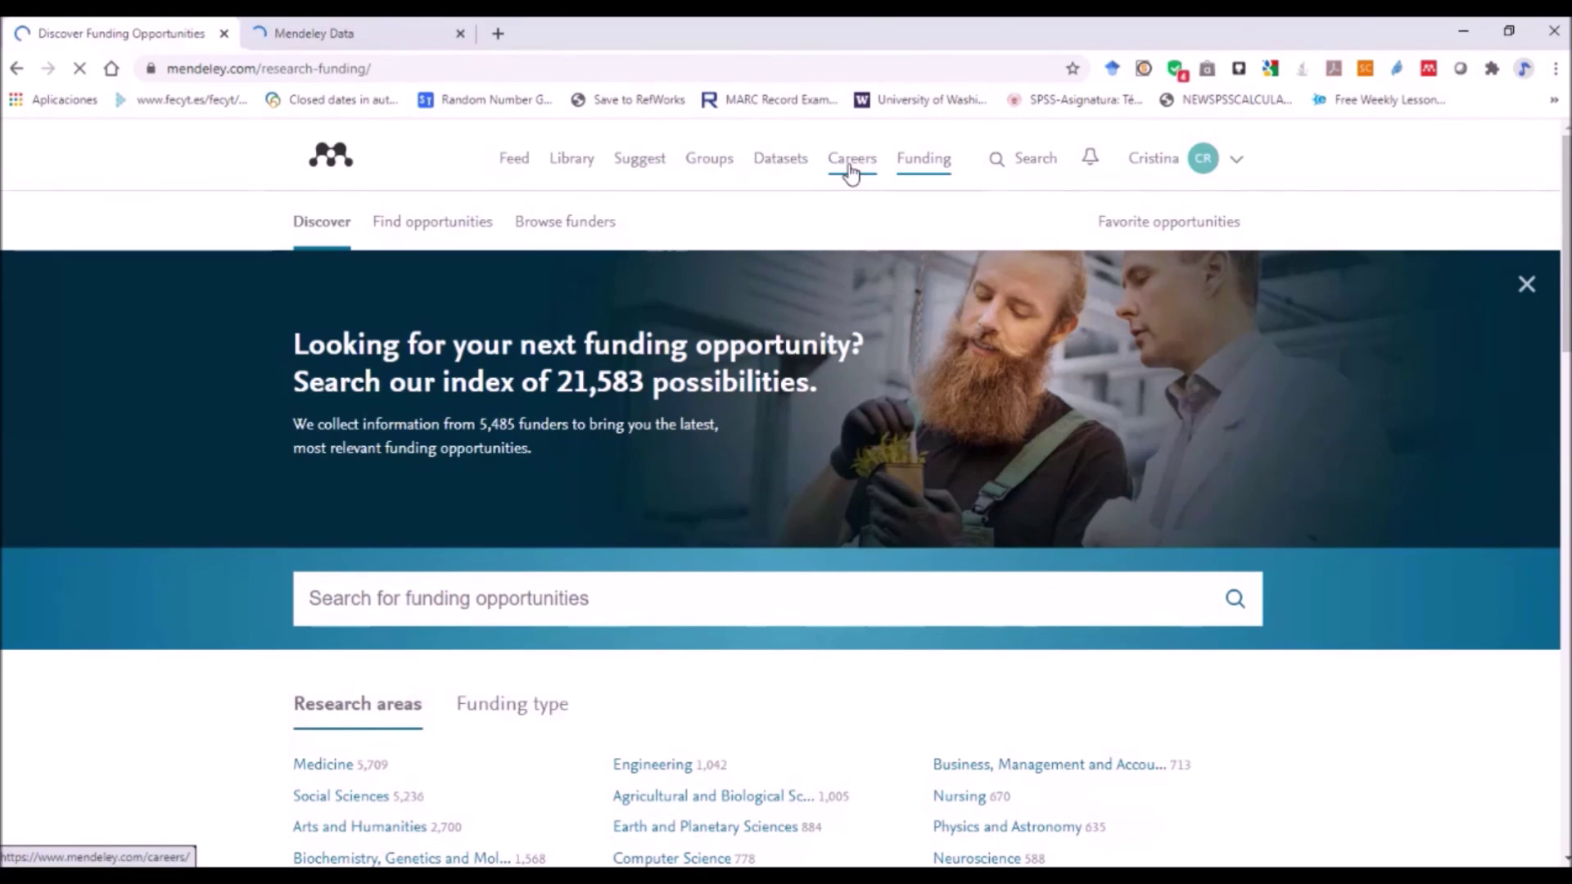
click(852, 160)
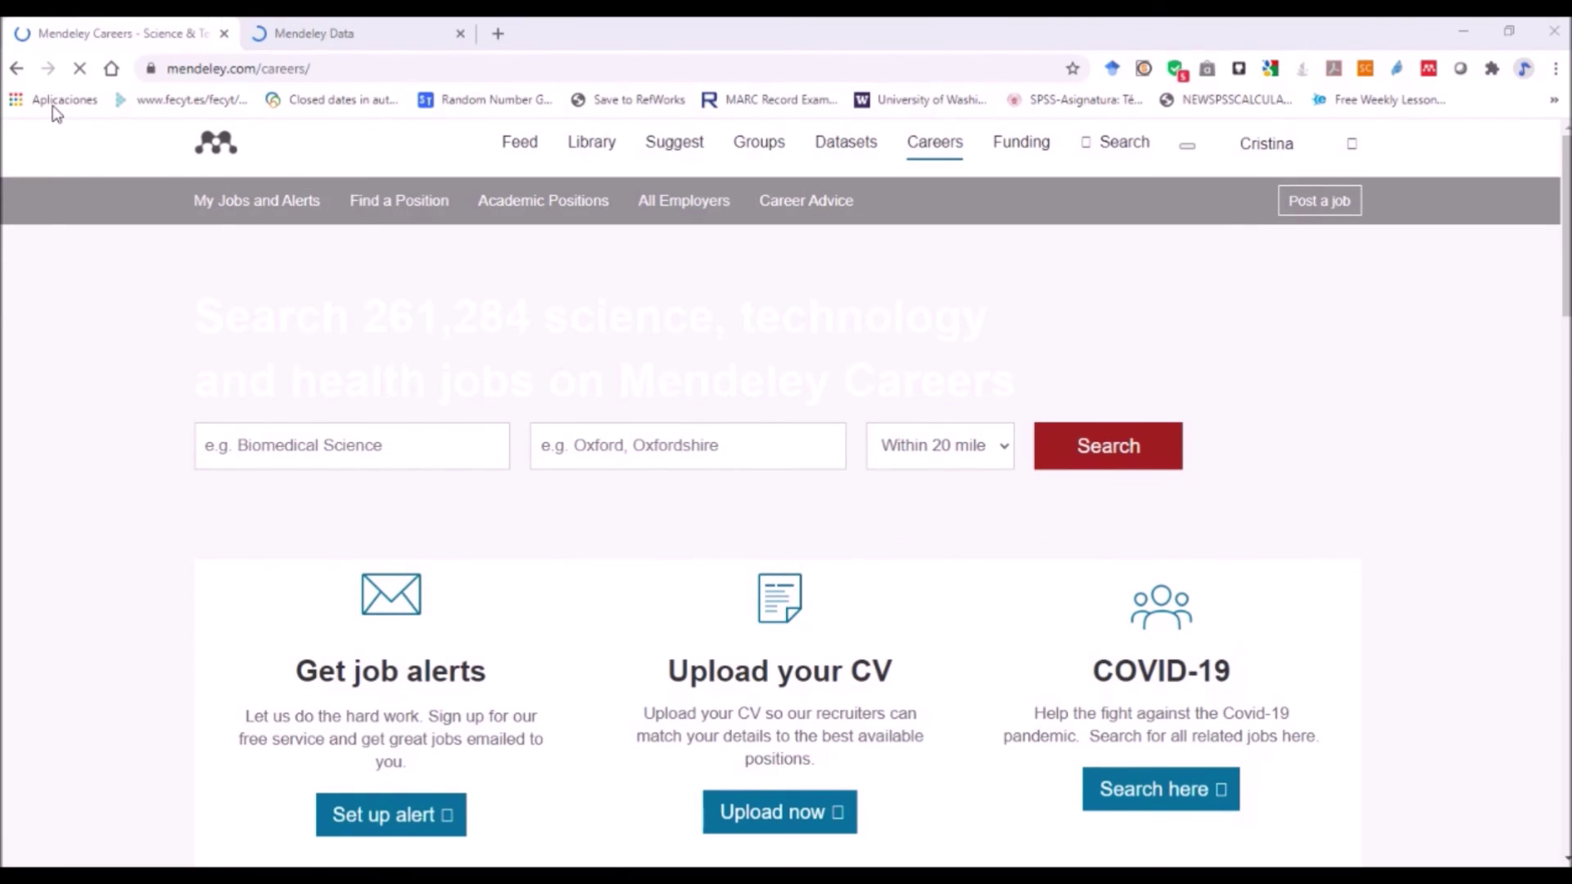
scroll(344, 524, down, 2)
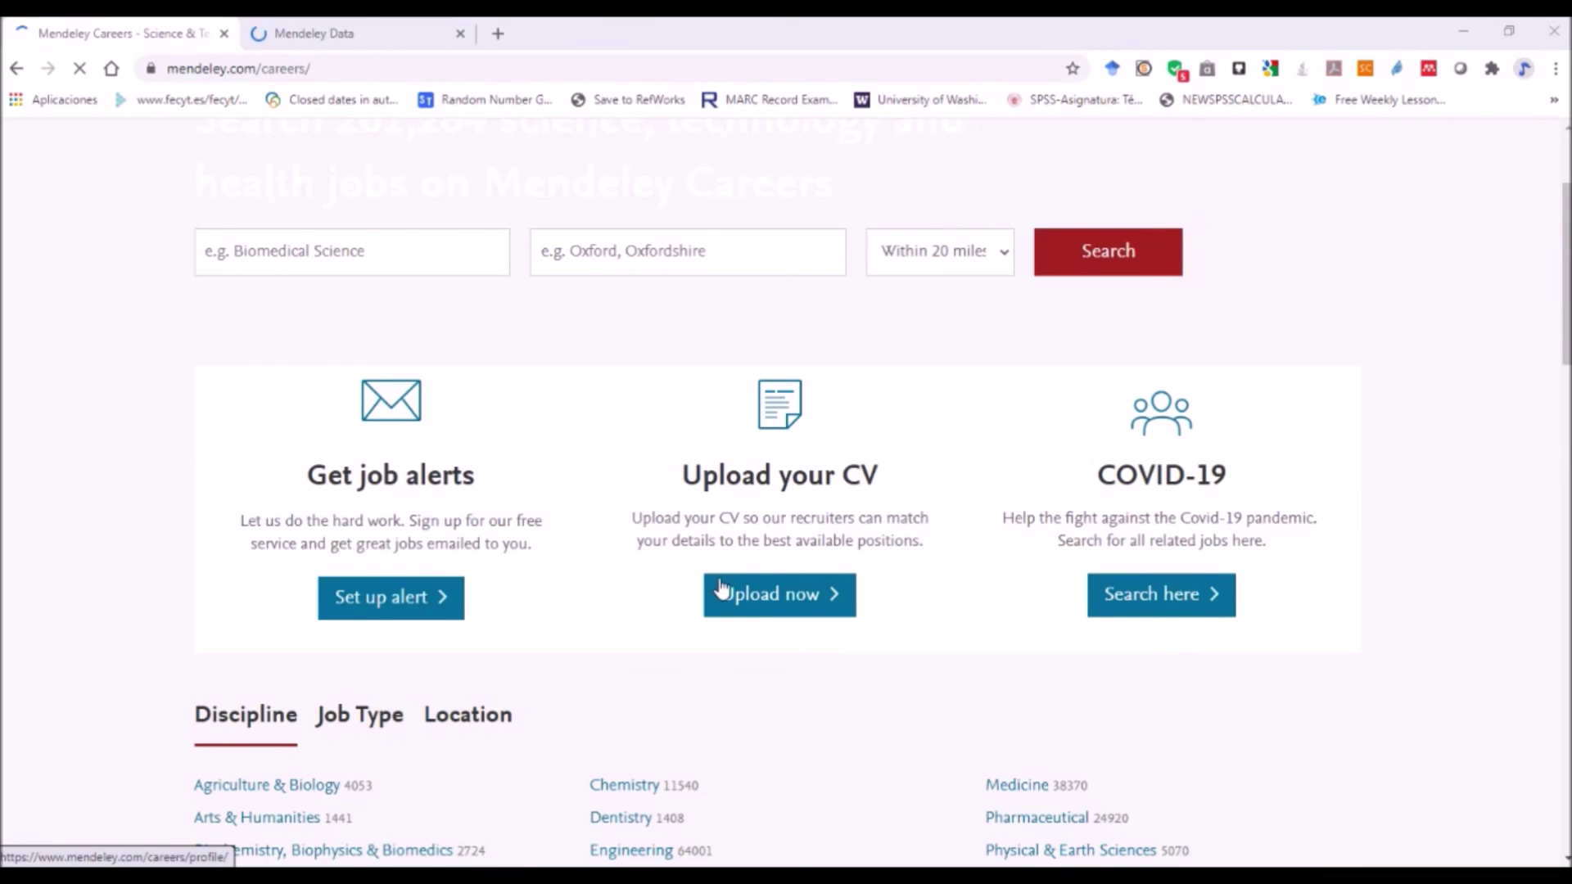
scroll(412, 435, down, 3)
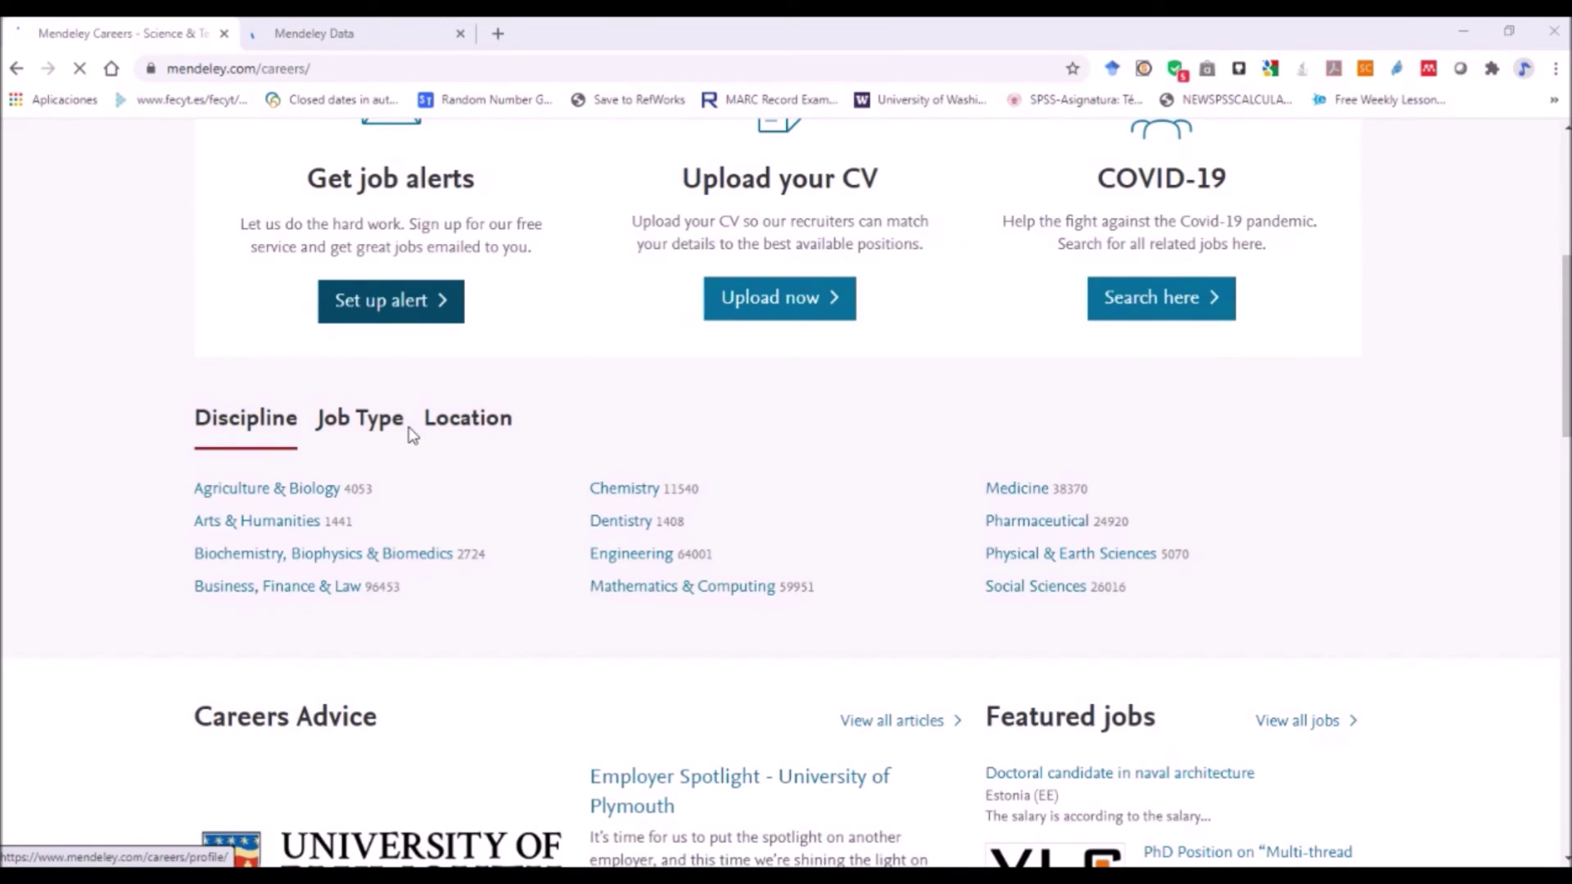
scroll(831, 561, down, 3)
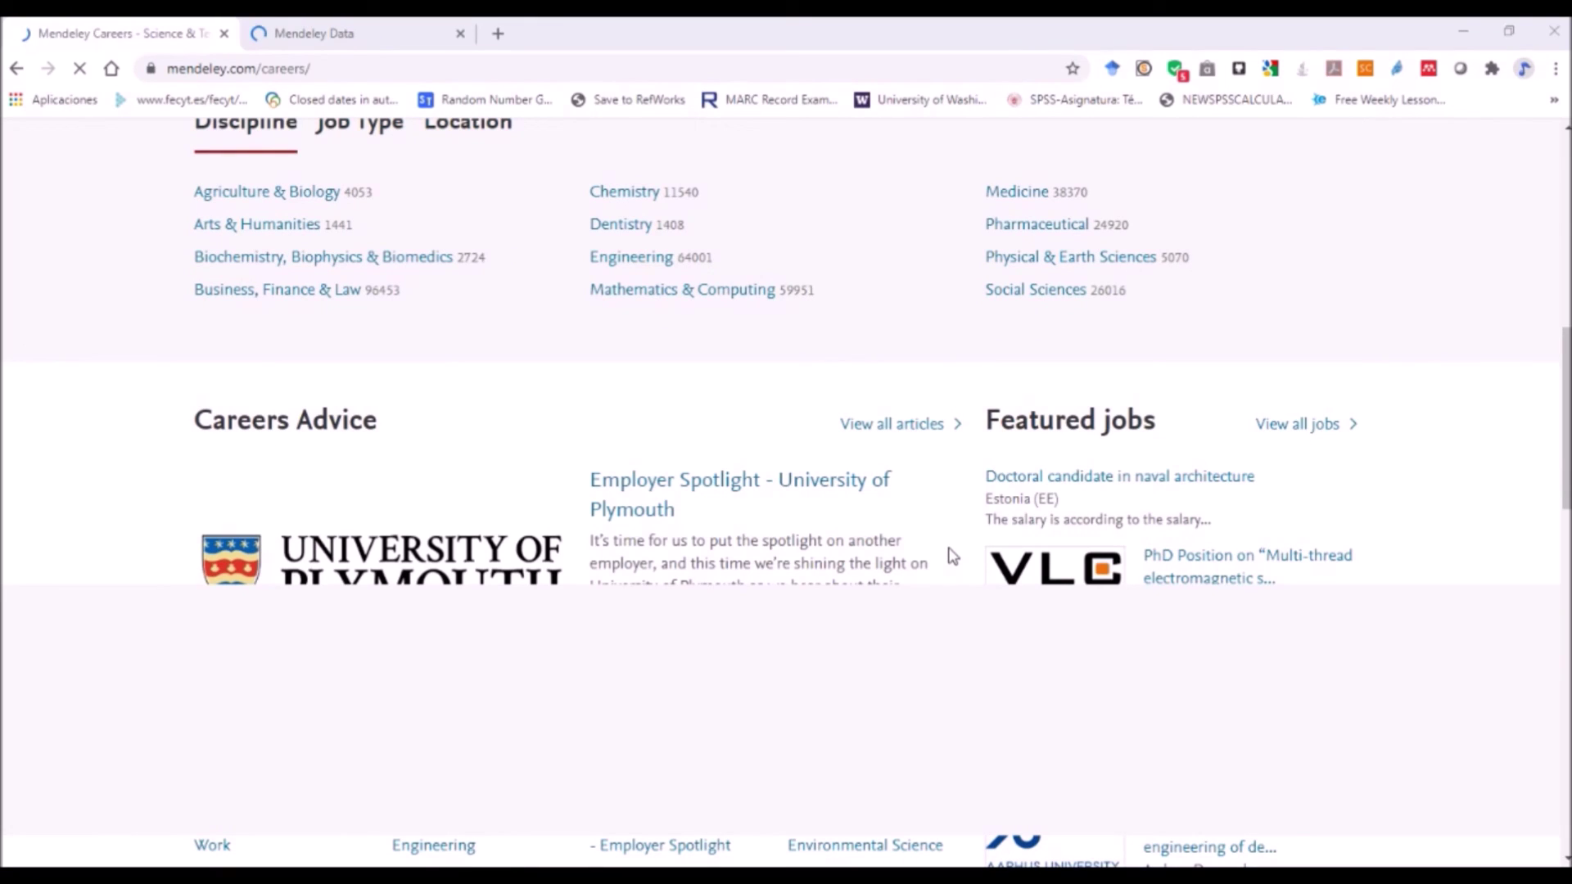
scroll(857, 563, up, 5)
scroll(857, 563, up, 3)
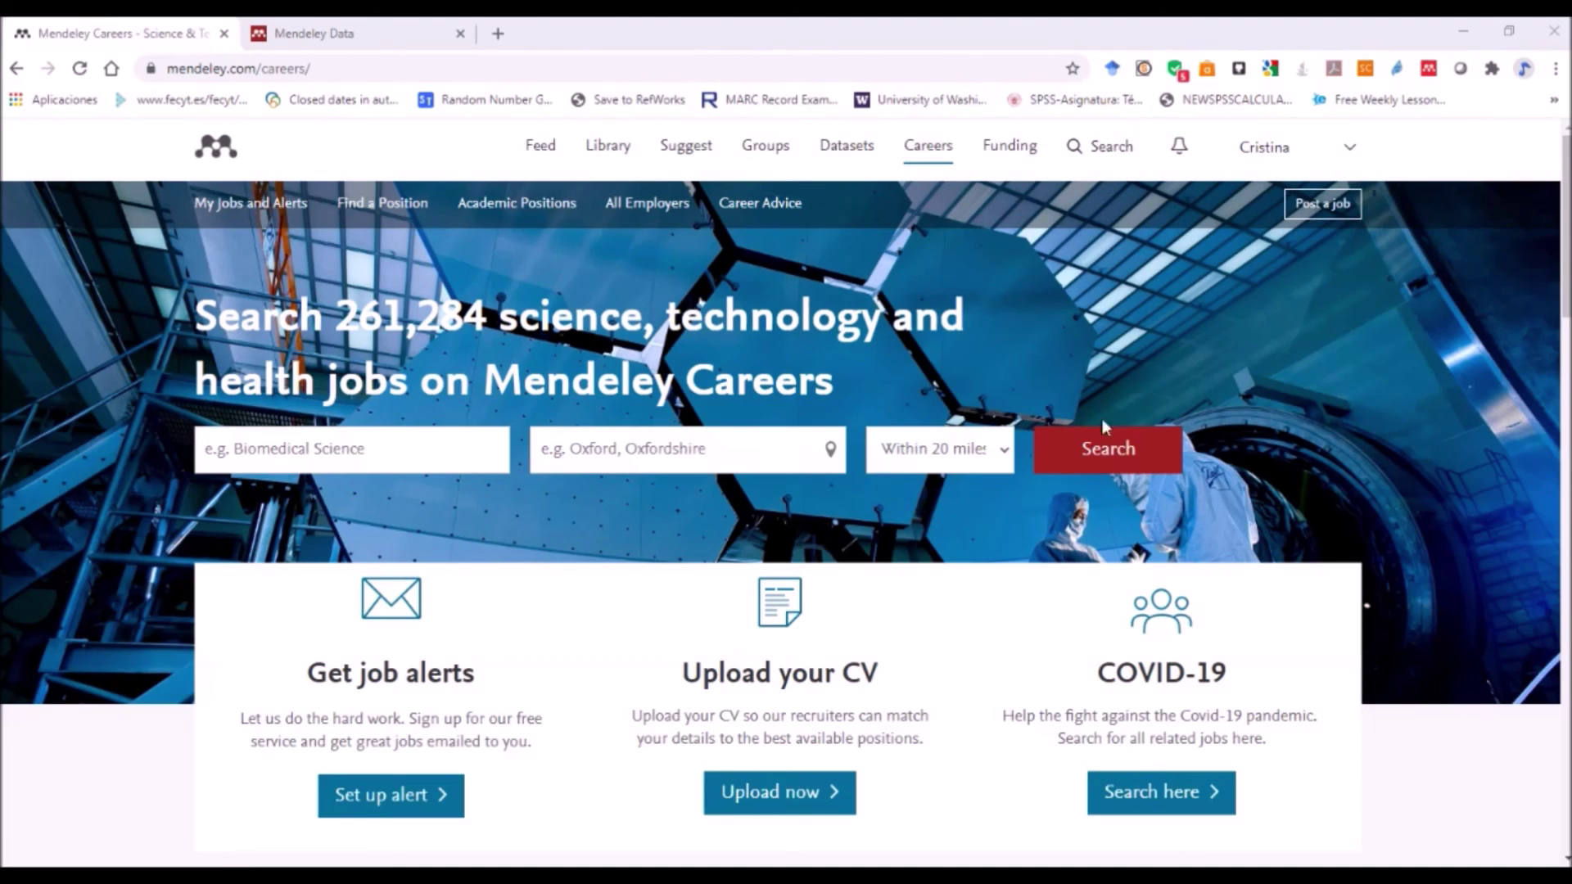
- Search Mendeley's papers for the exact phrase "virtual education"
click(1103, 154)
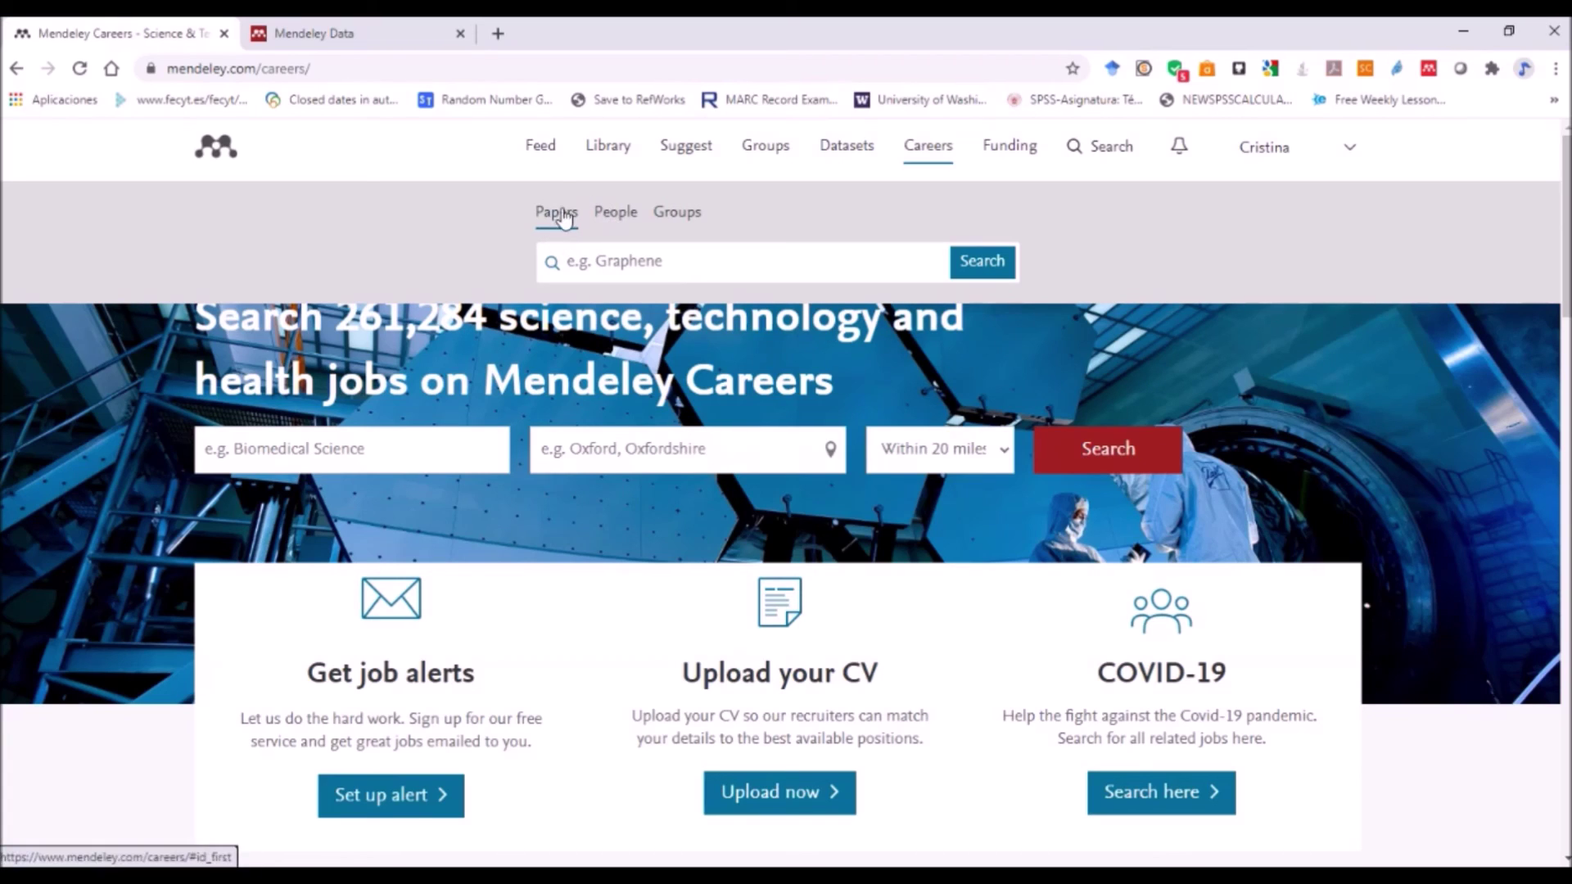
click(639, 262)
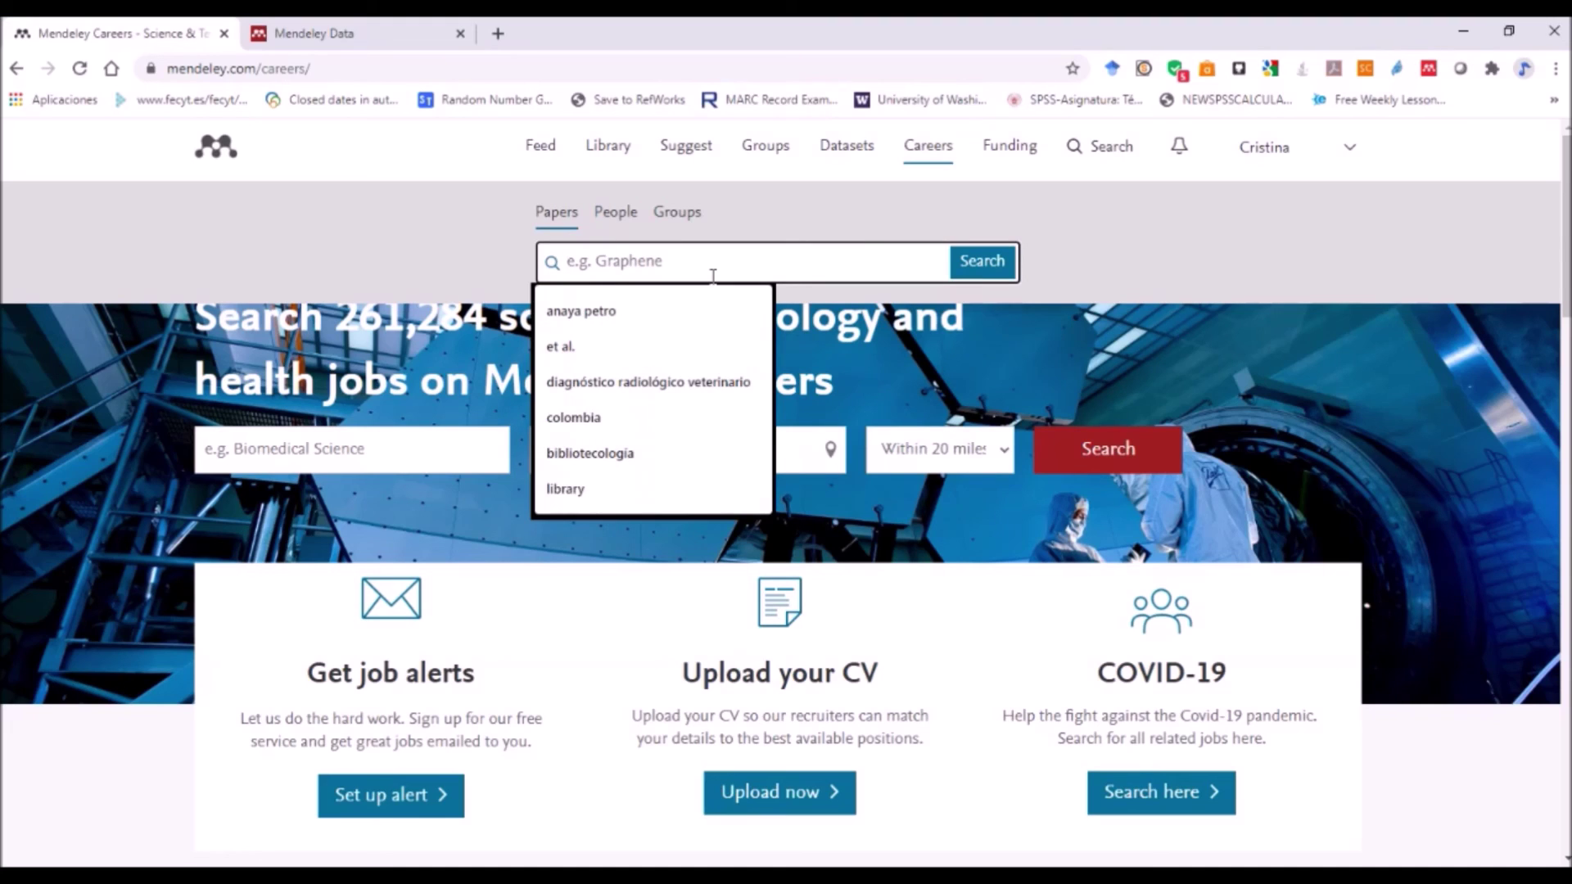
text(virtual education)
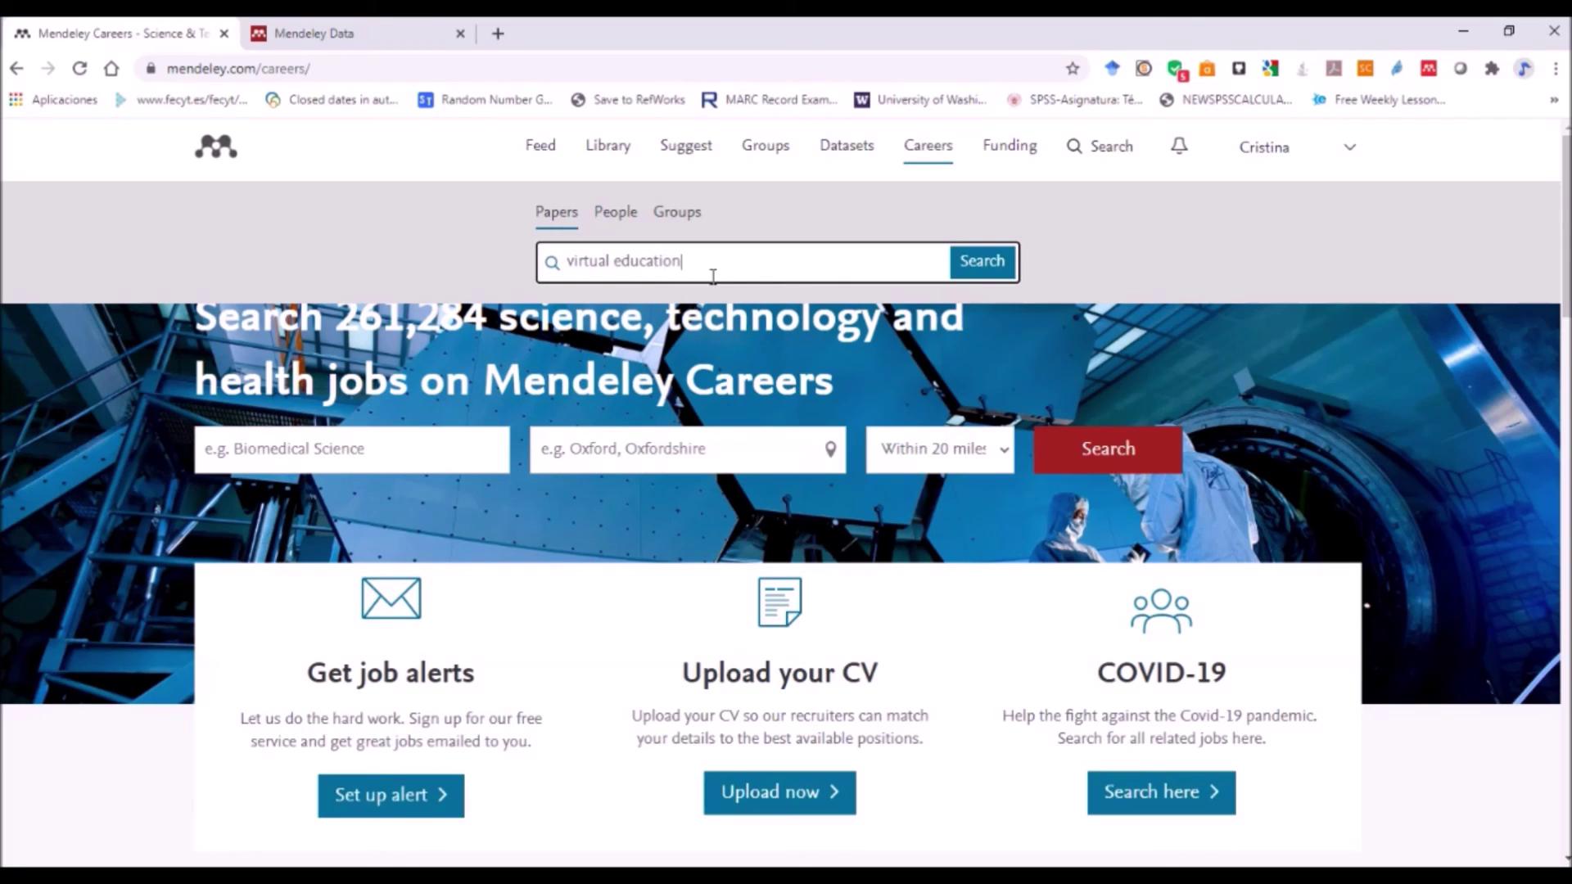
text(")
click(982, 268)
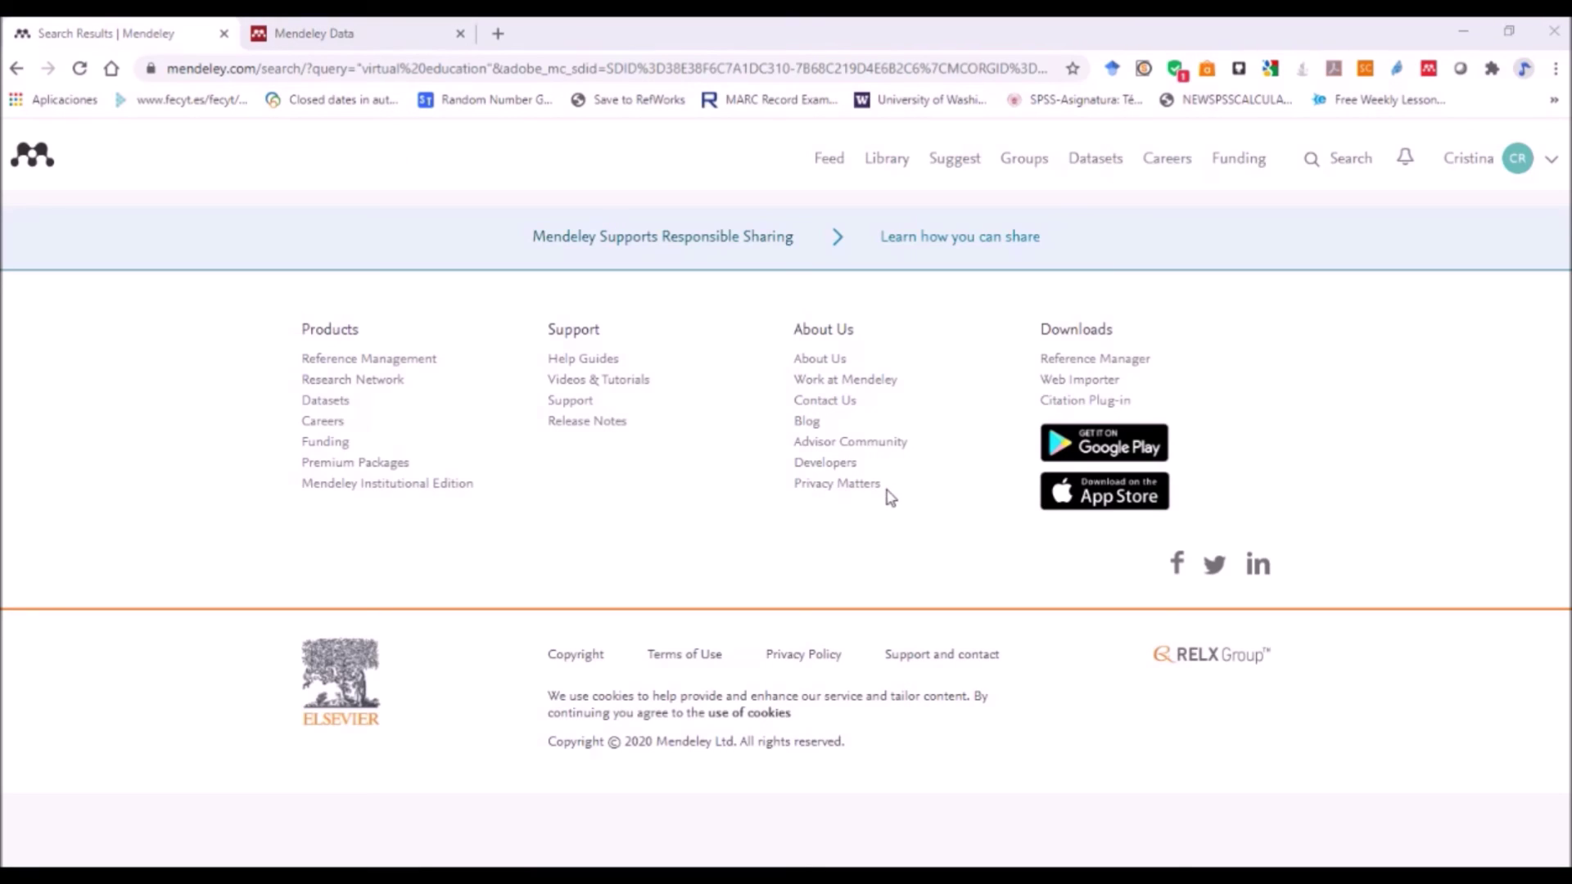
- Search the papers for "GEOMEKids: Educational application for teaching of figures and geometric bodies in kindergarten"
click(1354, 166)
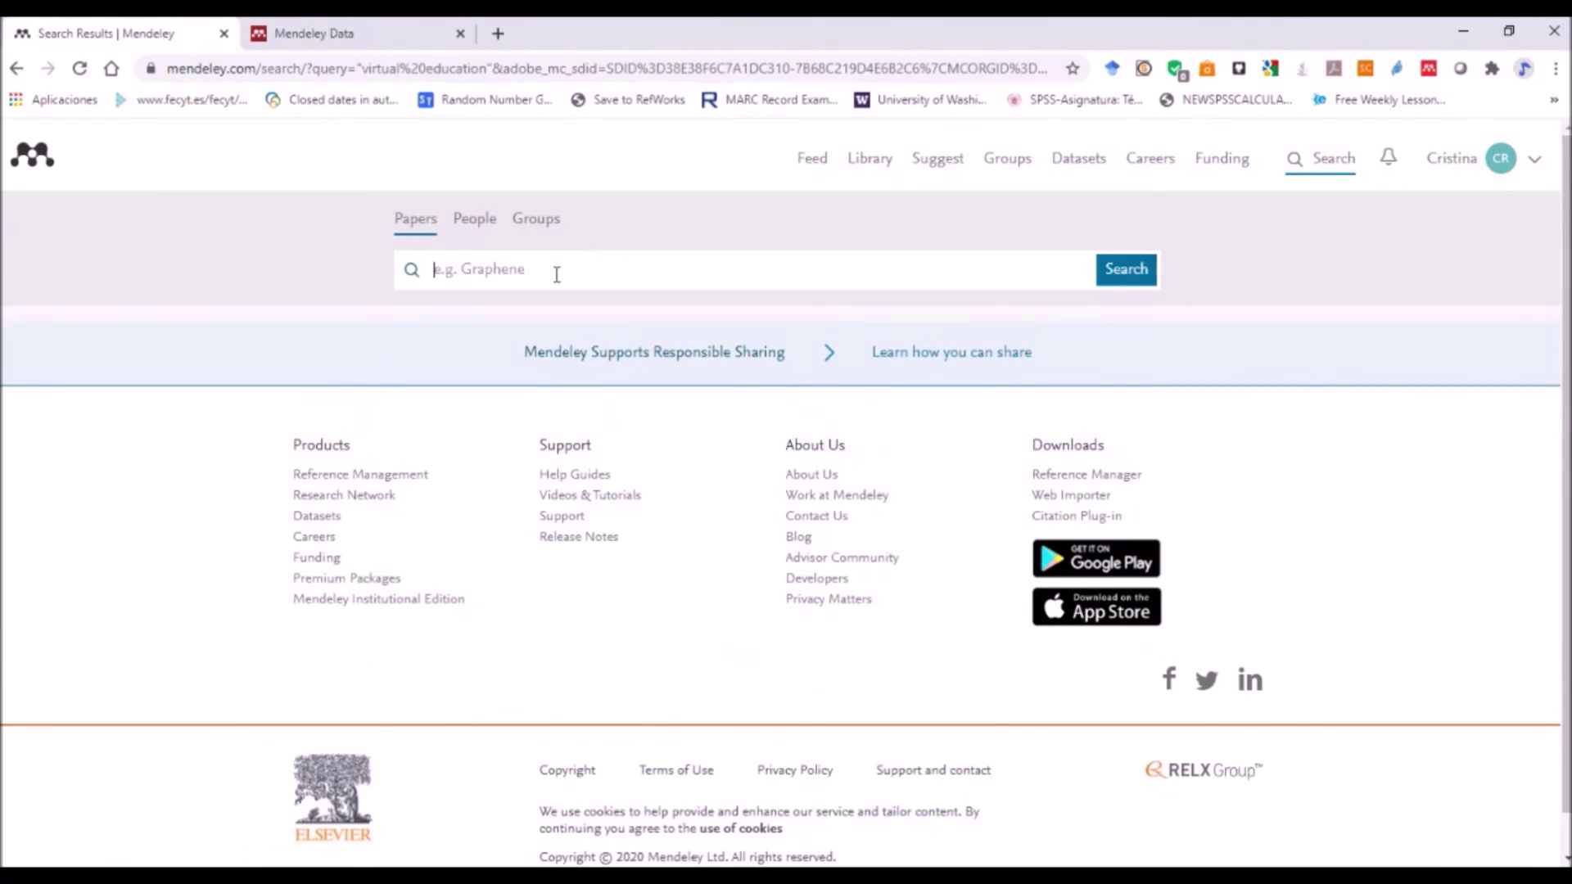
text(g)
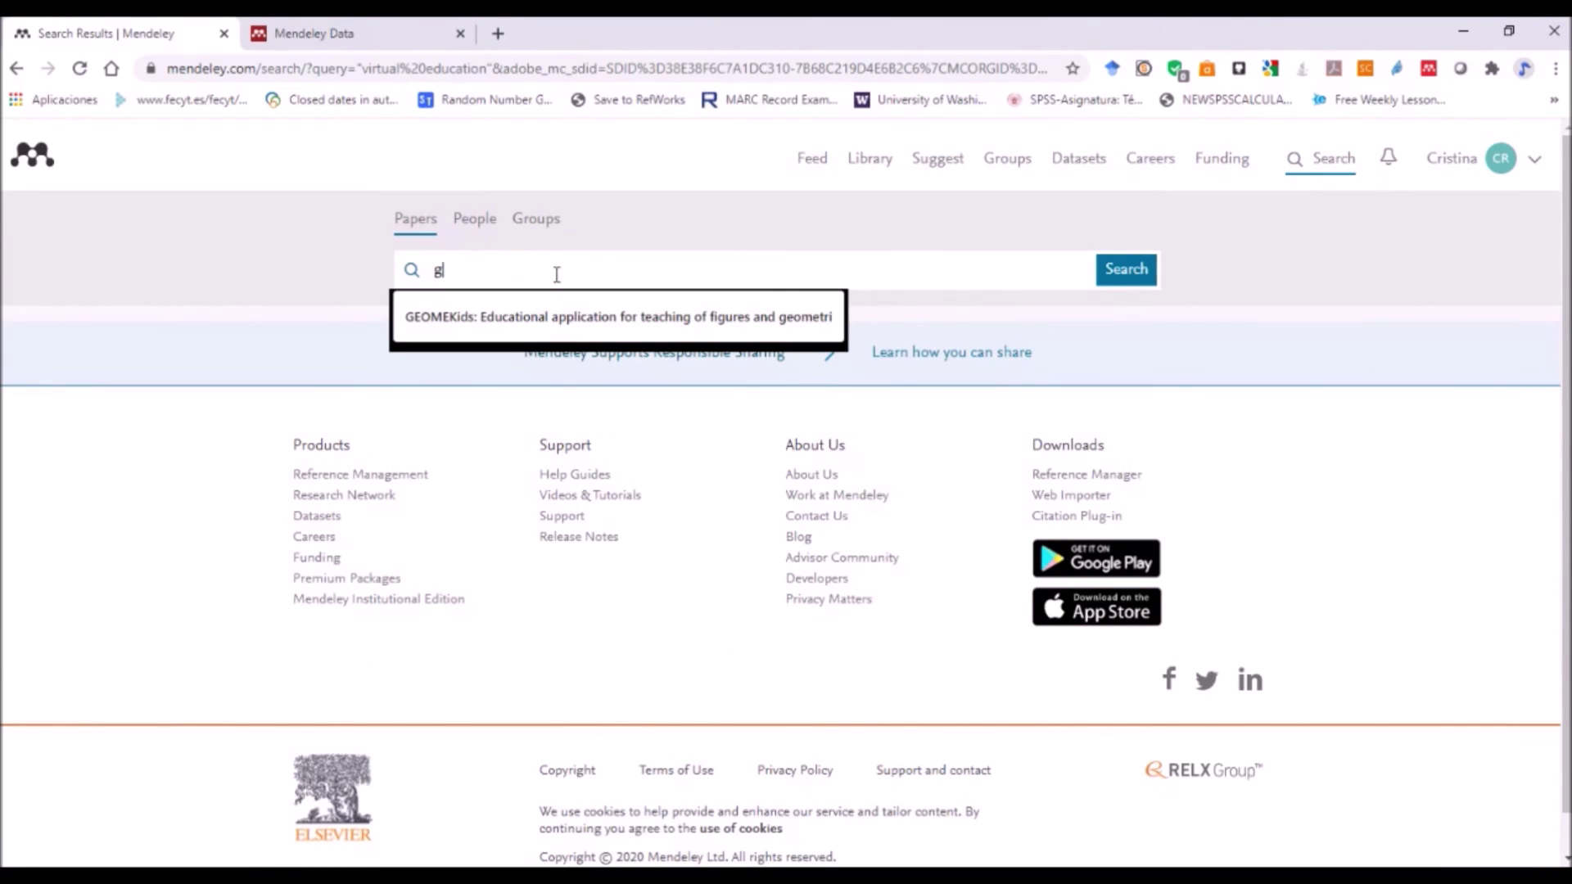
click(571, 317)
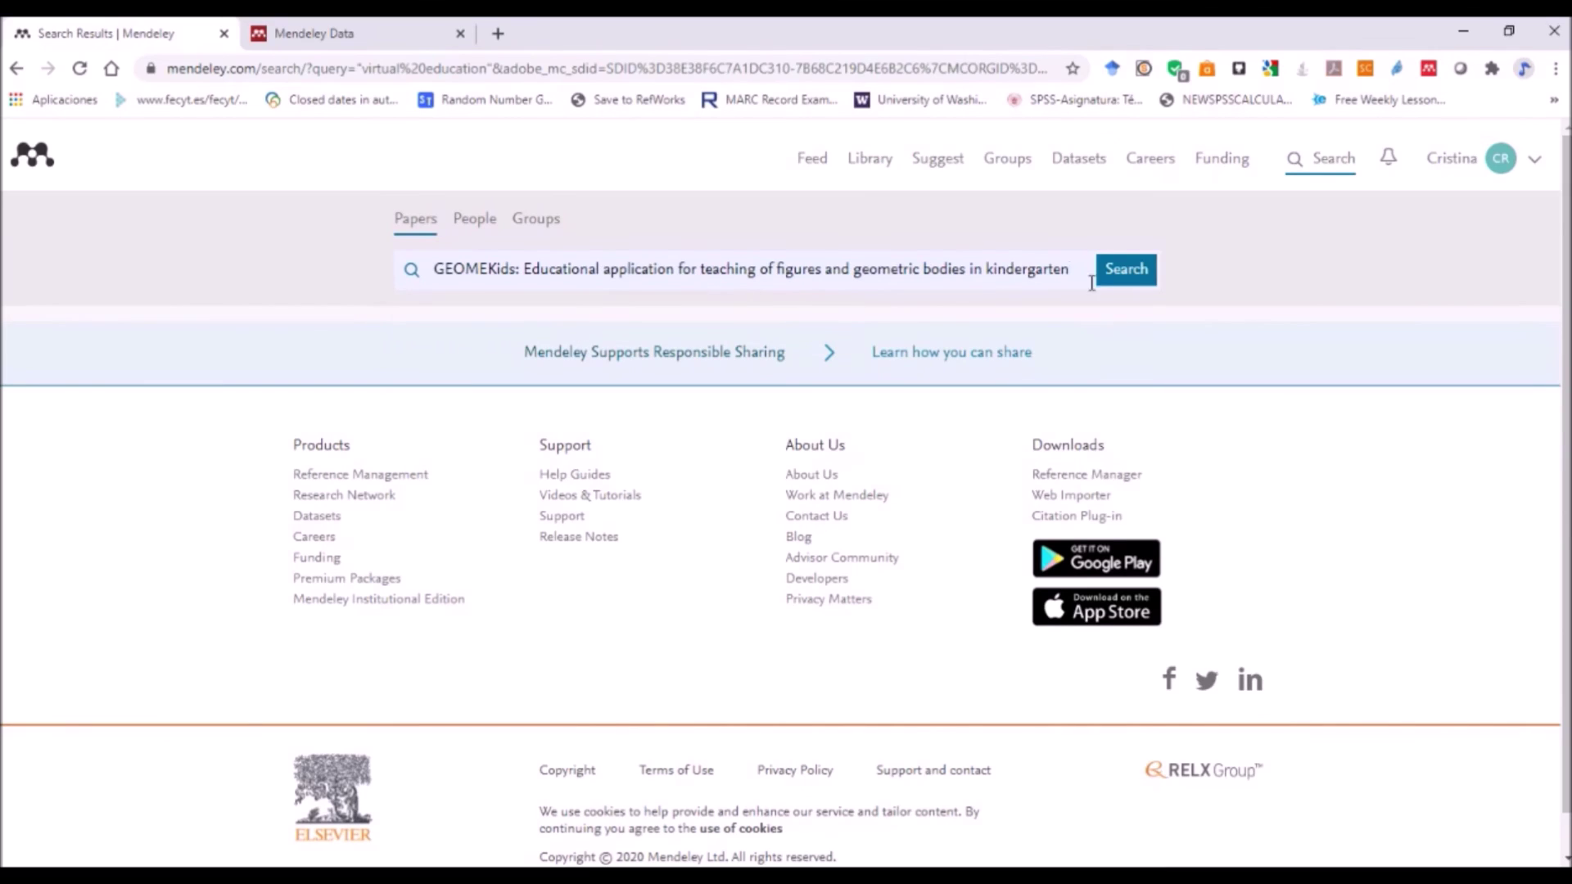
click(1116, 275)
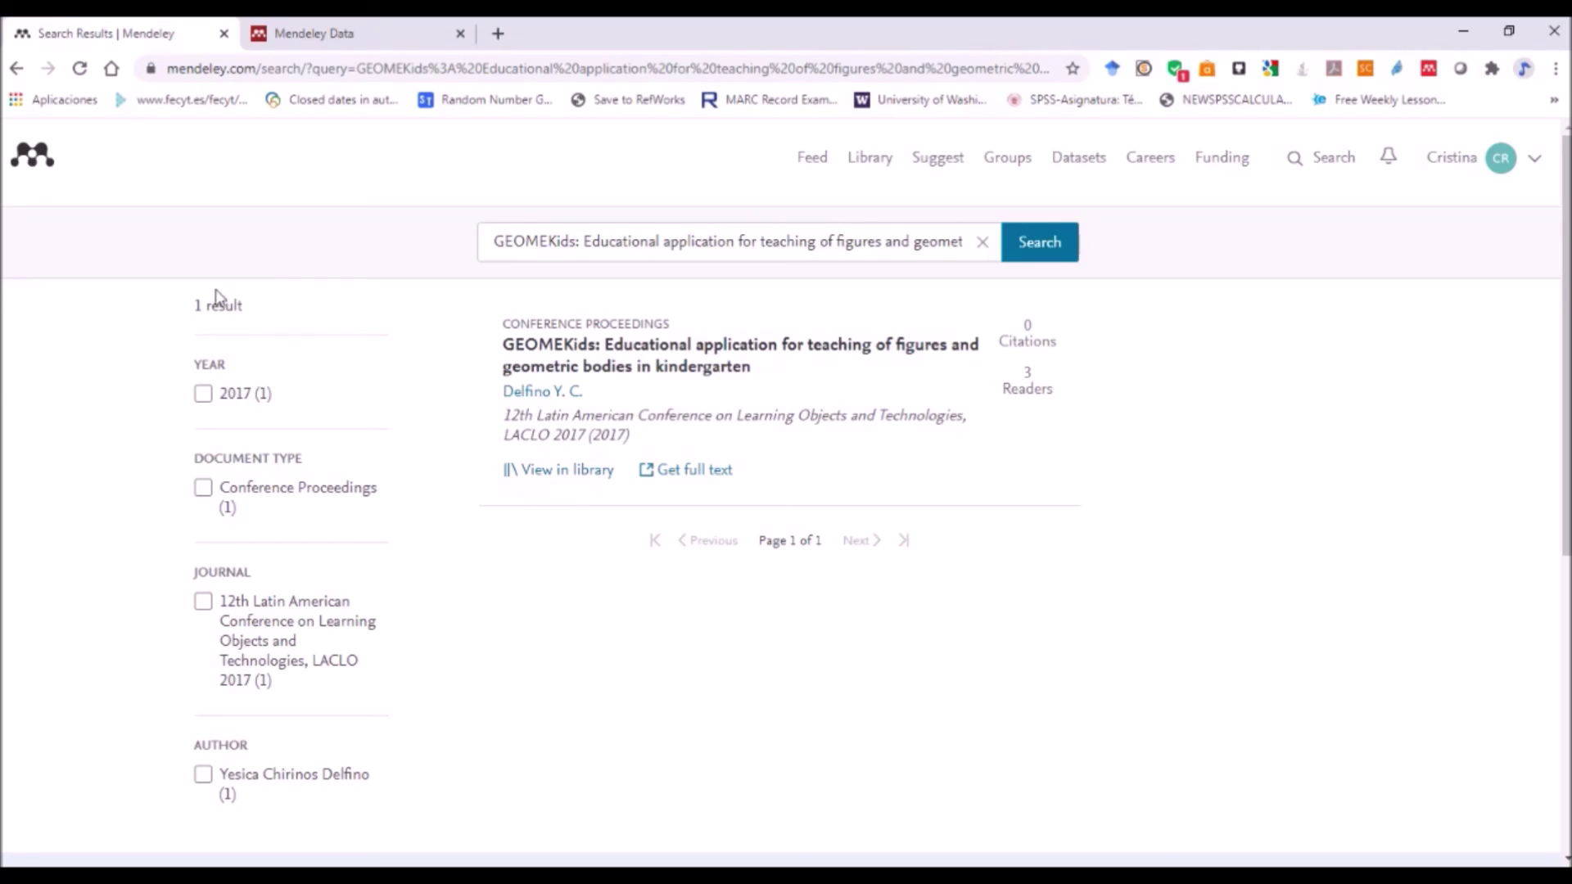
- Examine the available result filters and view the GEOMEKids paper in the library
scroll(256, 483, down, 1)
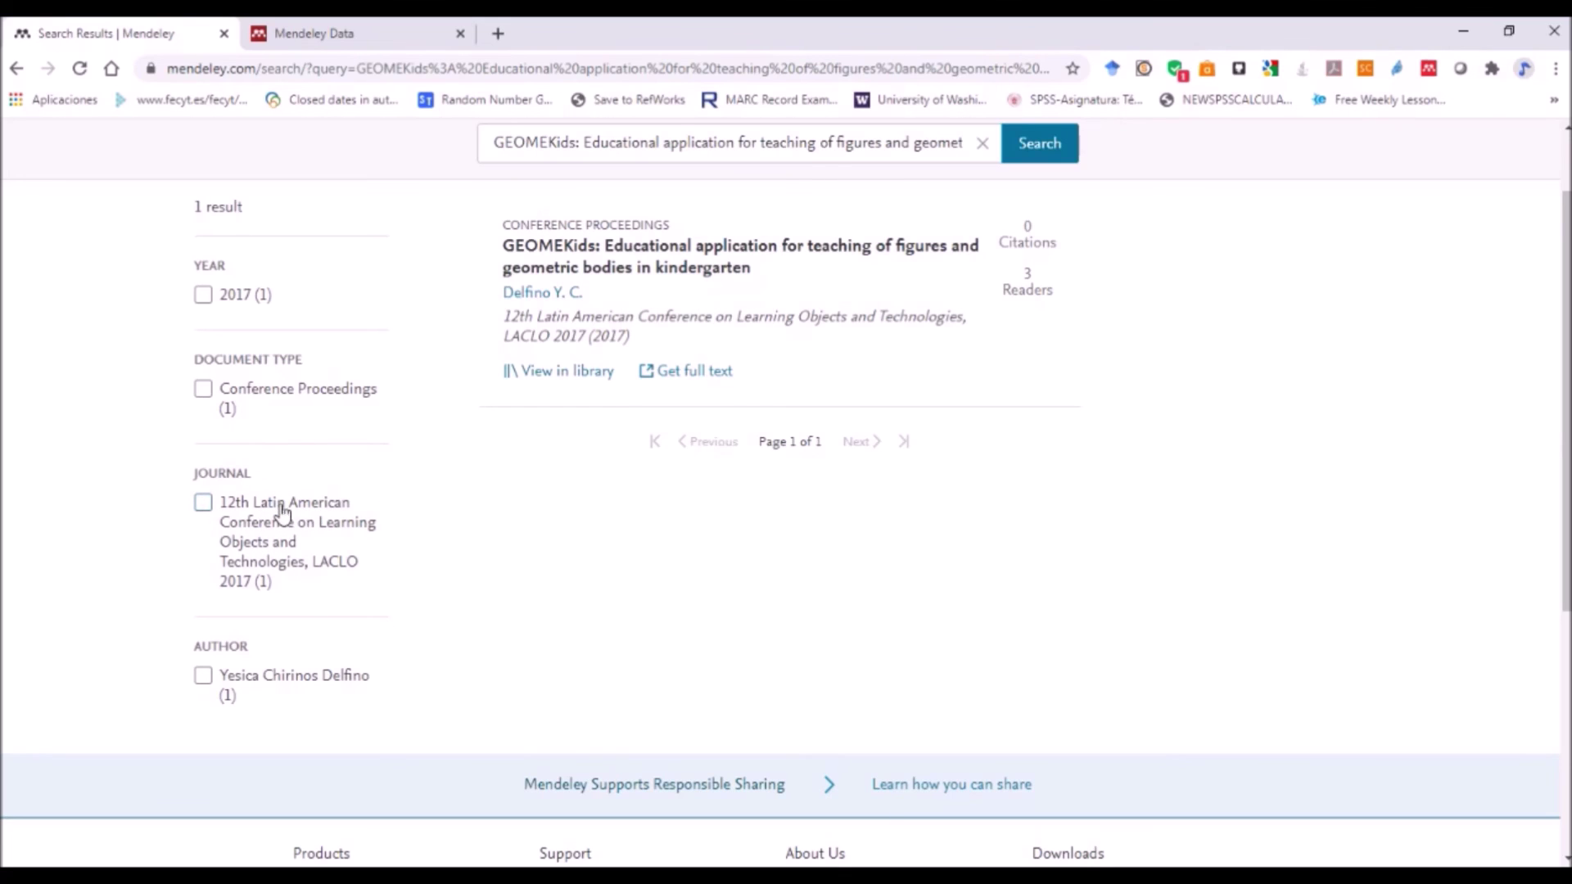
scroll(595, 549, up, 1)
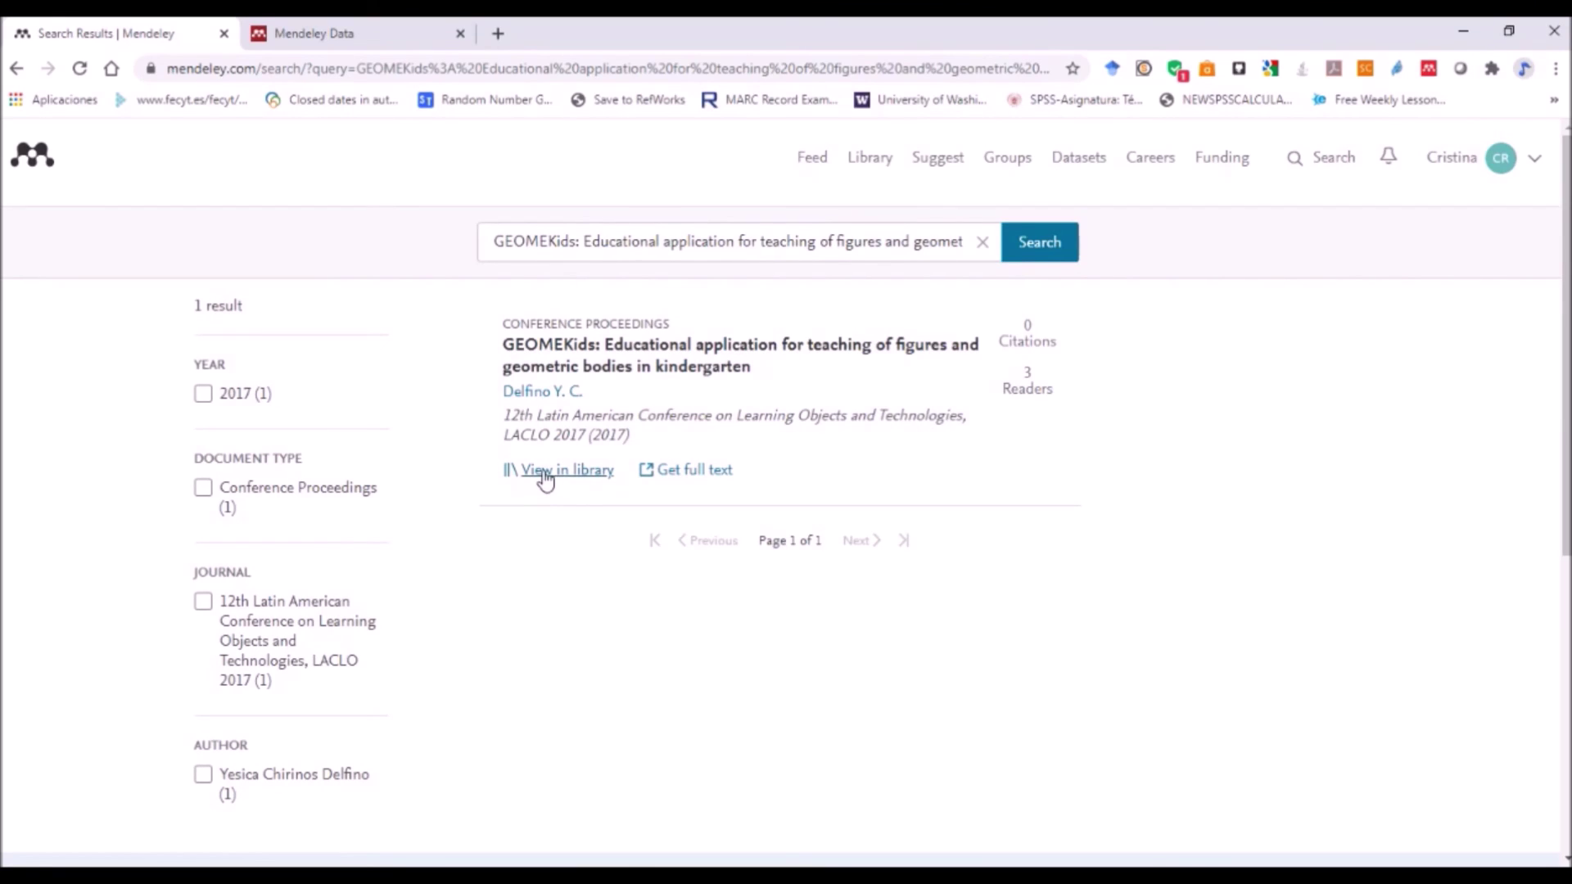
click(545, 473)
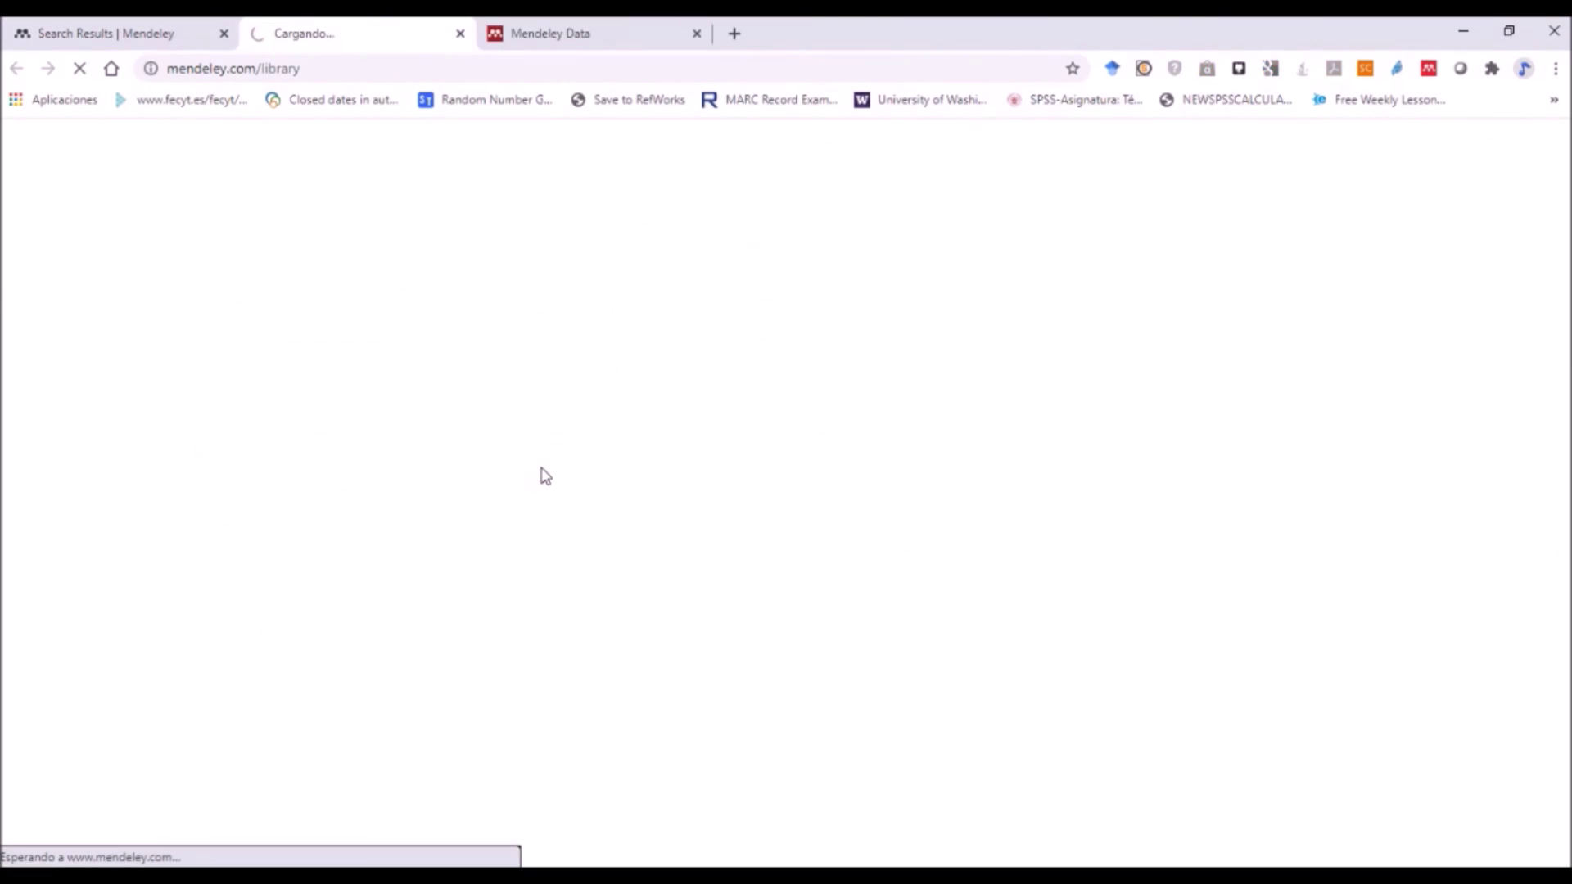
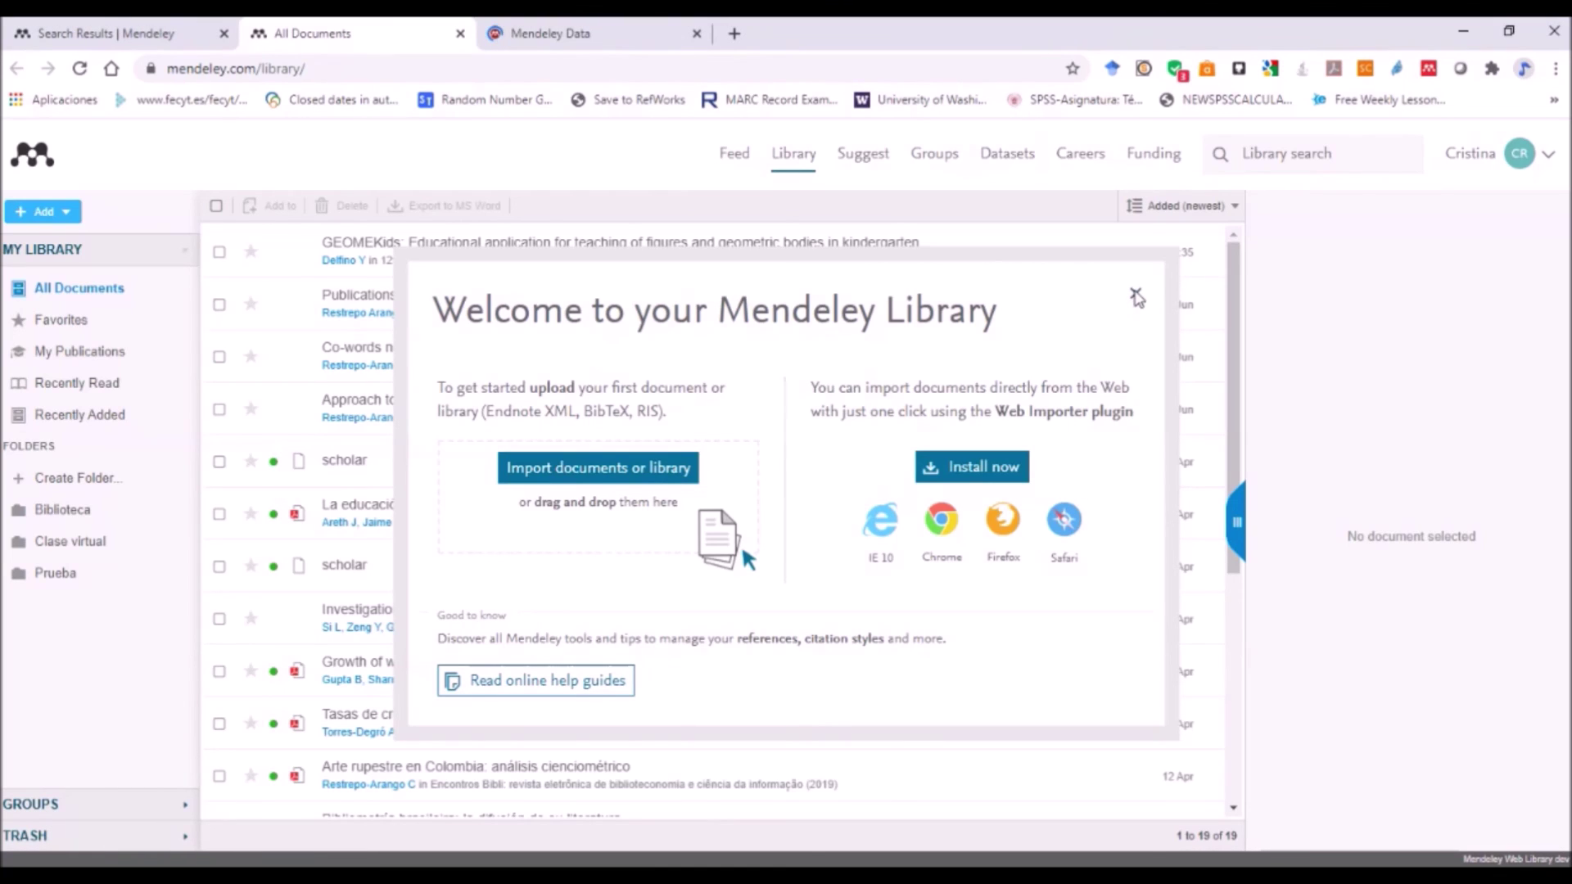
- Go through and dismiss the library's welcome message and introductory tips, and close the Mendeley Data browser tab
click(1137, 296)
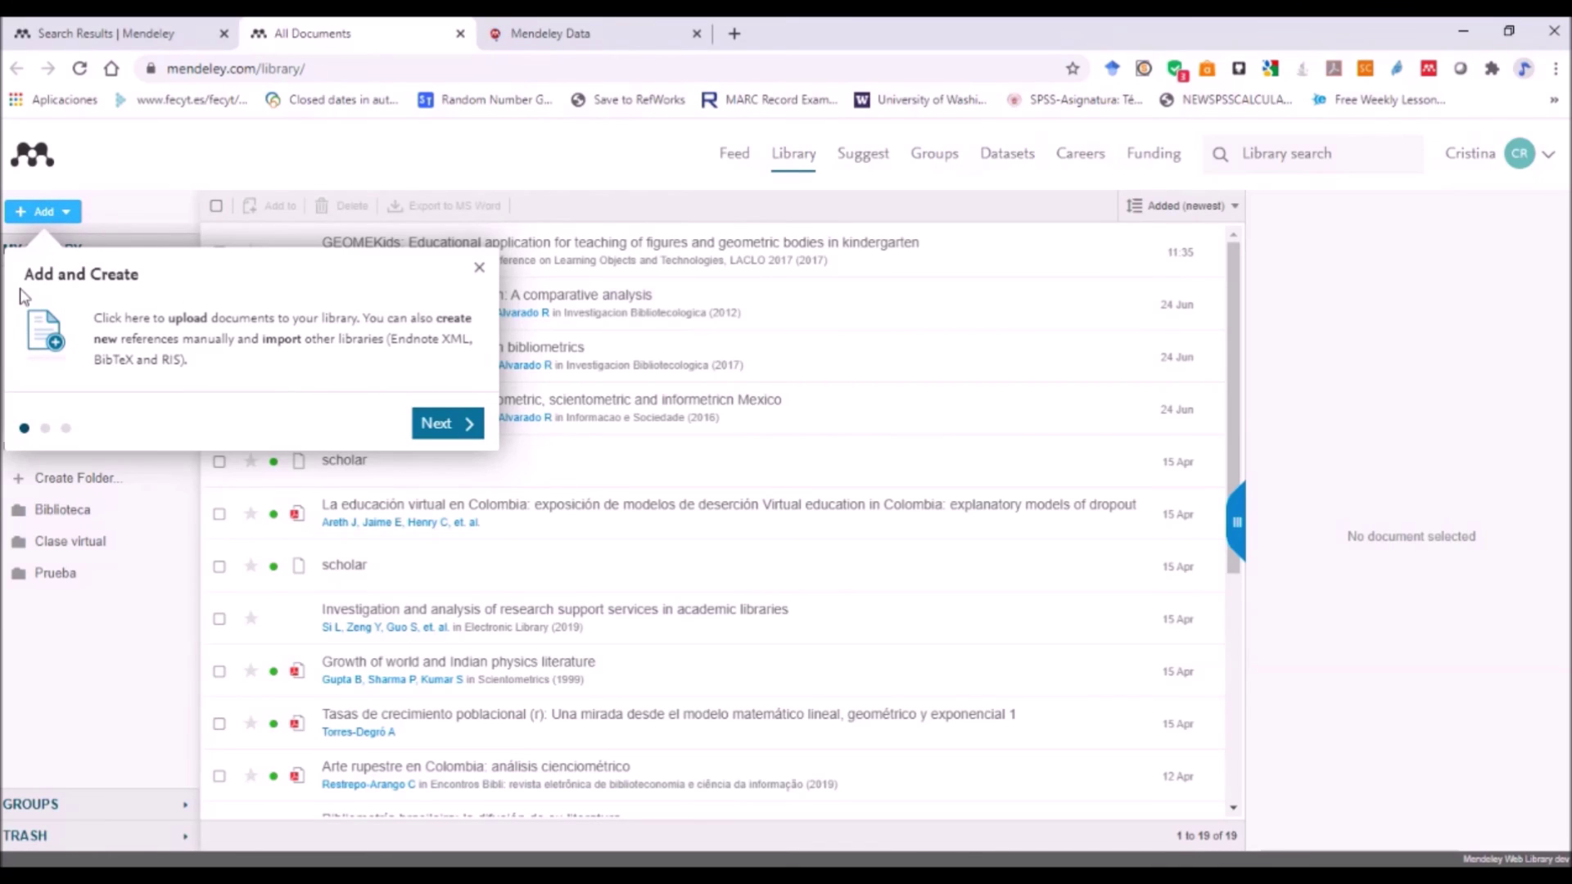
click(434, 426)
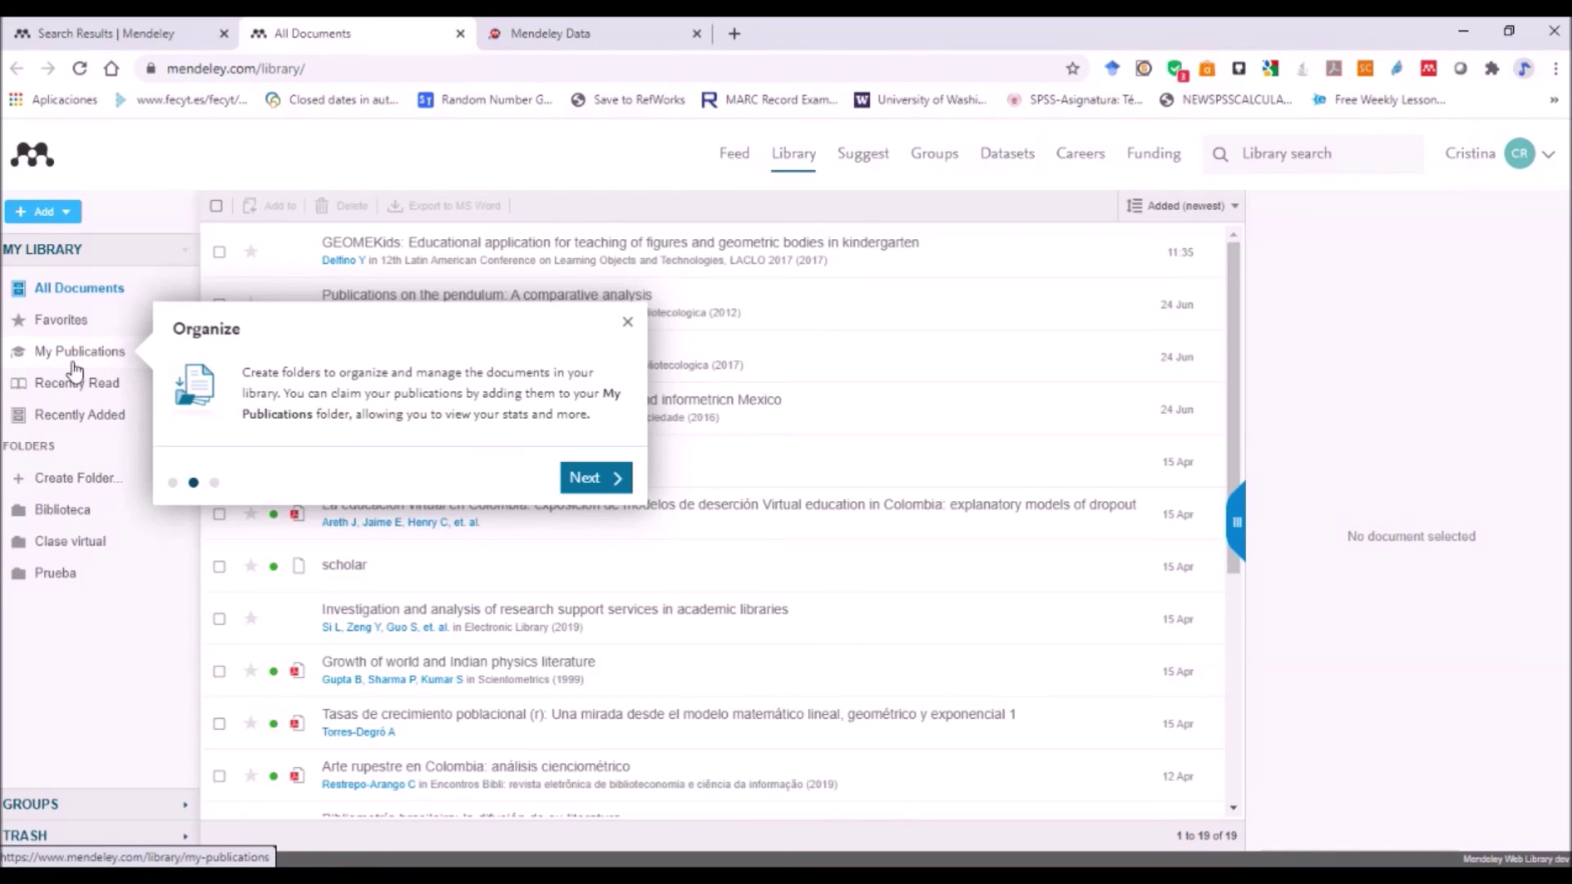
click(600, 481)
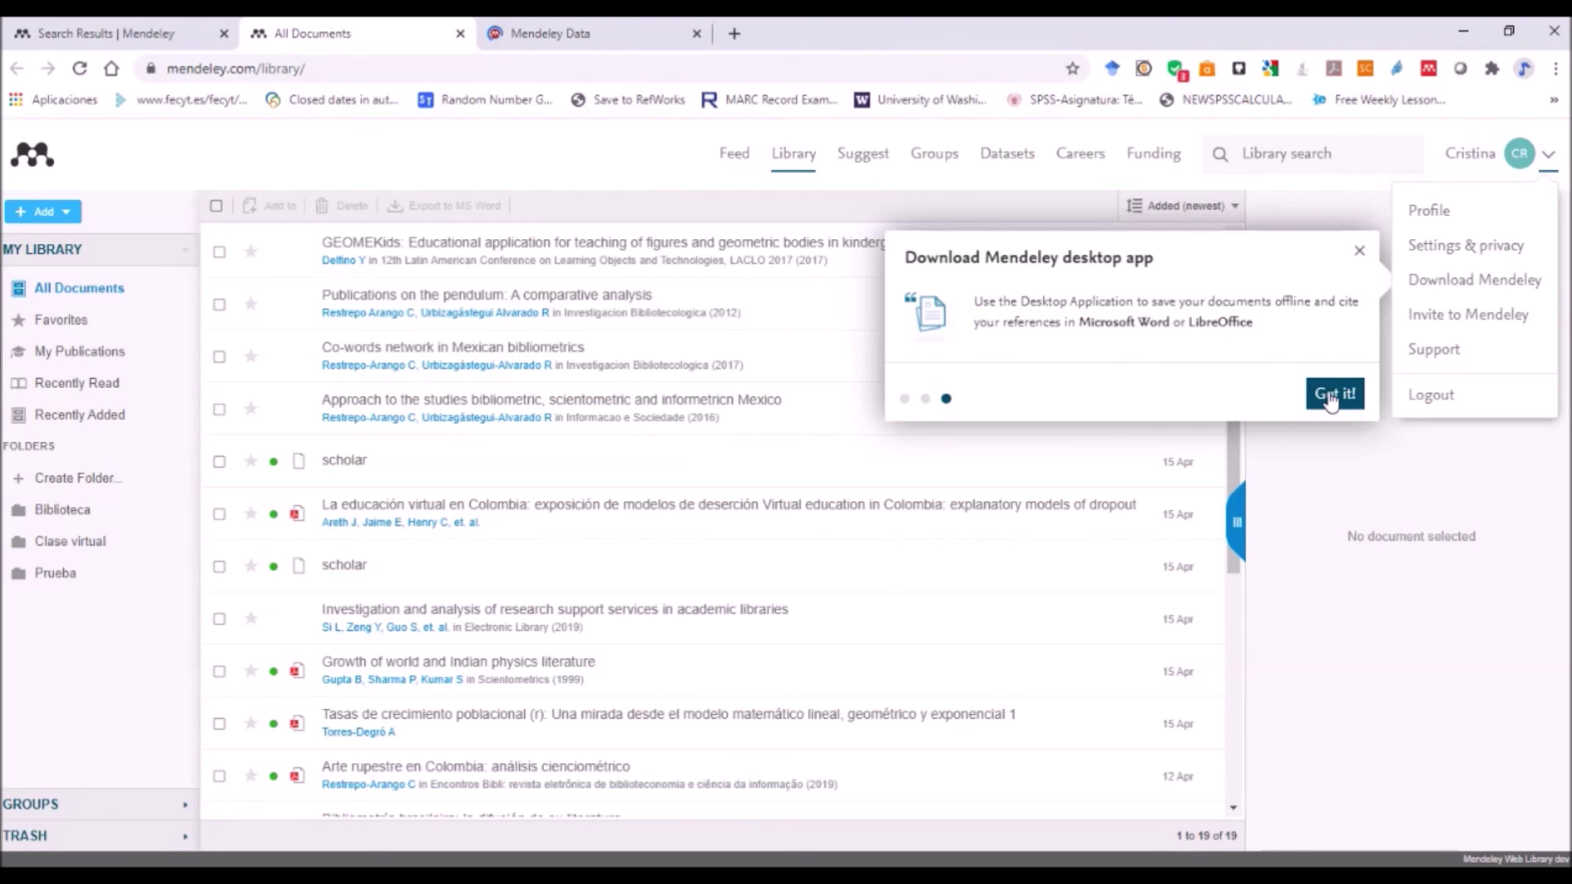
click(1359, 258)
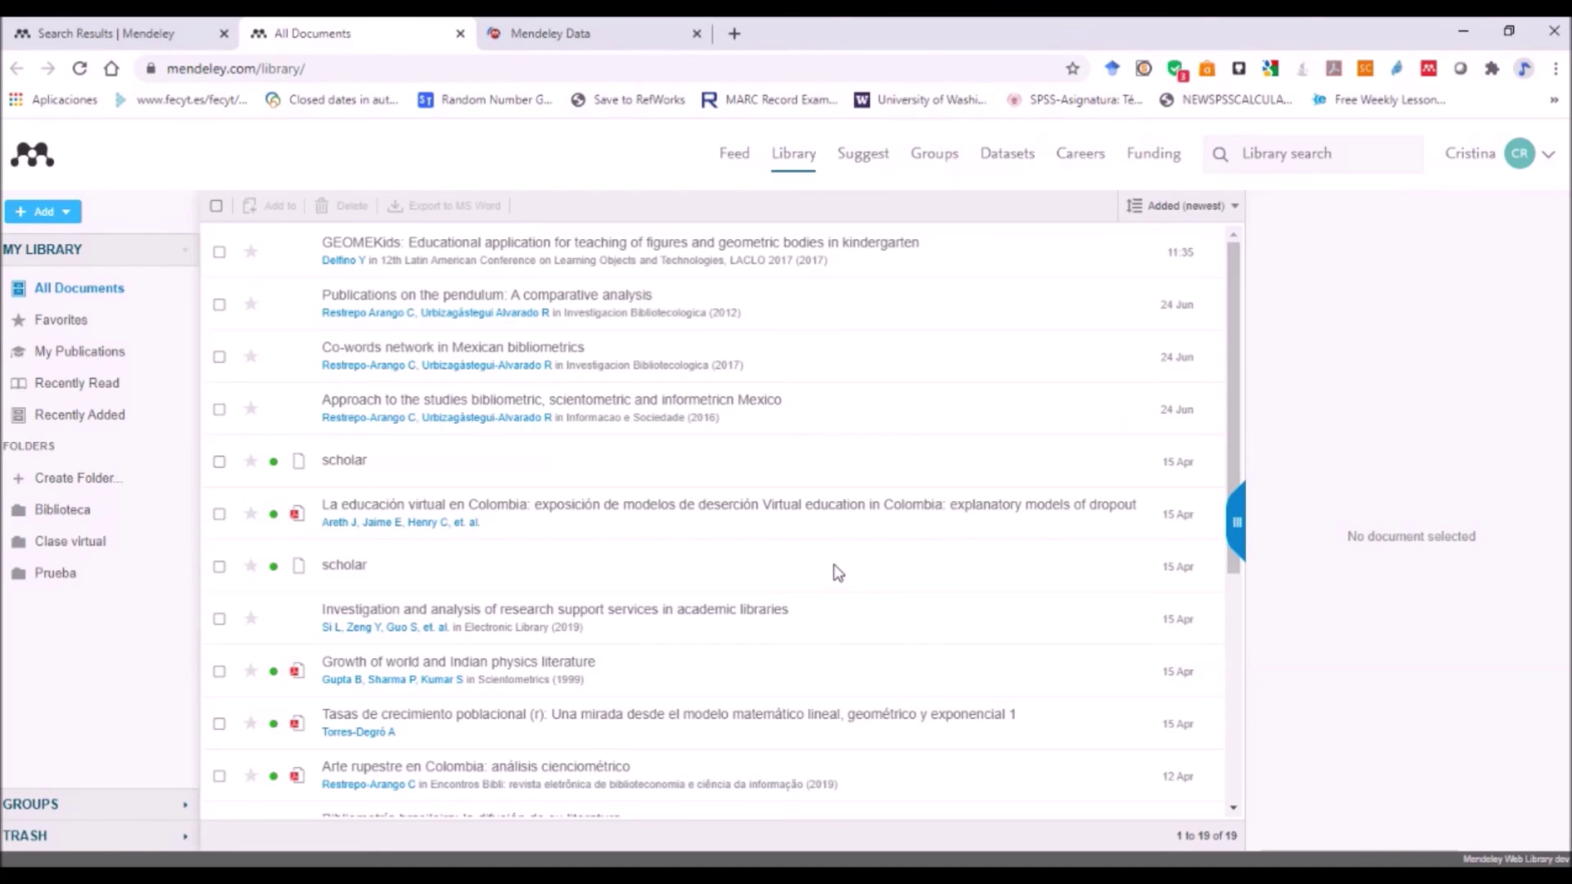
click(555, 37)
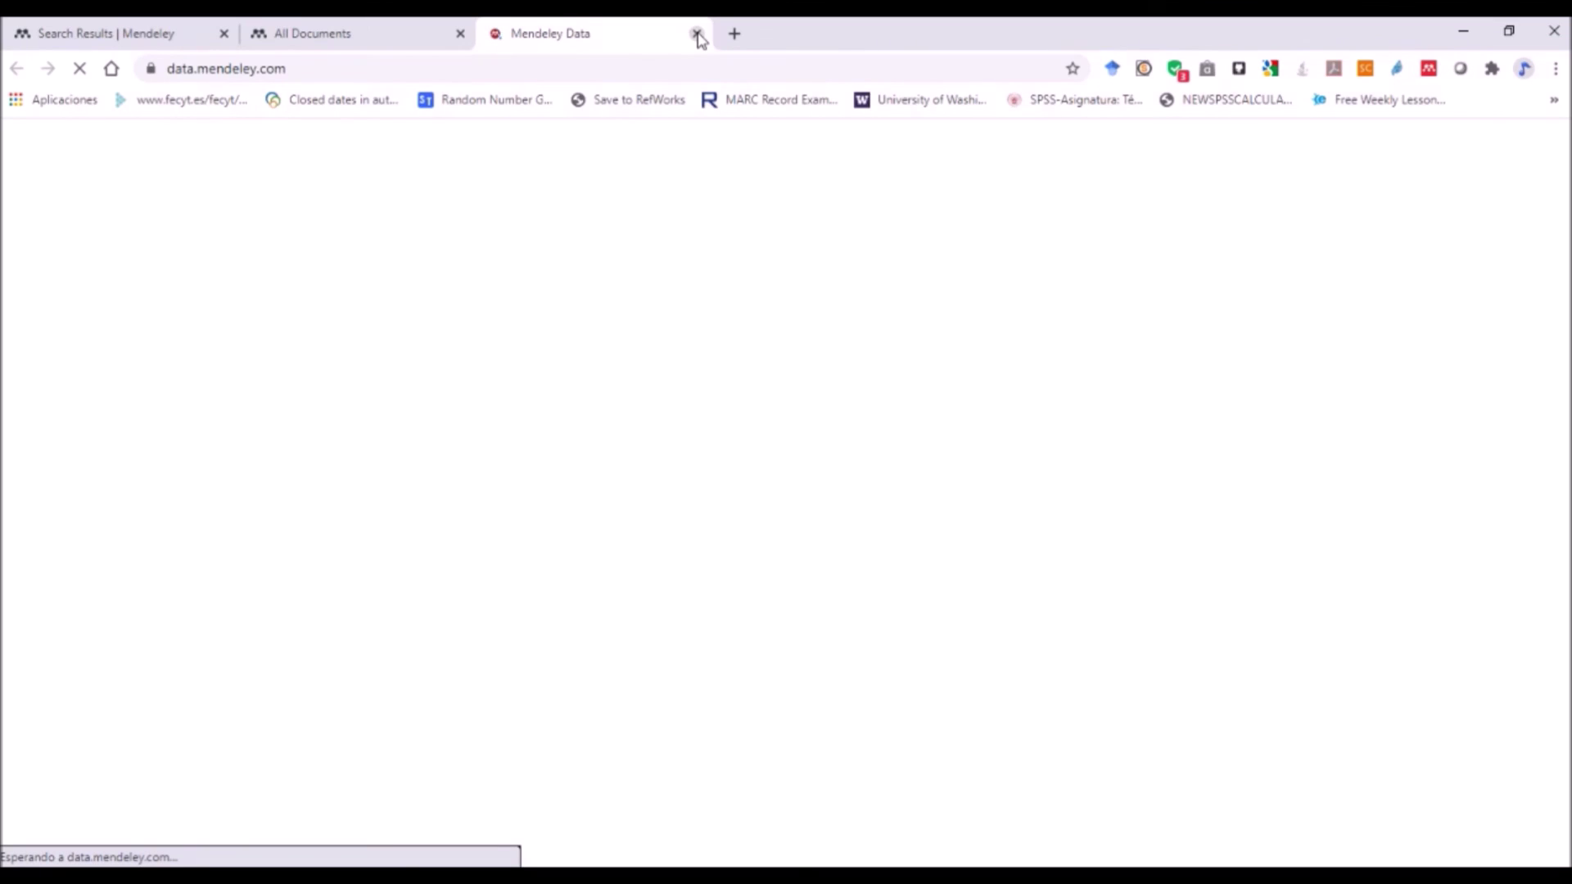
click(696, 34)
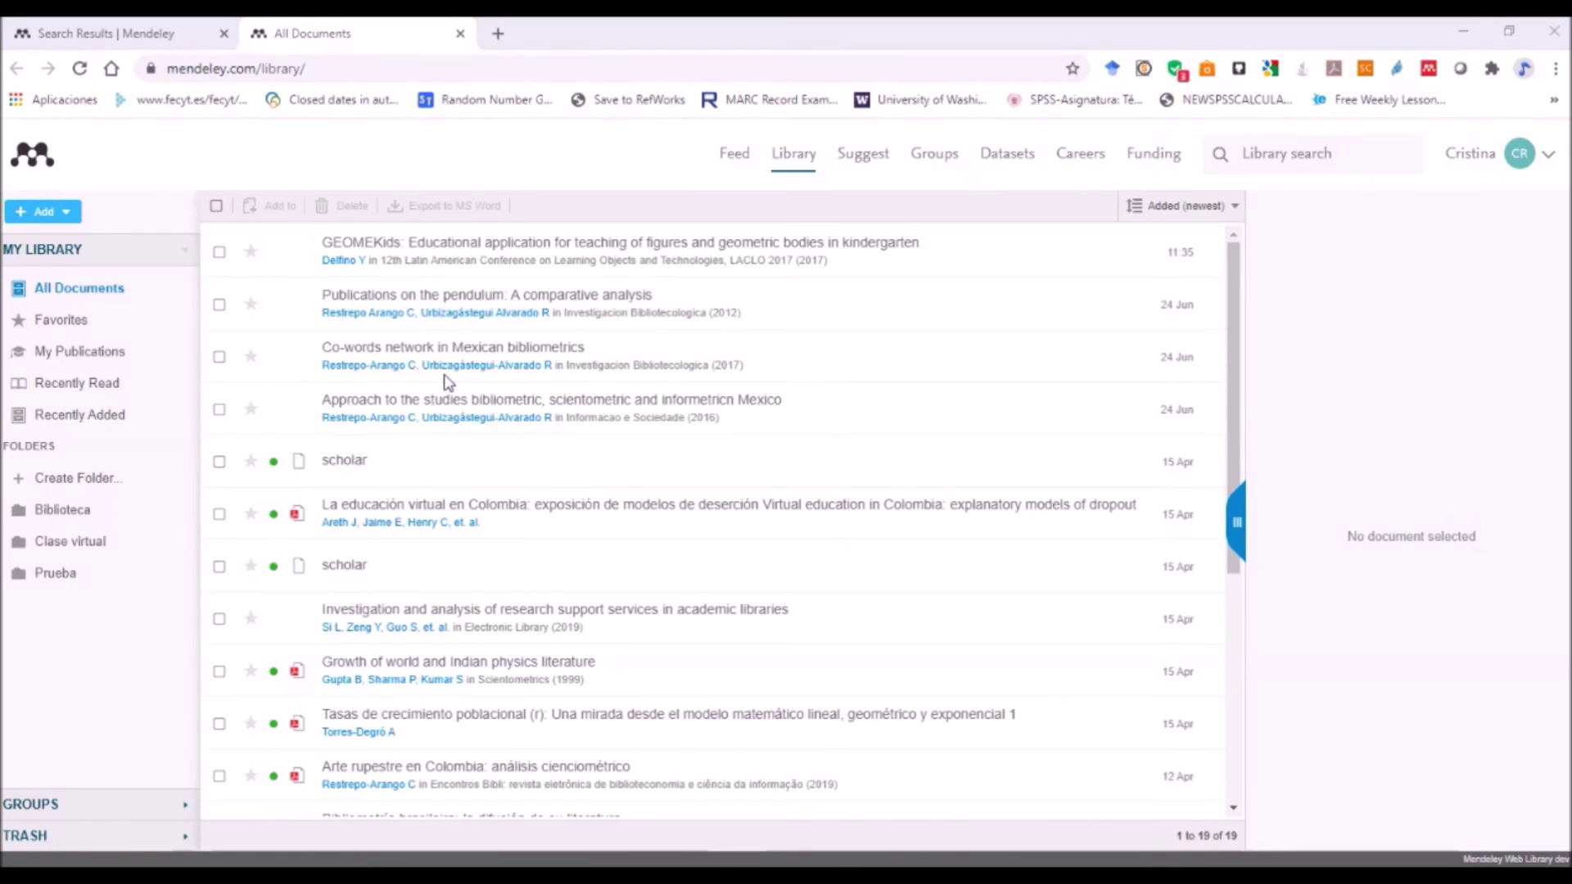
- Add the PDF report "Managing Information Technology in a Global Economy" to the library and delete the first "scholar" document in the list
drag(447, 381, 927, 358)
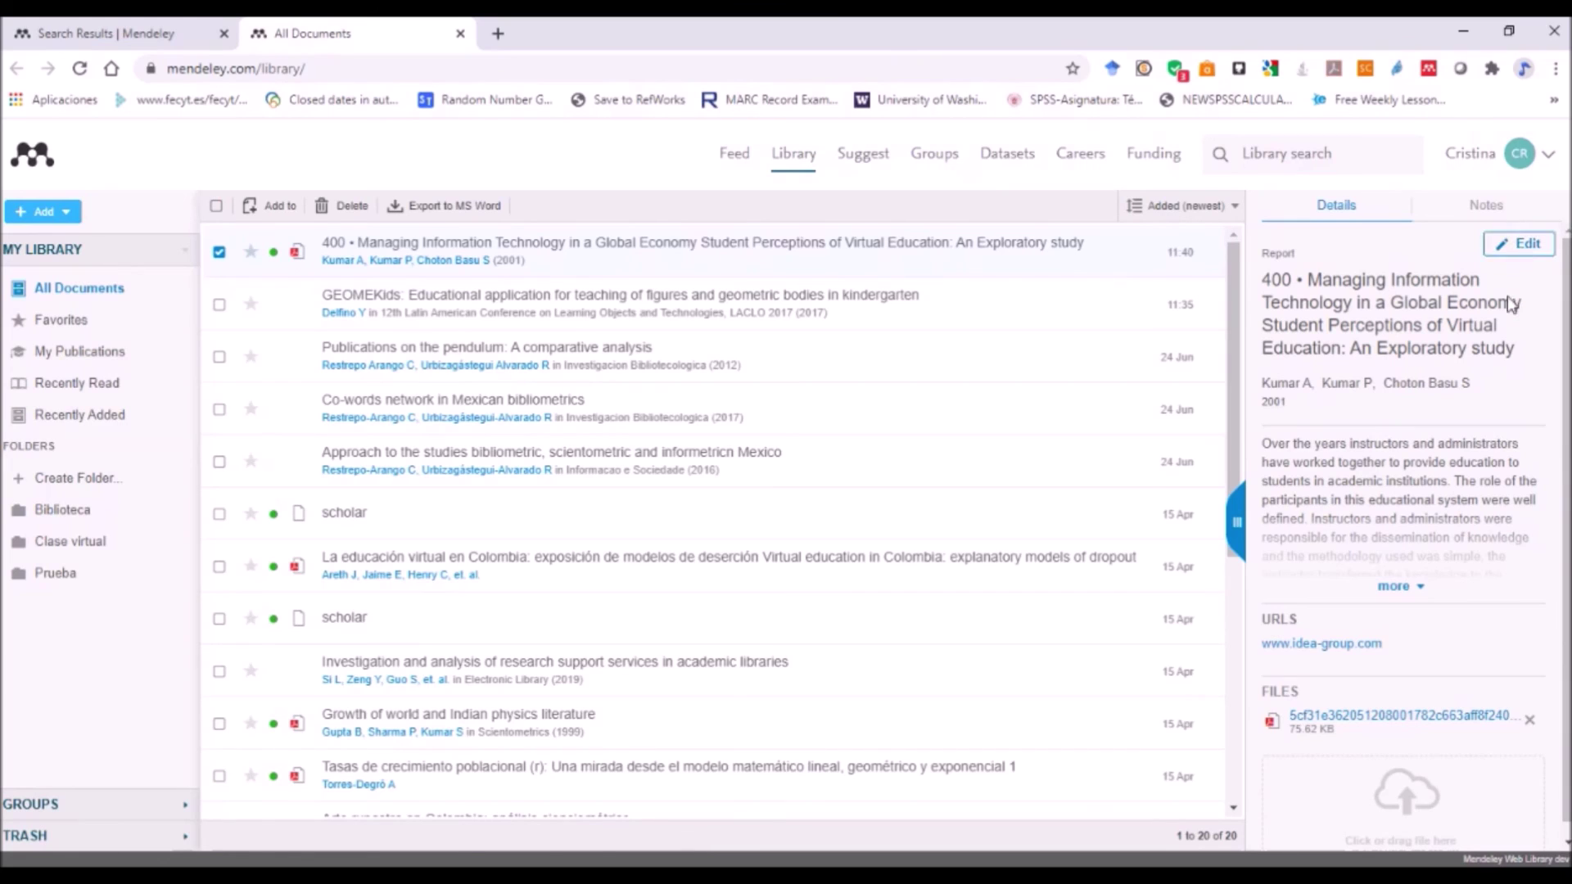
scroll(1460, 627, down, 1)
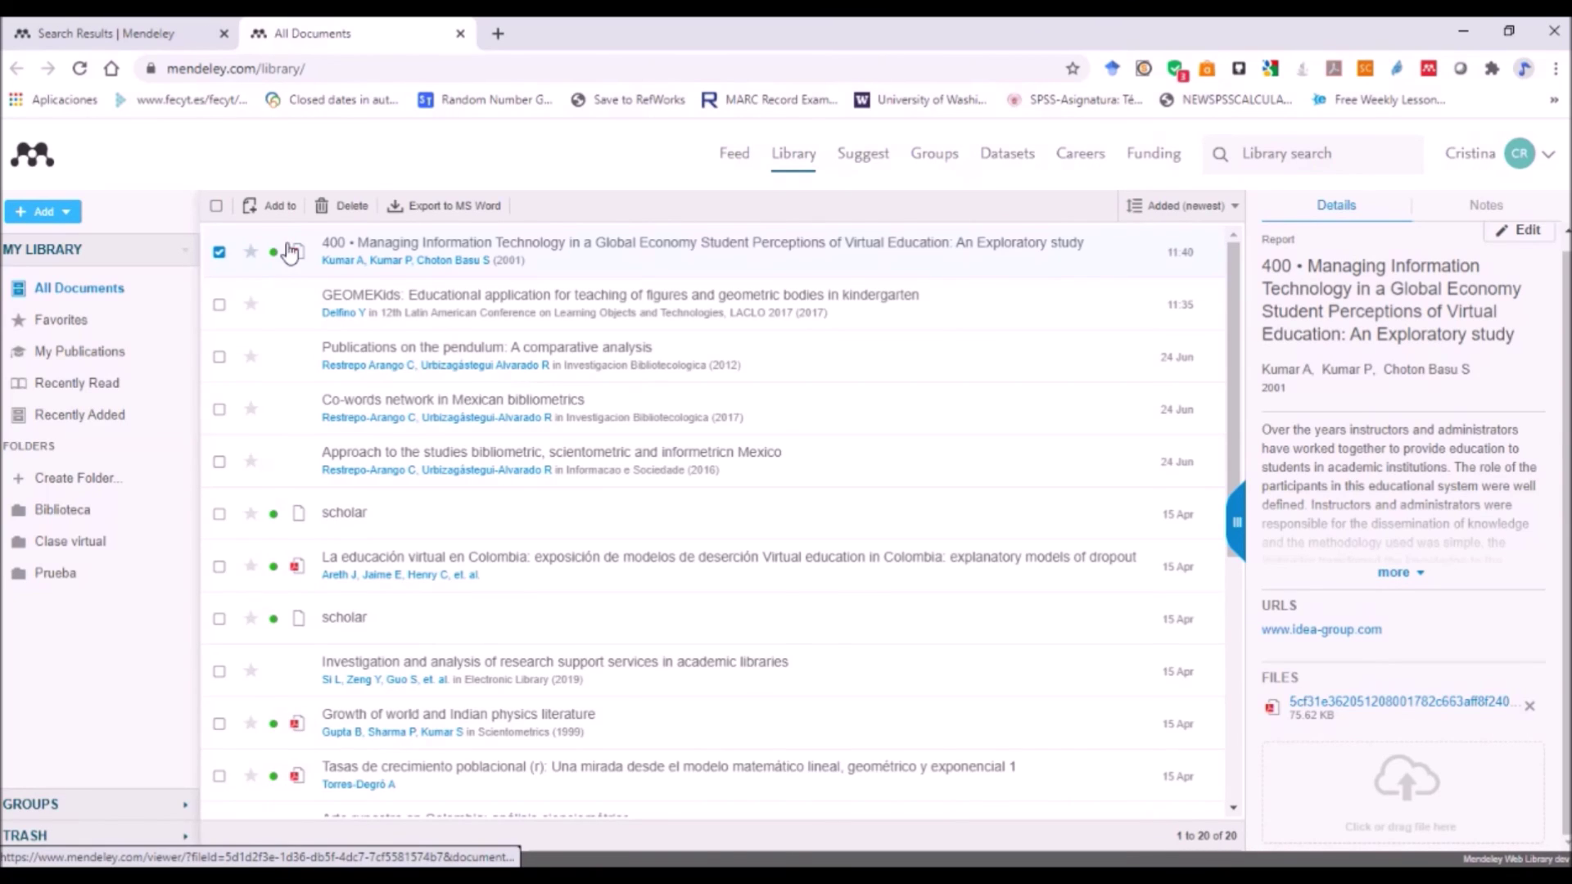
click(219, 514)
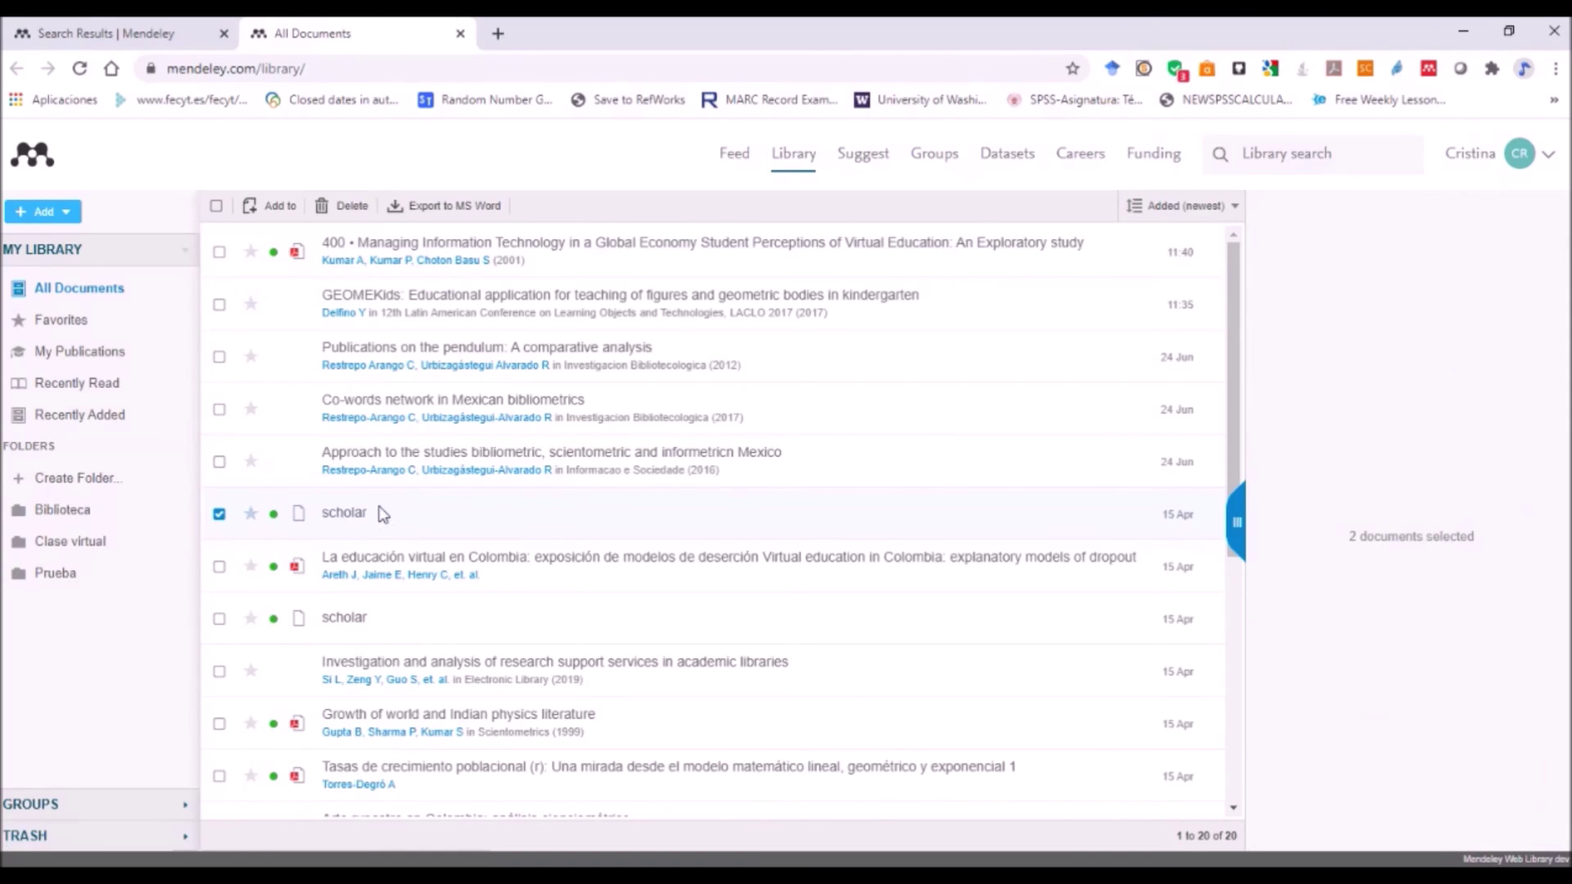
click(353, 210)
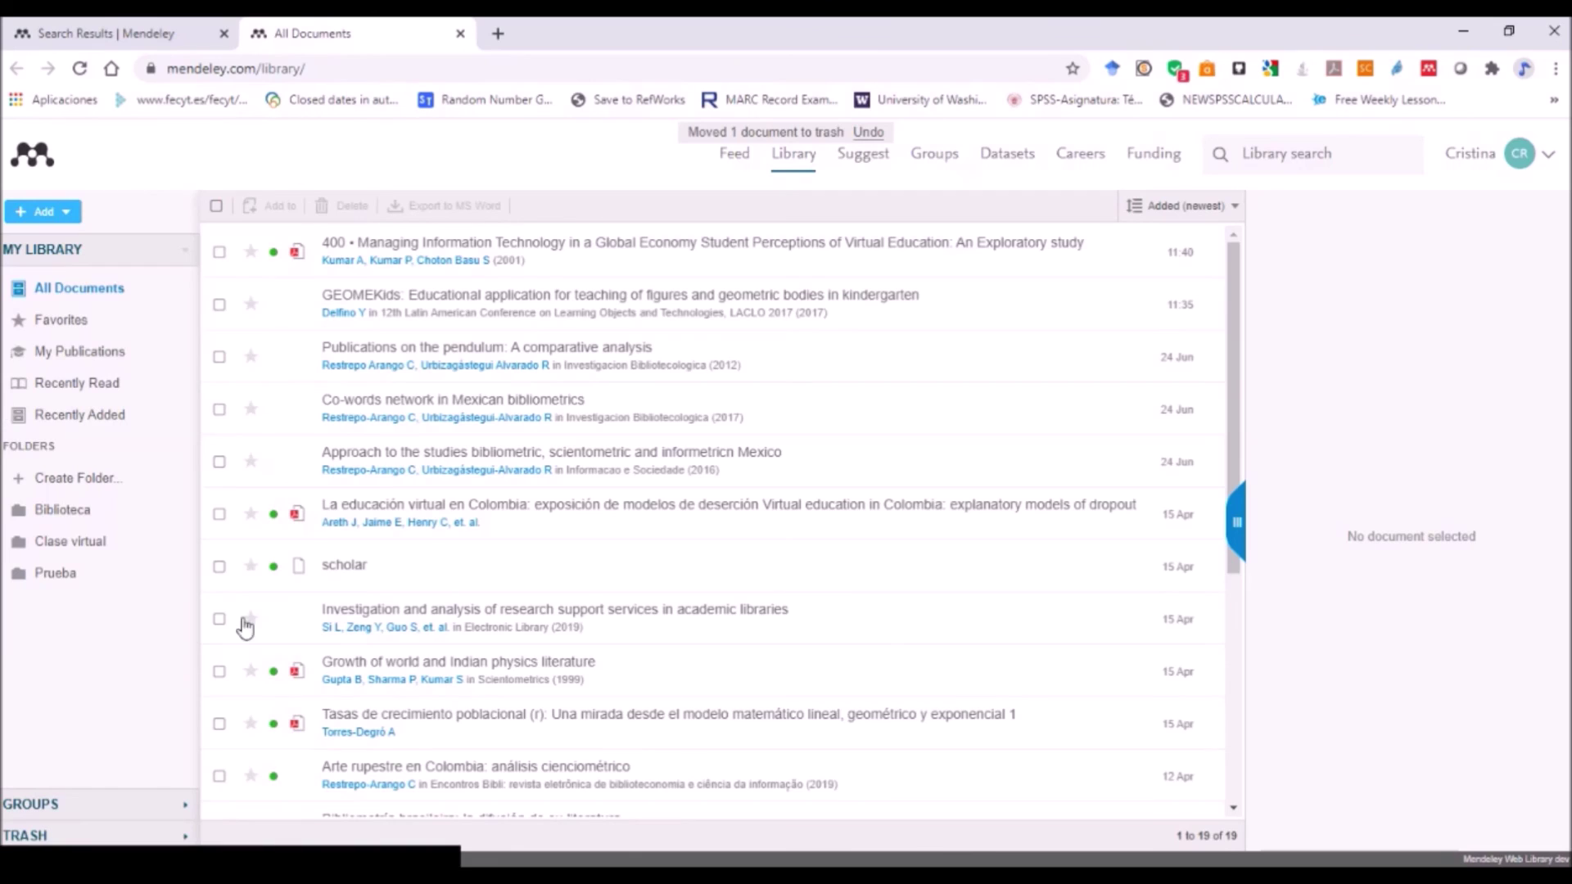
- View the documents in My Publications and search the library for "bibliometrcis"
click(60, 358)
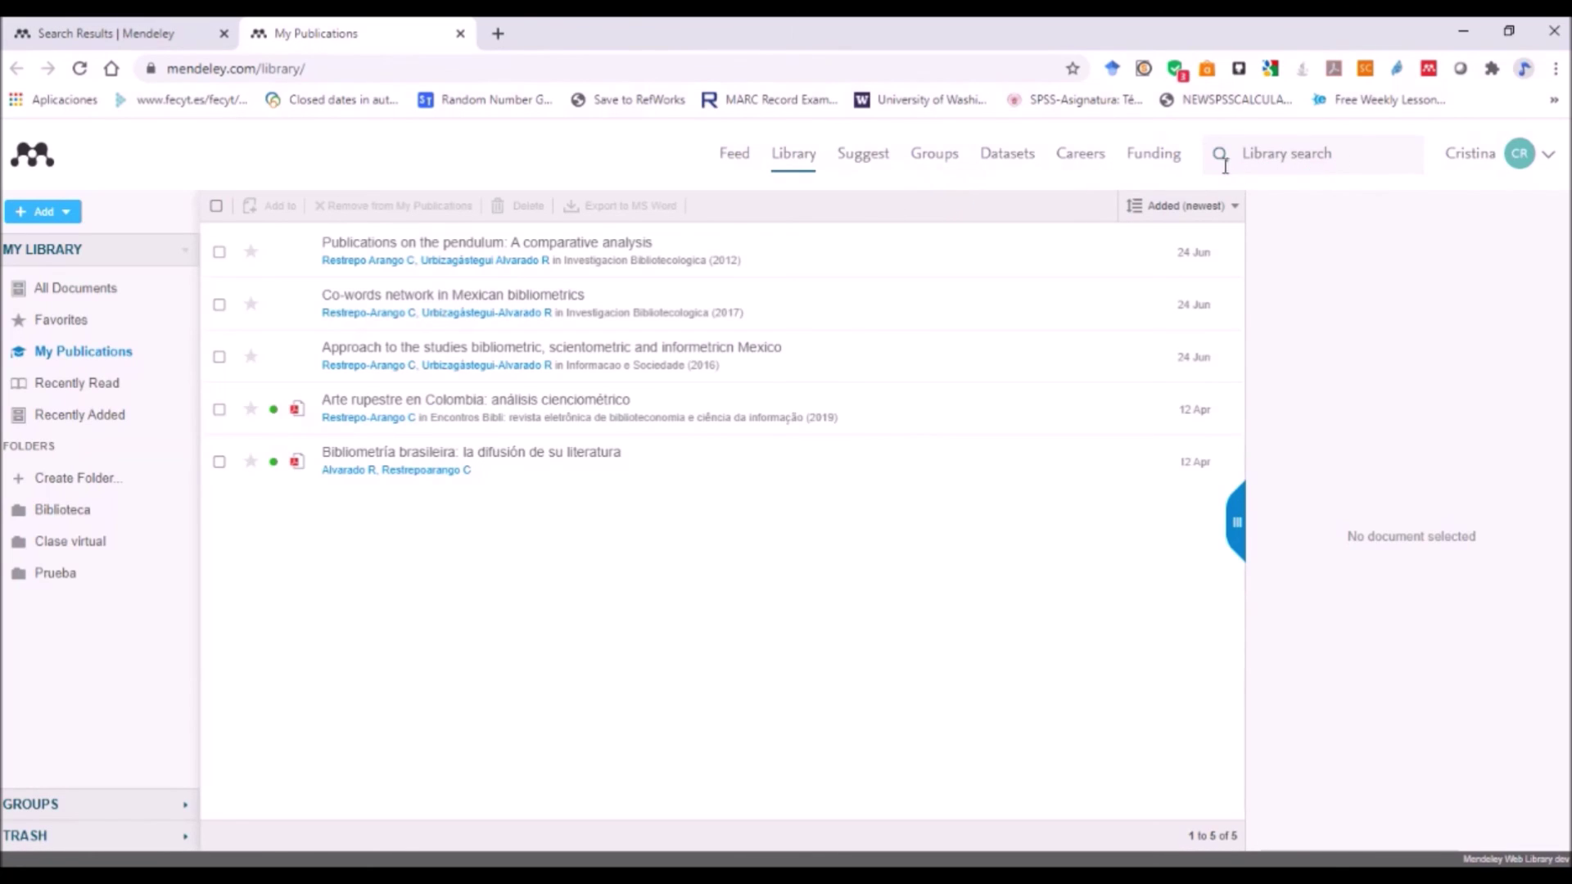
click(1277, 161)
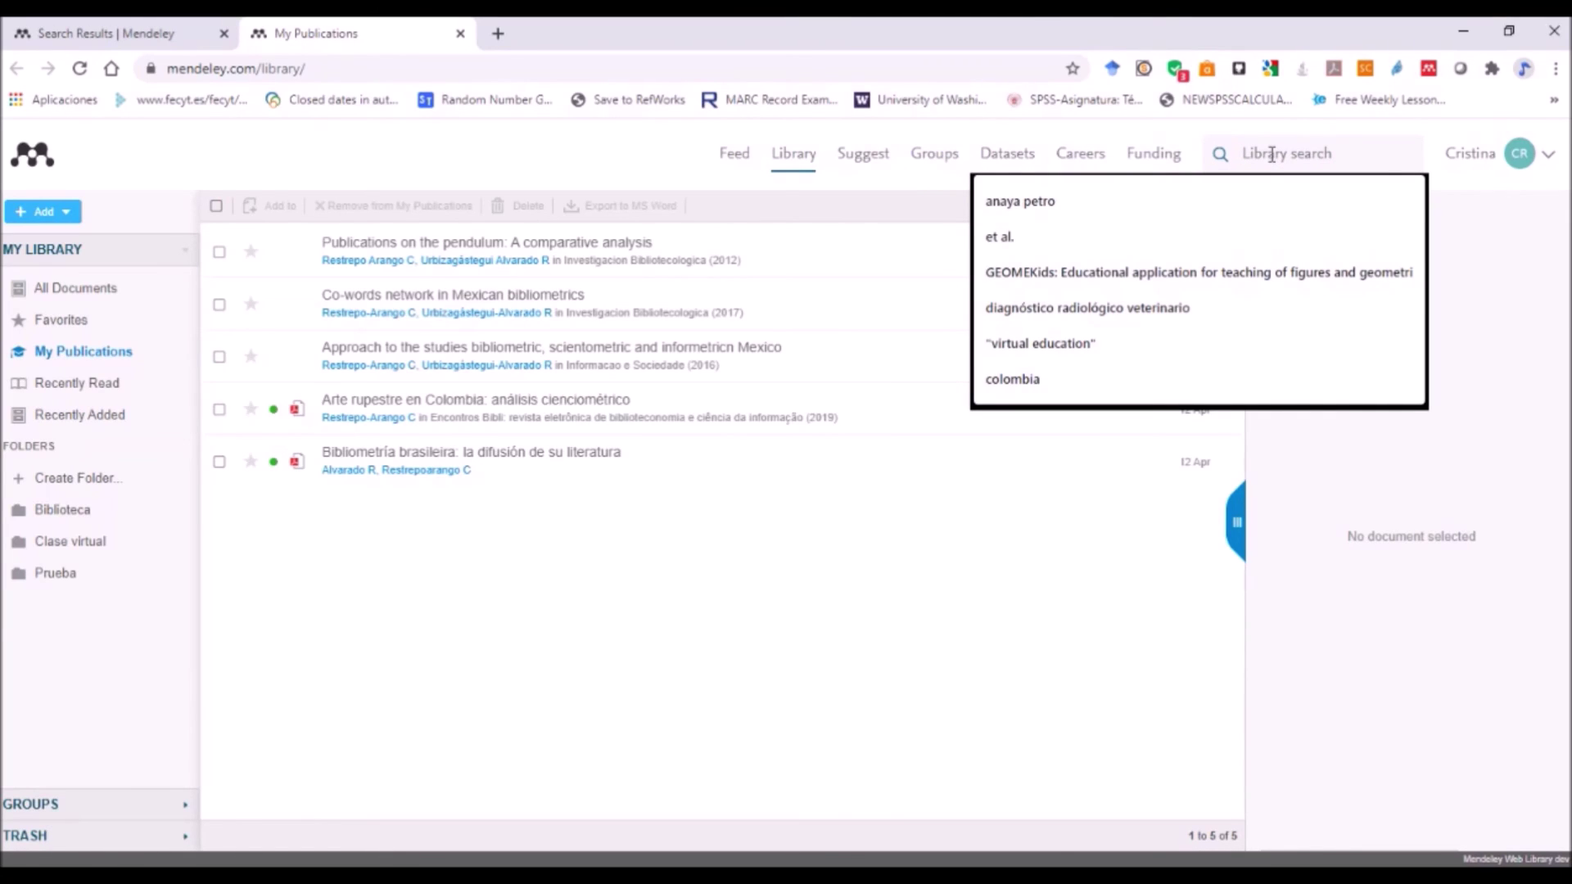
text(b)
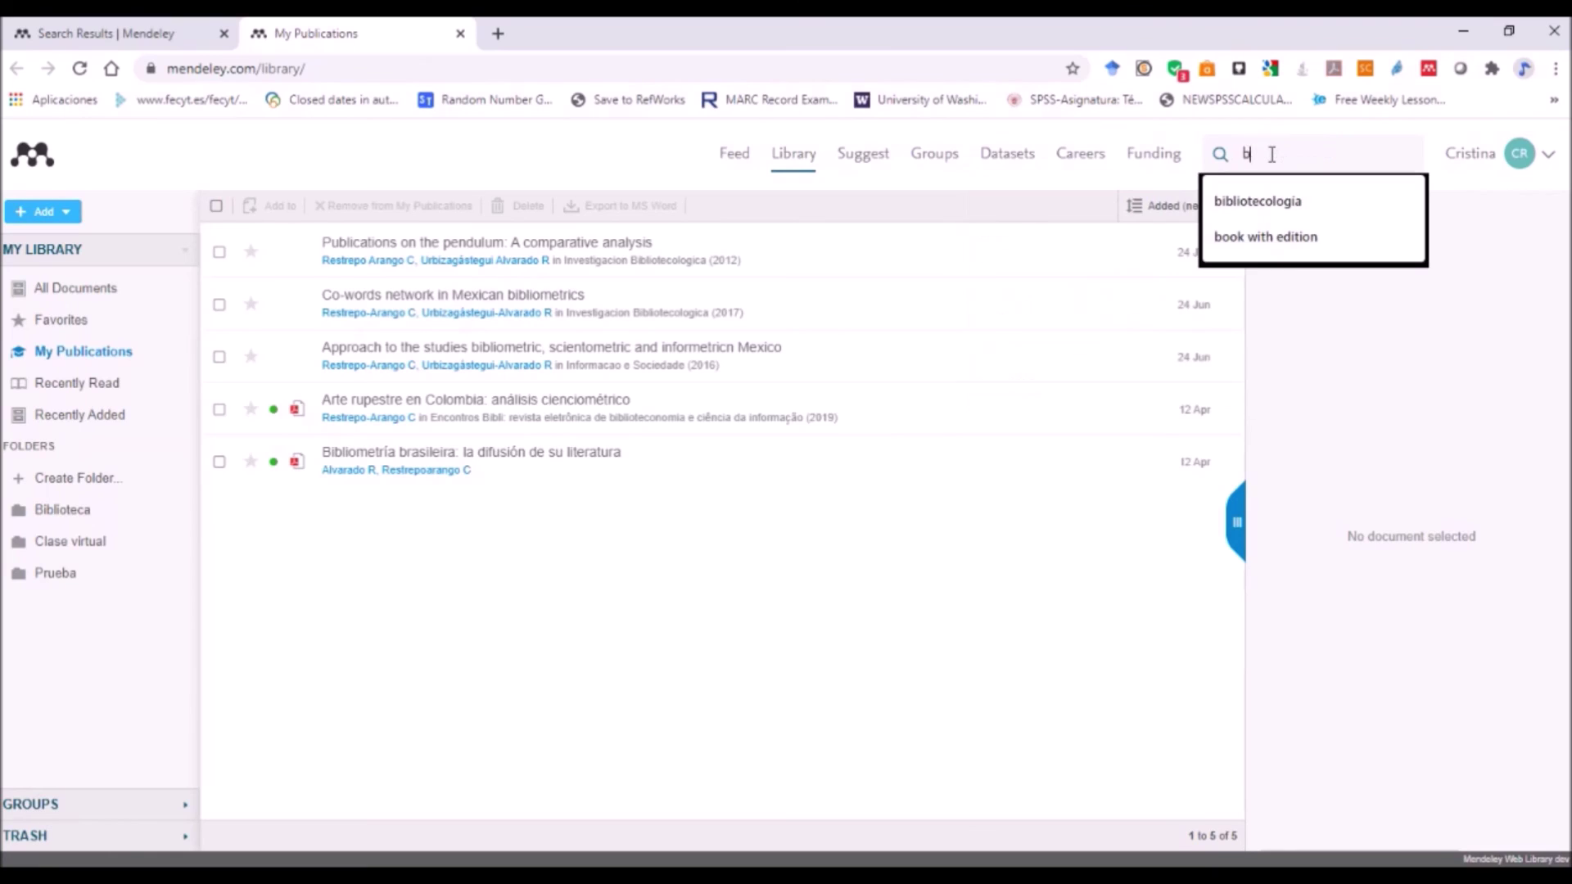
text(ibliometrc)
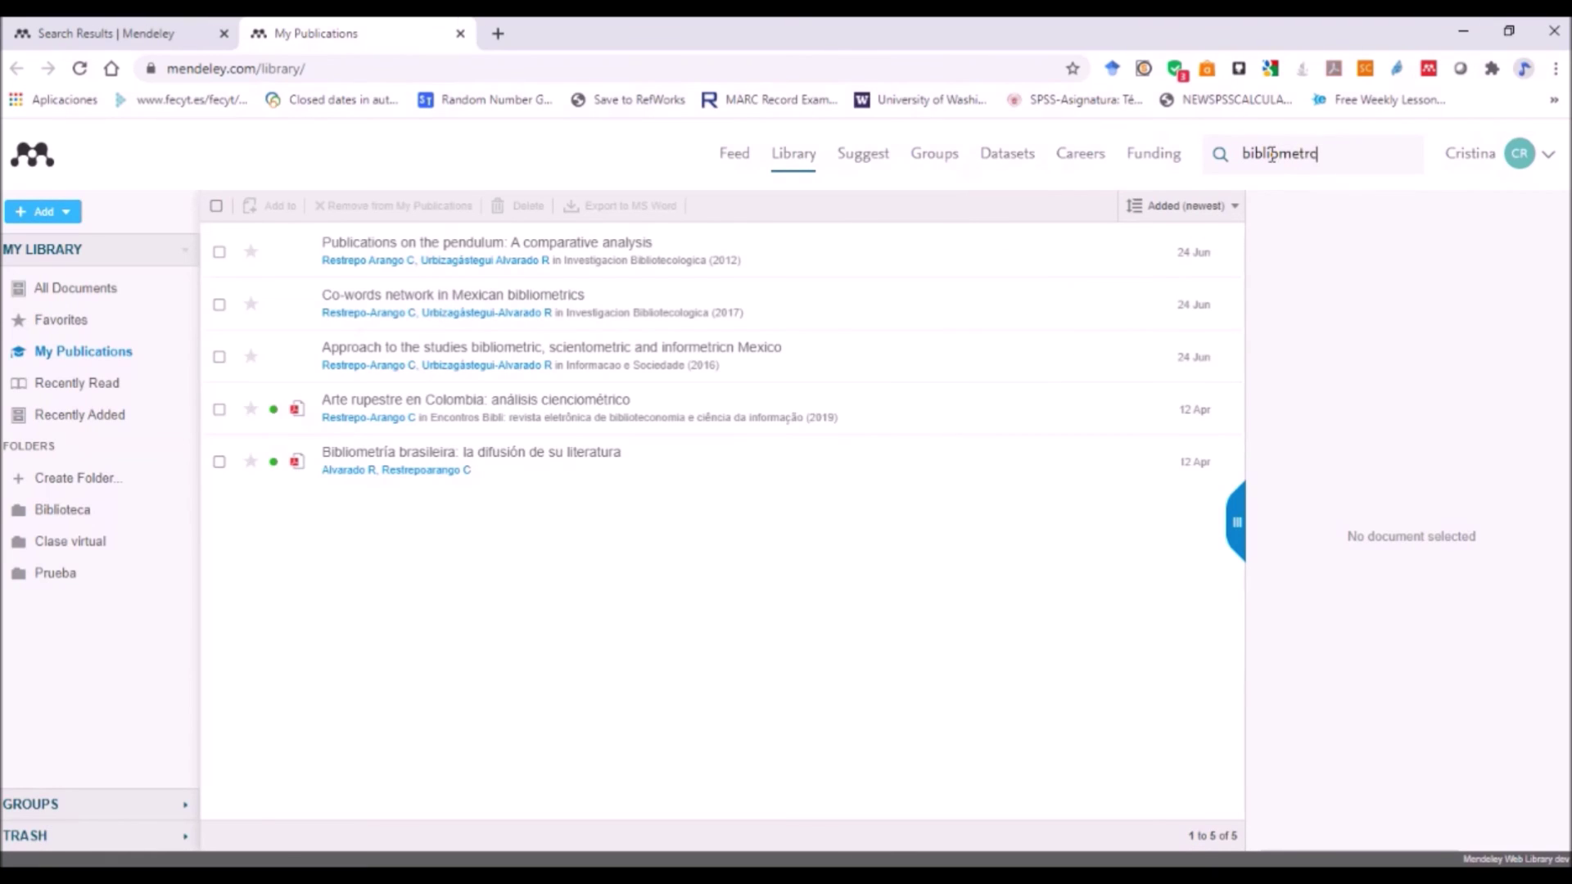
text(is)
key(Return)
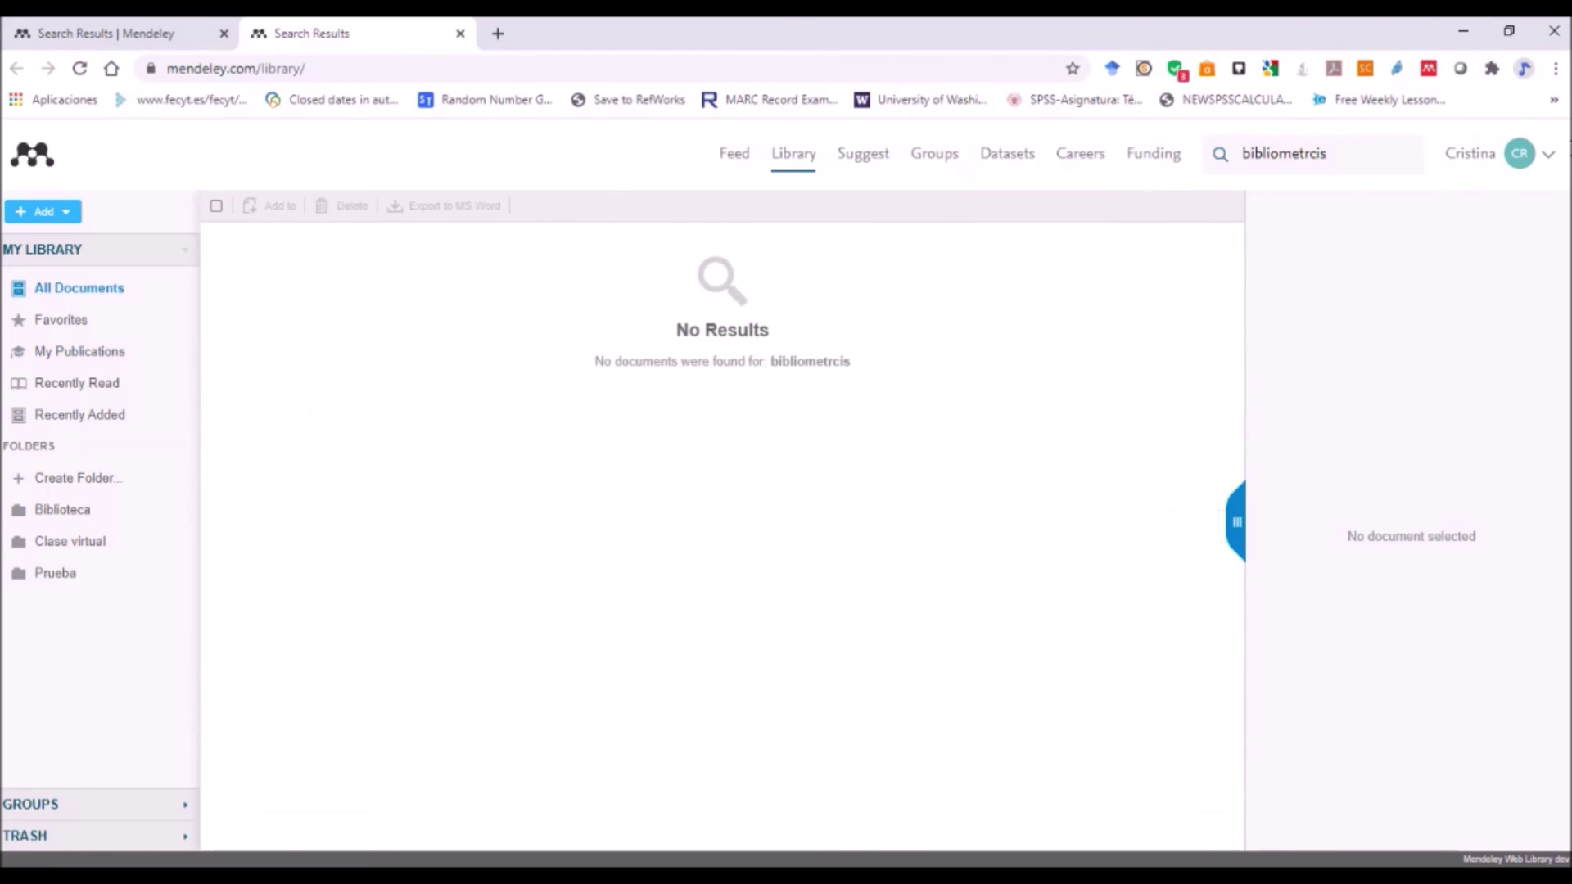
- Correct the library search term to "bibliometrics", run the search and return to the My Publications documents
click(1340, 153)
key(BackSpace)
key(BackSpace)
key(BackSpace)
text(ics)
key(Return)
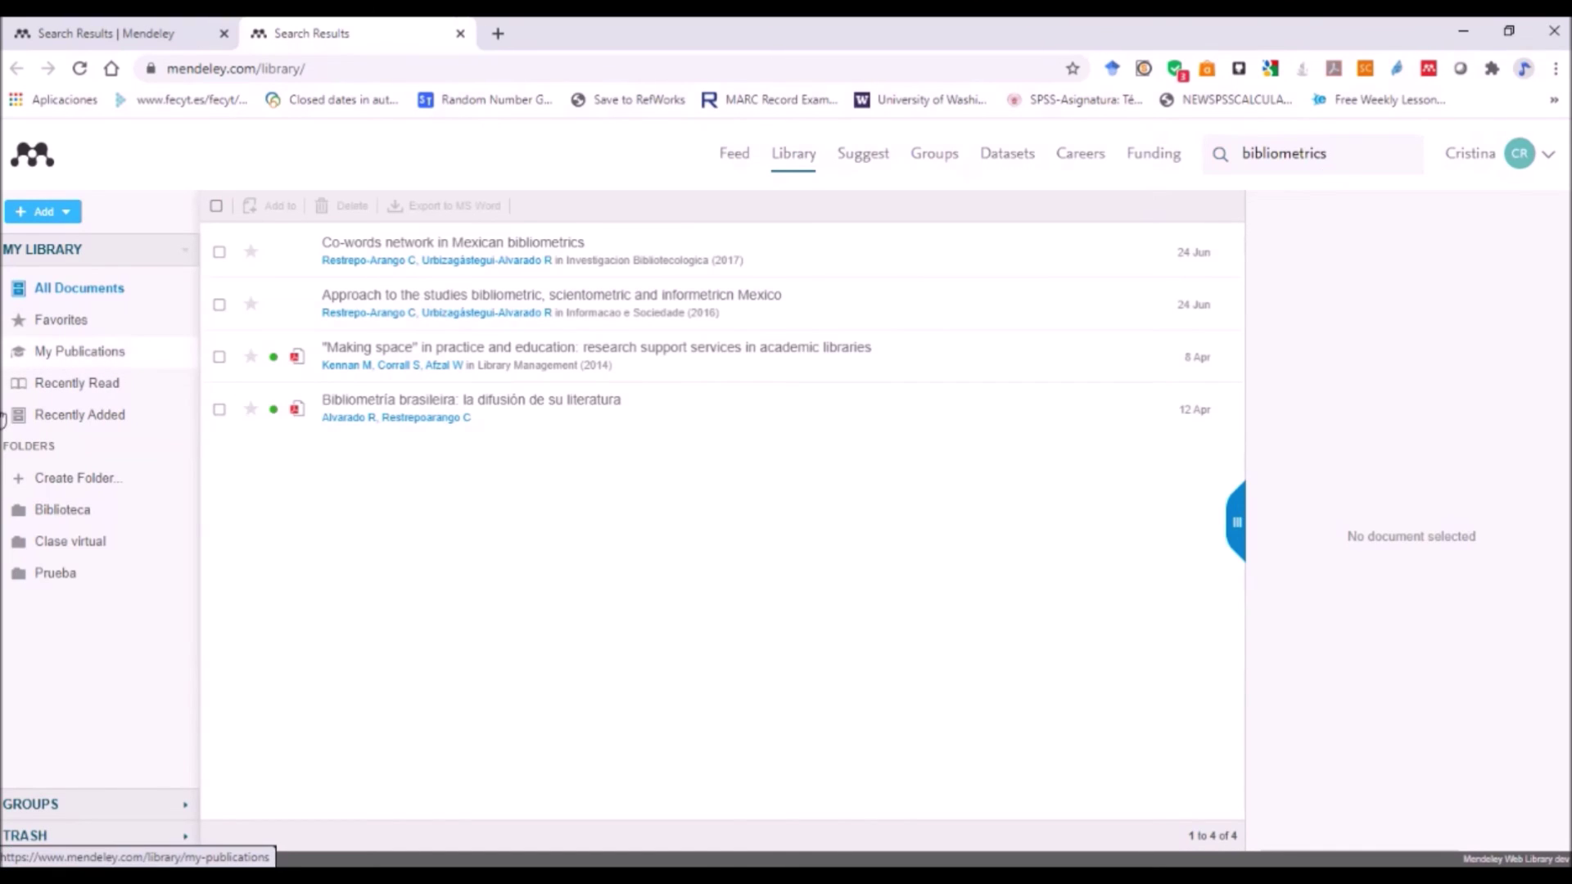
click(74, 351)
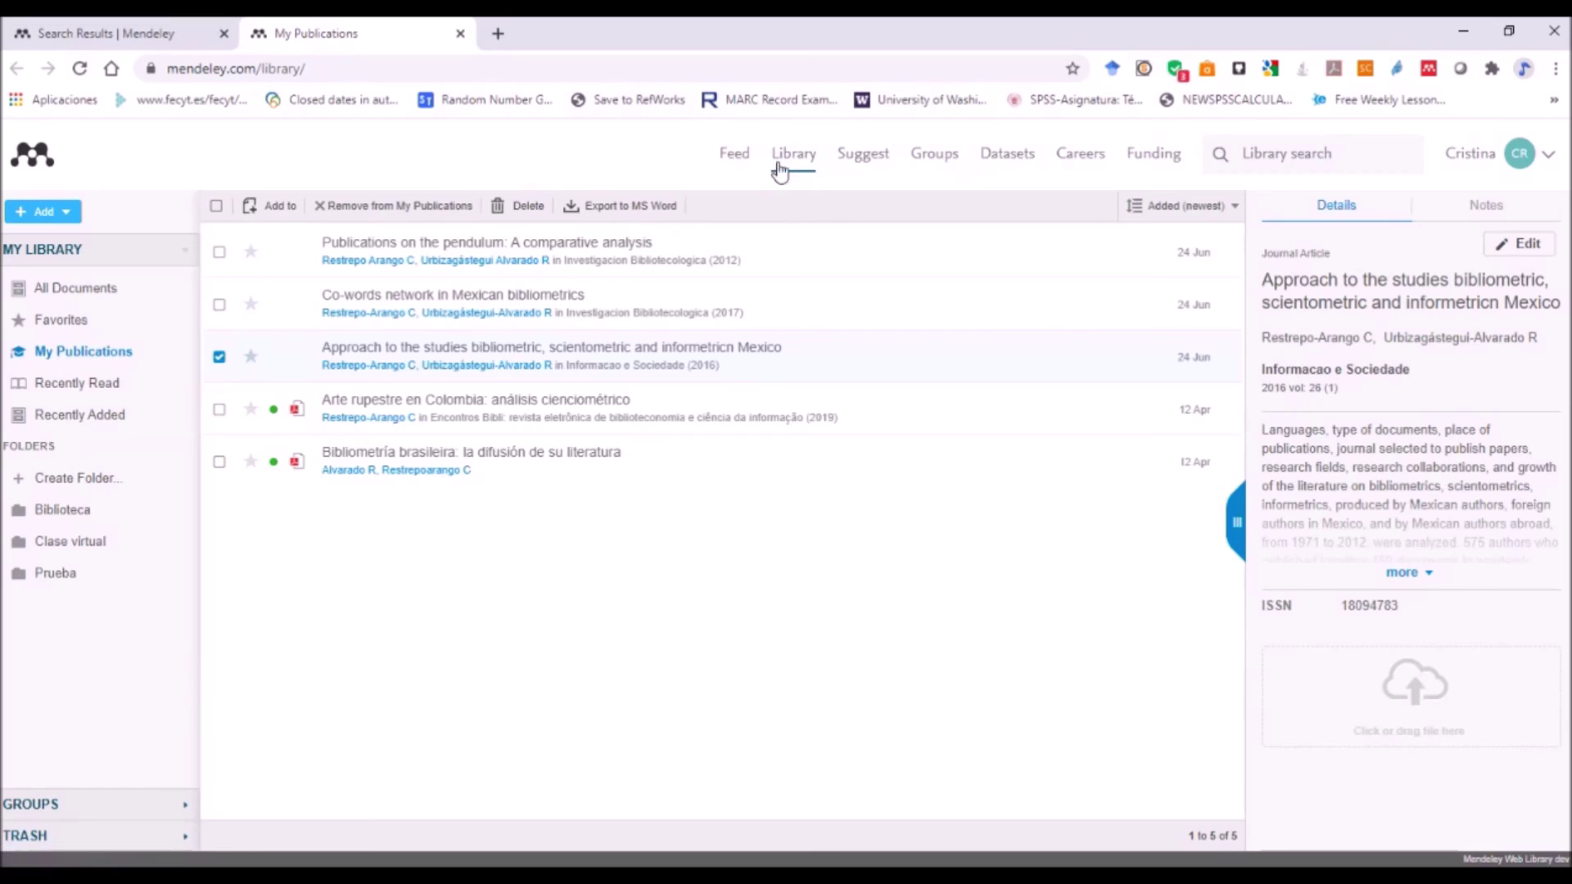
- Open the Suggest section from the library and close its browser tab, keeping the paper search results tab
click(1367, 156)
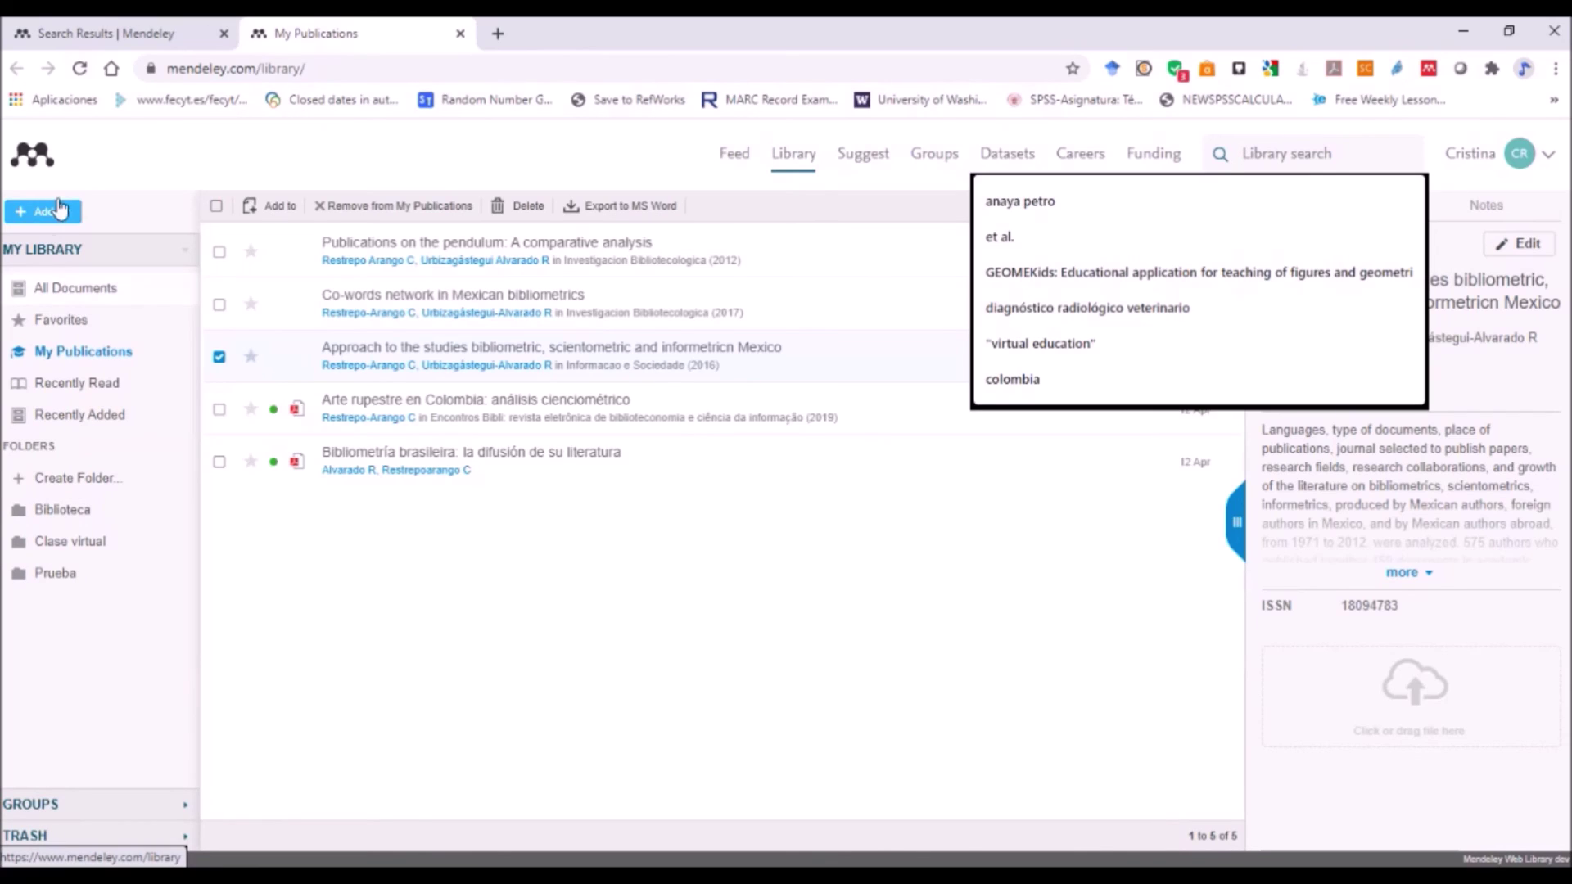
click(867, 160)
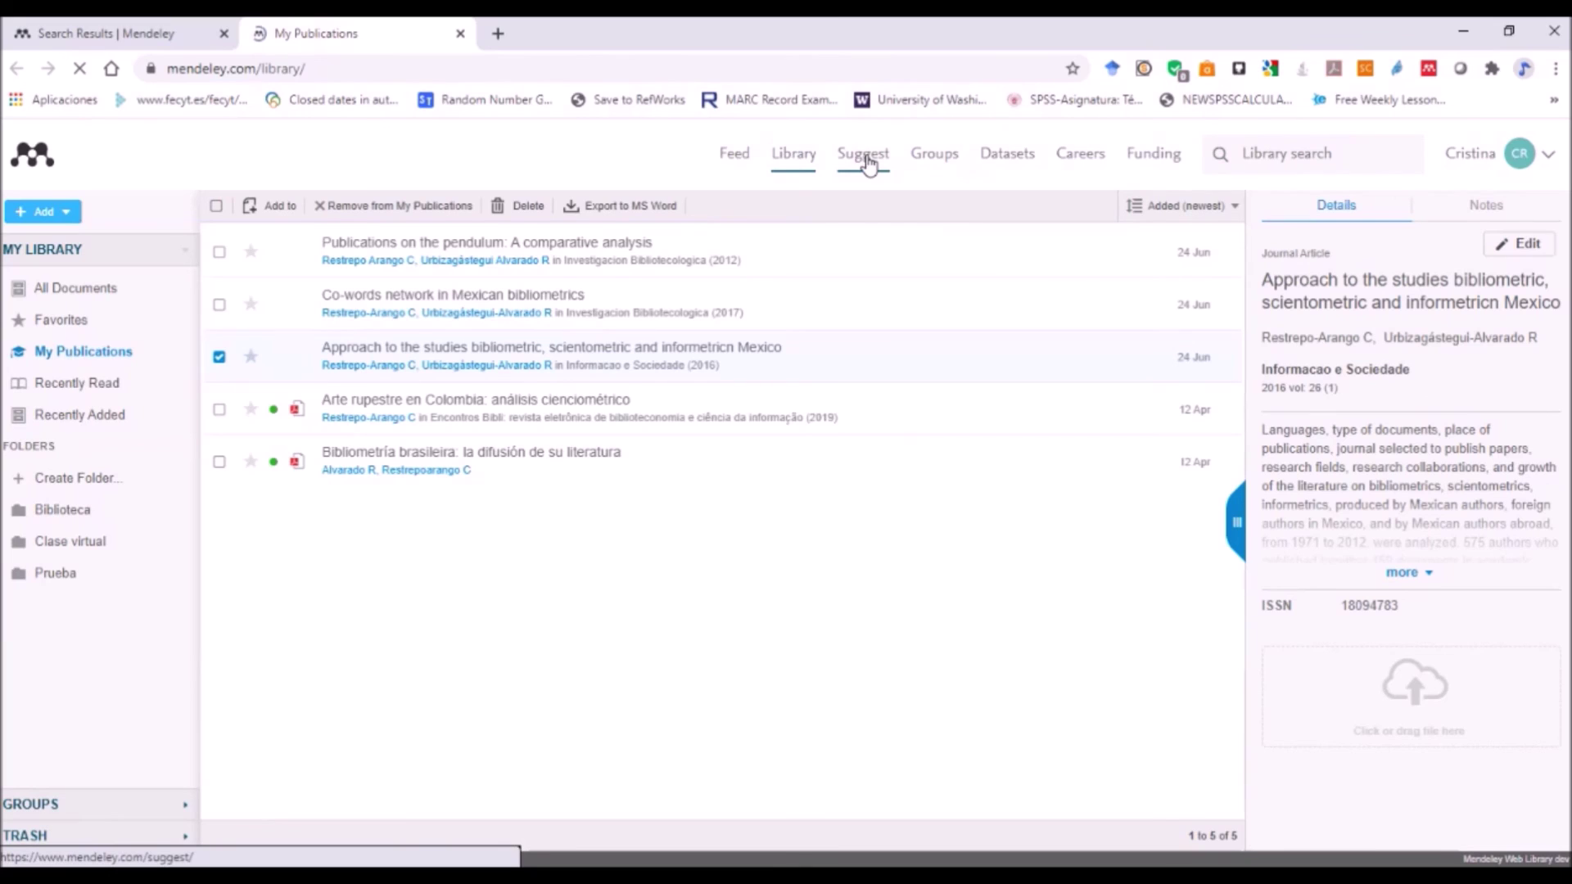
click(131, 29)
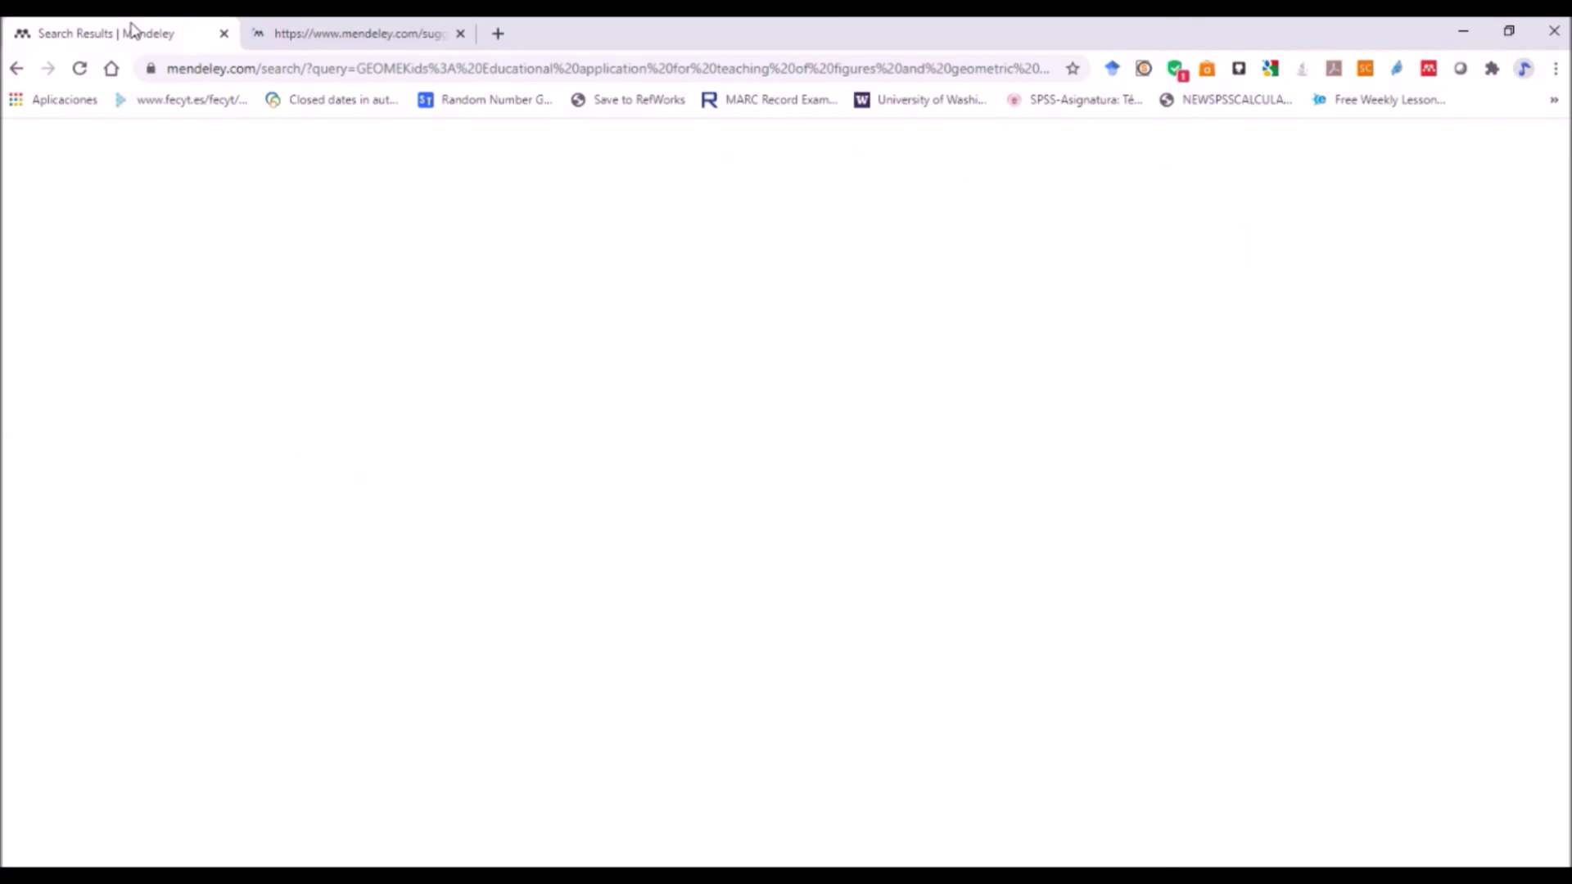
click(461, 34)
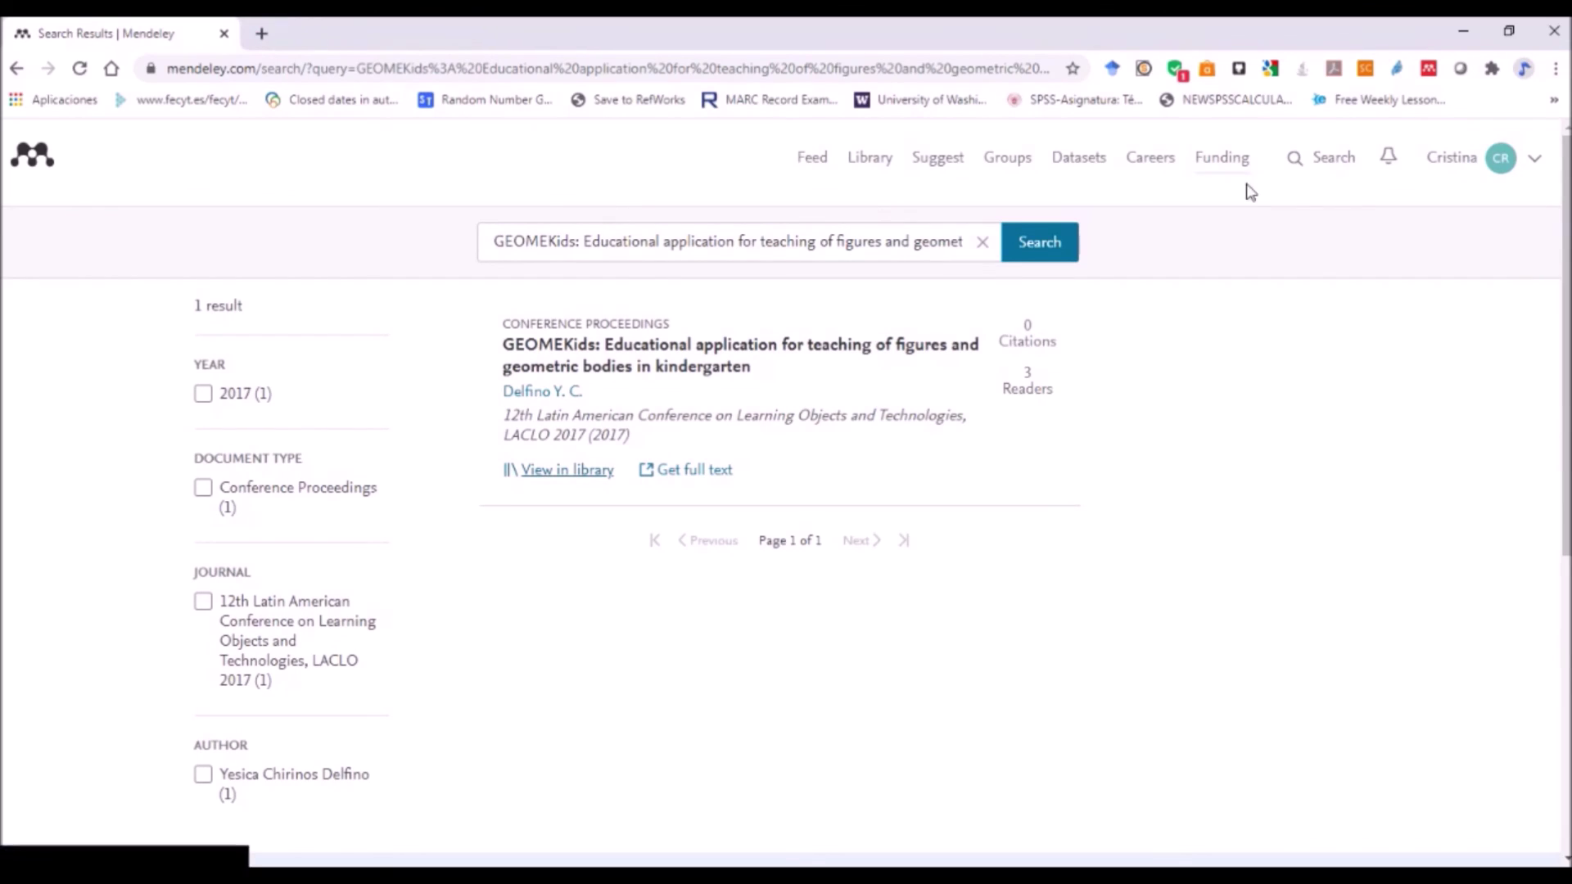
- Replace the paper search query with "bibliometrics" and run the search
click(983, 246)
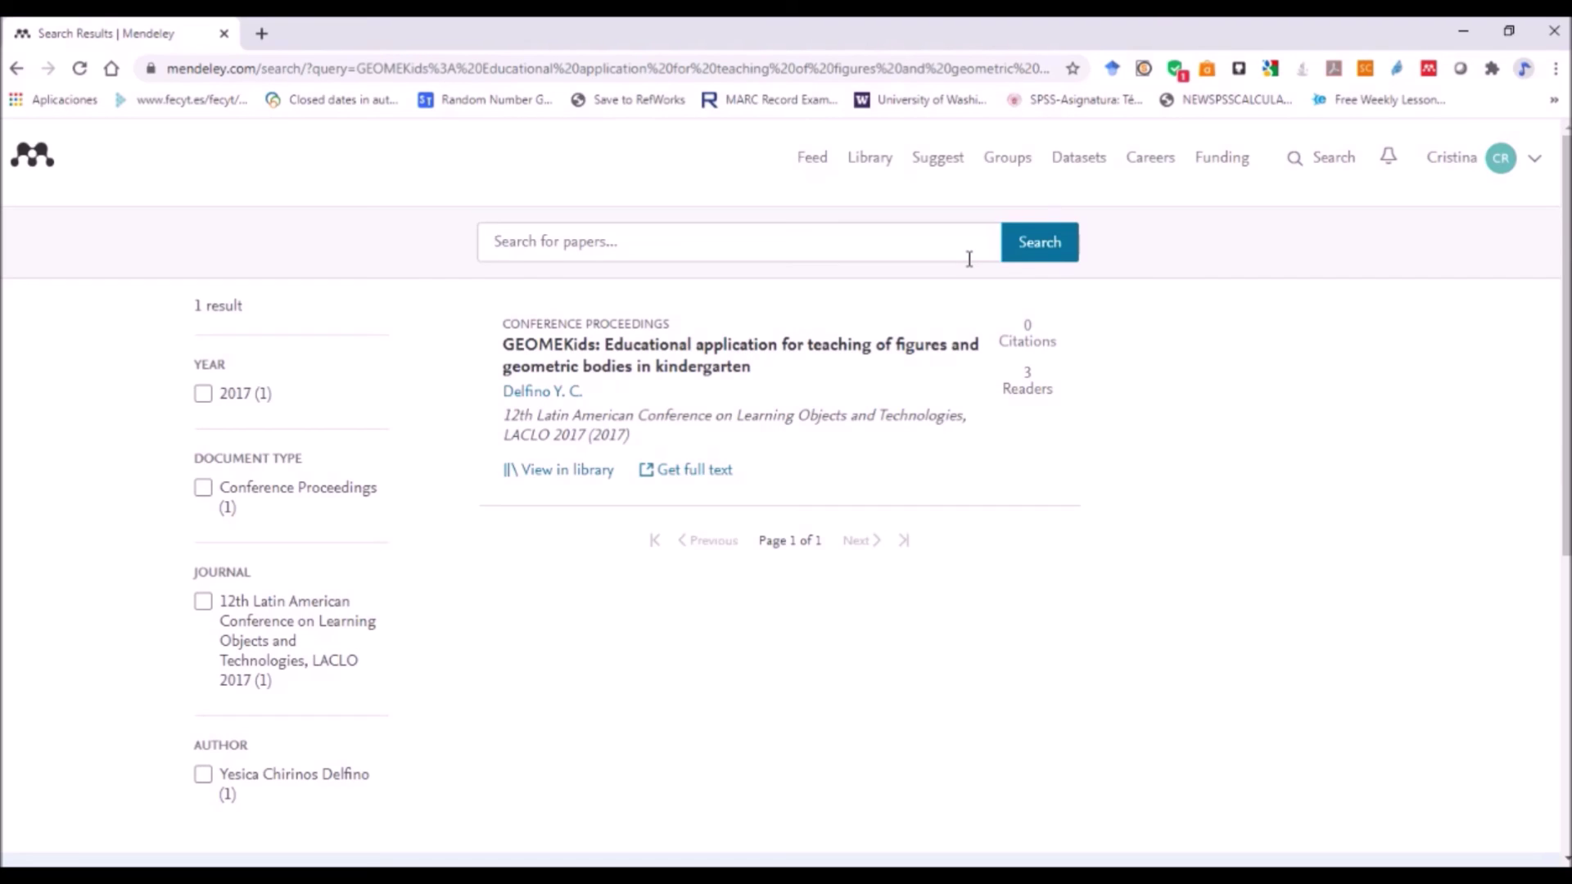
text(bibliometrics)
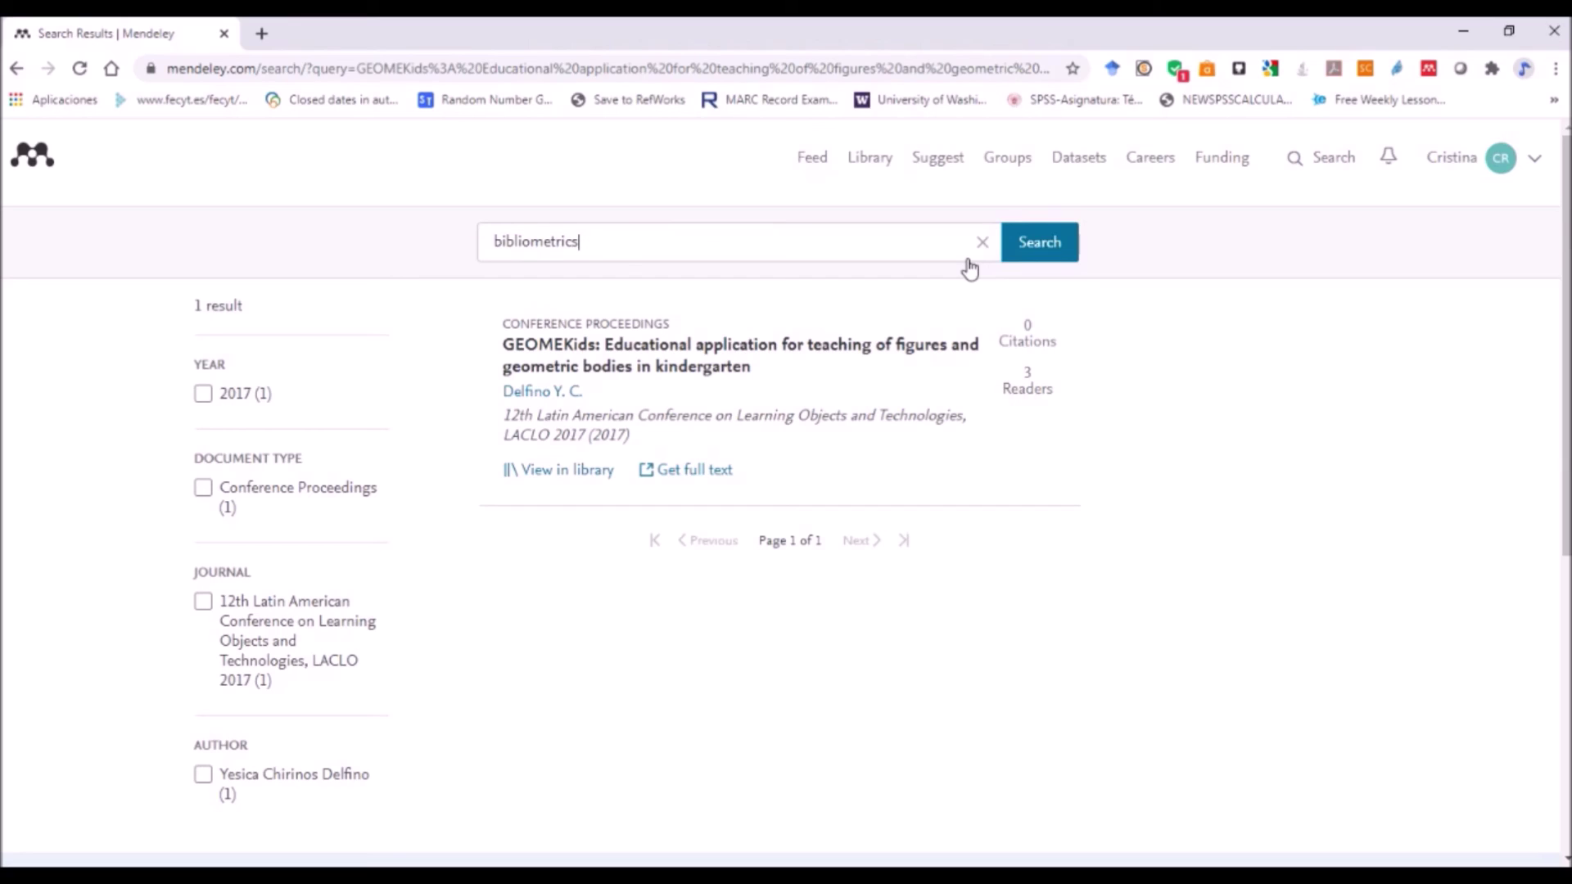
click(1051, 245)
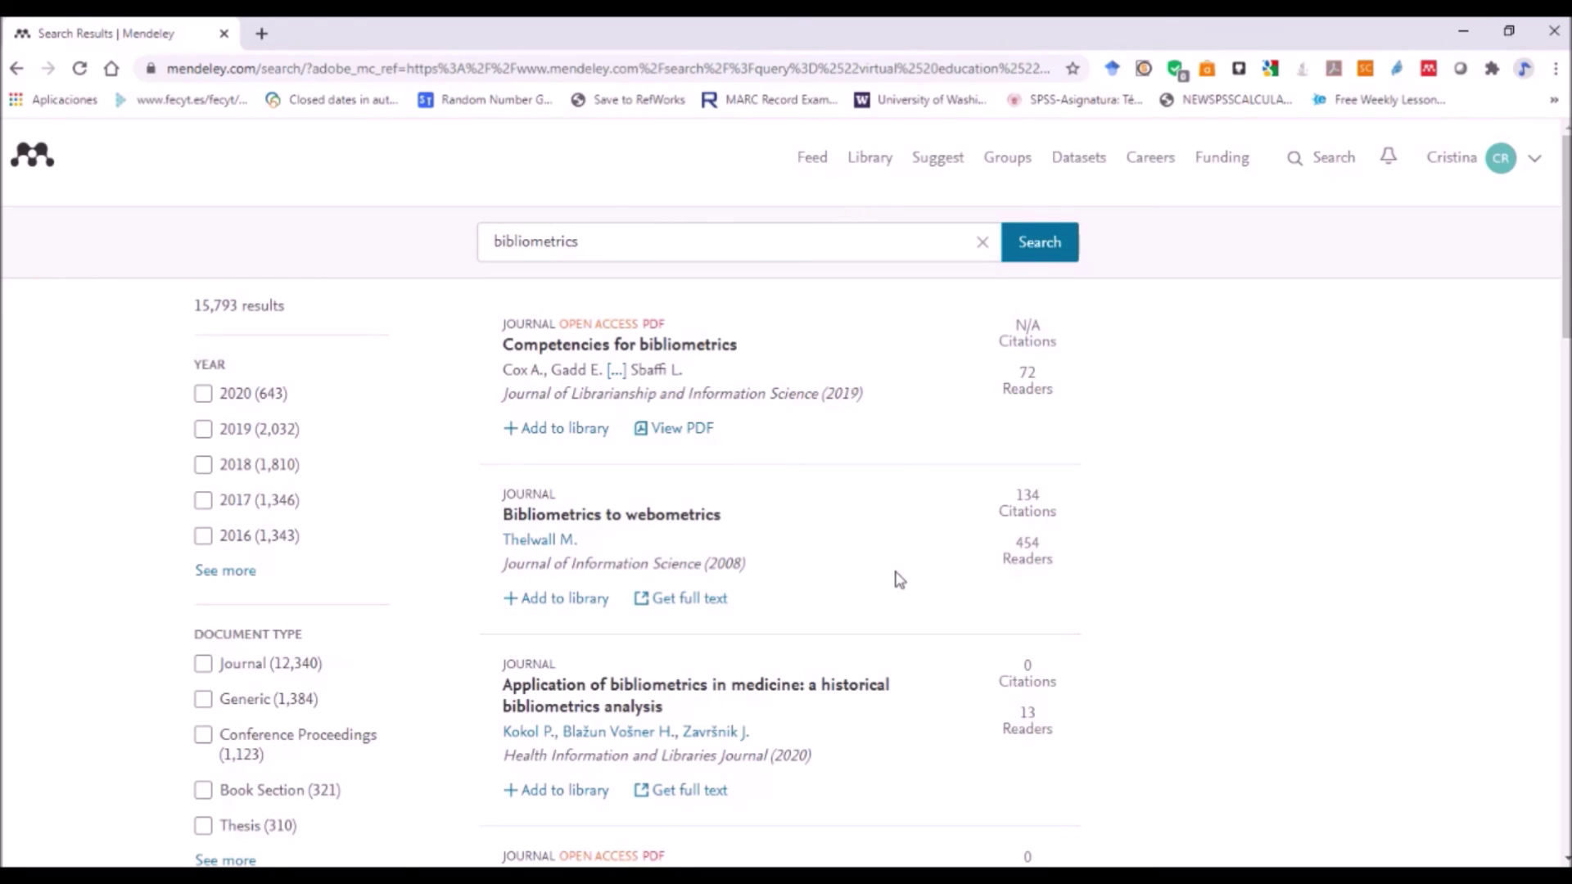
- Examine the first page of bibliometrics results and the year, document type, journal, author and access type filters
scroll(899, 579, down, 2)
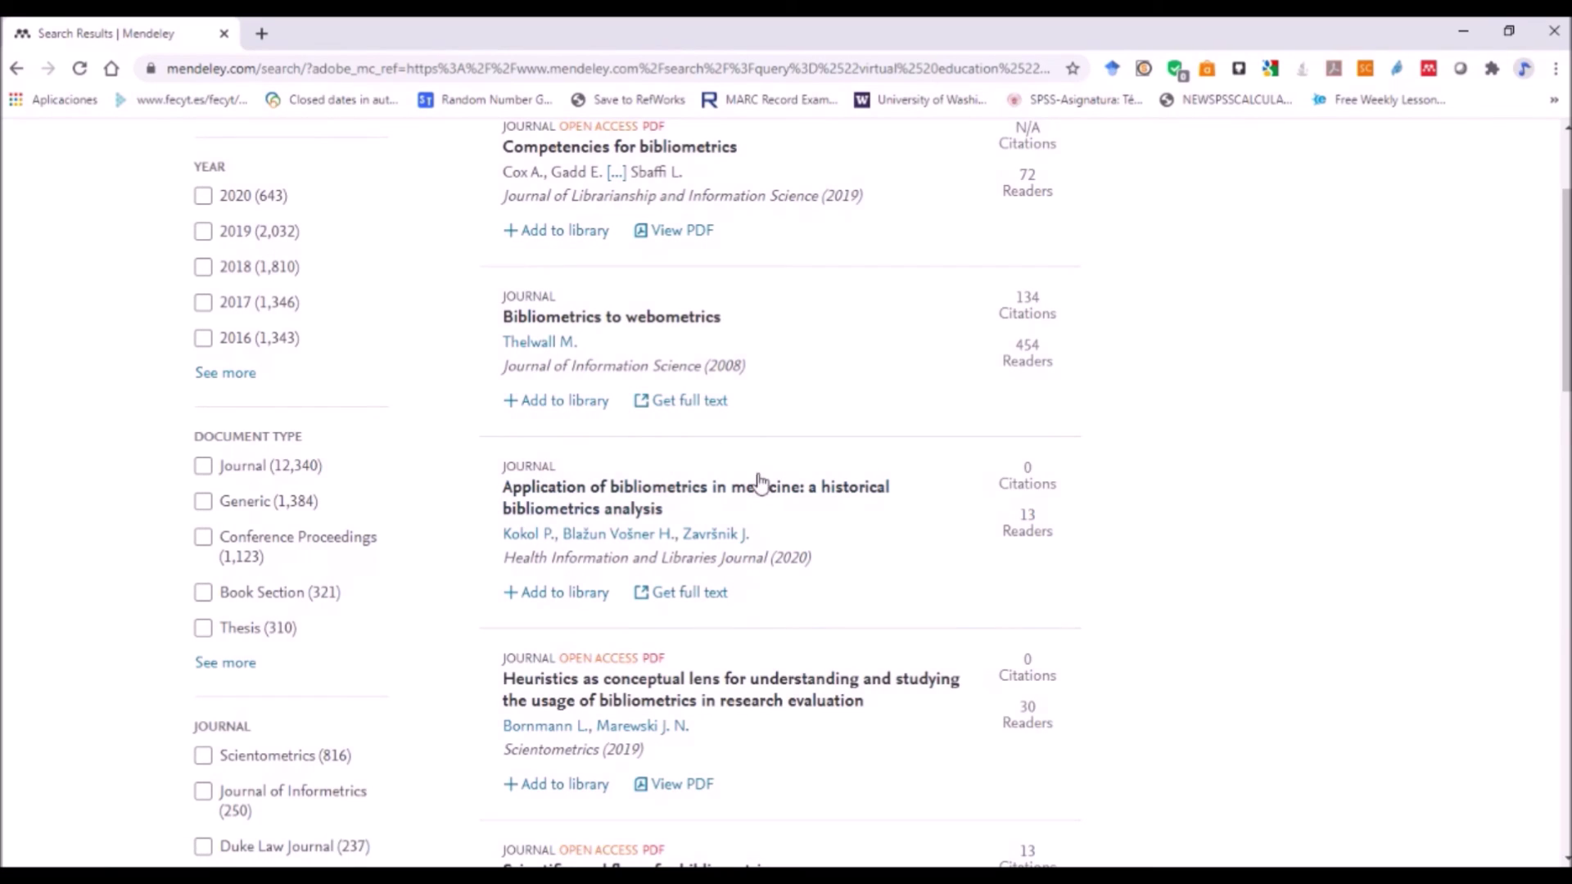
scroll(906, 589, down, 1)
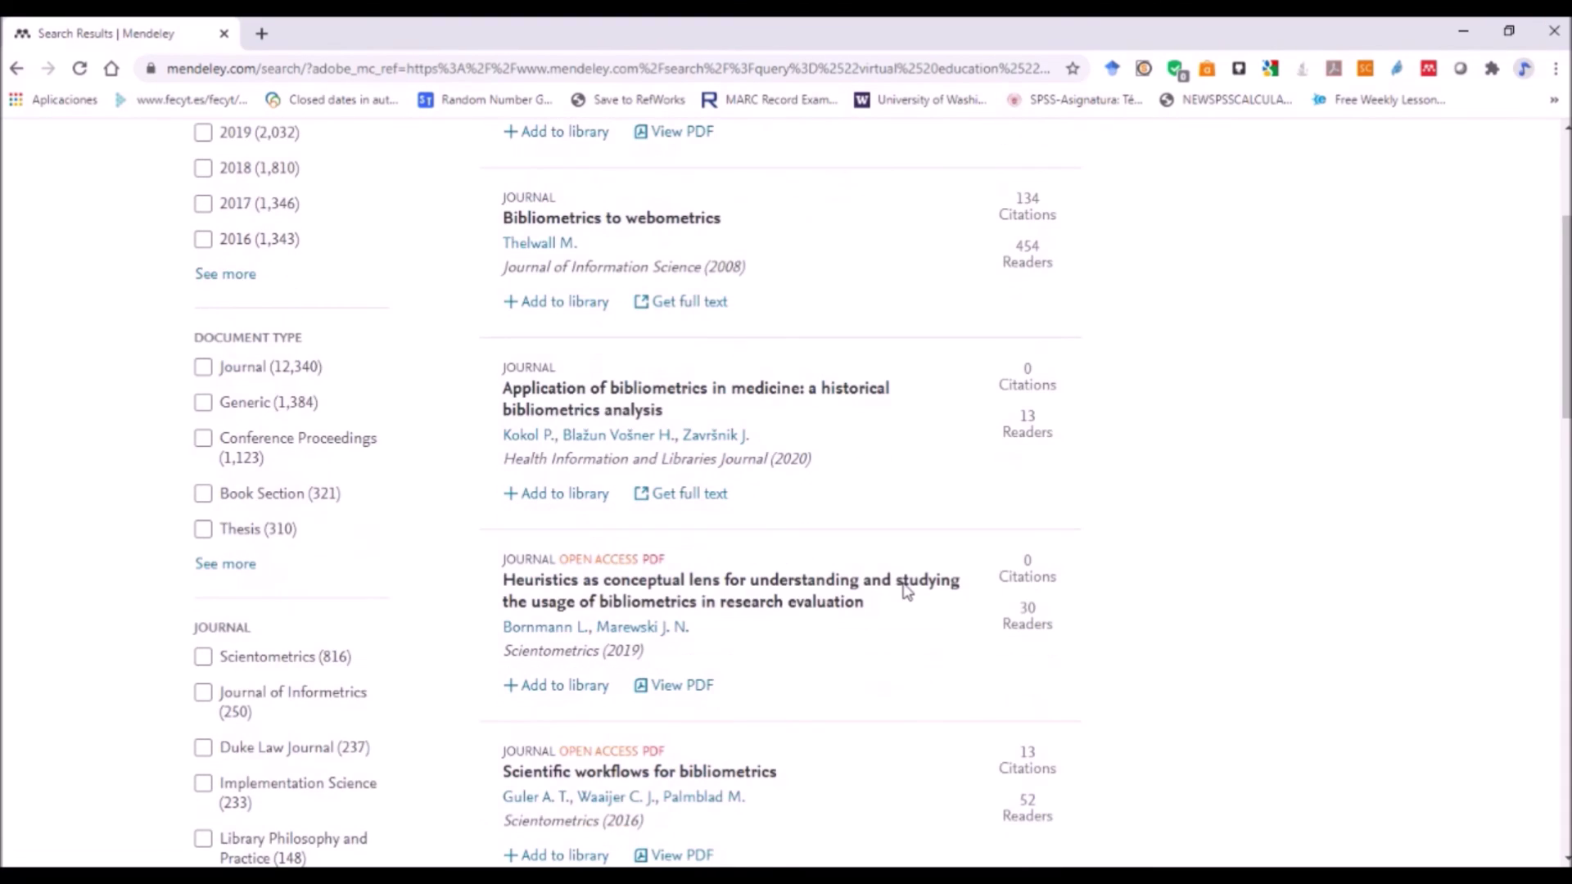
scroll(1042, 434, down, 3)
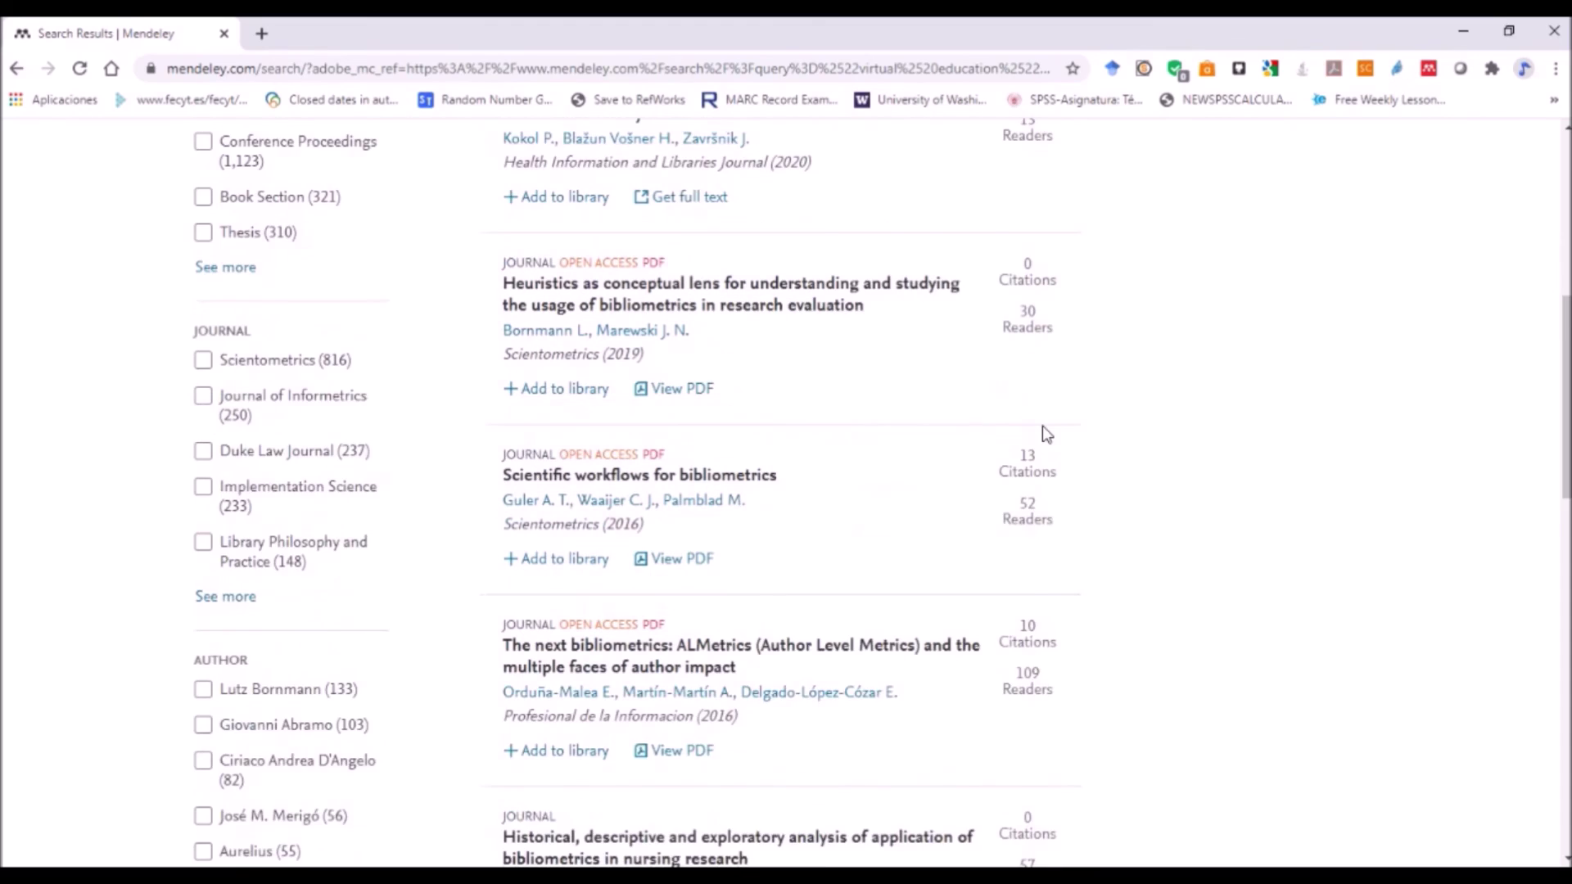
scroll(1042, 435, down, 1)
scroll(810, 706, down, 3)
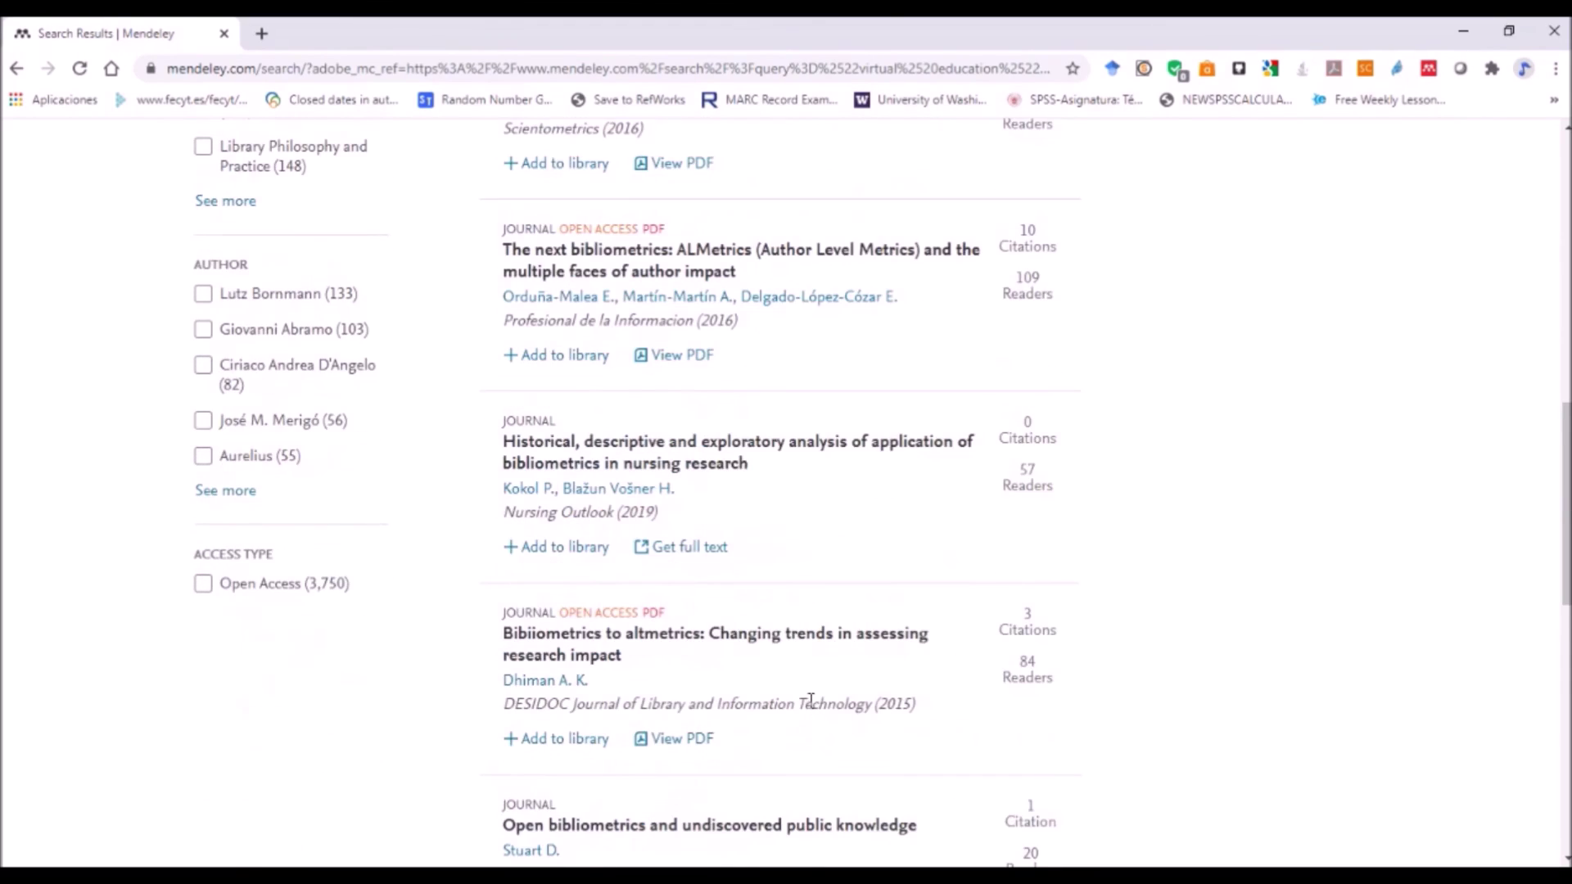
scroll(806, 700, down, 1)
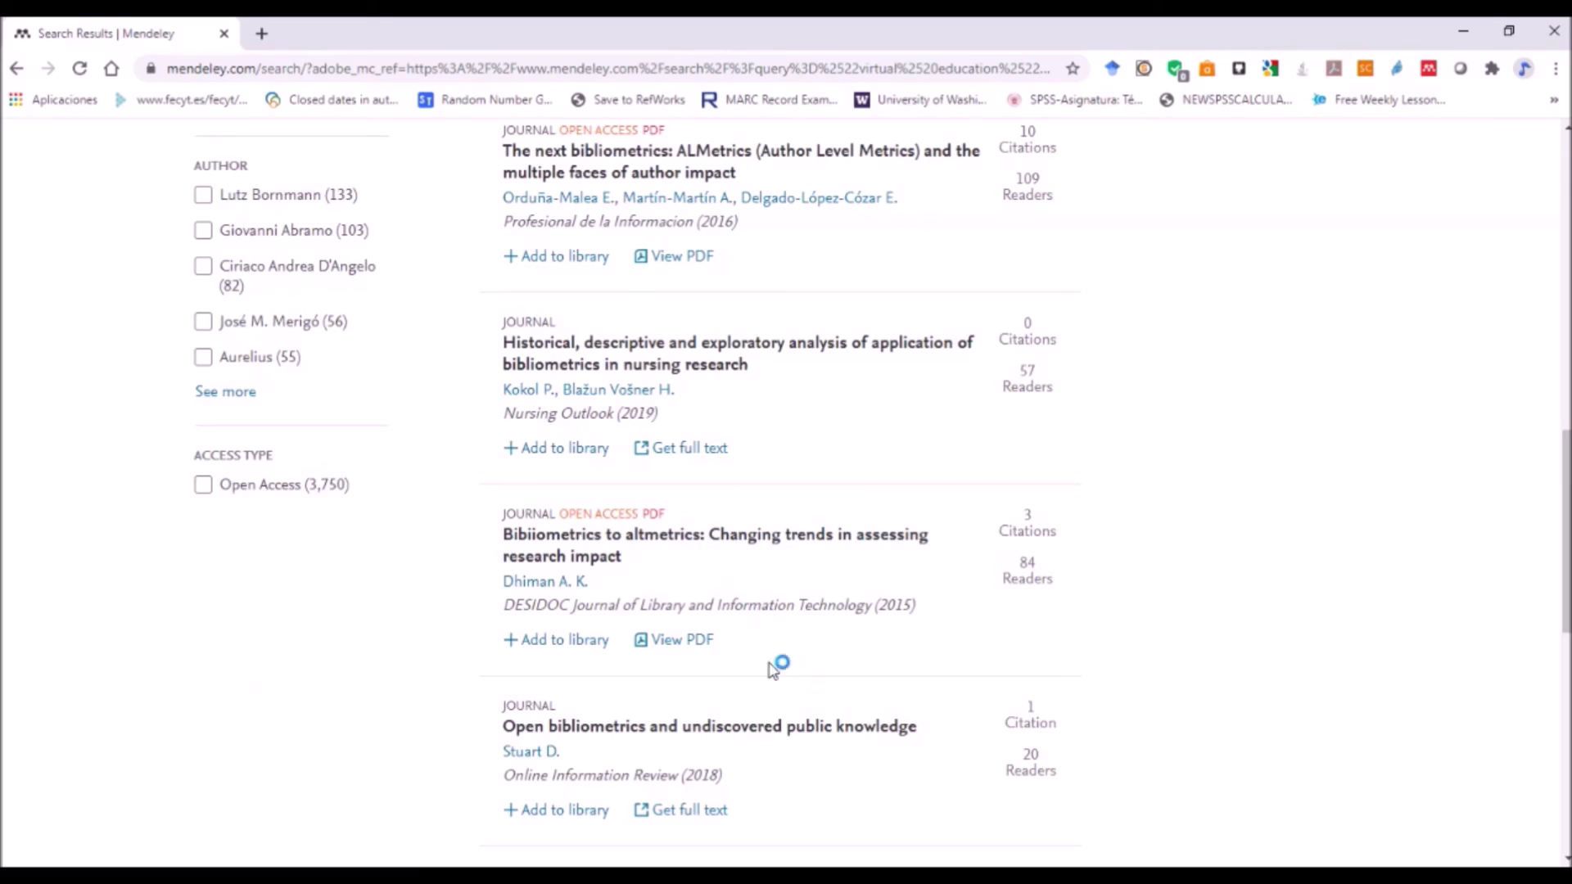
scroll(793, 690, down, 3)
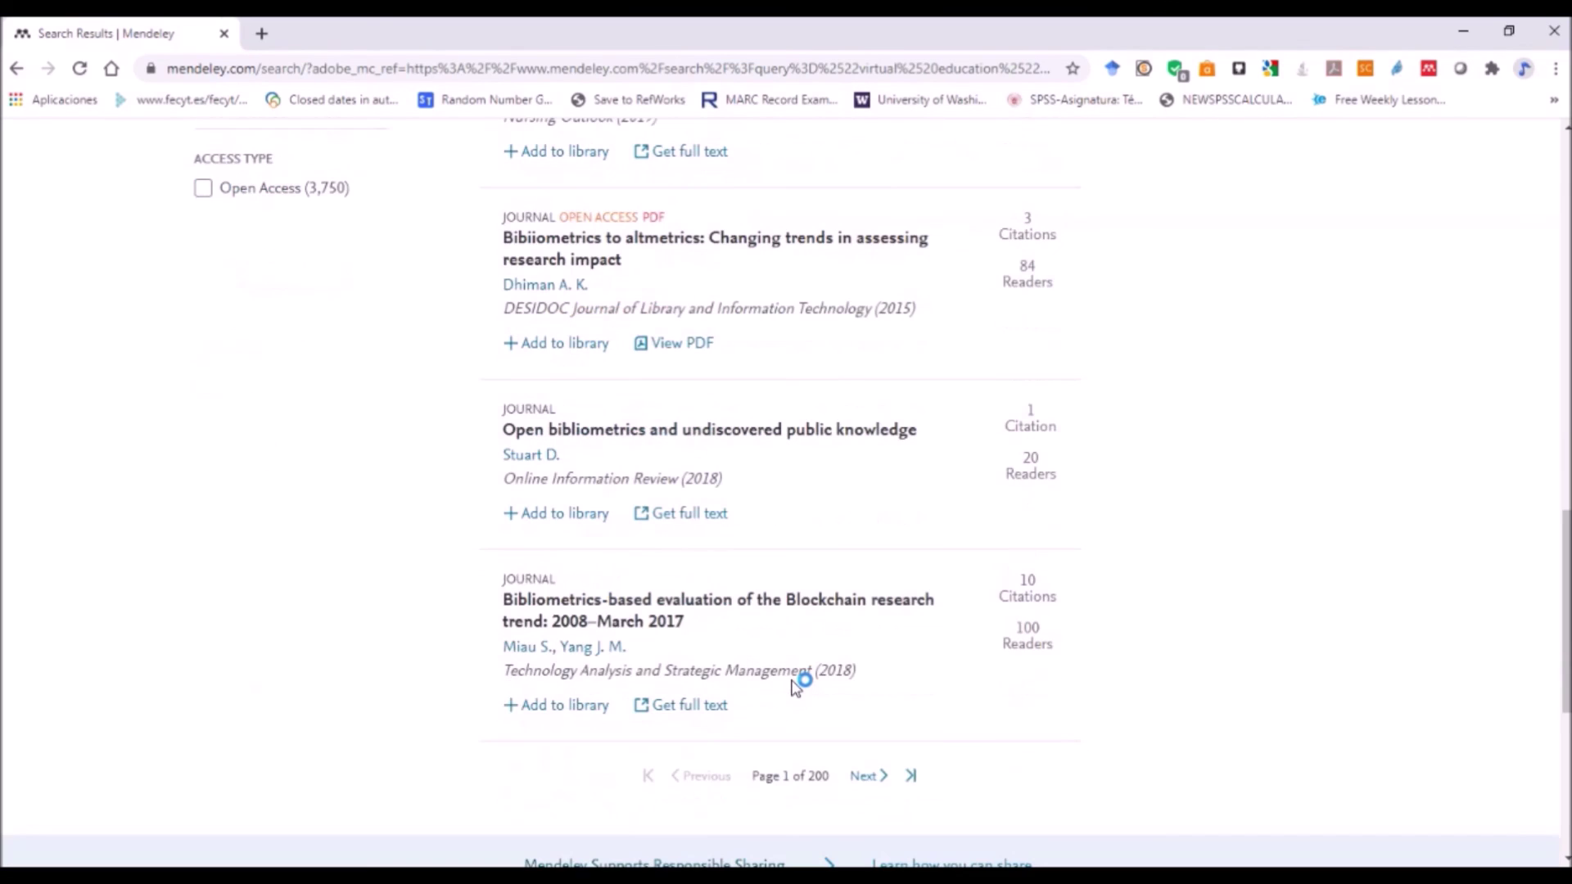
scroll(794, 686, down, 2)
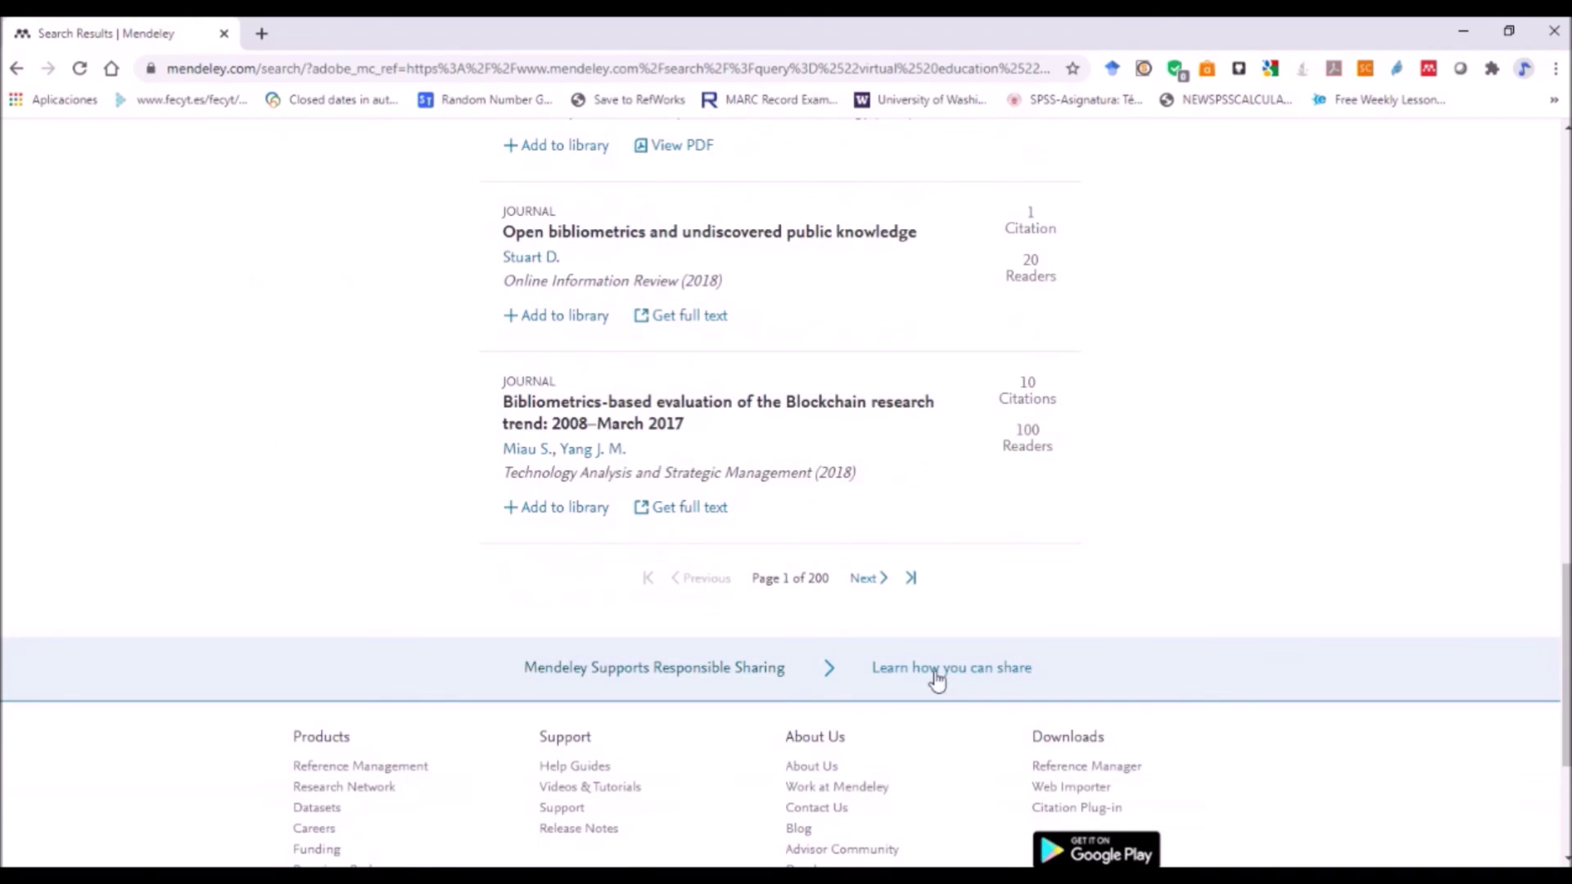
scroll(947, 688, up, 14)
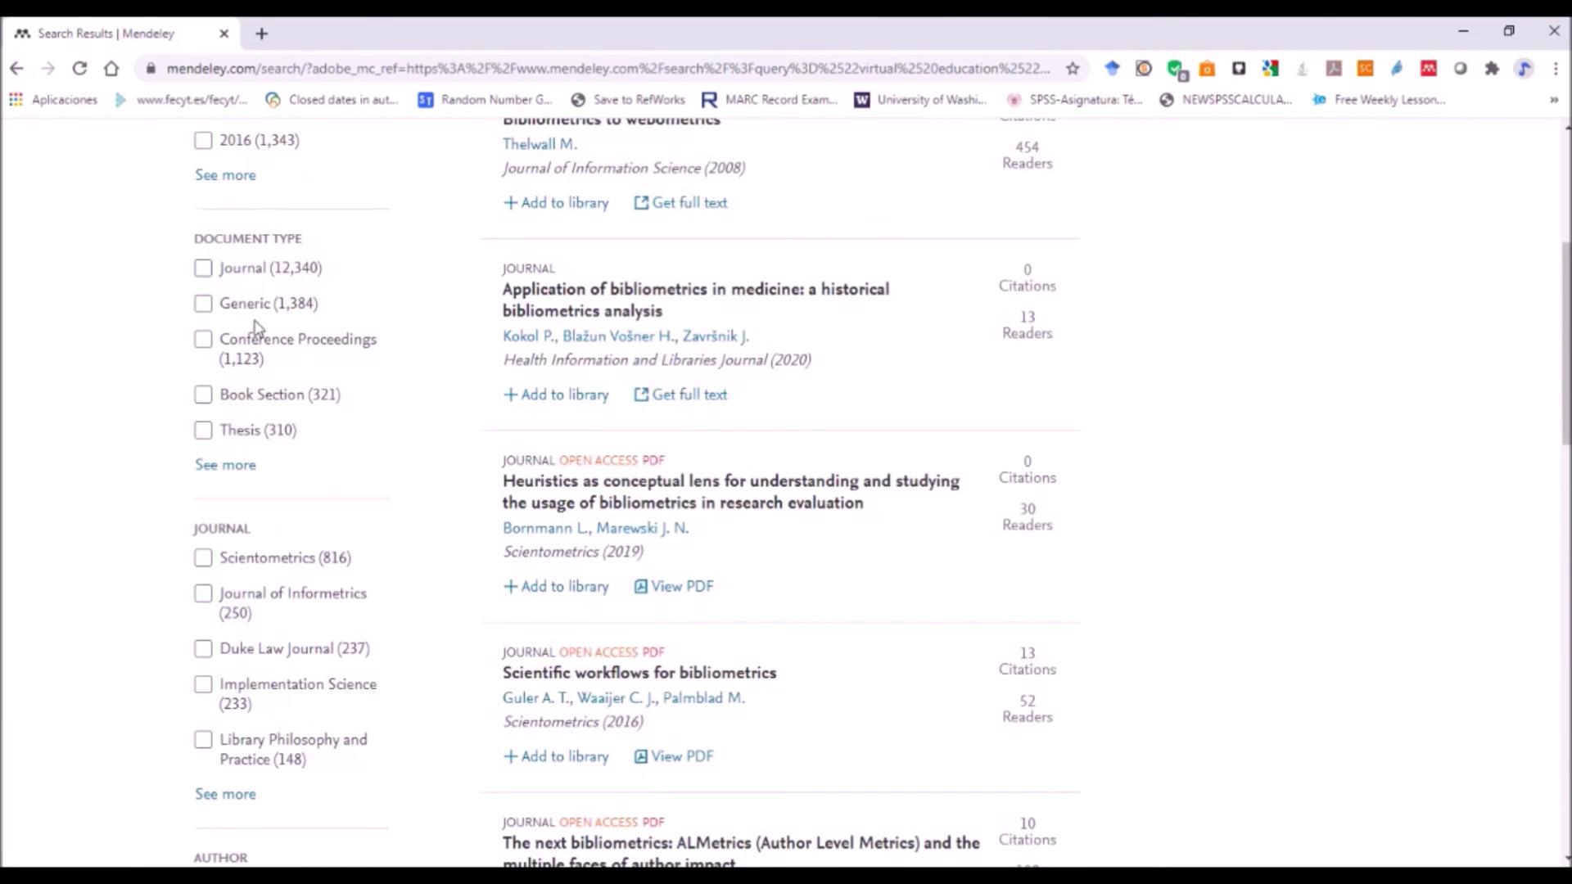
scroll(370, 612, up, 5)
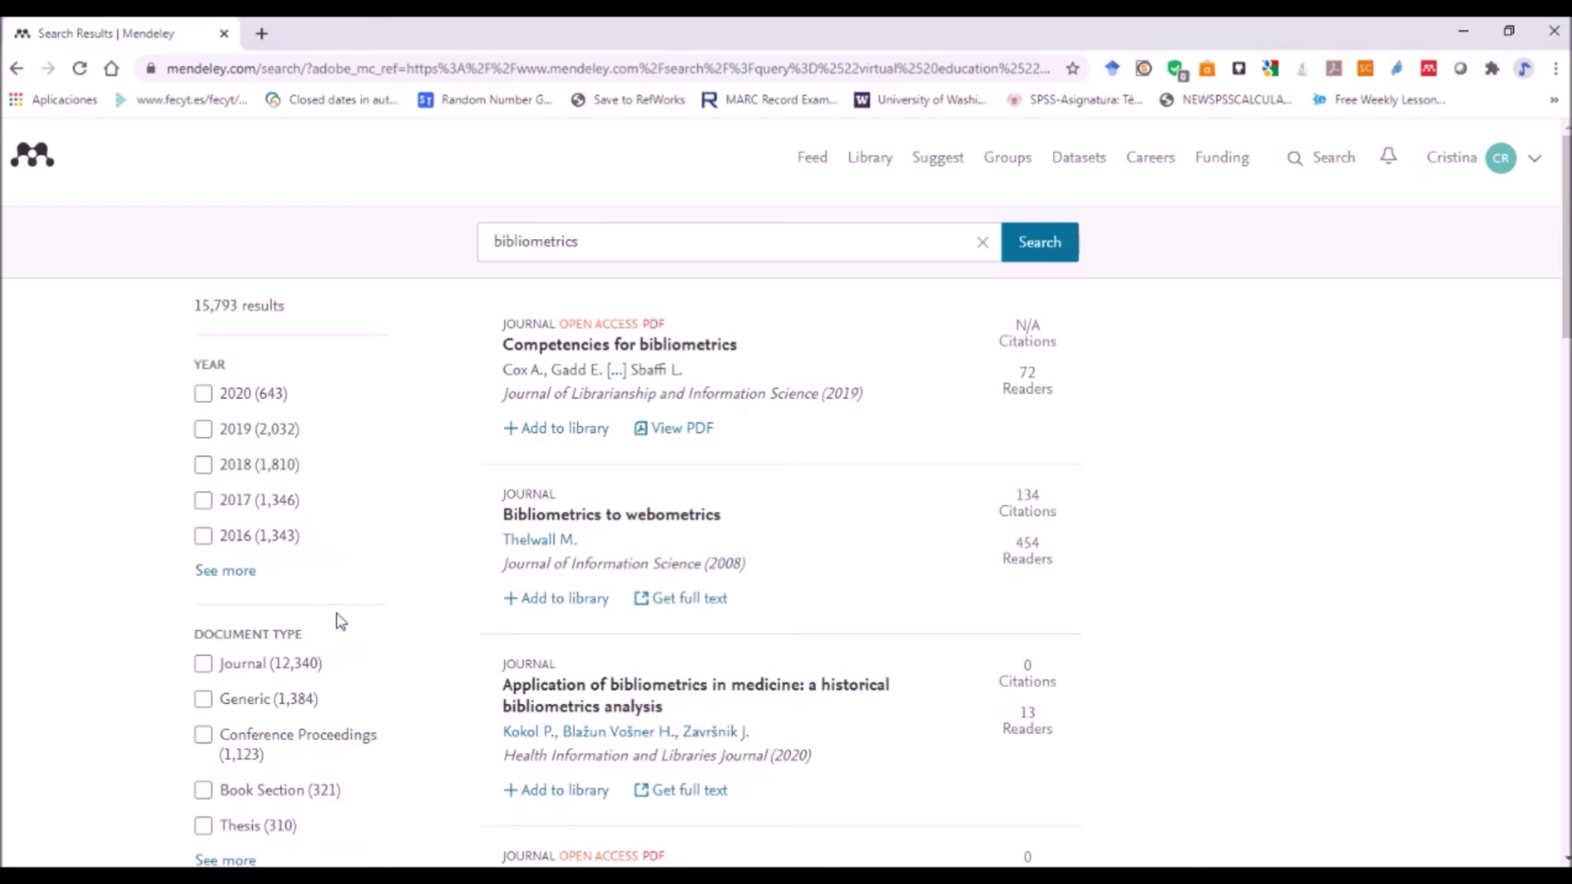
- Filter the bibliometrics results by the Thesis document type
scroll(373, 659, down, 3)
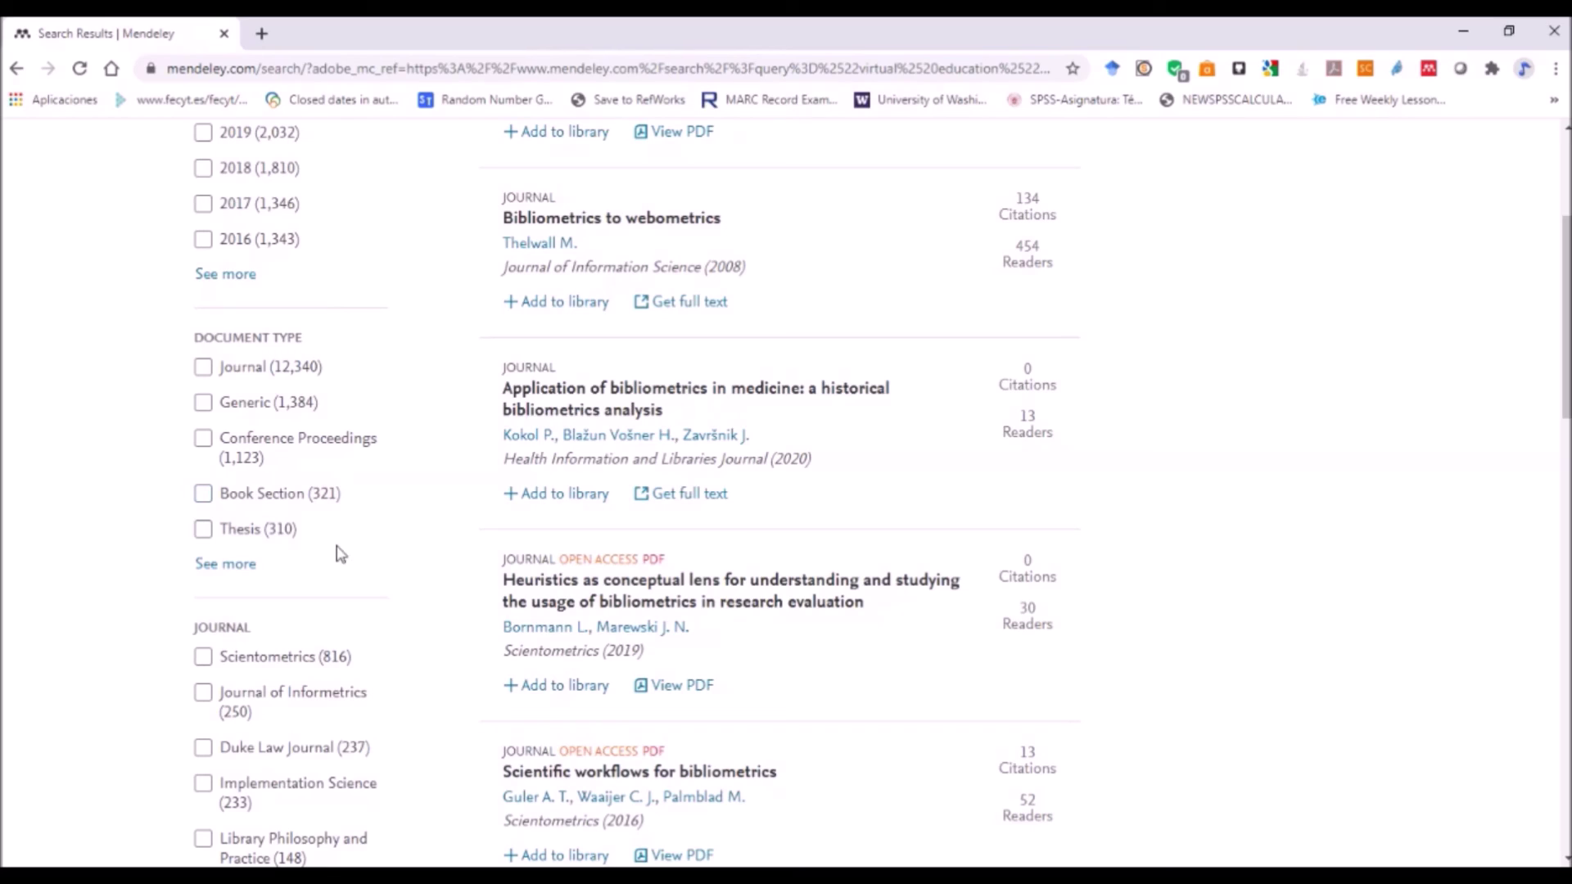
click(240, 538)
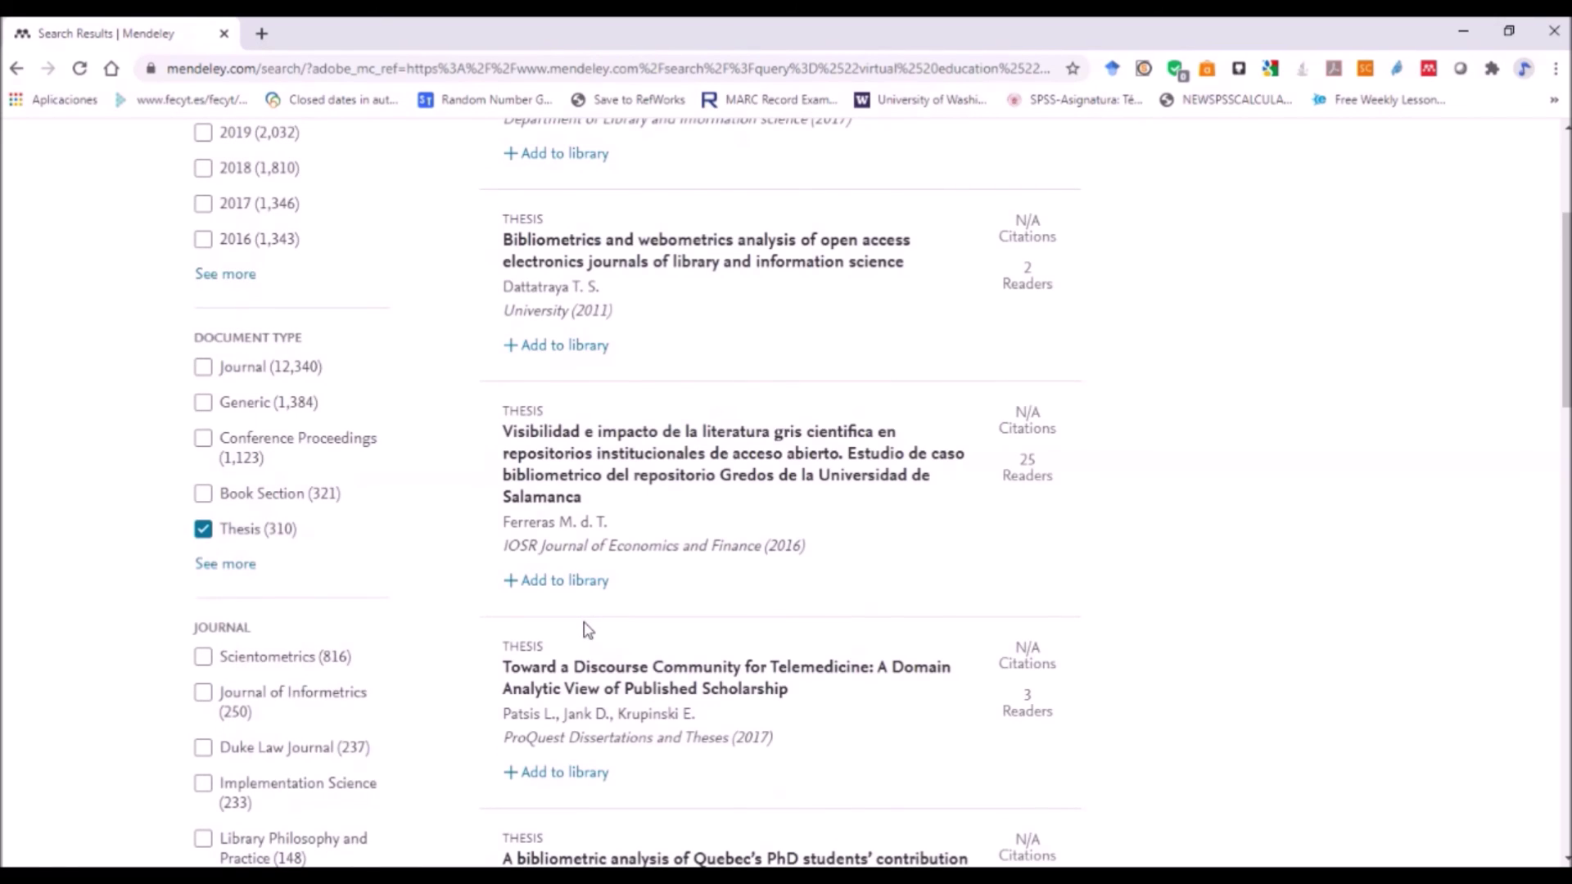
scroll(1260, 453, up, 4)
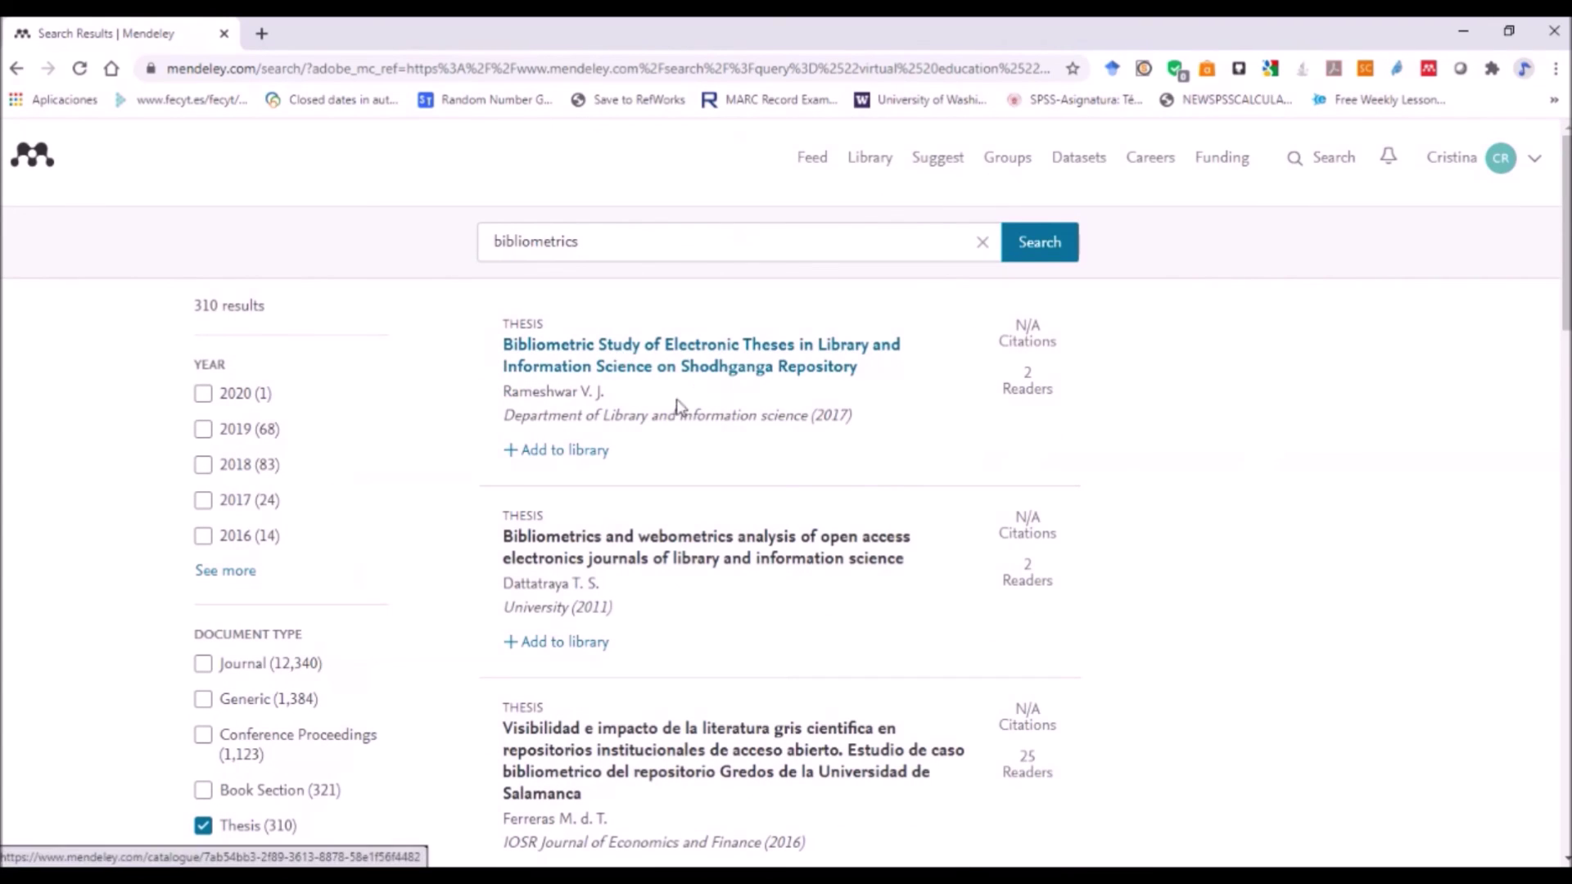
- Look through the listed theses and open "Toward a Discourse Community for Telemedicine: A Domain Analytic View of Published Scholarship"
scroll(875, 503, down, 1)
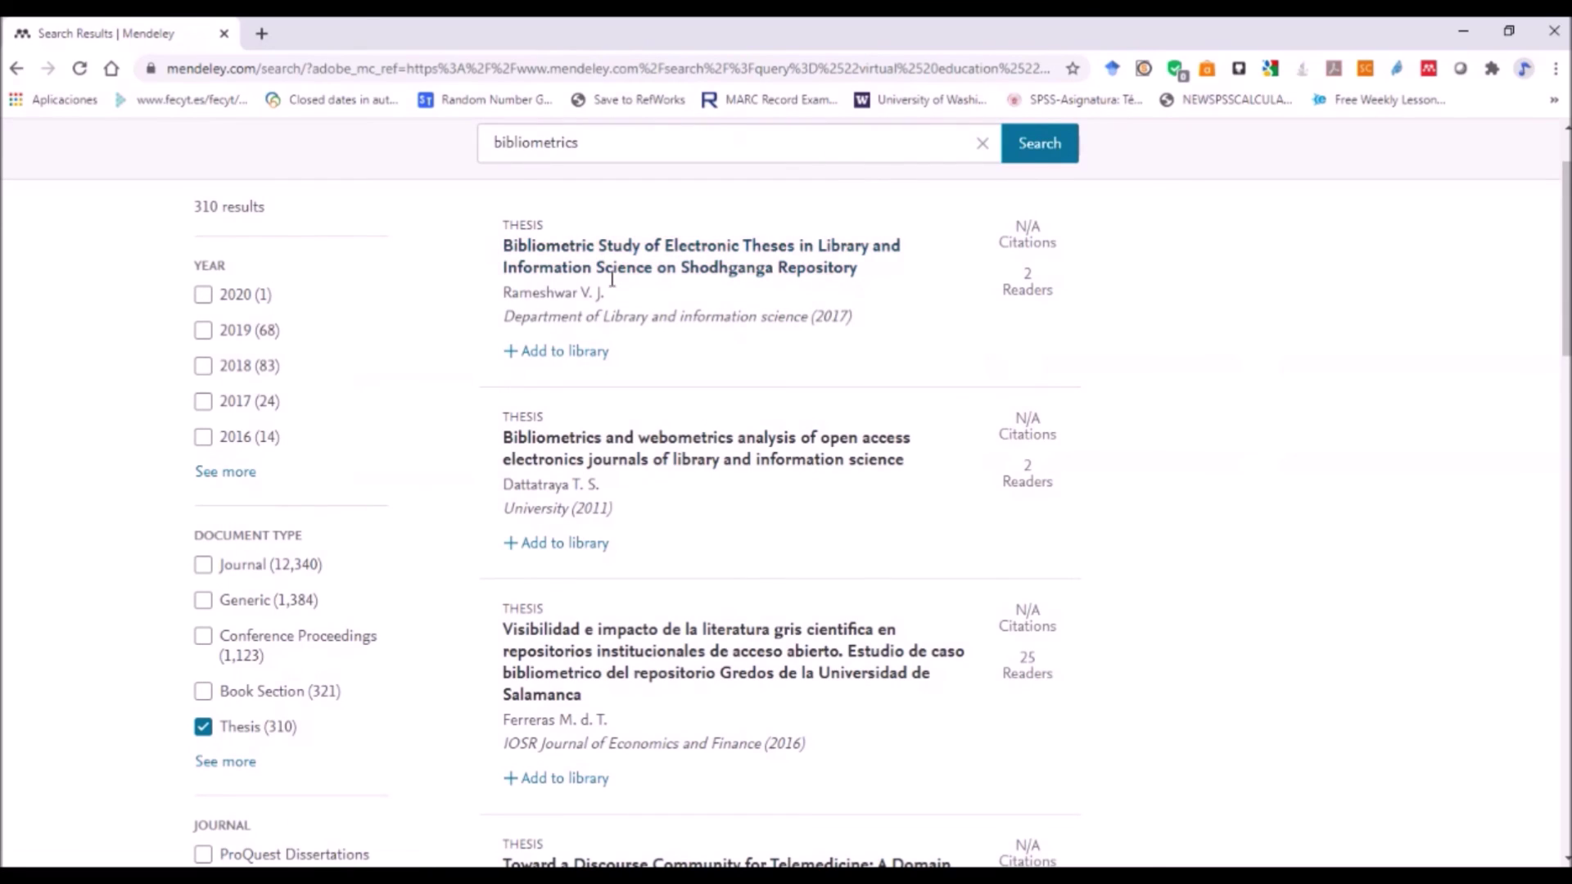
scroll(855, 578, down, 7)
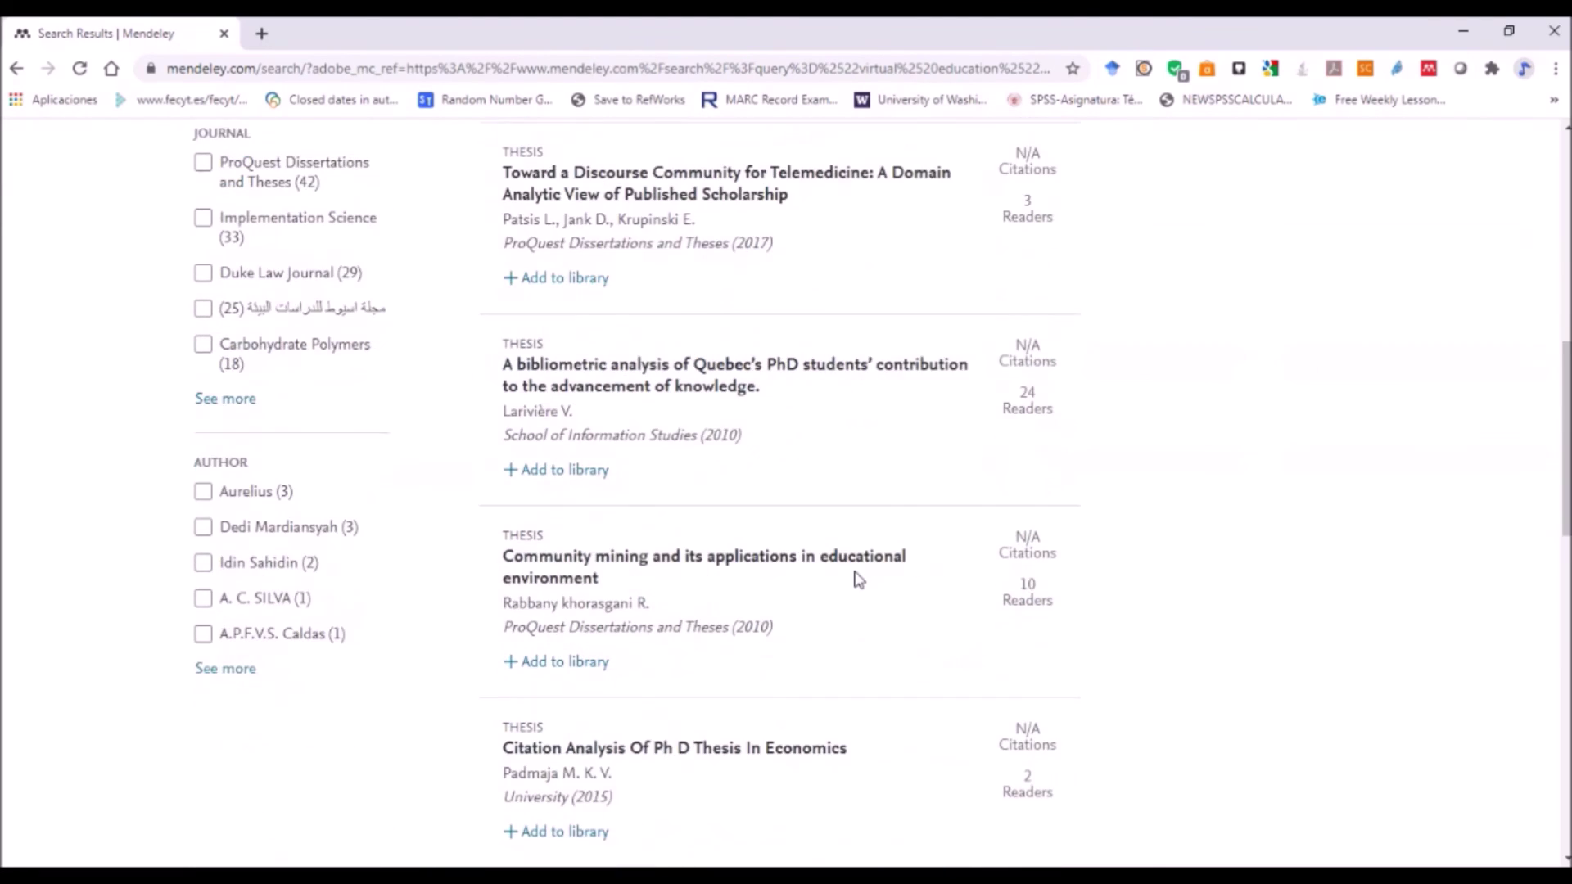
scroll(855, 578, down, 9)
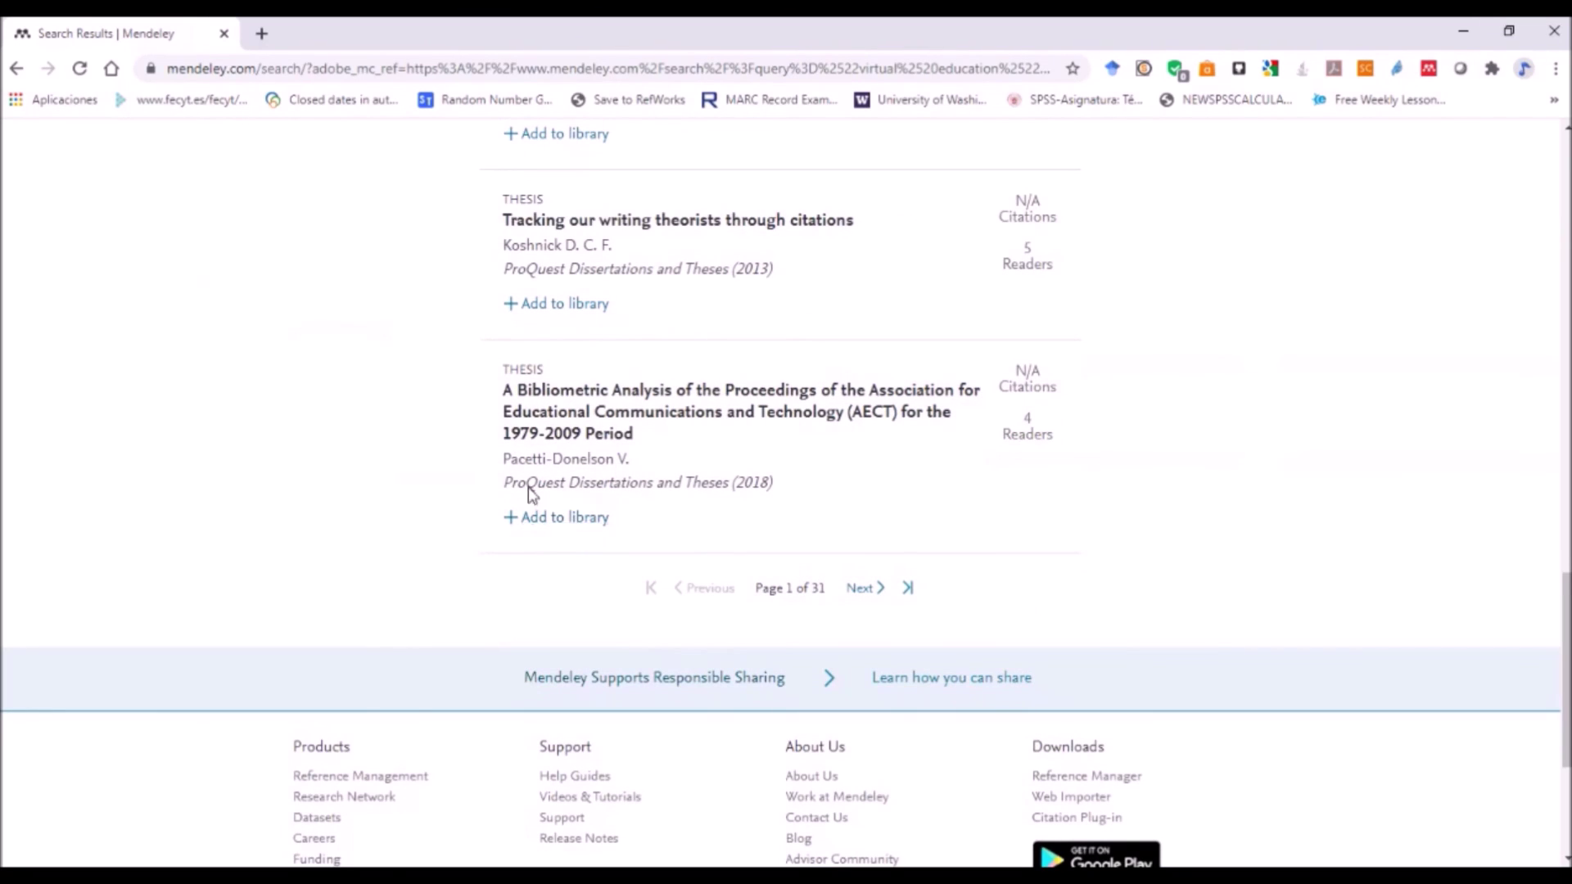
scroll(989, 421, up, 1)
scroll(989, 426, up, 10)
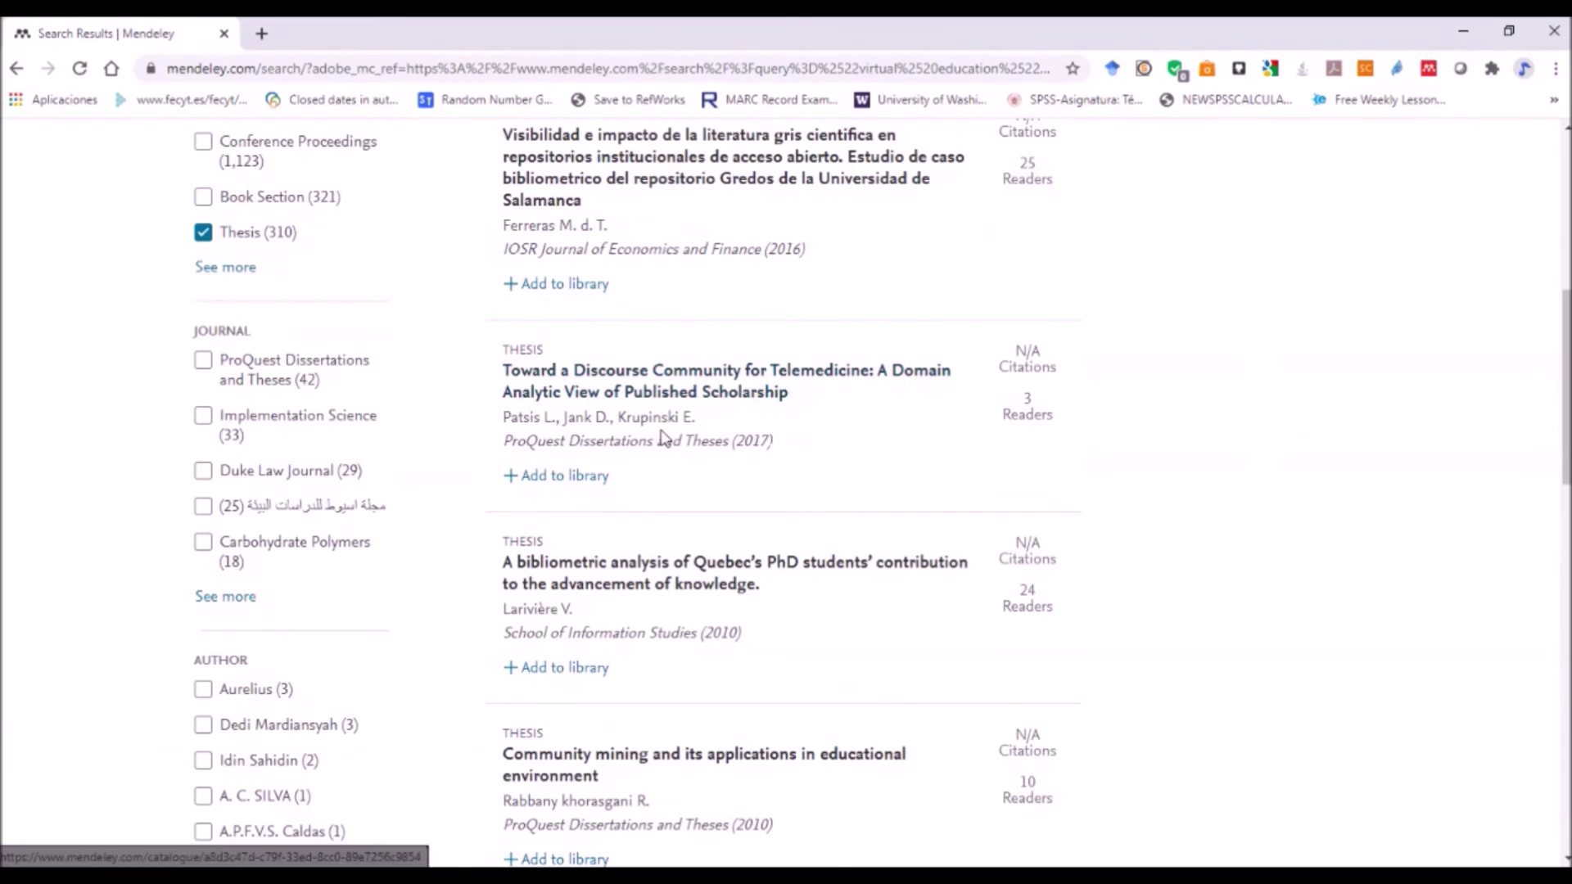
click(602, 381)
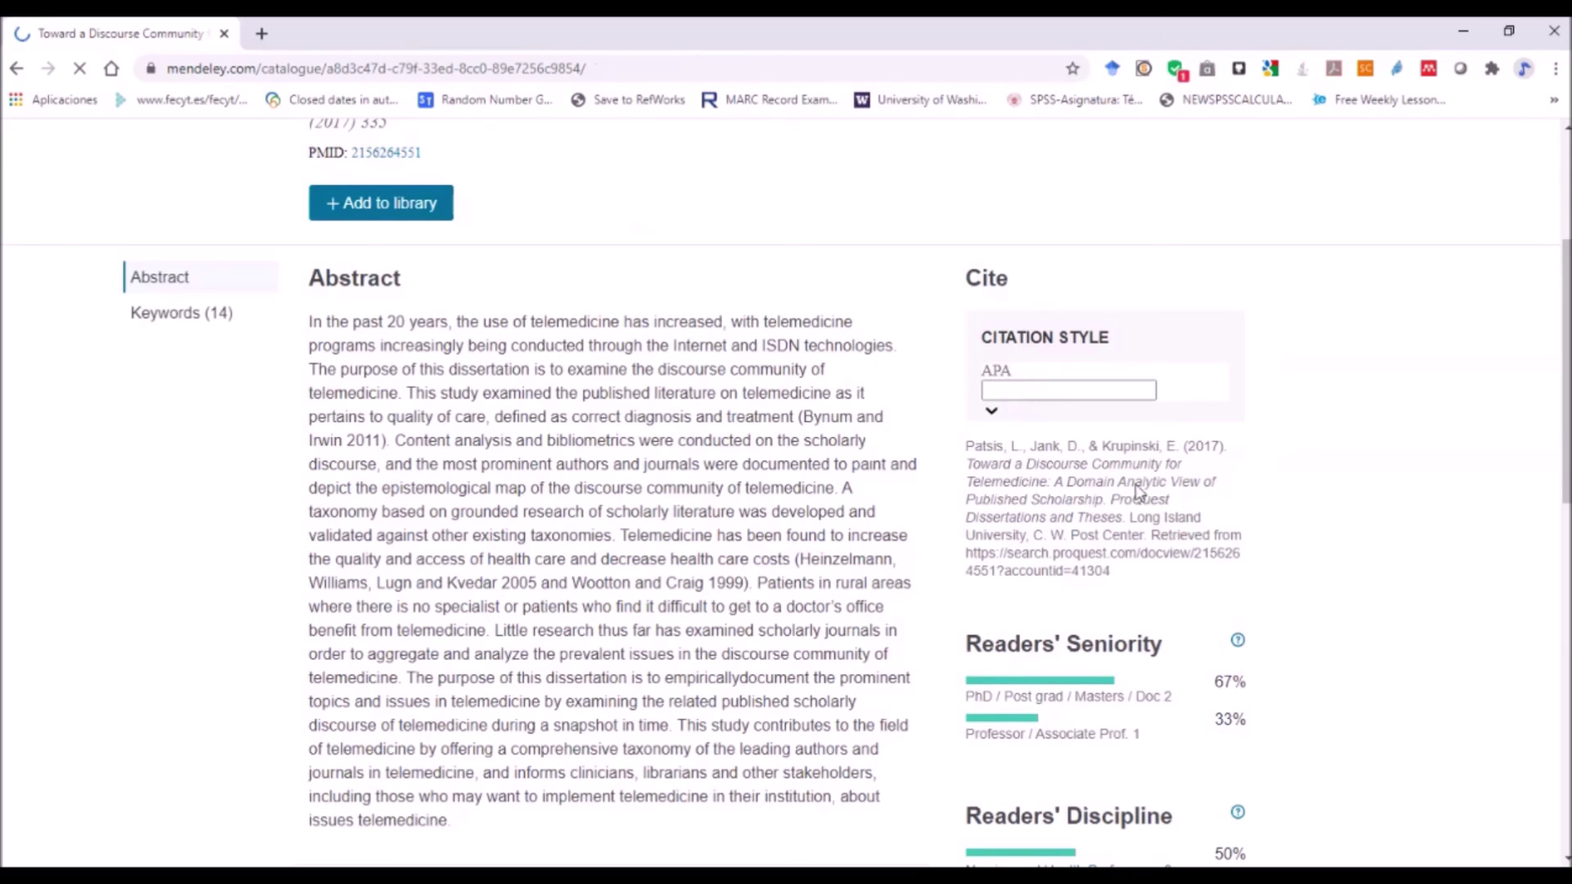
- Examine the thesis record's abstract, APA citation, reader statistics, author supplied keywords and related articles
scroll(1170, 593, down, 2)
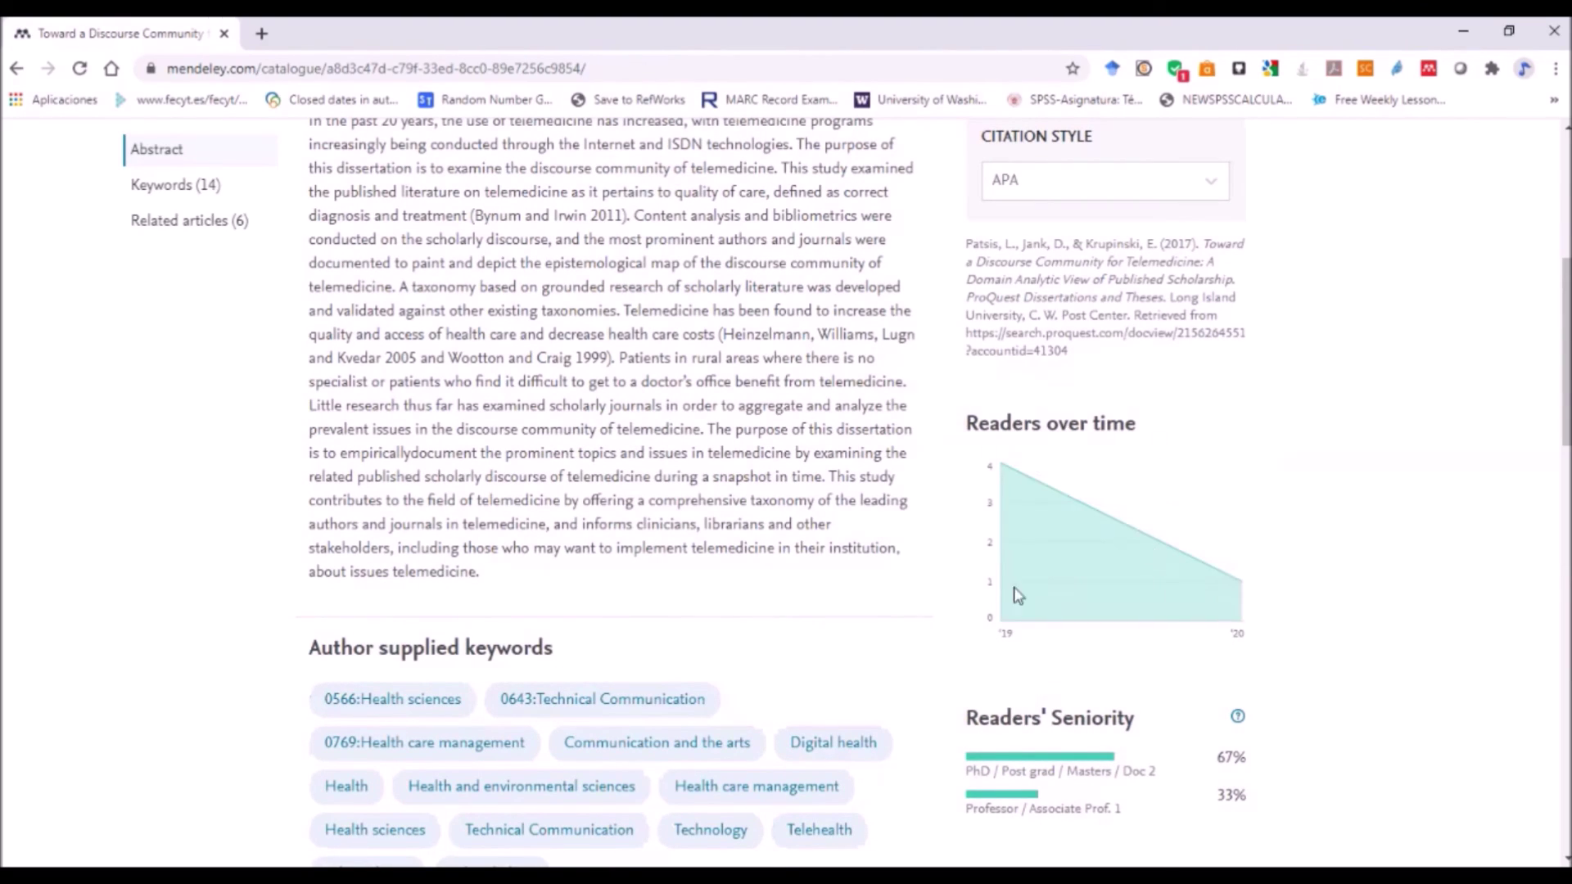
scroll(876, 618, down, 2)
scroll(876, 618, down, 1)
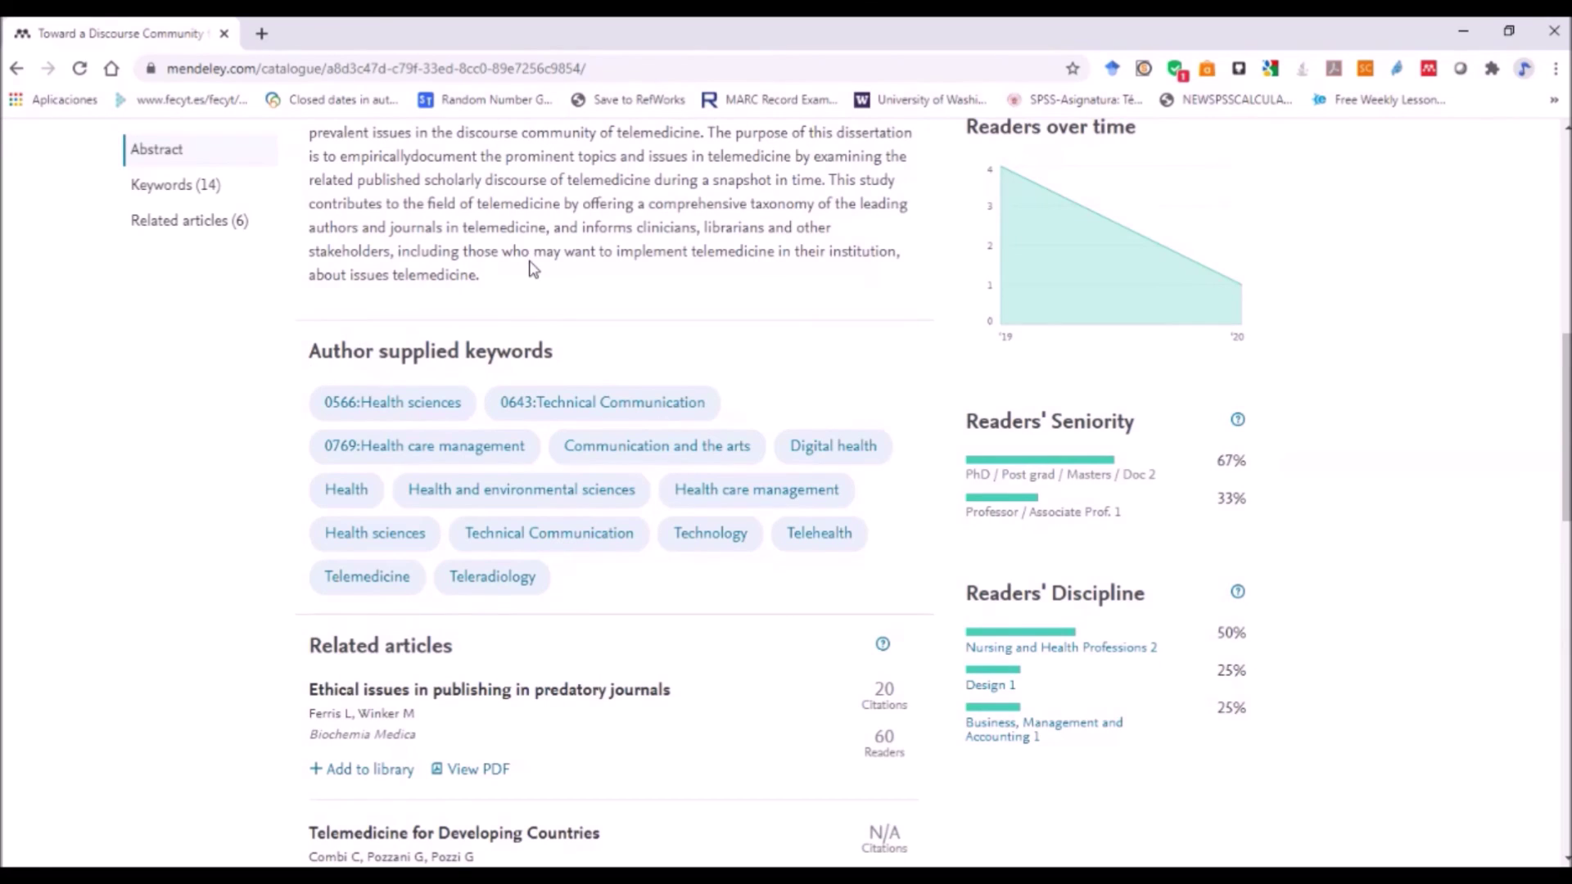
scroll(532, 267, down, 2)
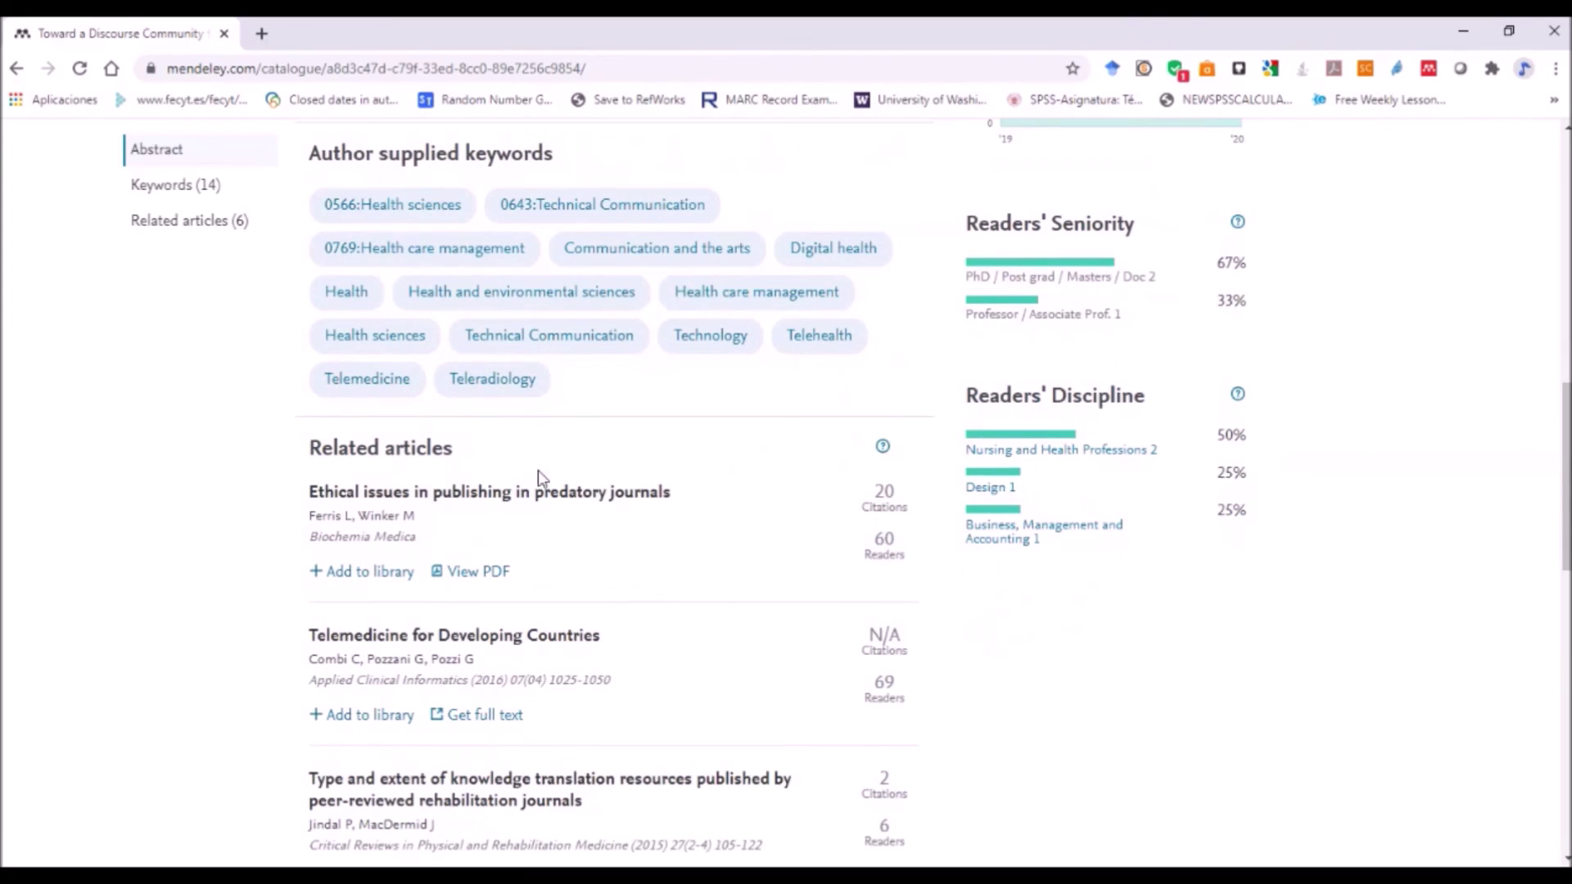
scroll(584, 491, down, 2)
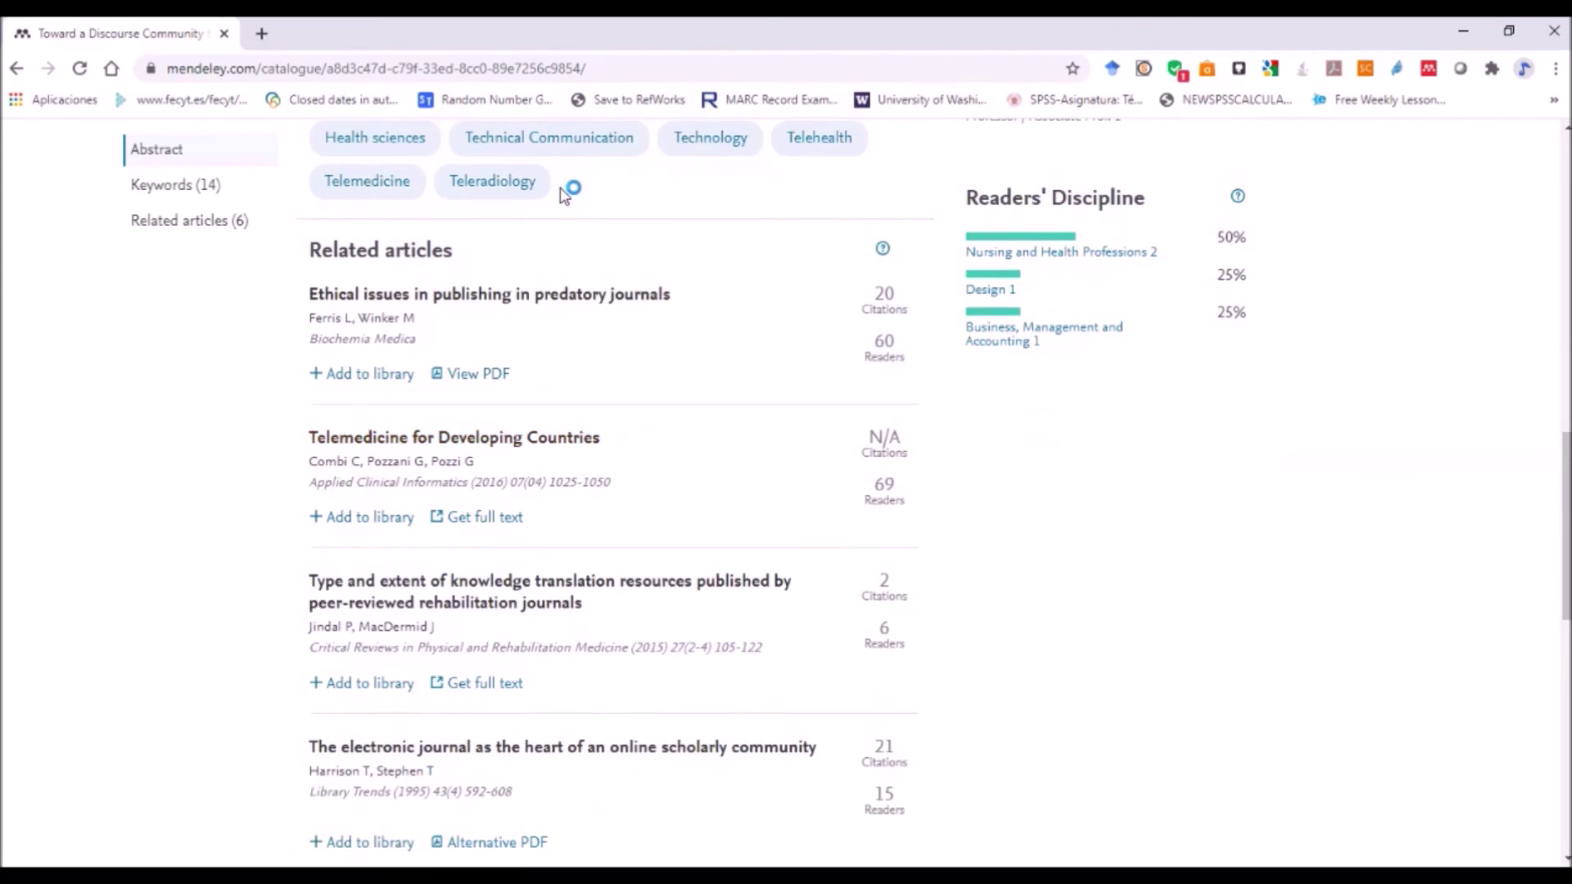
scroll(731, 565, down, 3)
scroll(731, 567, down, 5)
scroll(731, 567, up, 20)
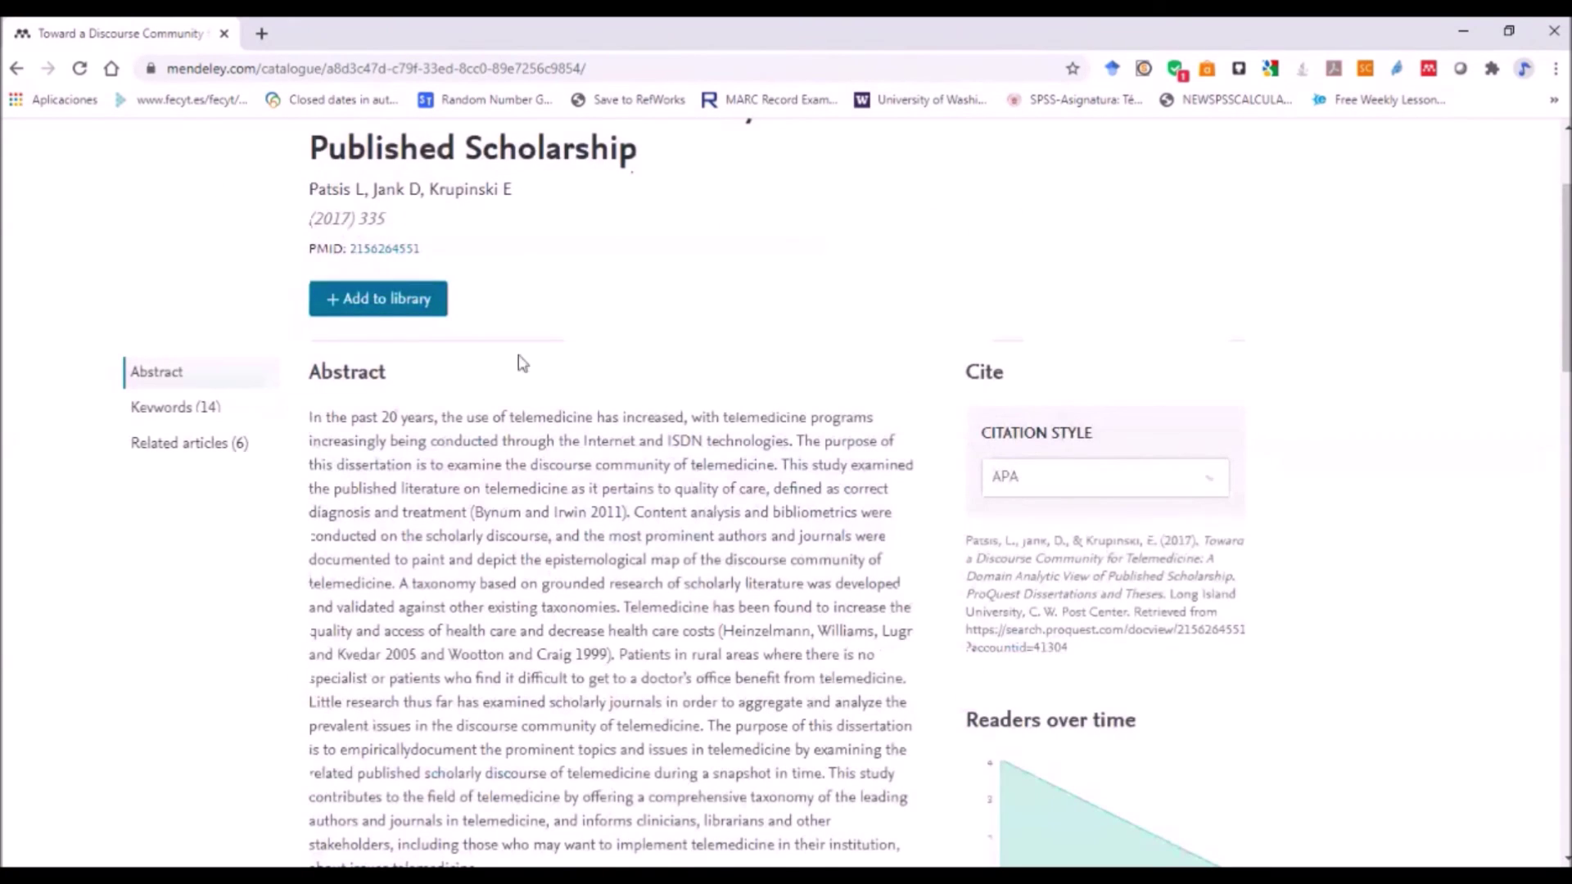
scroll(627, 532, down, 7)
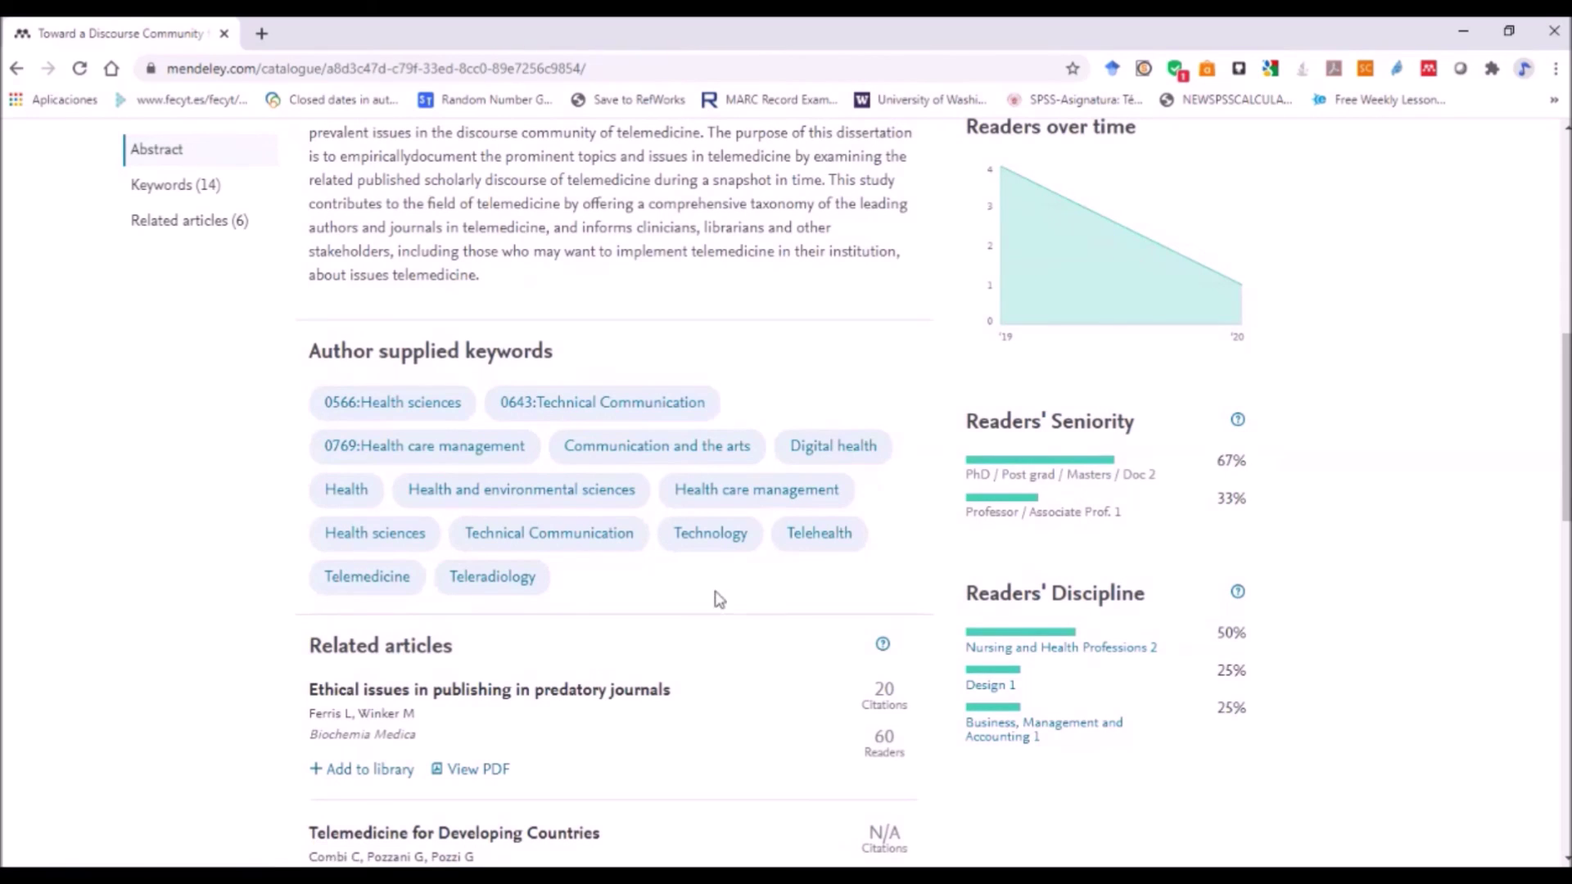
scroll(718, 600, up, 7)
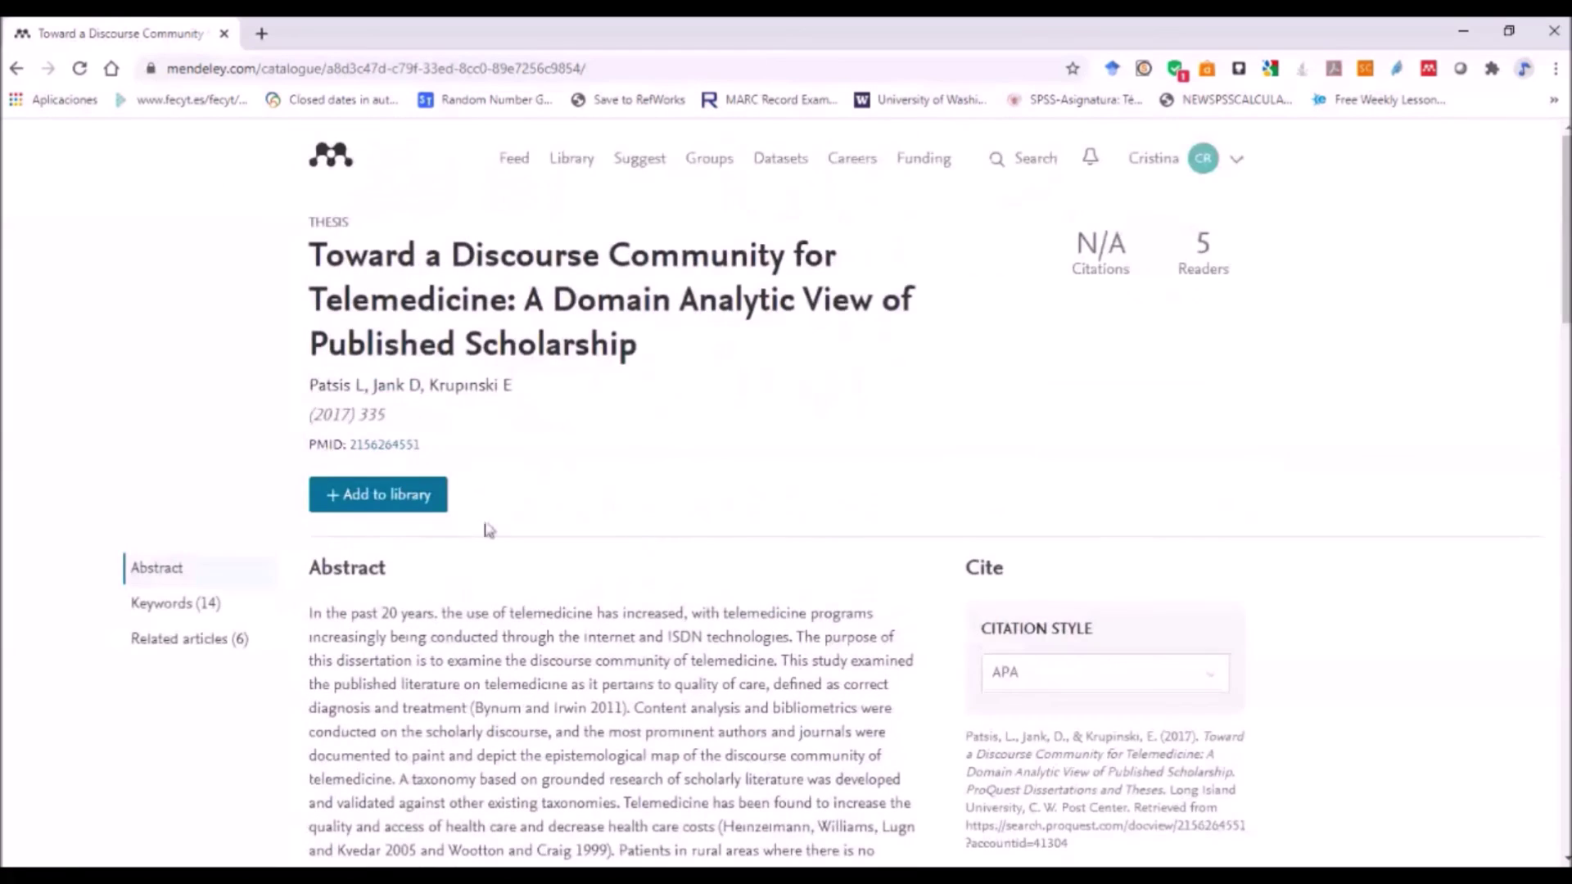
scroll(536, 608, up, 1)
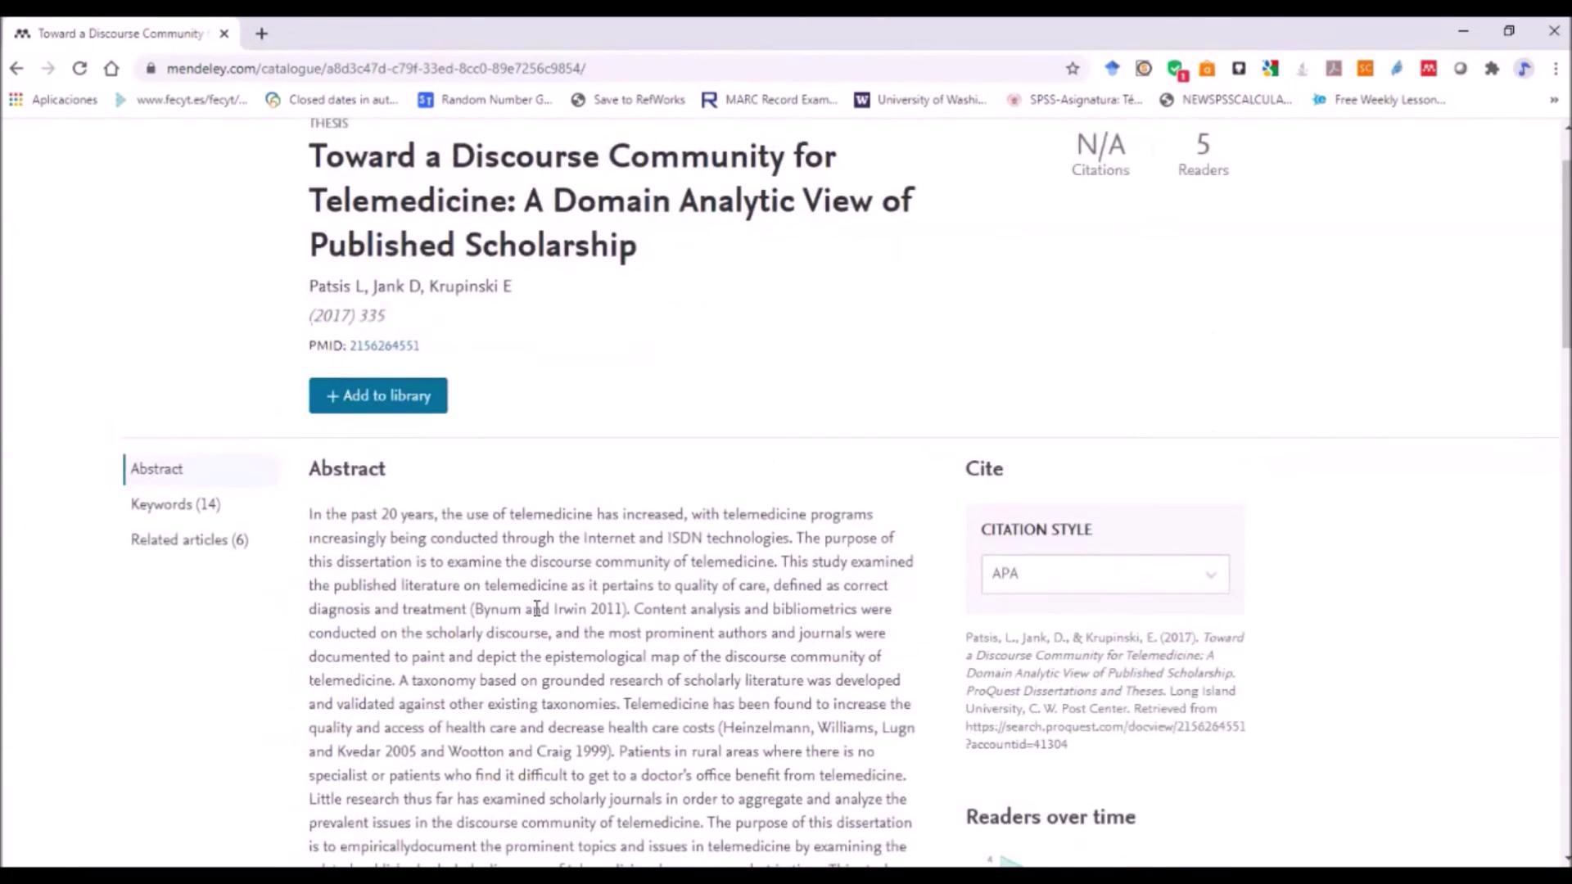